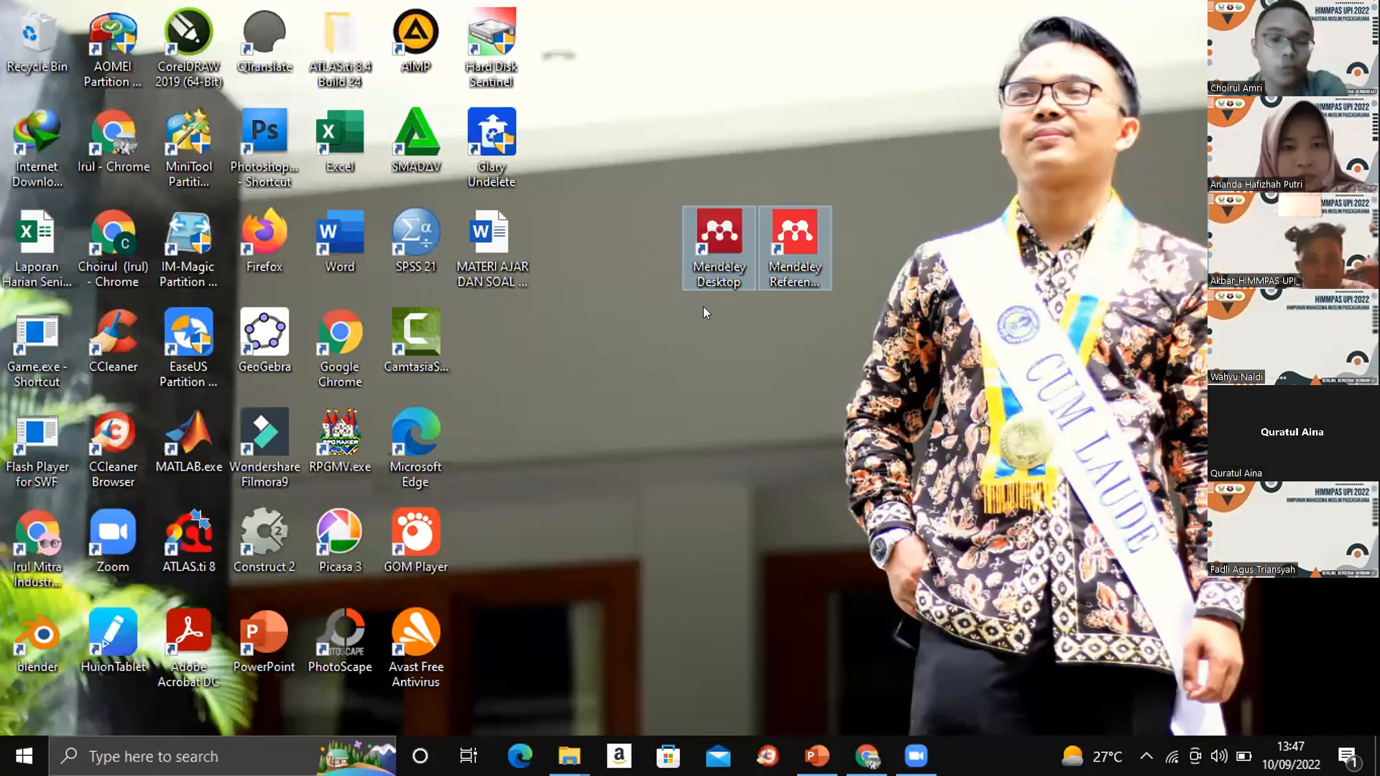
# - Move the Mendeley Desktop and Mendeley Reference Manager shortcuts apart on the desktop and launch Mendeley Desktop
pyautogui.click(688, 324)
pyautogui.moveTo(718, 265); pyautogui.dragTo(664, 344)
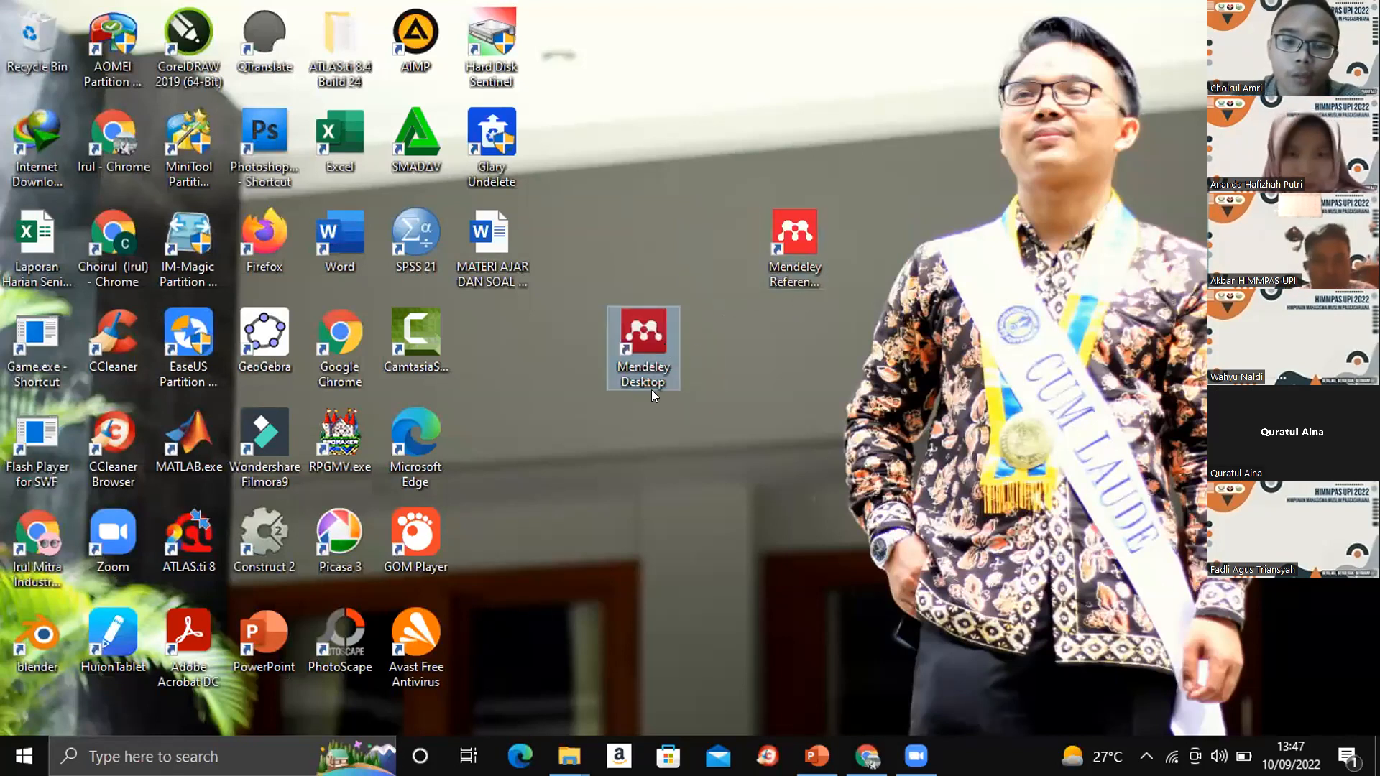
pyautogui.click(554, 294)
pyautogui.moveTo(798, 249); pyautogui.dragTo(768, 332)
pyautogui.click(878, 216)
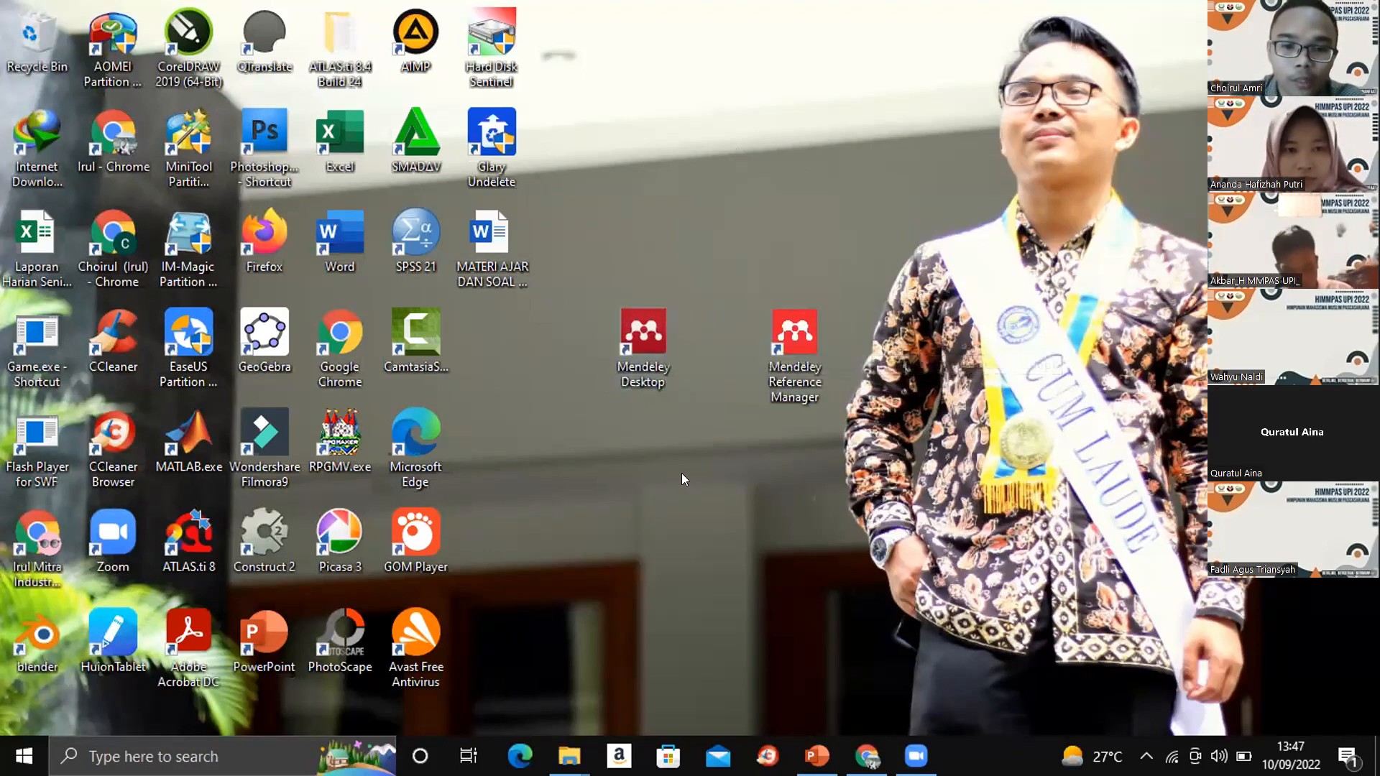
pyautogui.click(635, 334)
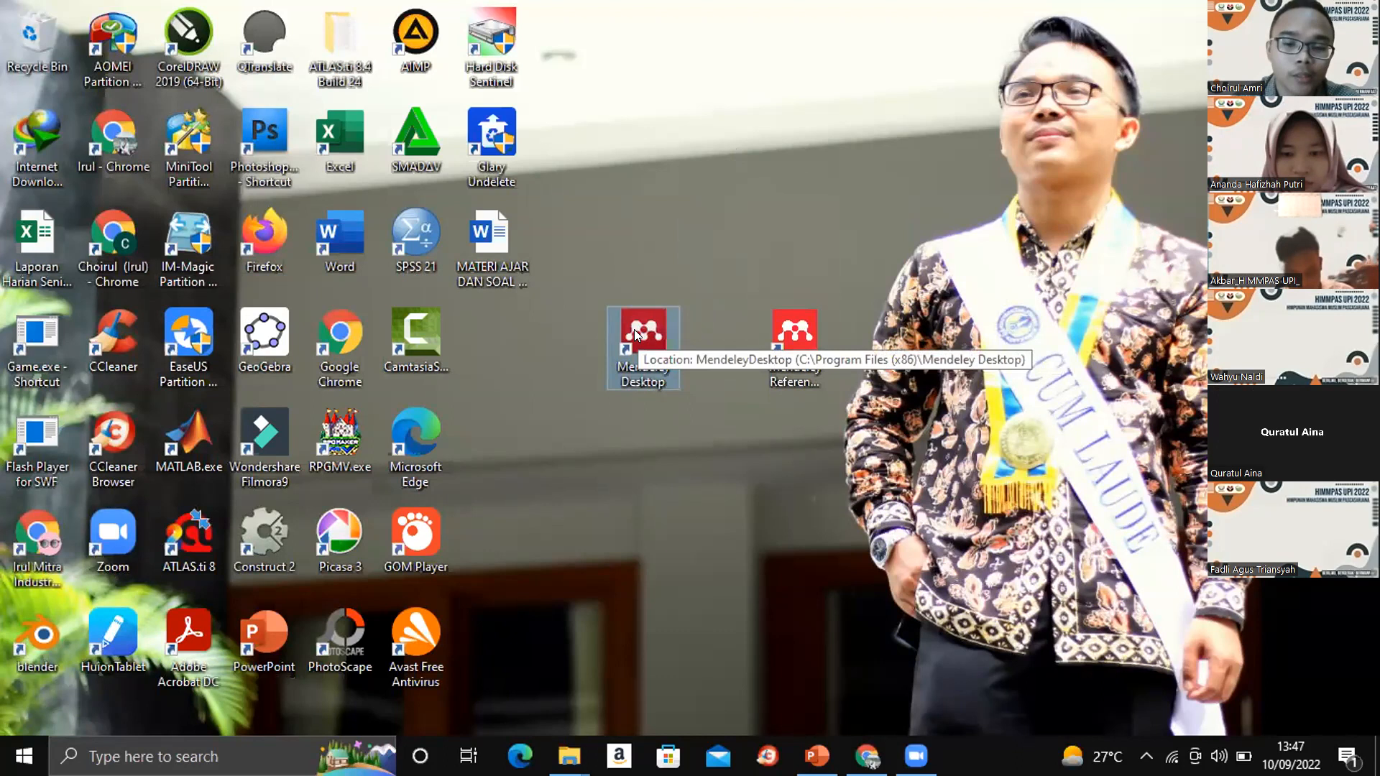
pyautogui.doubleClick(636, 334)
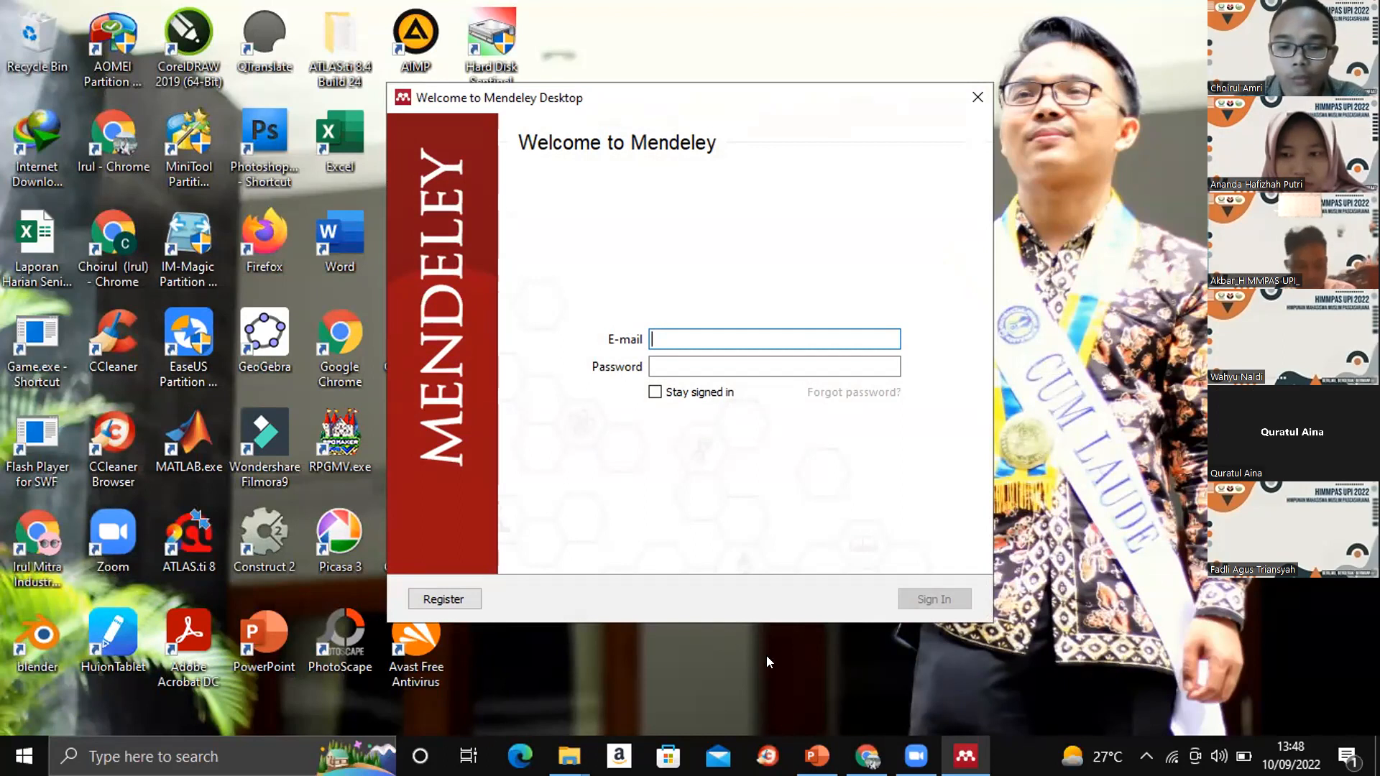
# - Switch to Chrome and open the Mendeley website's search page, mendeley.com/search, in a new tab
pyautogui.click(867, 759)
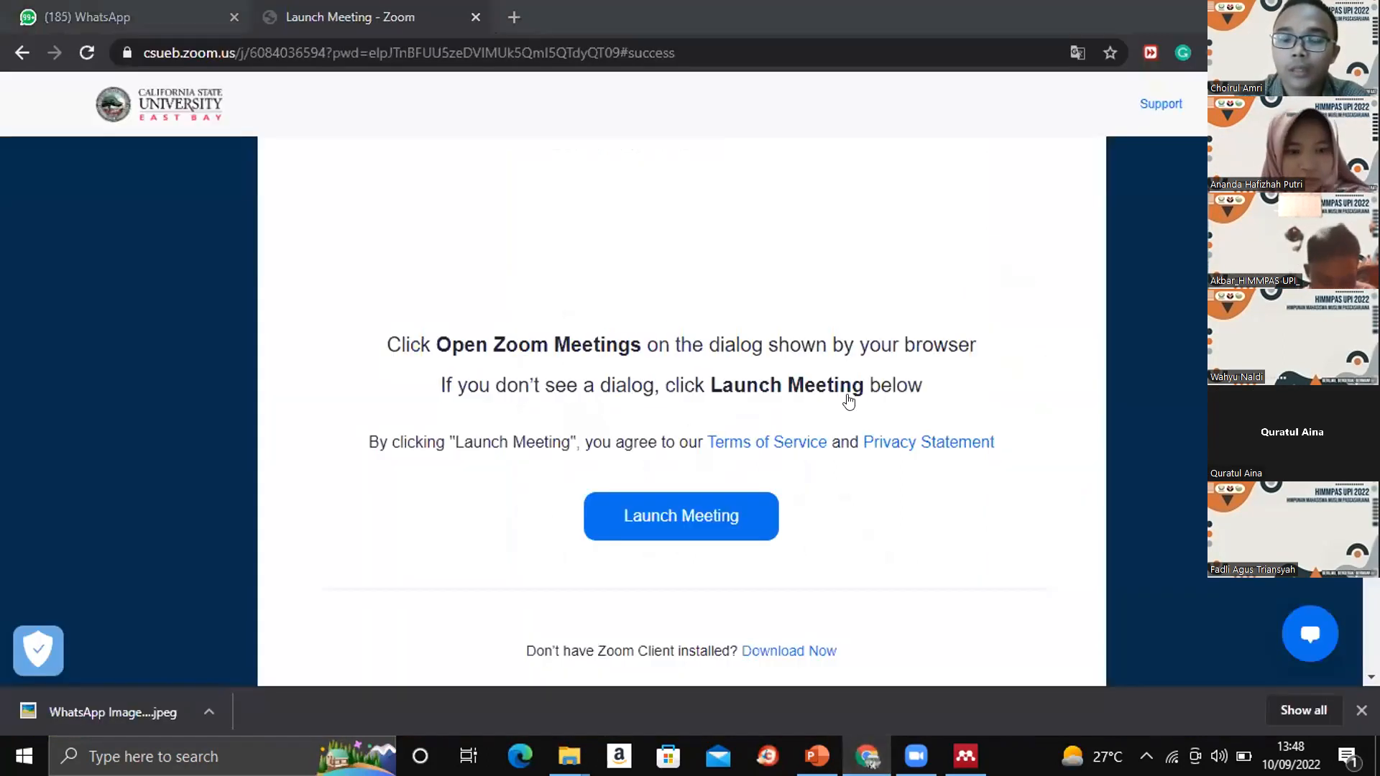
pyautogui.click(508, 20)
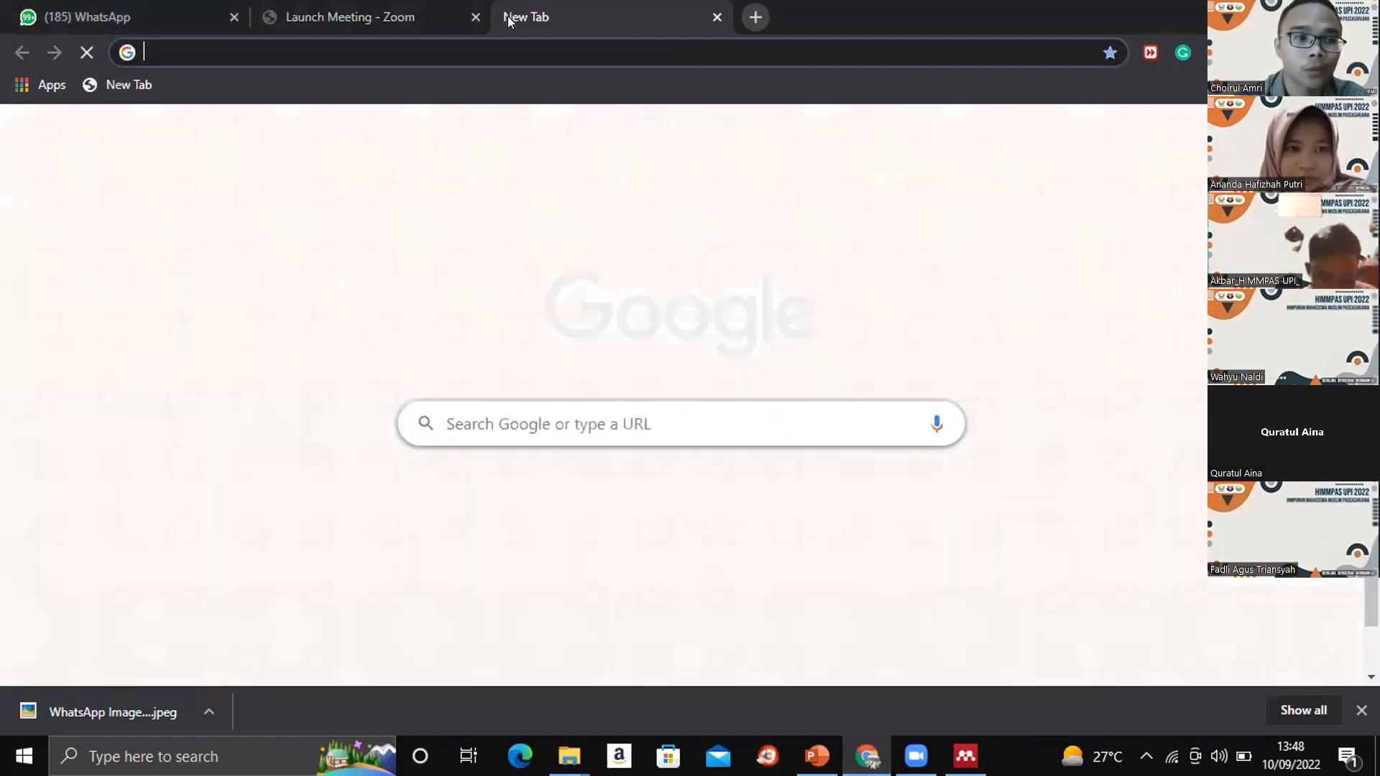
pyautogui.write('men')
pyautogui.press('Return')
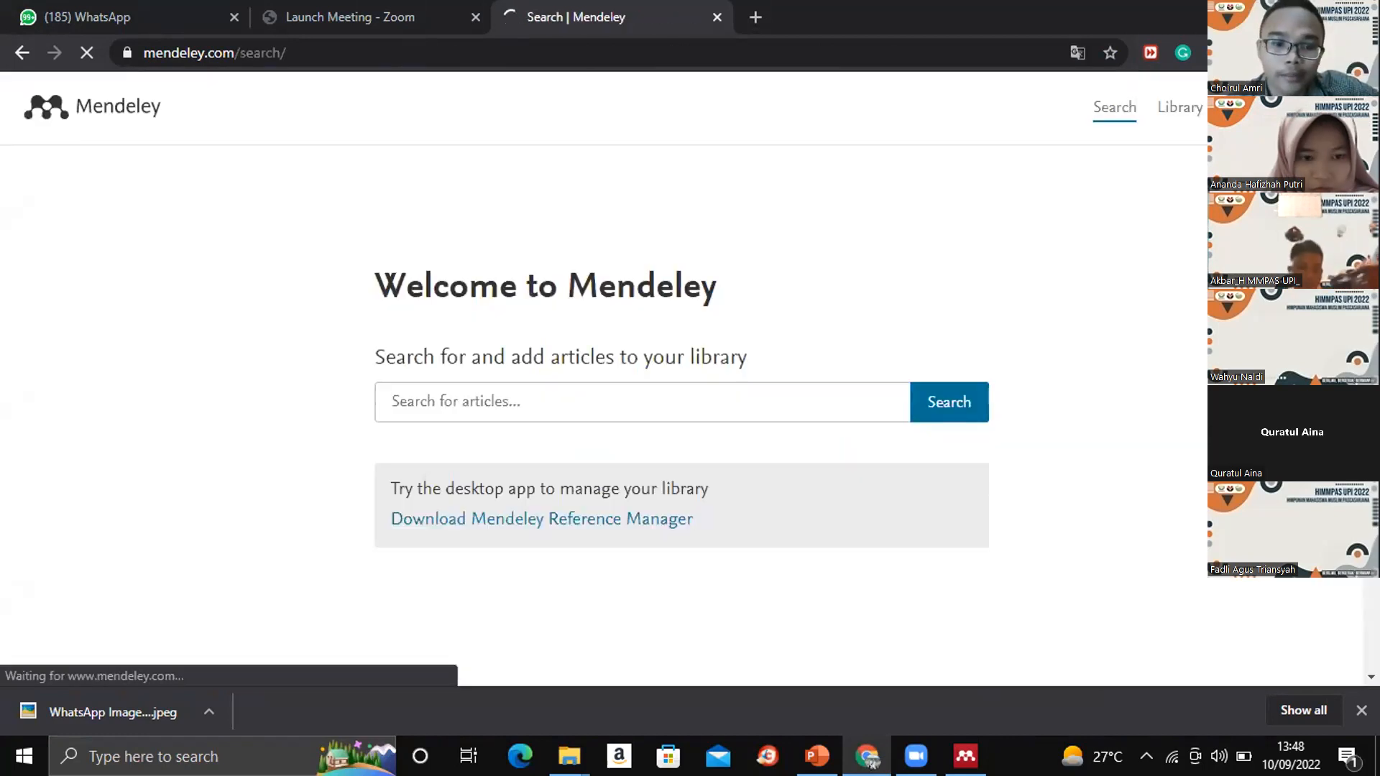
# - Open the Mendeley Reference Manager download page and examine its download options for Windows, MacOS and Linux
pyautogui.scroll(-3, 373, 391)
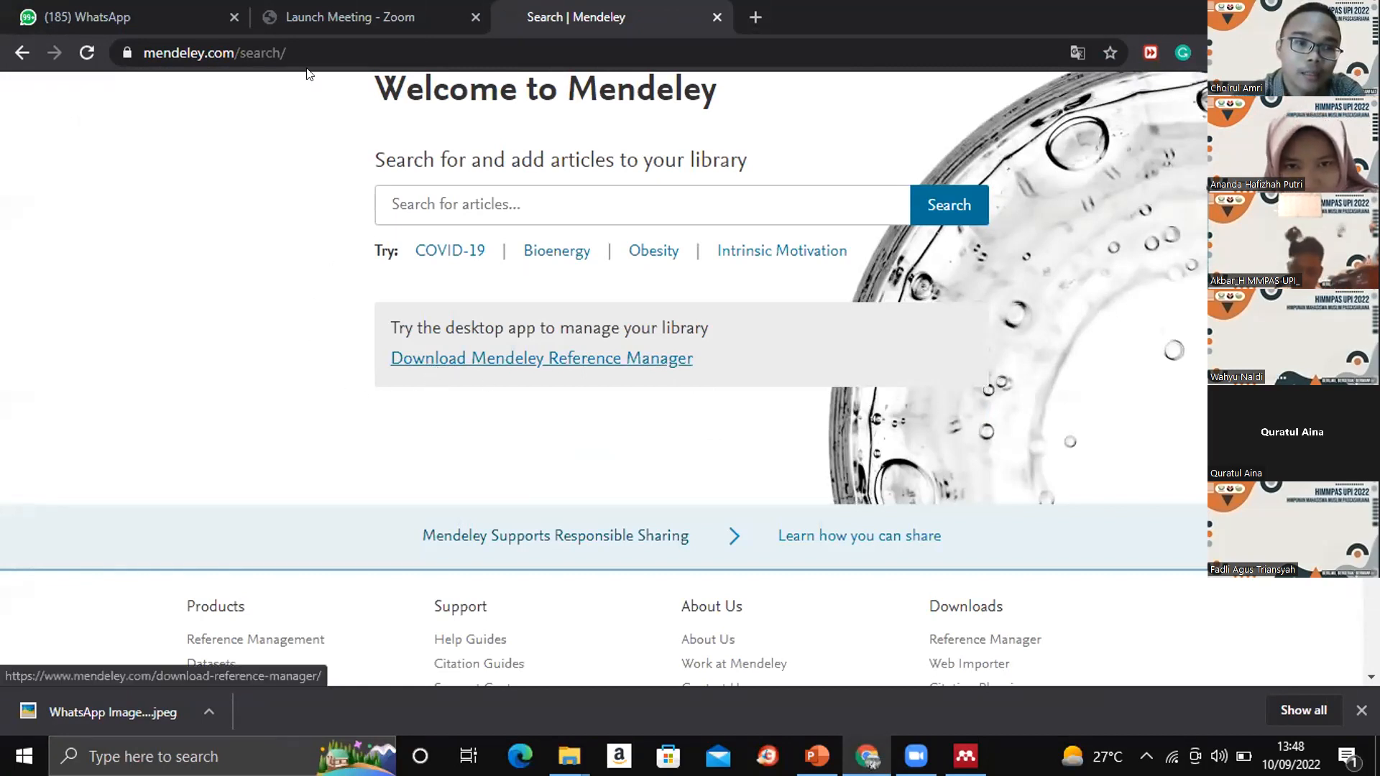
pyautogui.click(429, 366)
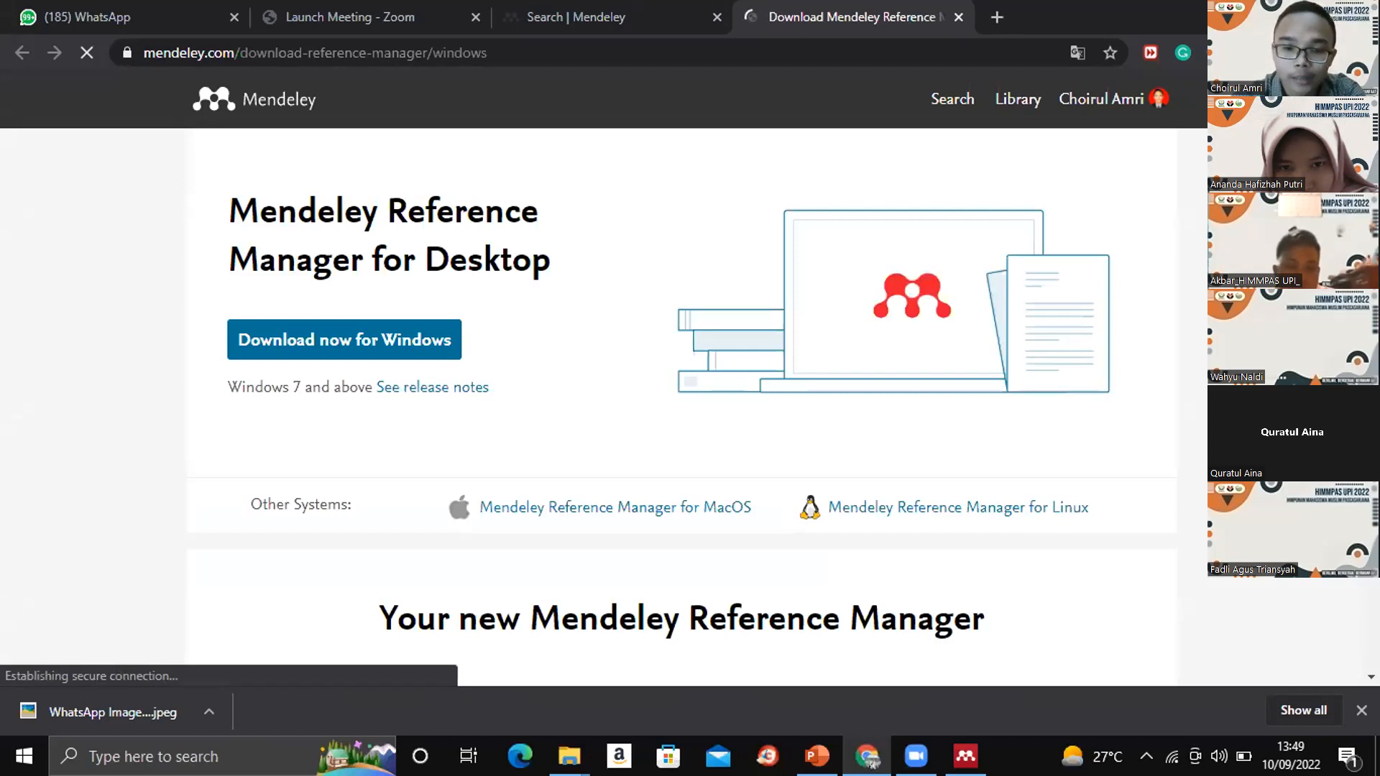
pyautogui.scroll(-3, 682, 373)
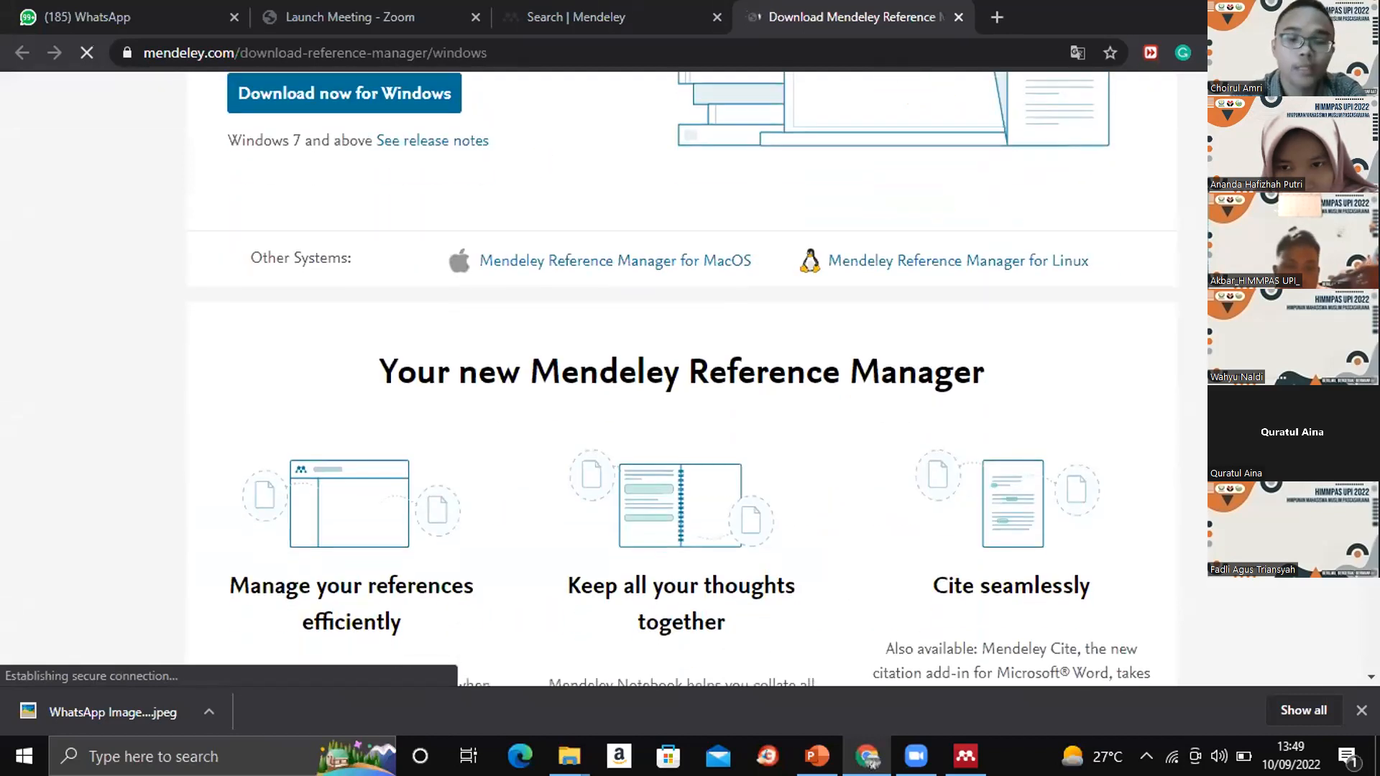
pyautogui.scroll(3, 431, 285)
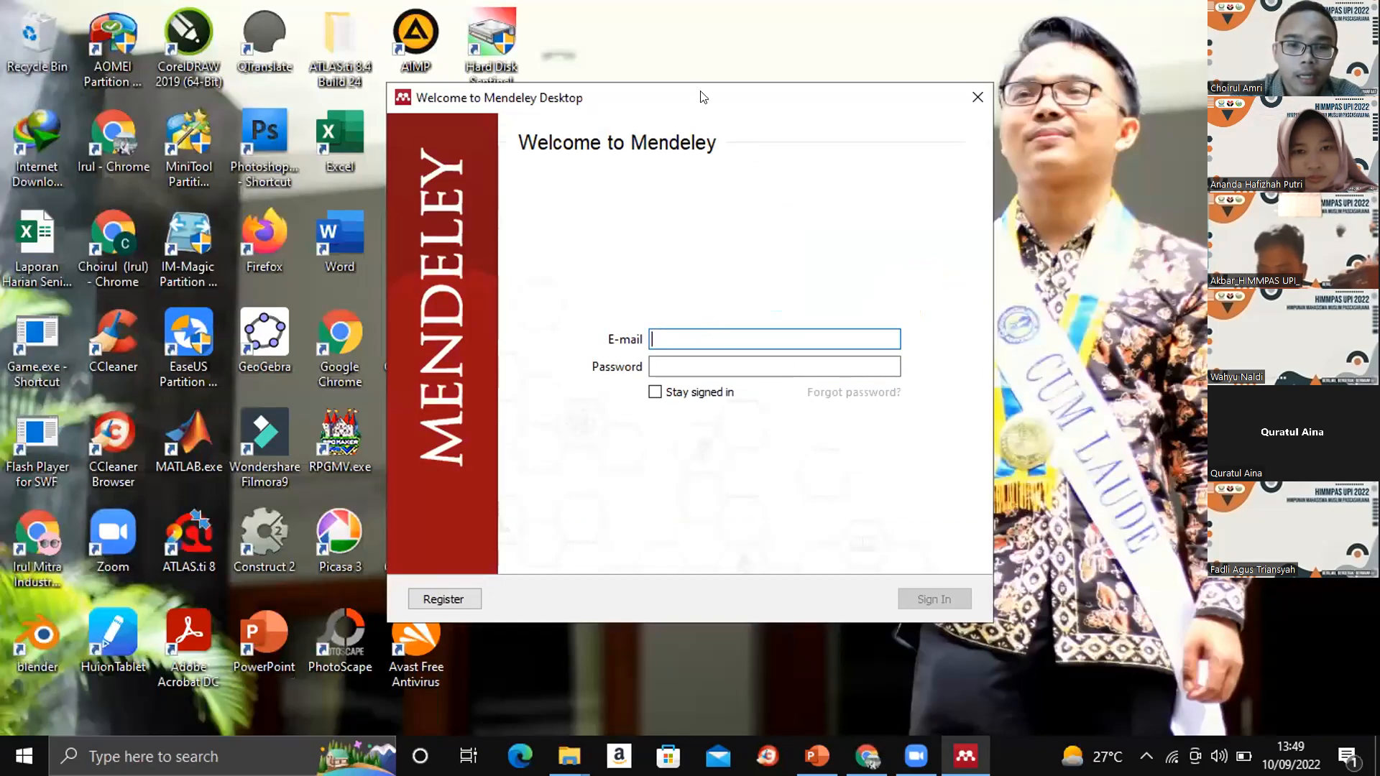
# - Move the Mendeley Desktop welcome window clear of the desktop shortcuts and place the Mendeley Reference Manager shortcut higher up
pyautogui.moveTo(812, 98); pyautogui.dragTo(933, 488)
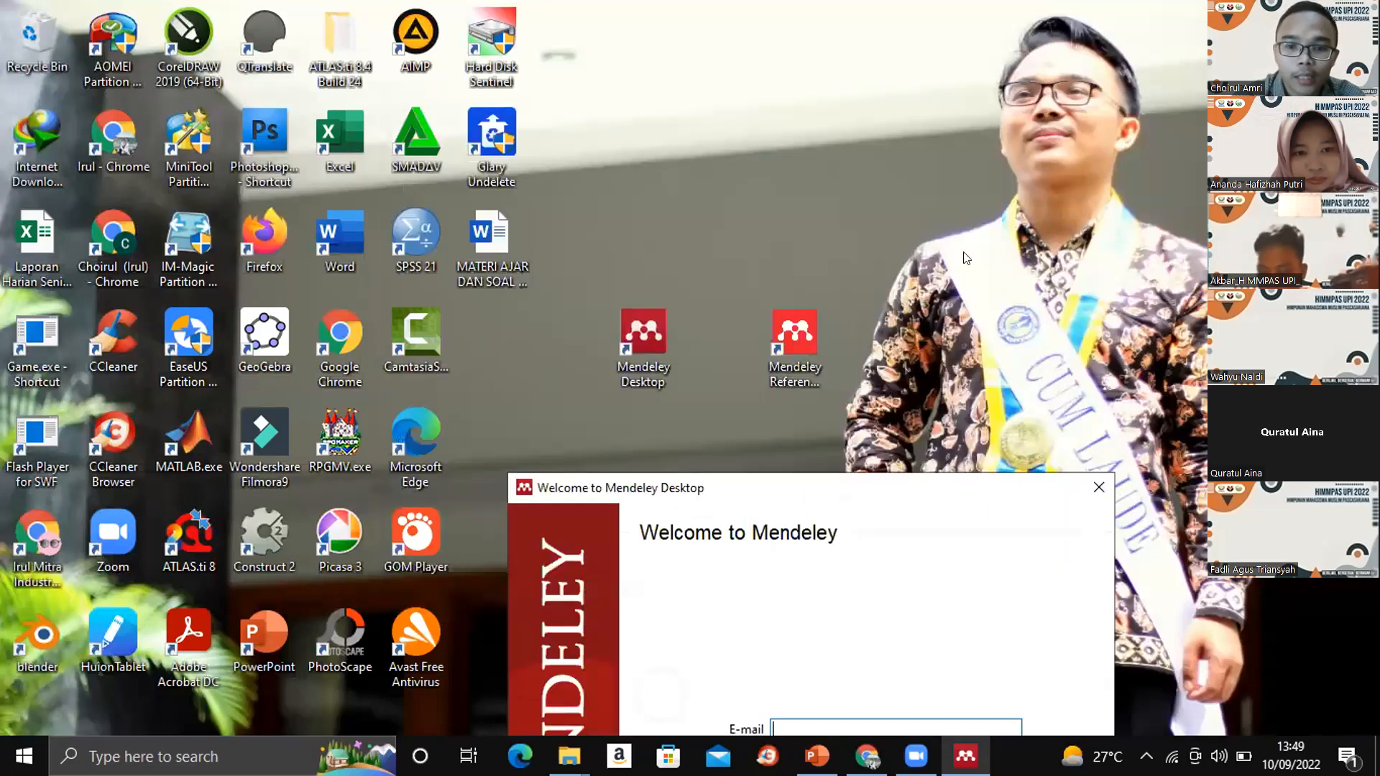
pyautogui.click(801, 350)
pyautogui.moveTo(781, 335); pyautogui.dragTo(778, 122)
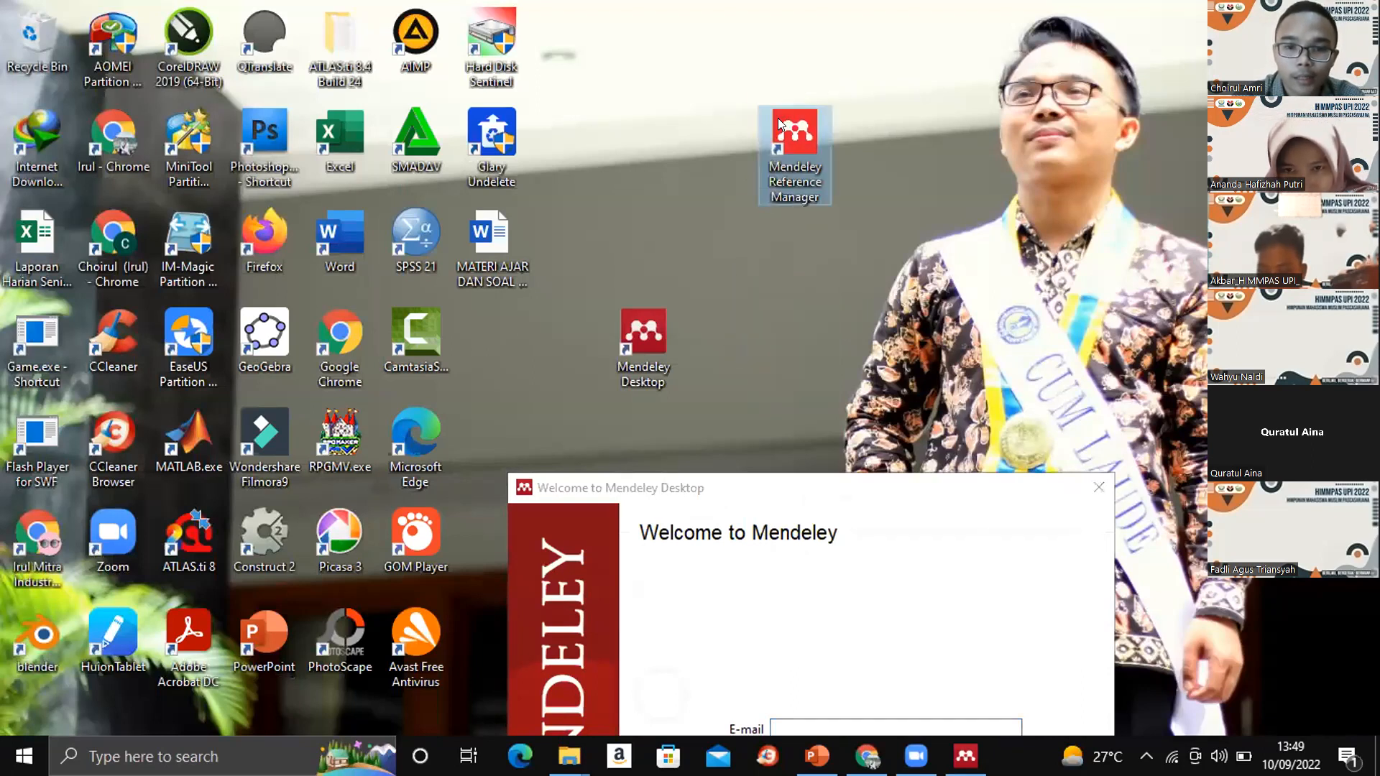
pyautogui.click(906, 195)
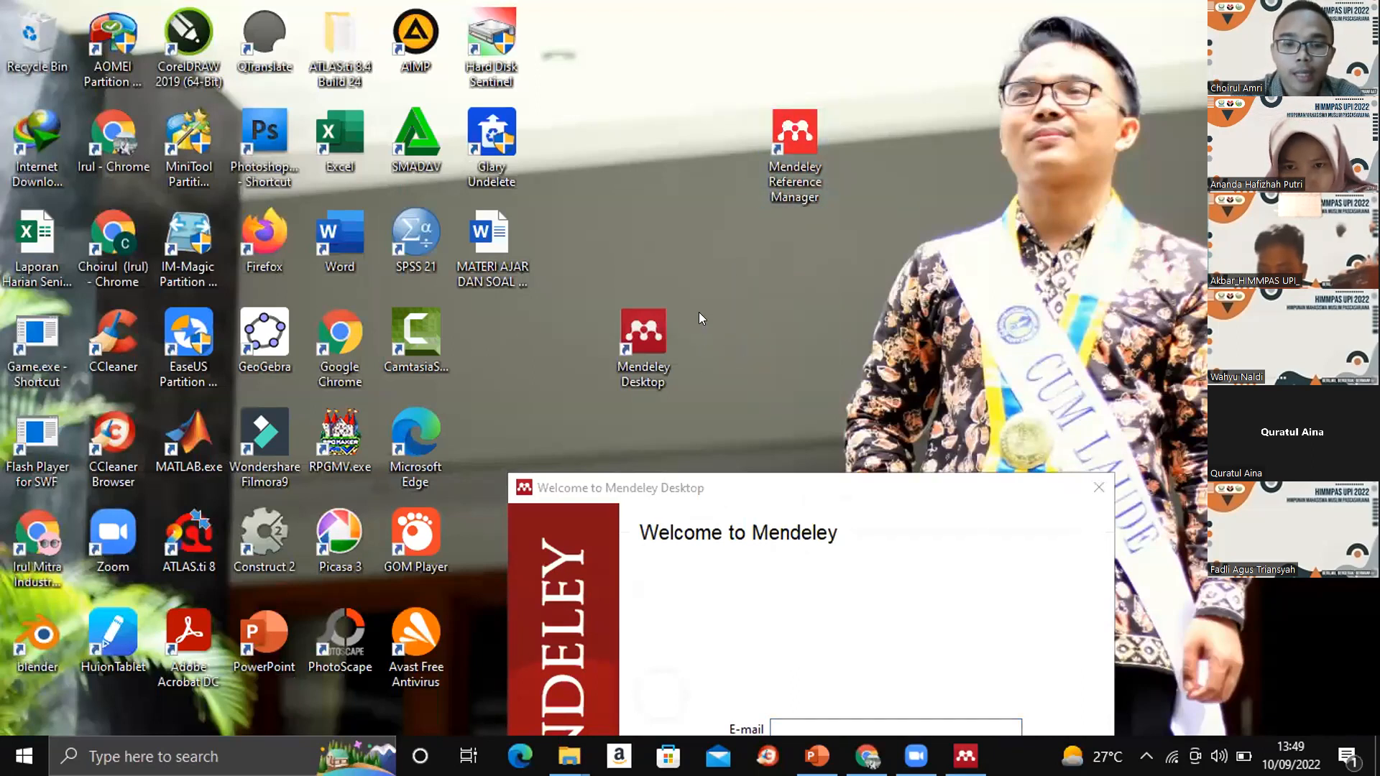
# - Try launching Mendeley Desktop again, dismiss the small dialog, and move the welcome window fully back into view
pyautogui.click(630, 333)
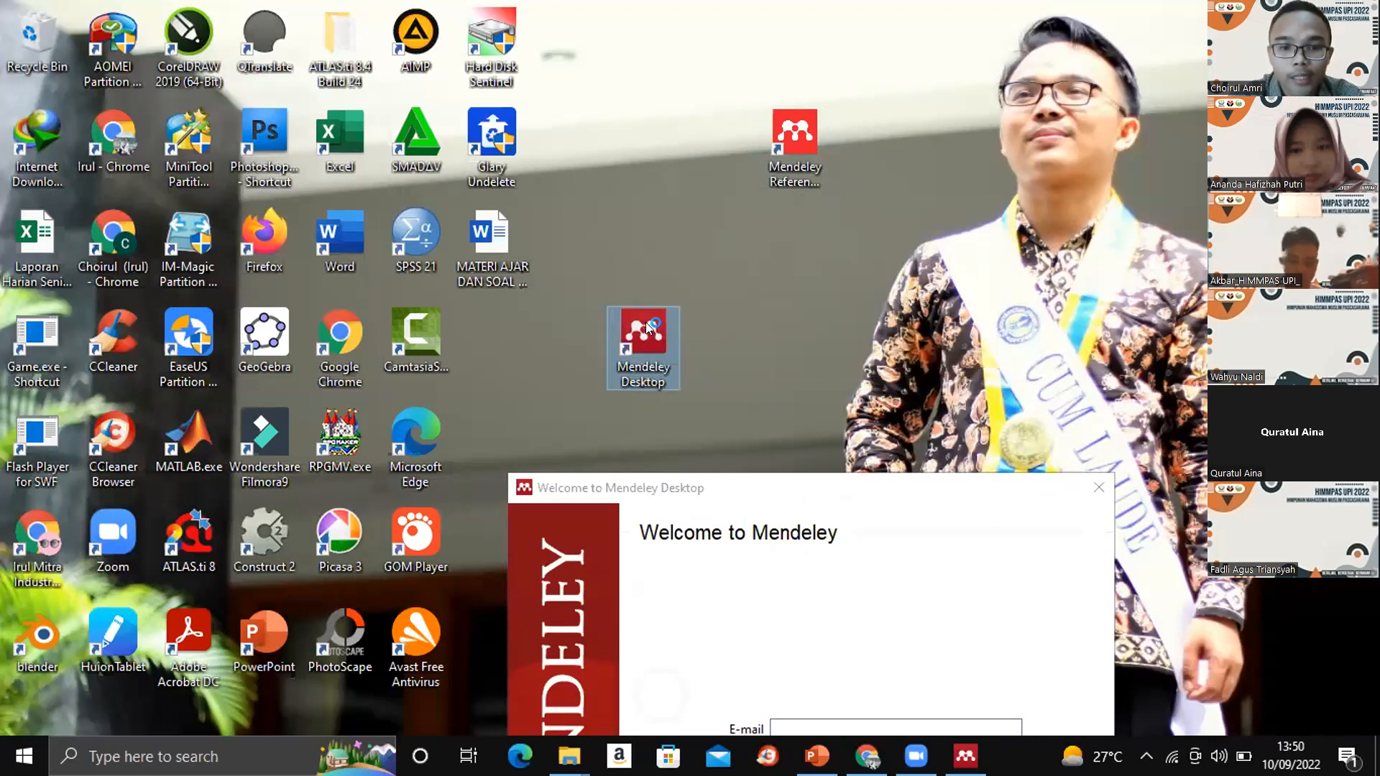
pyautogui.click(724, 487)
pyautogui.moveTo(722, 480); pyautogui.dragTo(518, 136)
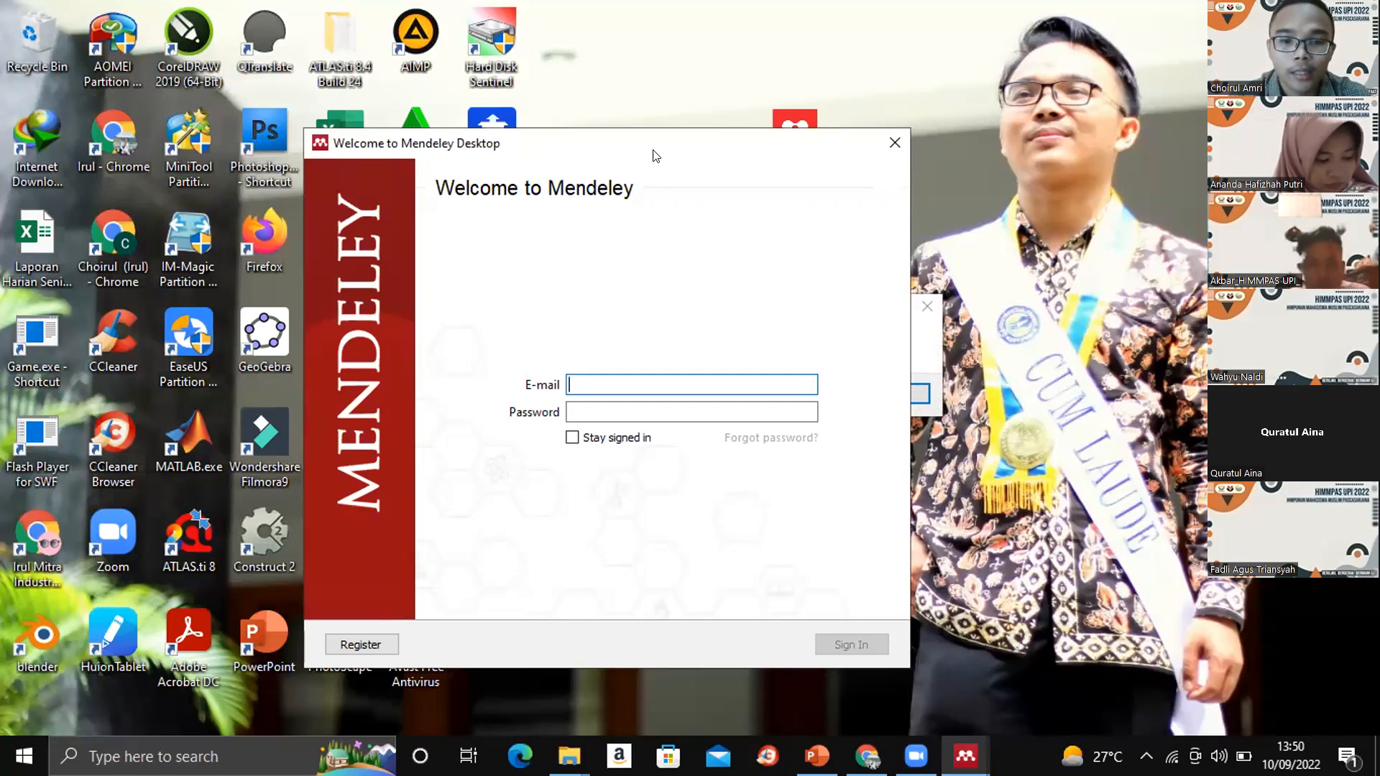
pyautogui.moveTo(655, 155); pyautogui.dragTo(503, 223)
pyautogui.click(893, 393)
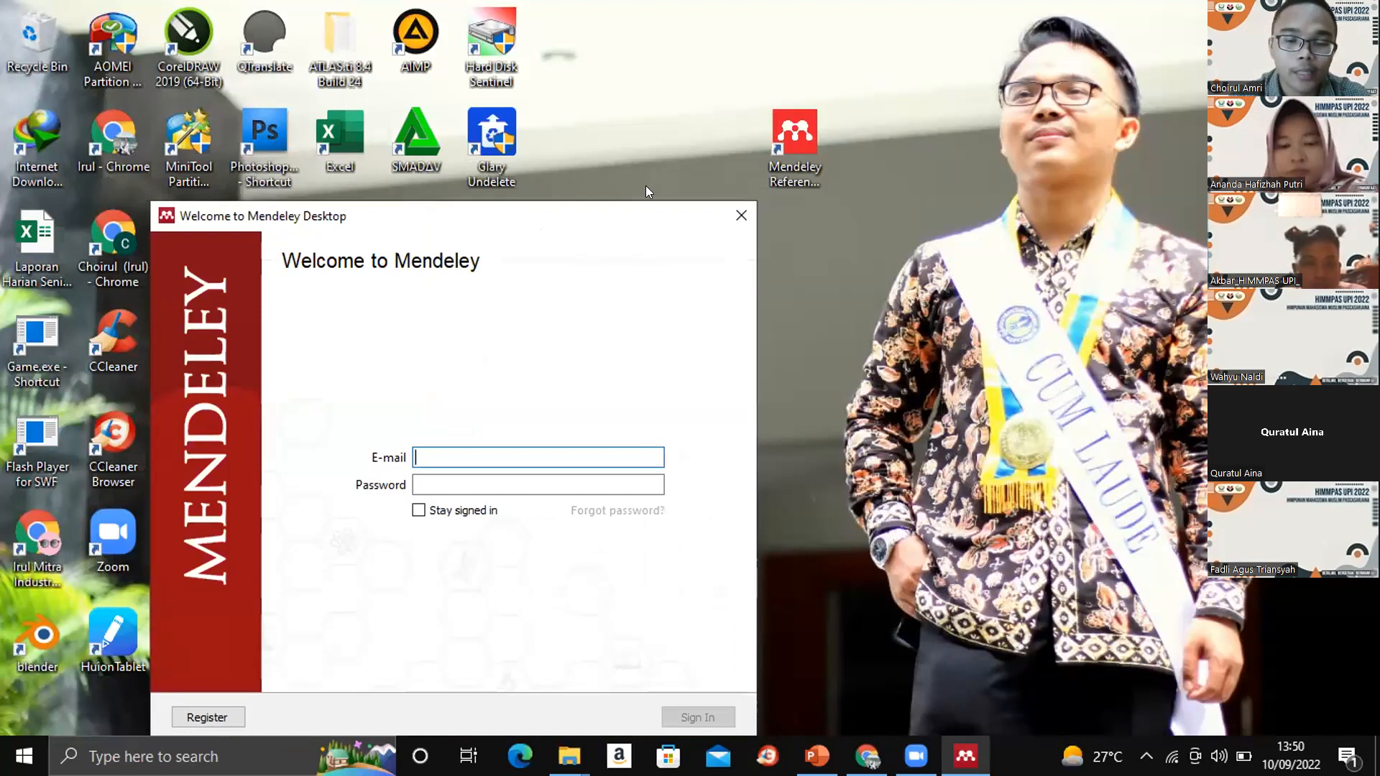
pyautogui.moveTo(538, 226); pyautogui.dragTo(889, 131)
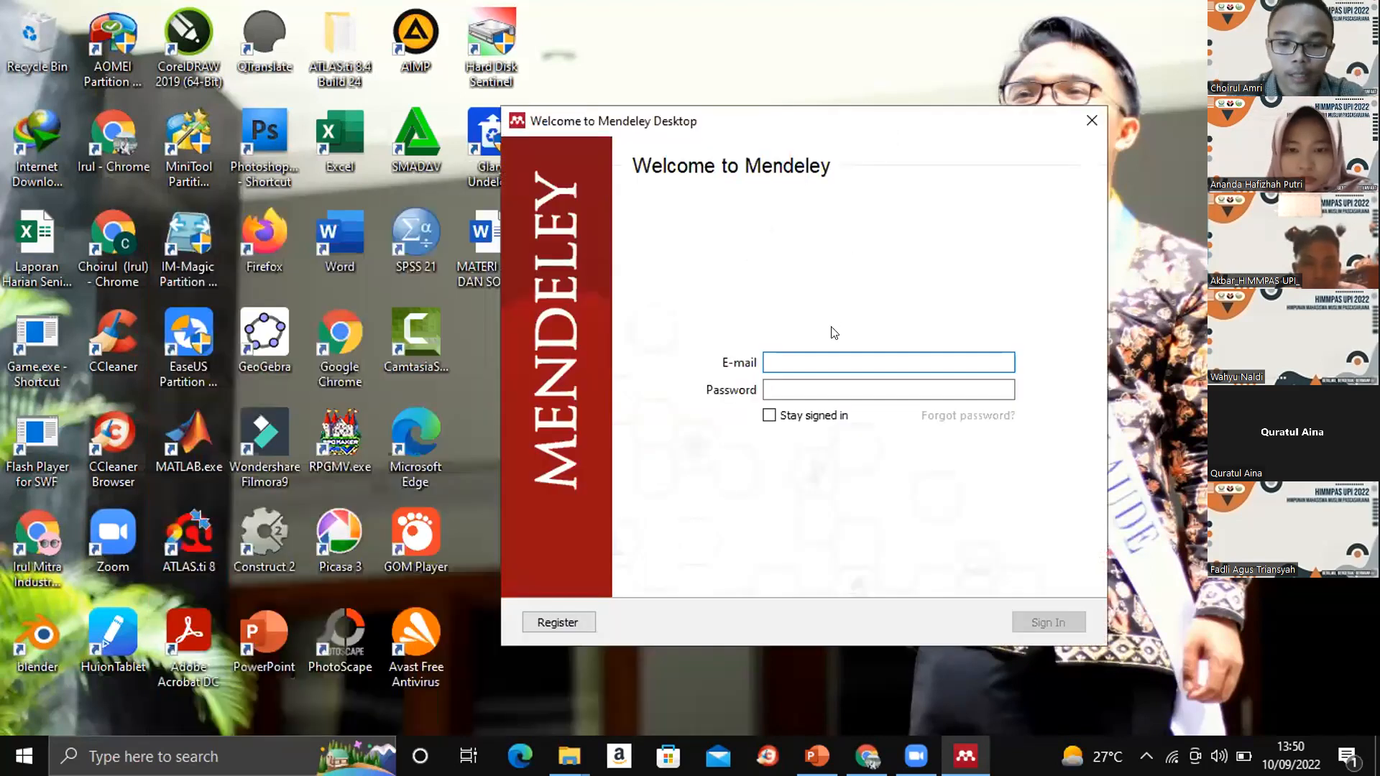
pyautogui.click(916, 756)
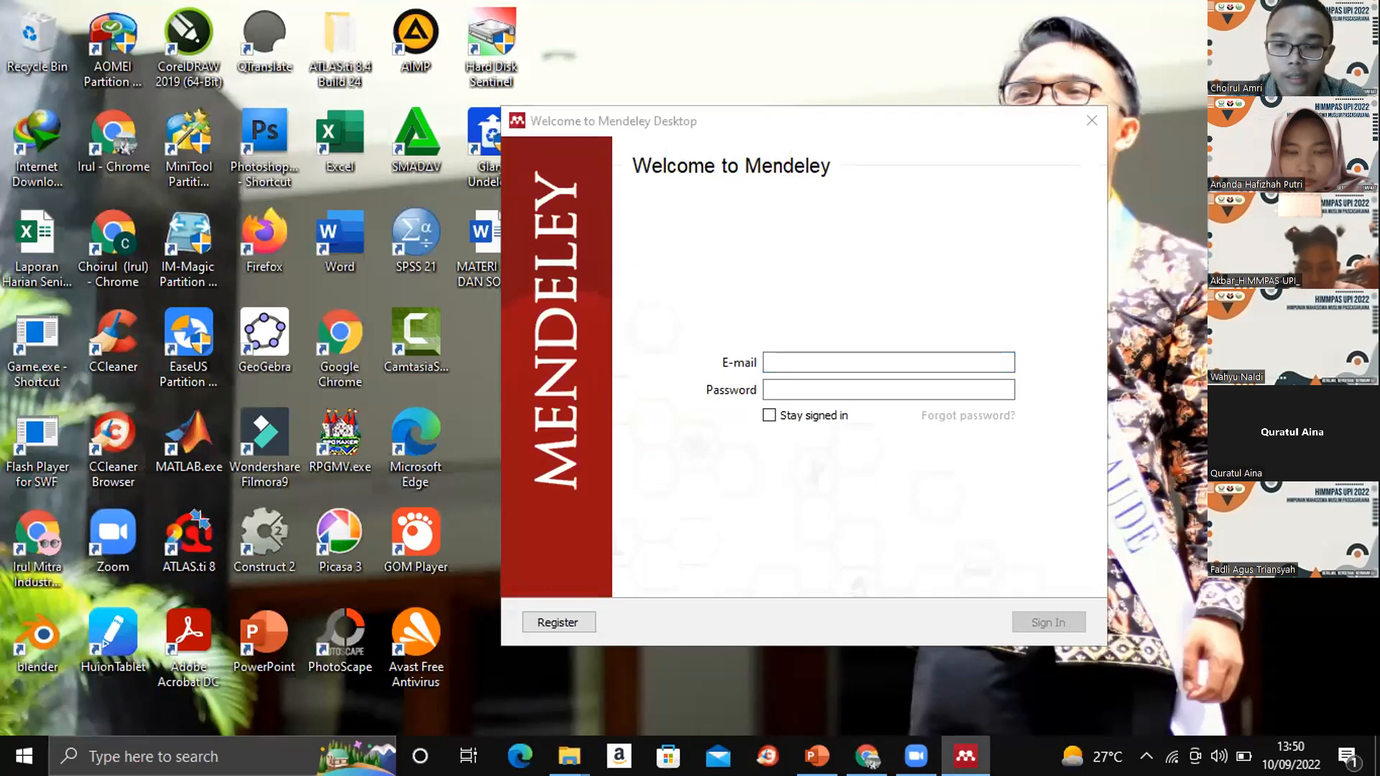
# - Sign in to Mendeley Desktop with the account's e-mail address and password
pyautogui.click(775, 363)
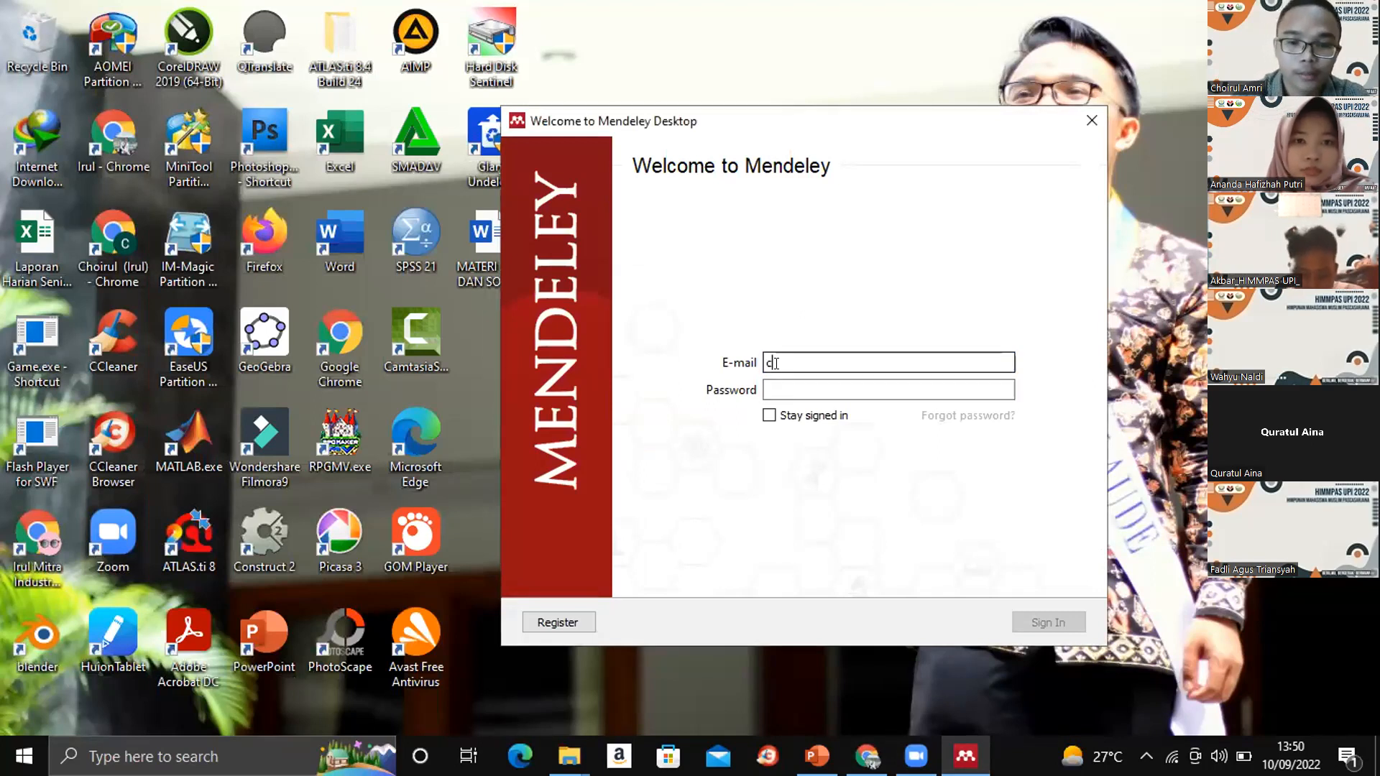
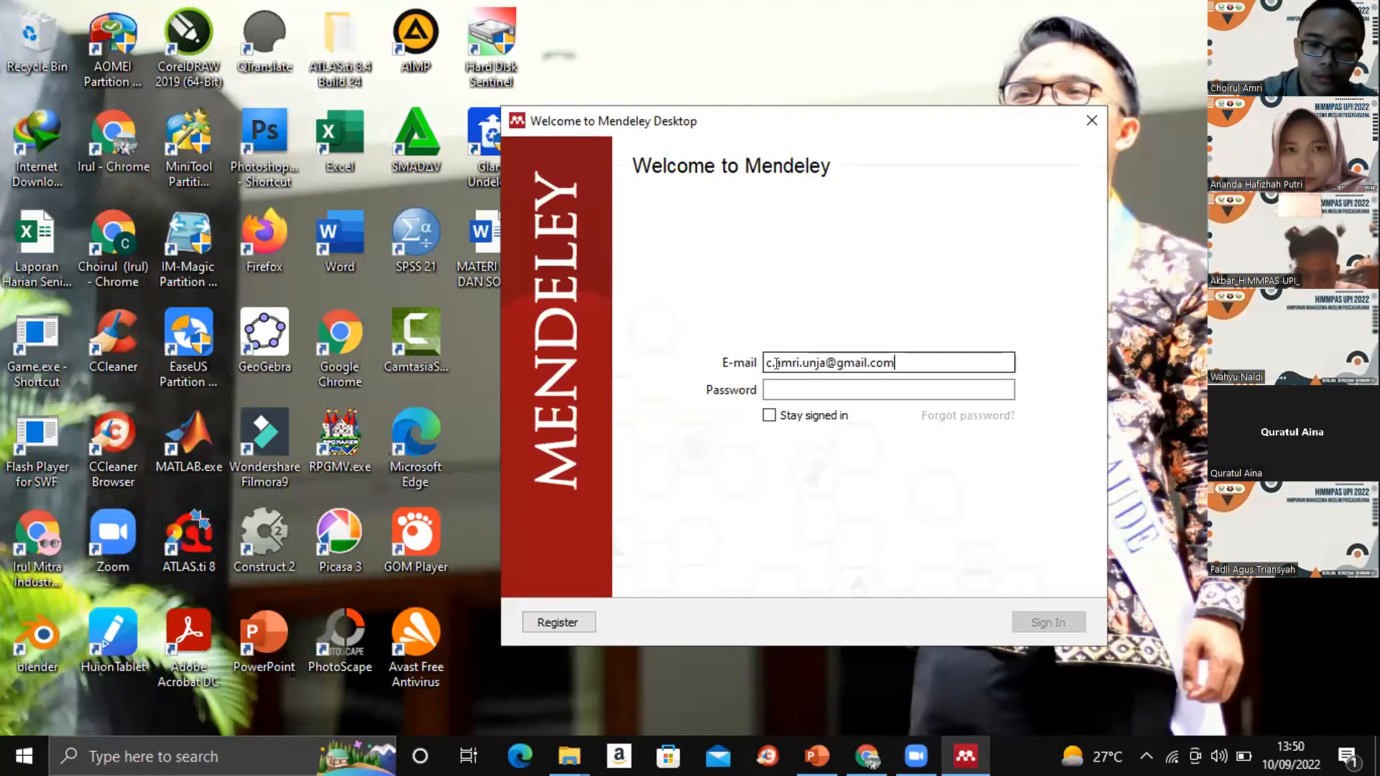
pyautogui.click(776, 381)
pyautogui.write('*****')
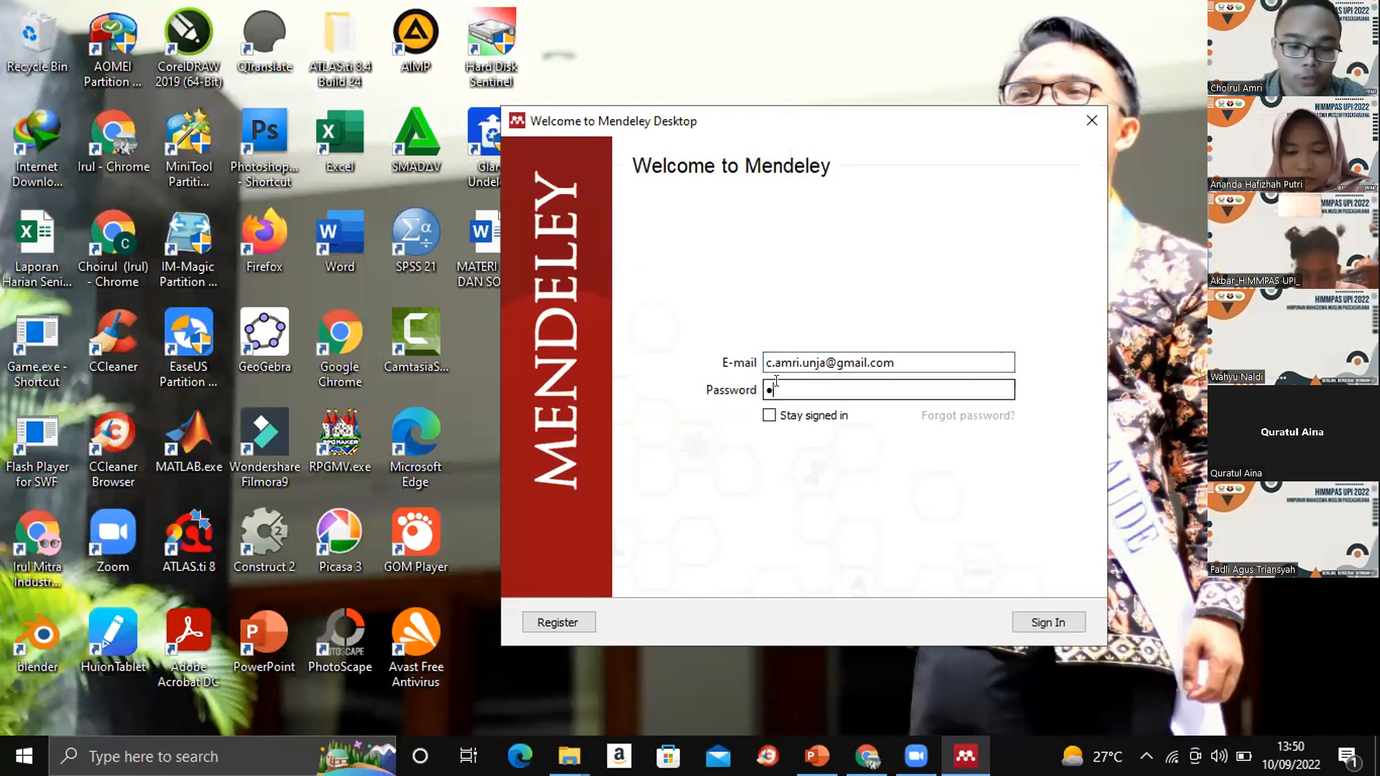
pyautogui.write('*********')
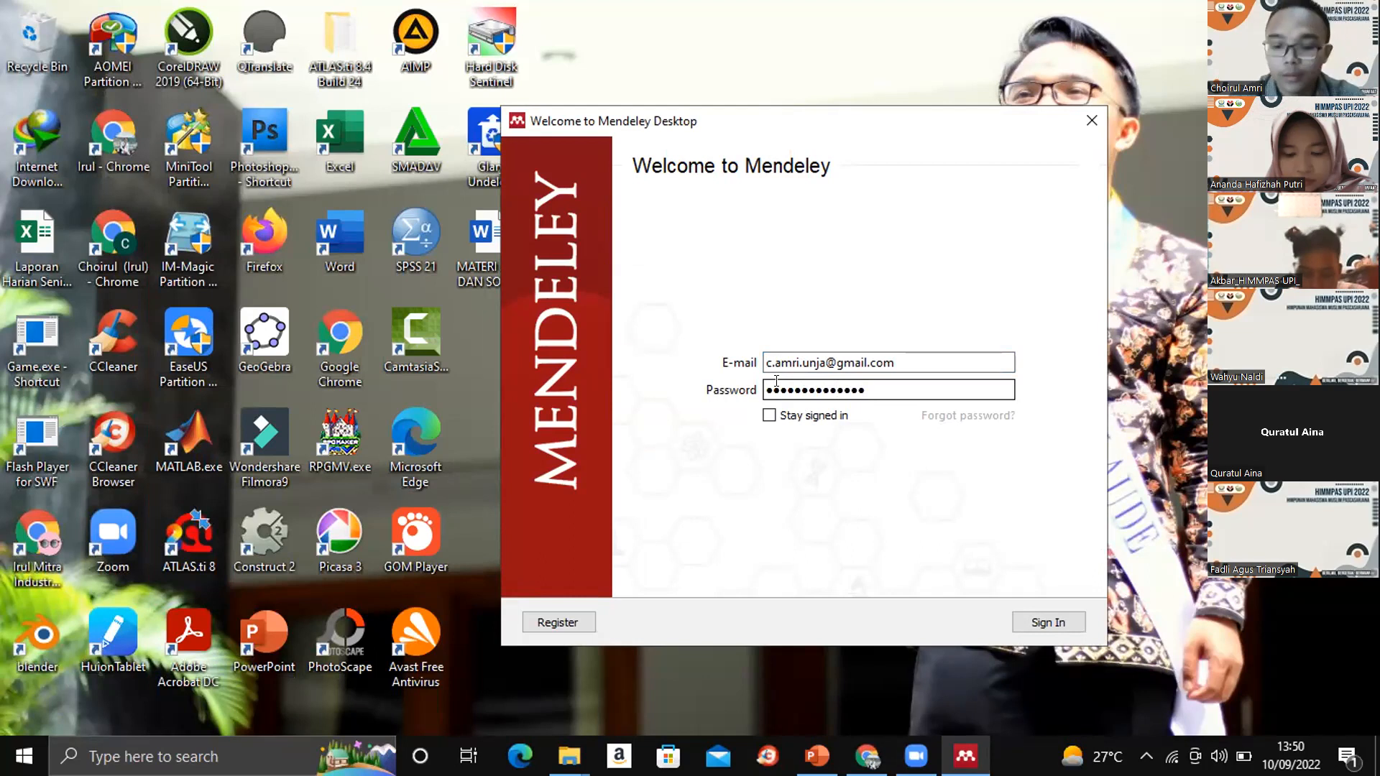
pyautogui.press('Return')
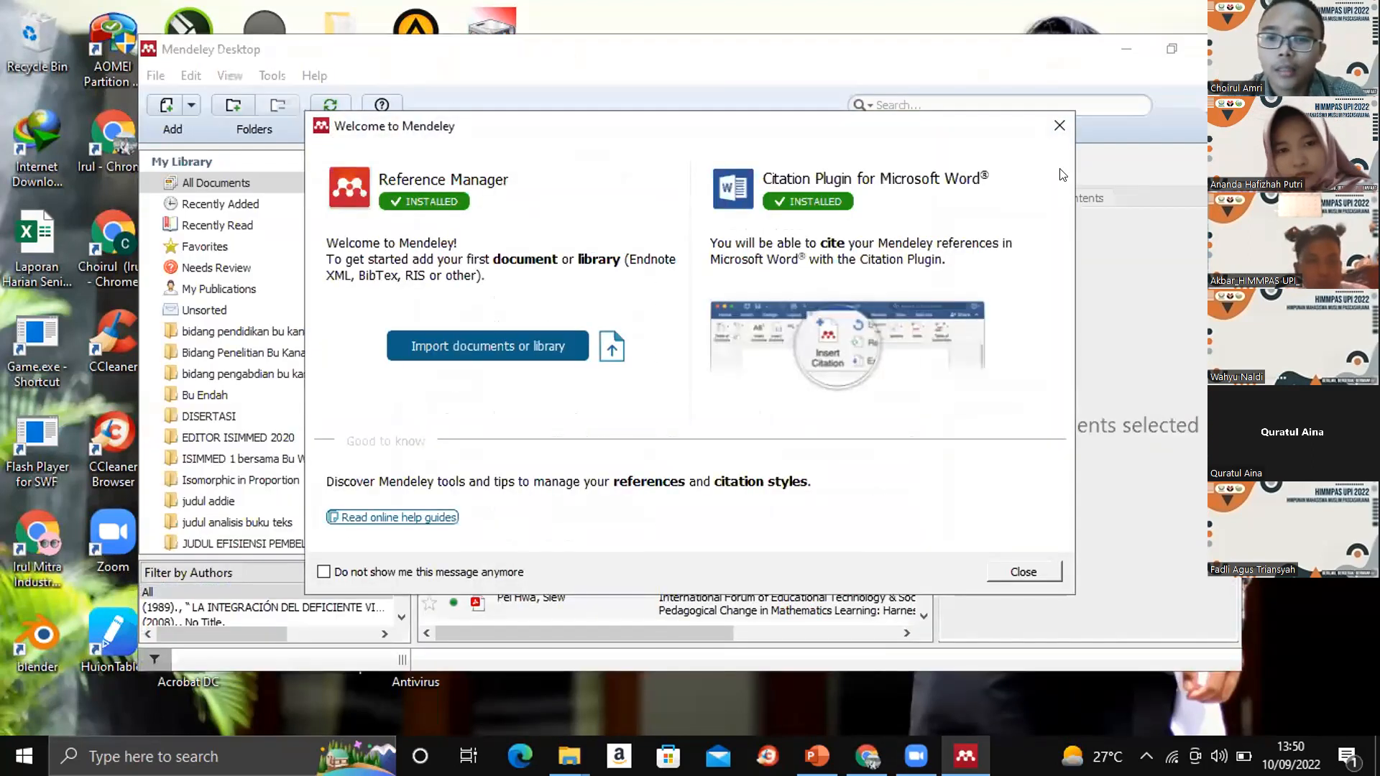
# - Close the Welcome to Mendeley dialog and the Add and Create tip, and maximize the Mendeley Desktop window
pyautogui.click(1059, 125)
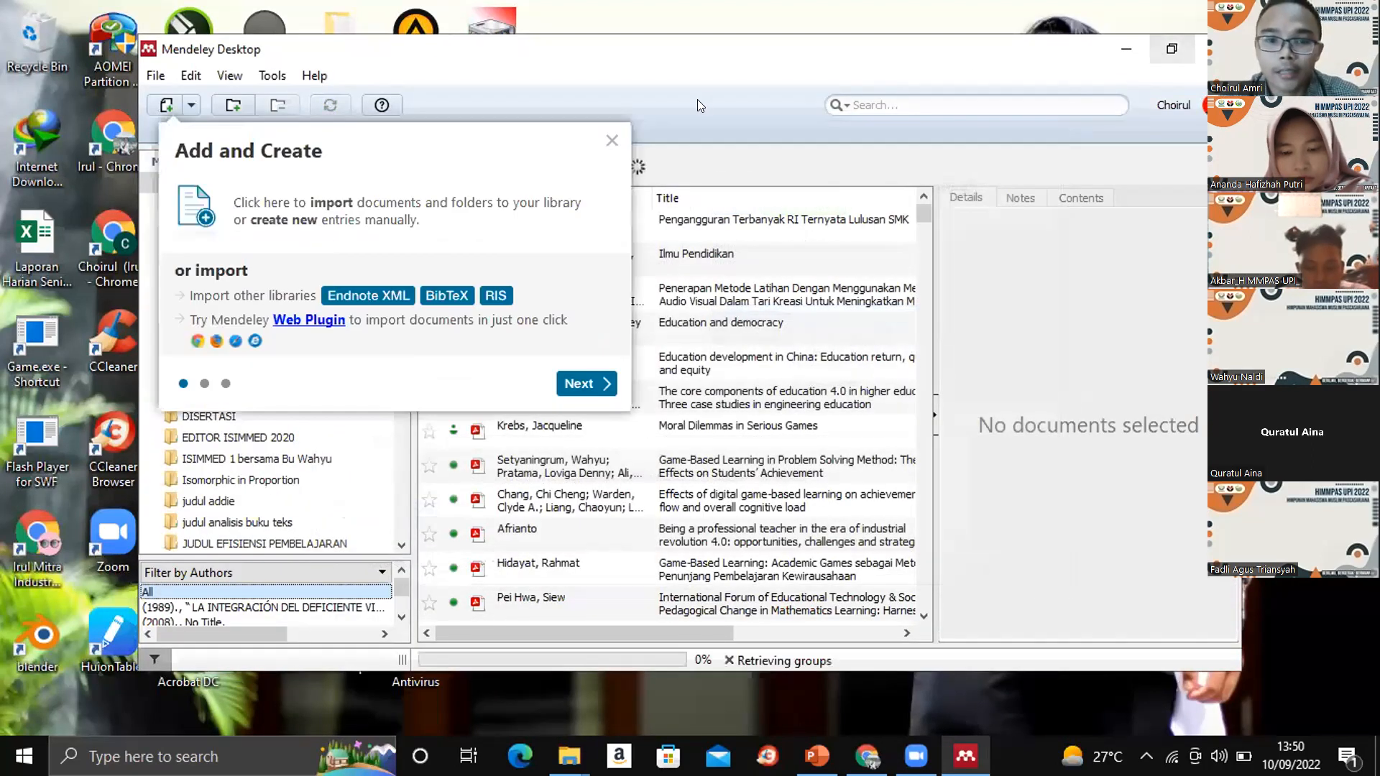
pyautogui.click(605, 138)
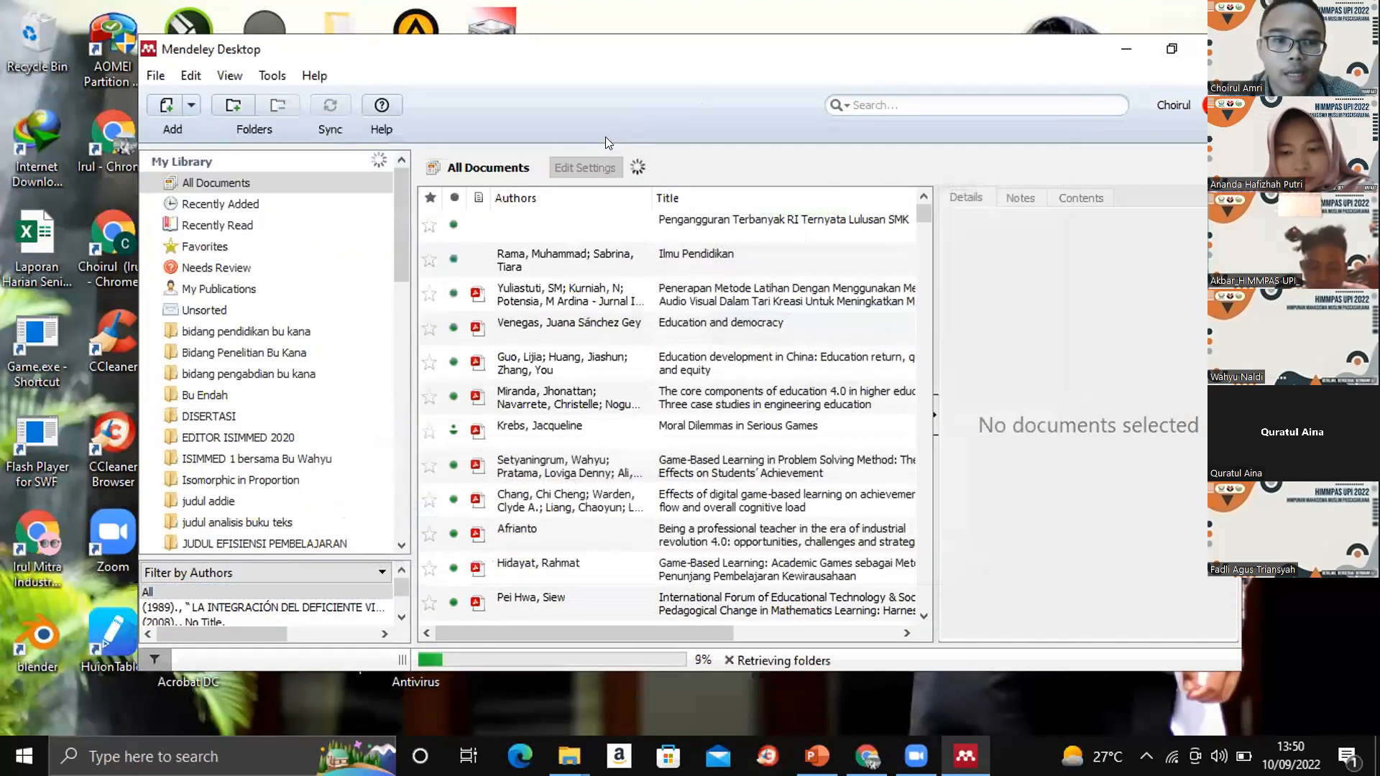
pyautogui.click(1171, 48)
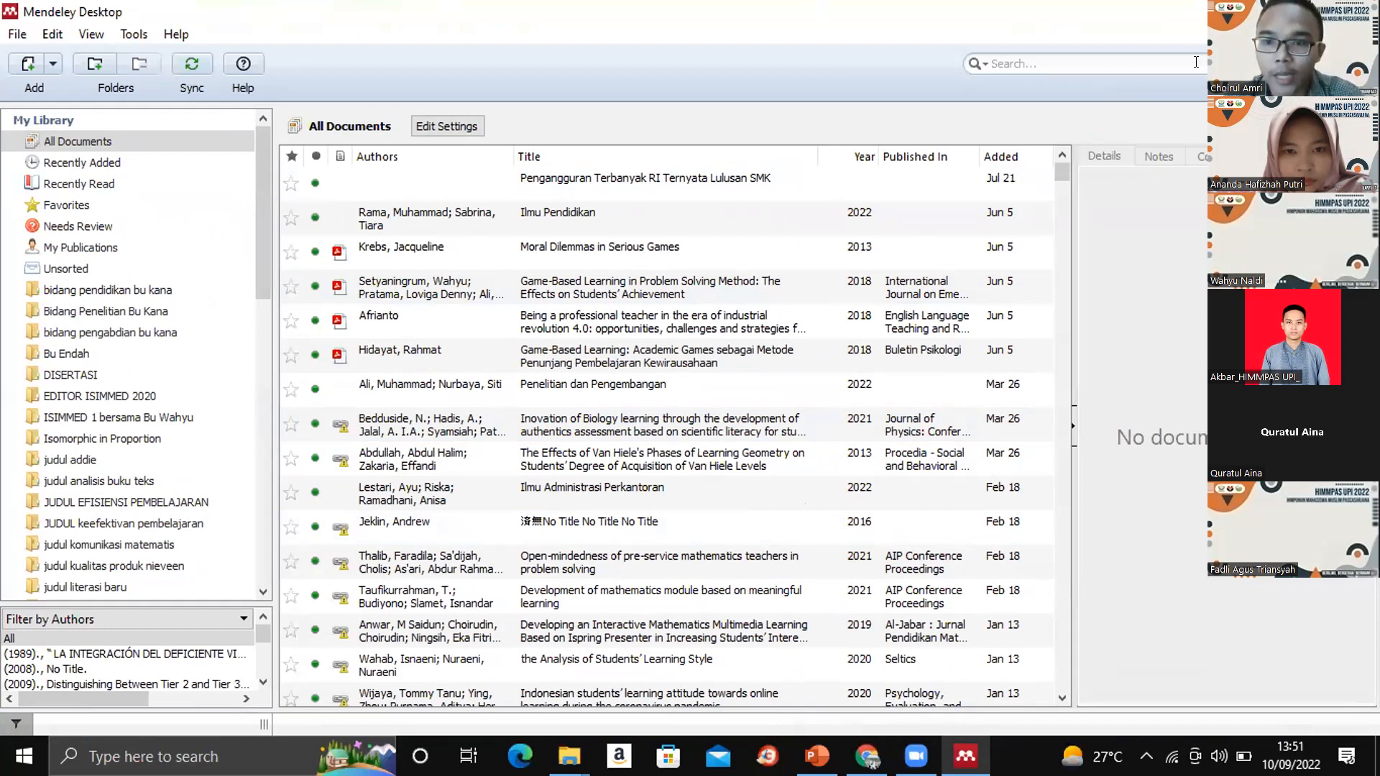
pyautogui.click(1158, 63)
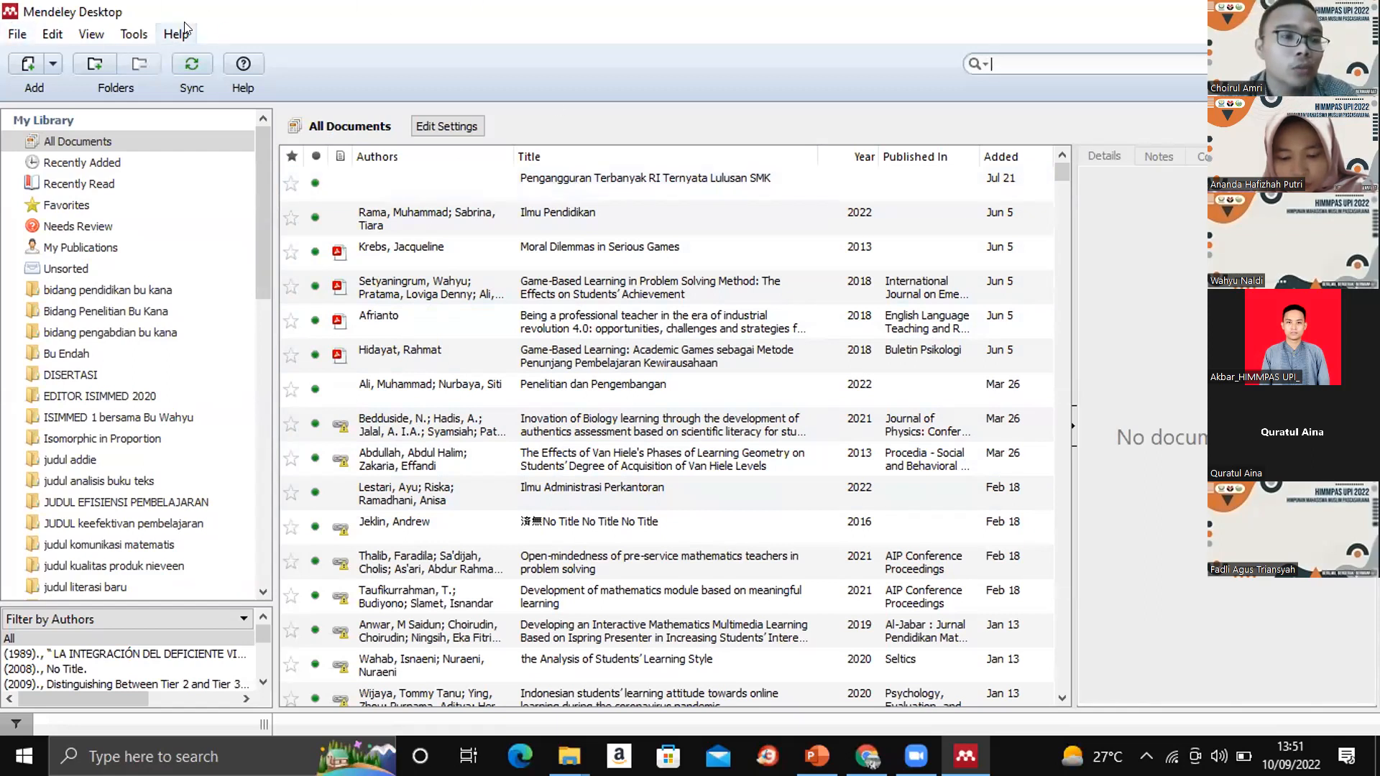
pyautogui.click(13, 36)
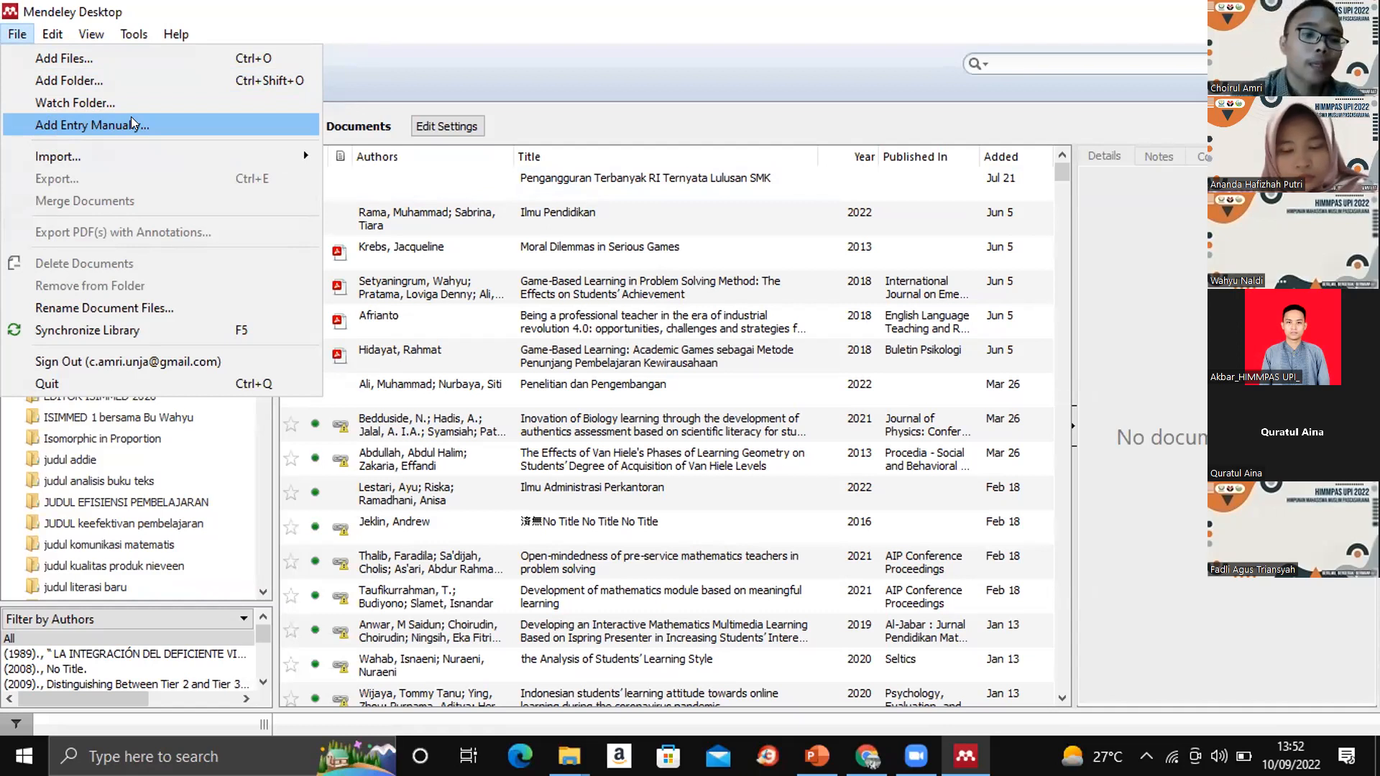
pyautogui.moveTo(40, 30)
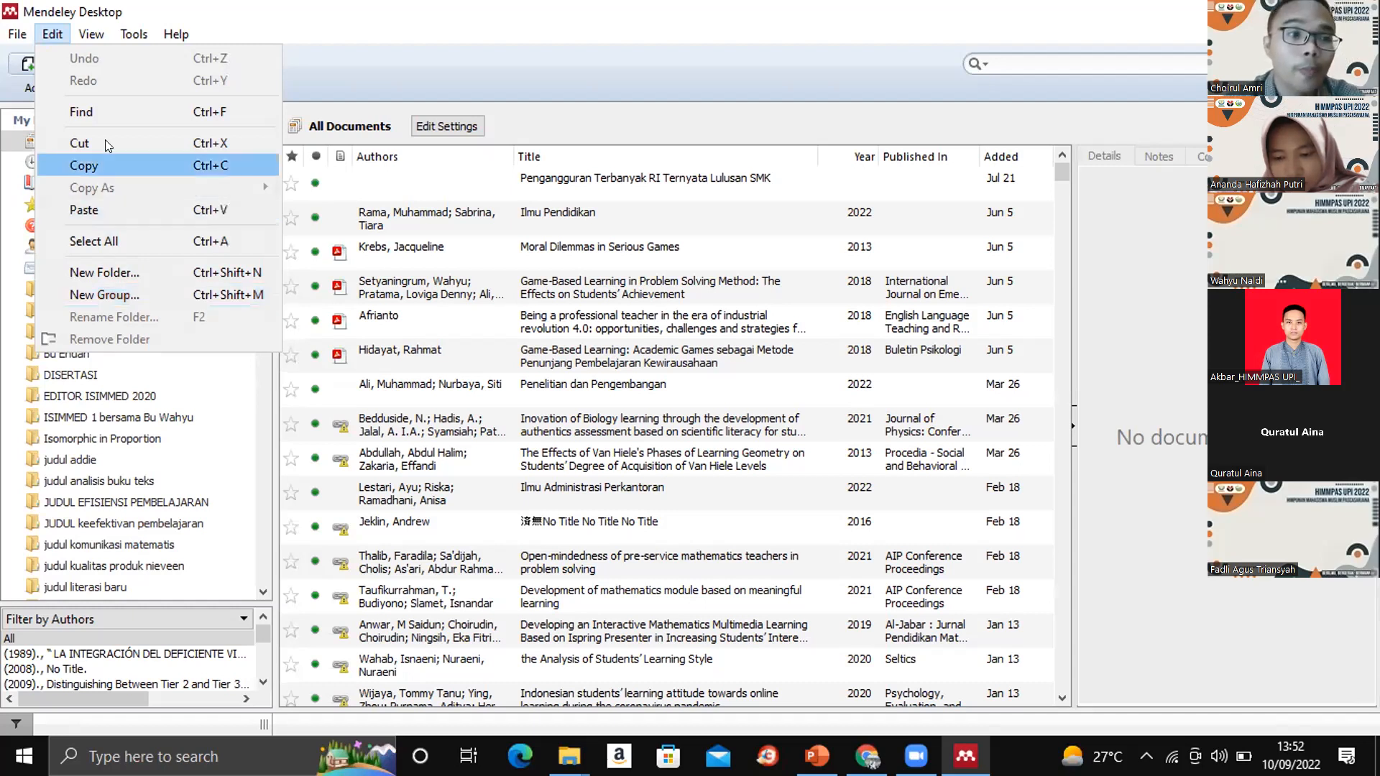
pyautogui.moveTo(87, 33)
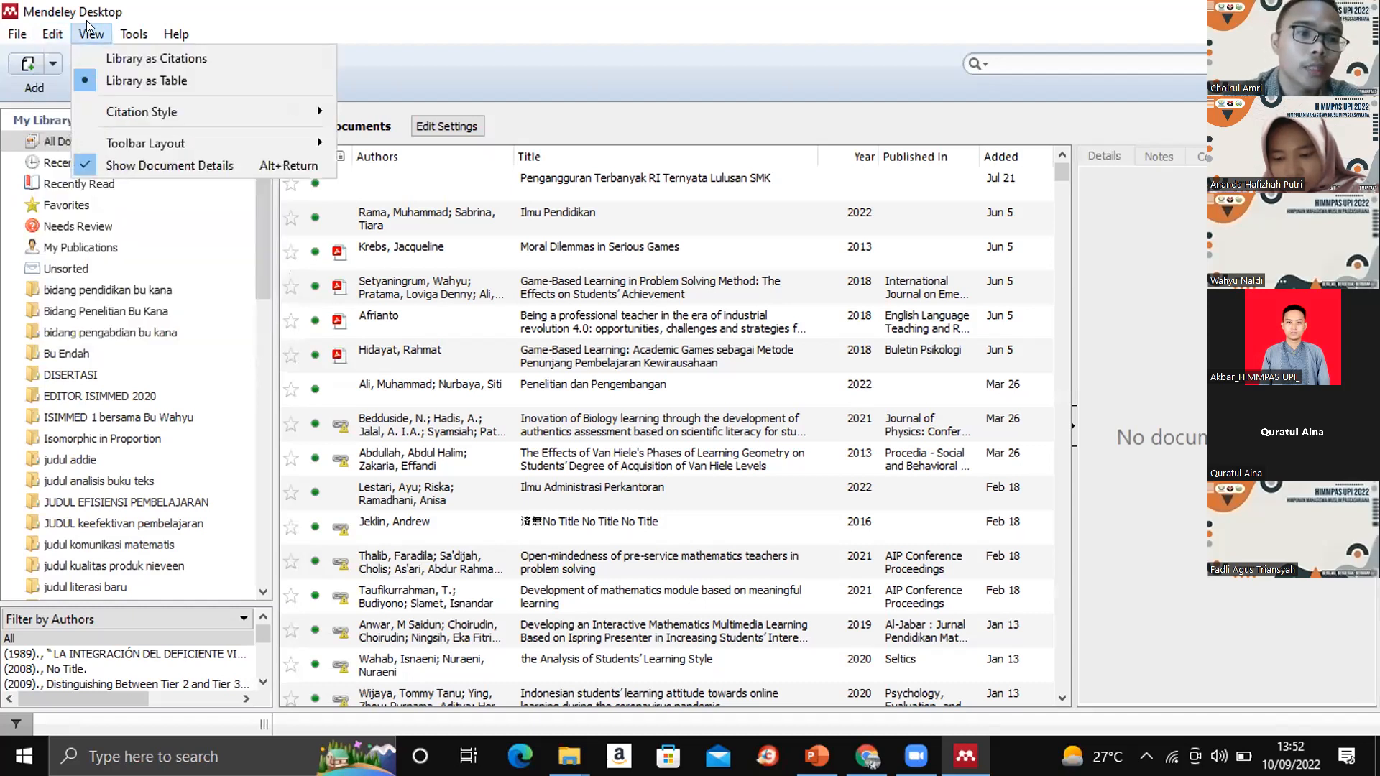
pyautogui.moveTo(132, 30)
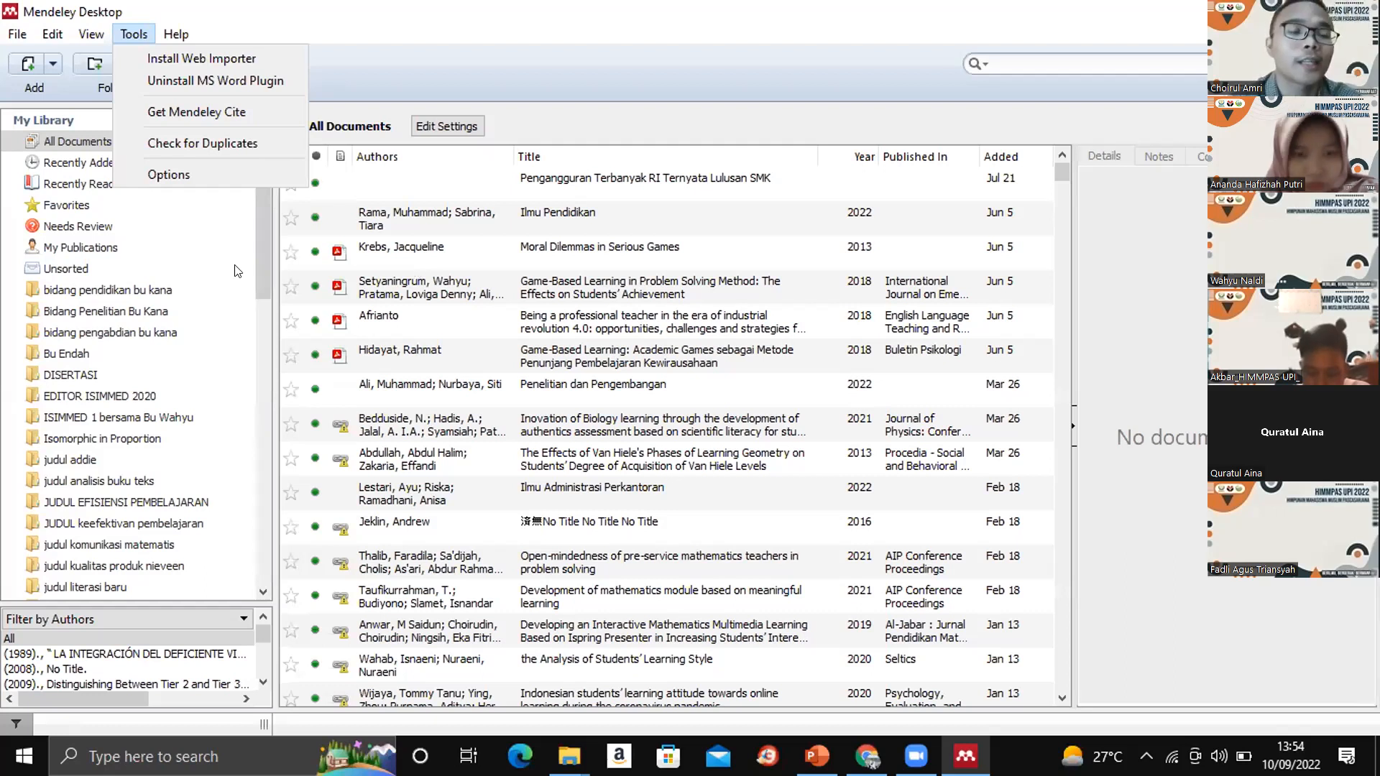
pyautogui.moveTo(184, 41)
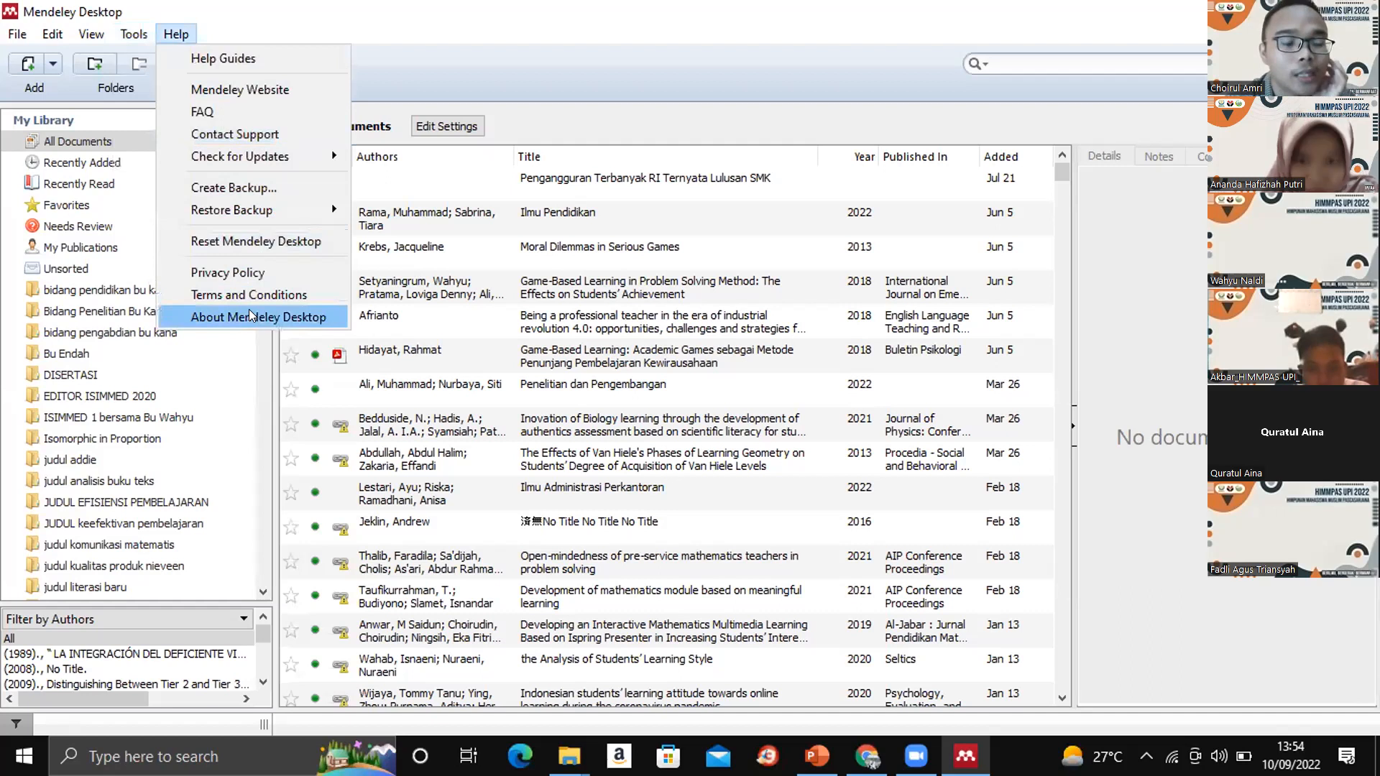
pyautogui.click(493, 51)
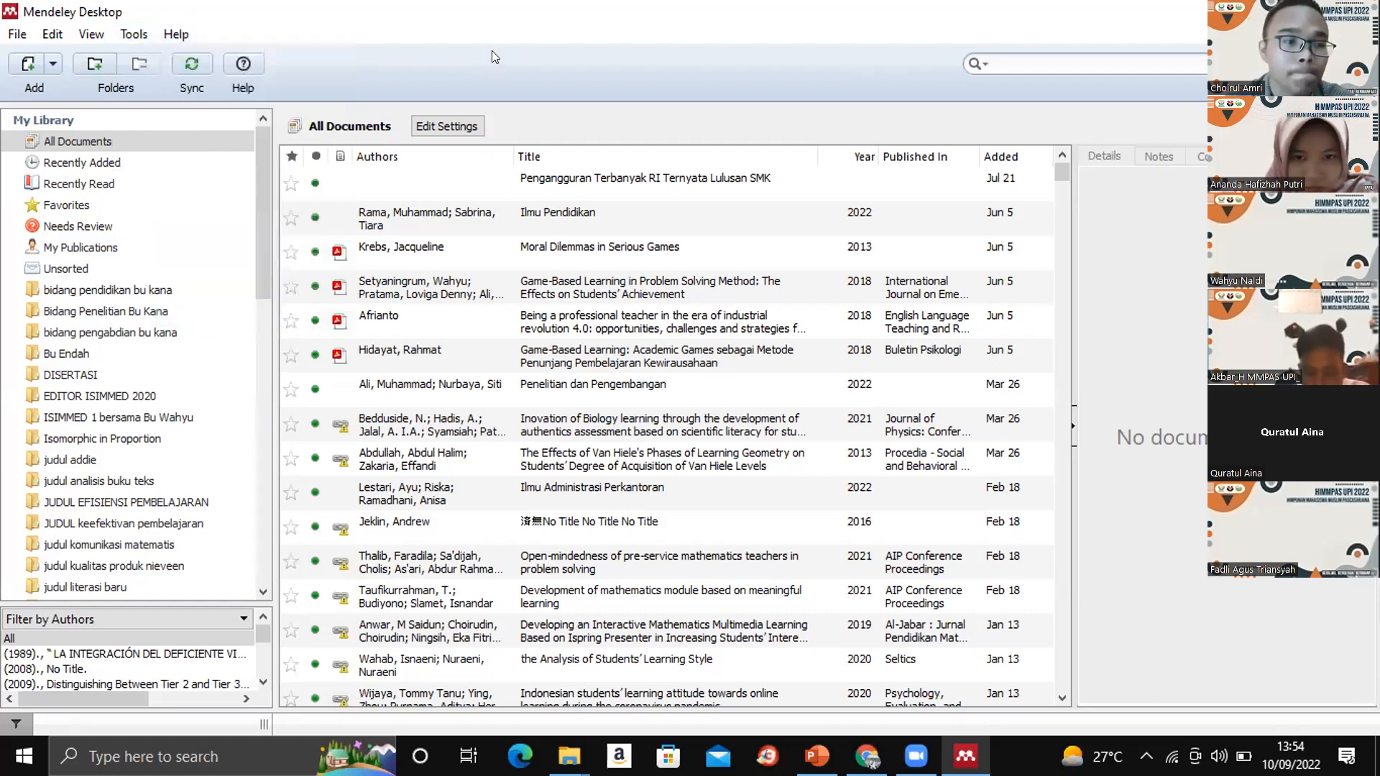
# - Select the article "Game-Based Learning in Problem Solving Method" in All Documents and look through its details, from journal data to author keywords
pyautogui.moveTo(266, 200); pyautogui.dragTo(574, 221)
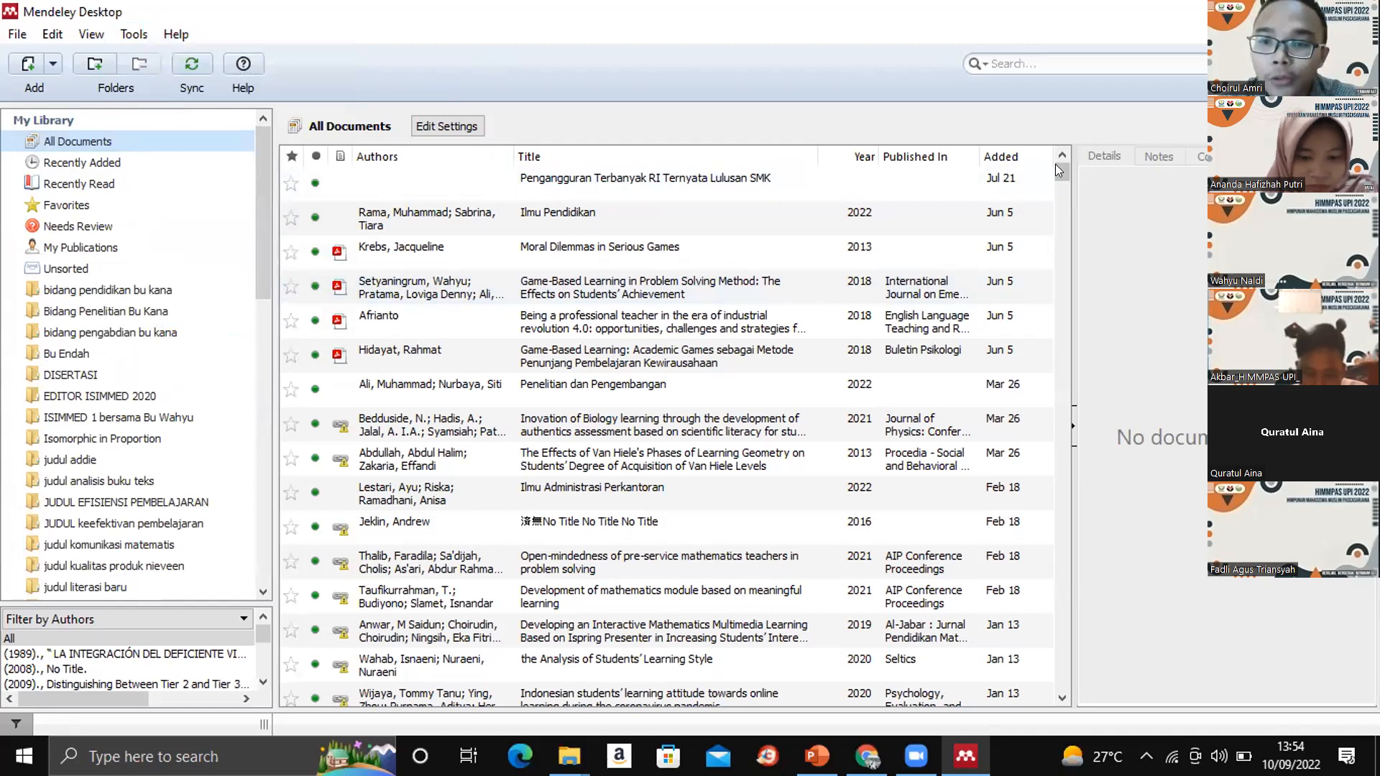
pyautogui.moveTo(1057, 168)
pyautogui.mouseDown()
pyautogui.moveTo(1058, 191)
pyautogui.moveTo(1059, 153)
pyautogui.mouseUp()
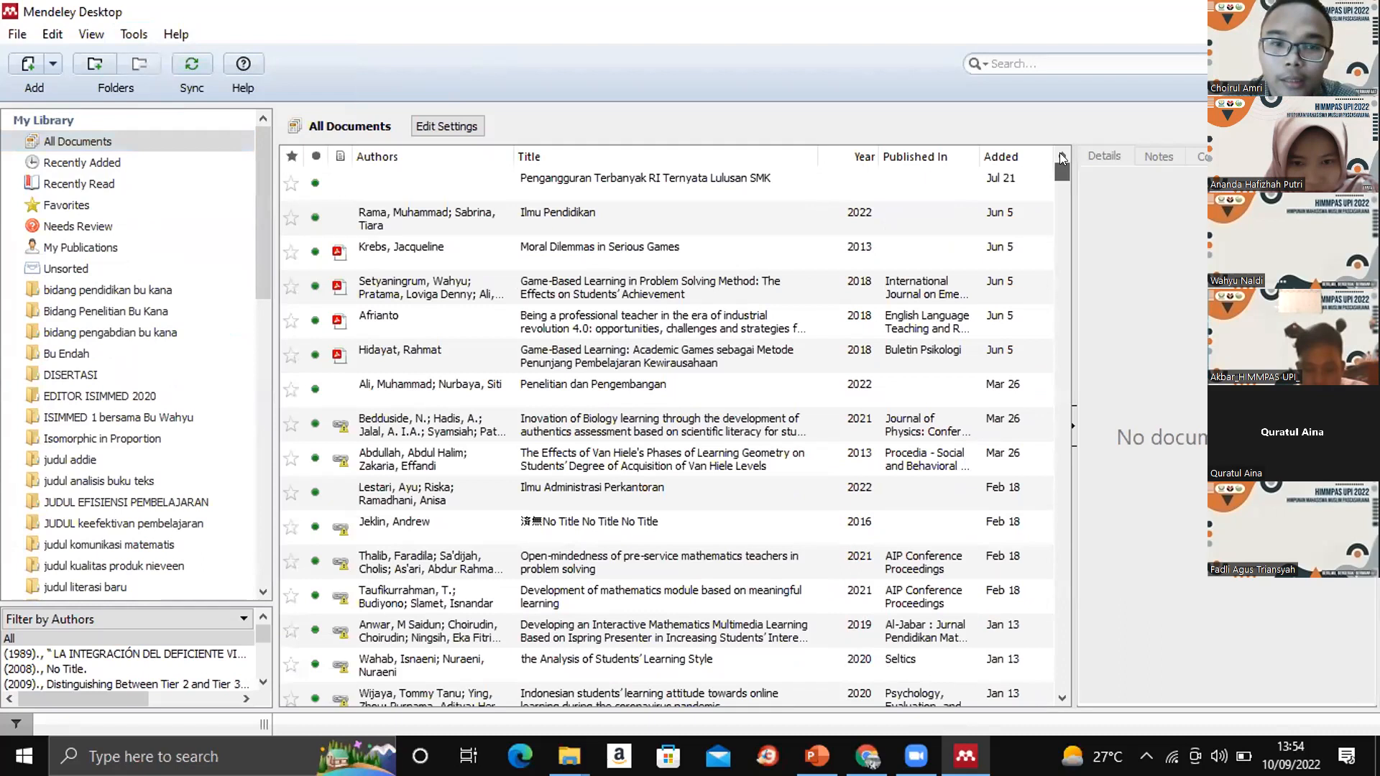
pyautogui.click(398, 279)
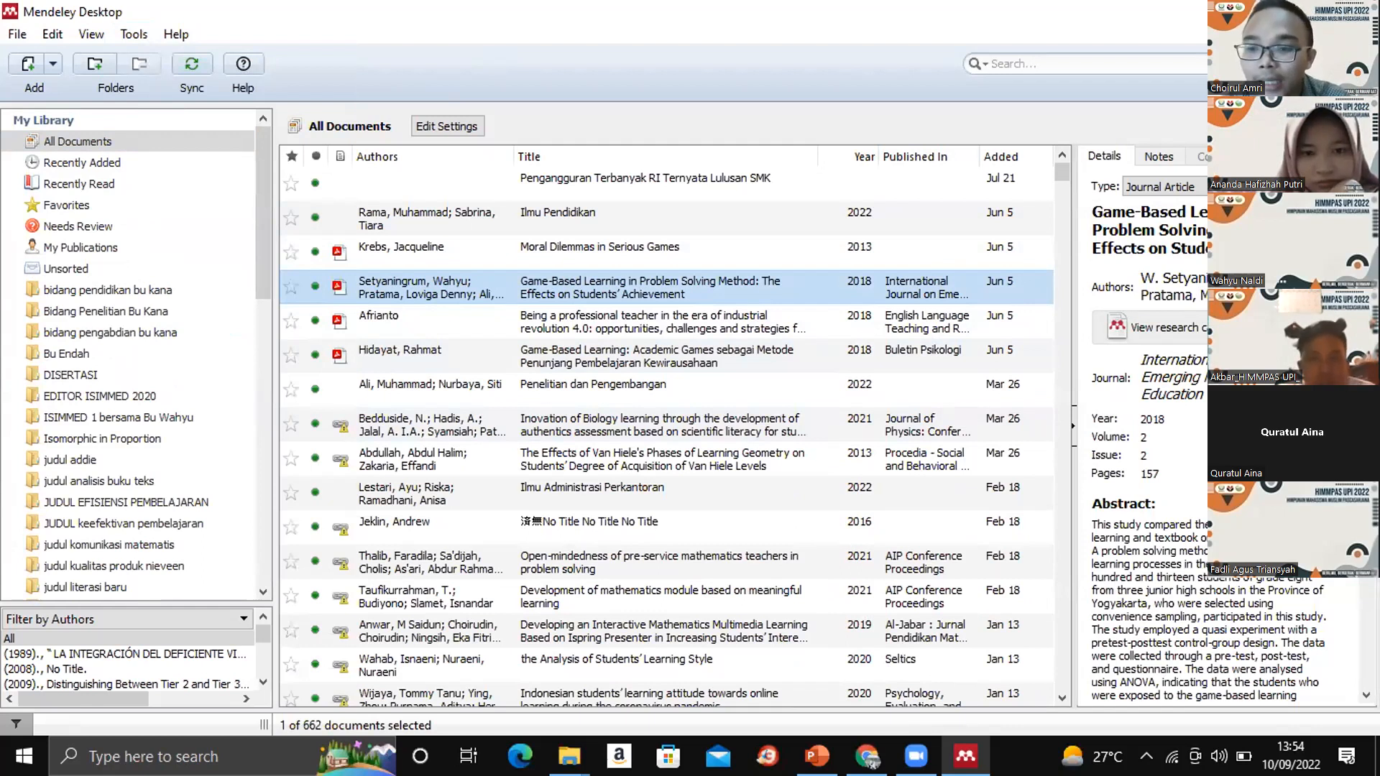
pyautogui.scroll(-5, 1150, 432)
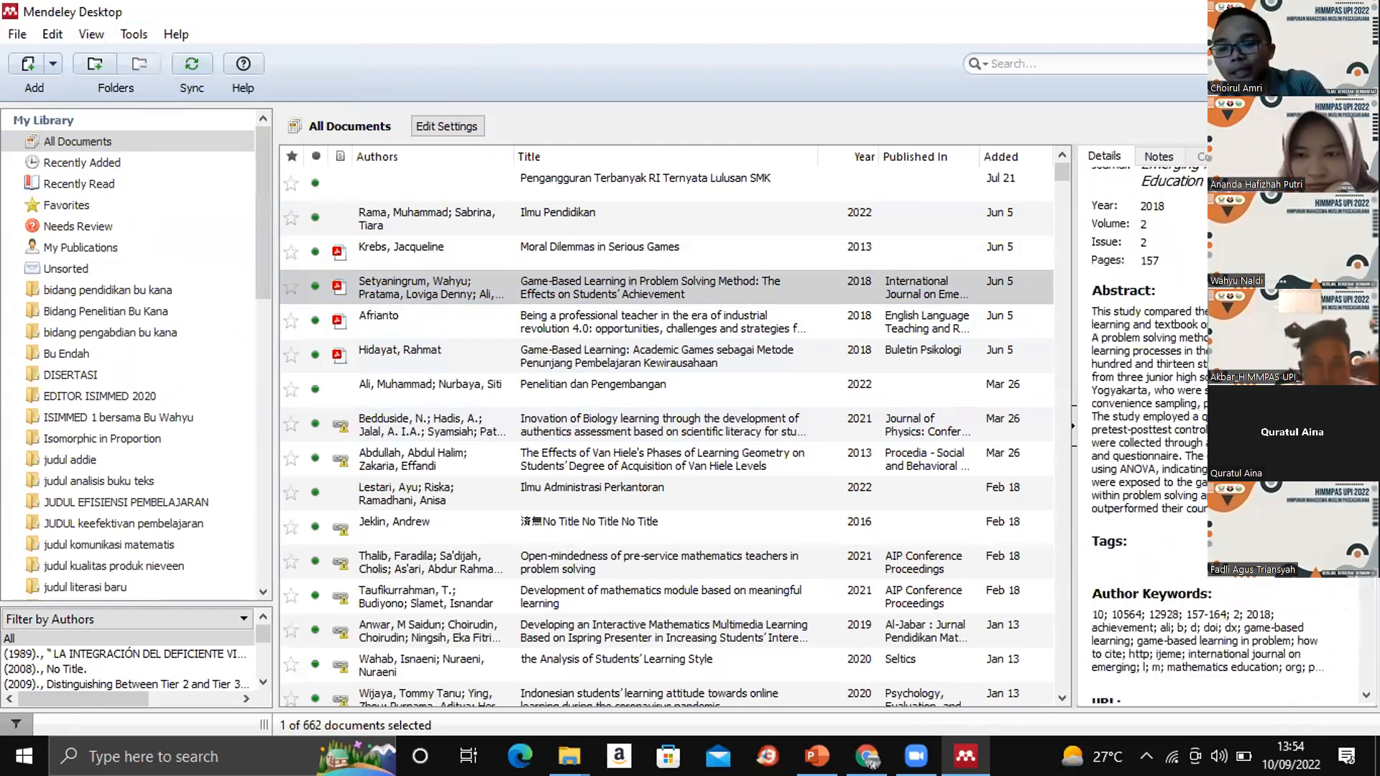
pyautogui.scroll(5, 1150, 431)
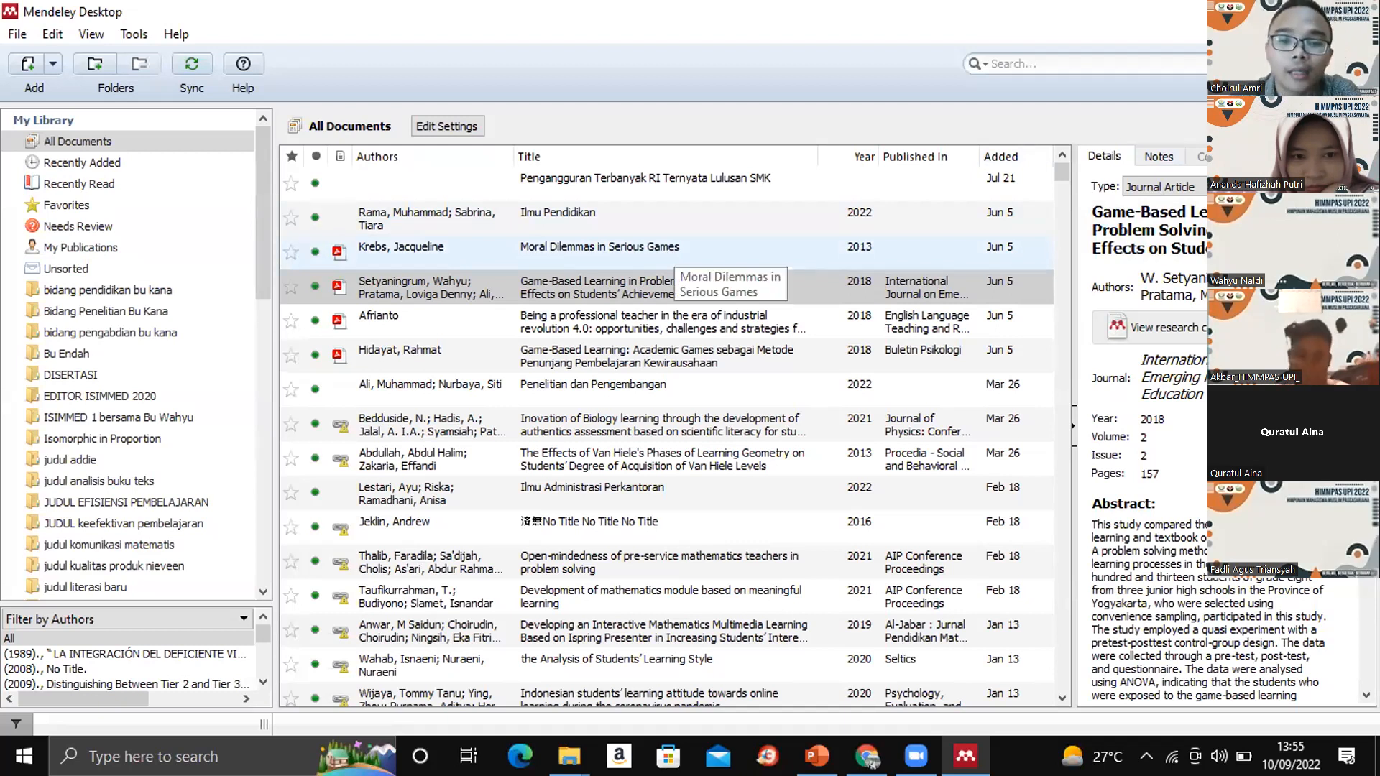
# - Browse the available document types for the selected article and close the list without choosing another type
pyautogui.click(1203, 188)
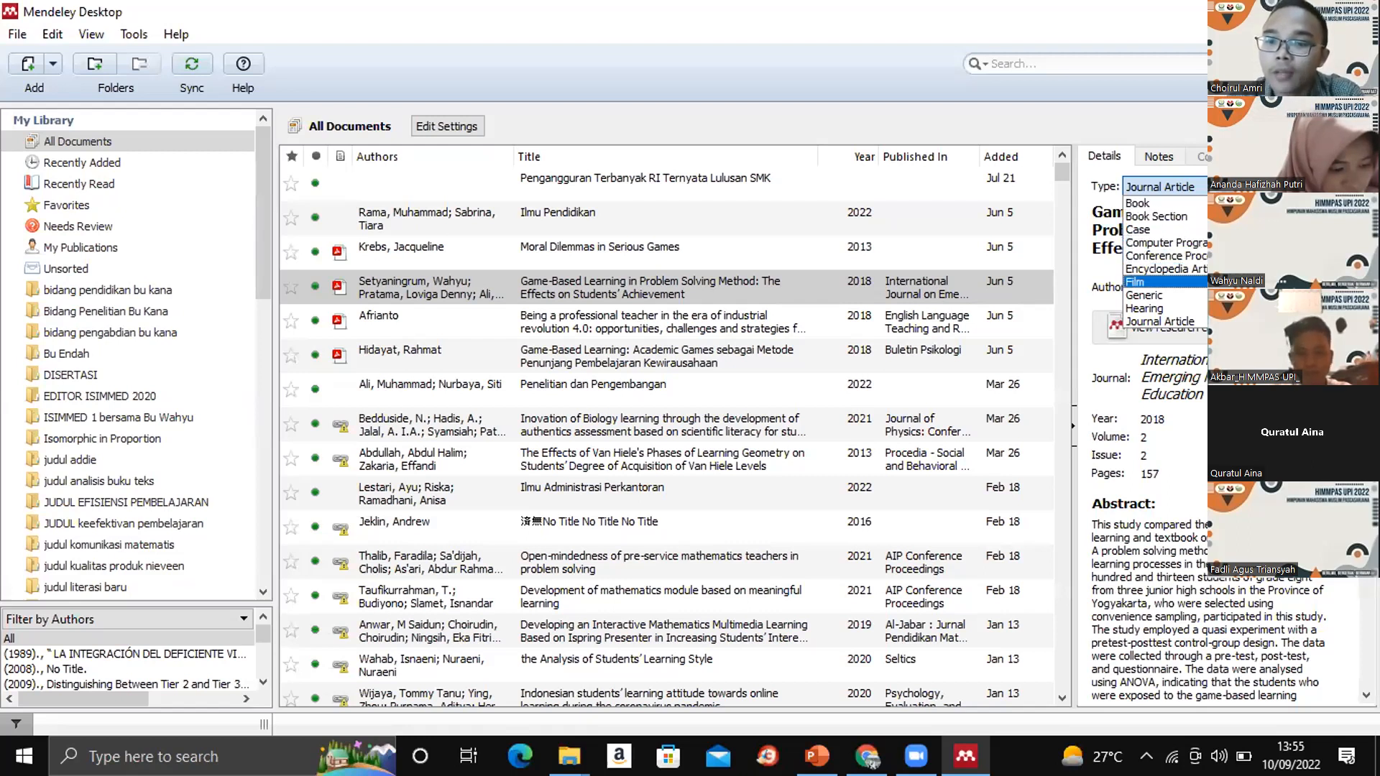
pyautogui.scroll(-1, 1164, 242)
pyautogui.scroll(2, 1164, 258)
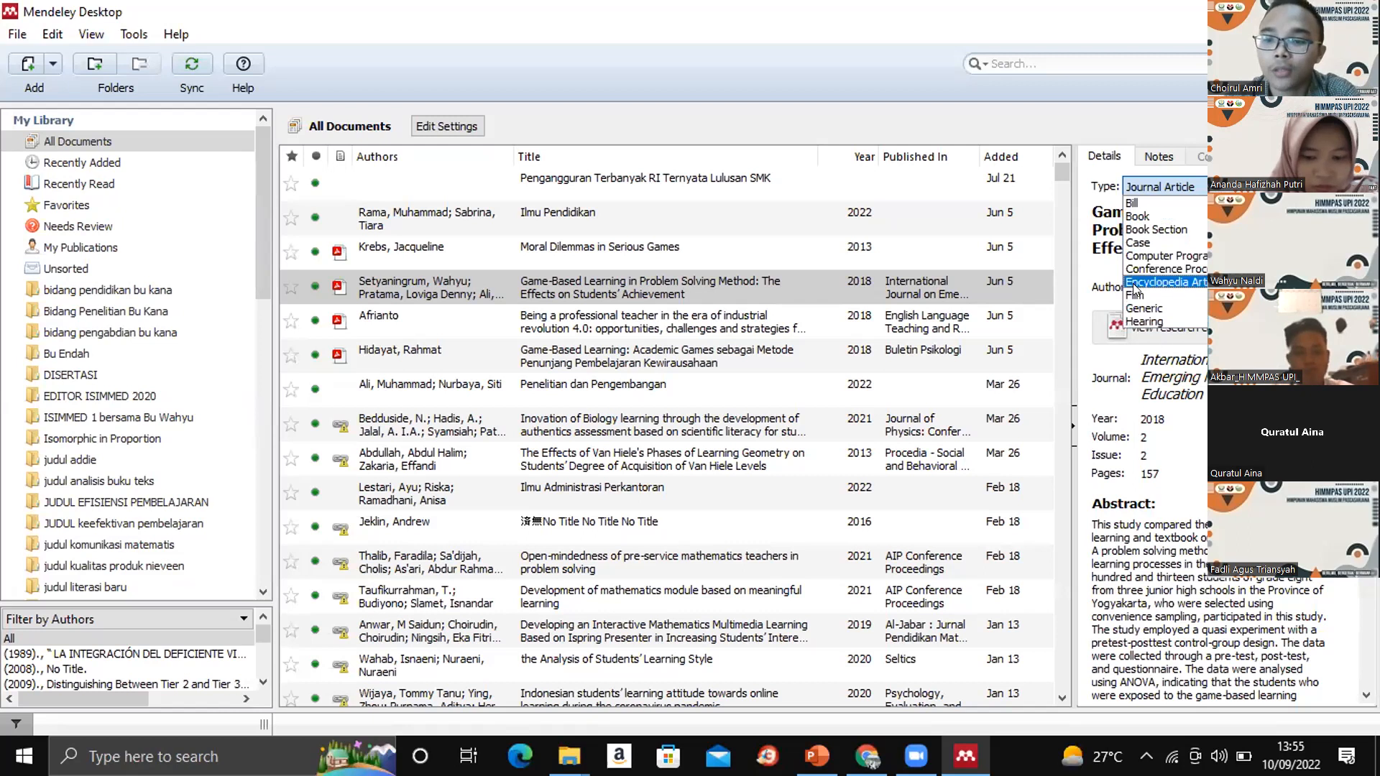
pyautogui.click(1086, 200)
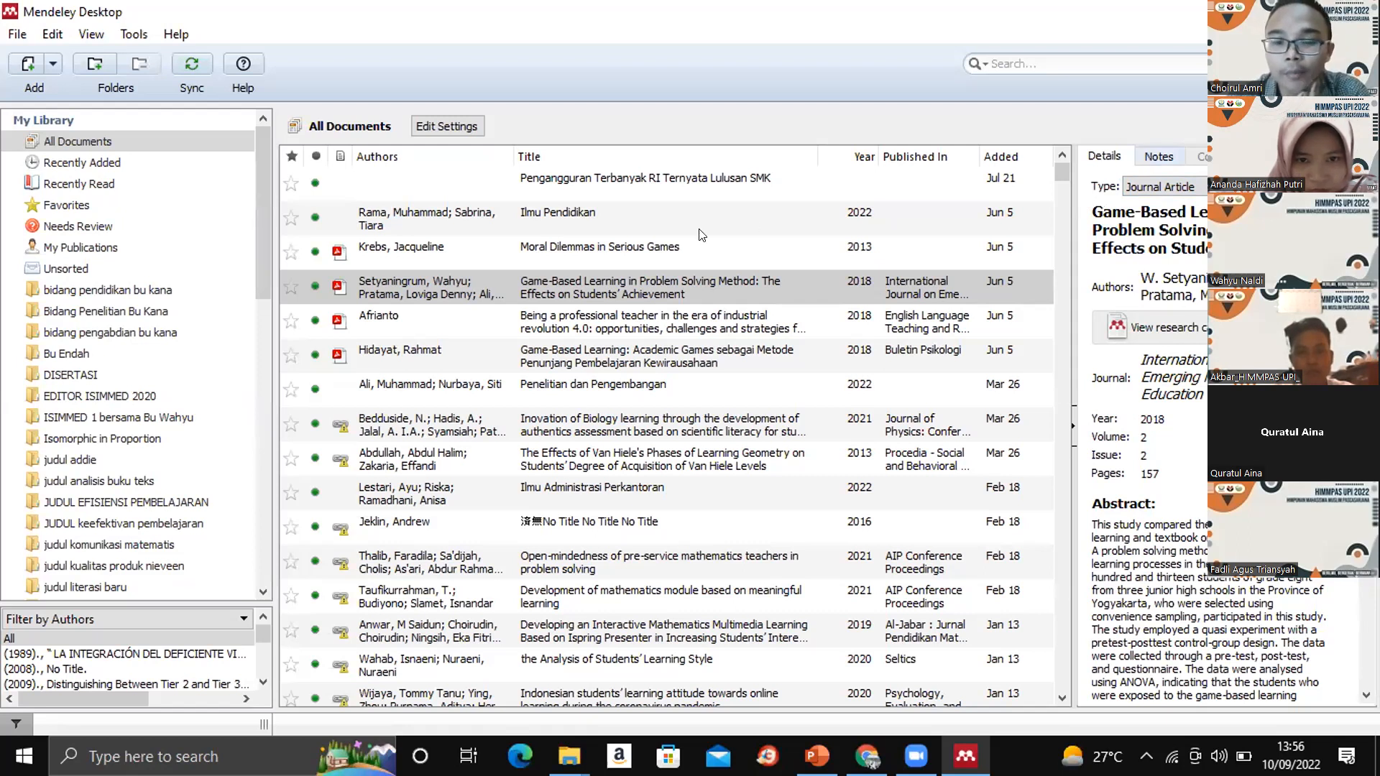
# - Open the PDF of "Game-Based Learning in Problem Solving Method" and go to its Indonesian abstract
pyautogui.doubleClick(634, 269)
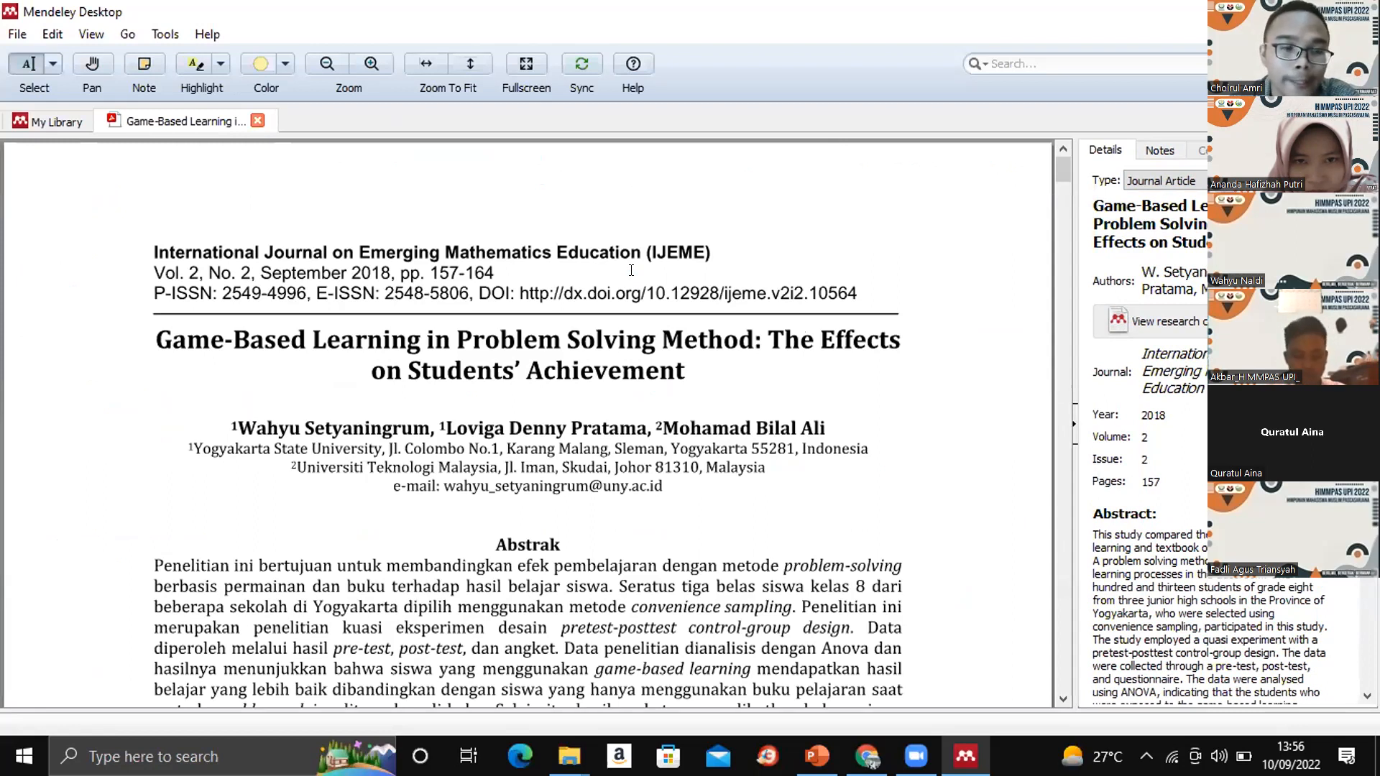
pyautogui.scroll(-1, 630, 270)
pyautogui.scroll(-3, 631, 271)
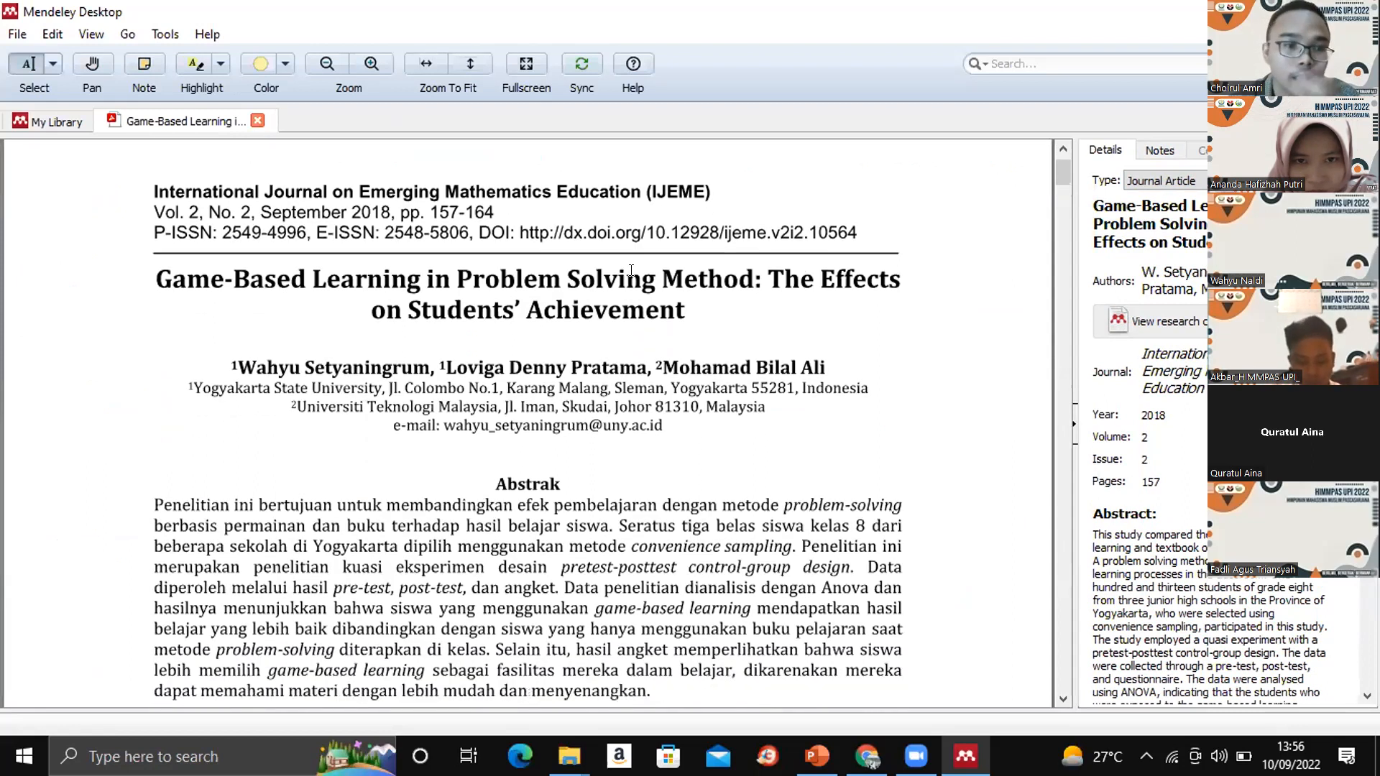
pyautogui.scroll(-2, 631, 270)
pyautogui.scroll(-1, 630, 270)
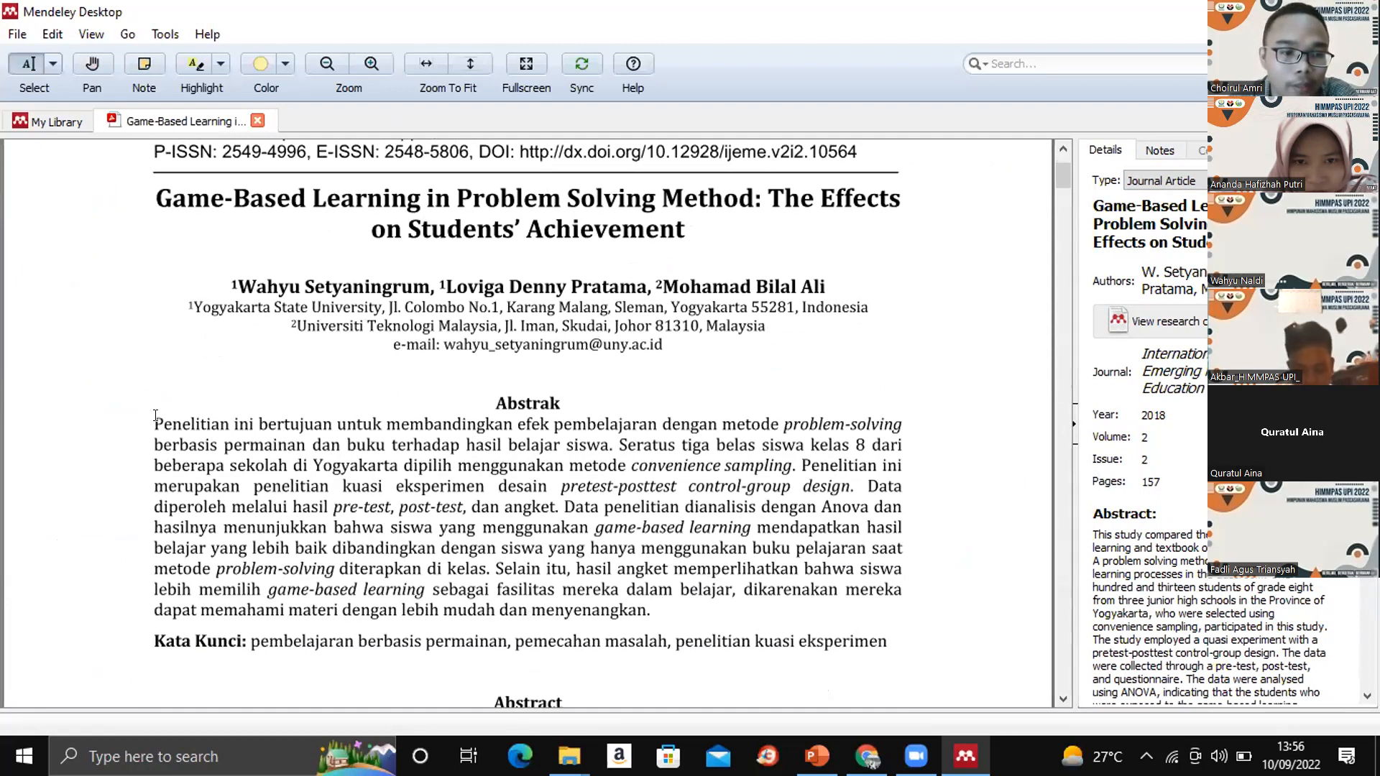
# - Select the opening lines of the Indonesian abstract, clear the selection, and show the article's notes
pyautogui.moveTo(155, 416)
pyautogui.mouseDown()
pyautogui.moveTo(898, 467)
pyautogui.moveTo(344, 488)
pyautogui.mouseUp()
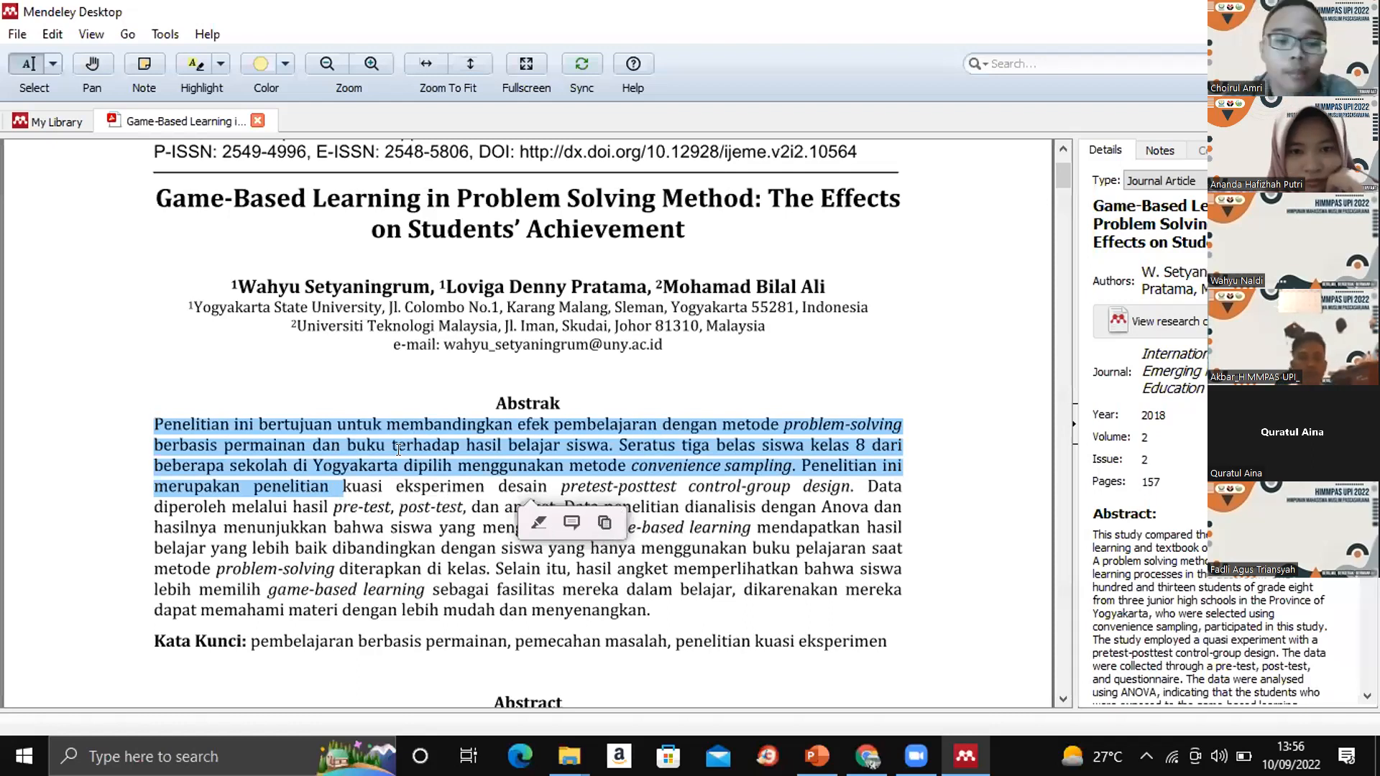
pyautogui.click(834, 395)
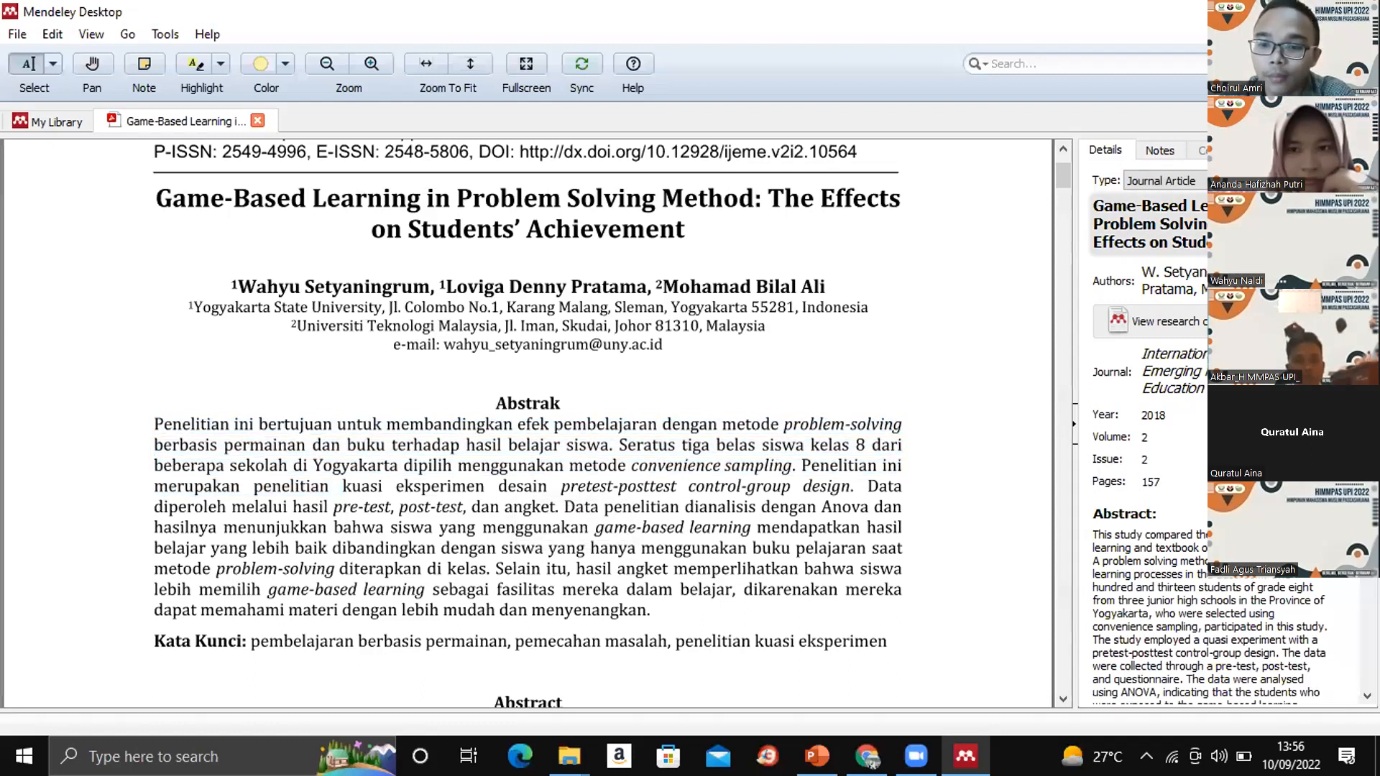
pyautogui.click(1157, 151)
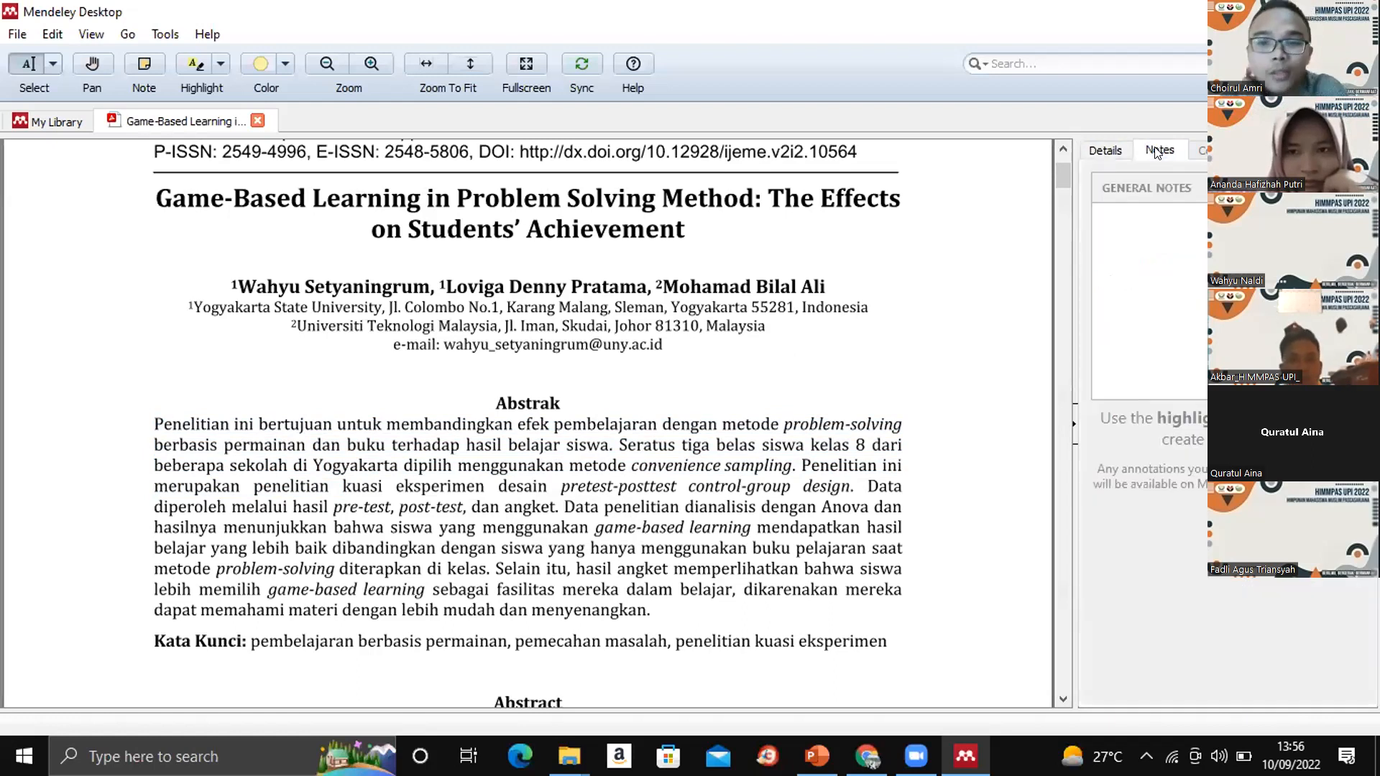
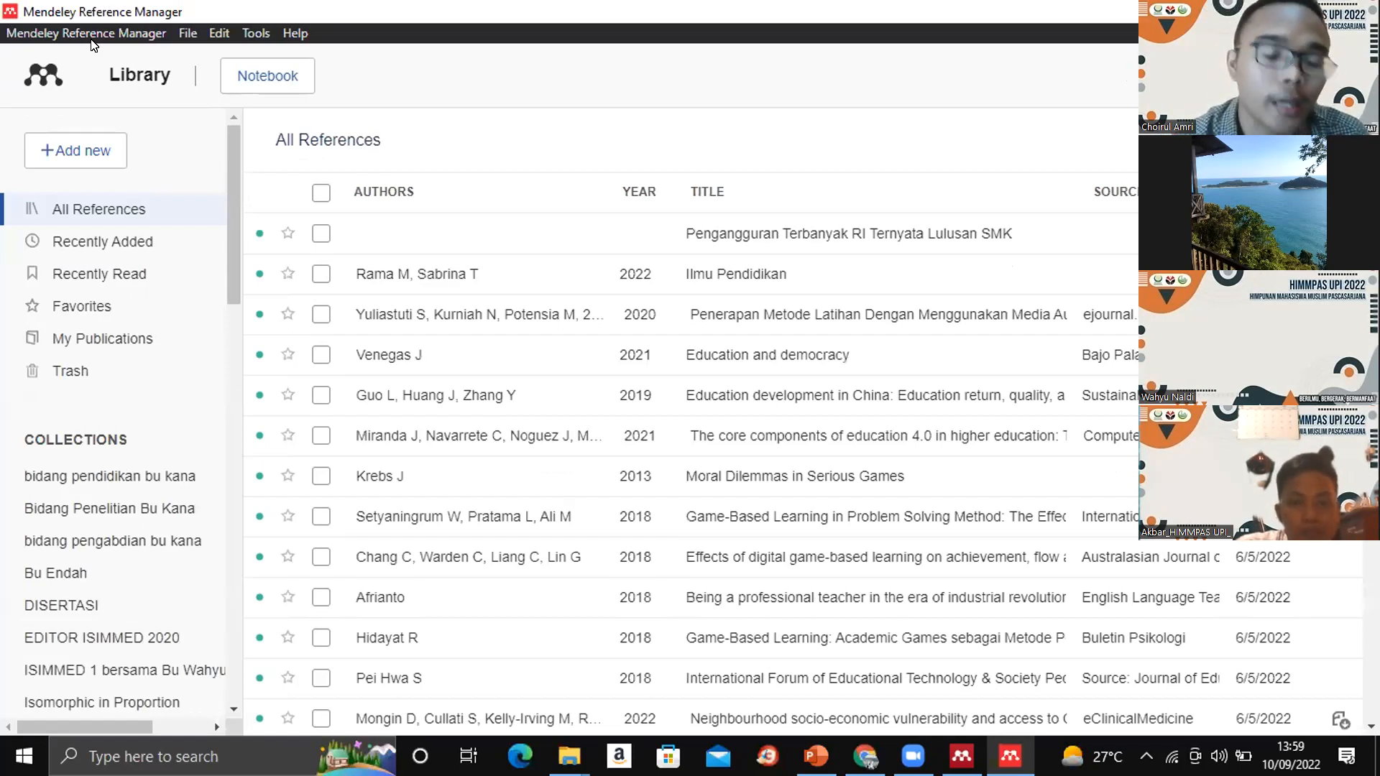
# - Look over the commands of Mendeley Reference Manager and compare its library with the web version in the browser
pyautogui.click(185, 31)
pyautogui.moveTo(266, 27)
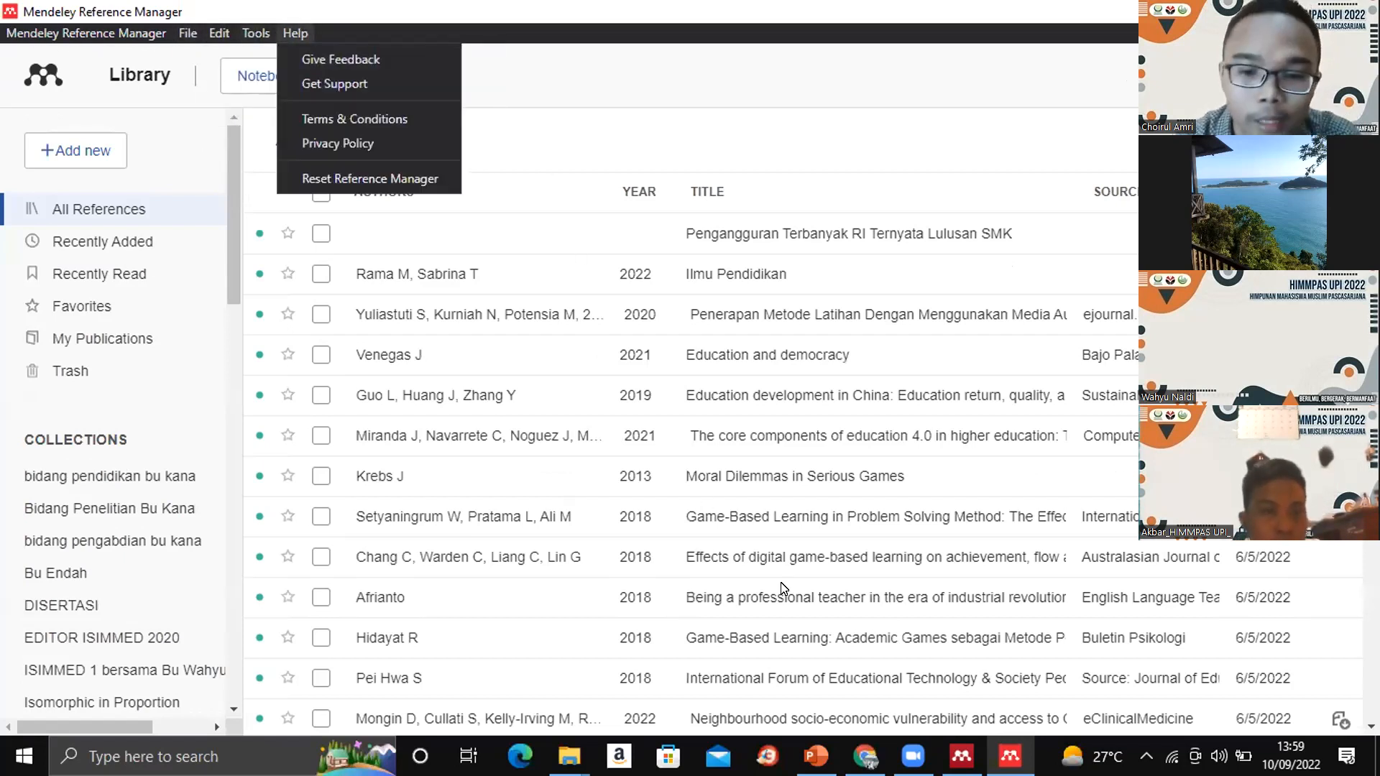
pyautogui.click(865, 756)
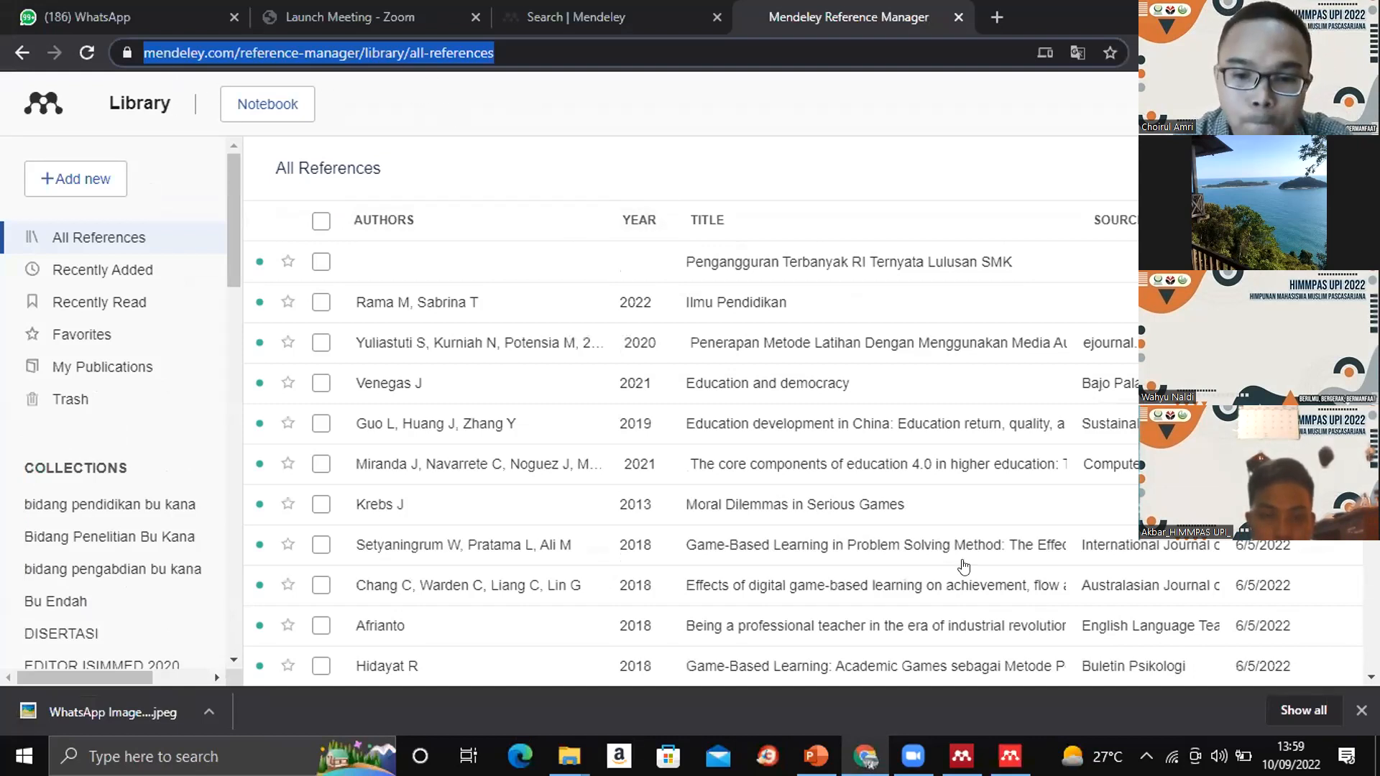
pyautogui.click(1010, 756)
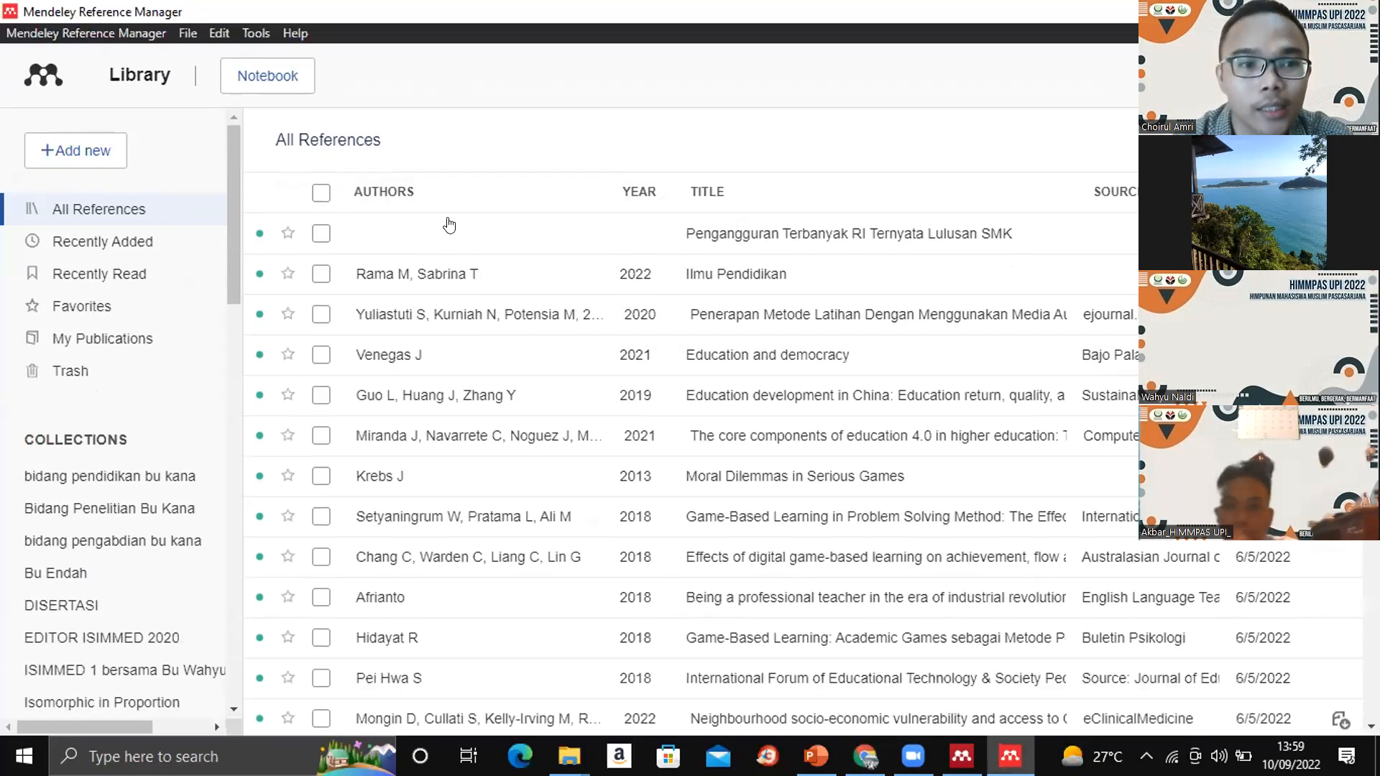
# - Show the export formats available for all references and close the list without exporting
pyautogui.click(183, 33)
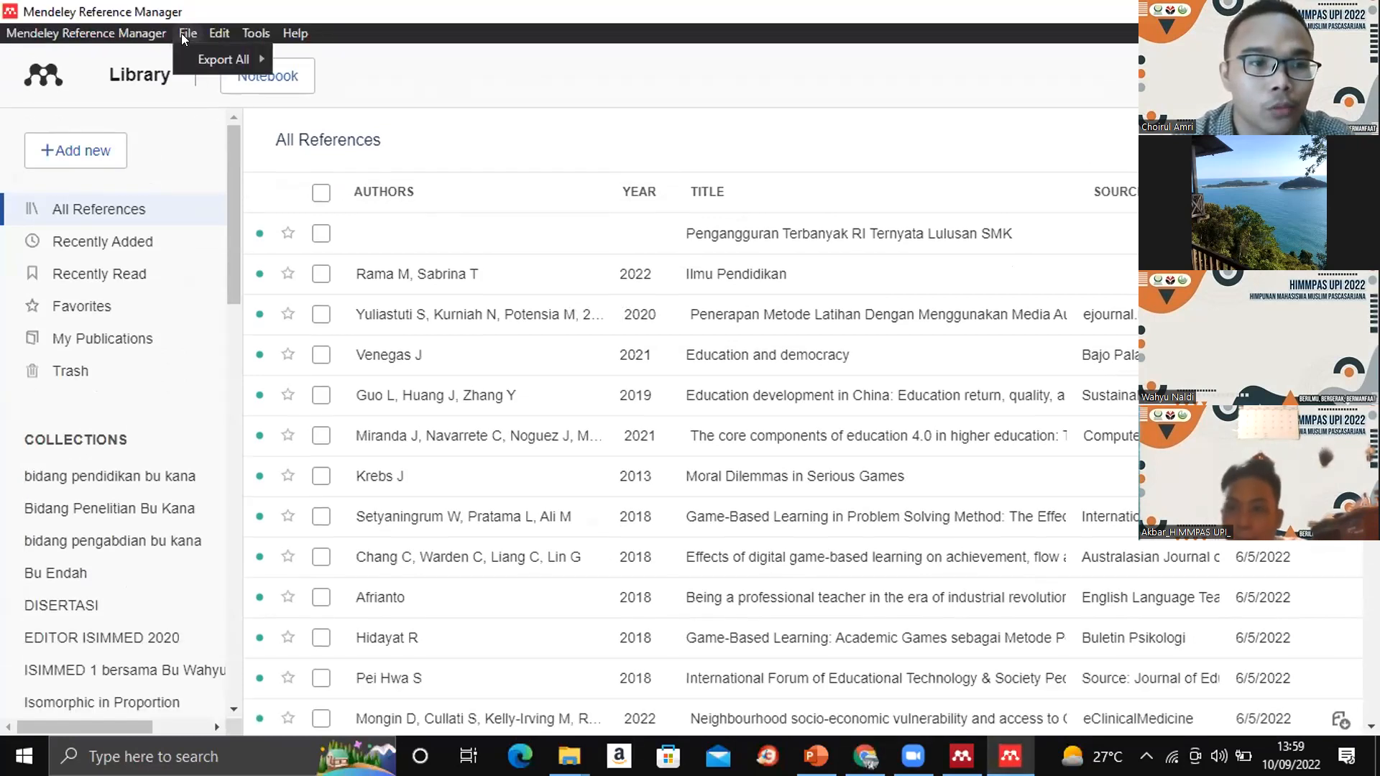
pyautogui.moveTo(181, 34)
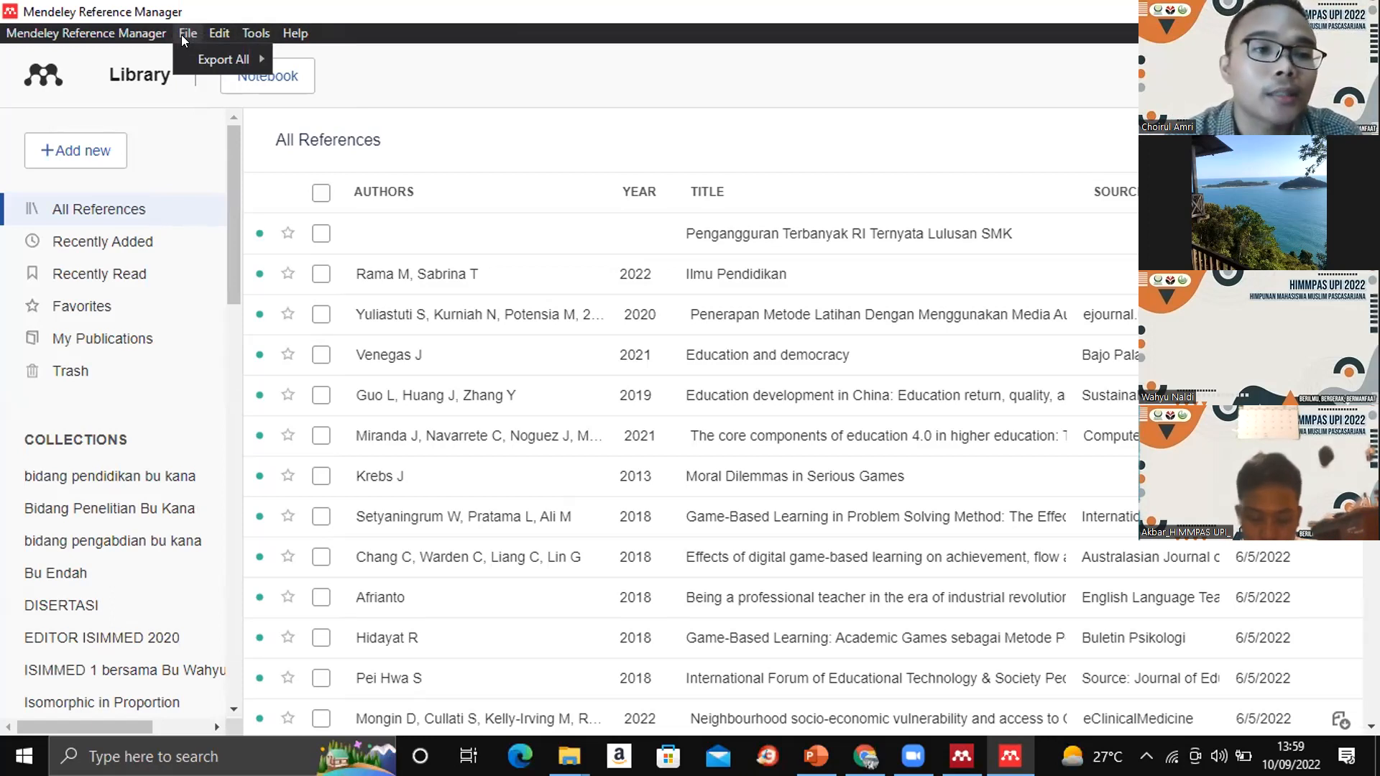
pyautogui.moveTo(263, 57)
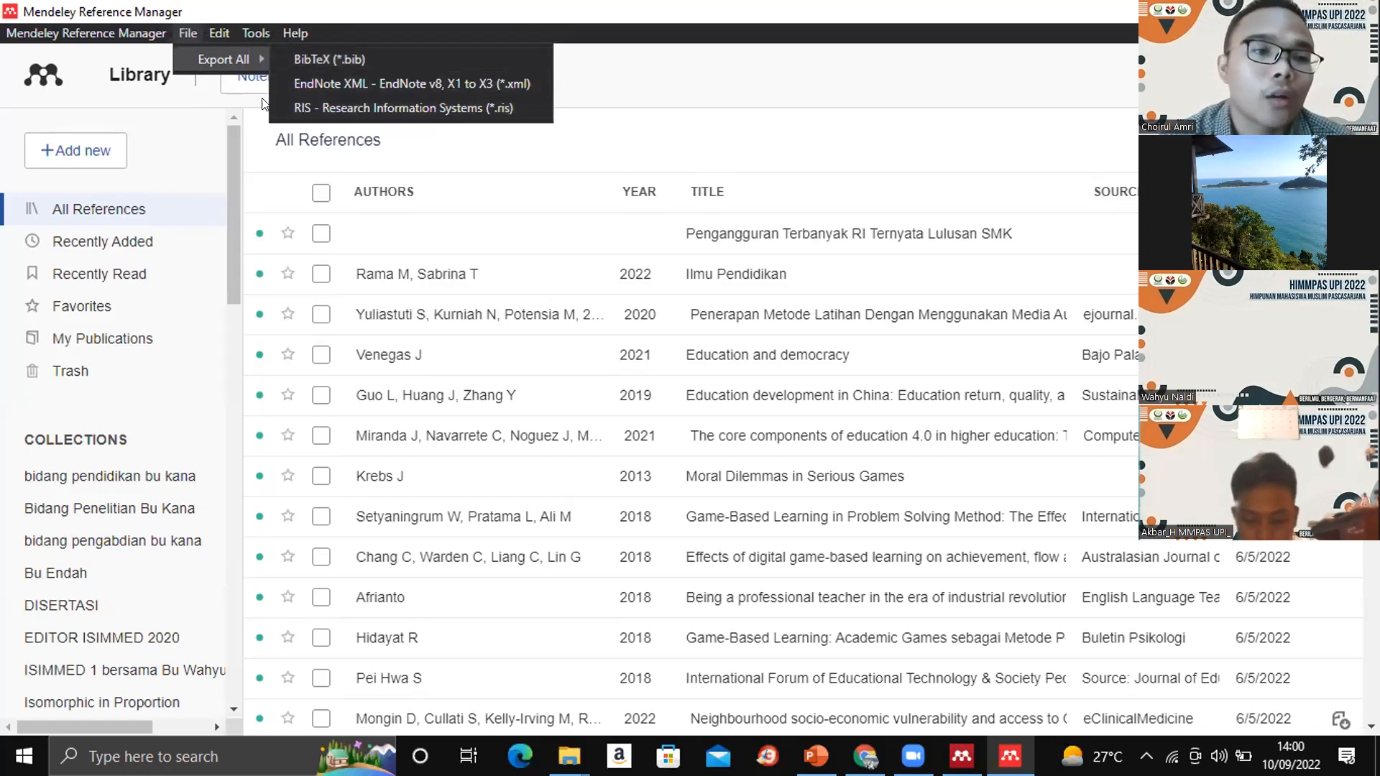
pyautogui.click(167, 126)
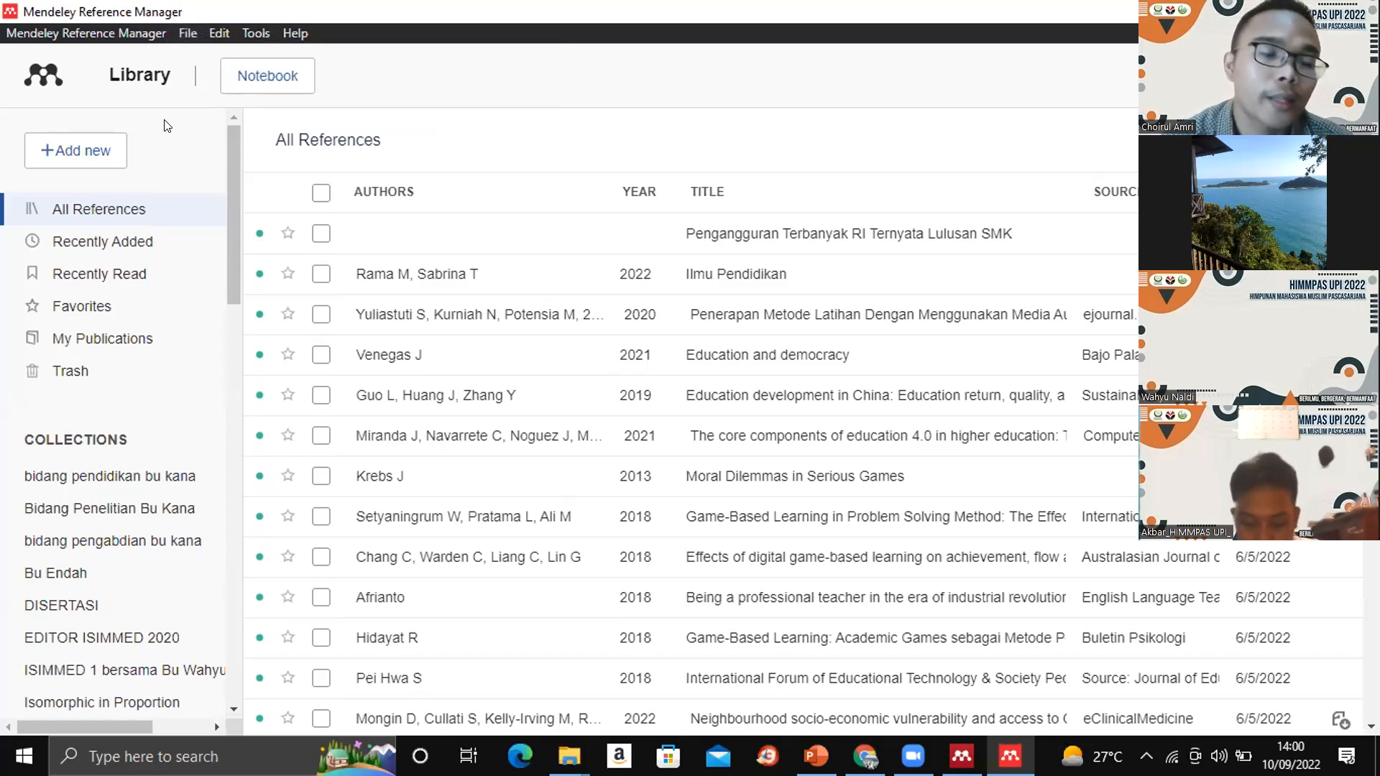
# - Show the ways to add new references and look over the editing, tools and help commands without choosing any
pyautogui.click(86, 147)
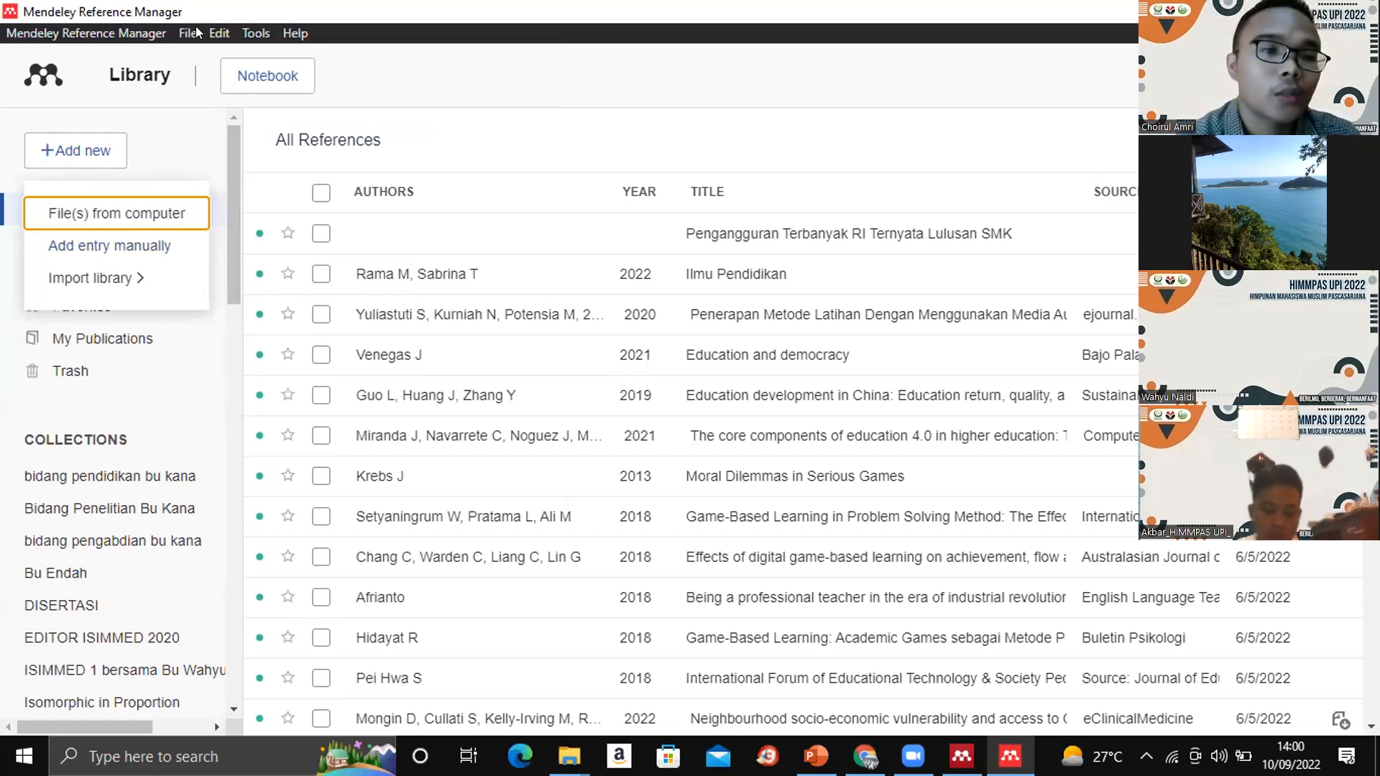
pyautogui.click(218, 33)
pyautogui.moveTo(257, 33)
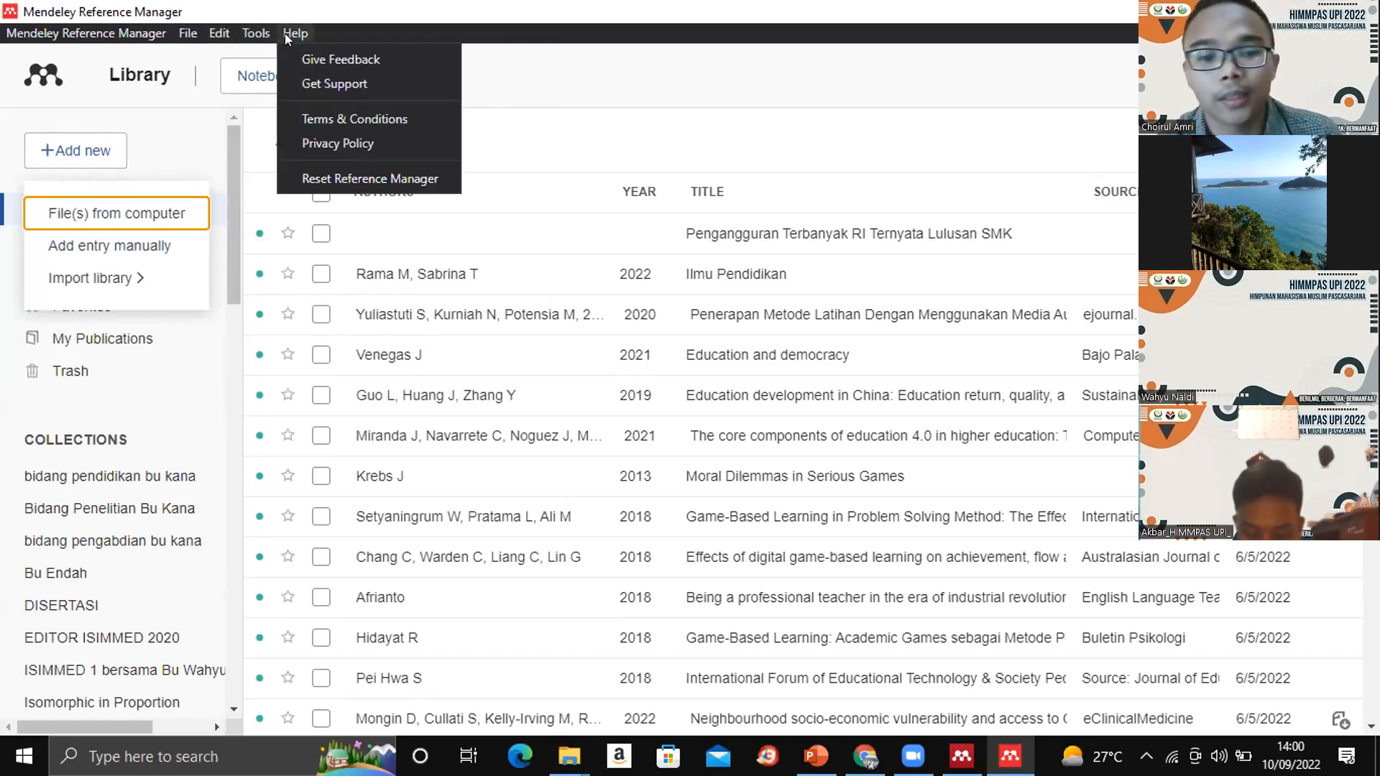
pyautogui.click(562, 103)
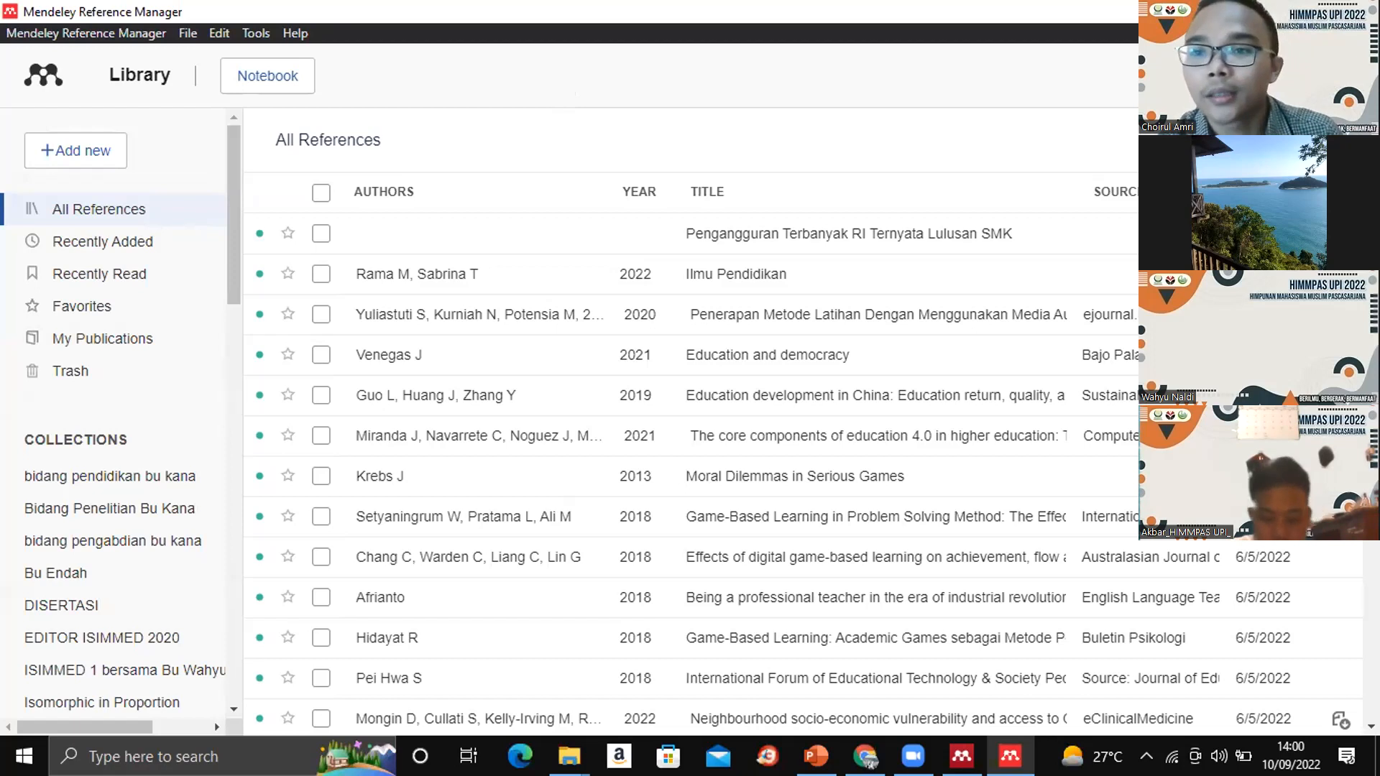
# - Show the web library, the desktop and Mendeley Desktop for comparison, and close Mendeley Reference Manager
pyautogui.hotkey('alt', 'Tab')
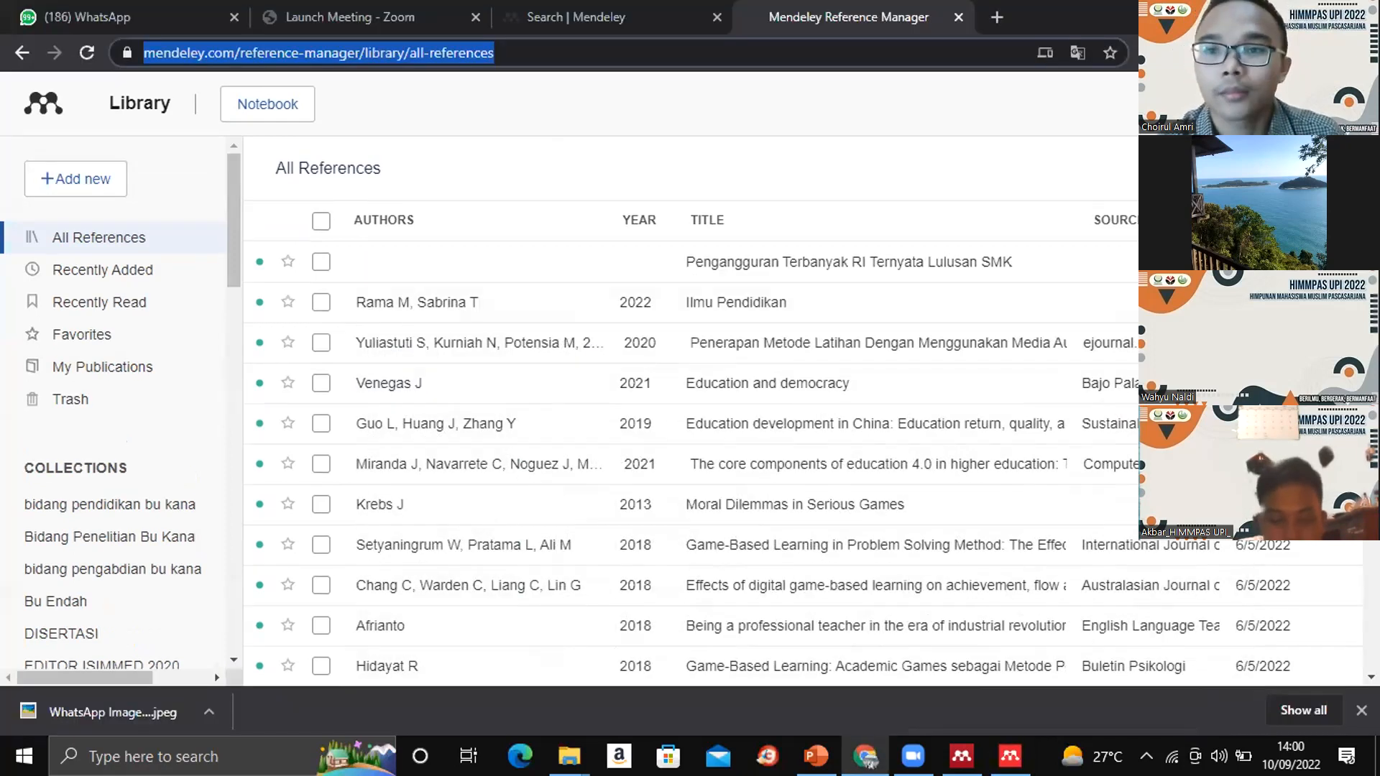
pyautogui.press('super+d')
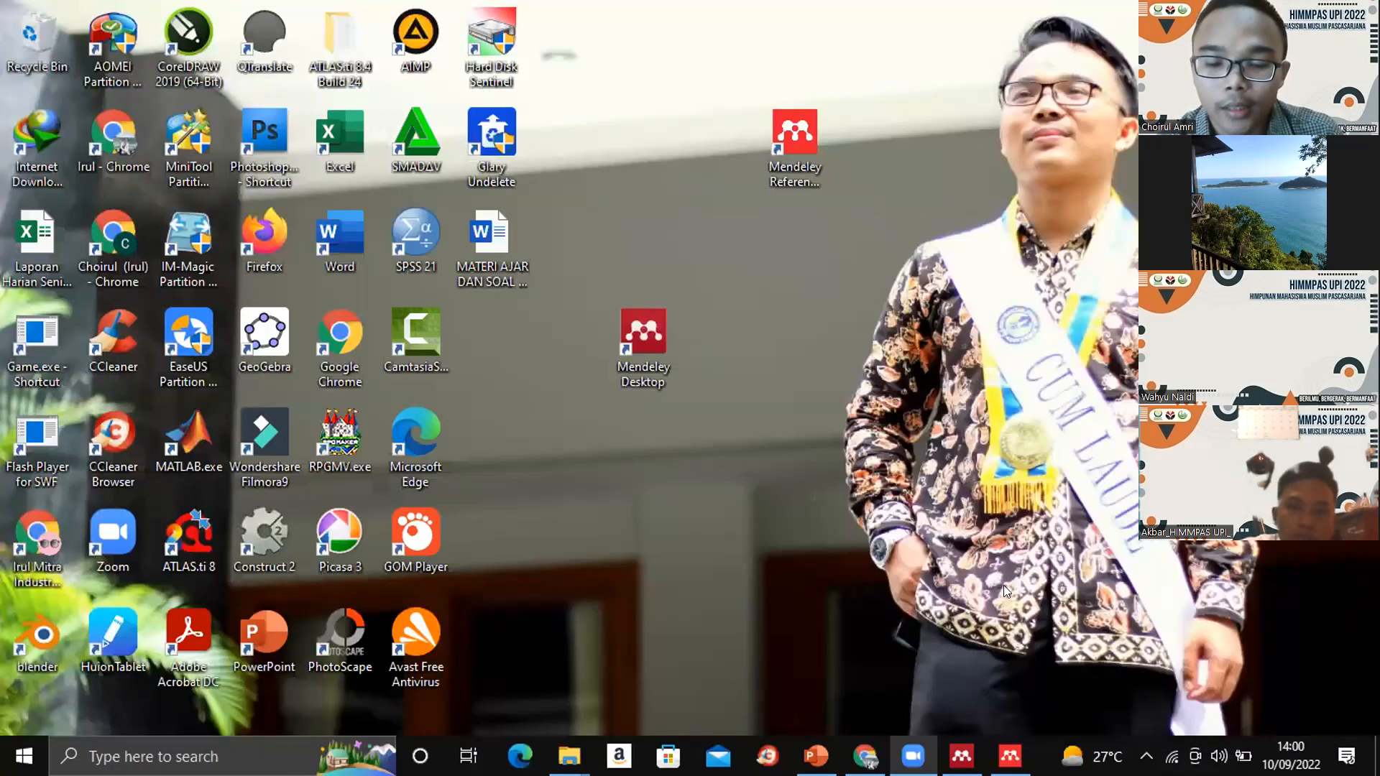
pyautogui.click(961, 756)
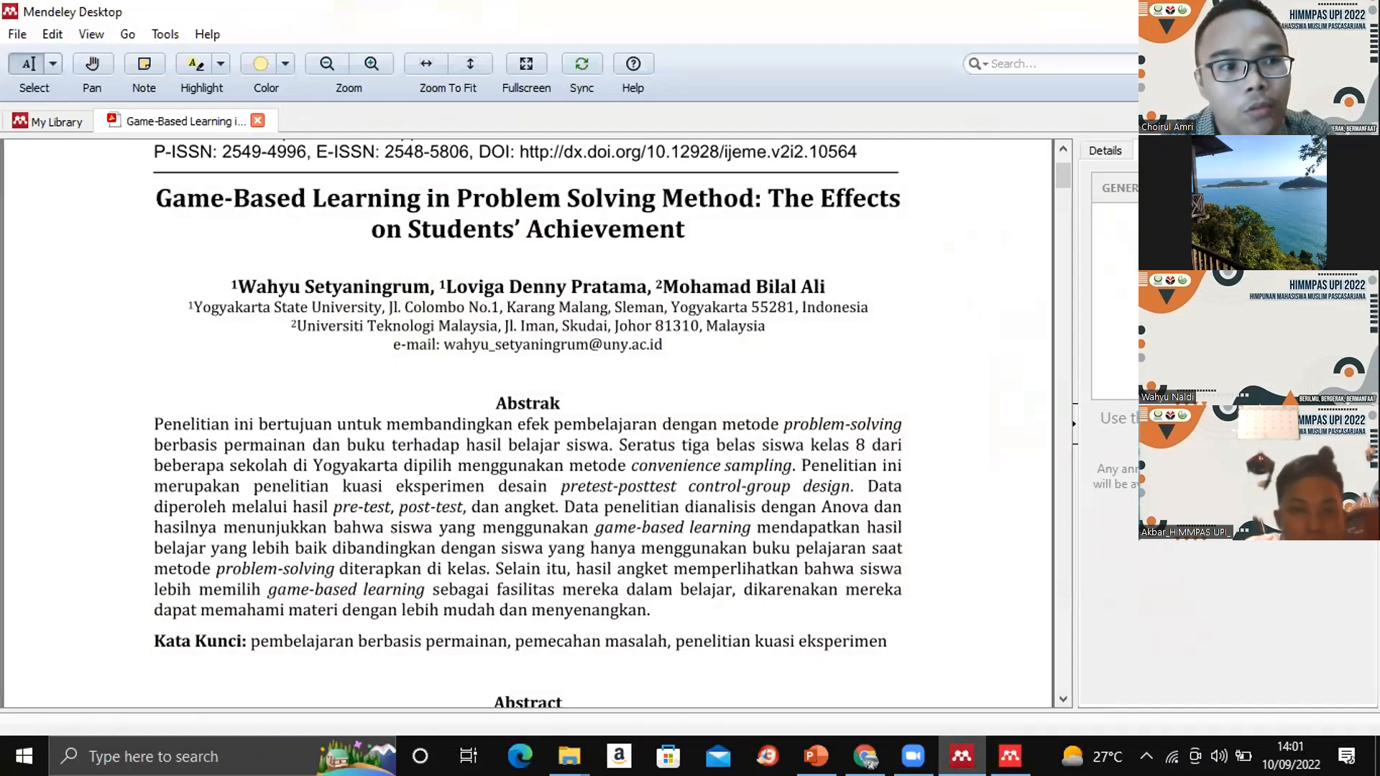
pyautogui.click(1009, 756)
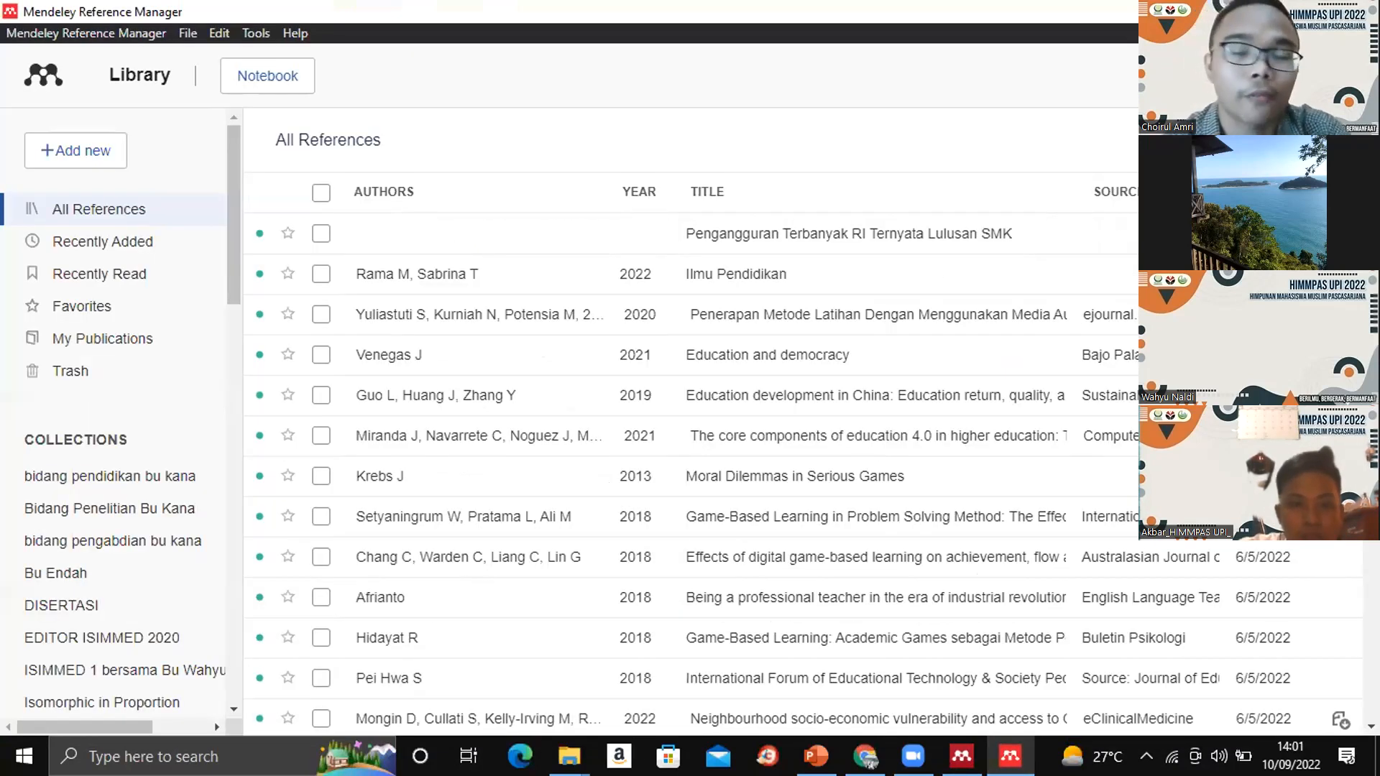
pyautogui.hotkey('alt', 'F4')
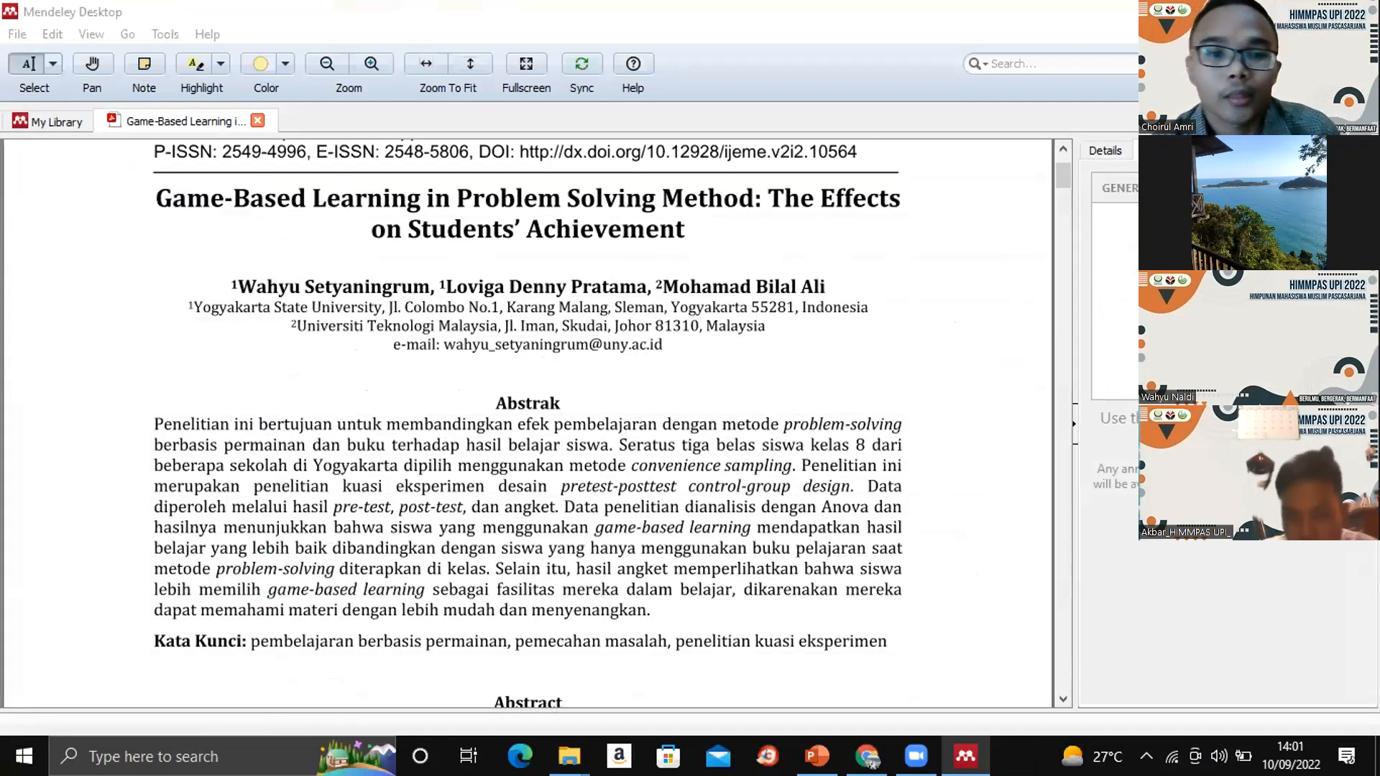
# - Open PELATIHAN MENDELEY HIMMPAS UPI.docx from the Downloads folder in Word and show its Mendeley Cite-O-Matic citation tools
pyautogui.press('super+d')
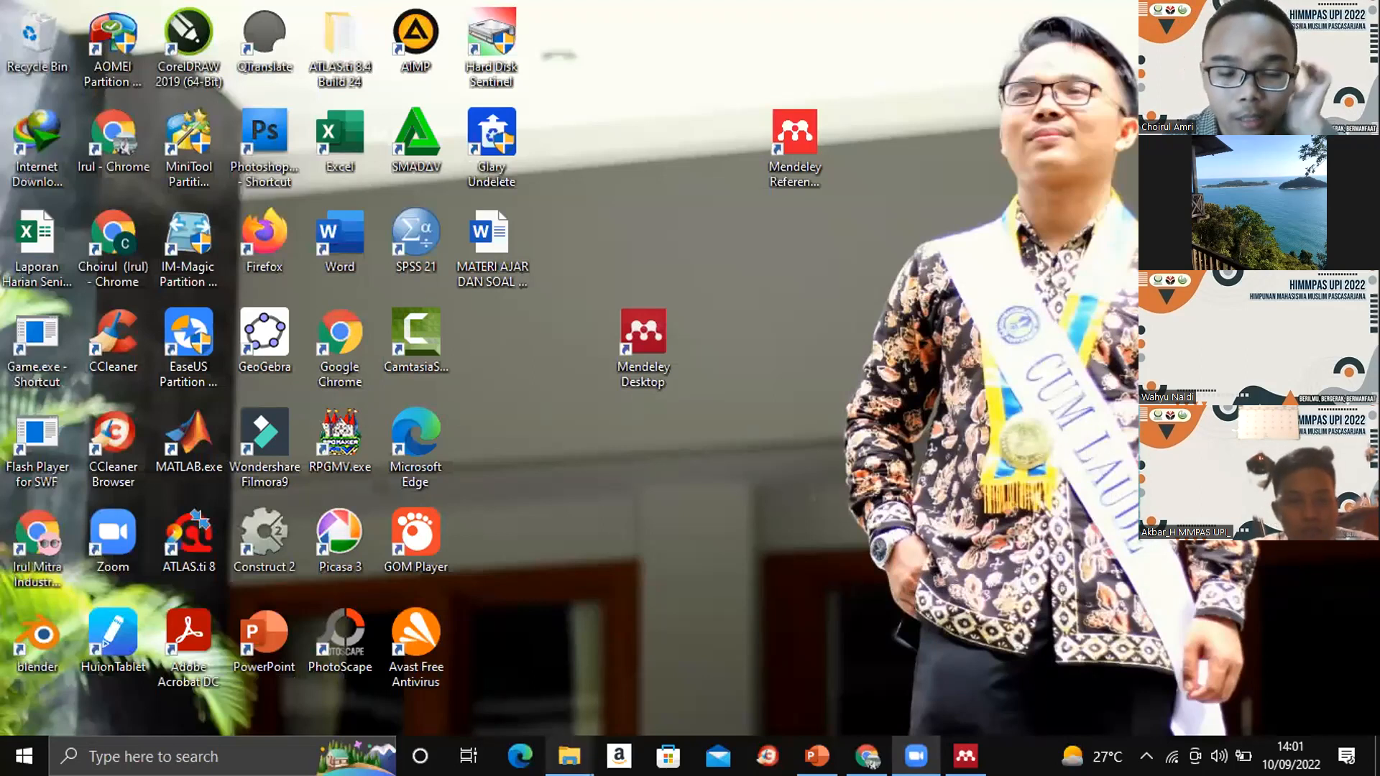
pyautogui.moveTo(569, 755)
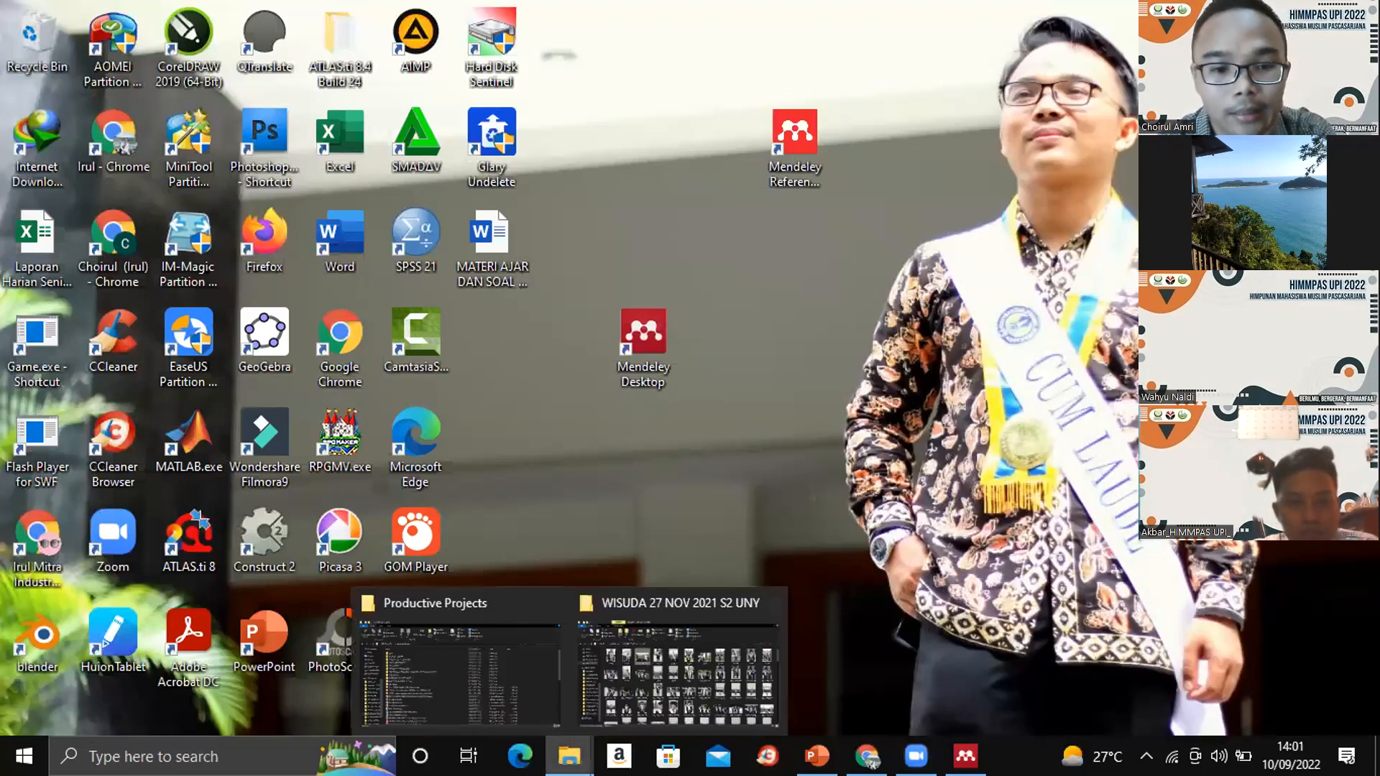
pyautogui.click(493, 671)
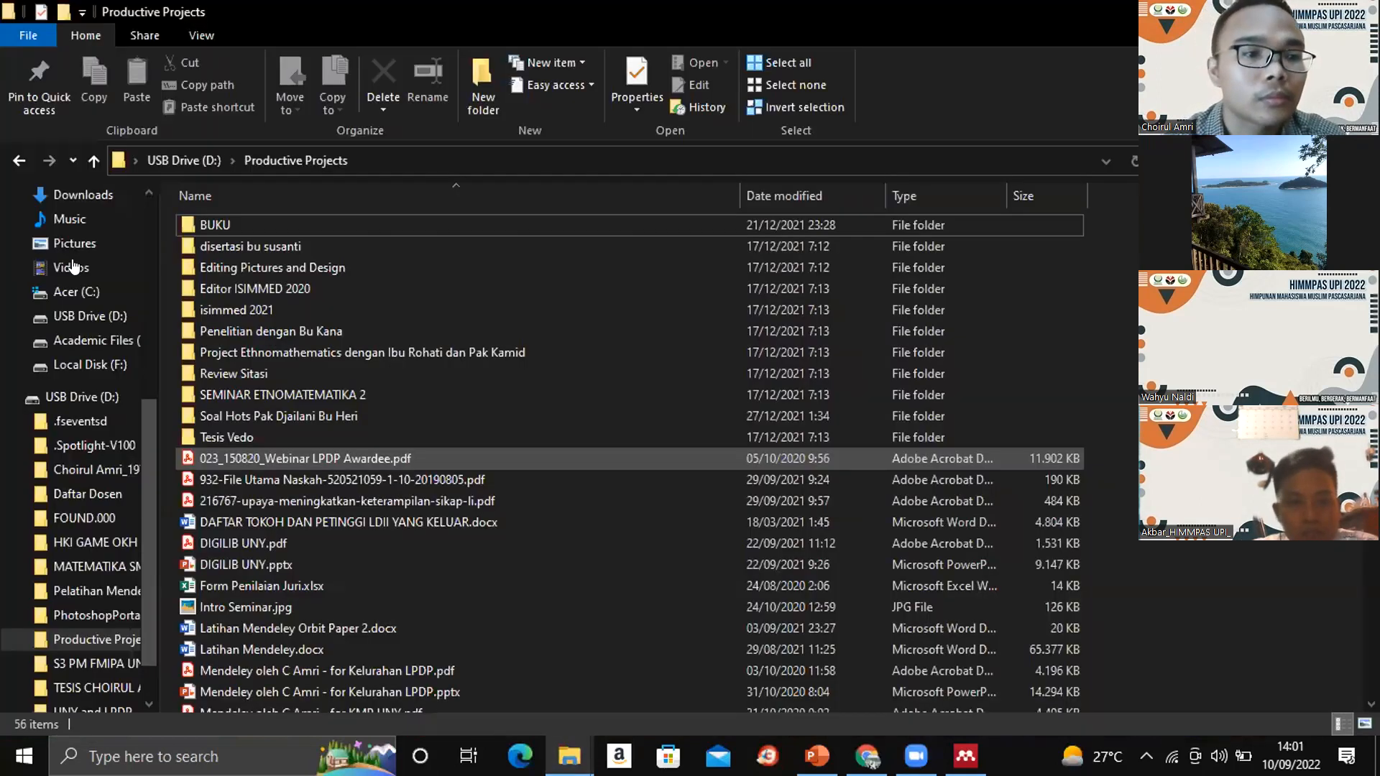
pyautogui.click(61, 193)
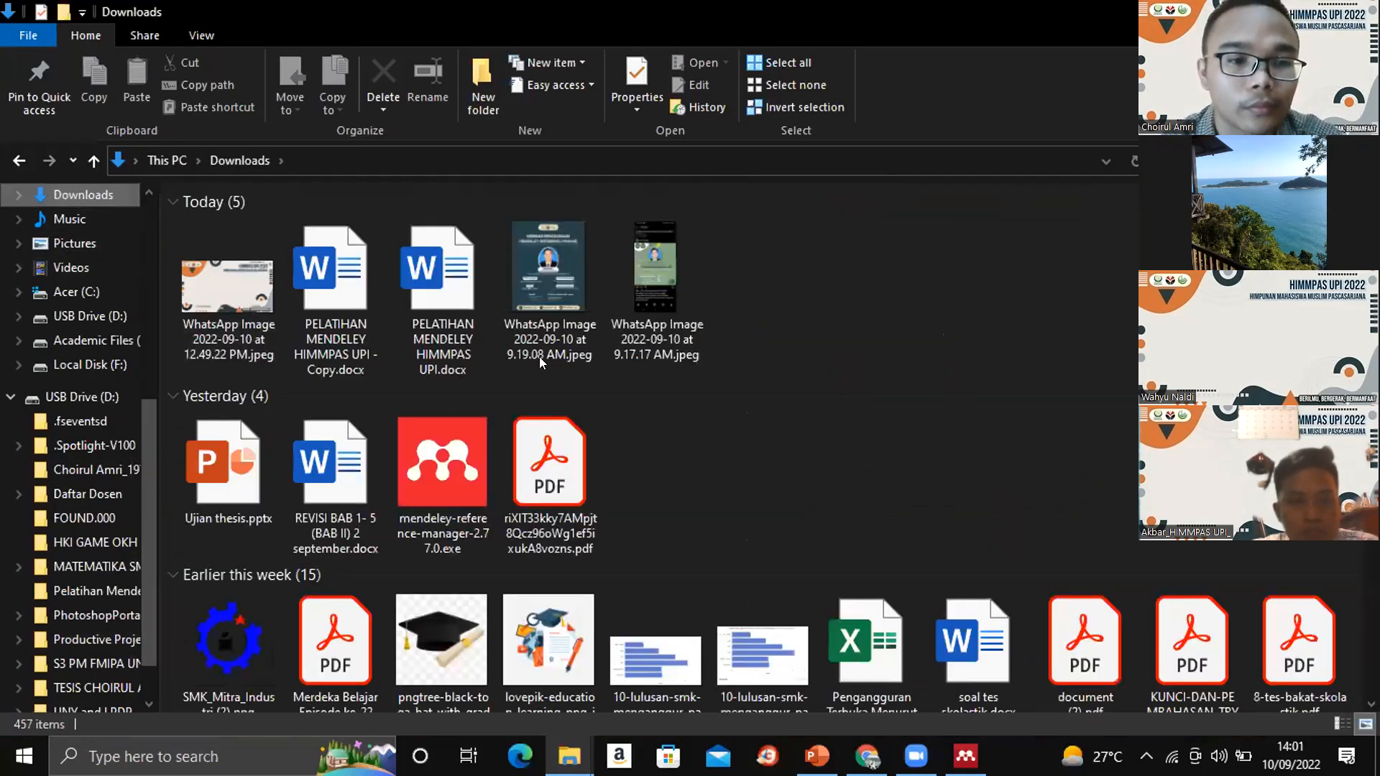
pyautogui.doubleClick(423, 310)
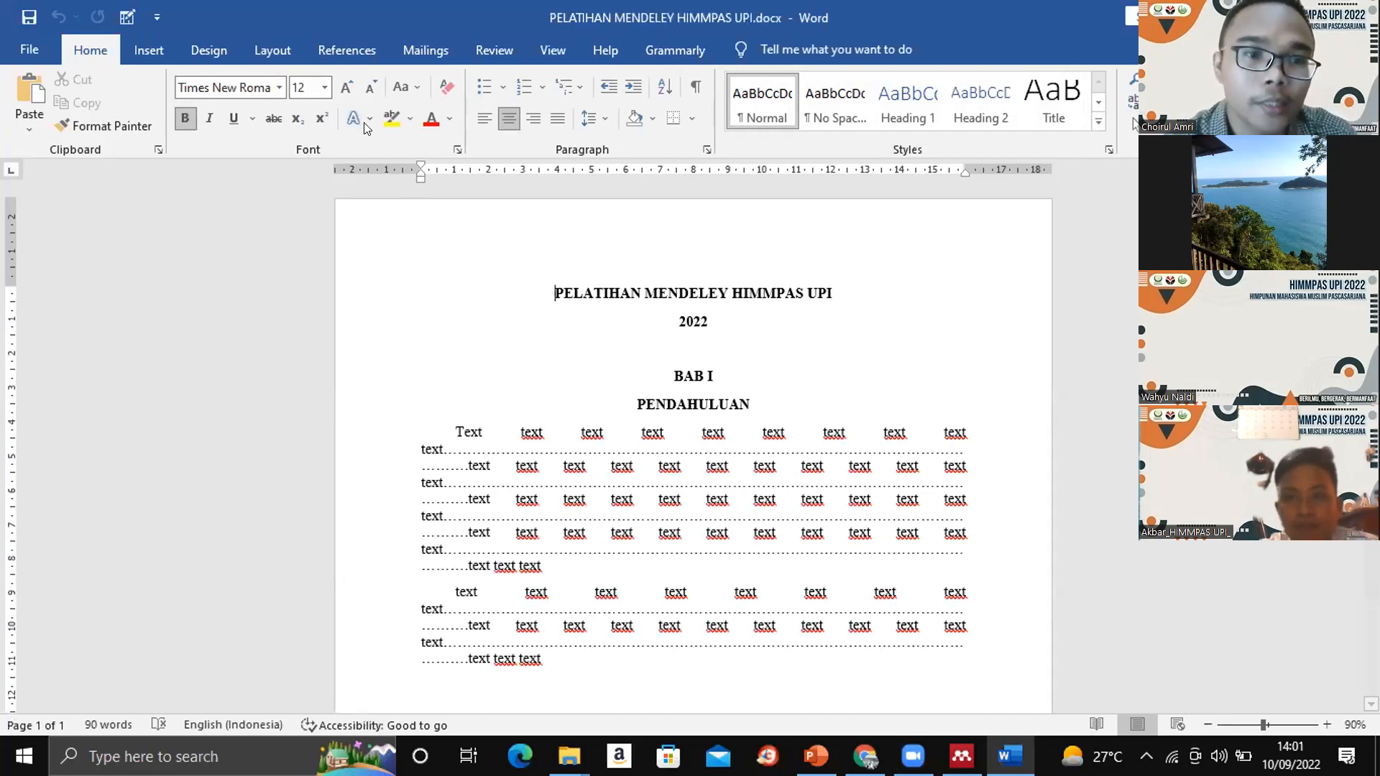
pyautogui.click(345, 51)
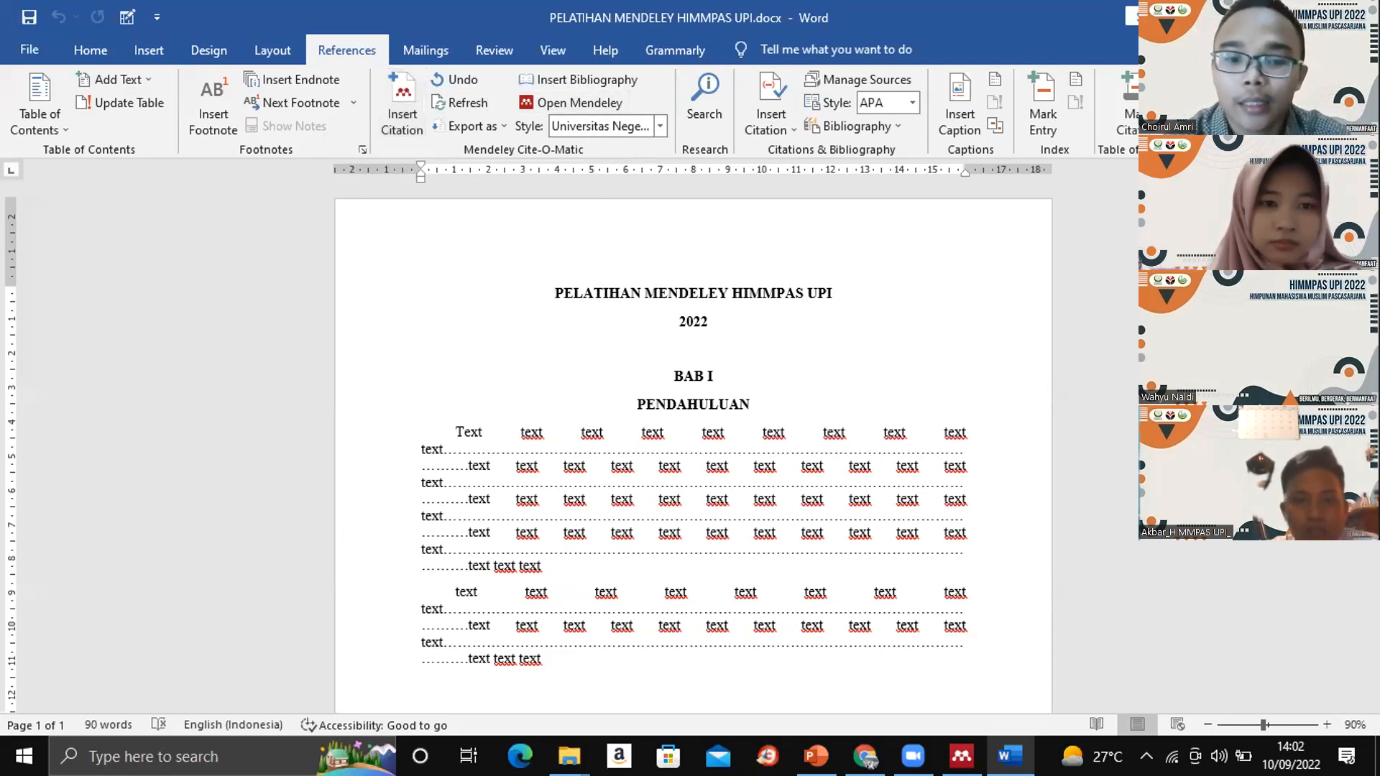
# - Switch from Word back to Mendeley Desktop and close the open Game-Based Learning PDF to return to the library
pyautogui.click(1263, 18)
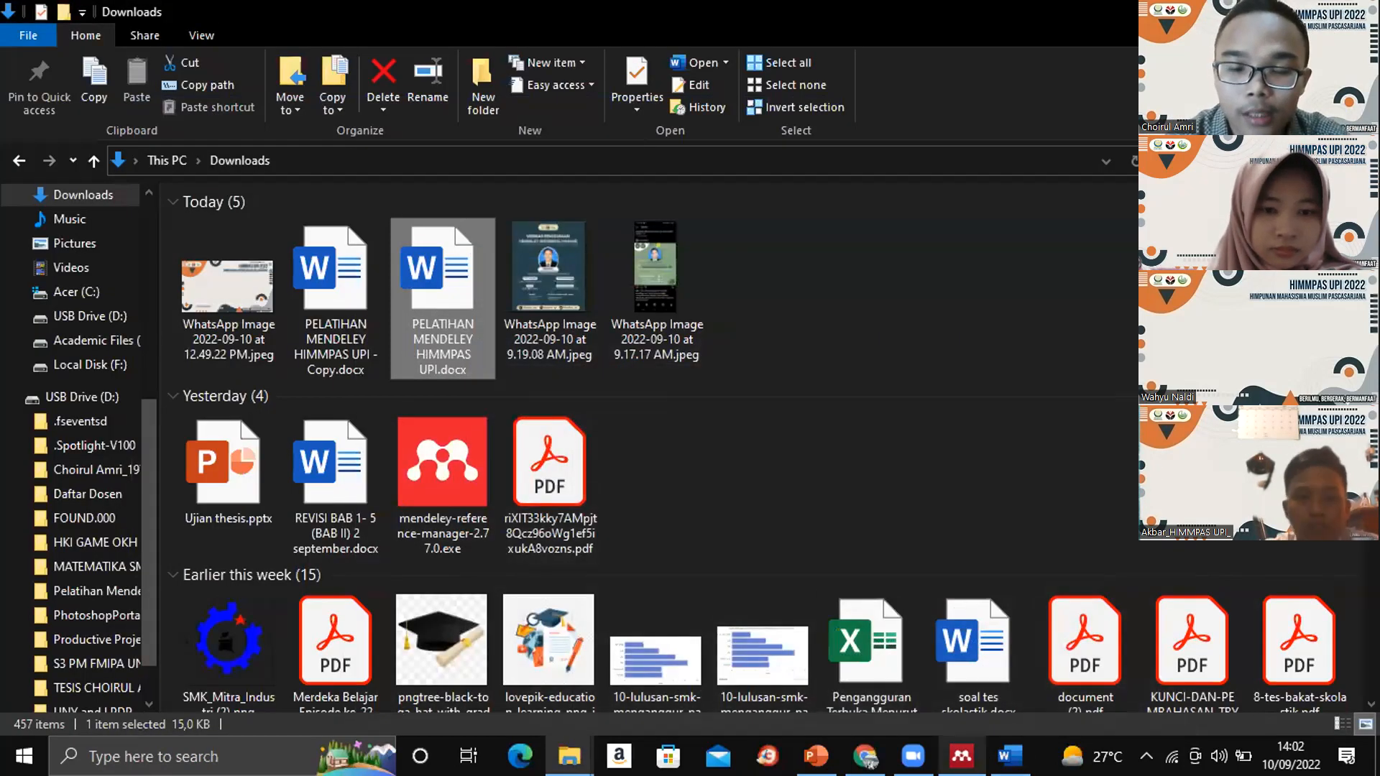
pyautogui.click(961, 756)
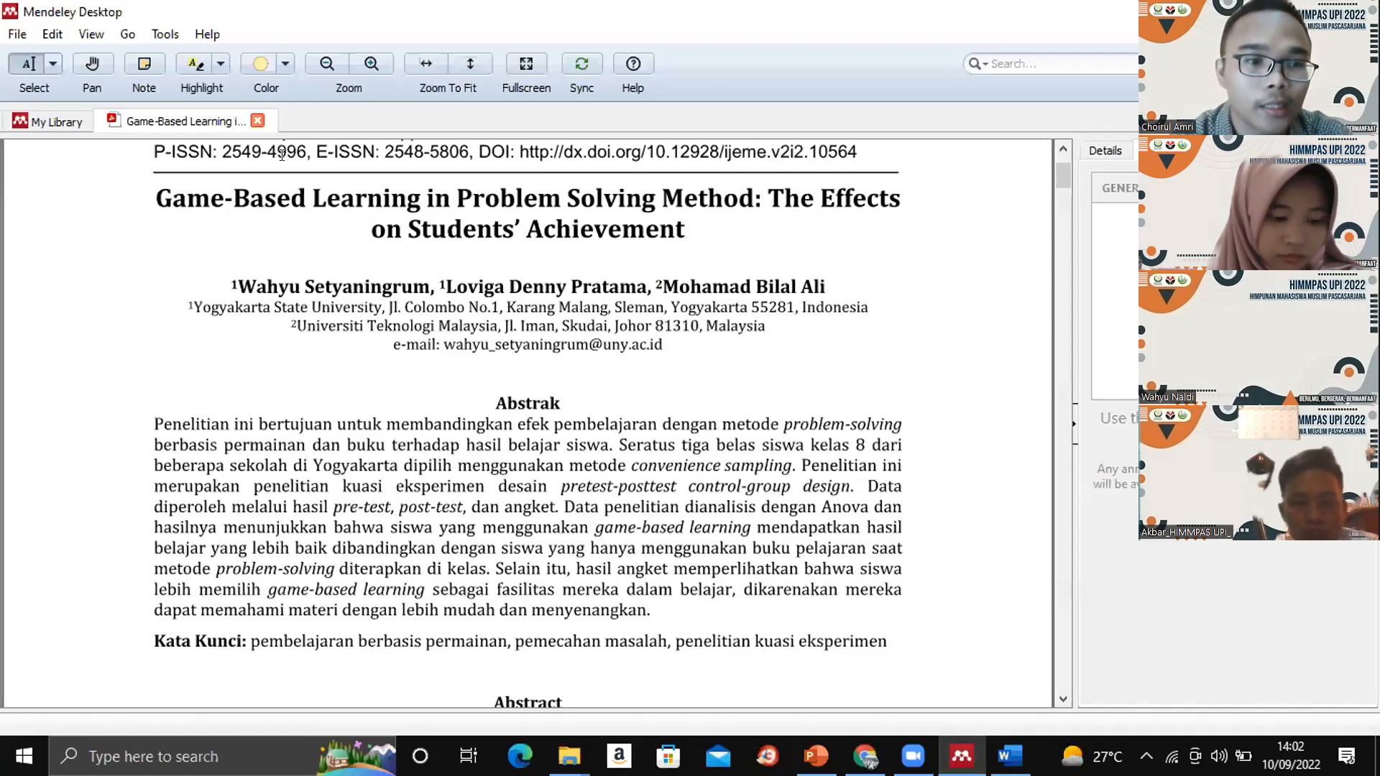
pyautogui.click(255, 120)
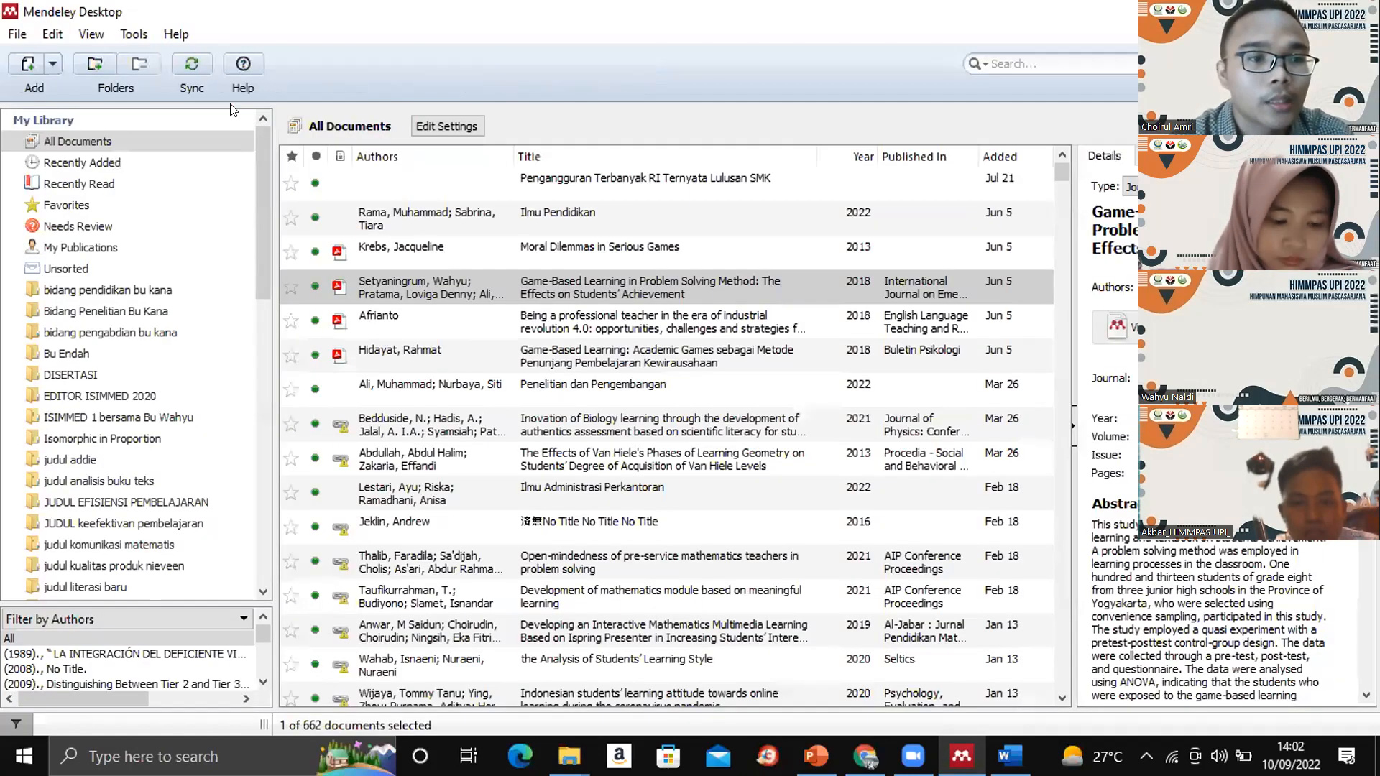
# - Try to uninstall the MS Word plugin from Mendeley Desktop, without letting it close Word
pyautogui.click(134, 35)
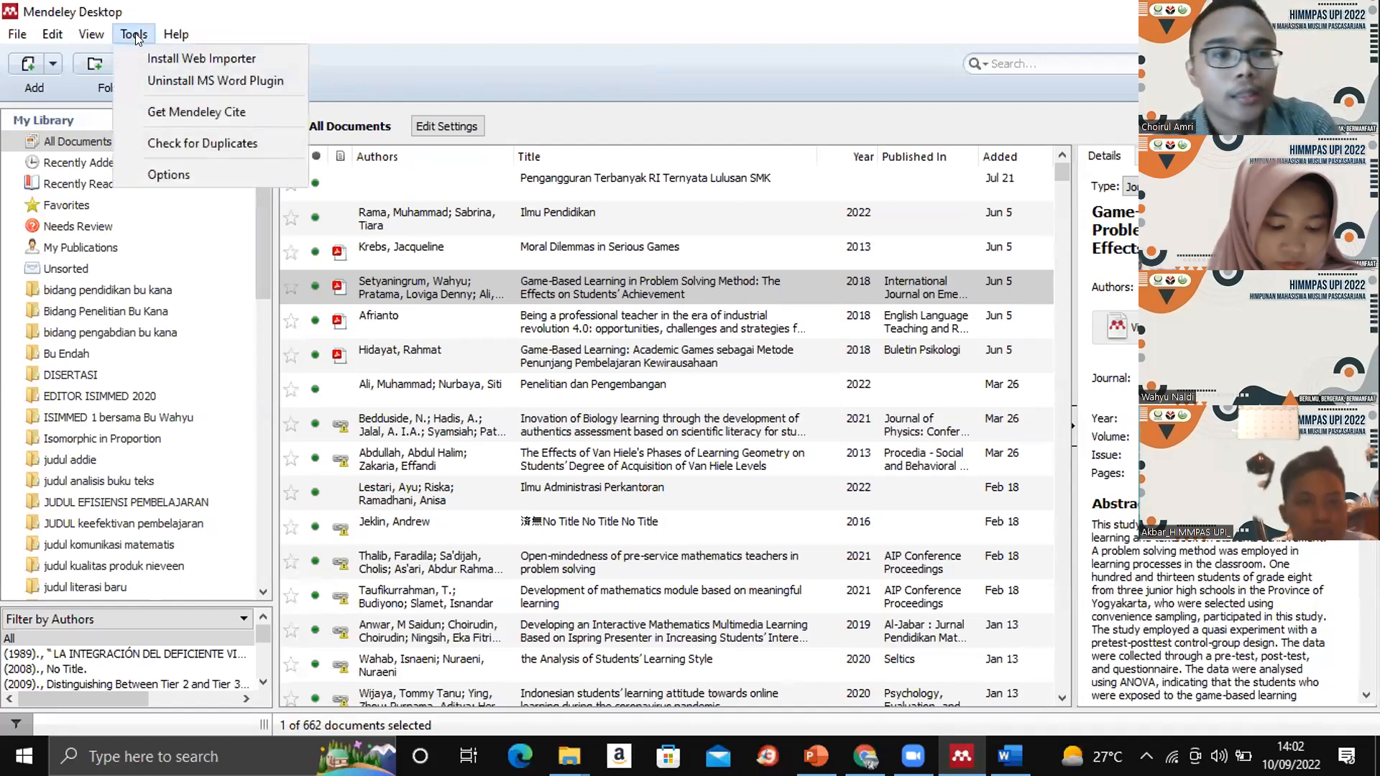
pyautogui.click(192, 79)
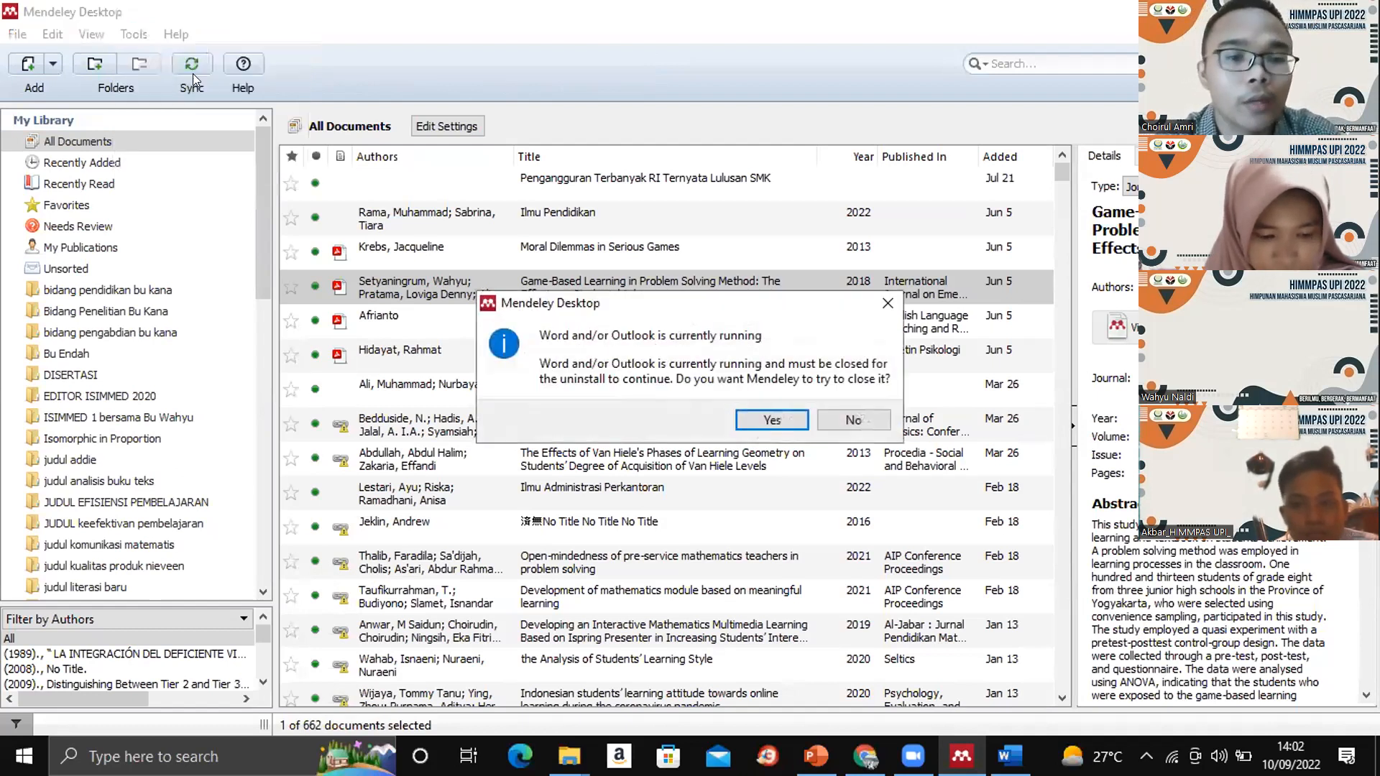
pyautogui.click(882, 300)
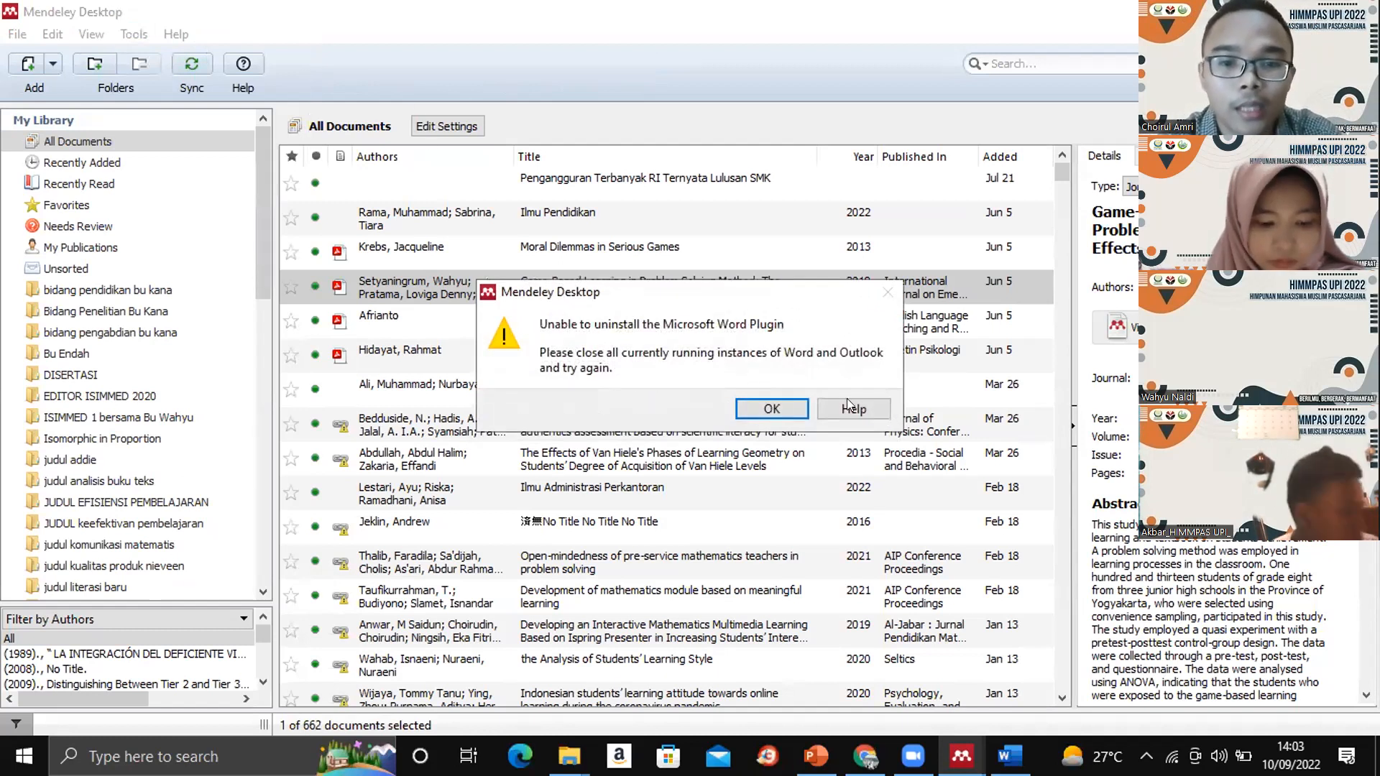
pyautogui.click(779, 406)
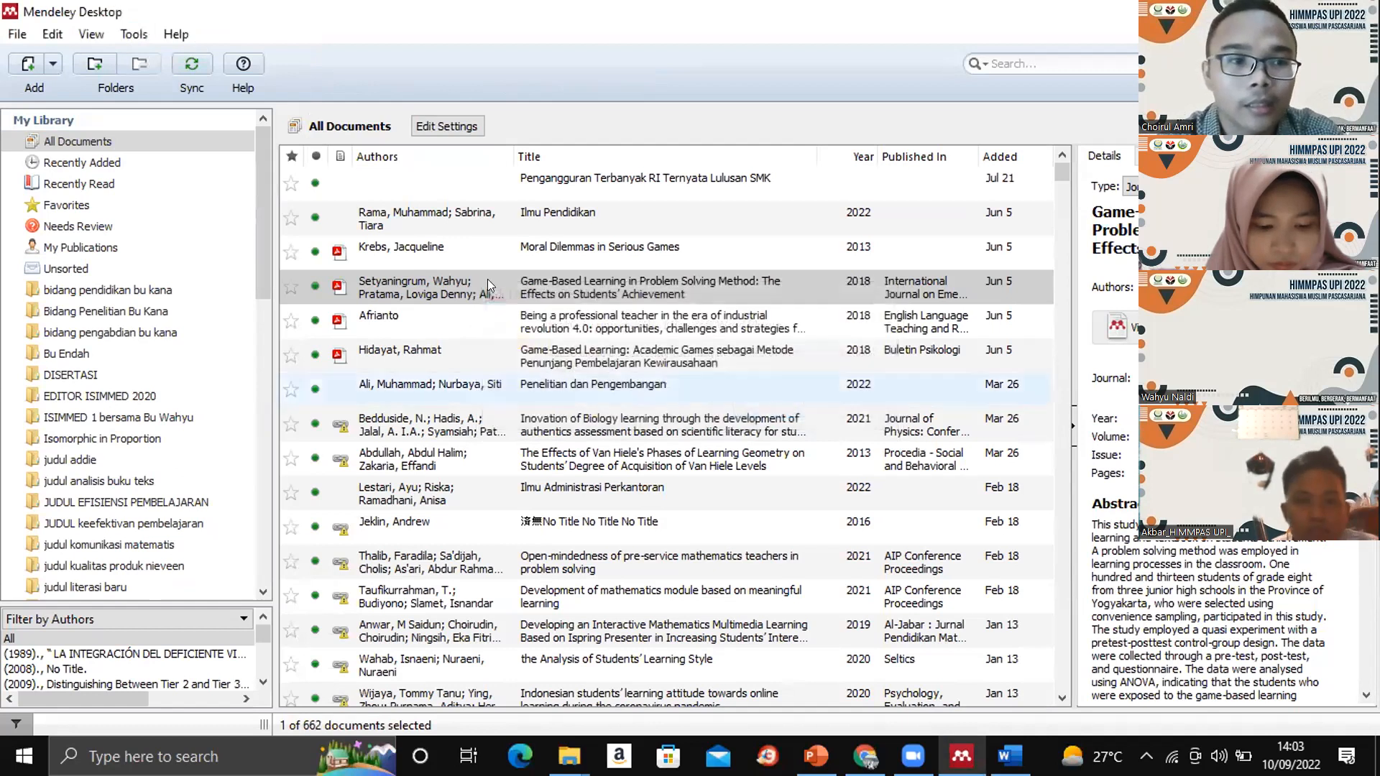
# - Show where Mendeley Desktop manages the MS Word plugin and check the matching citation tools in the Word document
pyautogui.click(134, 36)
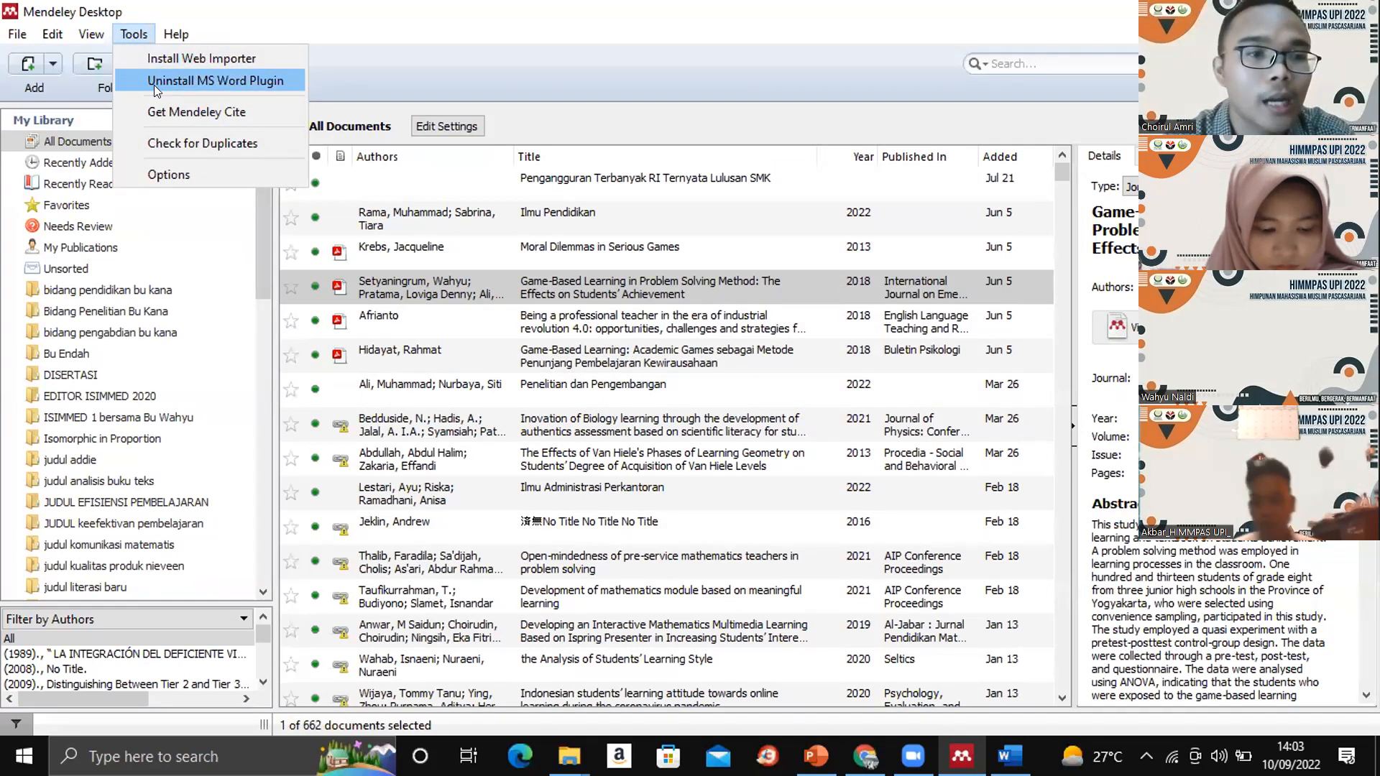
pyautogui.click(441, 65)
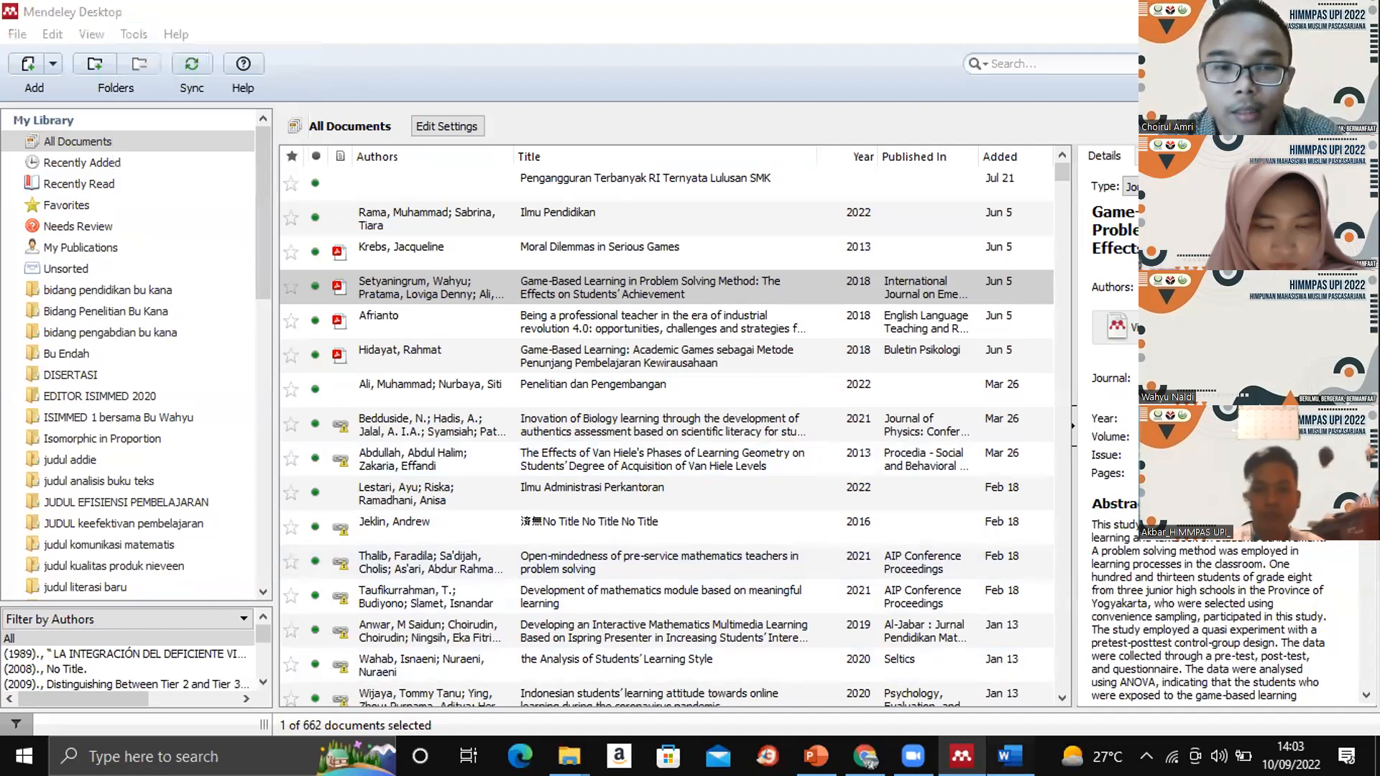
pyautogui.click(1010, 756)
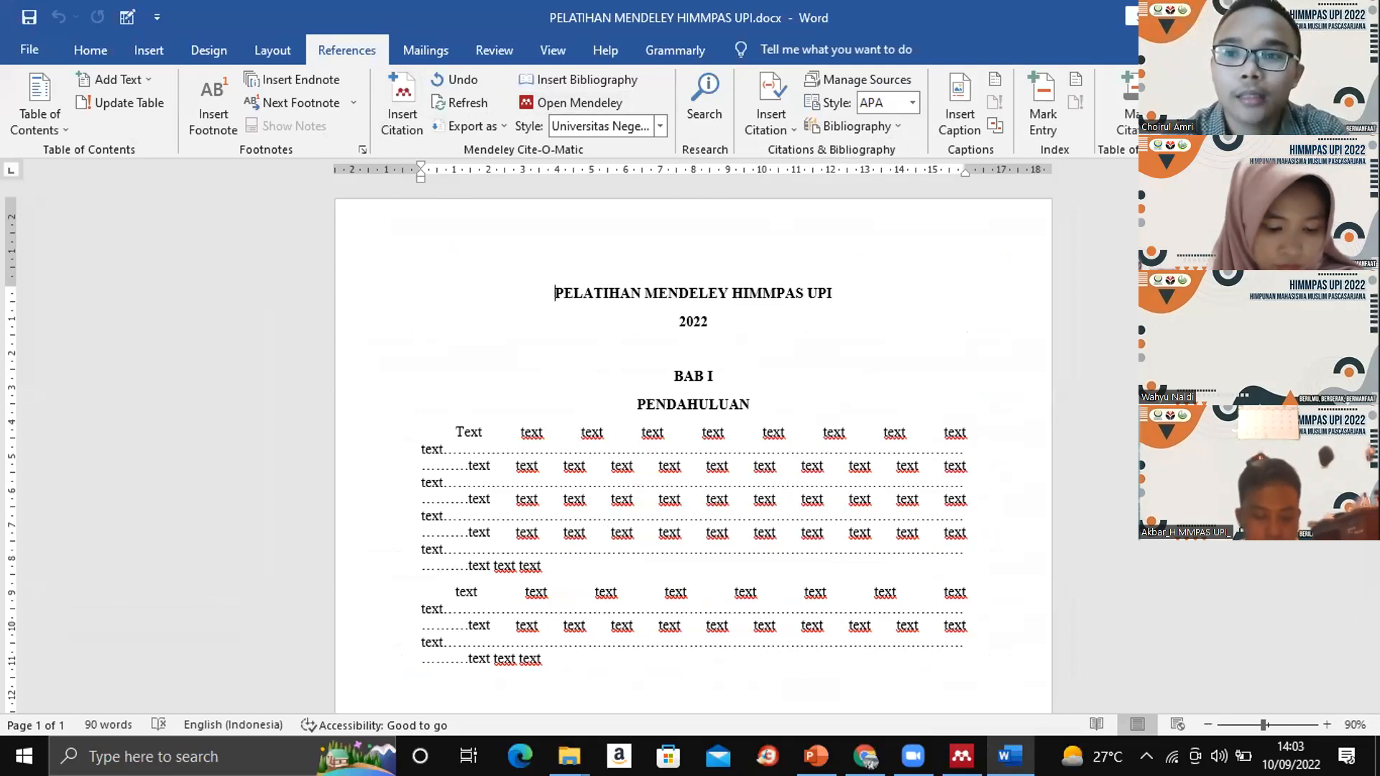
pyautogui.hotkey('alt', 'Tab')
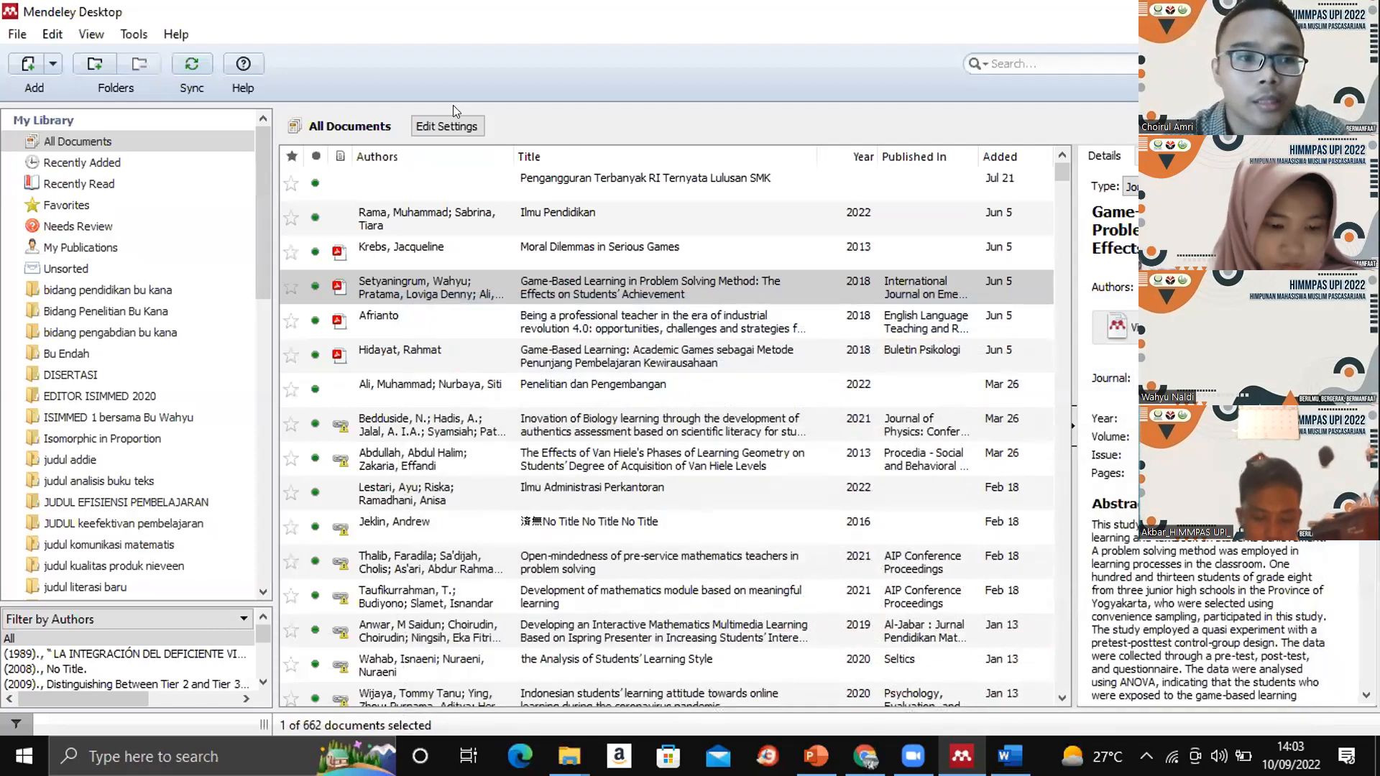
# - Open the Mendeley Web Importer web page from Mendeley Desktop and view the offer to get it for Chrome
pyautogui.click(134, 34)
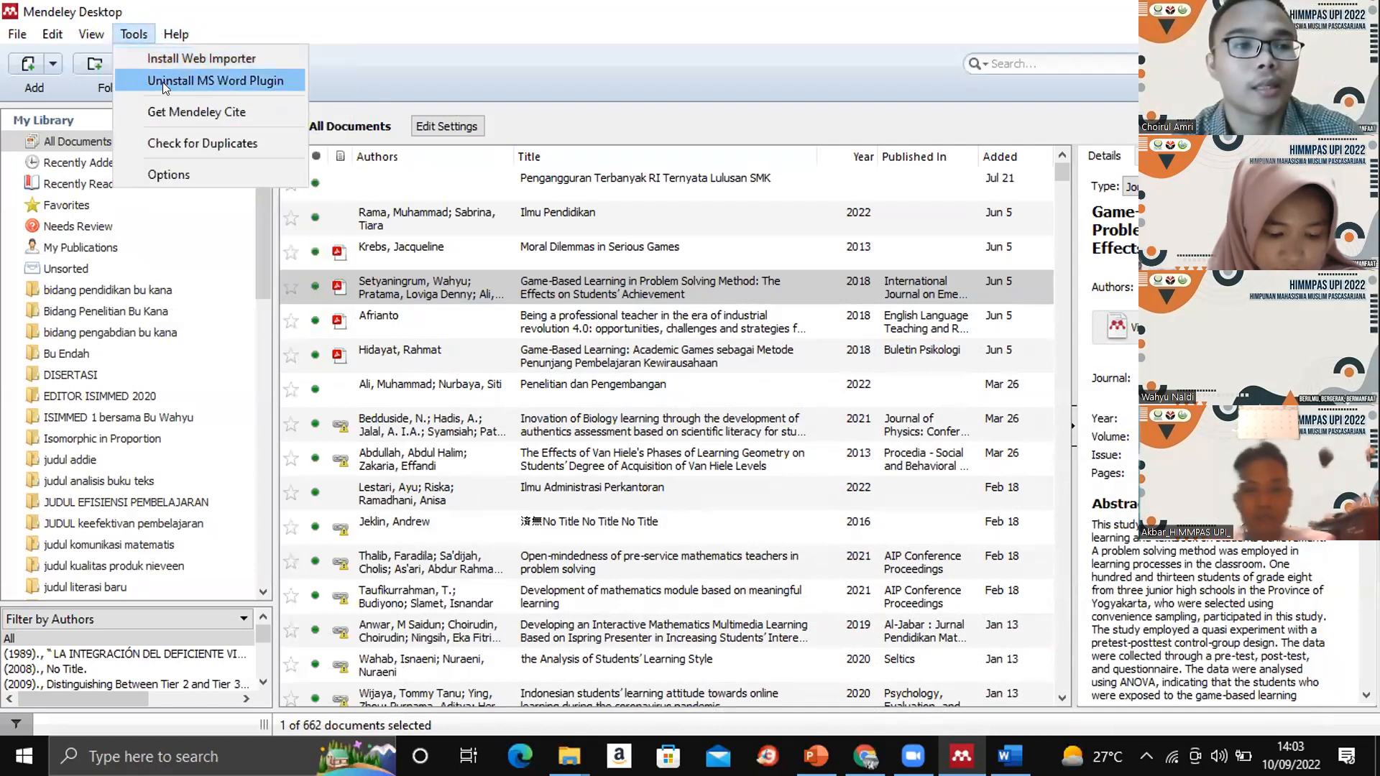
pyautogui.click(148, 59)
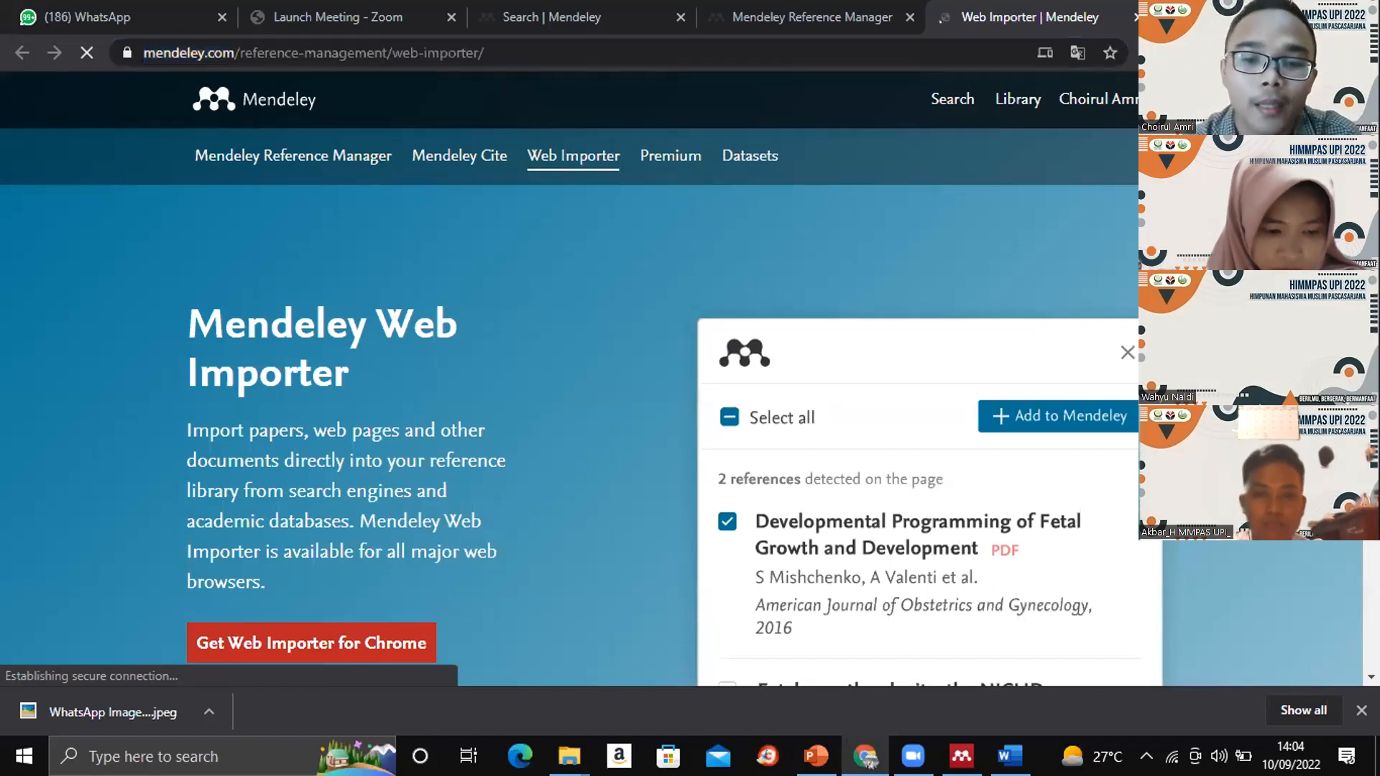
pyautogui.scroll(-2, 567, 378)
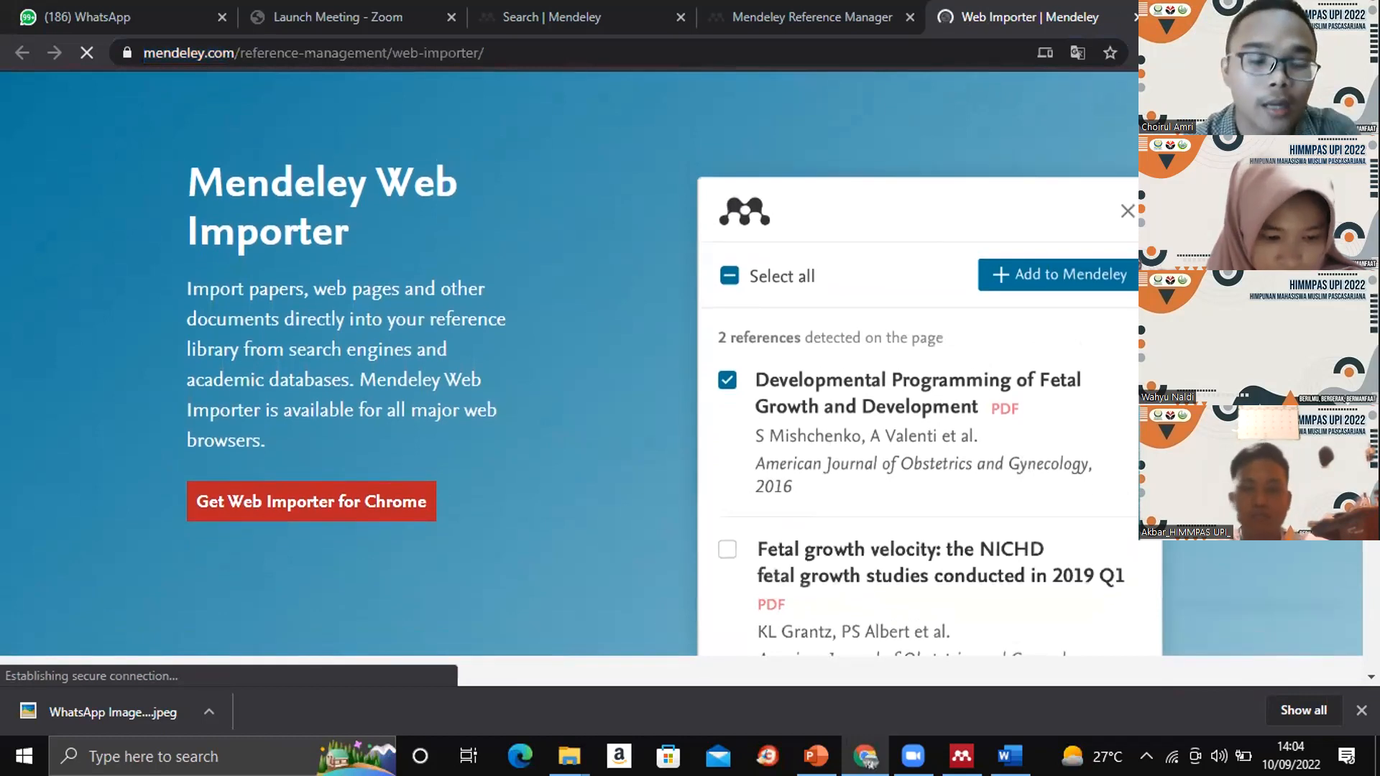
# - Switch to File Explorer, open yesterday's riXIT33kky7AMpjt8Qcz96oWg1ef5ixukA8vozns.pdf from Downloads, accepting the Acrobat Reader licence agreement, and view its cover page
pyautogui.scroll(1, 568, 378)
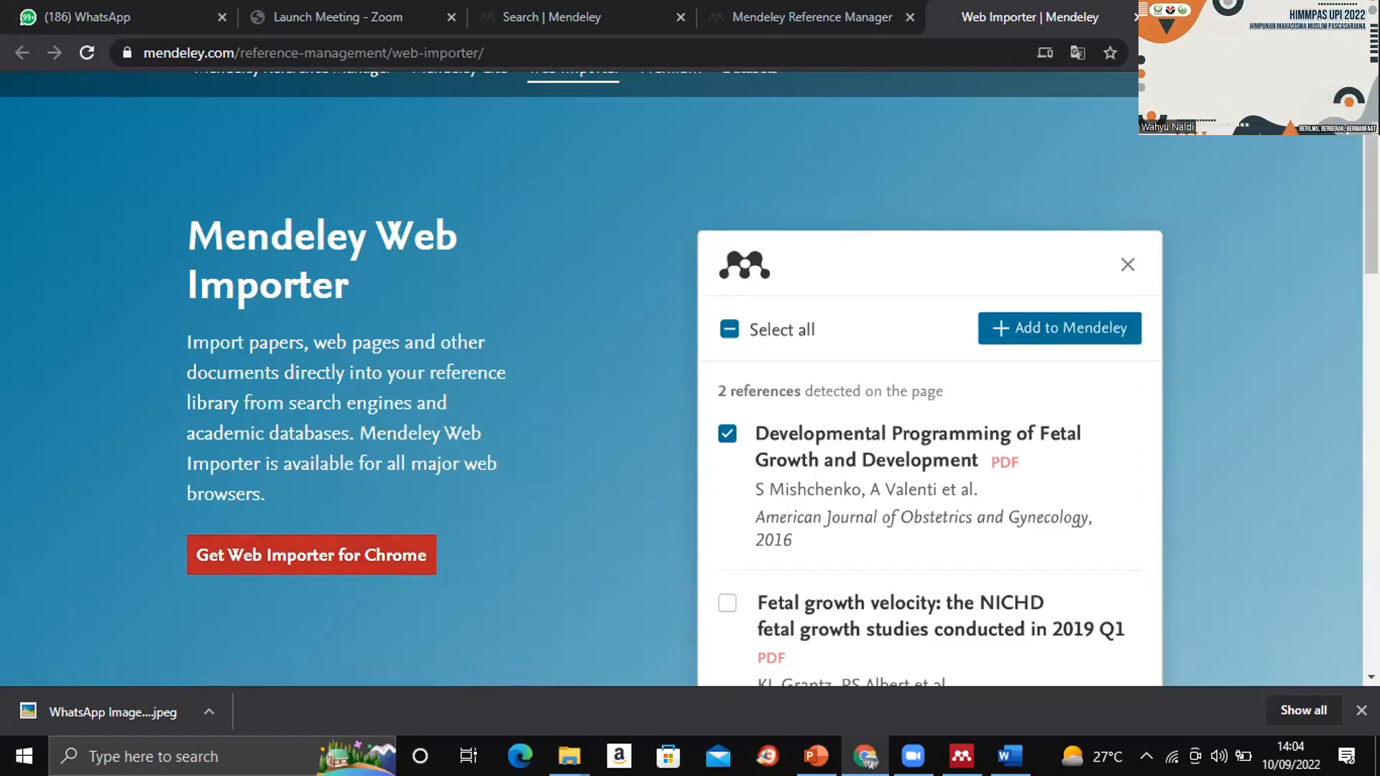
pyautogui.click(962, 756)
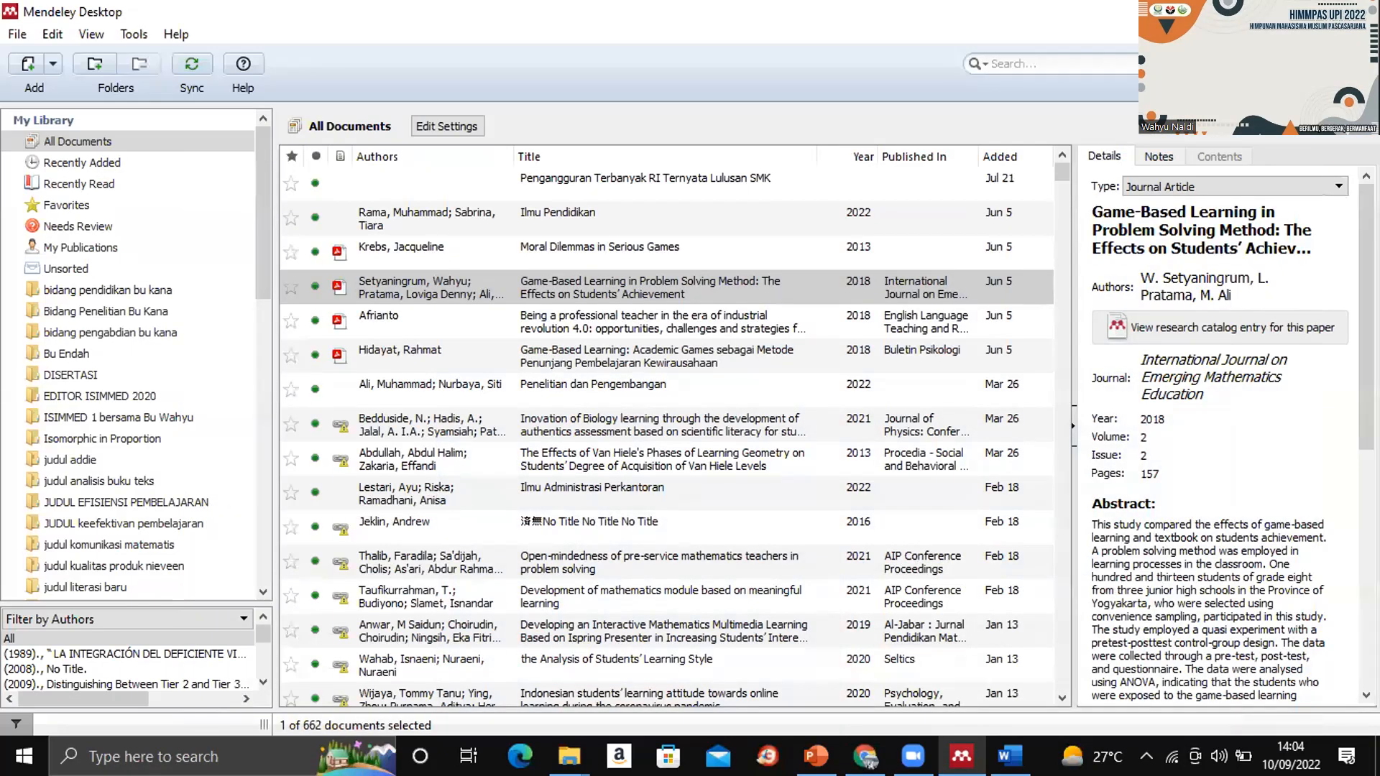
pyautogui.click(569, 755)
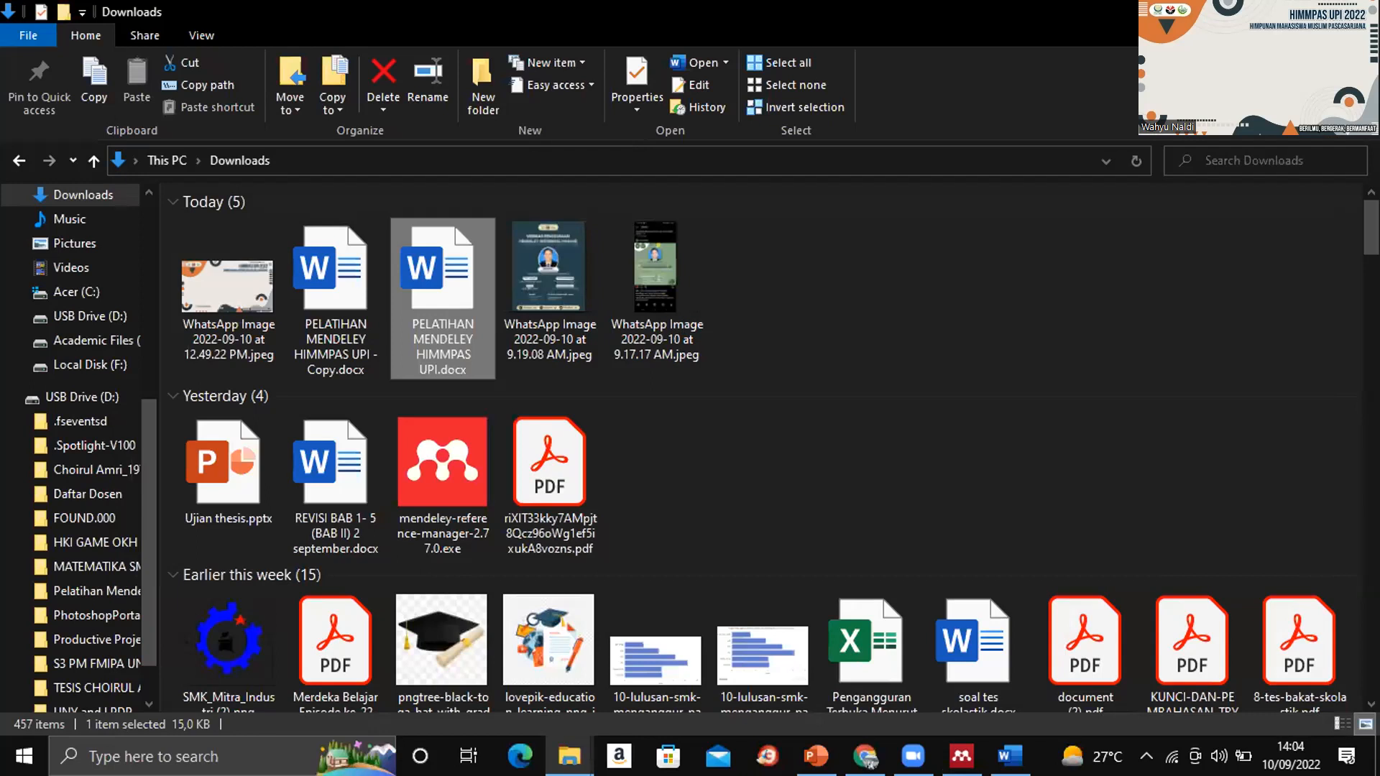
pyautogui.moveTo(1371, 227); pyautogui.dragTo(1371, 227)
pyautogui.moveTo(1371, 227); pyautogui.dragTo(1371, 239)
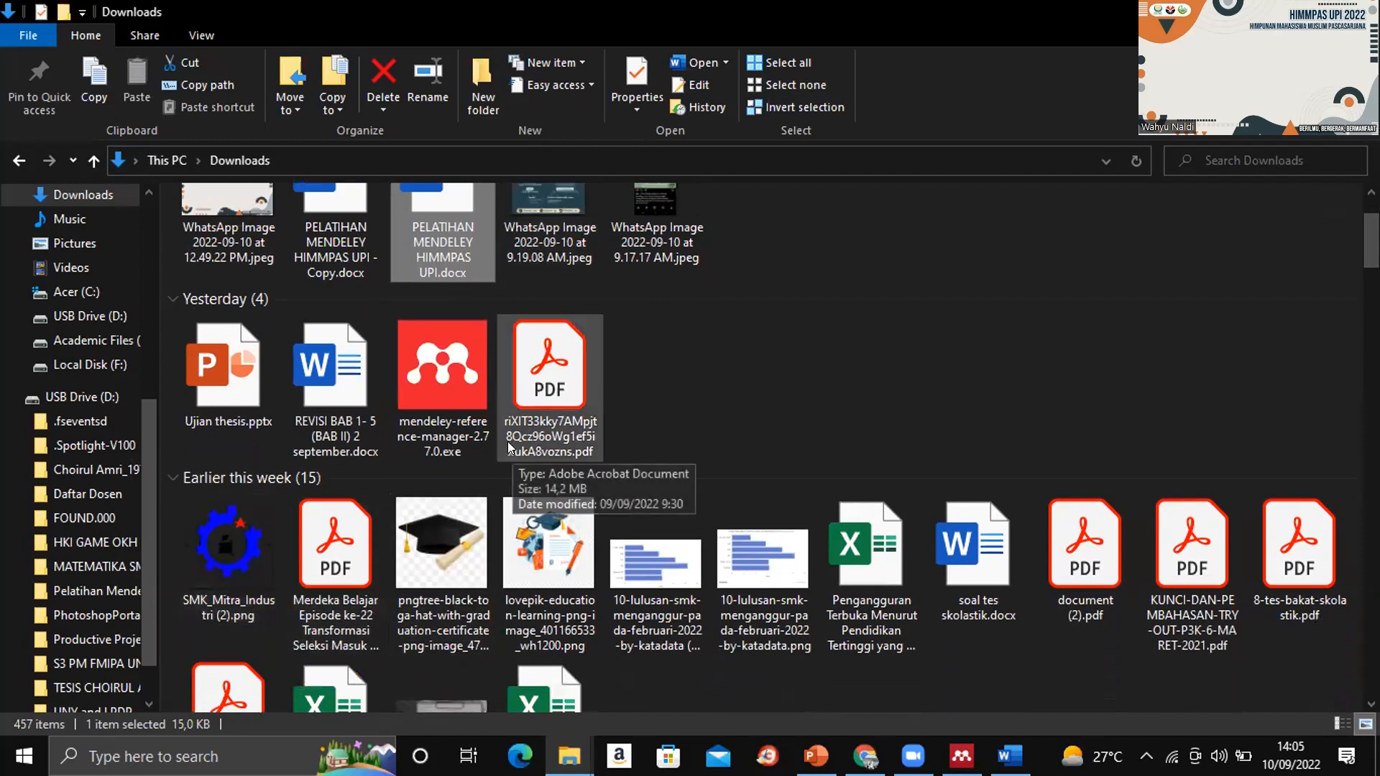
pyautogui.doubleClick(535, 392)
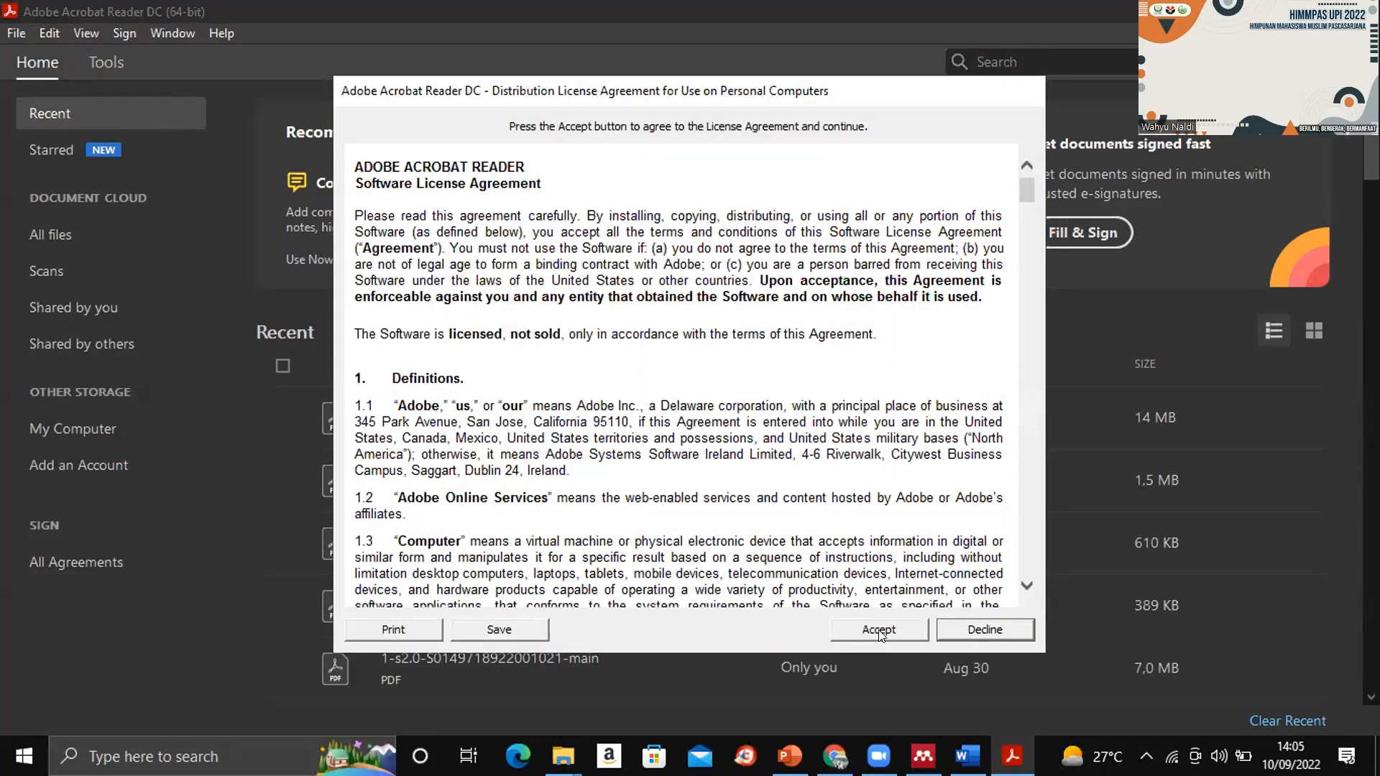
pyautogui.click(879, 632)
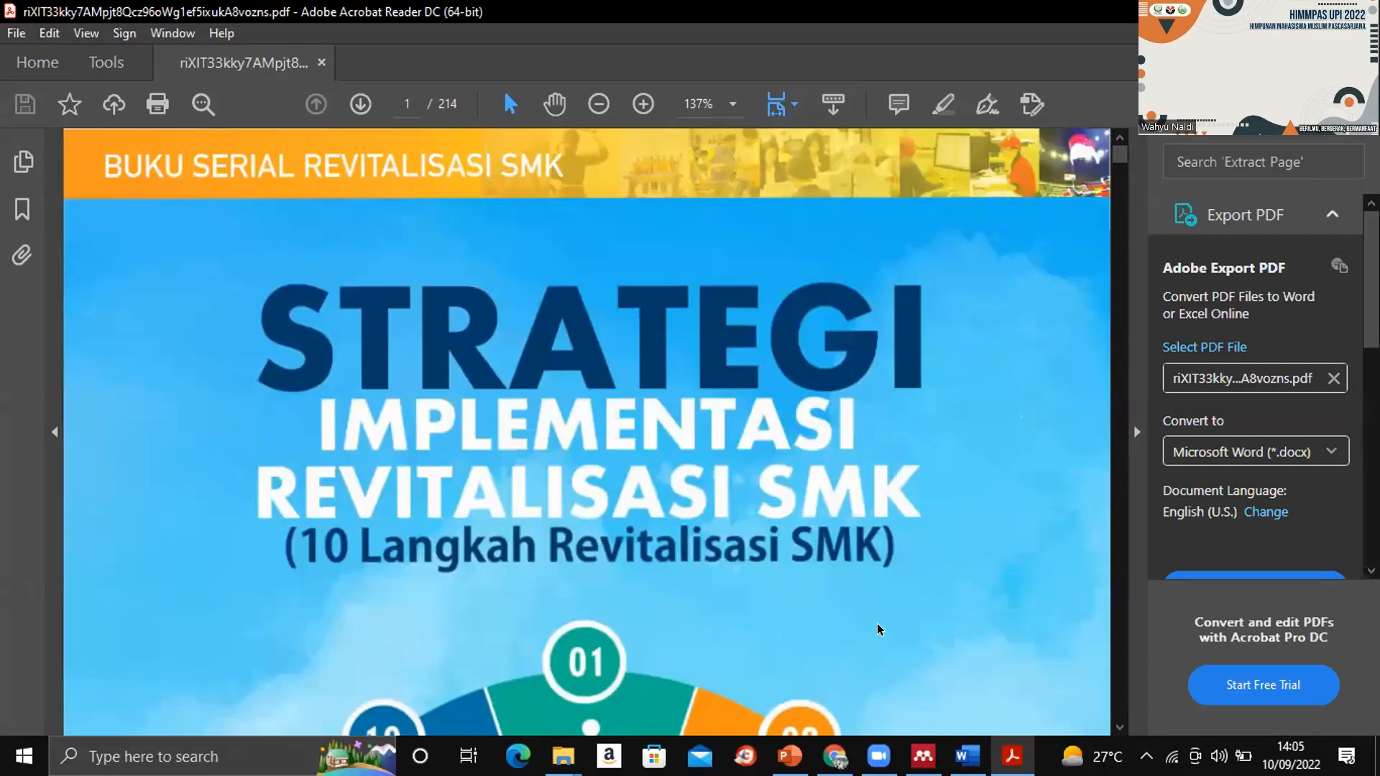
pyautogui.scroll(-5, 878, 629)
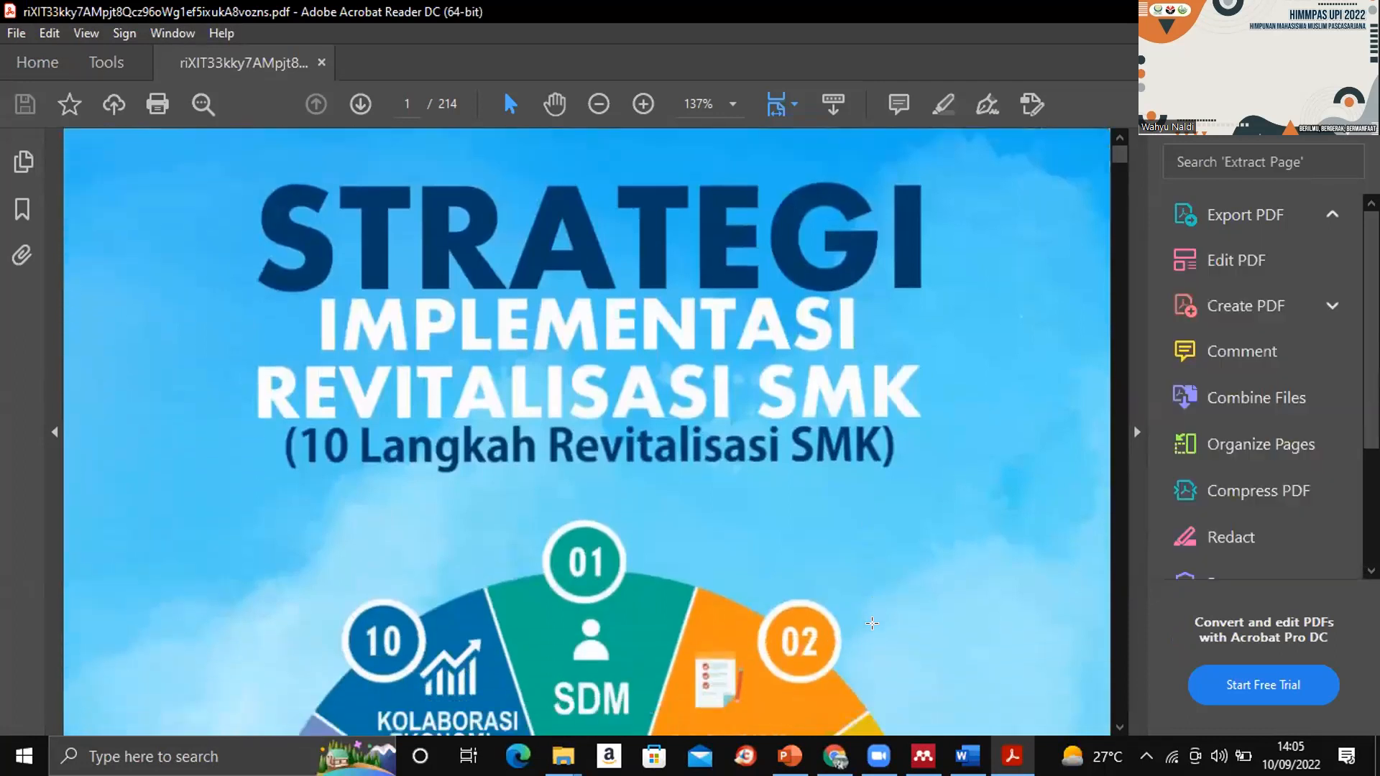
pyautogui.scroll(-3, 872, 623)
pyautogui.scroll(-1, 871, 623)
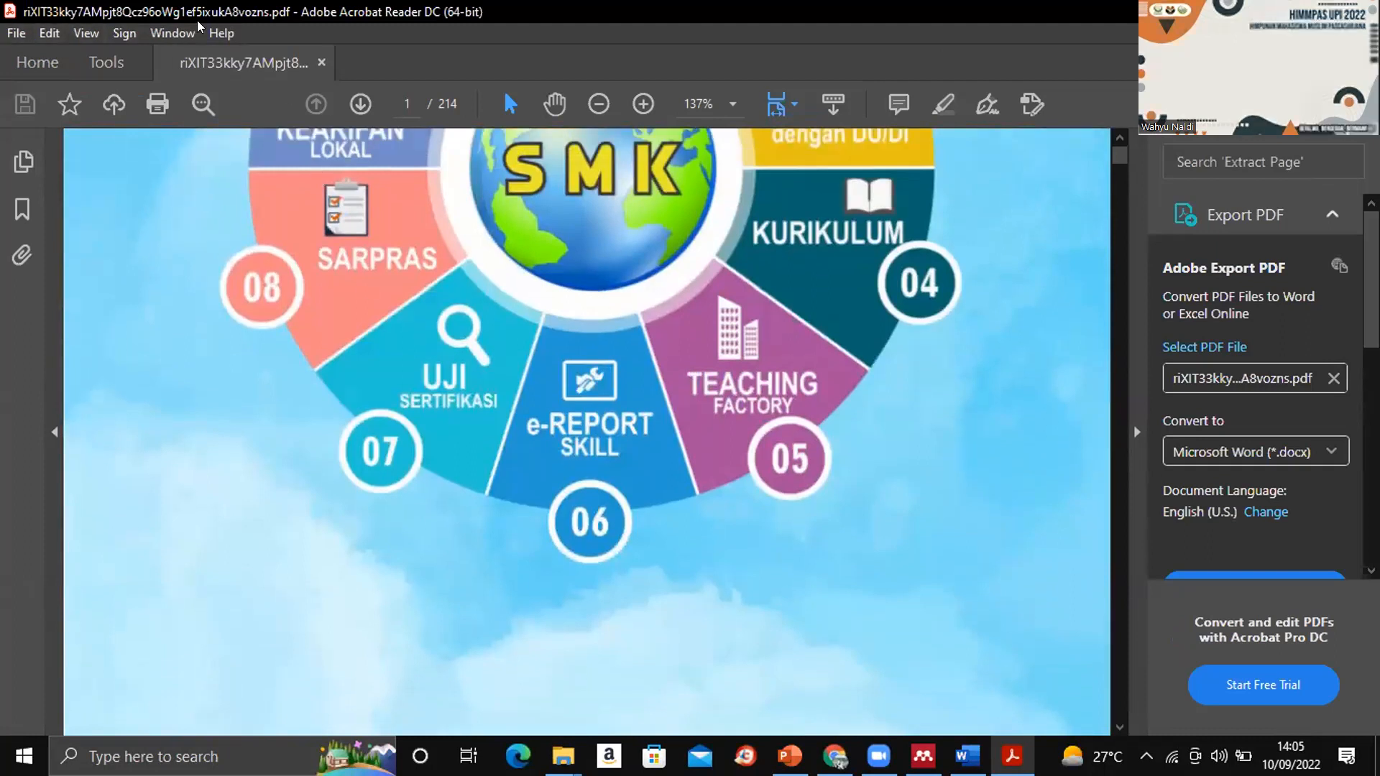
# - Close the PDF and Acrobat Reader, and switch back to the Mendeley Desktop library
pyautogui.click(319, 63)
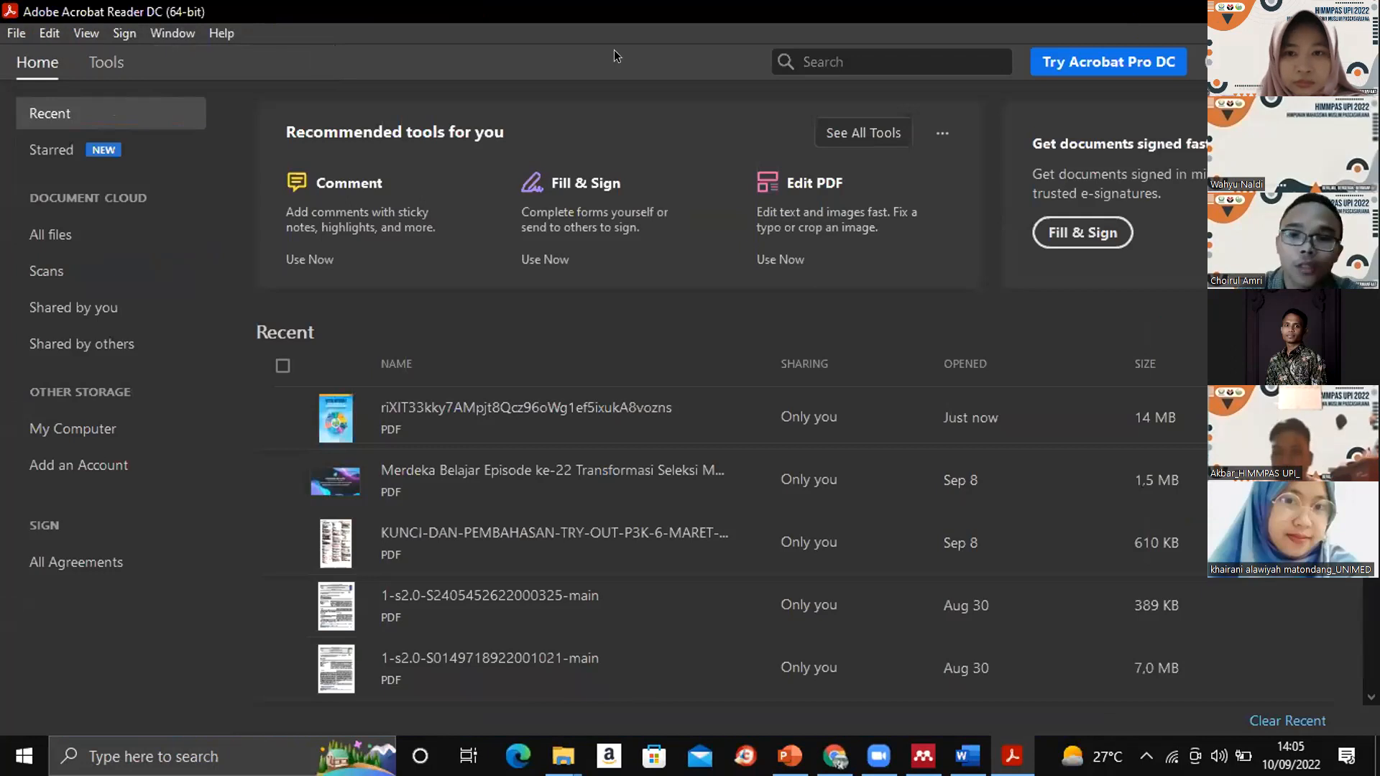
pyautogui.click(1263, 10)
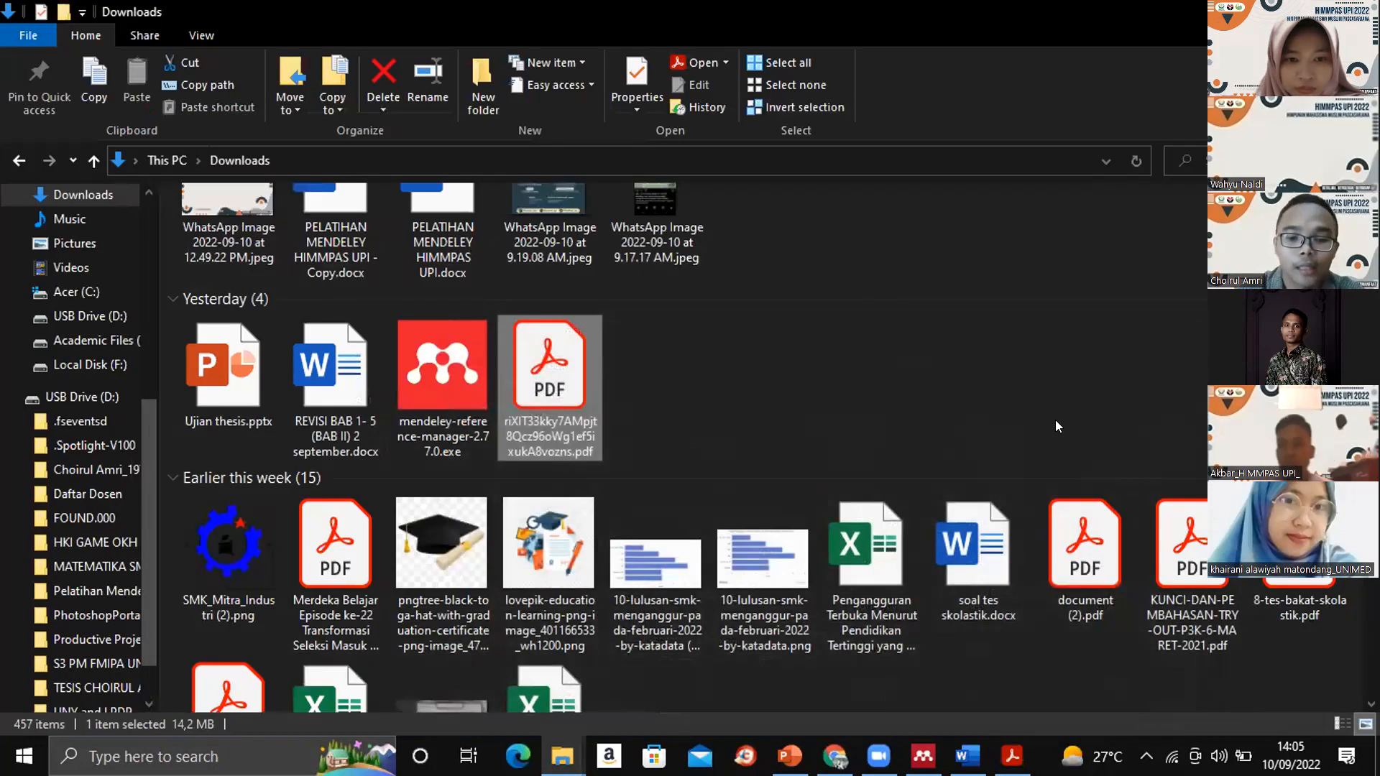
pyautogui.moveTo(923, 756)
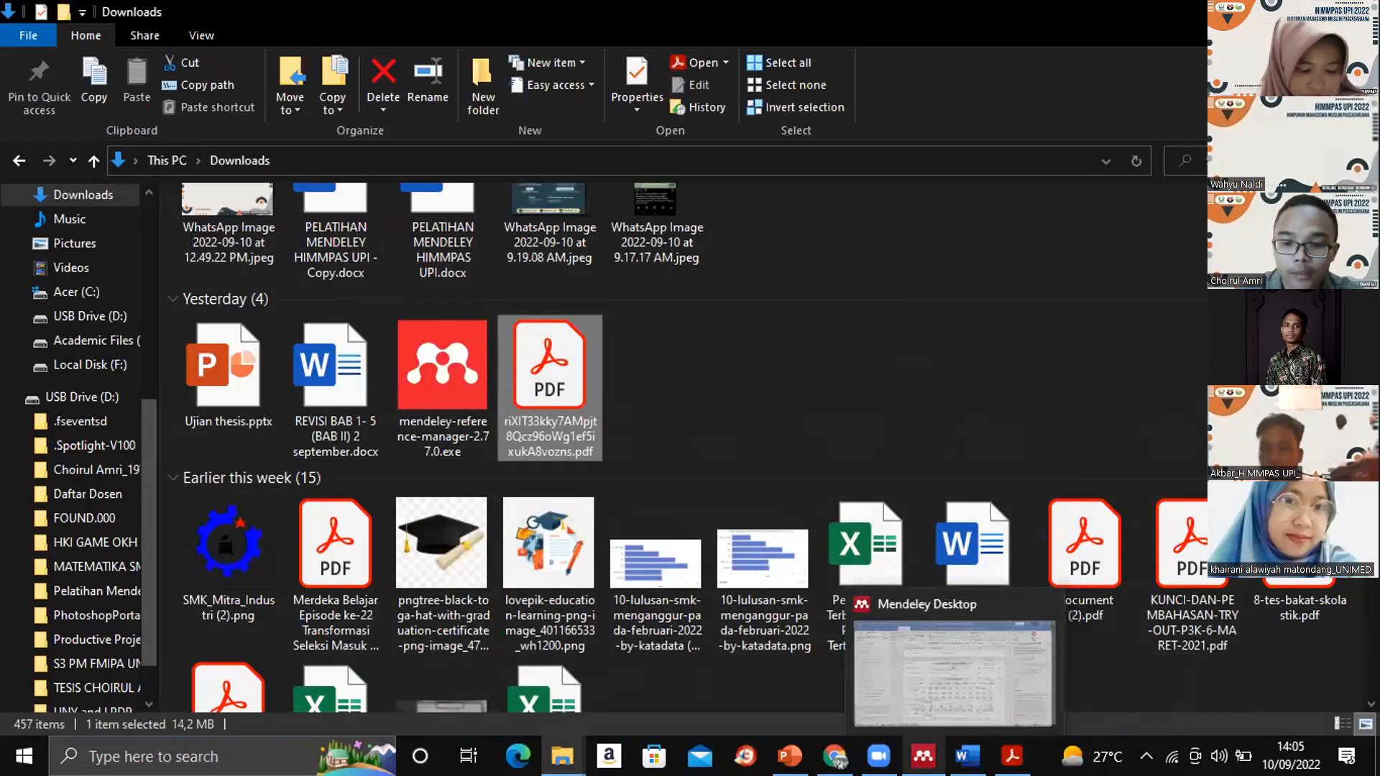
pyautogui.click(900, 645)
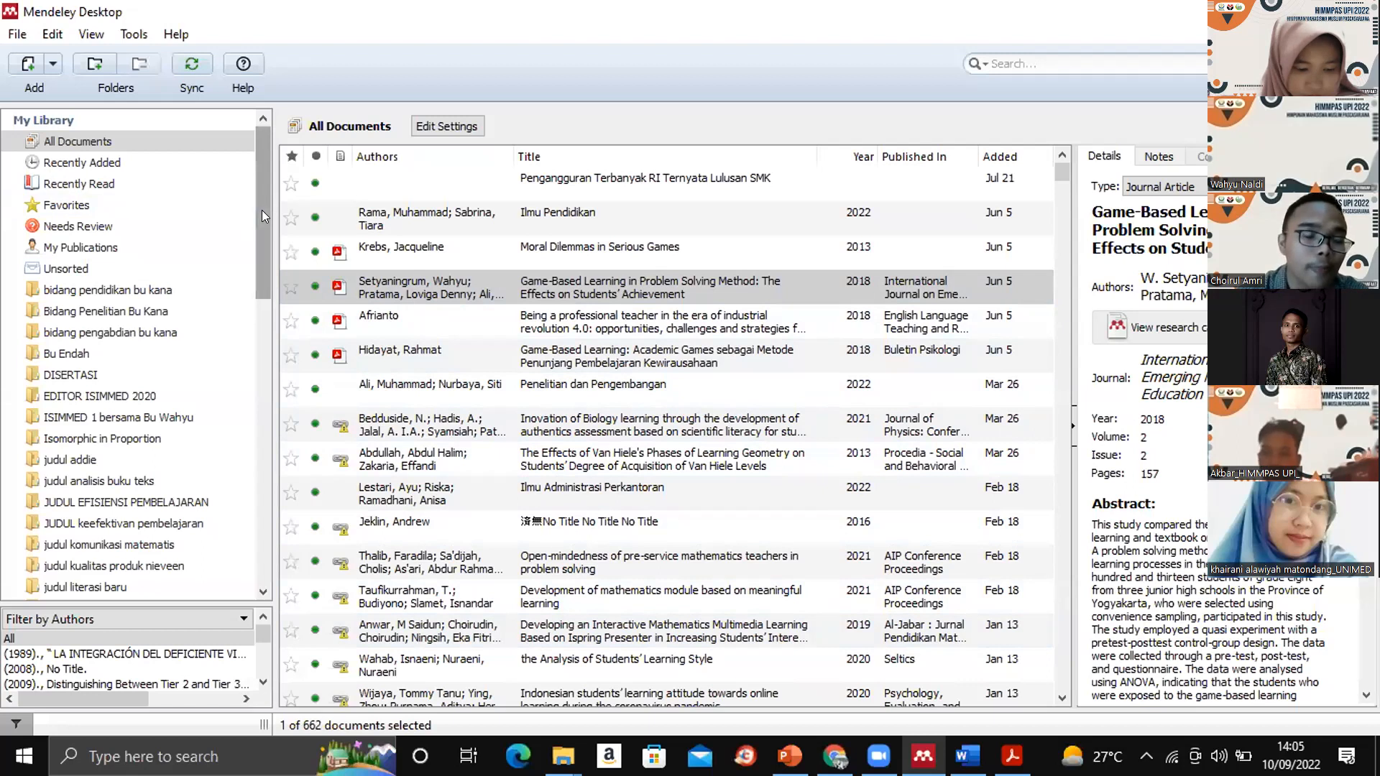
# - Create a new folder named "DISERTASI OKEE" in My Library
pyautogui.moveTo(262, 209); pyautogui.dragTo(263, 164)
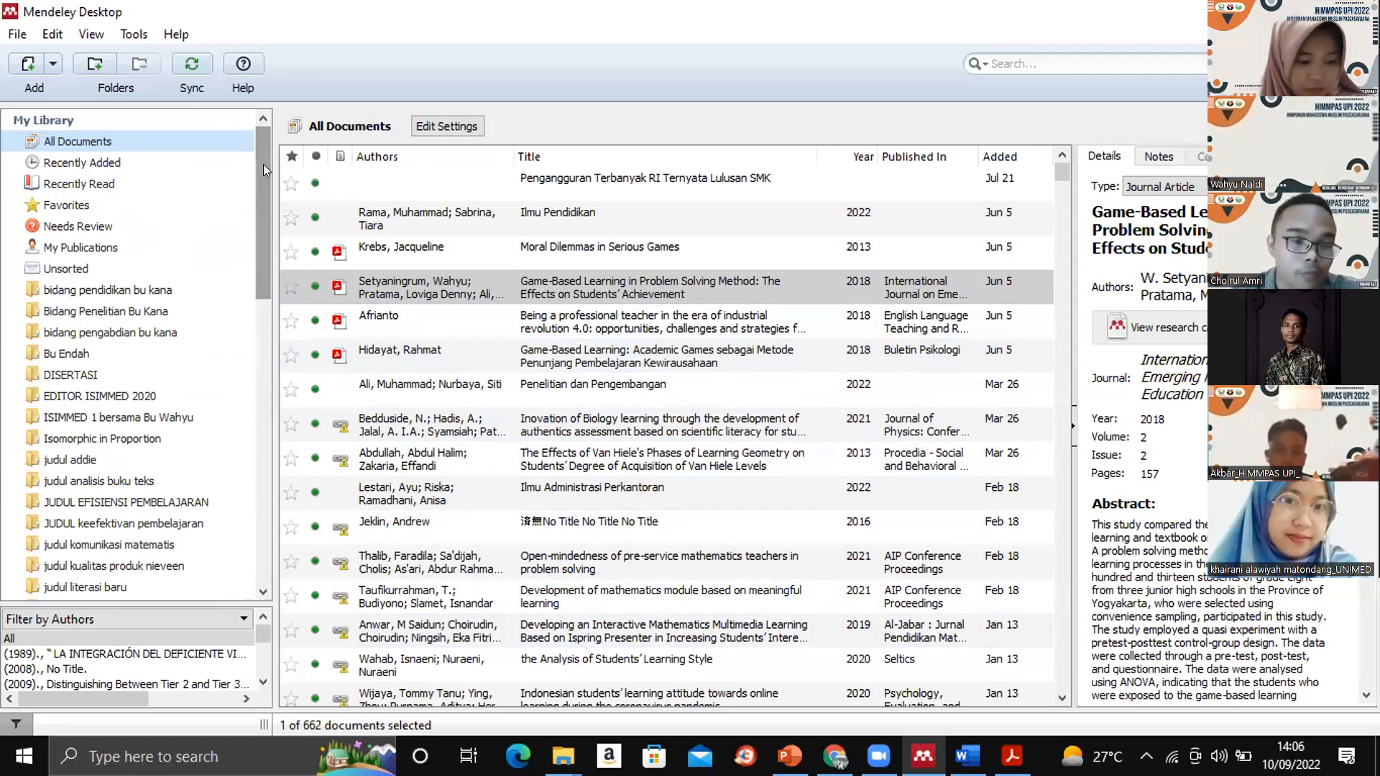
pyautogui.moveTo(263, 164); pyautogui.dragTo(273, 444)
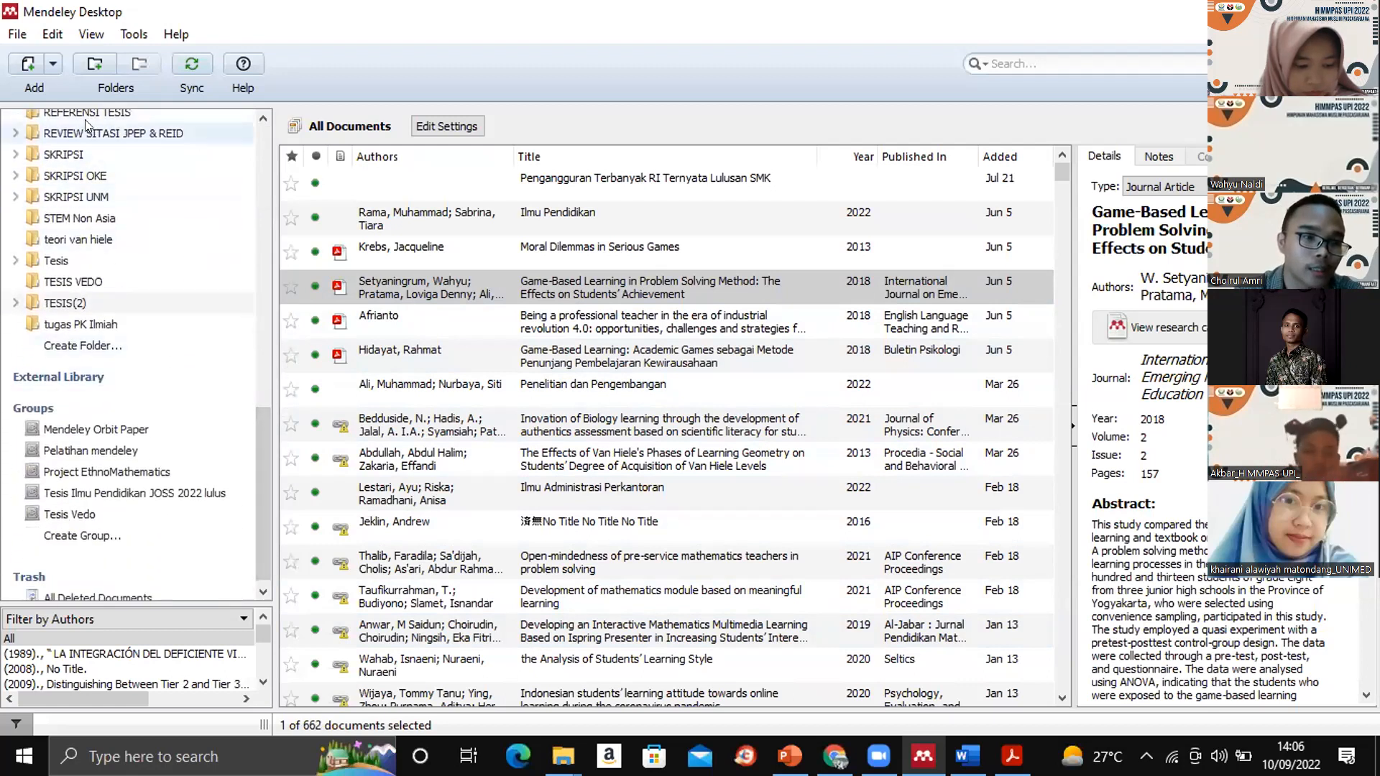
pyautogui.click(99, 339)
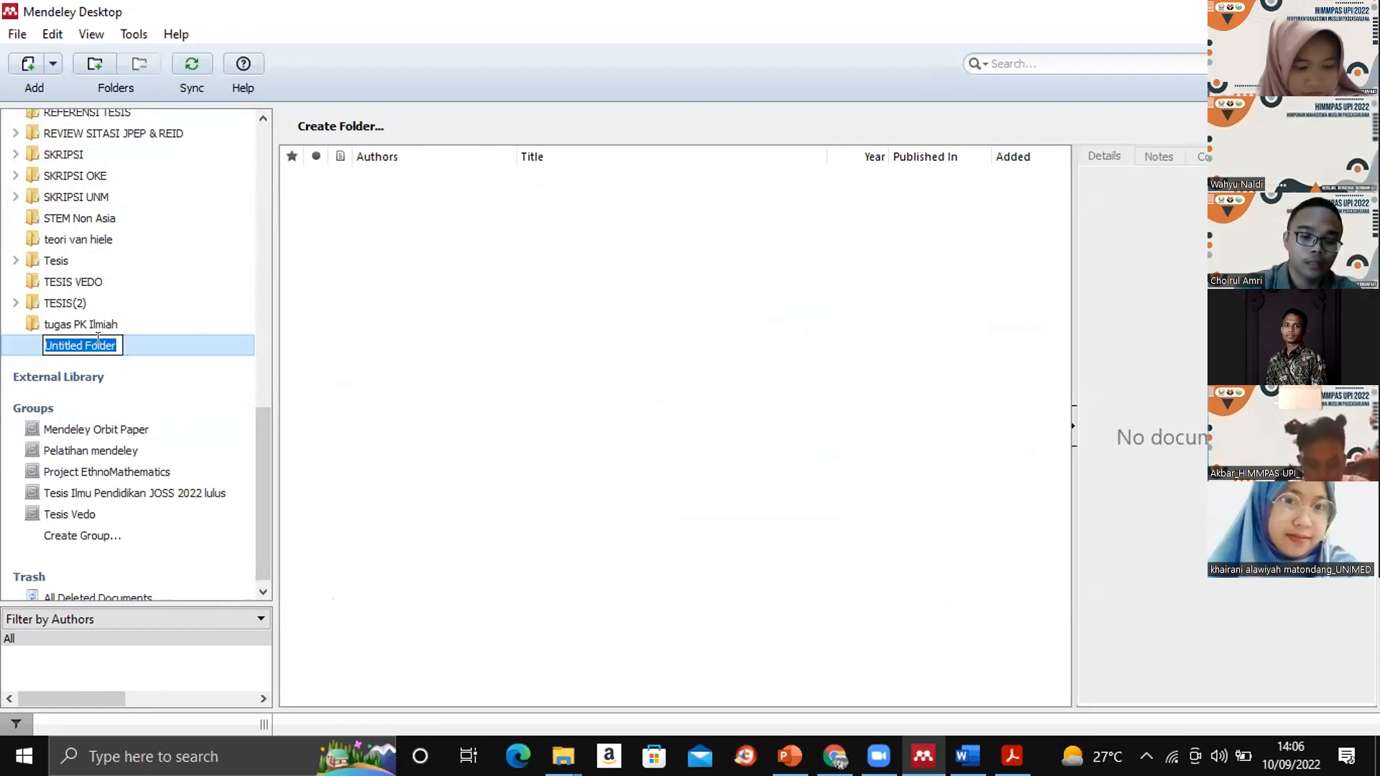
pyautogui.write('DISERTA')
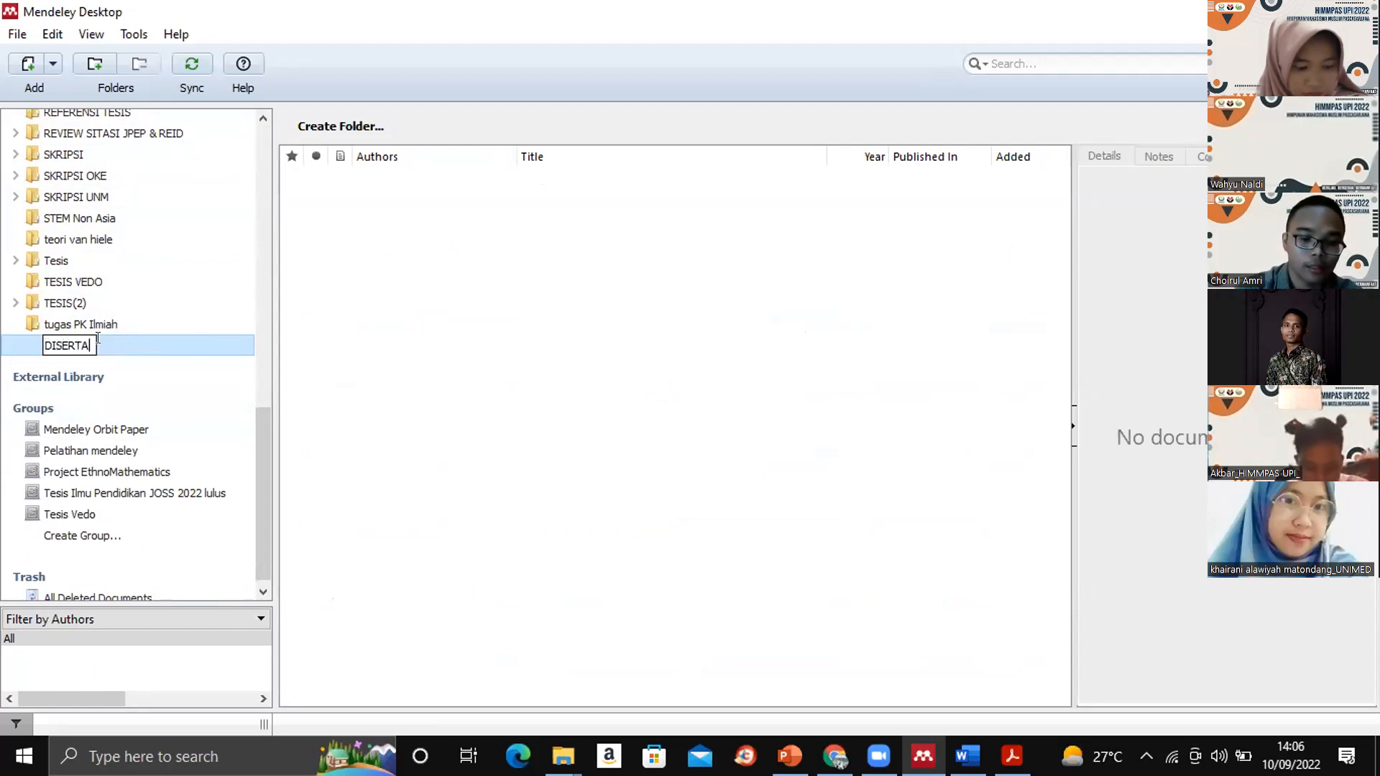
pyautogui.write('SI HI')
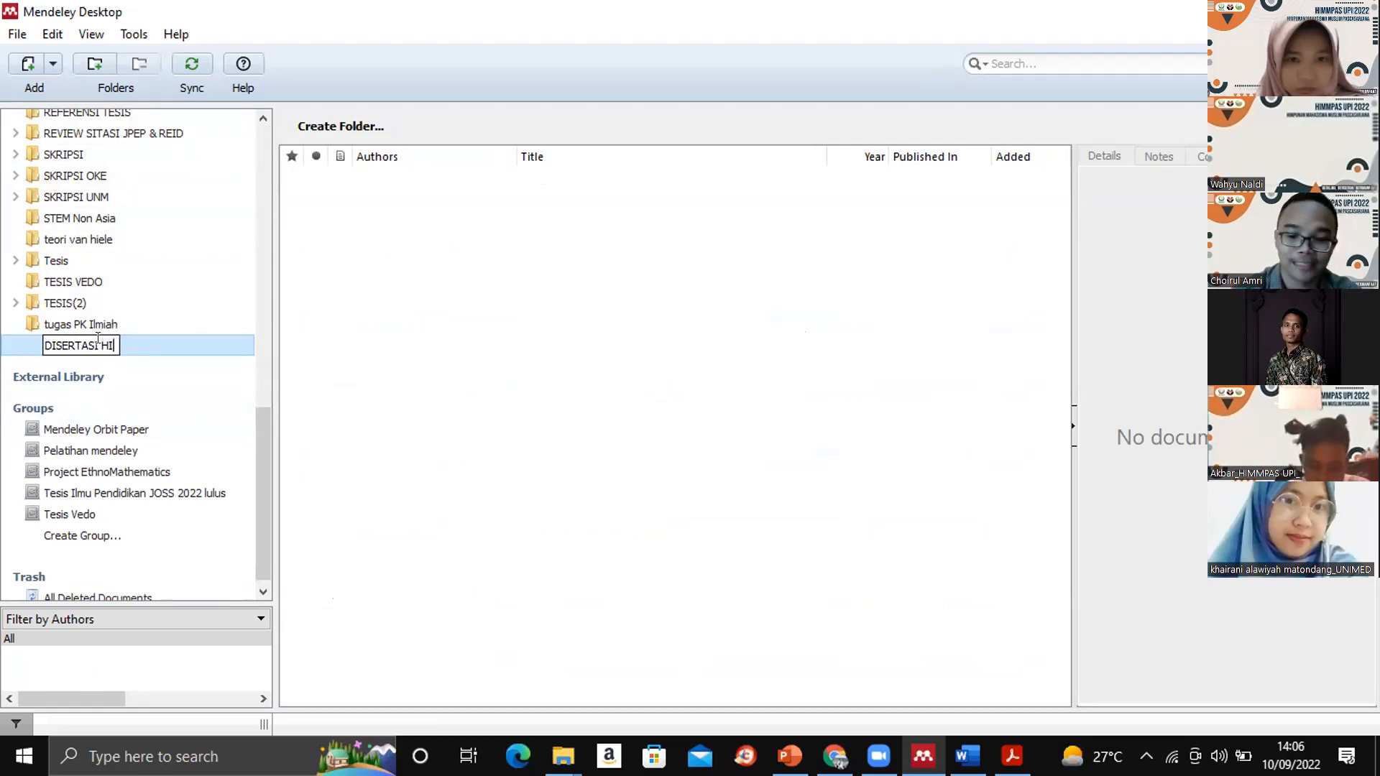
pyautogui.press('BackSpace')
pyautogui.press('BackSpace')
pyautogui.write('OKEE')
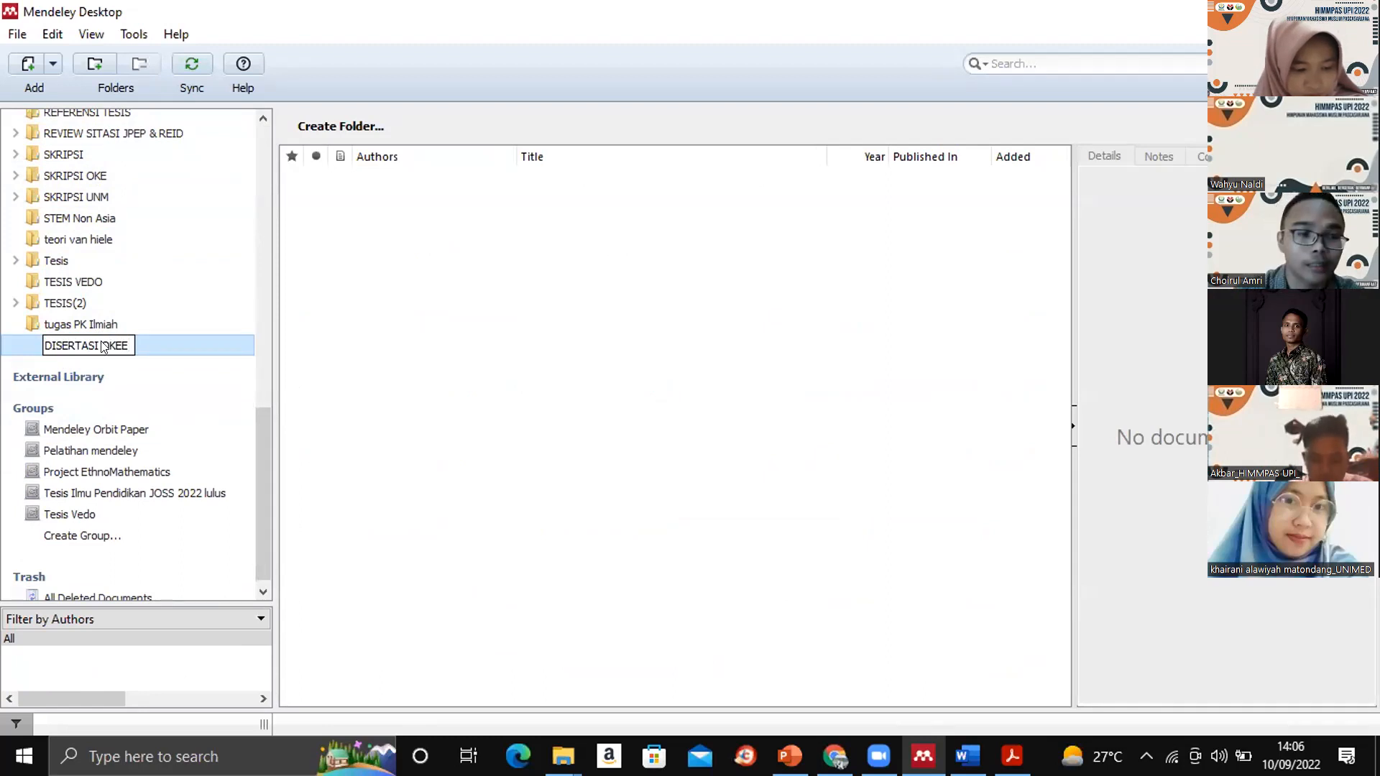
pyautogui.press('Return')
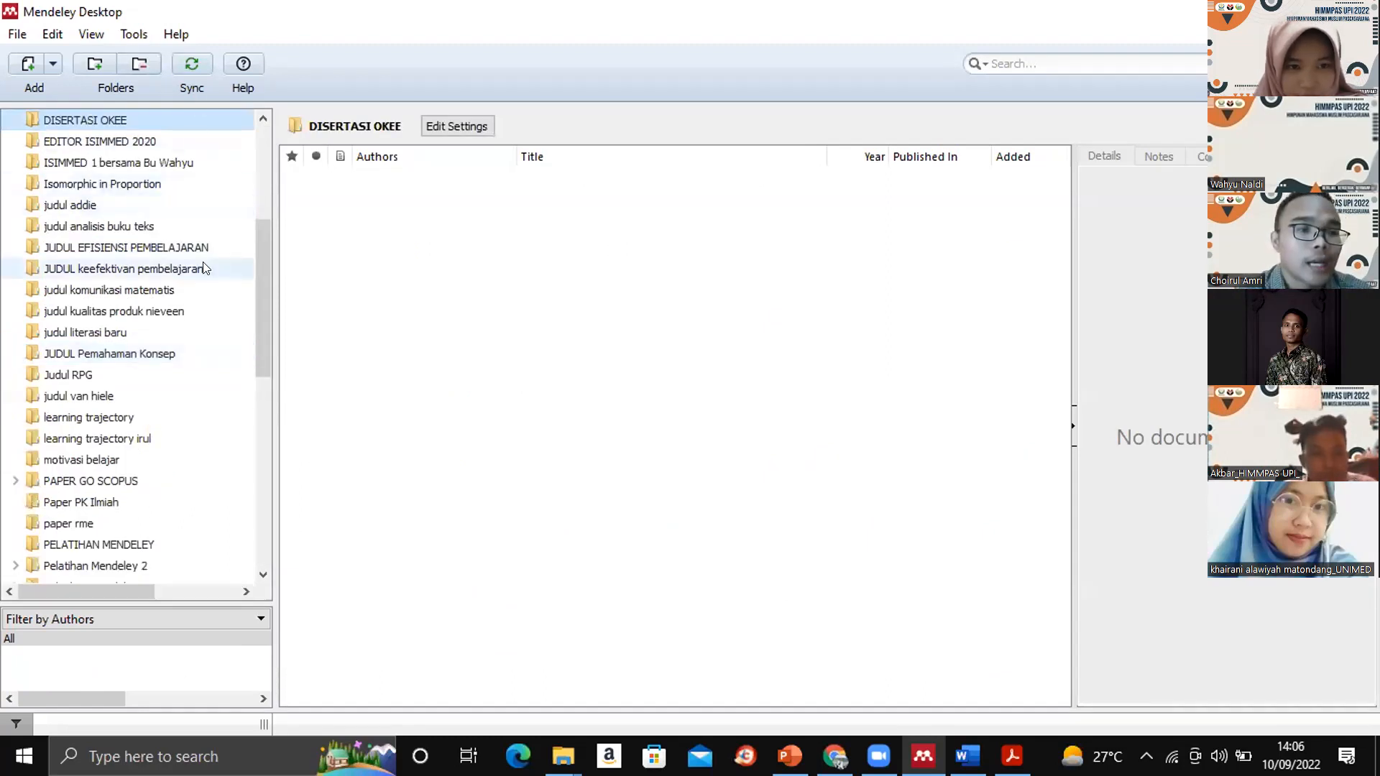
# - Add a subfolder named "1. PENDAHULUAN" inside the DISERTASI OKEE folder
pyautogui.moveTo(261, 295); pyautogui.dragTo(268, 220)
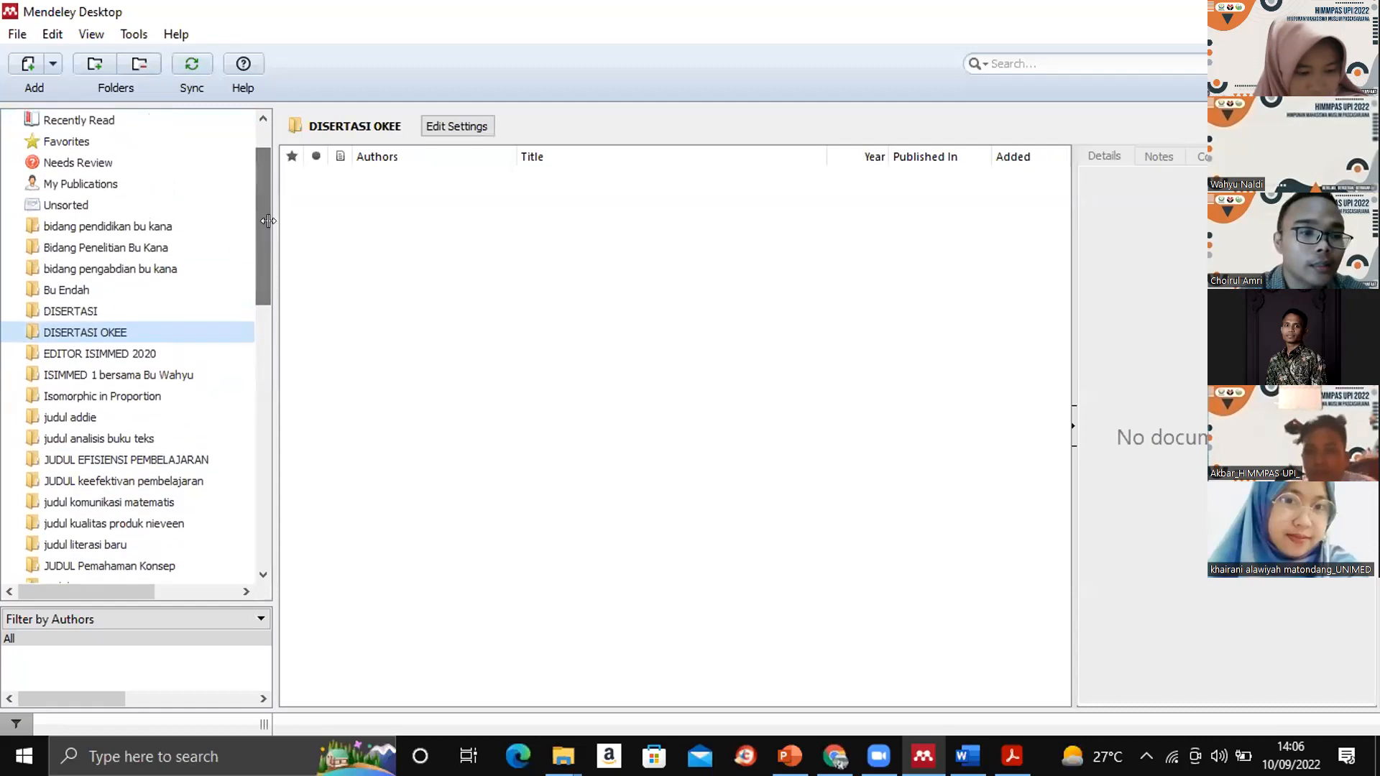
pyautogui.rightClick(154, 332)
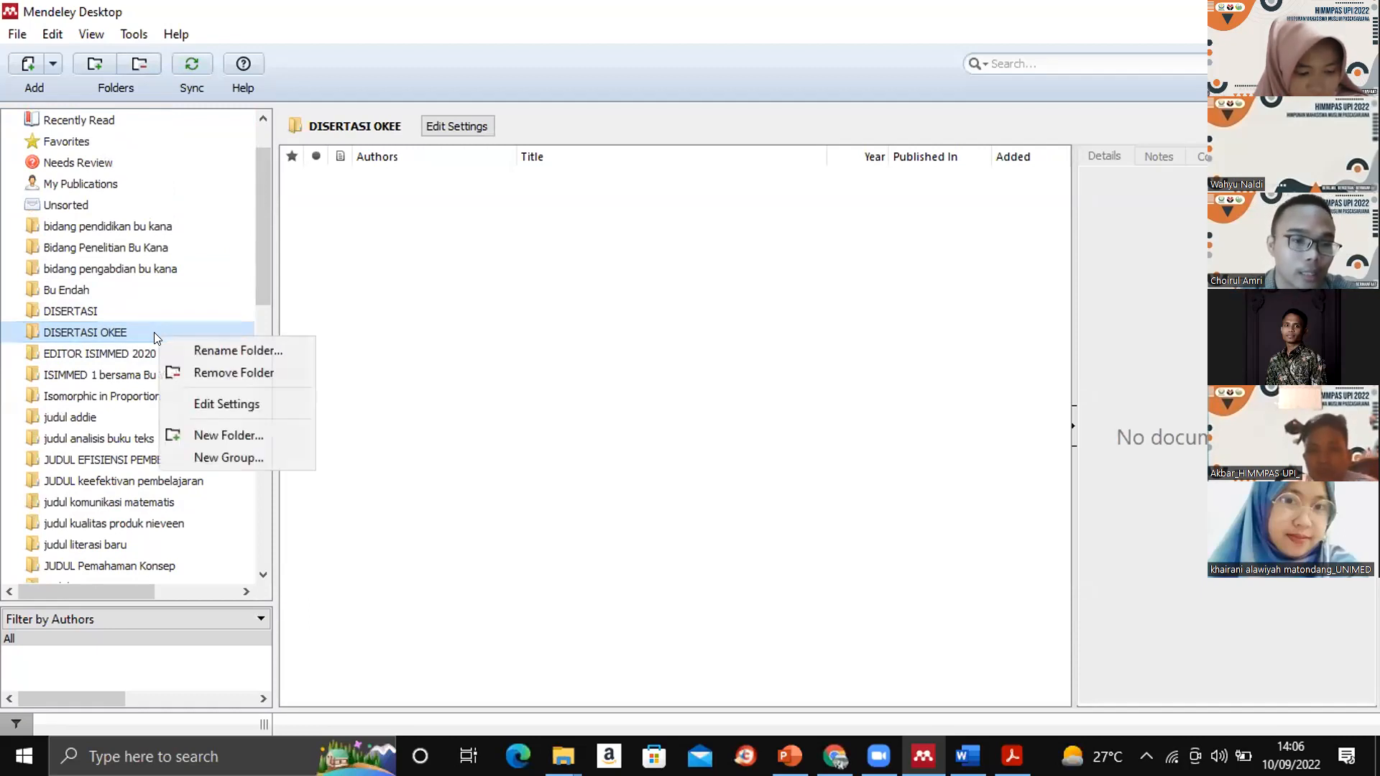
pyautogui.click(212, 429)
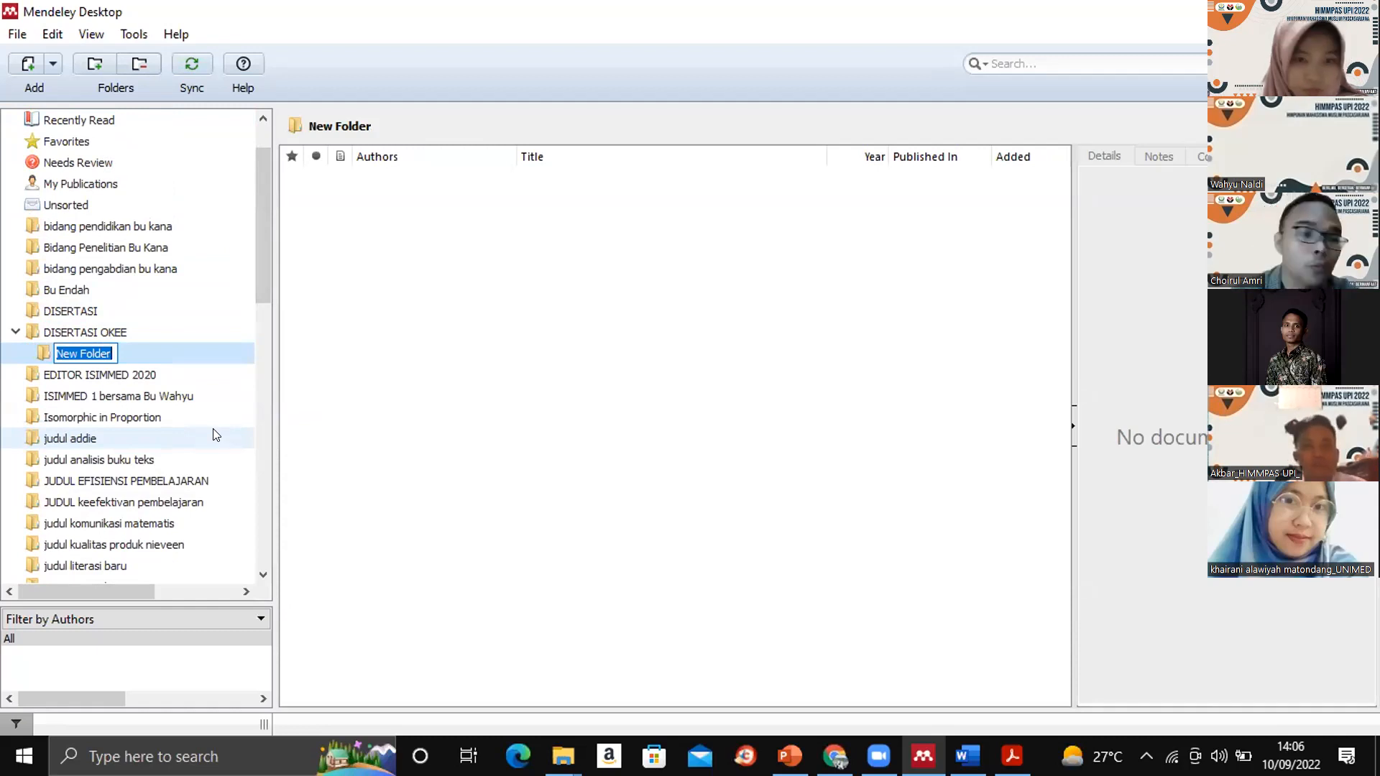
pyautogui.write('1.')
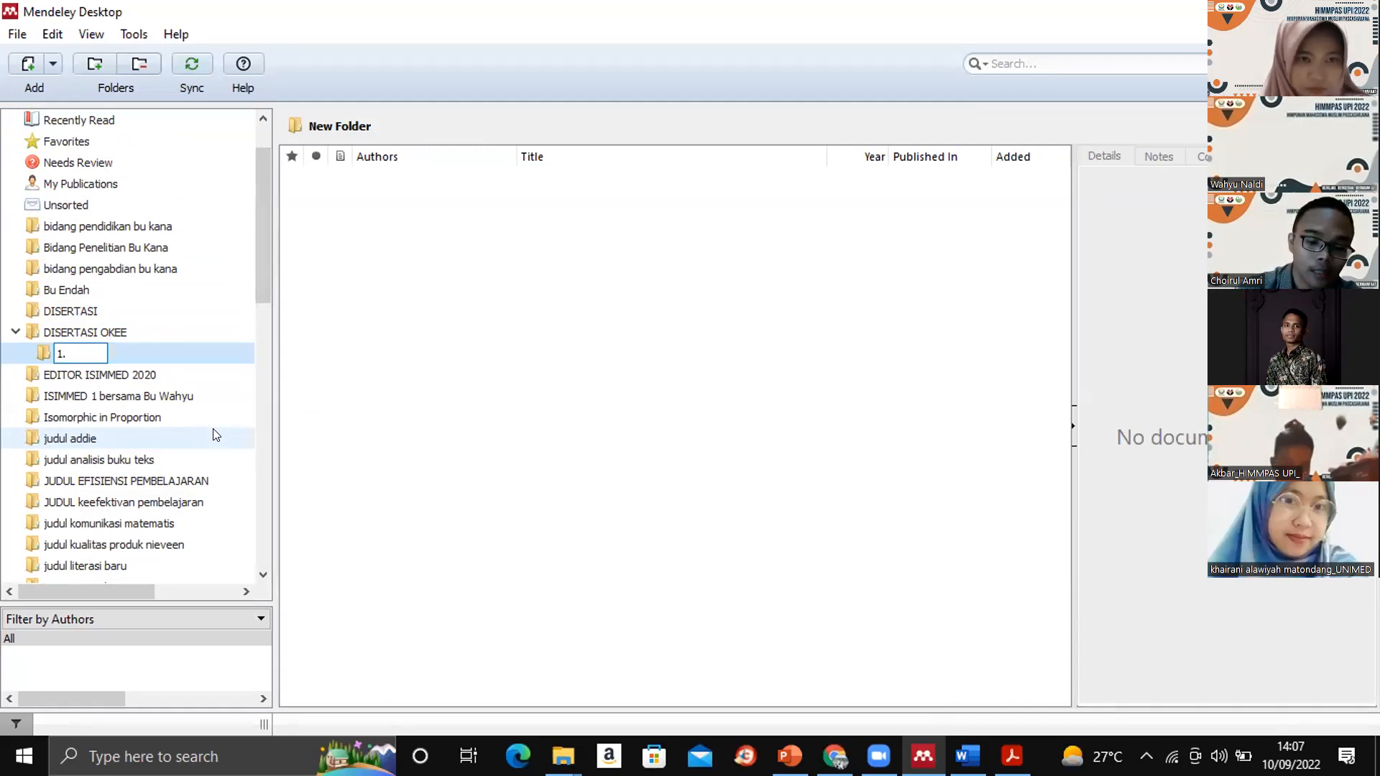
pyautogui.write('AHULUAN')
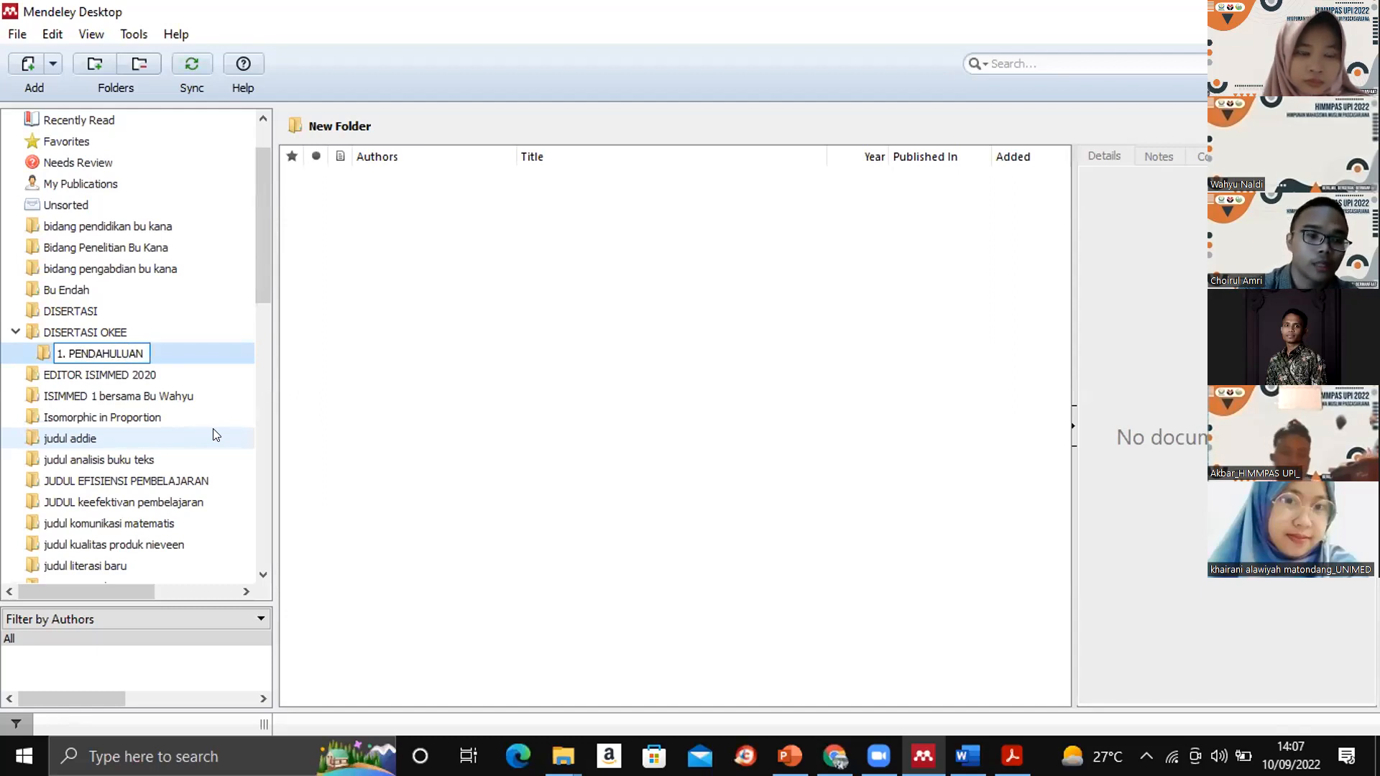
pyautogui.press('Return')
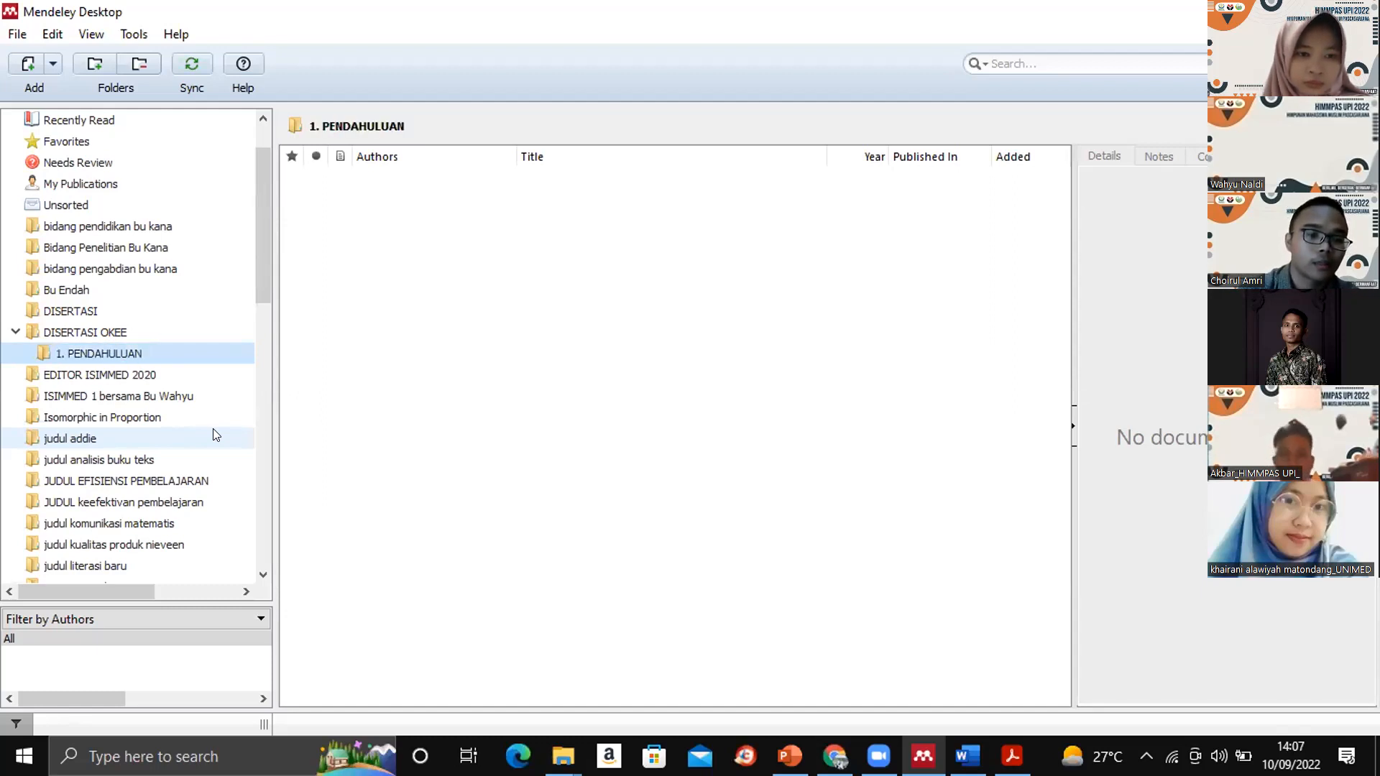
# - Add a second subfolder named "2. KAJIAN PUSTAKA" inside the DISERTASI OKEE folder
pyautogui.click(42, 331)
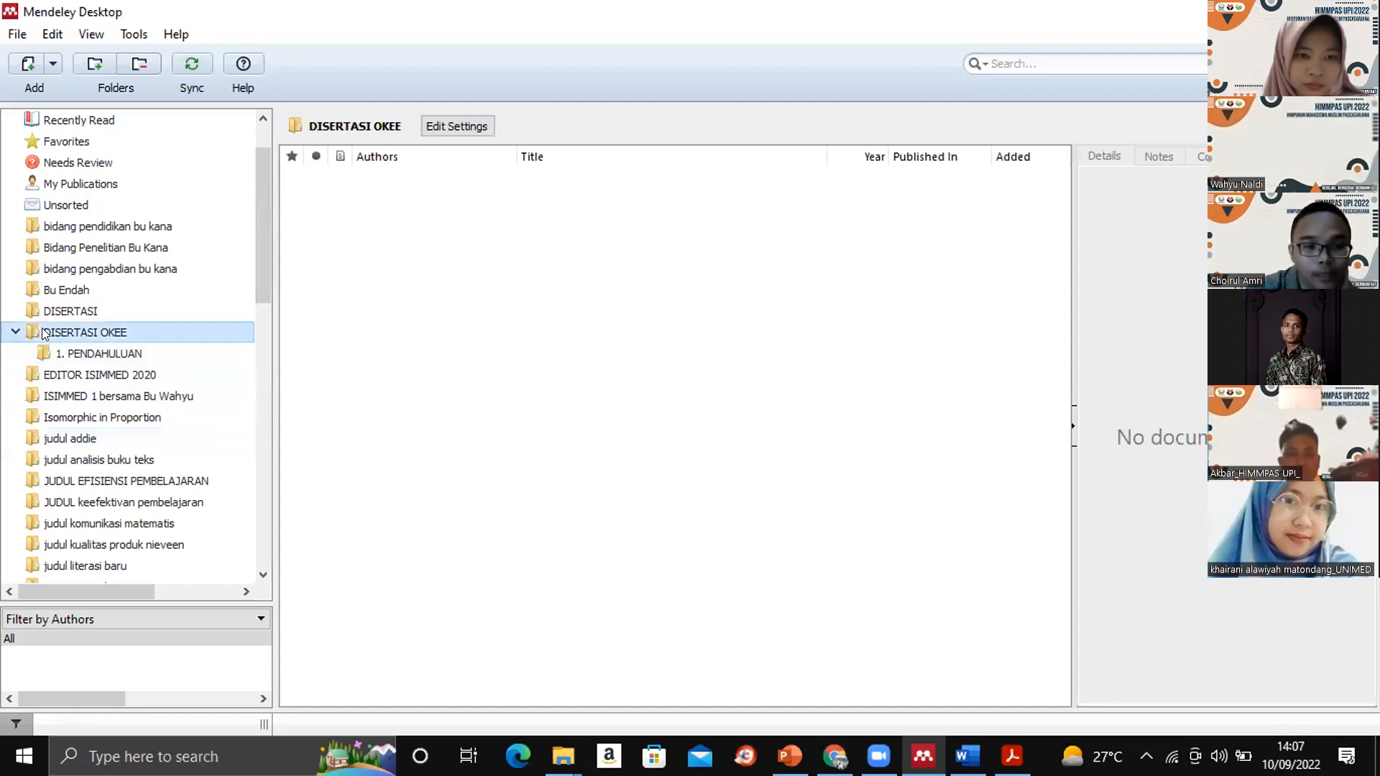
pyautogui.rightClick(42, 332)
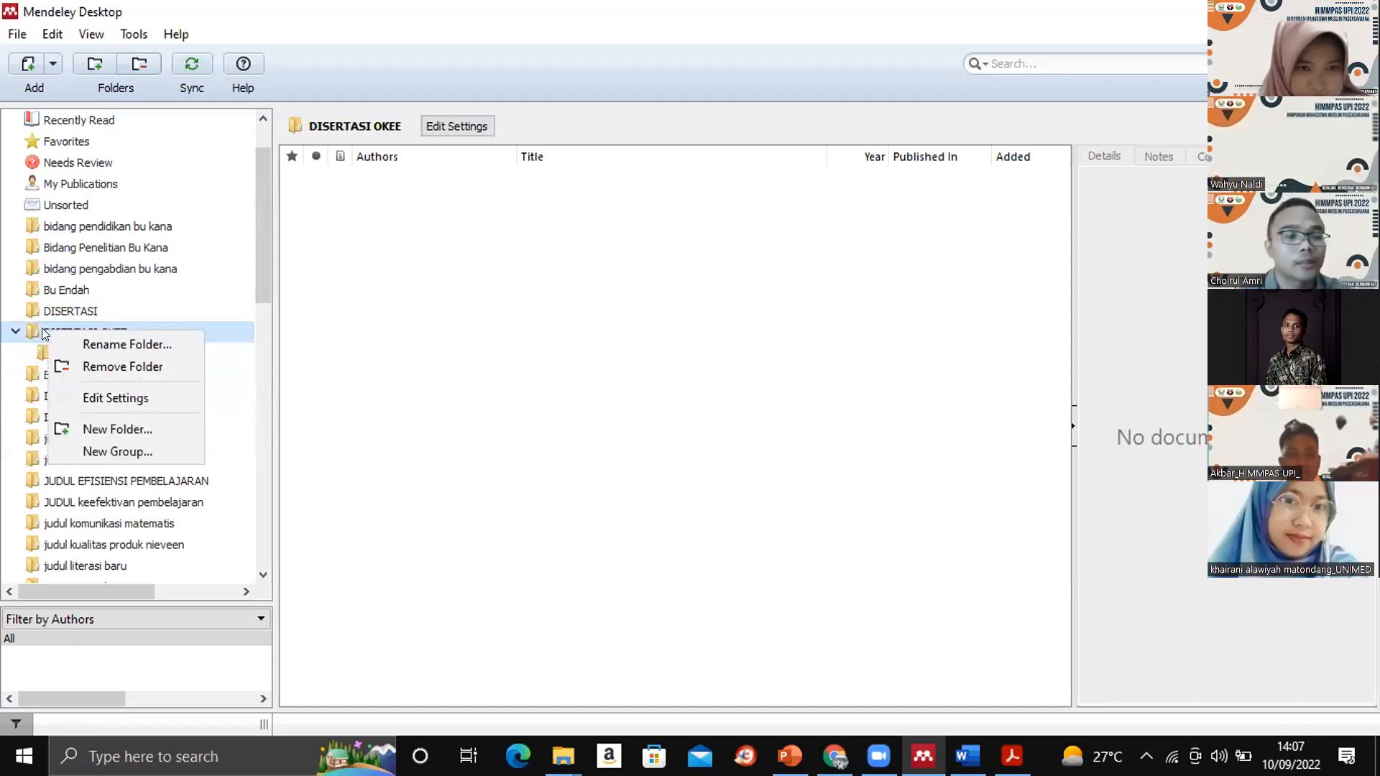
pyautogui.click(128, 429)
pyautogui.write('2.')
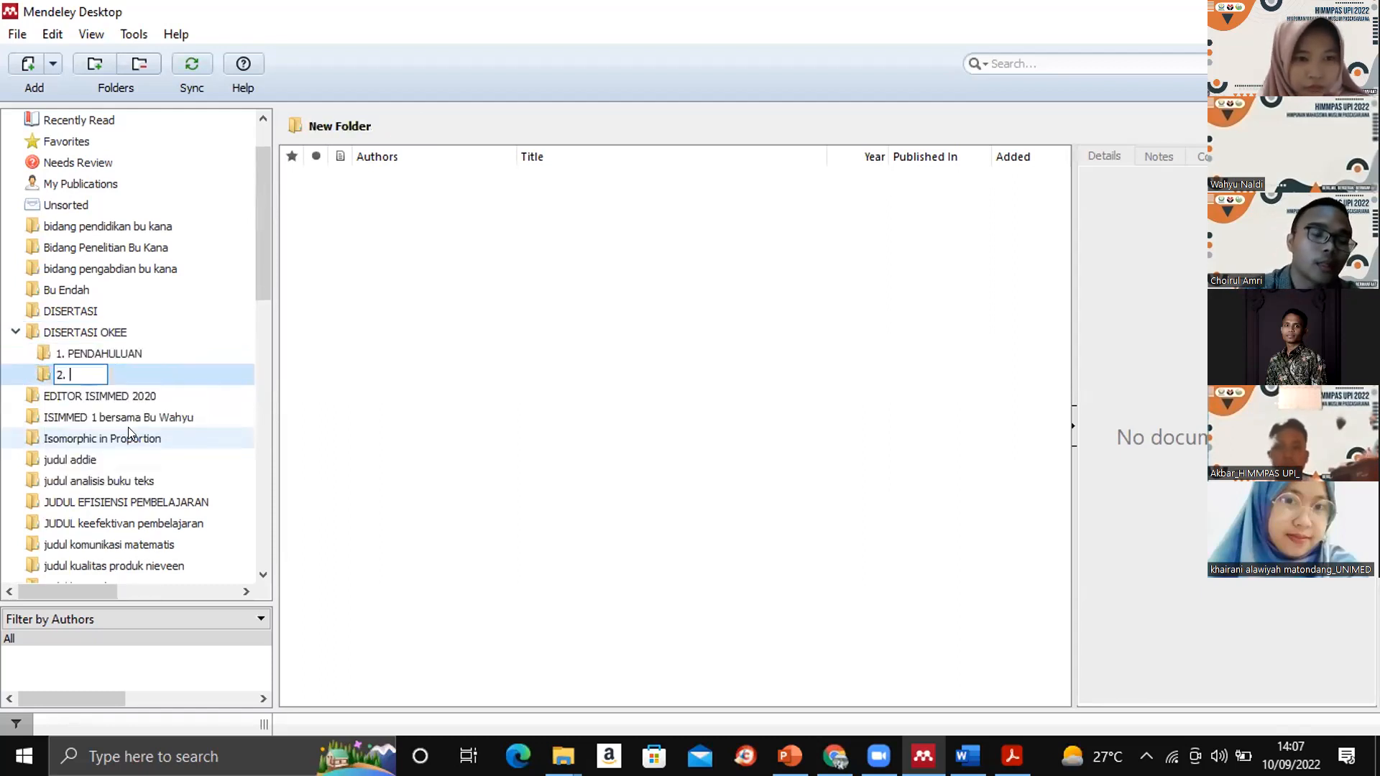
pyautogui.write(' KAJ')
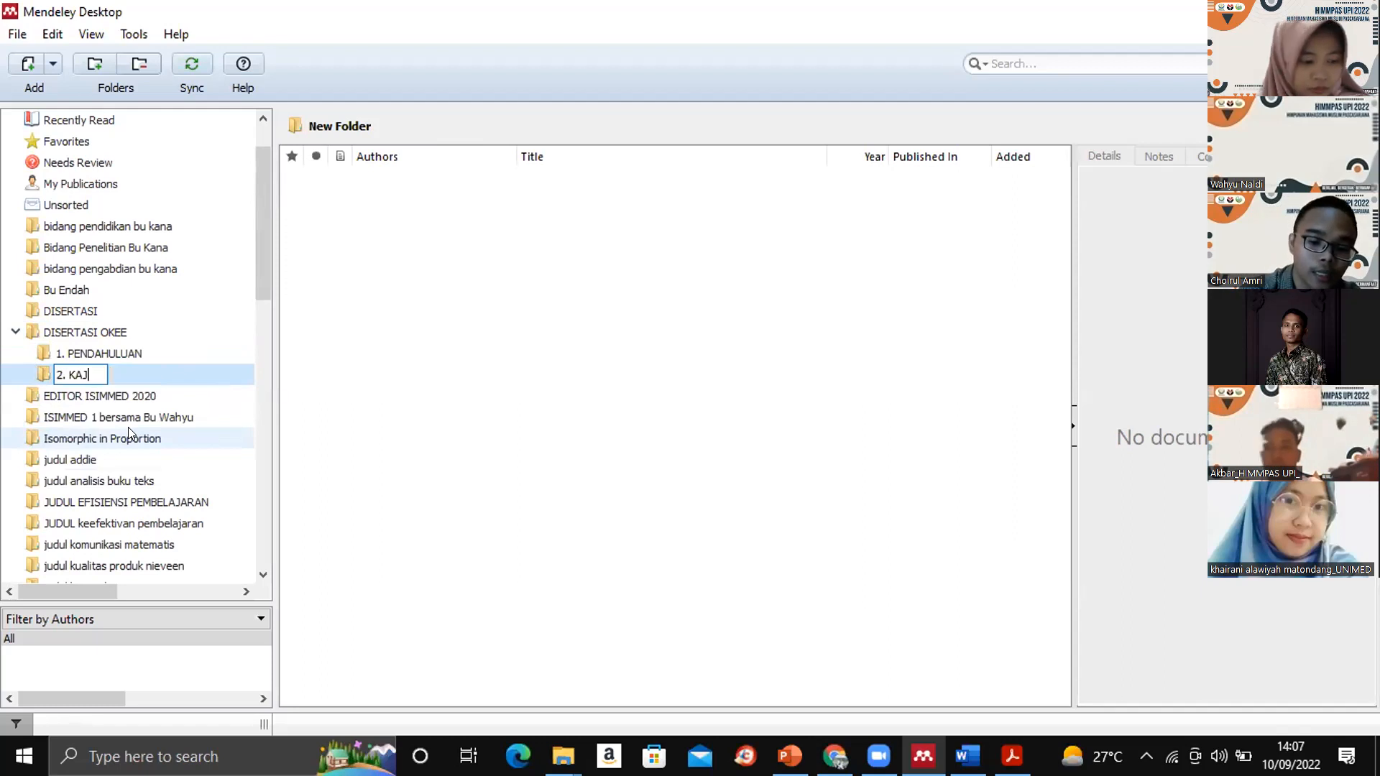
pyautogui.write('IAN PUSTAKA')
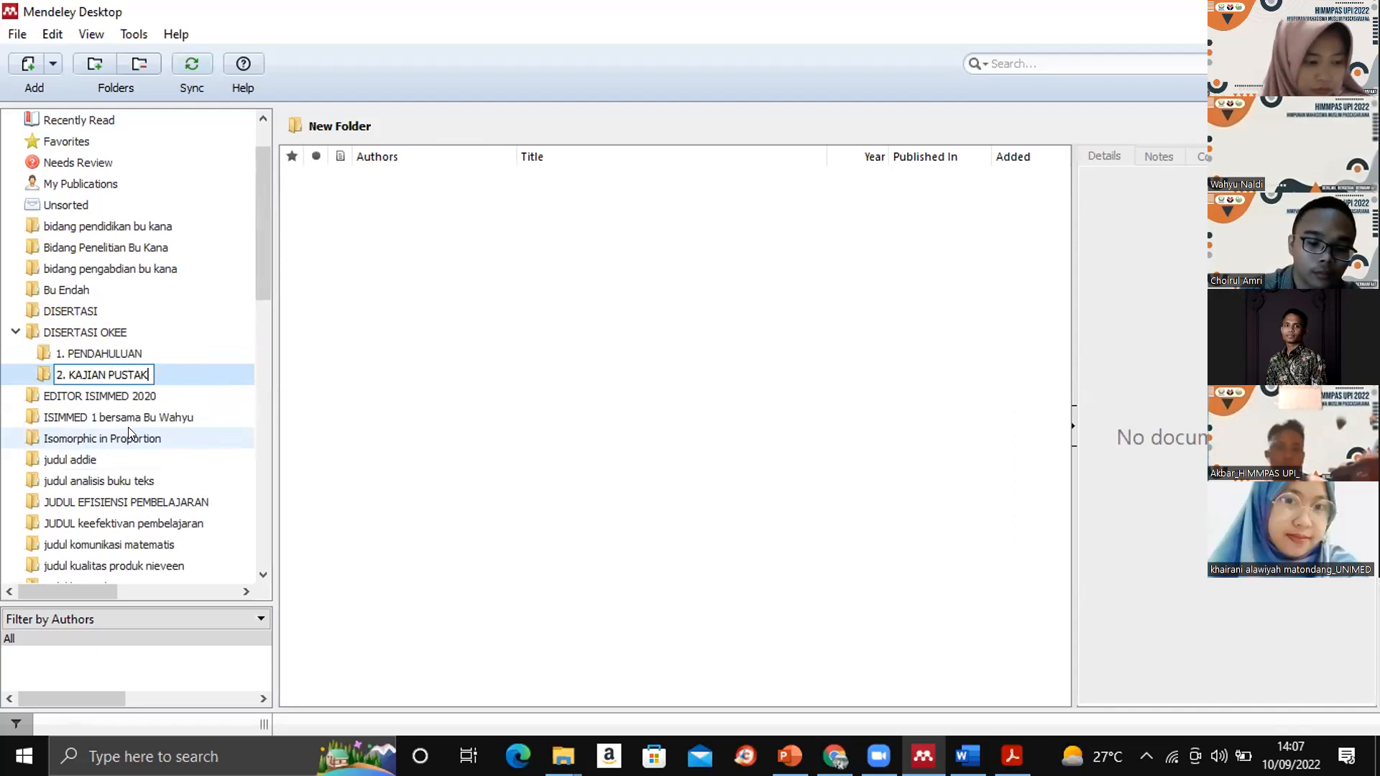
pyautogui.press('Return')
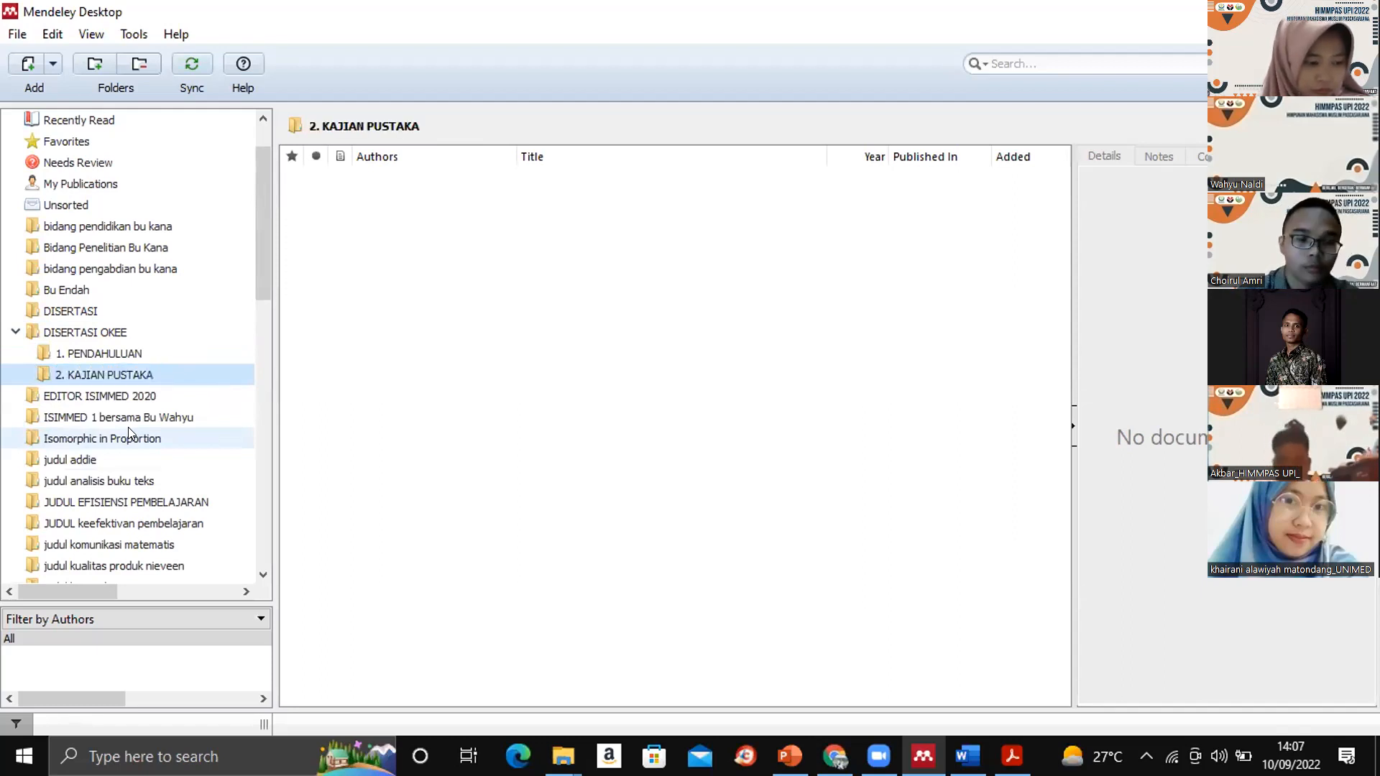
# - Add a third subfolder named "3. METODE PENELITIAN" inside the DISERTASI OKEE folder
pyautogui.click(83, 335)
pyautogui.rightClick(83, 334)
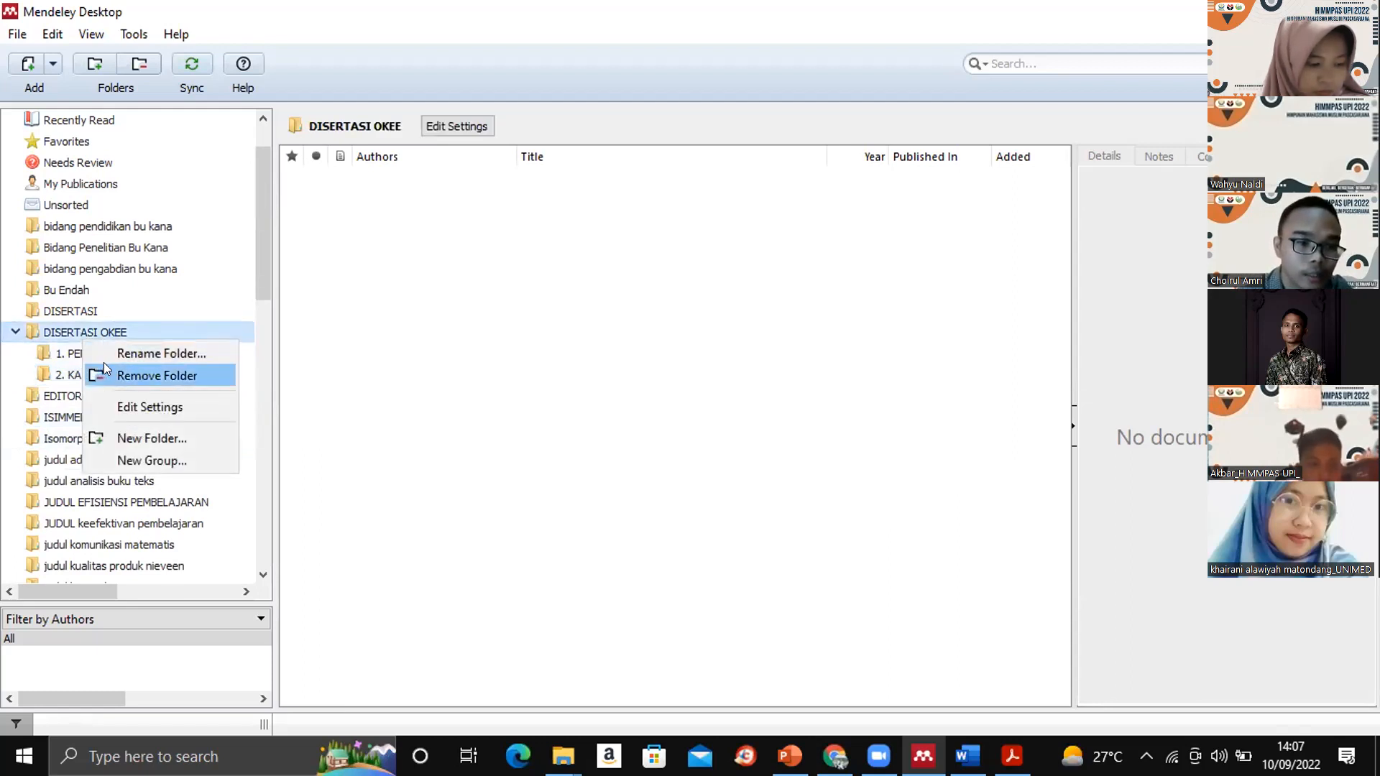
pyautogui.click(131, 439)
pyautogui.write('3. ')
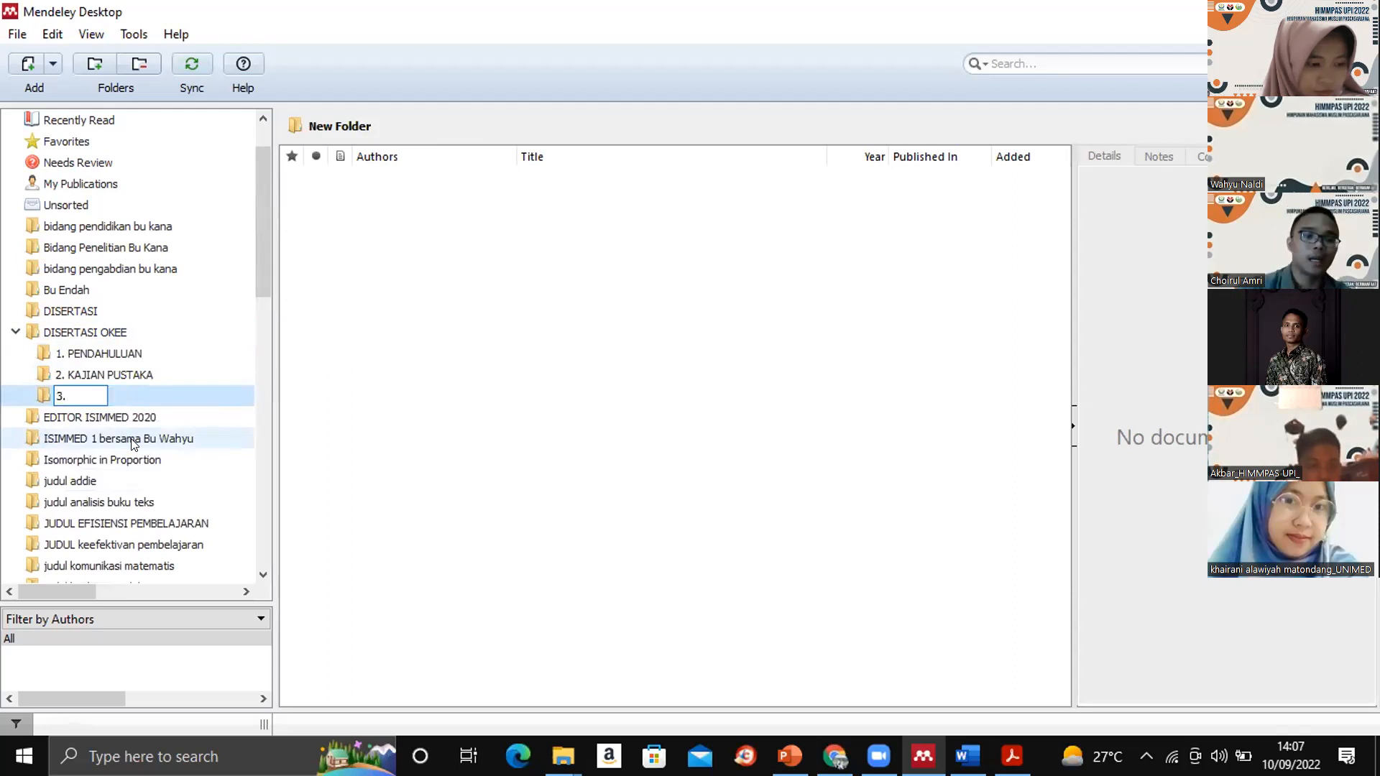
pyautogui.write('METODE PENELITIAN')
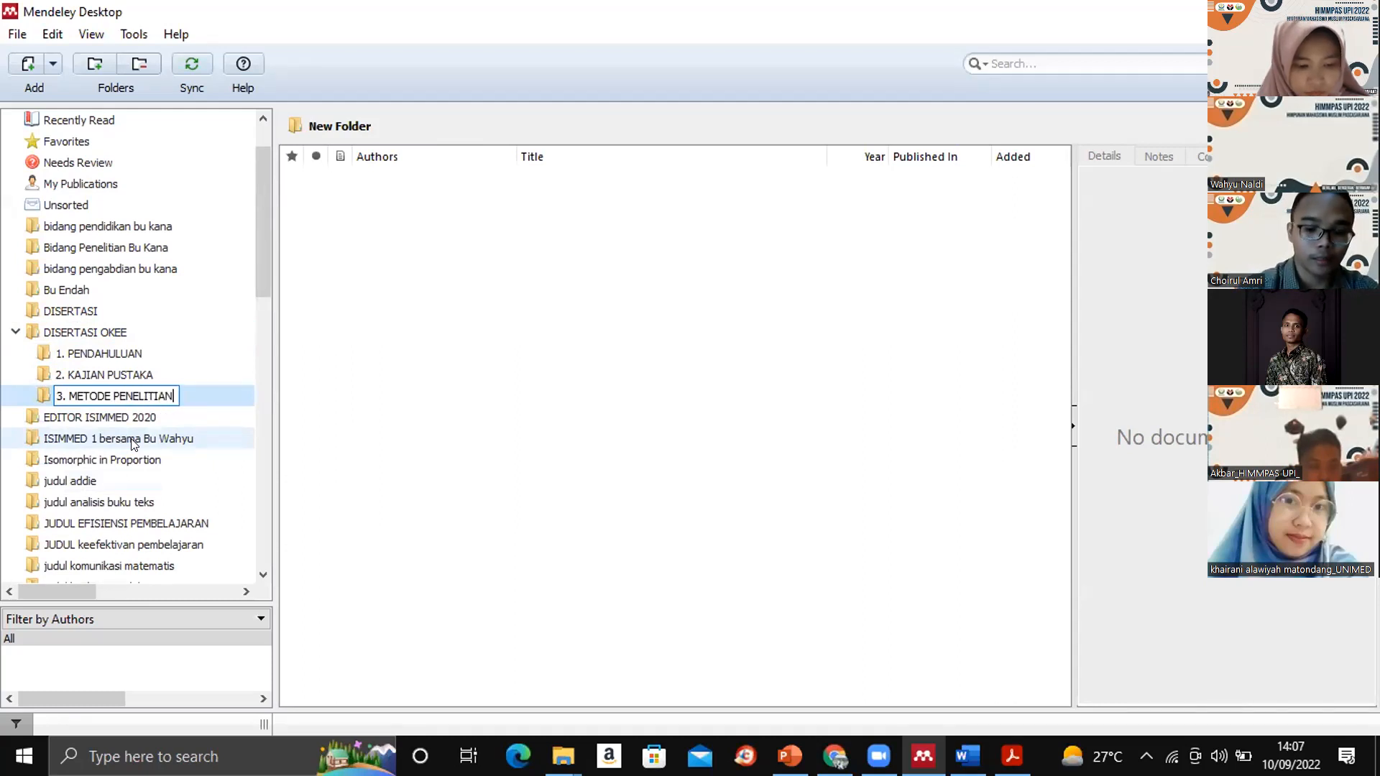
pyautogui.press('Return')
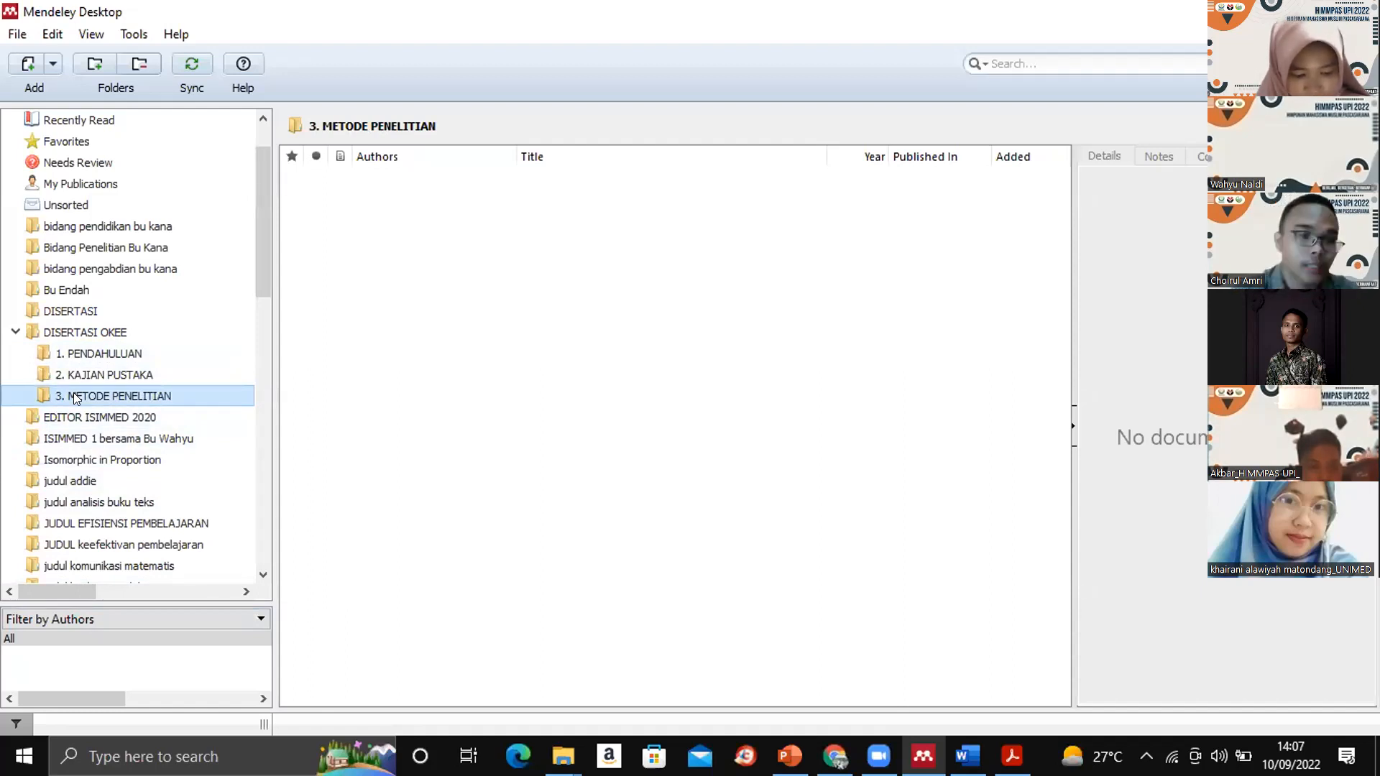
# - Add the PDF file whose name begins with "riXIT33kky7AMpjt" from the Downloads folder to the "1. PENDAHULUAN" subfolder
pyautogui.click(89, 355)
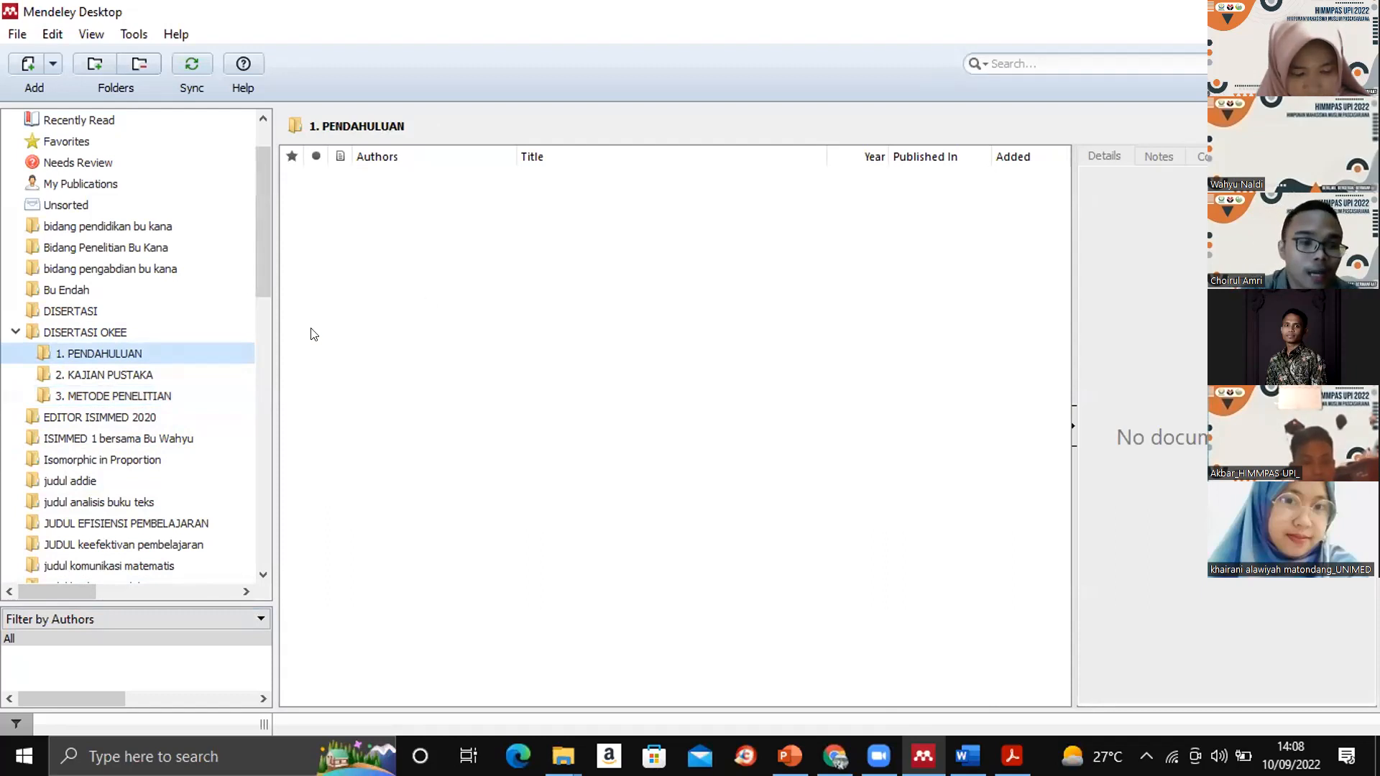
pyautogui.click(137, 349)
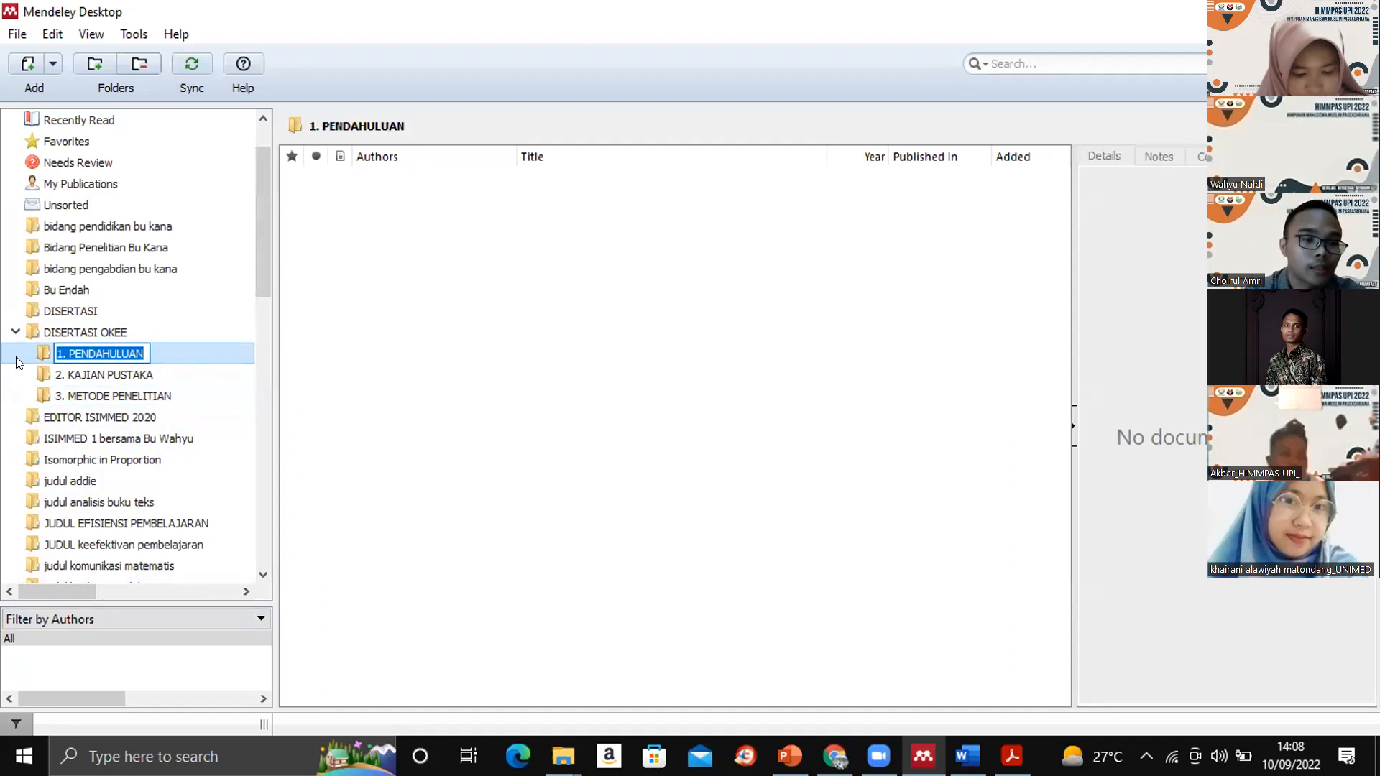
pyautogui.click(425, 410)
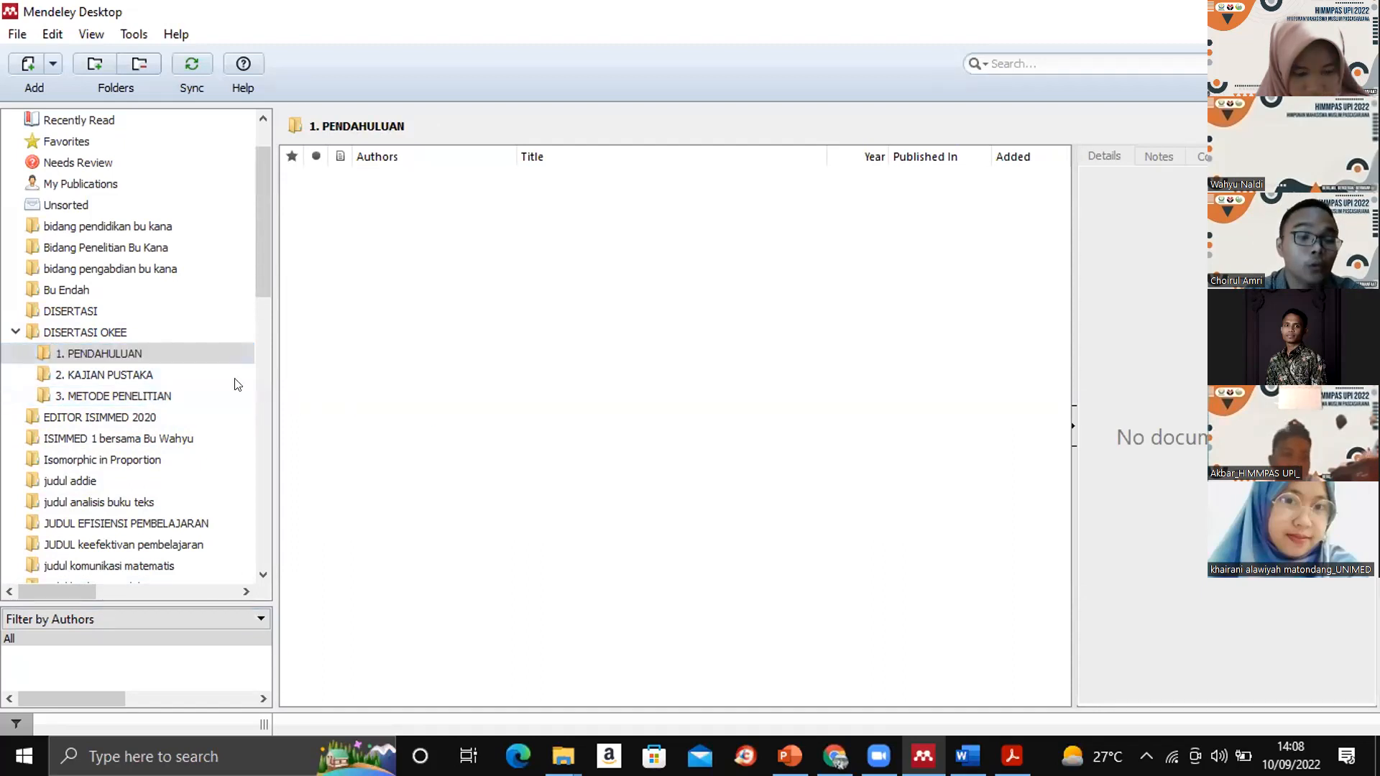
pyautogui.click(153, 352)
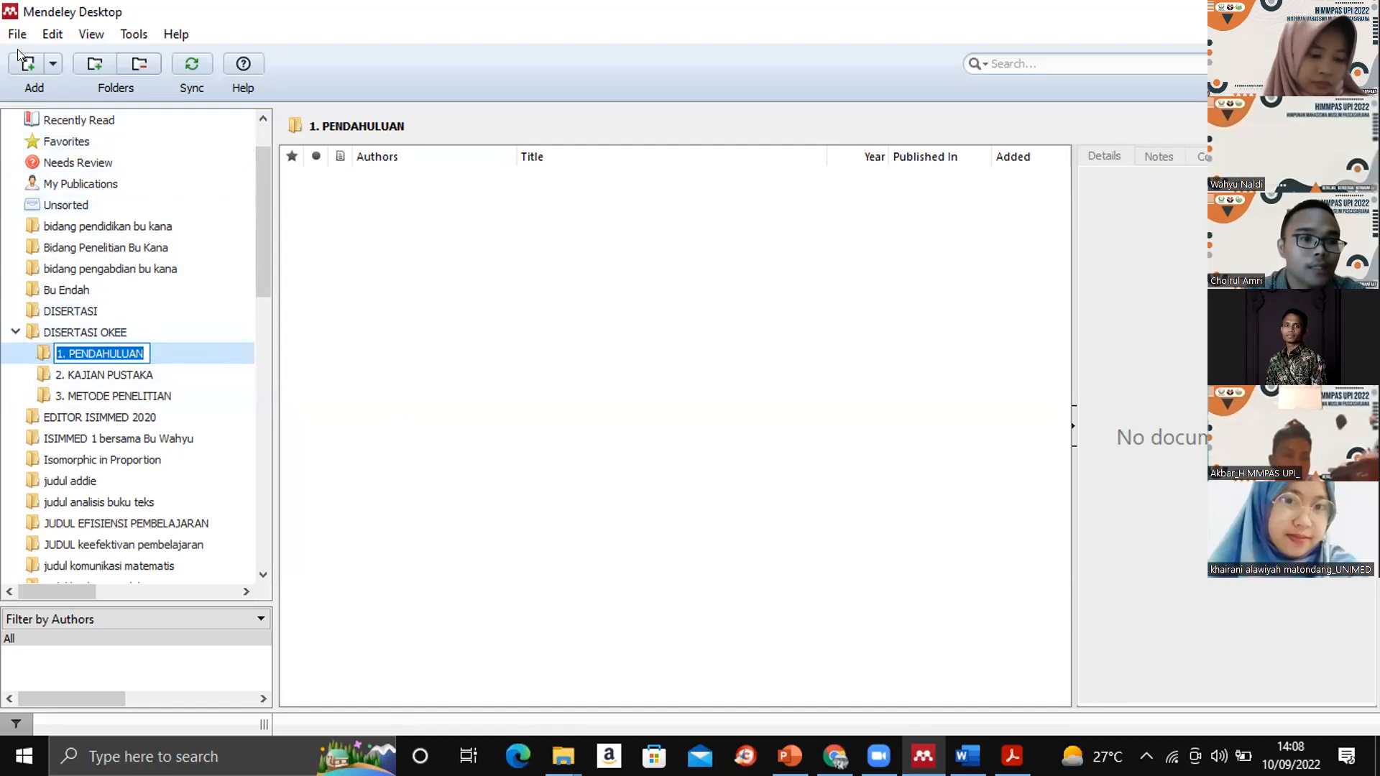
pyautogui.click(50, 65)
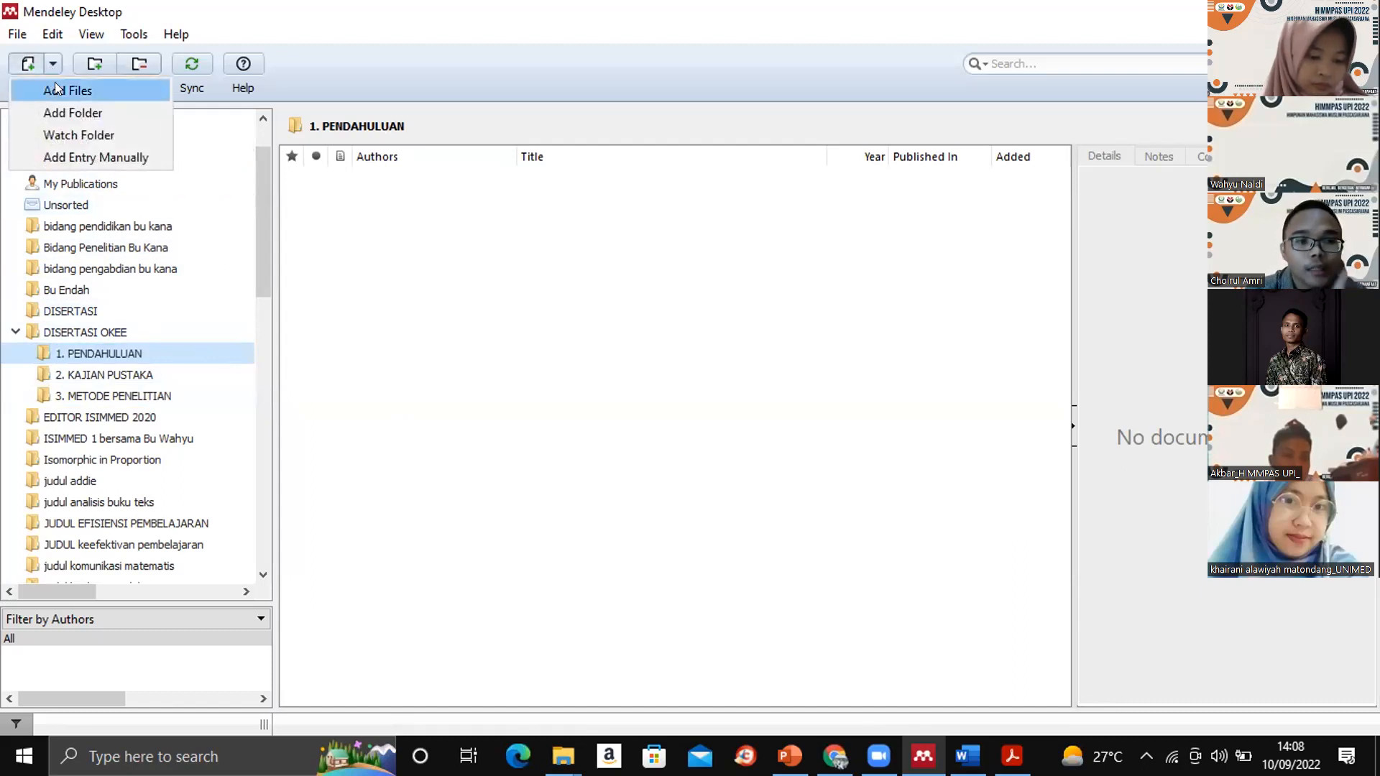
pyautogui.click(59, 92)
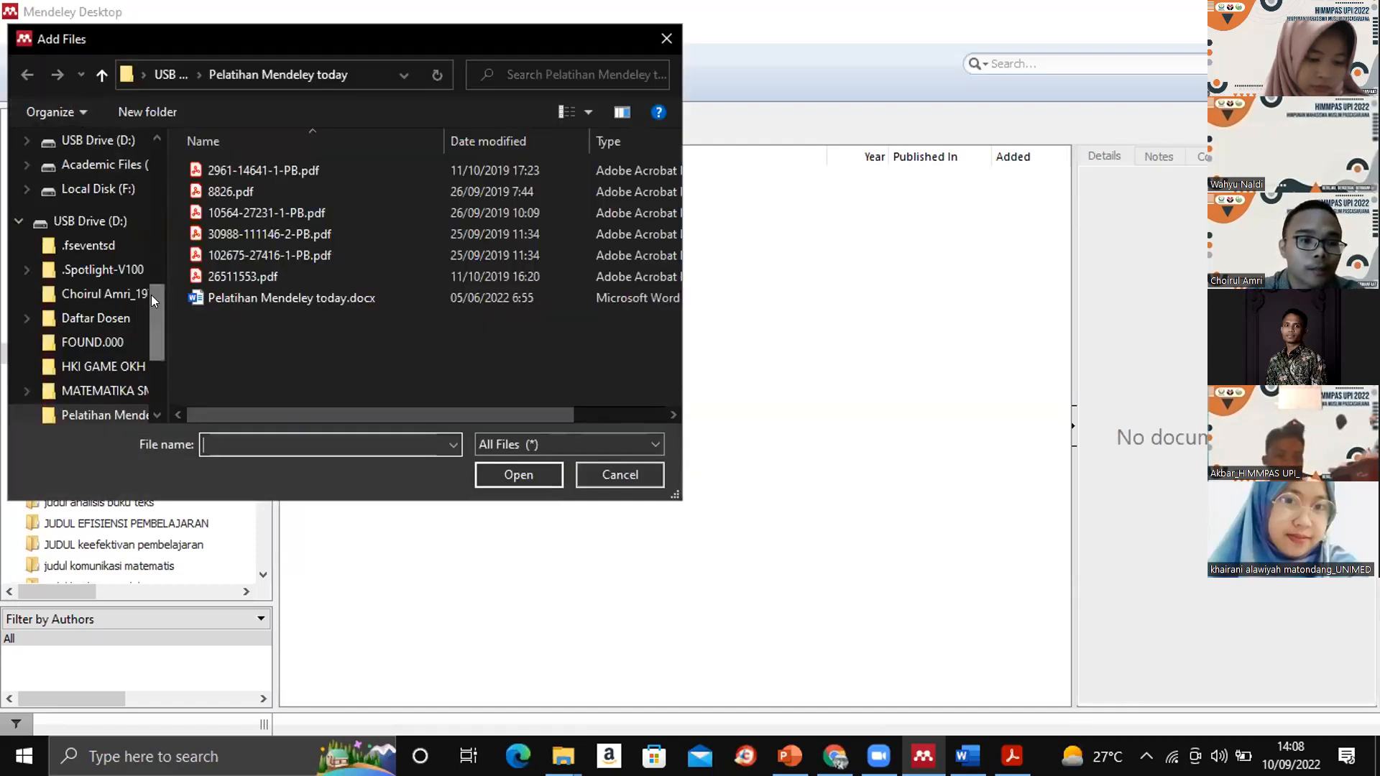
pyautogui.moveTo(149, 297); pyautogui.dragTo(166, 119)
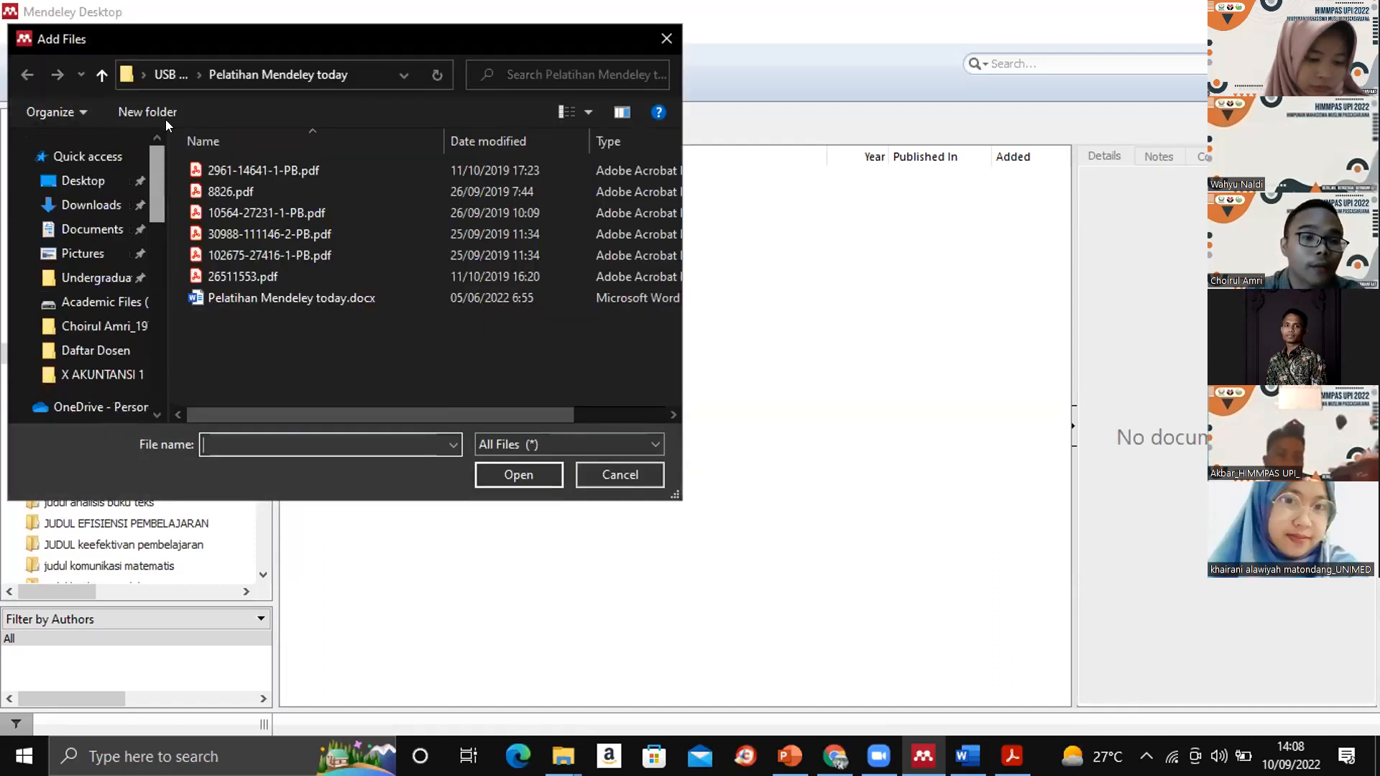
pyautogui.click(76, 207)
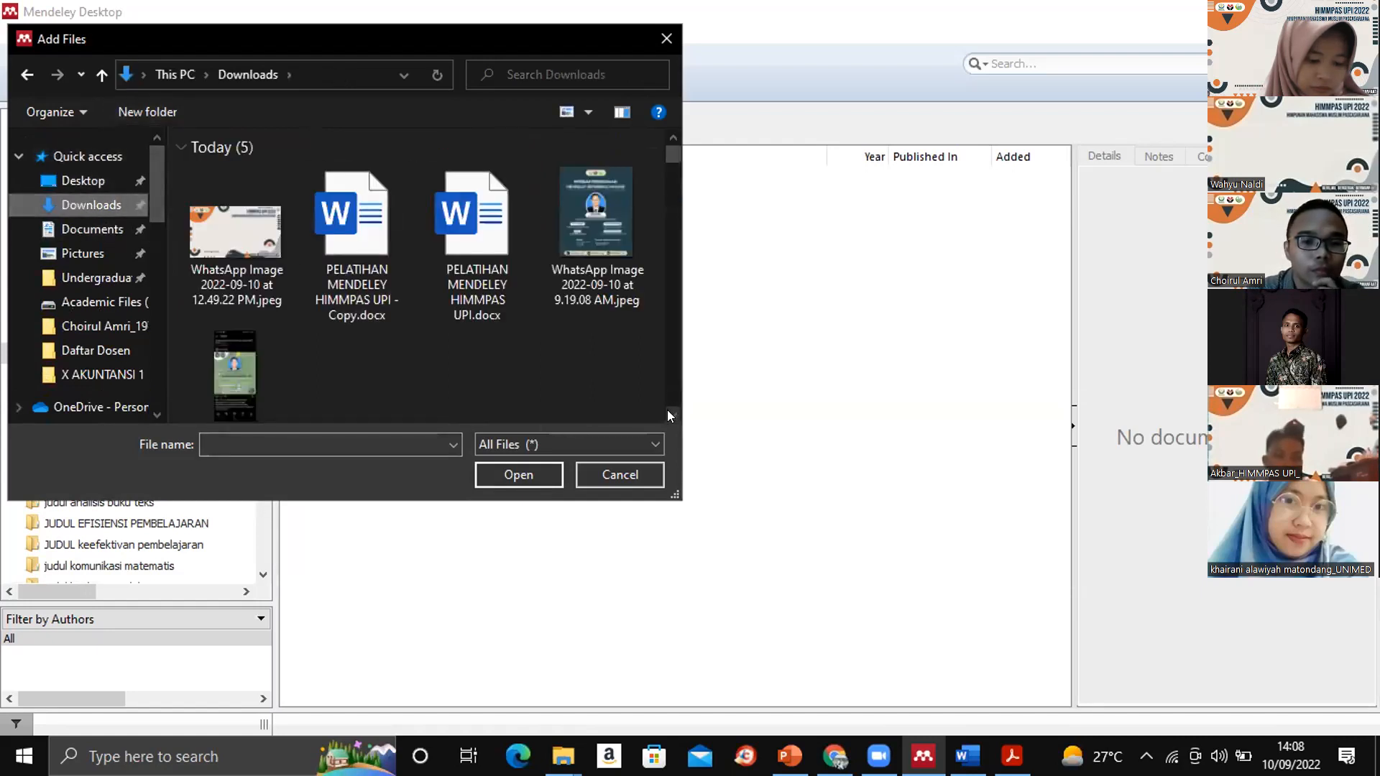
pyautogui.scroll(-1, 667, 410)
pyautogui.scroll(-2, 668, 415)
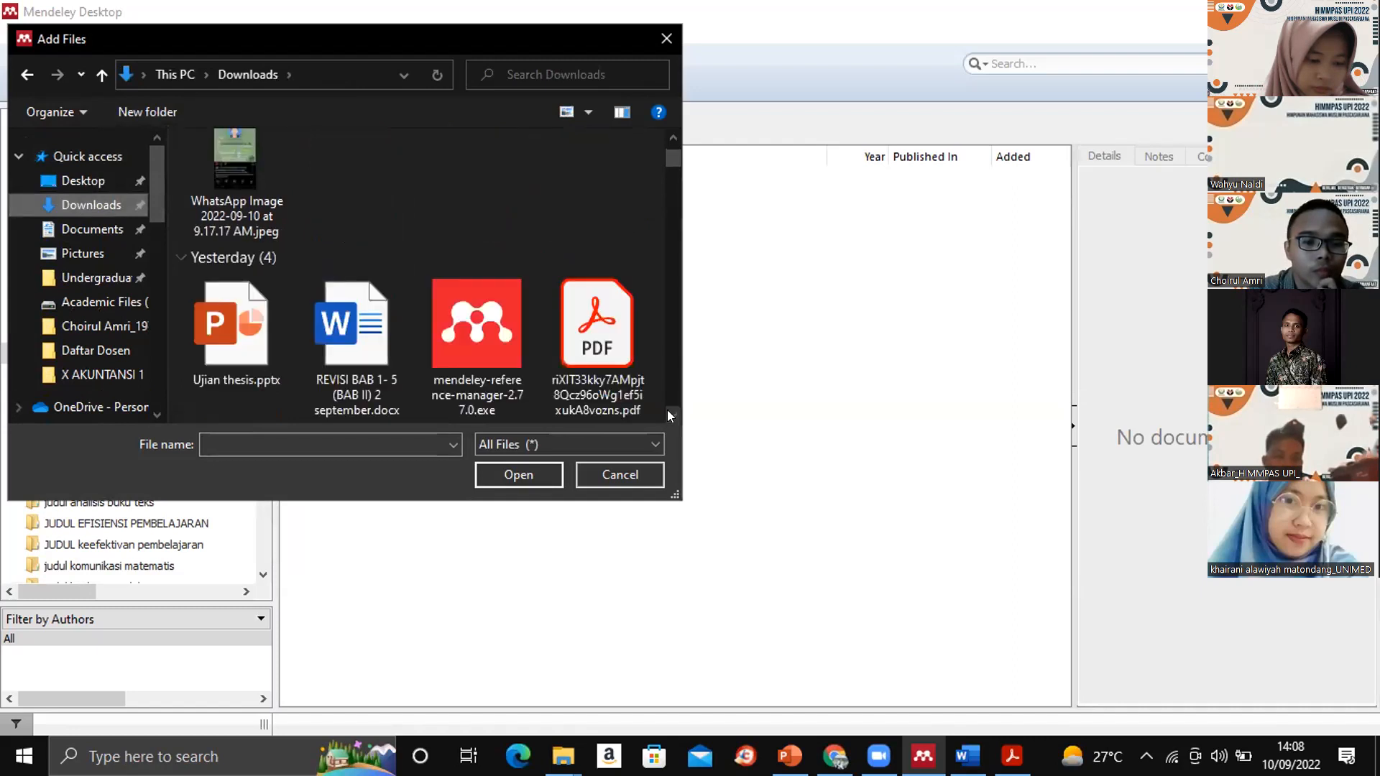
pyautogui.scroll(-3, 666, 410)
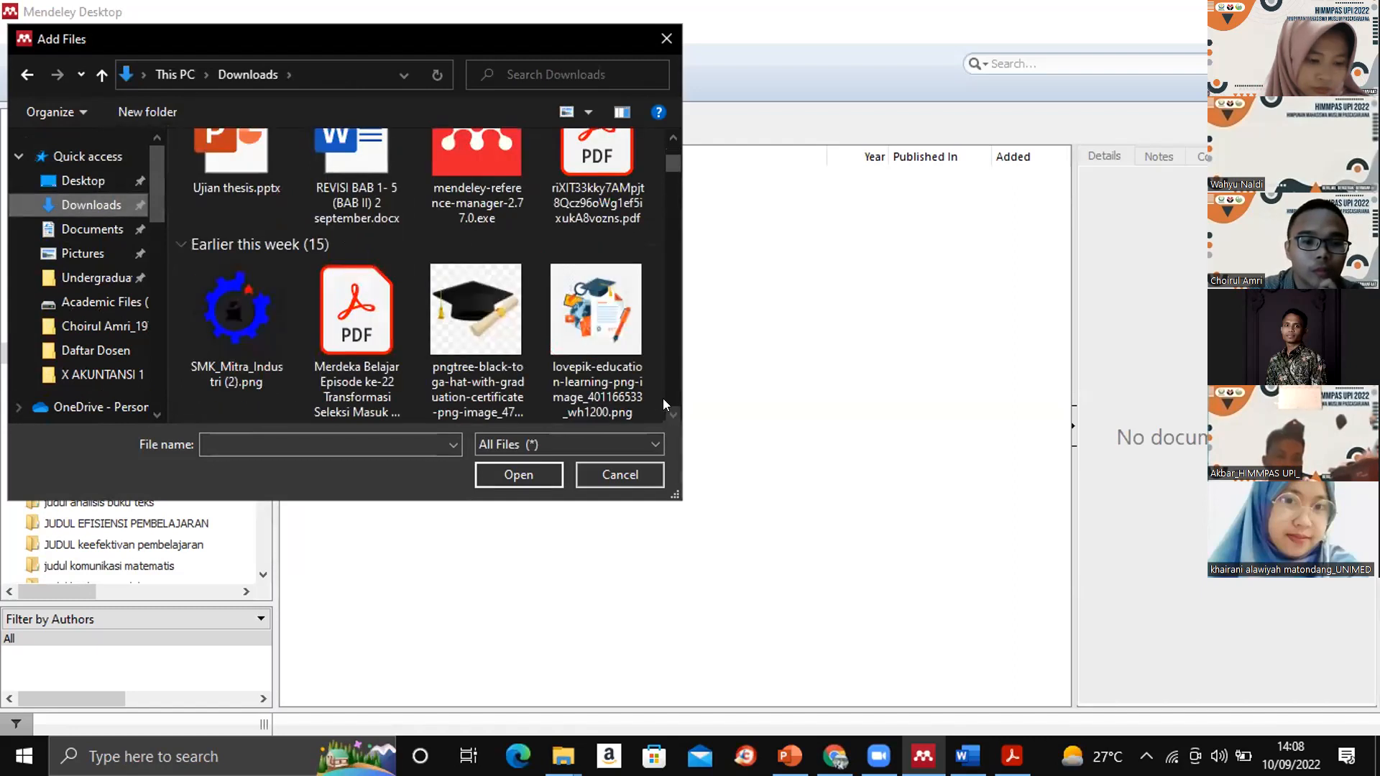
pyautogui.click(556, 194)
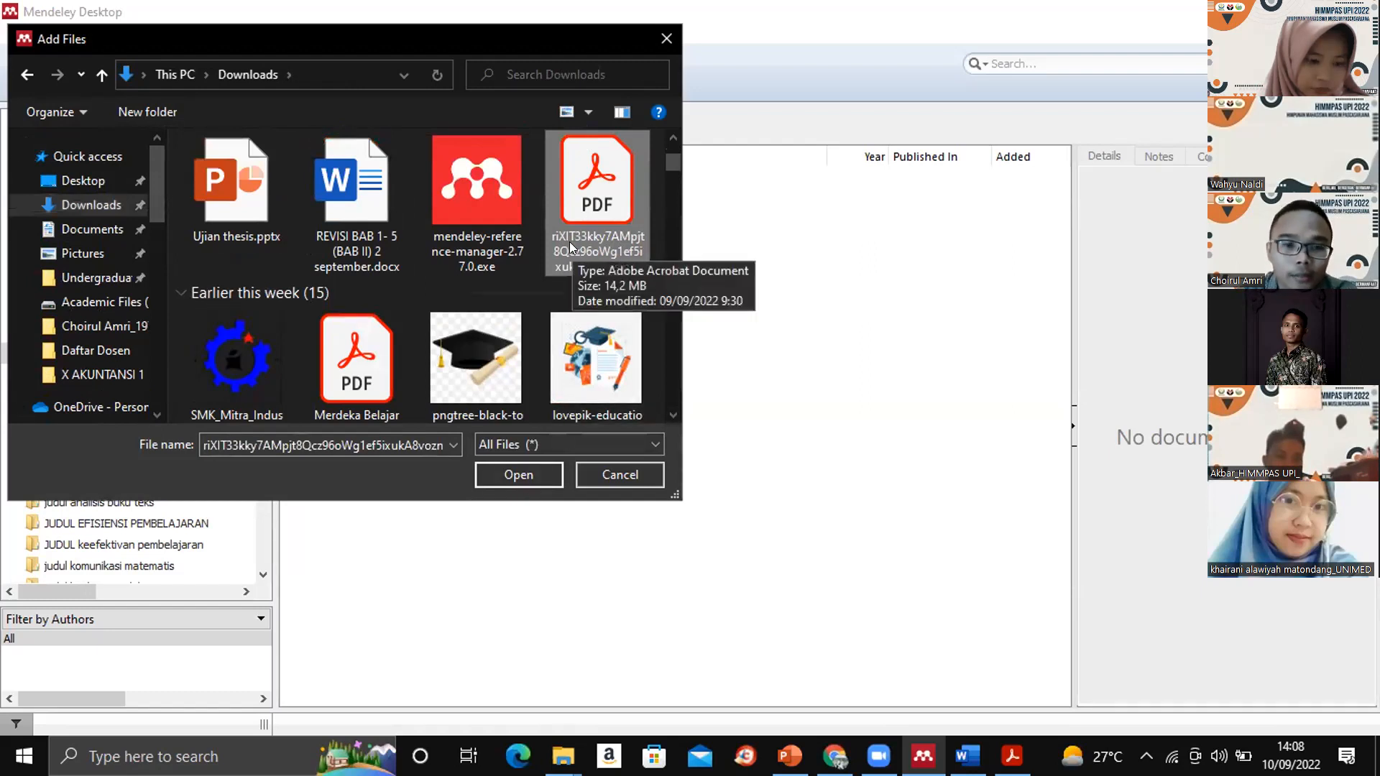
pyautogui.click(502, 474)
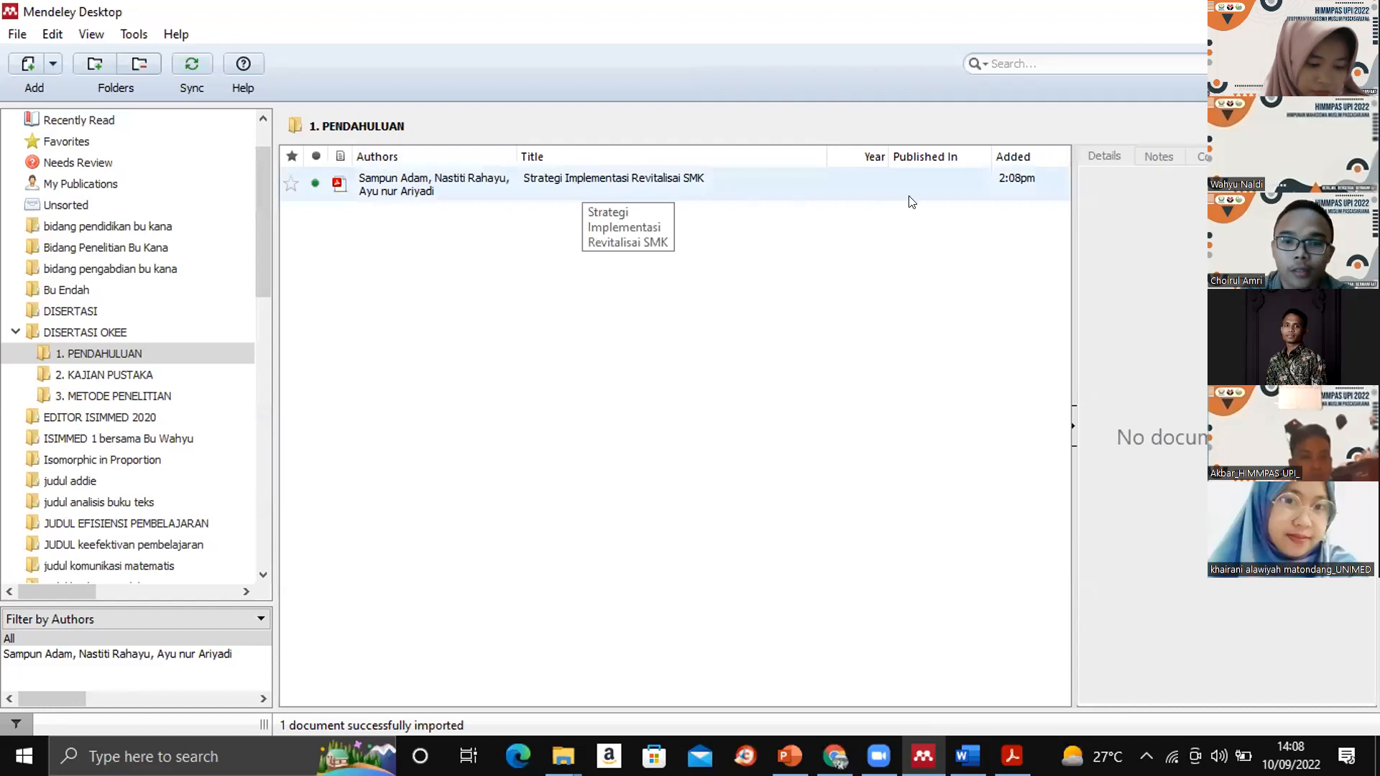
# - Examine the reference details of "Strategi Implementasi Revitalisai SMK" and open its PDF in the built-in reader
pyautogui.click(877, 188)
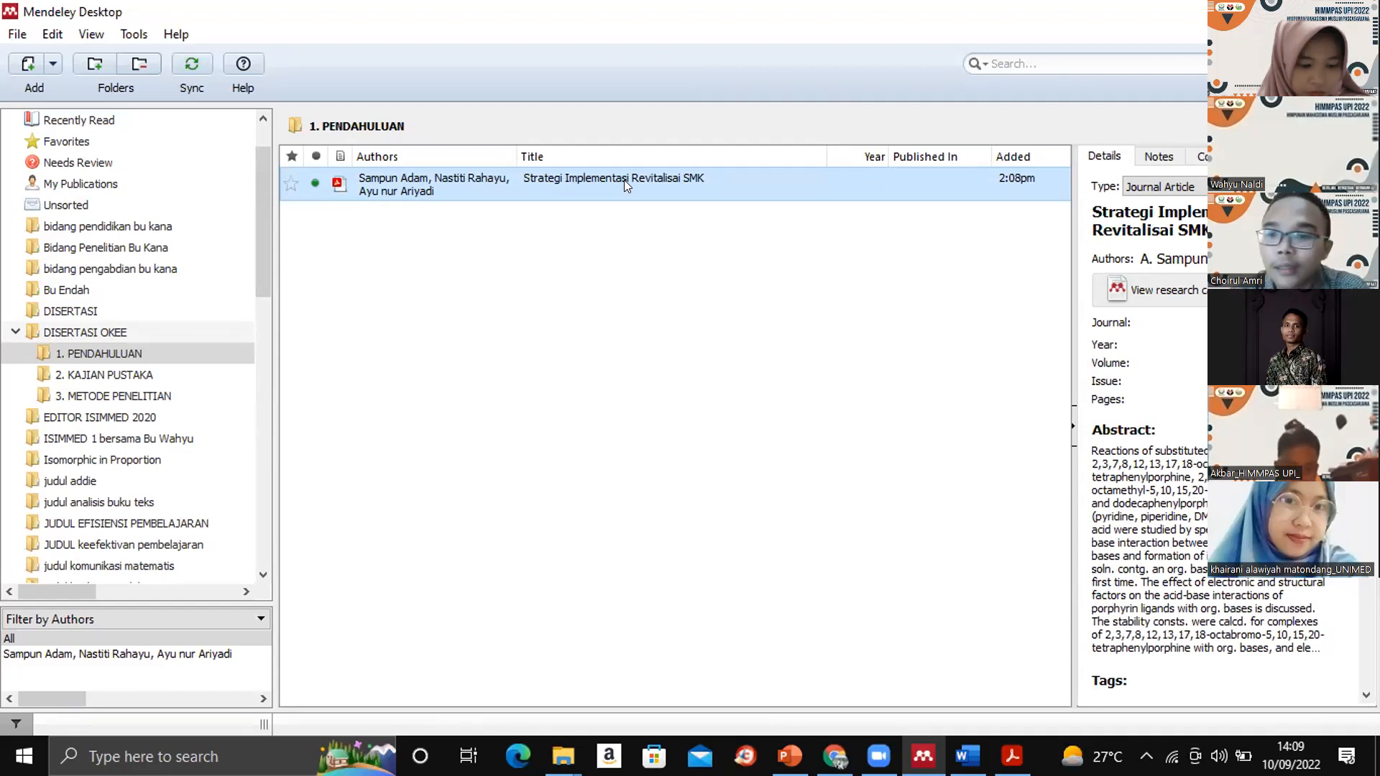
pyautogui.click(1157, 339)
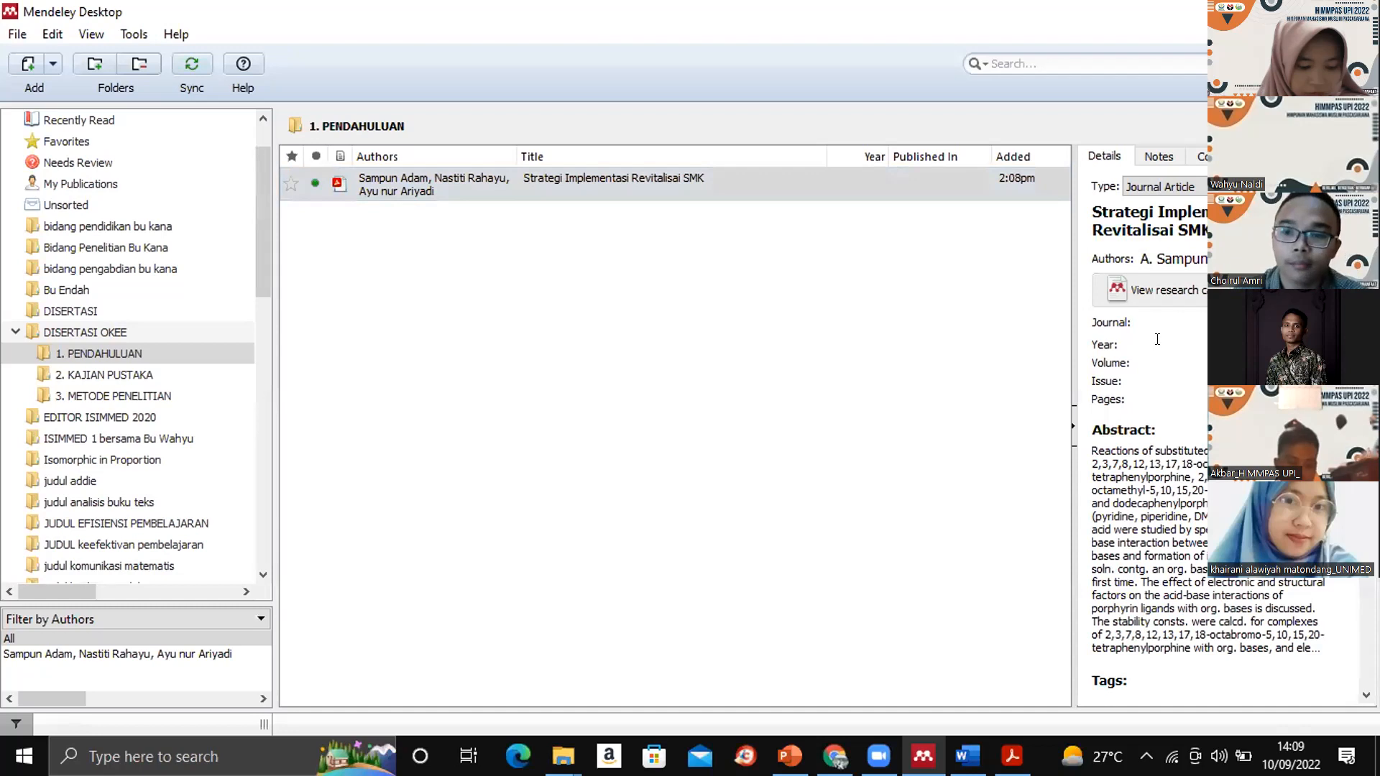
pyautogui.click(696, 199)
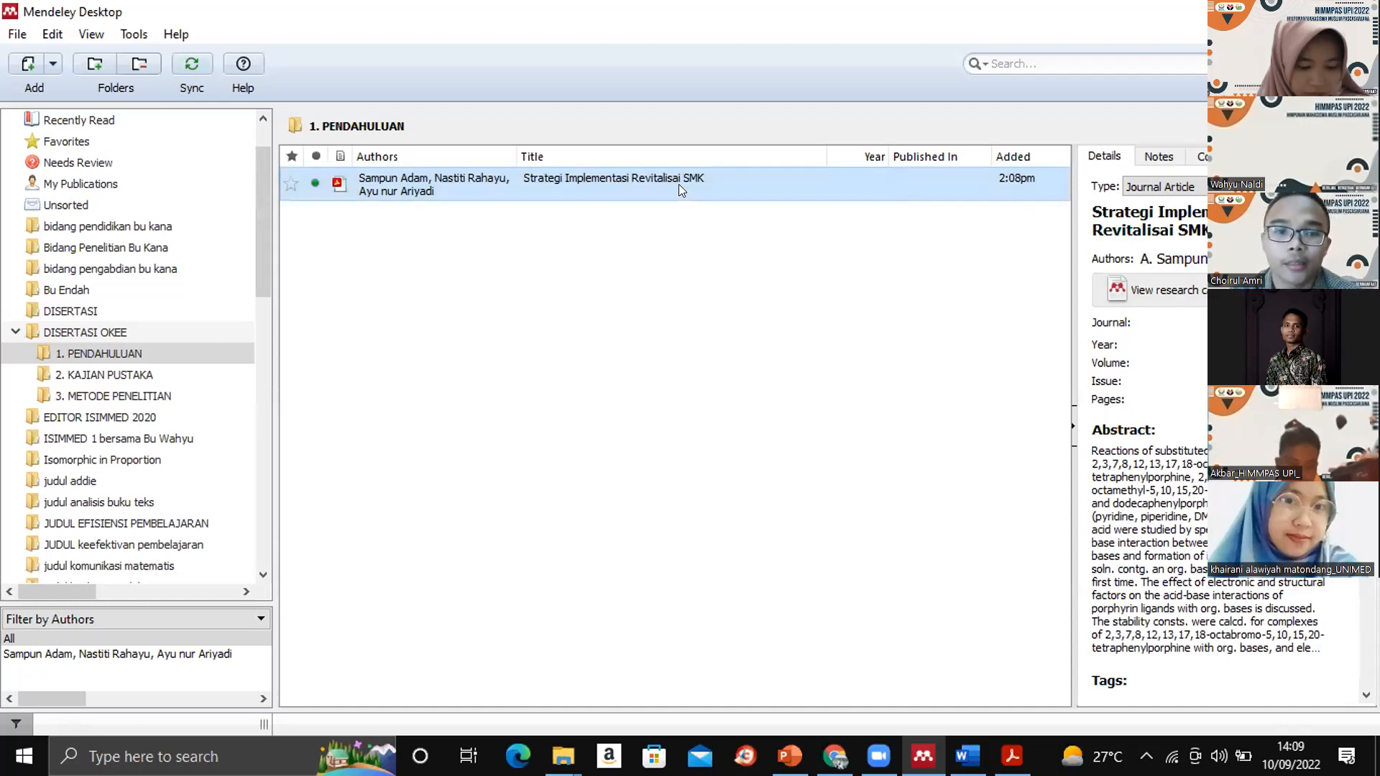
pyautogui.doubleClick(678, 184)
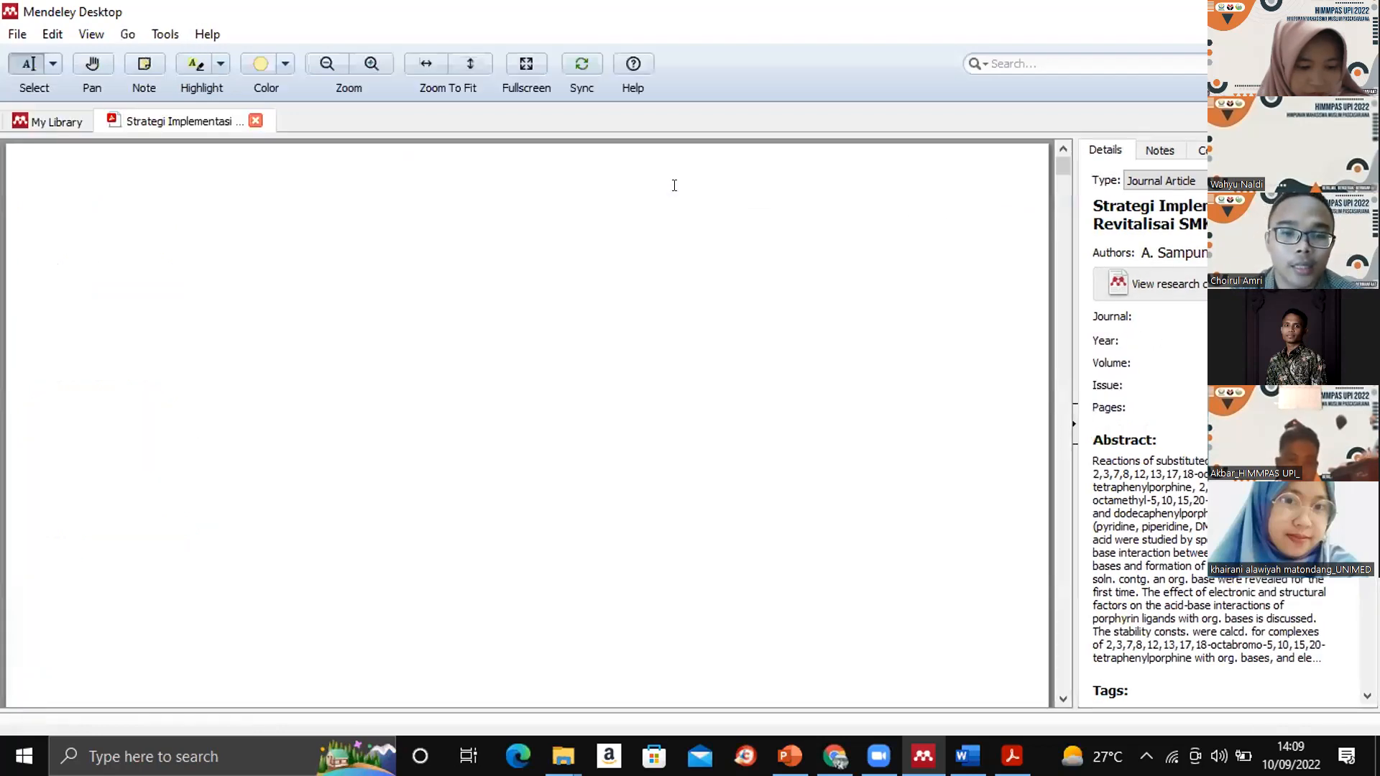
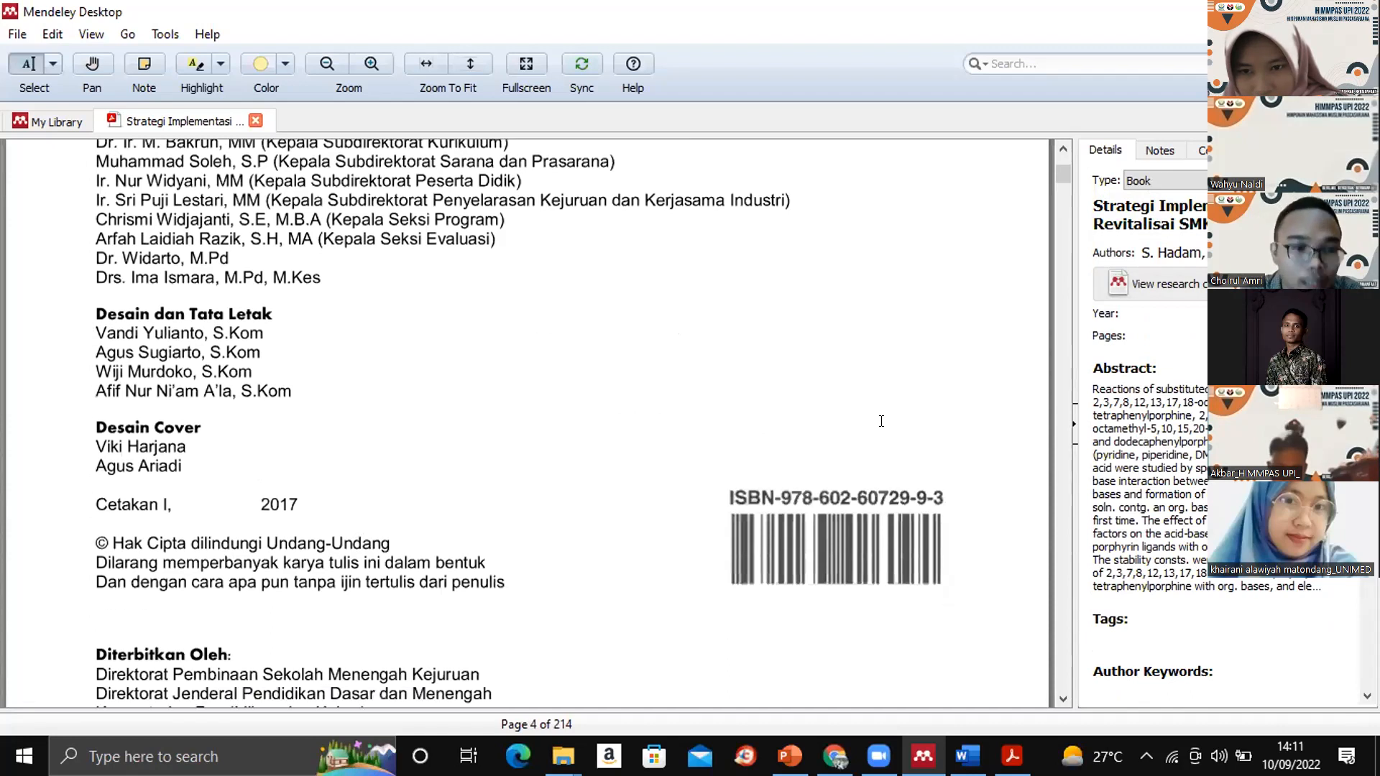
pyautogui.scroll(-1, 880, 421)
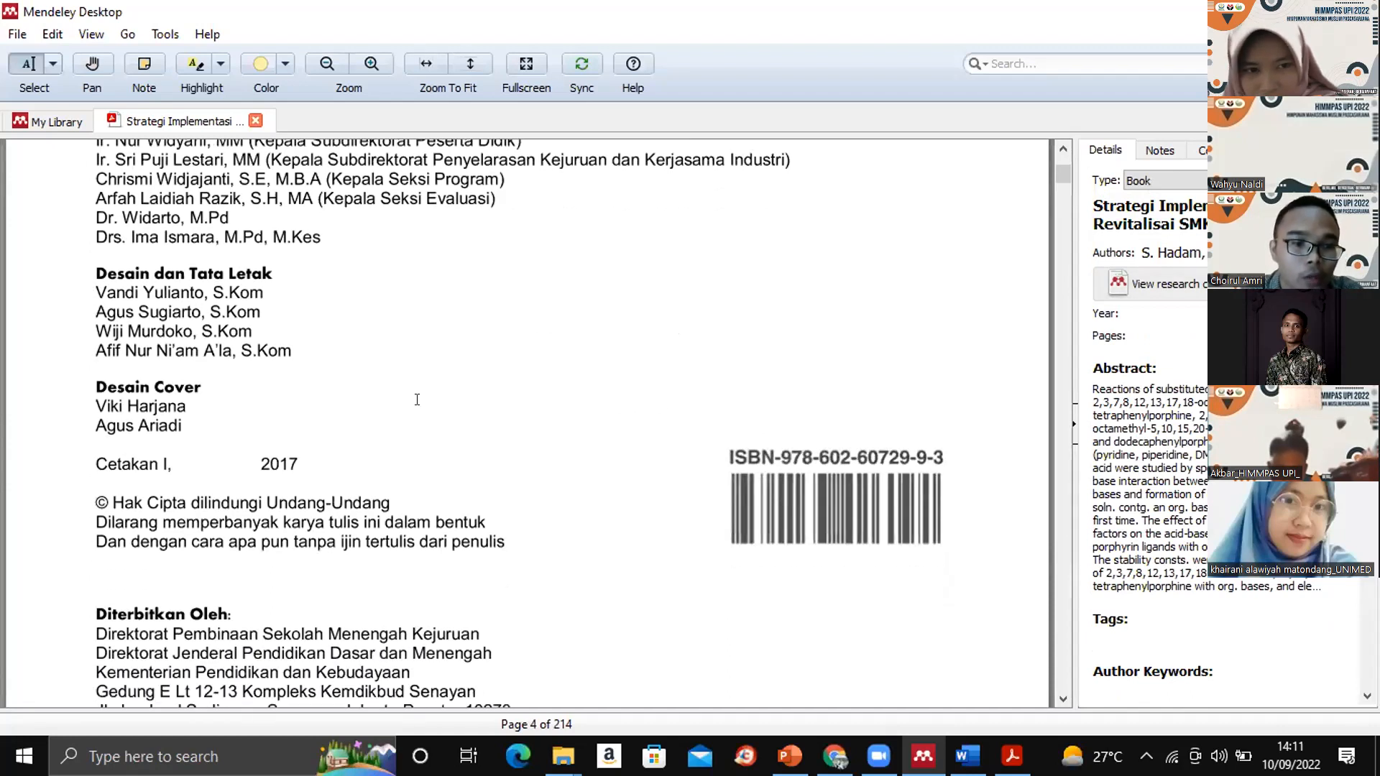
# - Set the reference's year to 2017, matching the "Cetakan I" line on page 4 of the PDF
pyautogui.click(1163, 314)
pyautogui.write('2017')
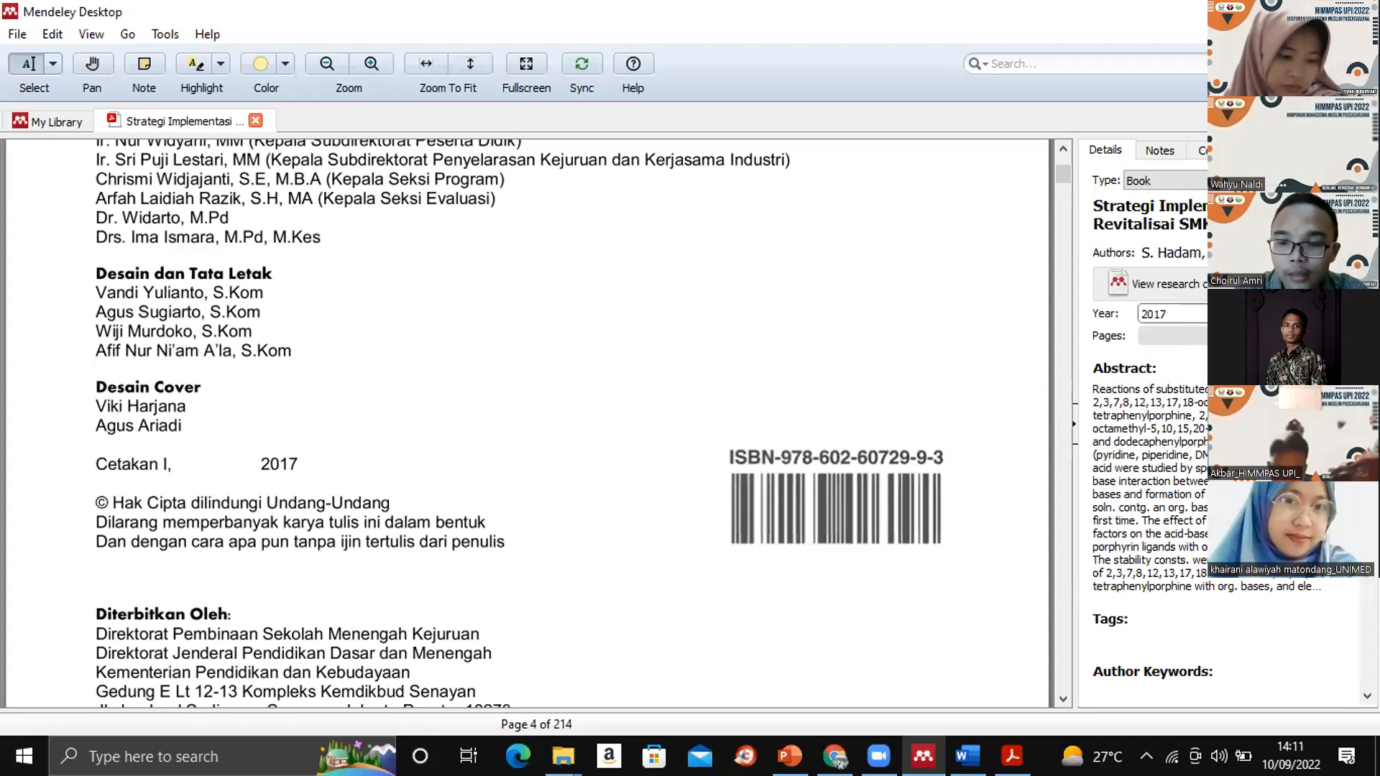
# - Set the city to Jakarta and the edition to 1 in the book's reference details
pyautogui.scroll(-2, 1158, 241)
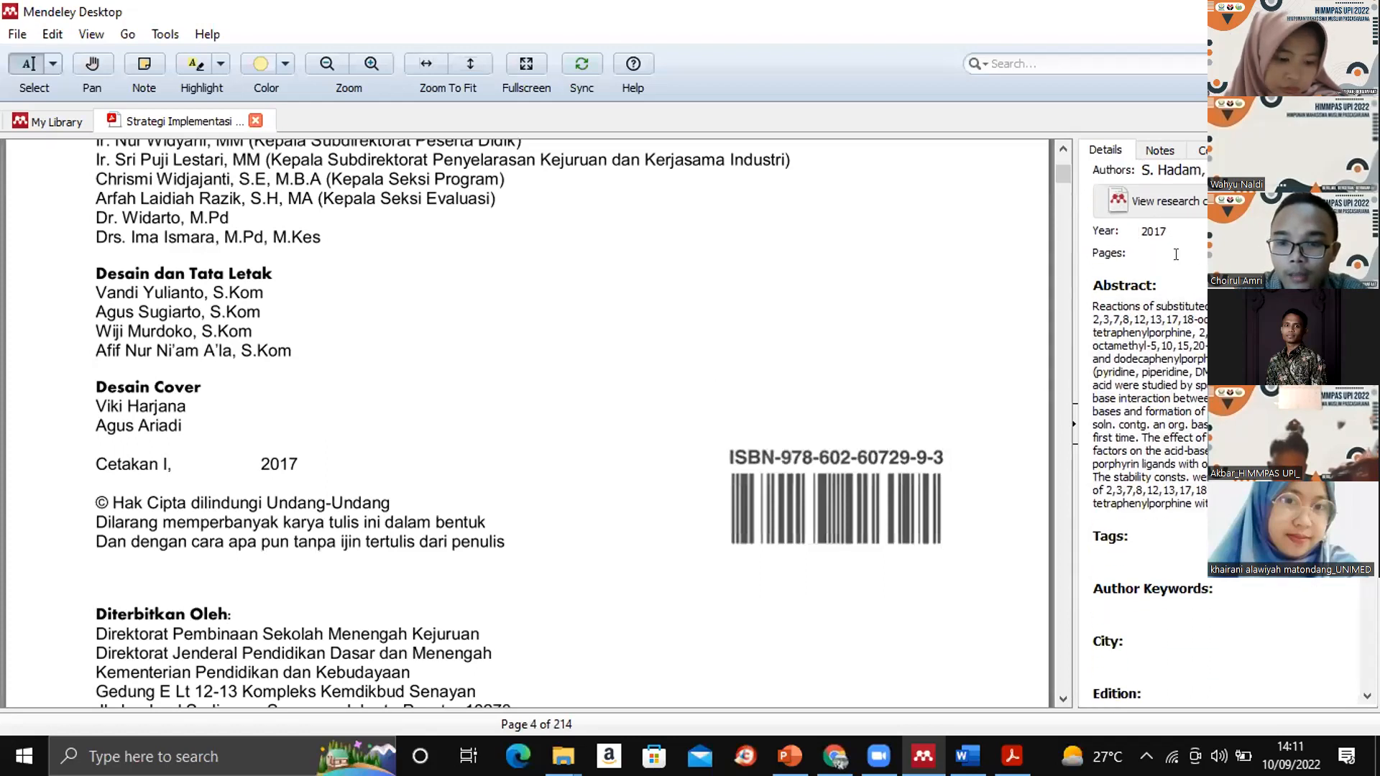
pyautogui.click(1185, 253)
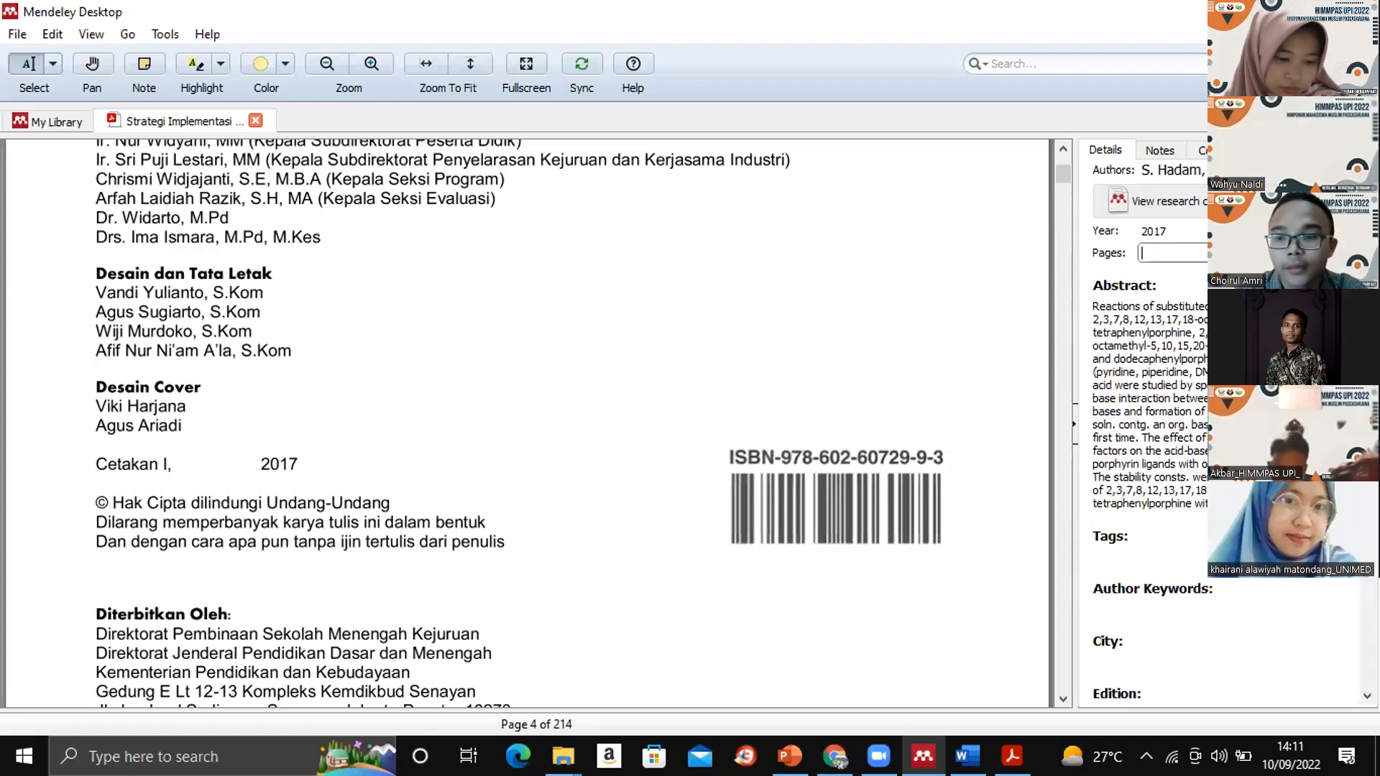
pyautogui.scroll(-1, 1186, 253)
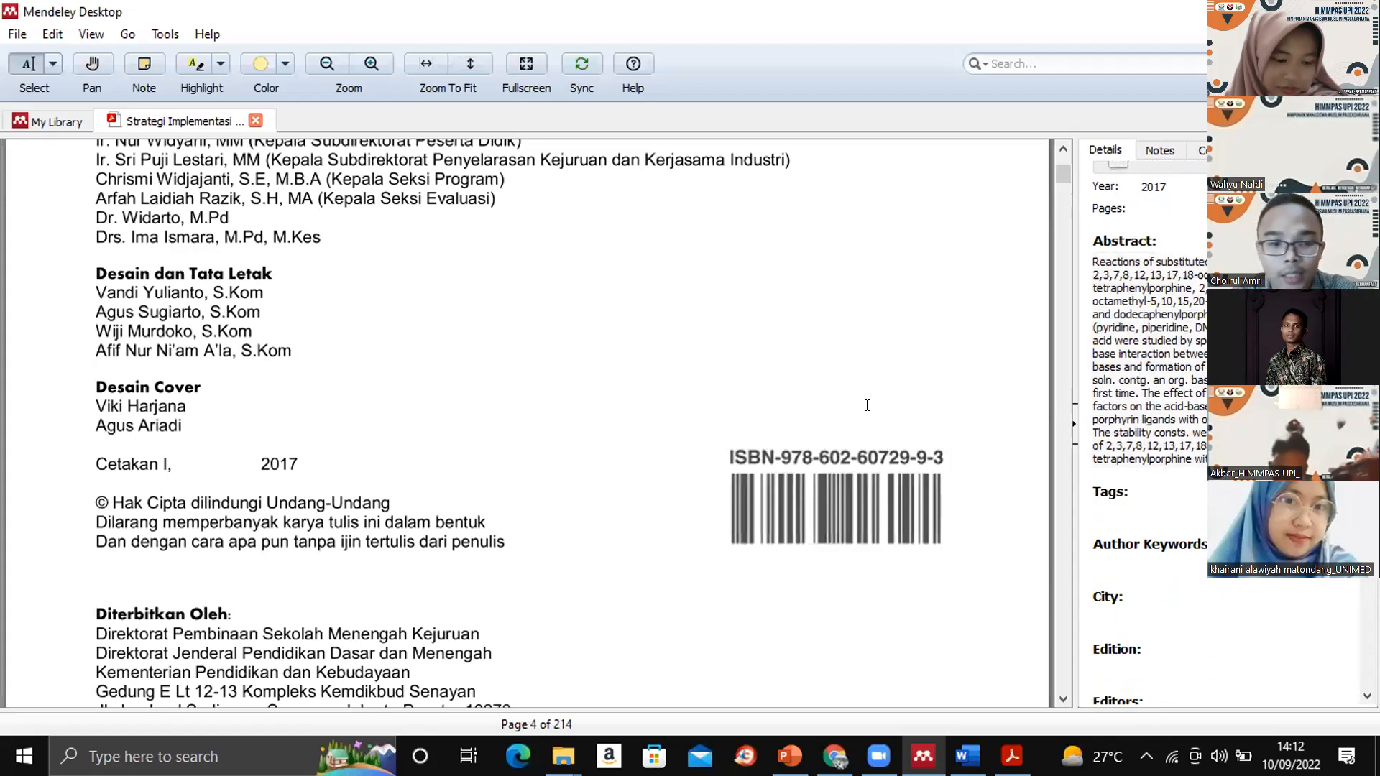
pyautogui.click(1152, 401)
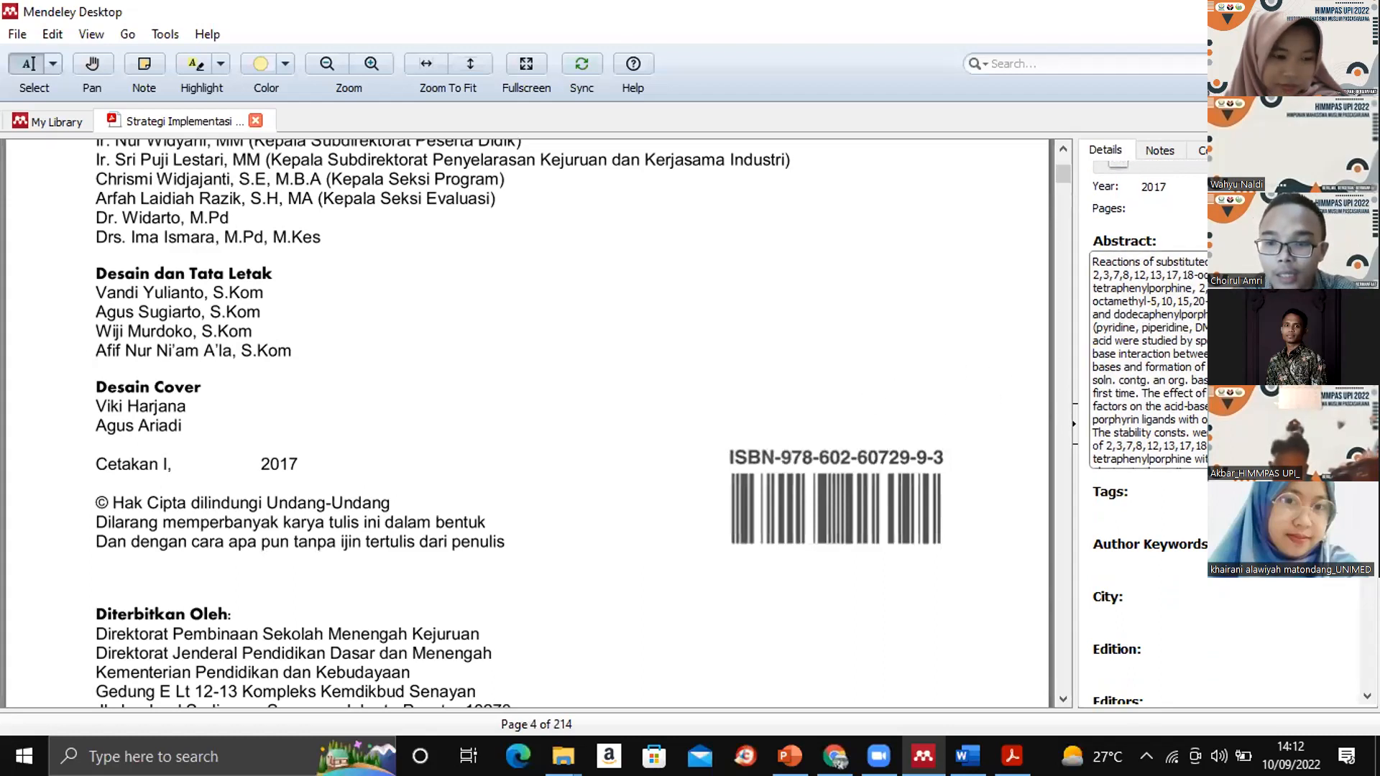
pyautogui.scroll(-4, 1176, 429)
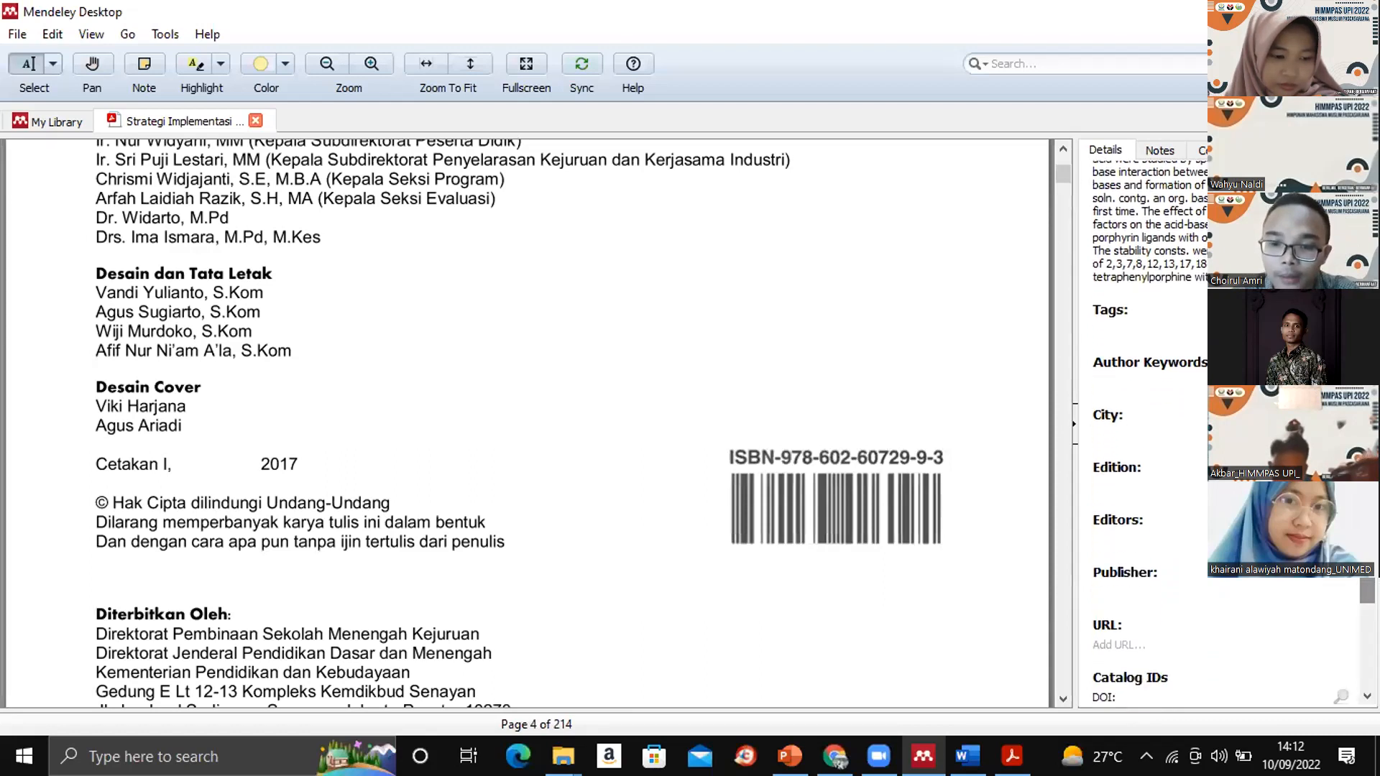
pyautogui.click(1175, 429)
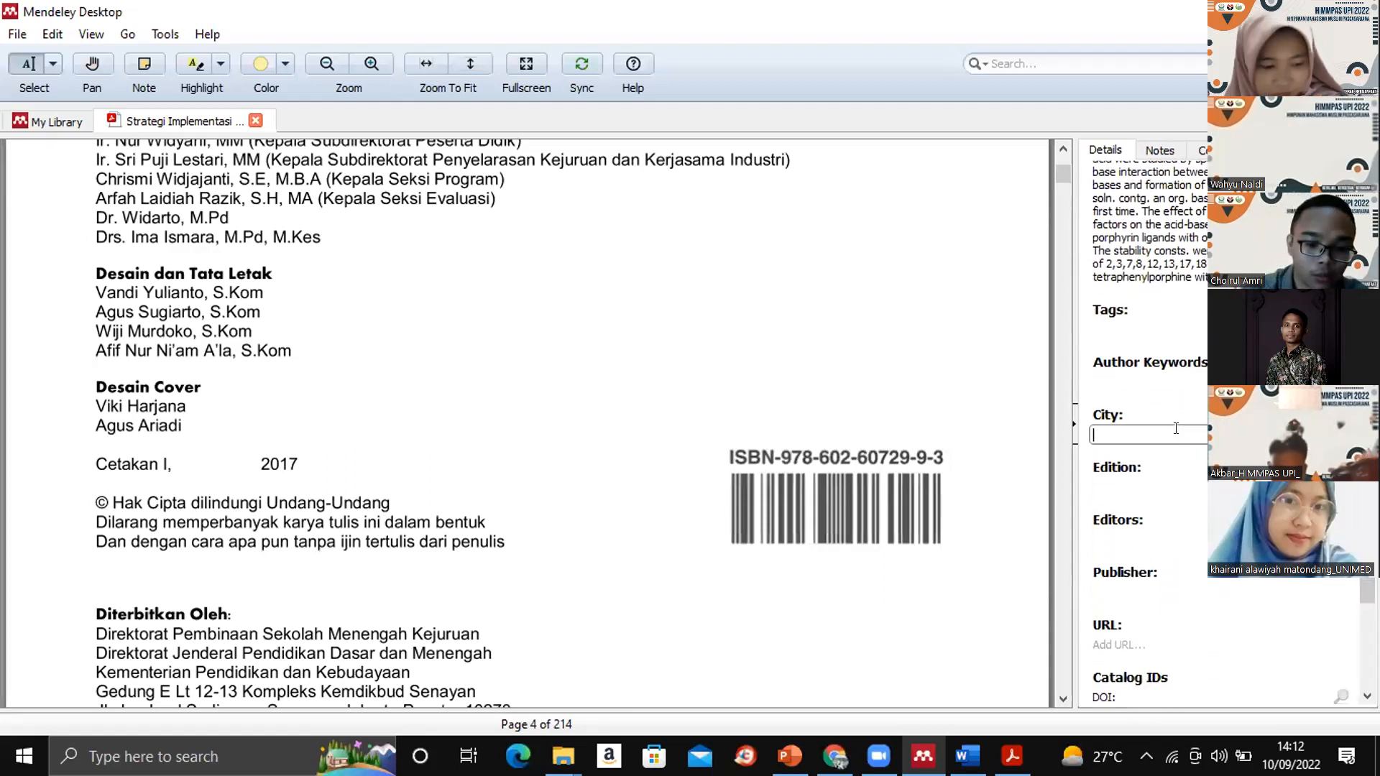
pyautogui.write('J')
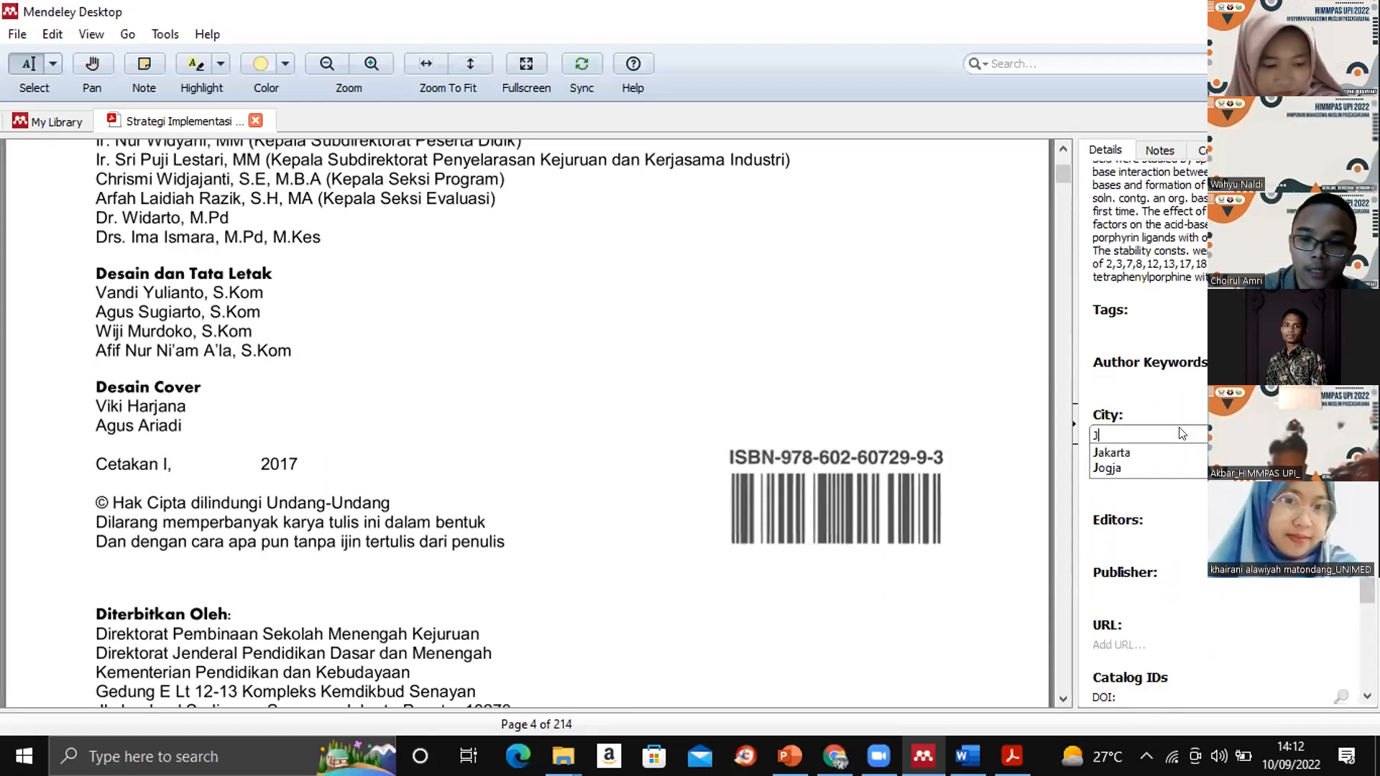
pyautogui.click(1116, 452)
pyautogui.click(1154, 471)
pyautogui.write('1')
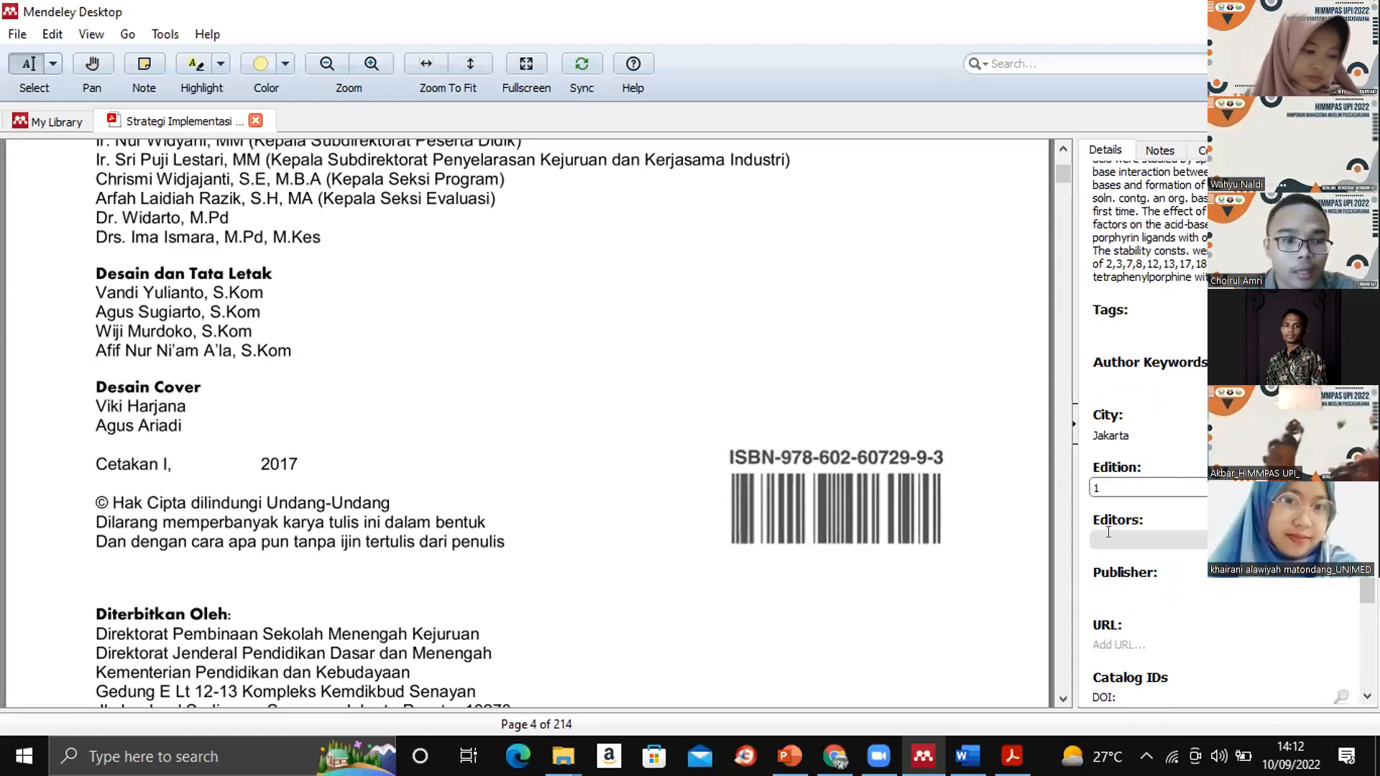
pyautogui.click(1108, 536)
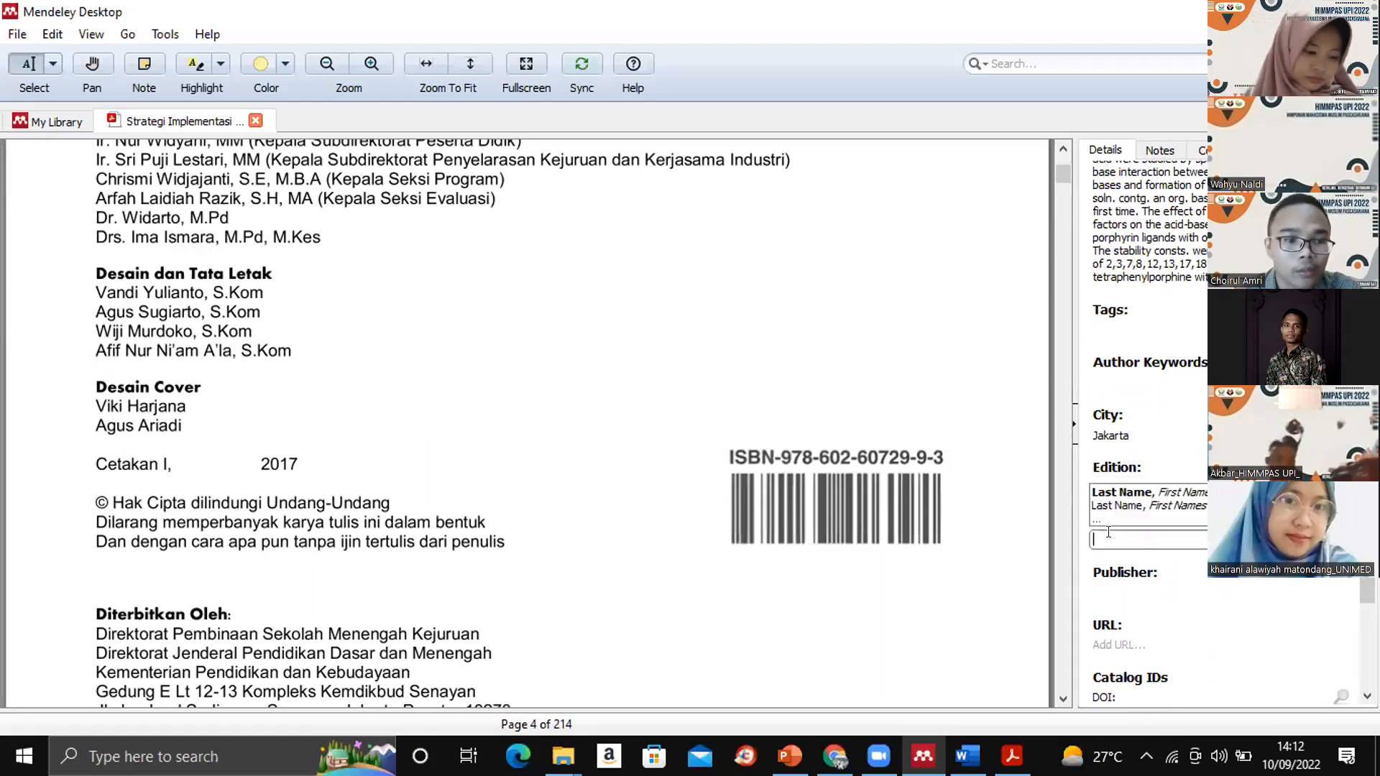
pyautogui.click(1062, 149)
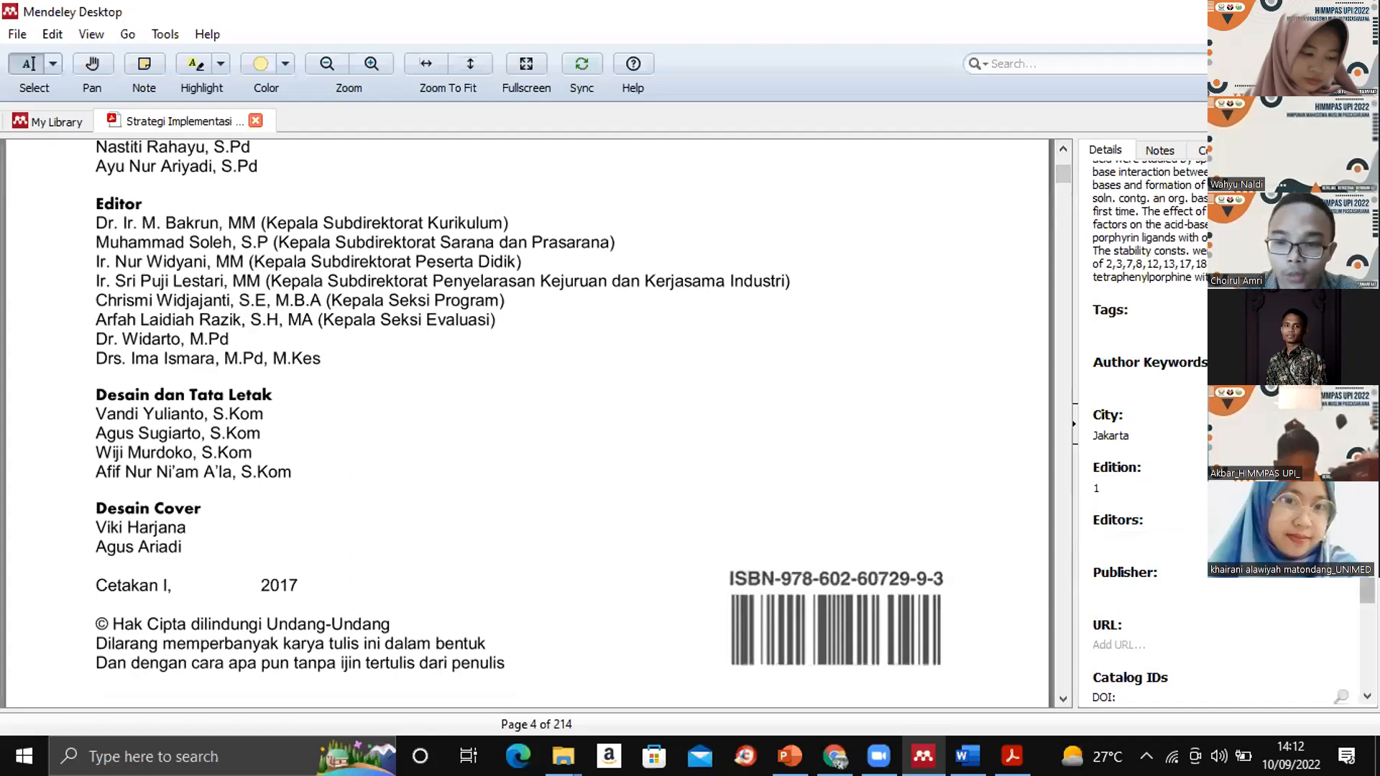
# - Copy the three lines from "Direktorat Pembinaan Sekolah Menengah Kejuruan" to "Kementerian Pendidikan dan Kebudayaan" on page 4 into the reference's publisher
pyautogui.scroll(-5, 1365, 590)
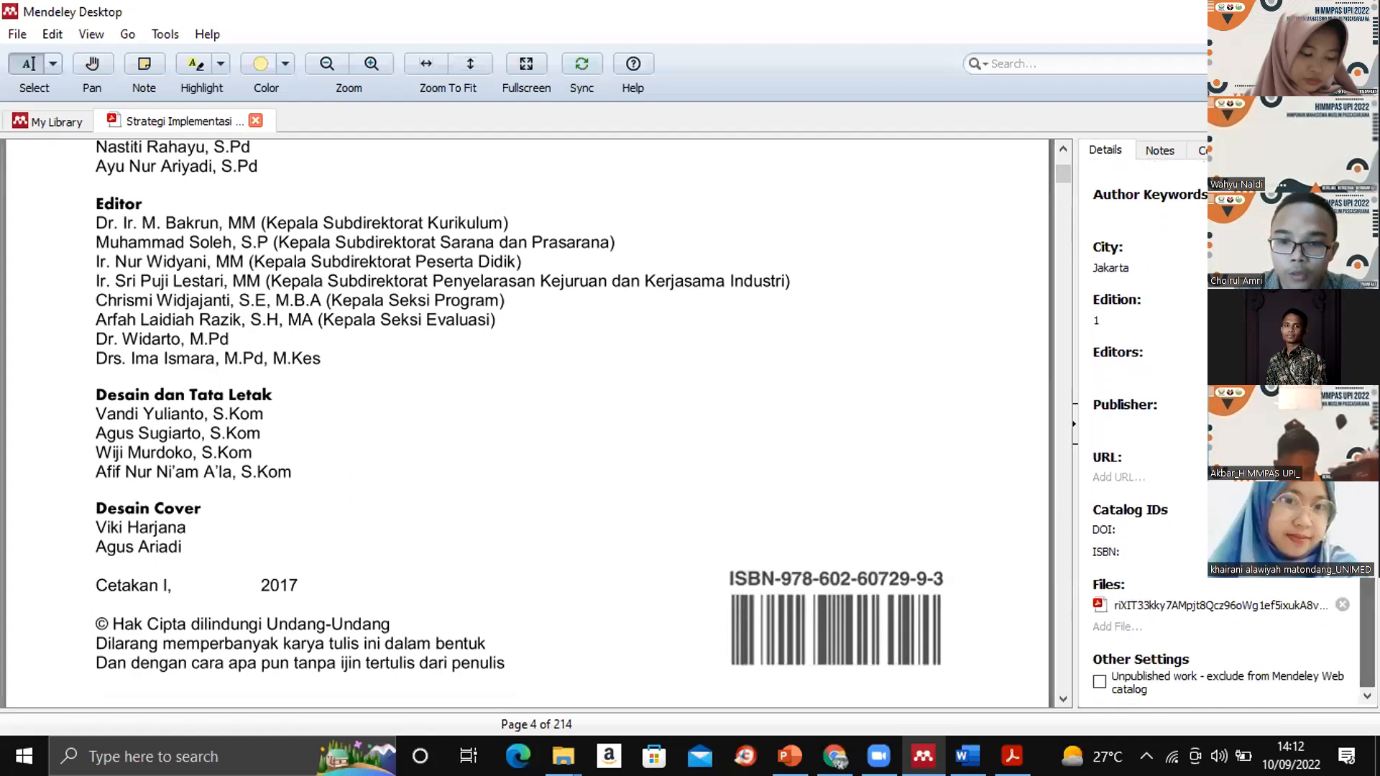
pyautogui.click(1112, 419)
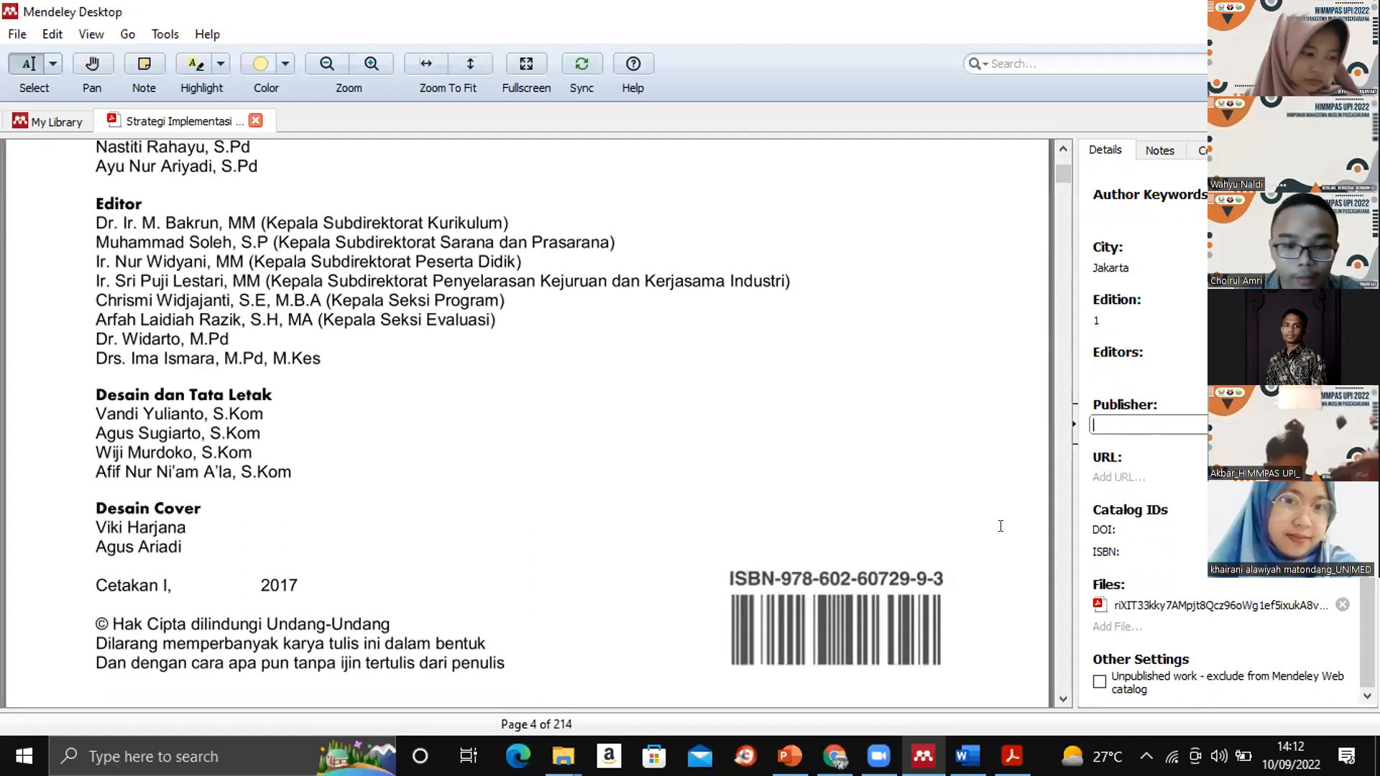
pyautogui.click(1000, 526)
pyautogui.scroll(-2, 988, 496)
pyautogui.scroll(-4, 980, 467)
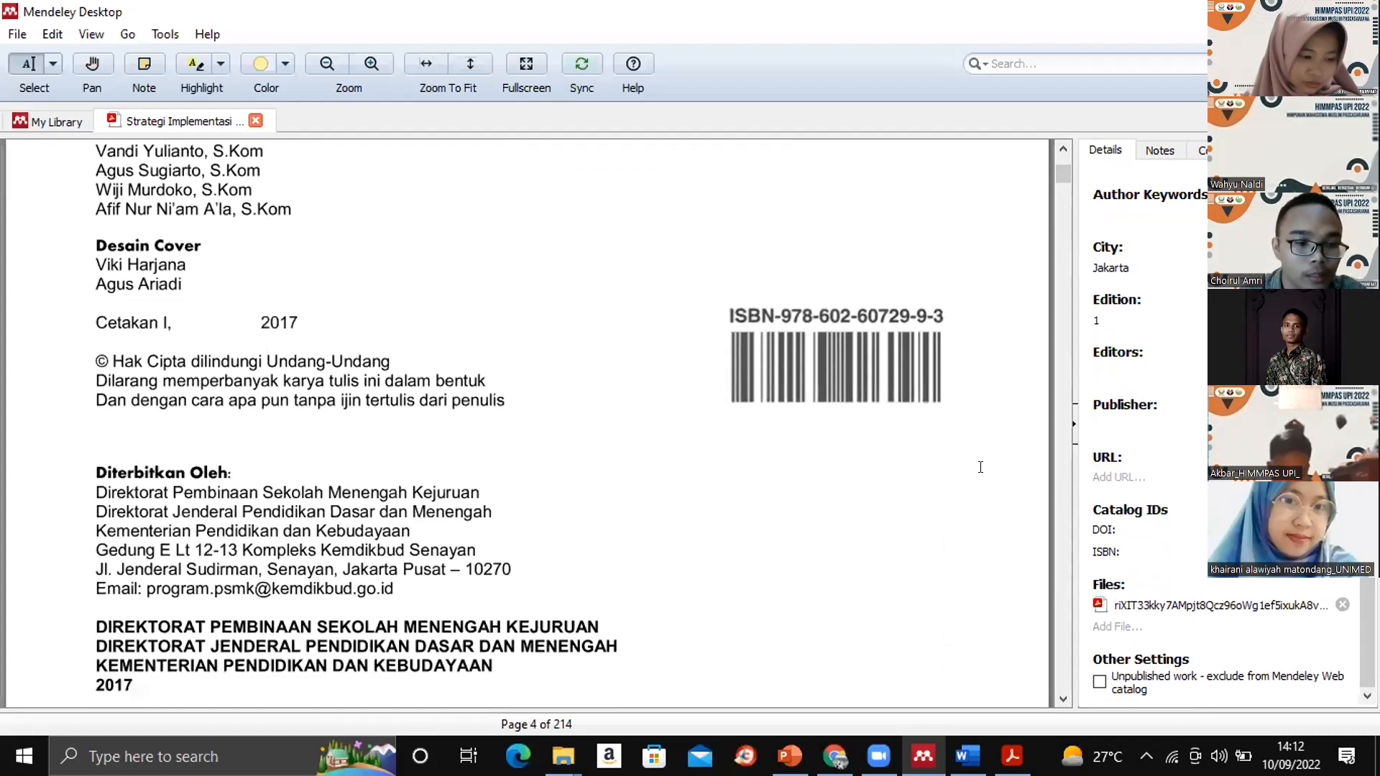
pyautogui.moveTo(93, 485); pyautogui.dragTo(398, 528)
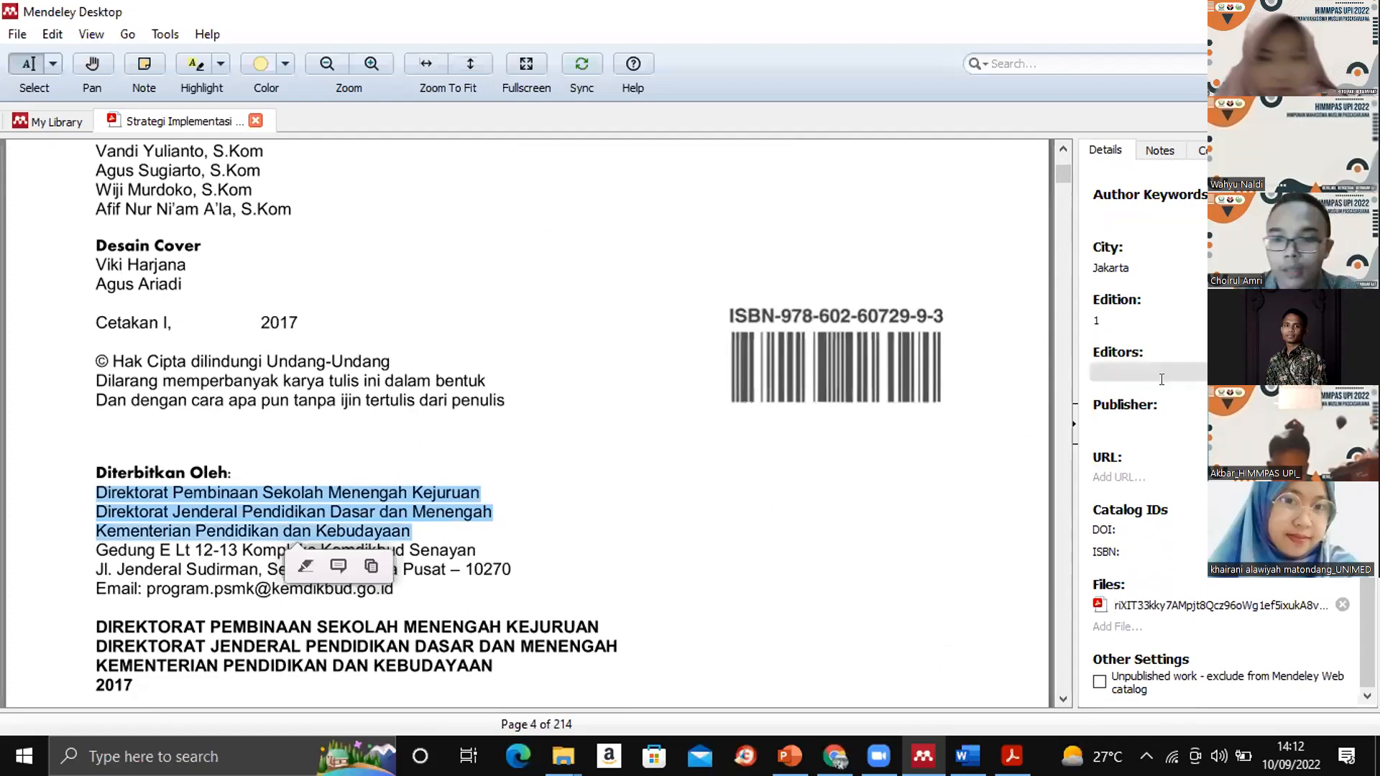
pyautogui.click(1110, 425)
pyautogui.hotkey('ctrl', 'v')
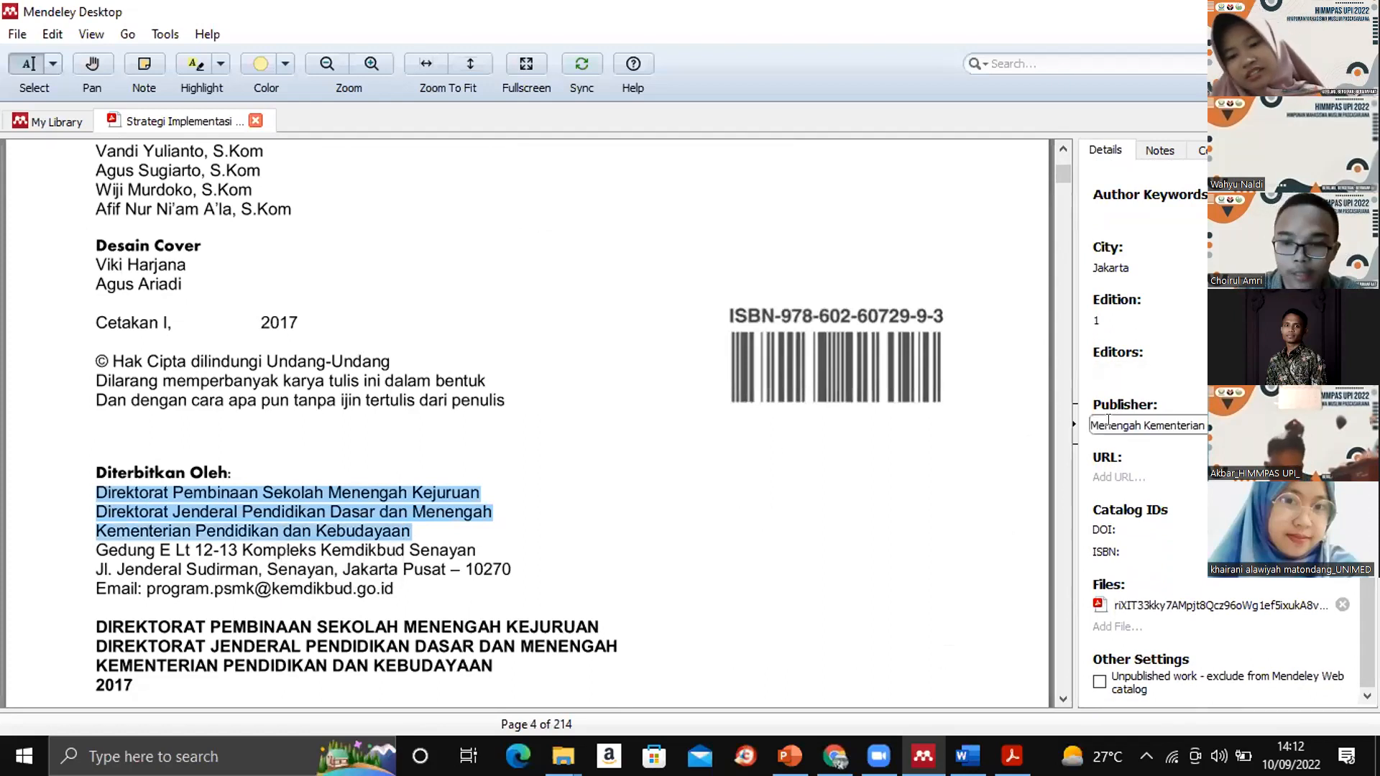
pyautogui.click(1144, 546)
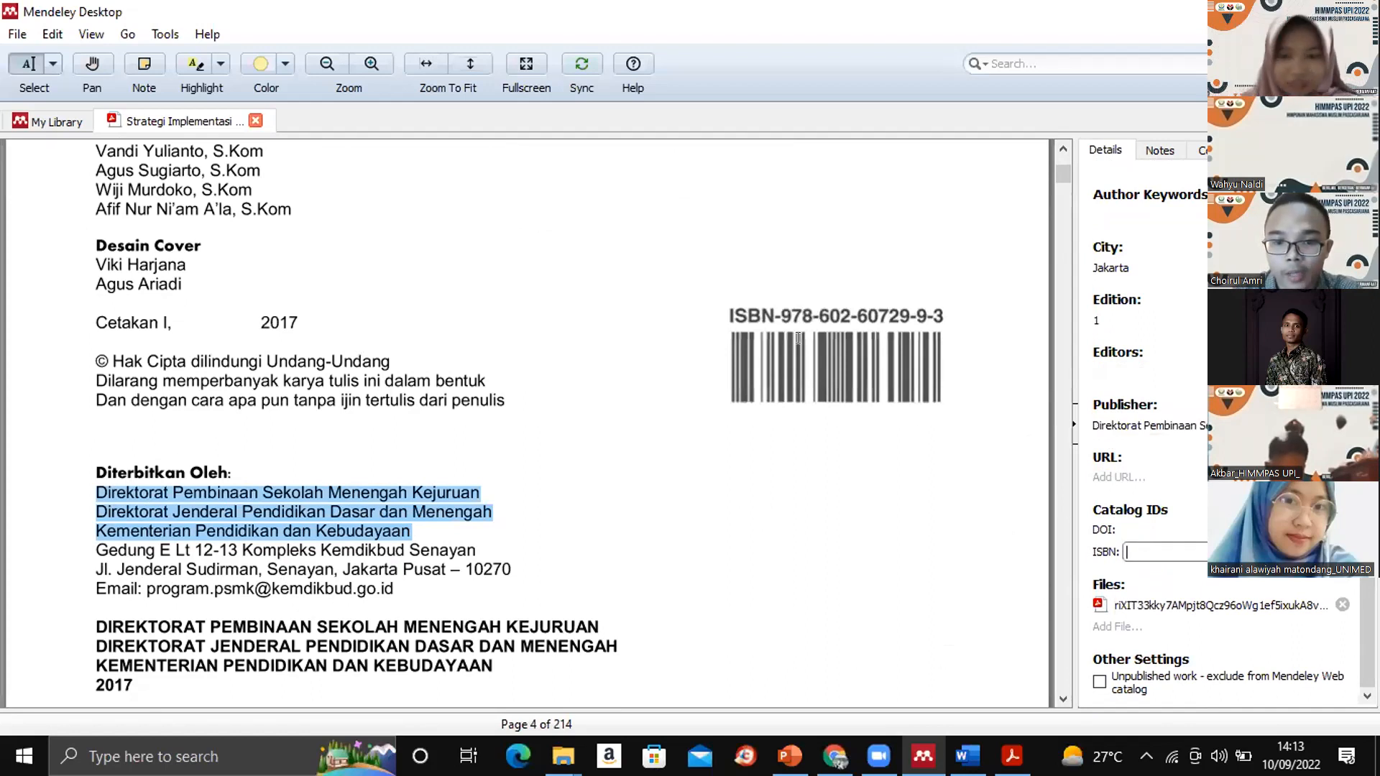
pyautogui.click(787, 315)
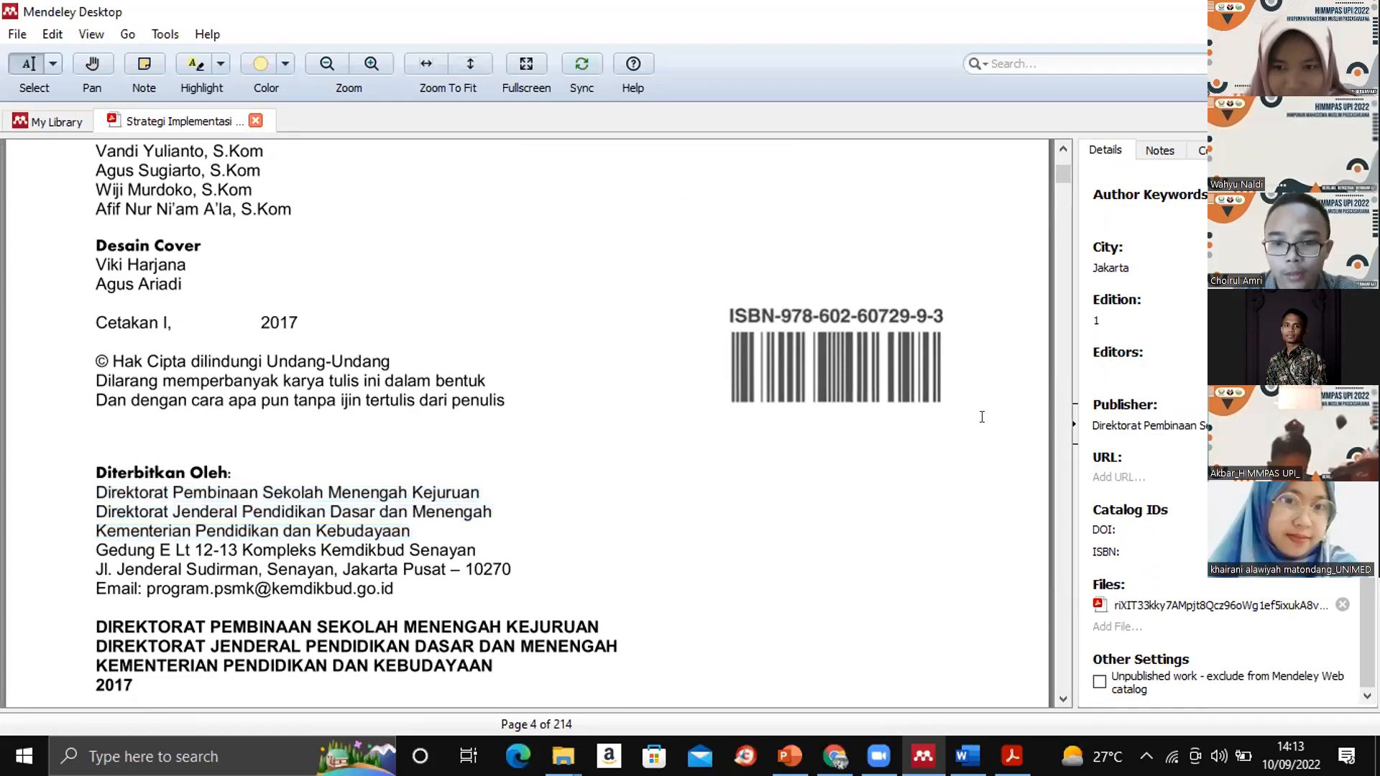
pyautogui.click(1139, 550)
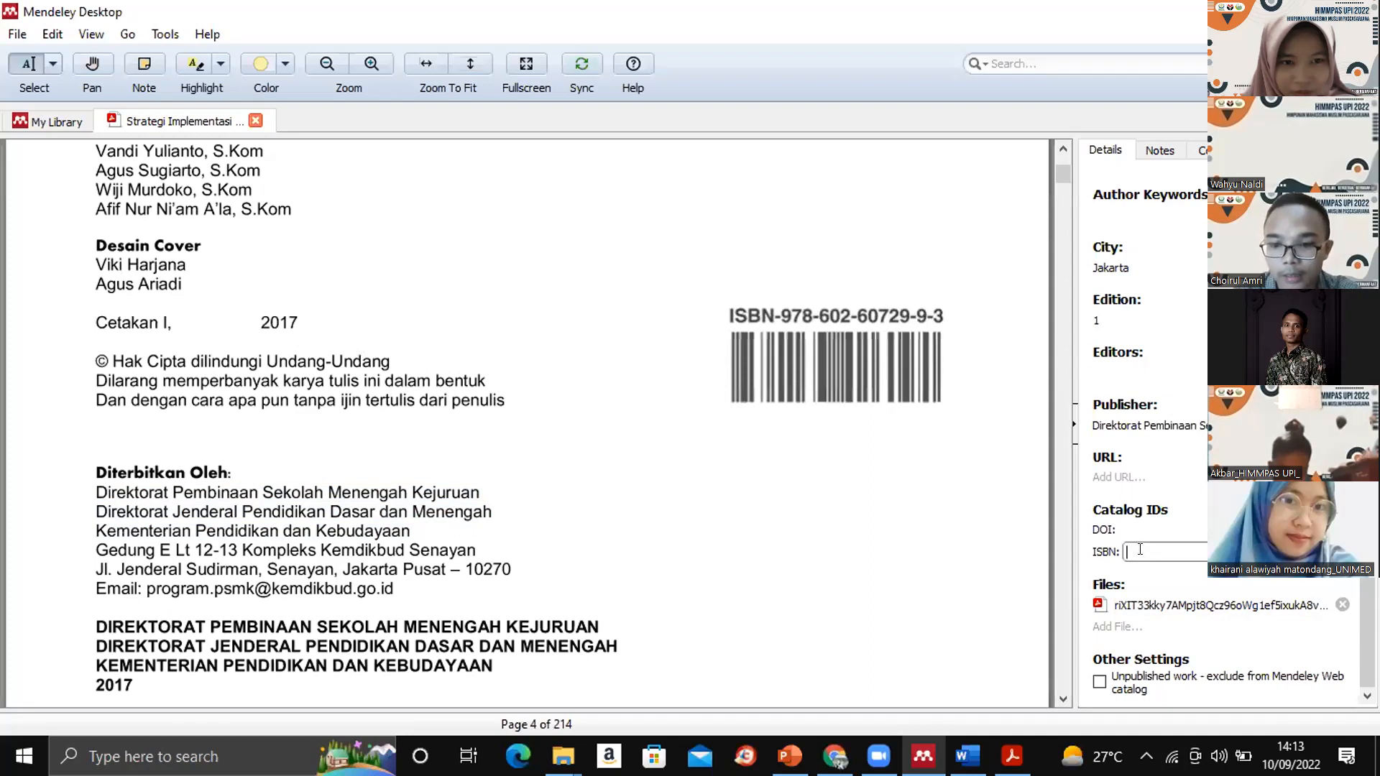
pyautogui.write('978')
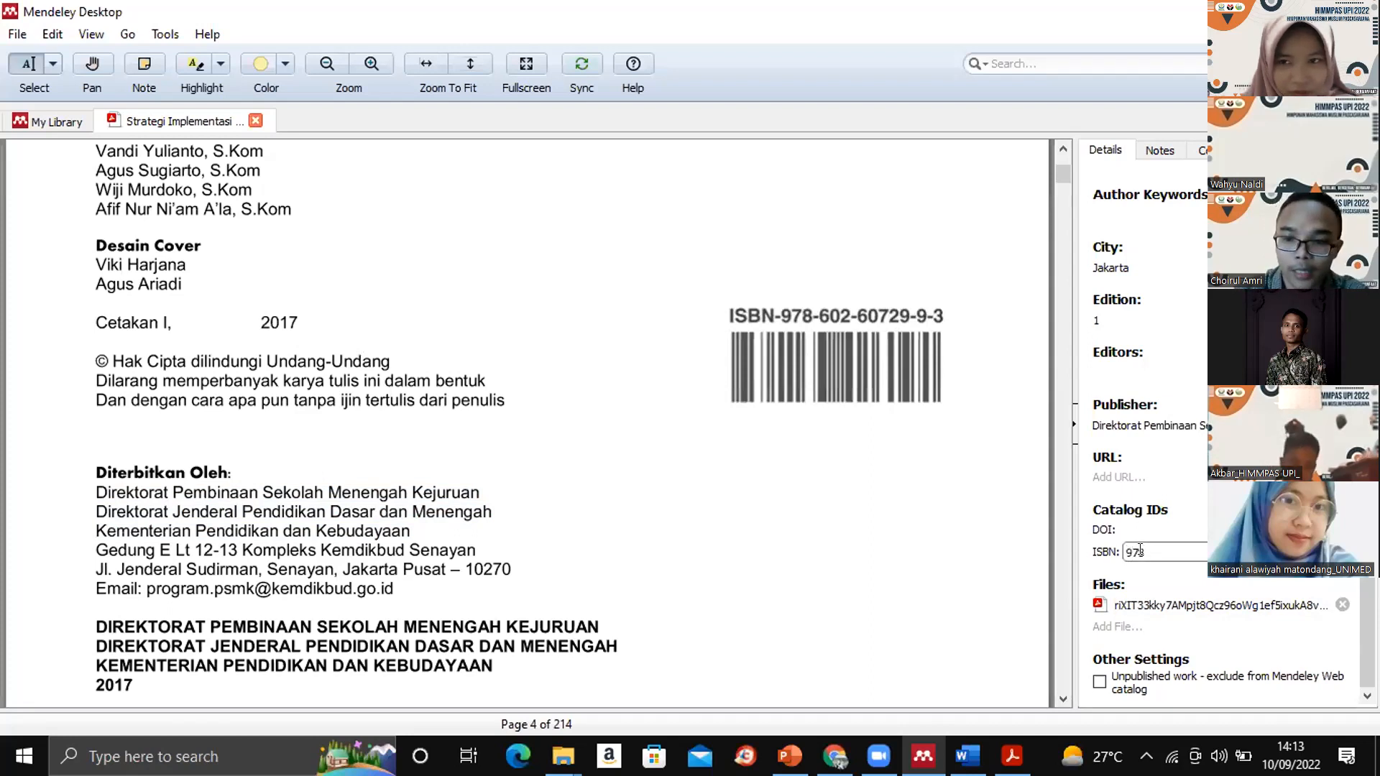
pyautogui.write('-')
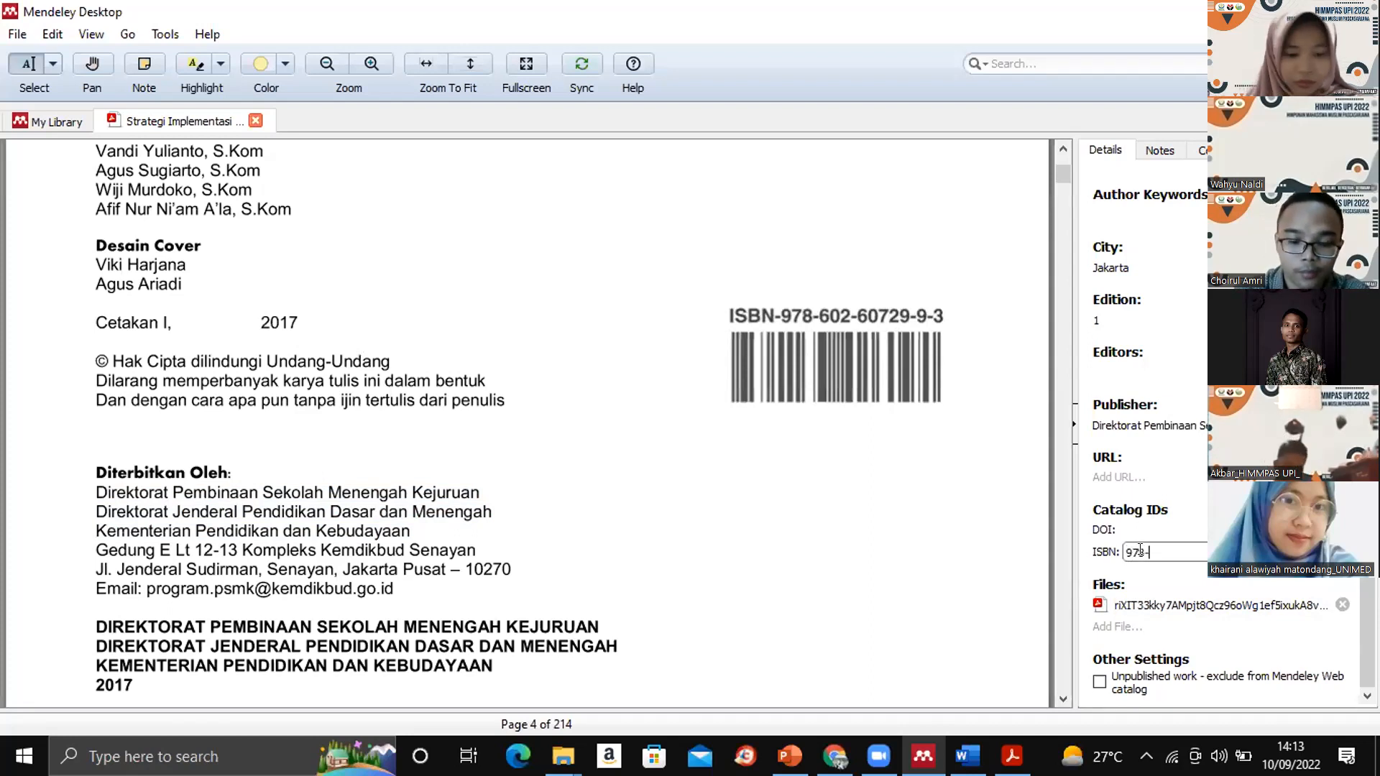
pyautogui.write('602-')
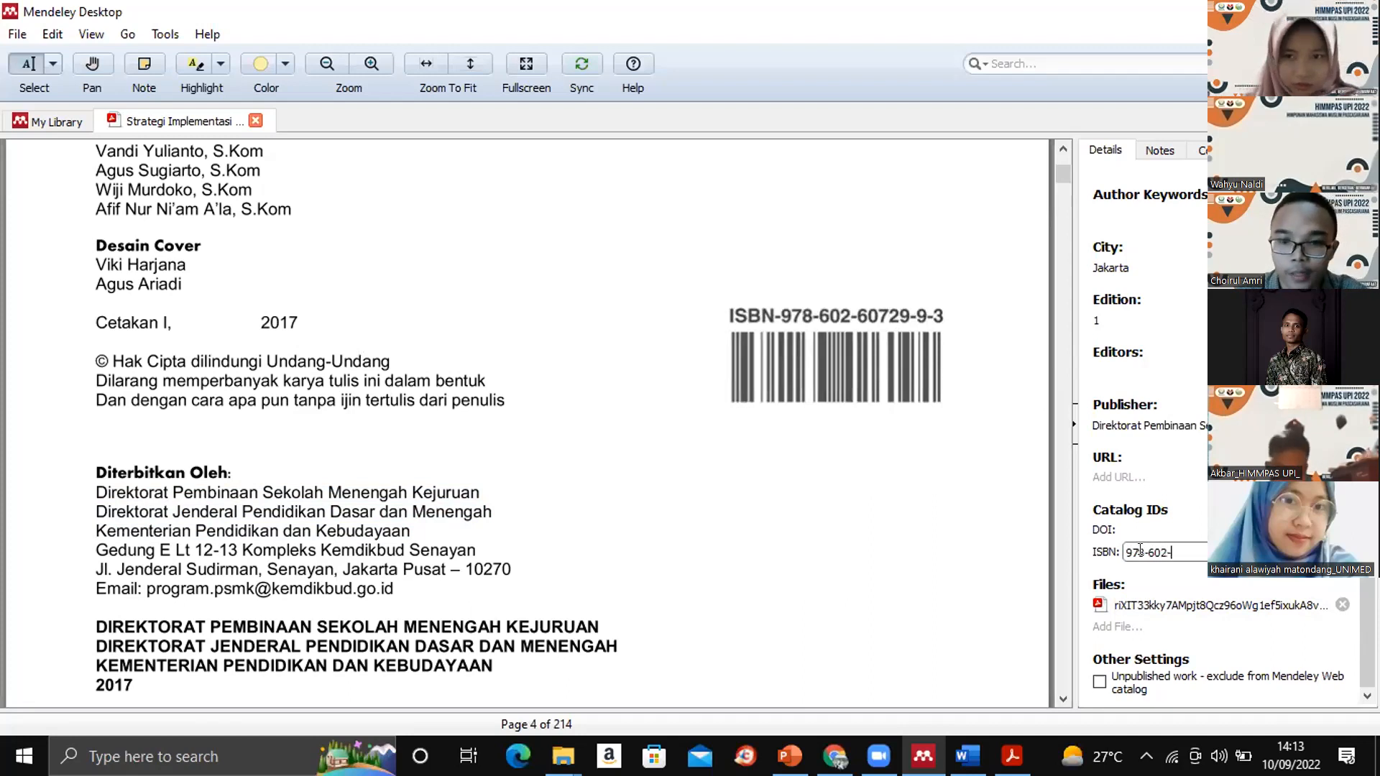
pyautogui.write('6072')
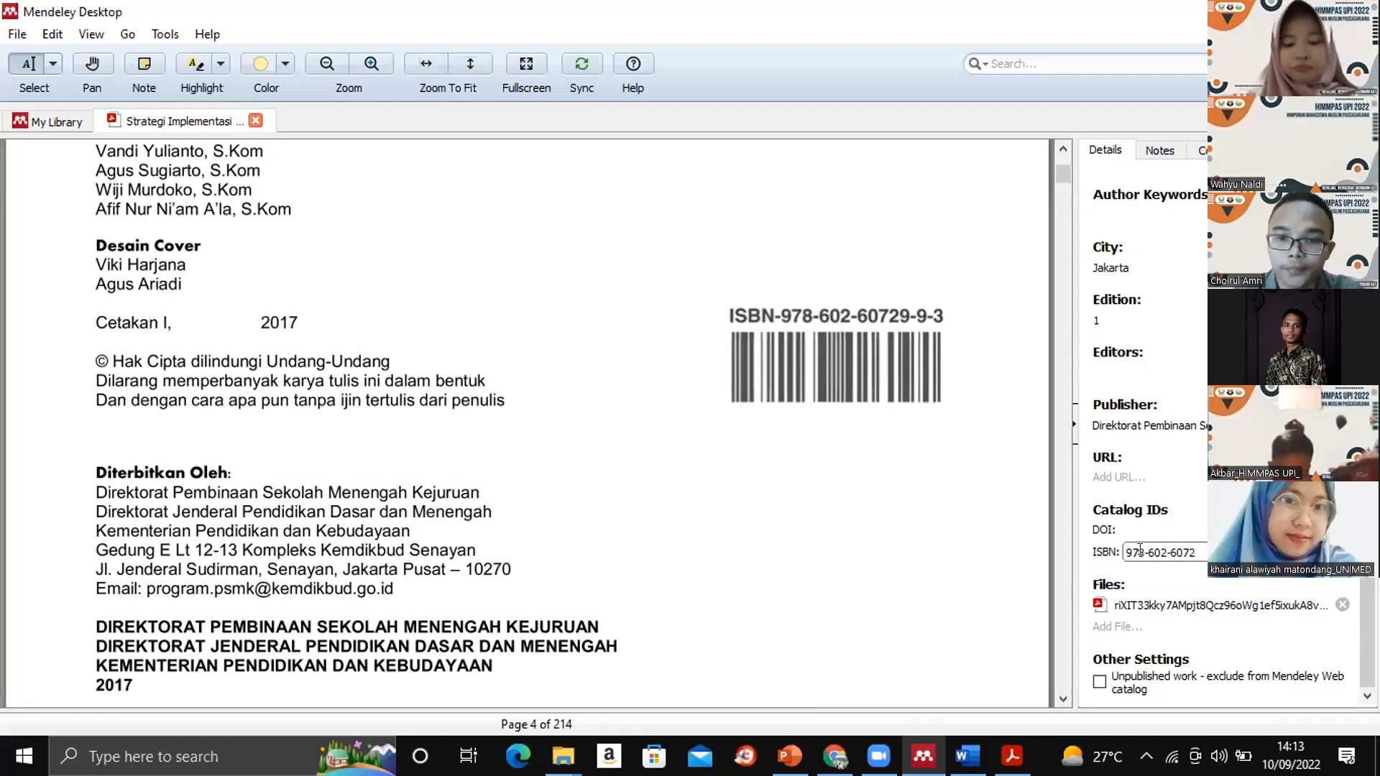
pyautogui.write('9-9')
pyautogui.press('Return')
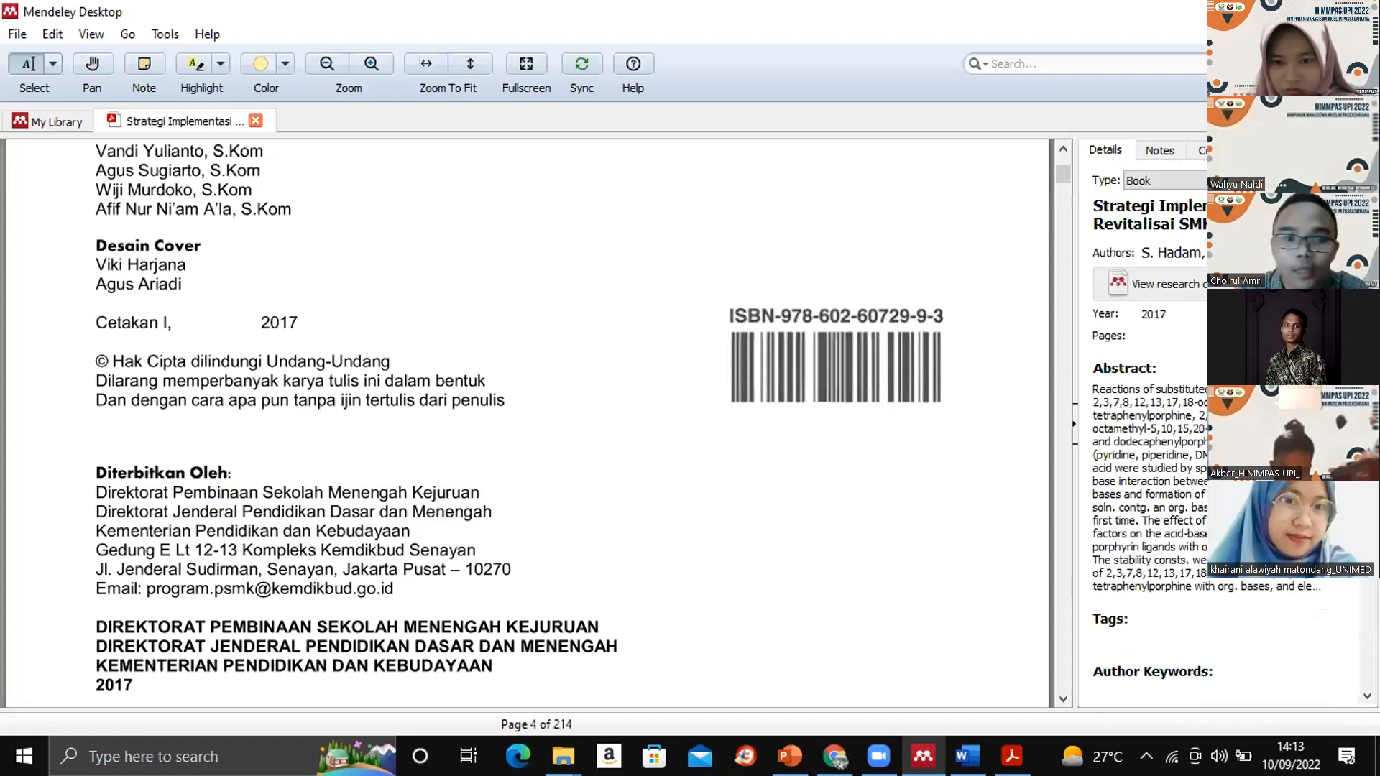
# - Close the open PDF and review the completed details of "Strategi Implementasi Revitalisai SMK" in the "1. PENDAHULUAN" folder
pyautogui.click(256, 120)
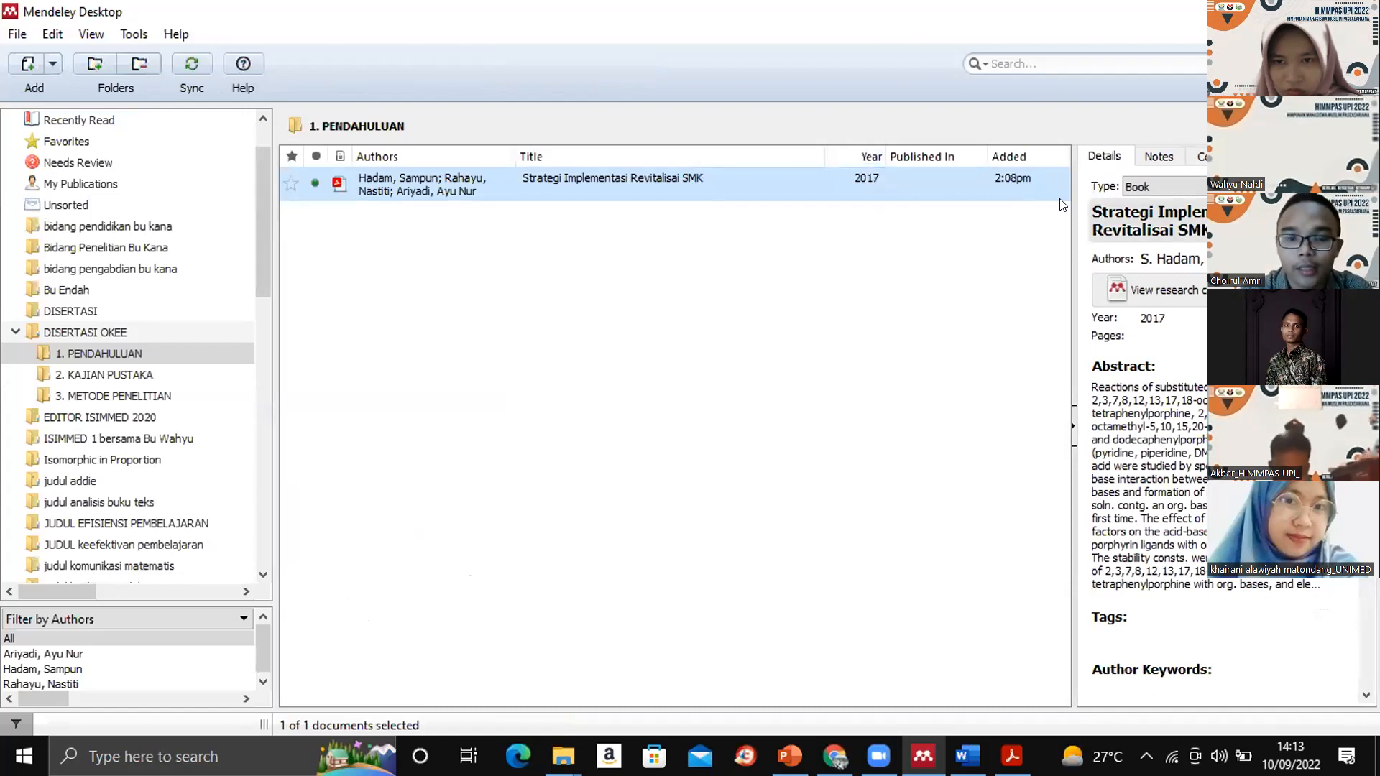
pyautogui.moveTo(1366, 324); pyautogui.dragTo(1366, 557)
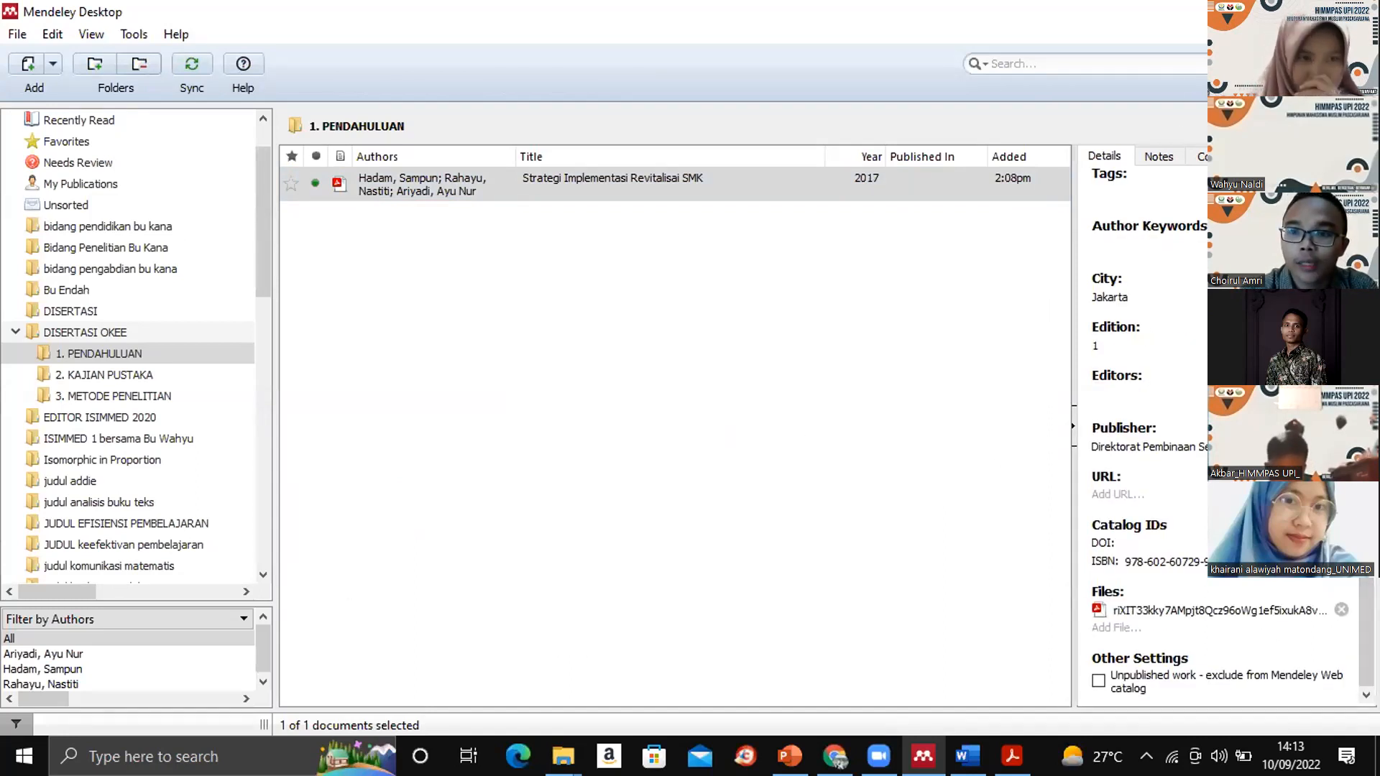
# - Switch to Chrome and open ScienceDirect's saved "curriculum planing" search page in a new tab
pyautogui.hotkey('alt', 'Tab')
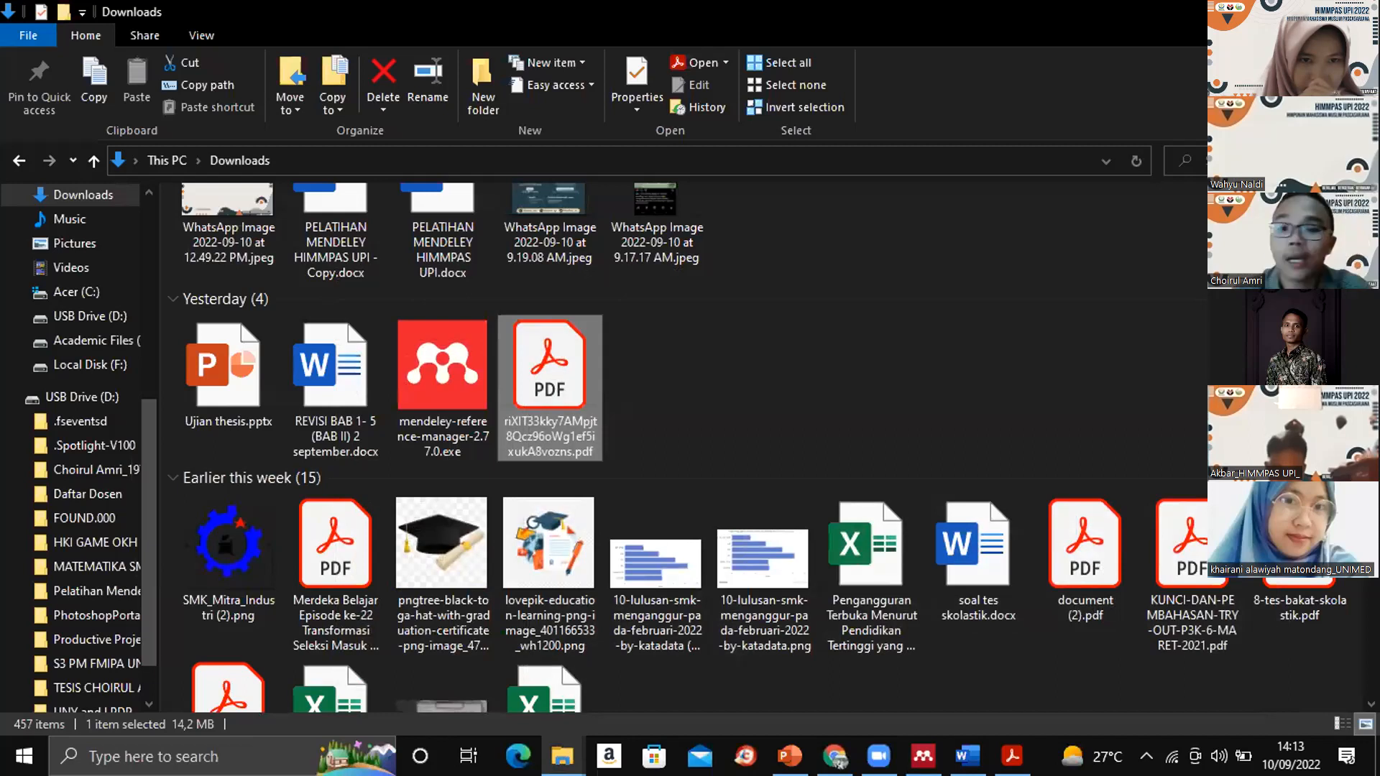
pyautogui.click(1262, 11)
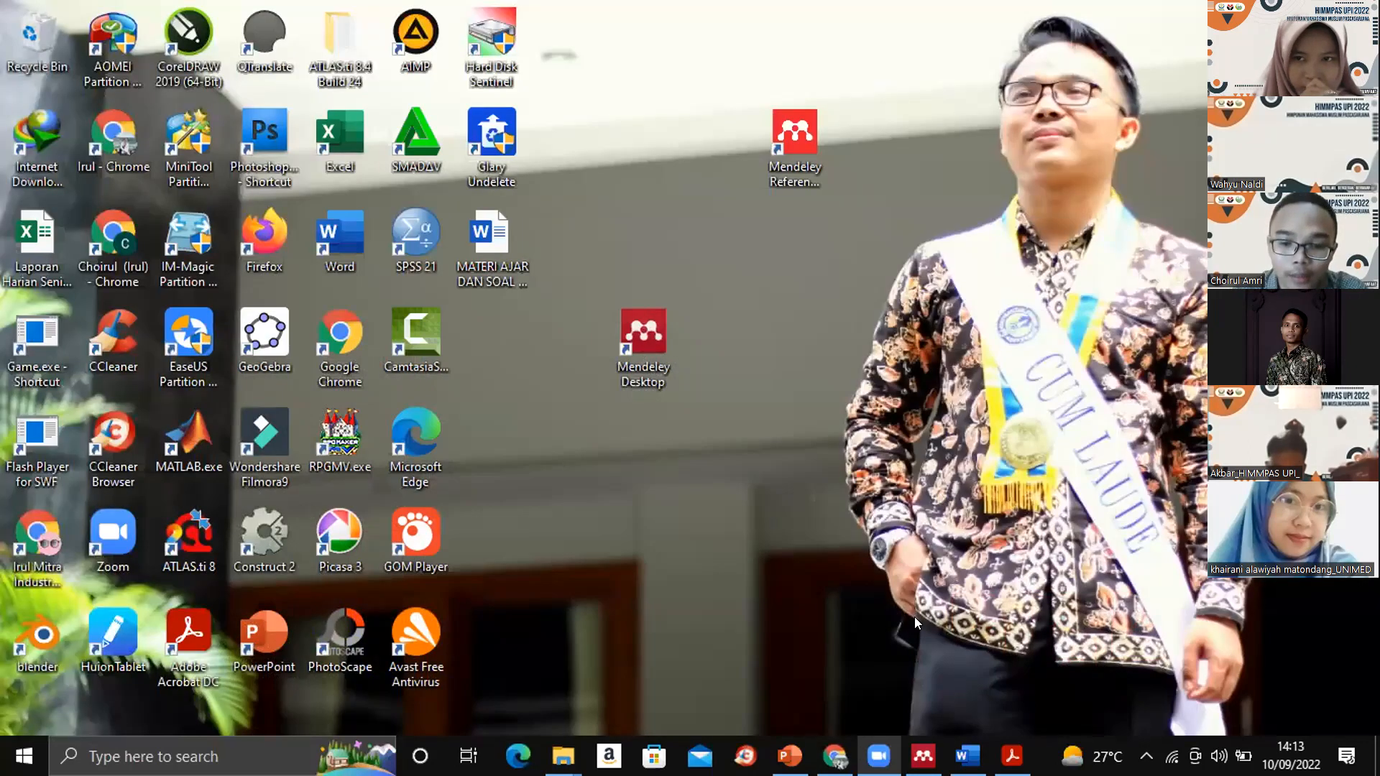
pyautogui.moveTo(1012, 756)
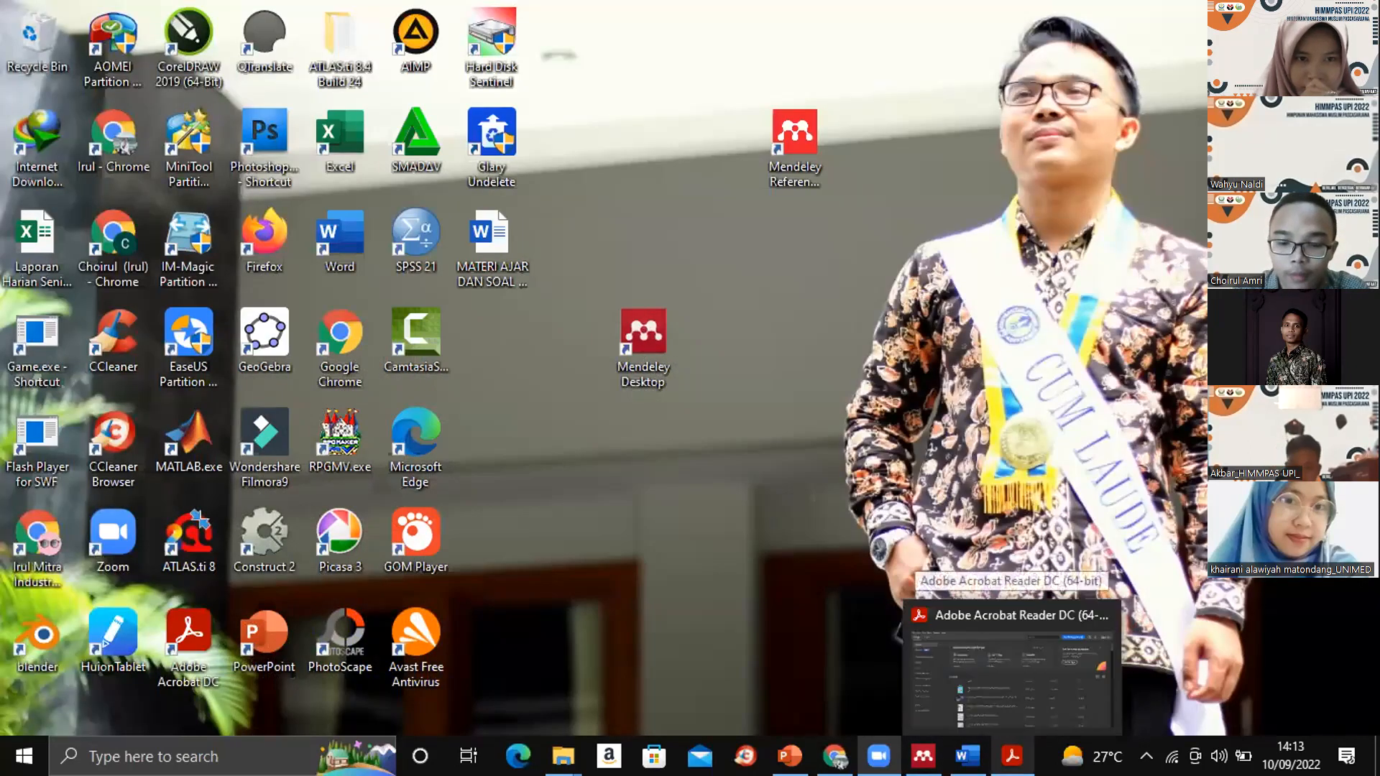
pyautogui.moveTo(834, 756)
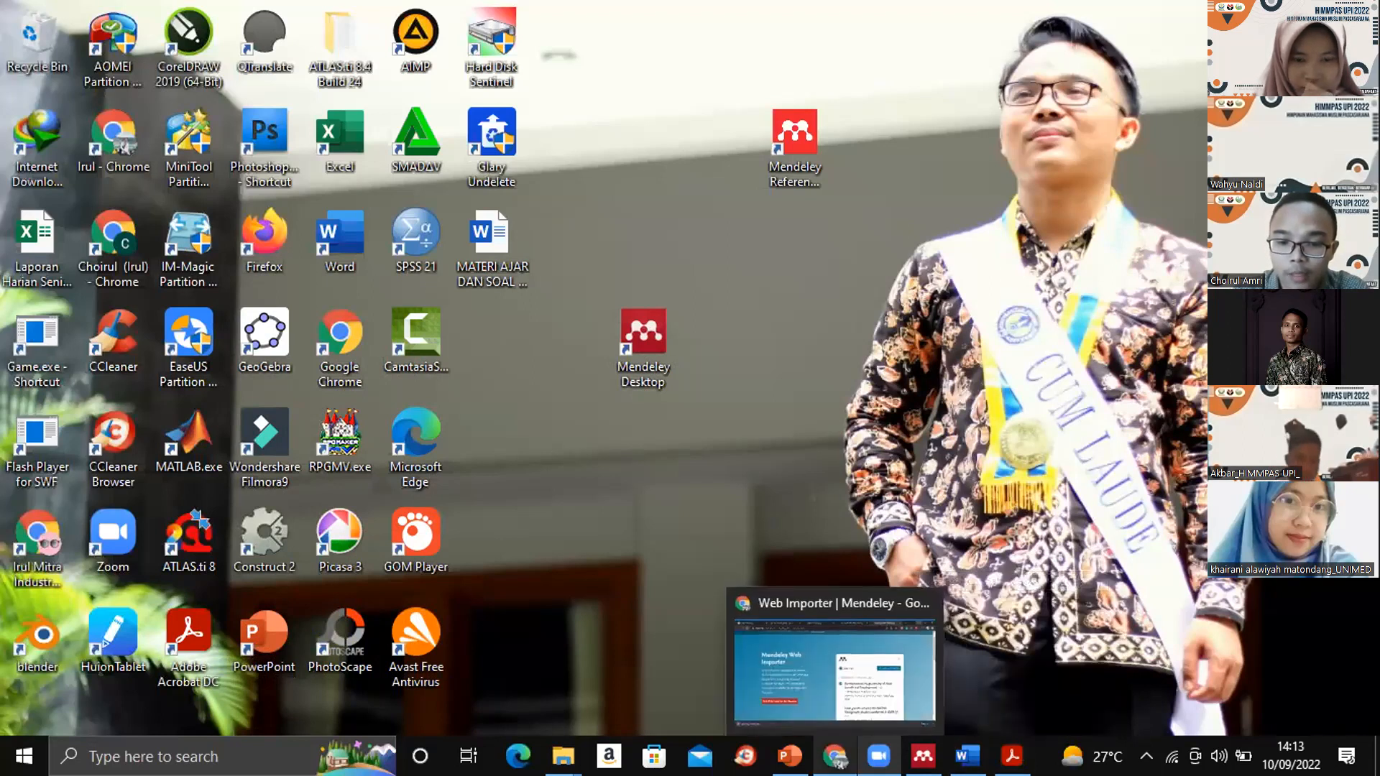
pyautogui.click(817, 639)
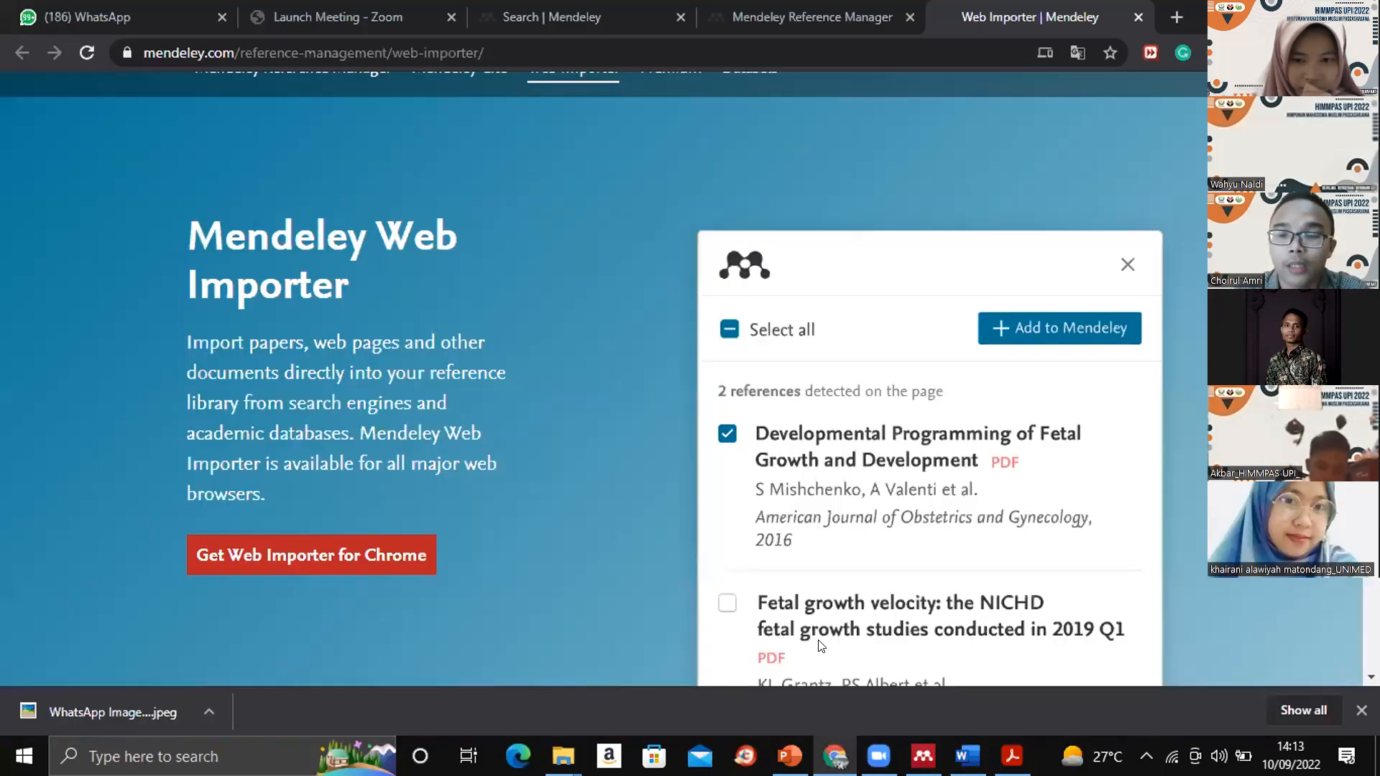
pyautogui.click(1176, 14)
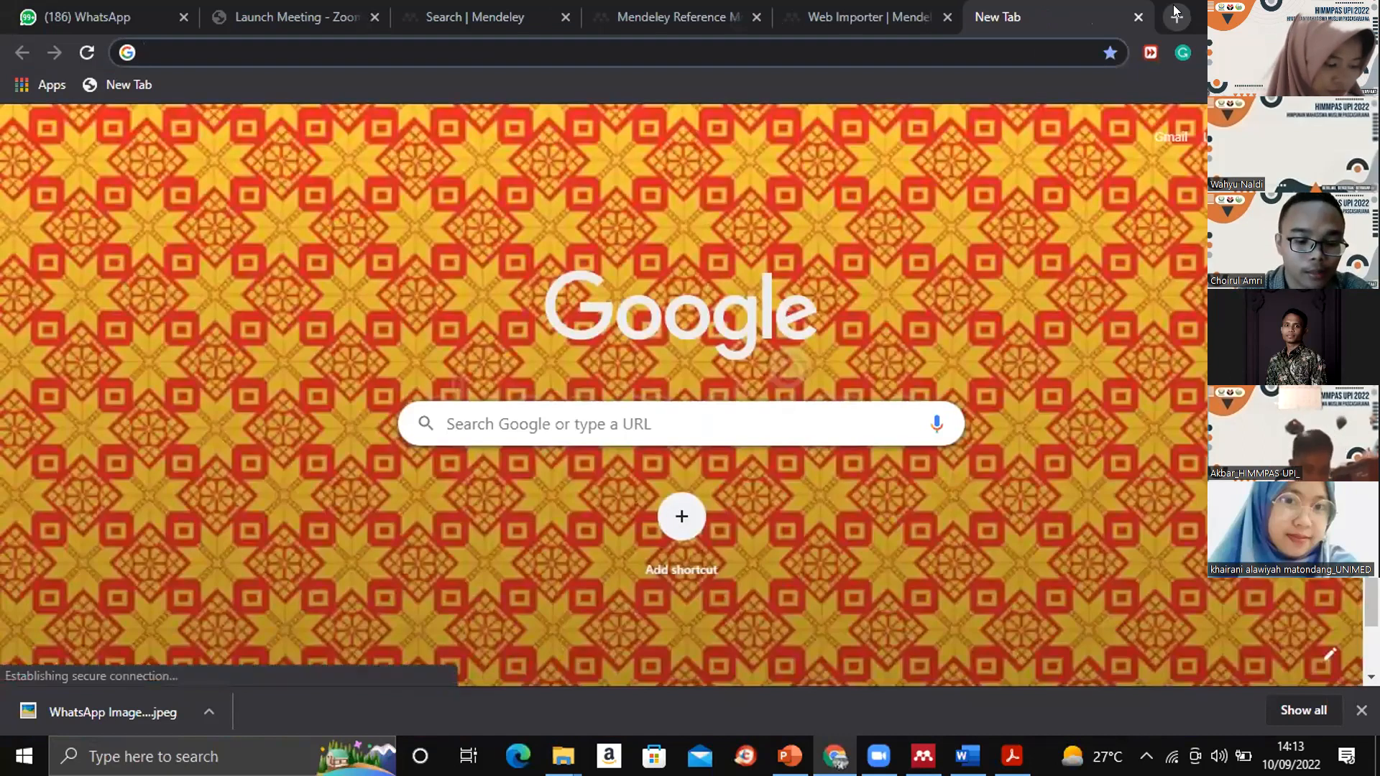
pyautogui.write('sci')
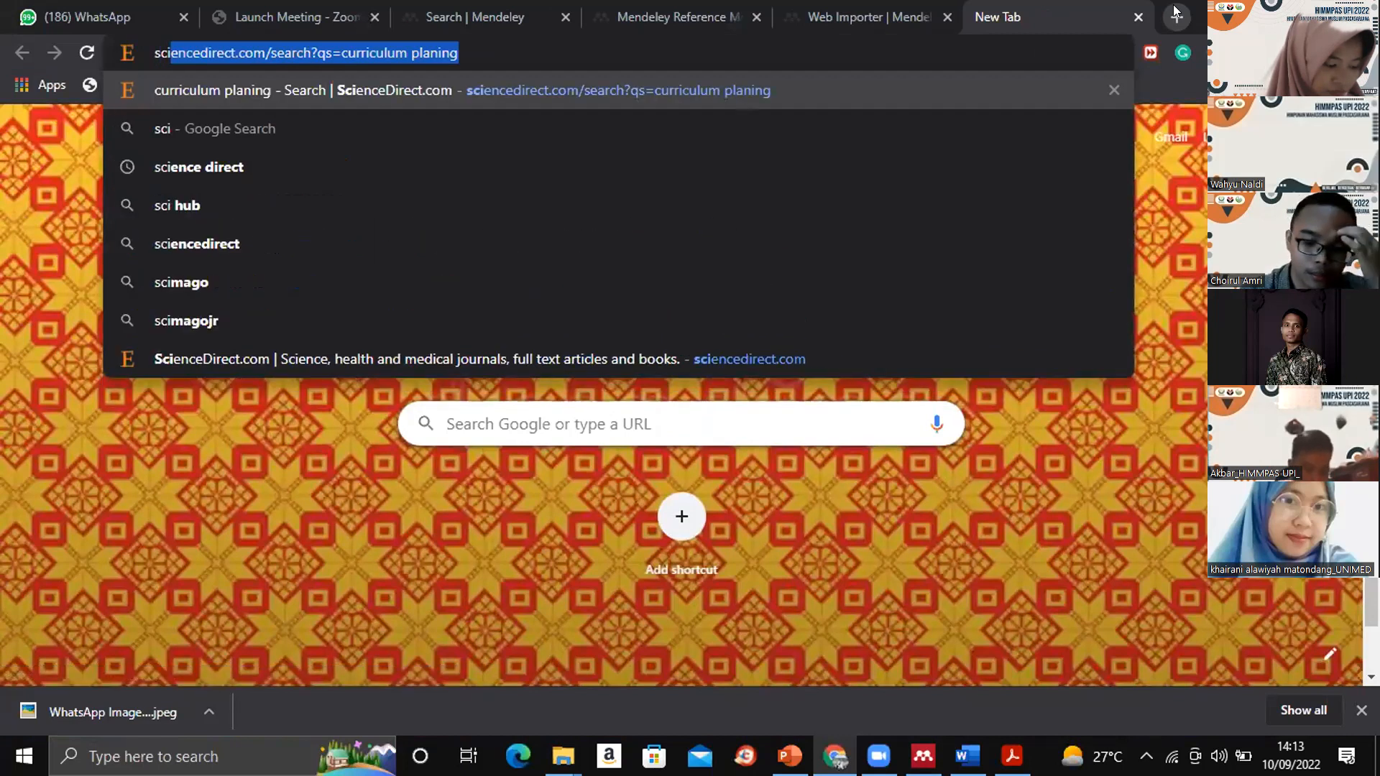
pyautogui.press('Right')
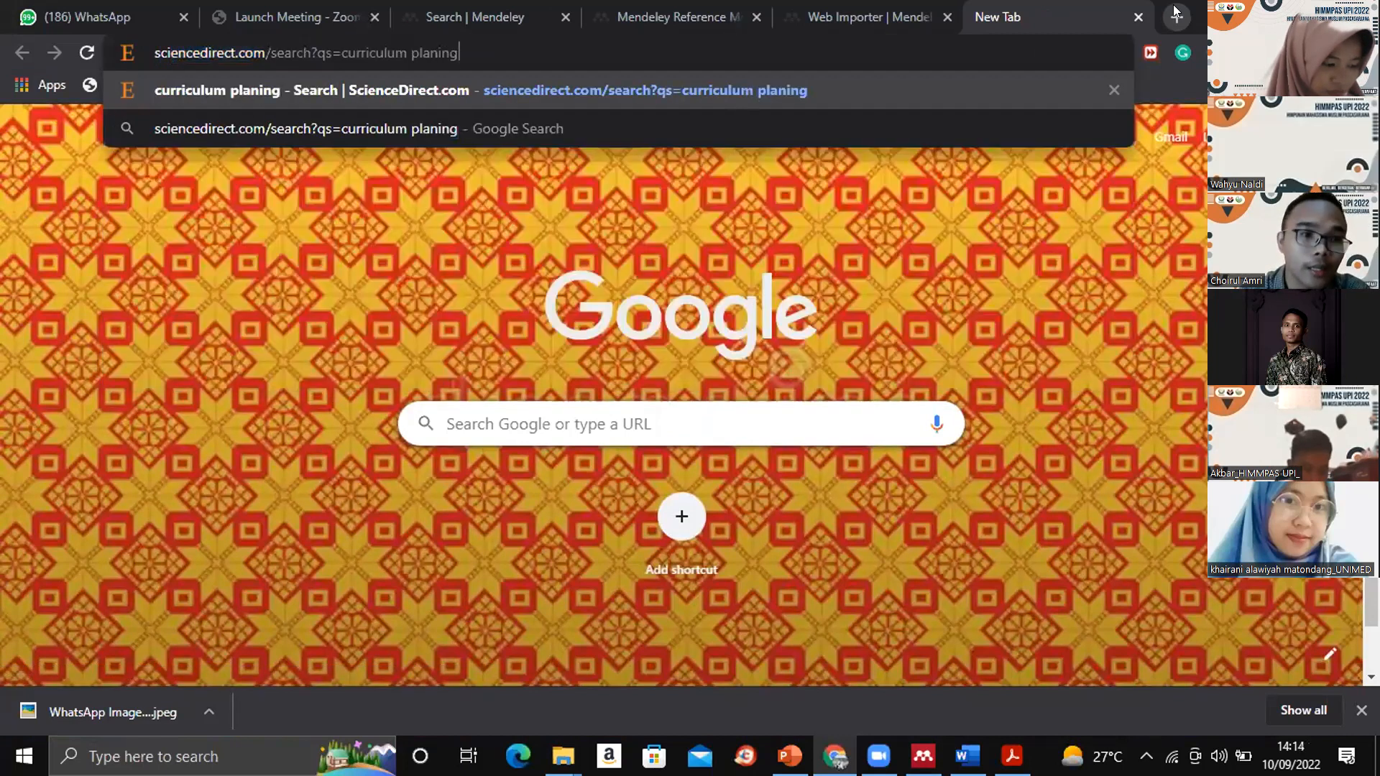
pyautogui.press('Return')
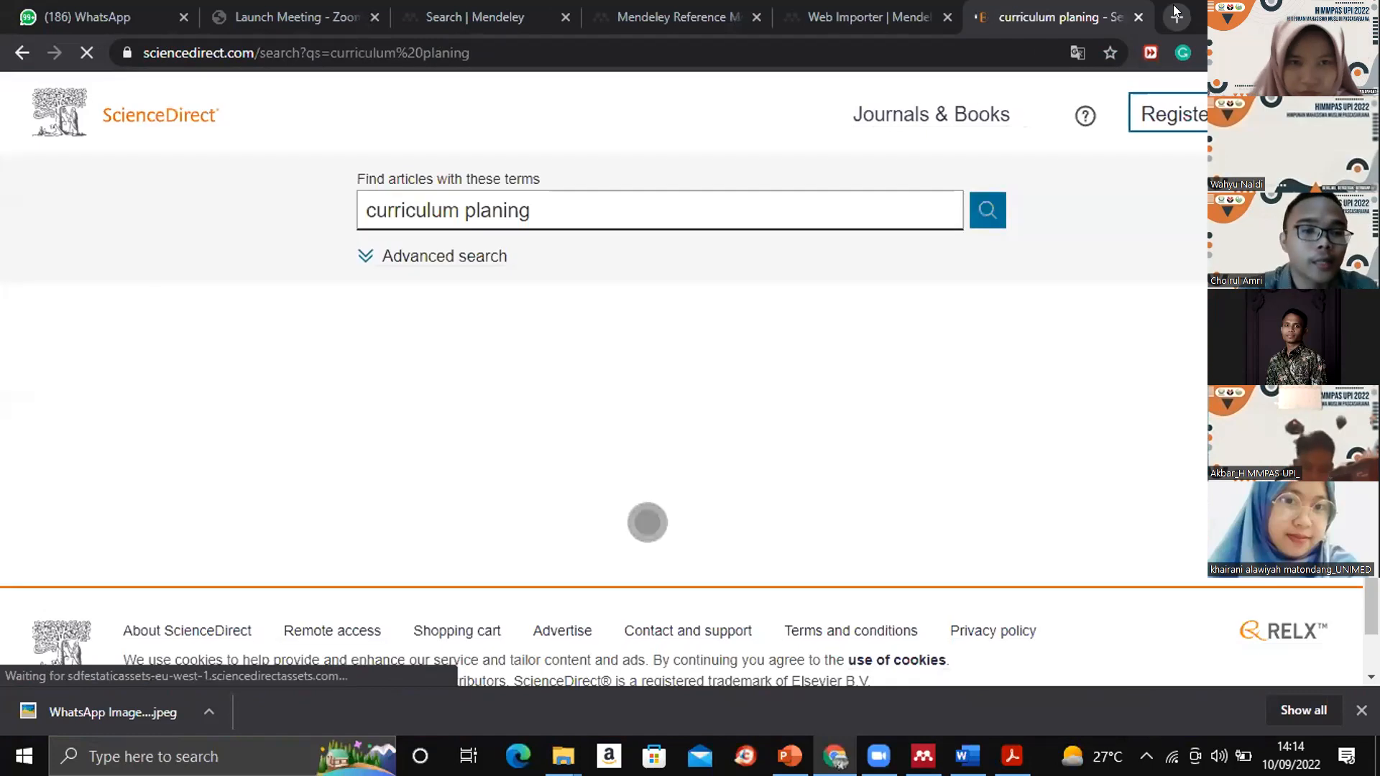
# - Search ScienceDirect for "van hiele" instead of "curriculum planing"
pyautogui.tripleClick(530, 209)
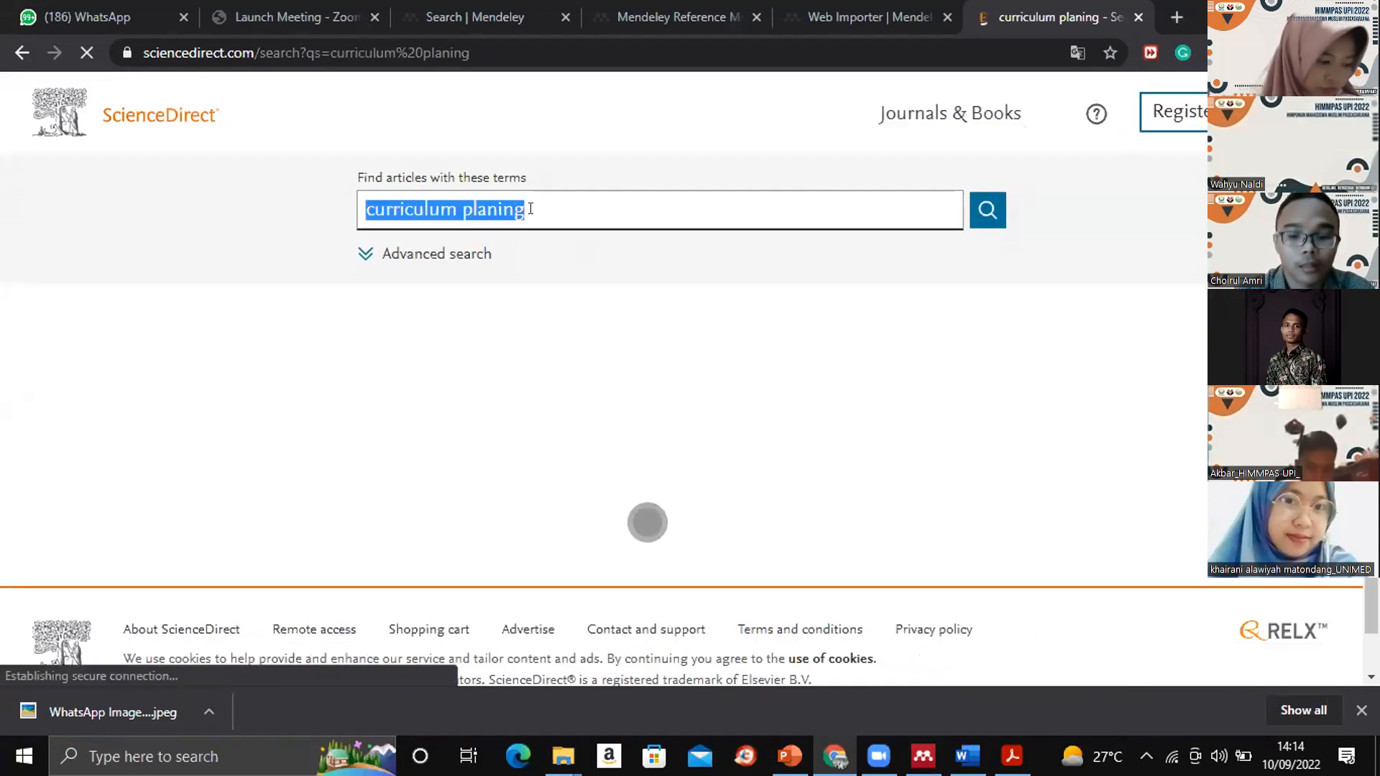
pyautogui.press('BackSpace')
pyautogui.write('van hiele')
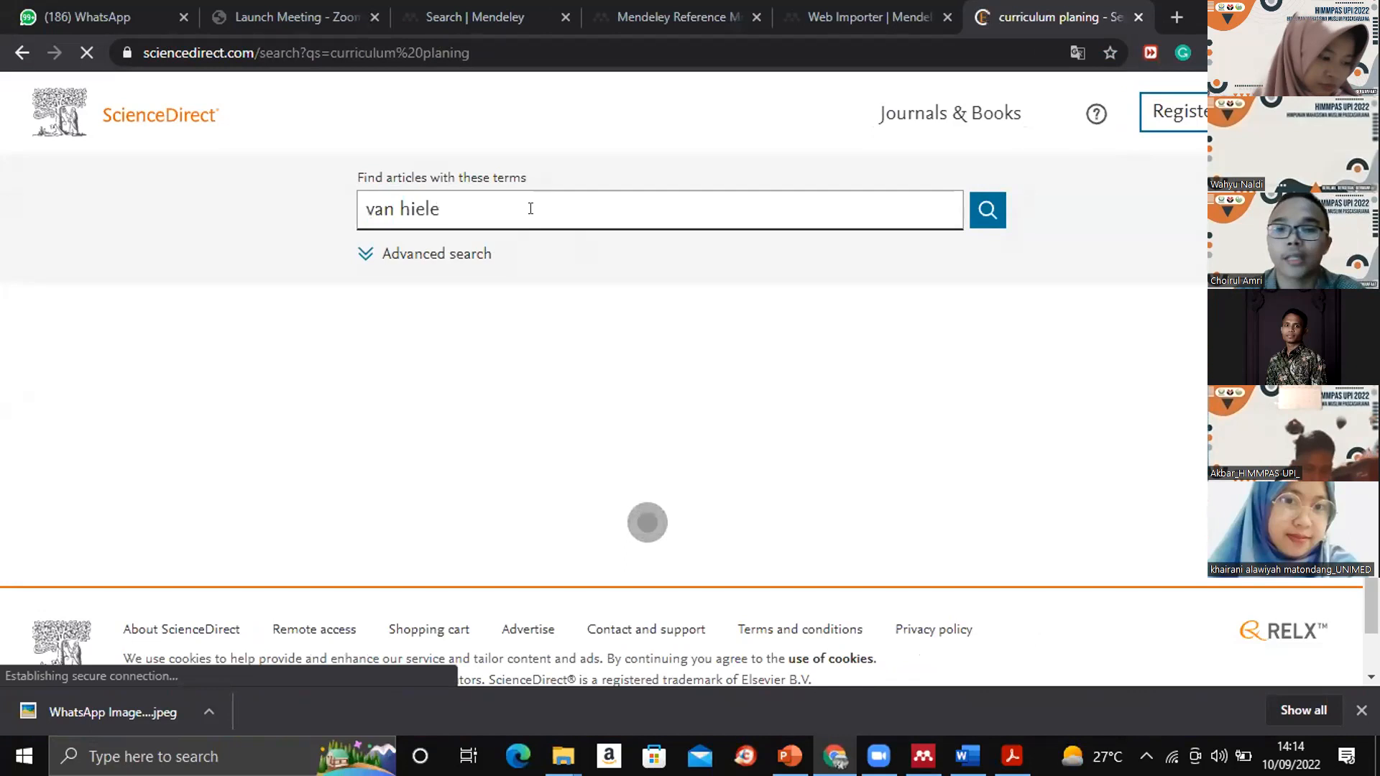
pyautogui.click(988, 213)
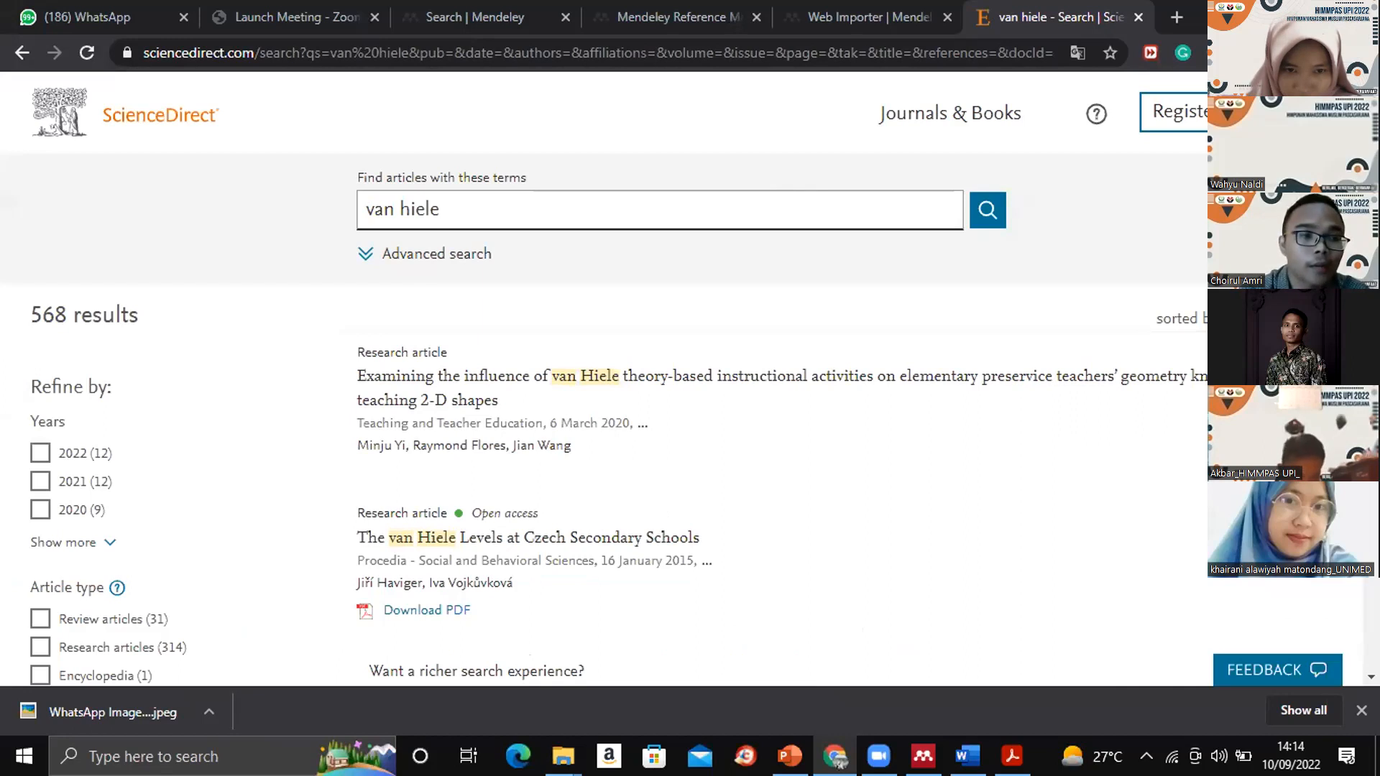
# - Examine the "van hiele" search results and the full list of publication years available for refining them
pyautogui.scroll(-2, 604, 379)
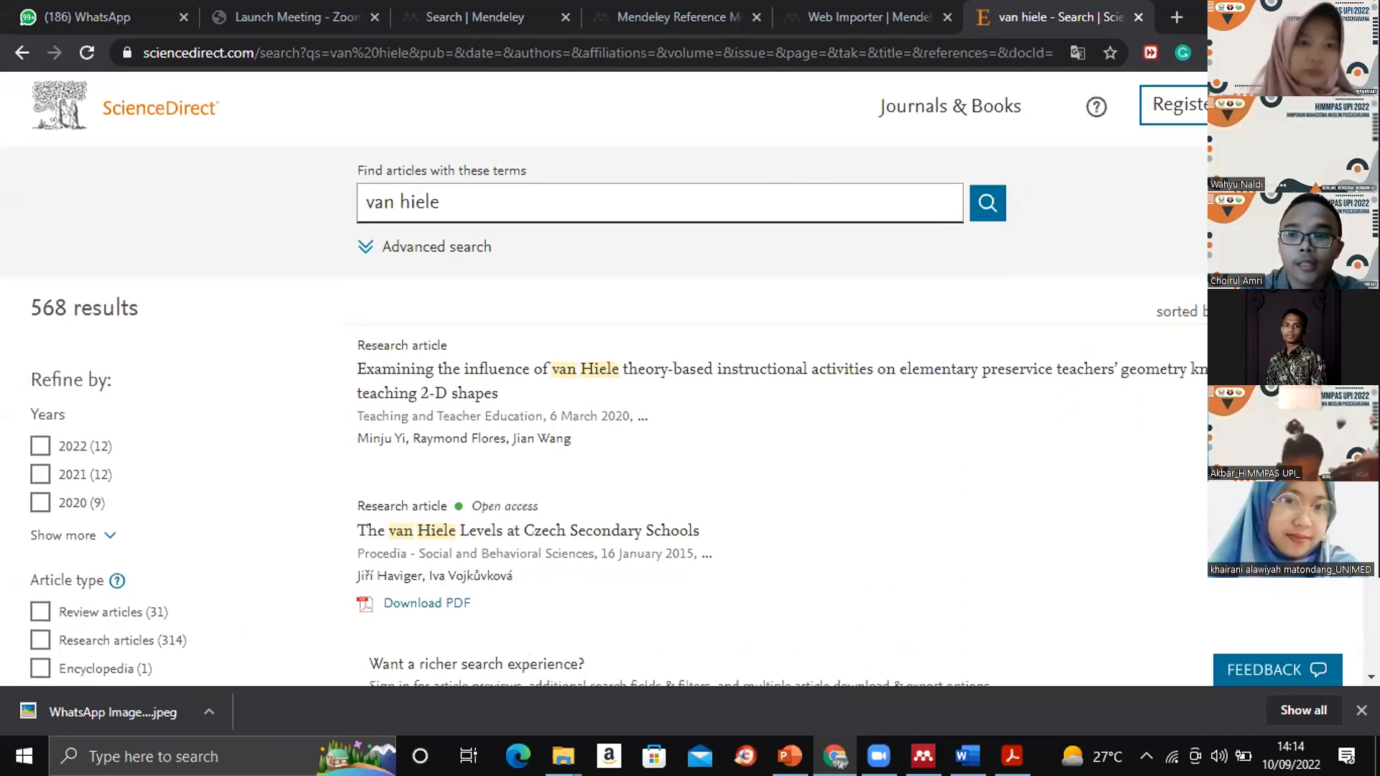
pyautogui.scroll(1, 603, 379)
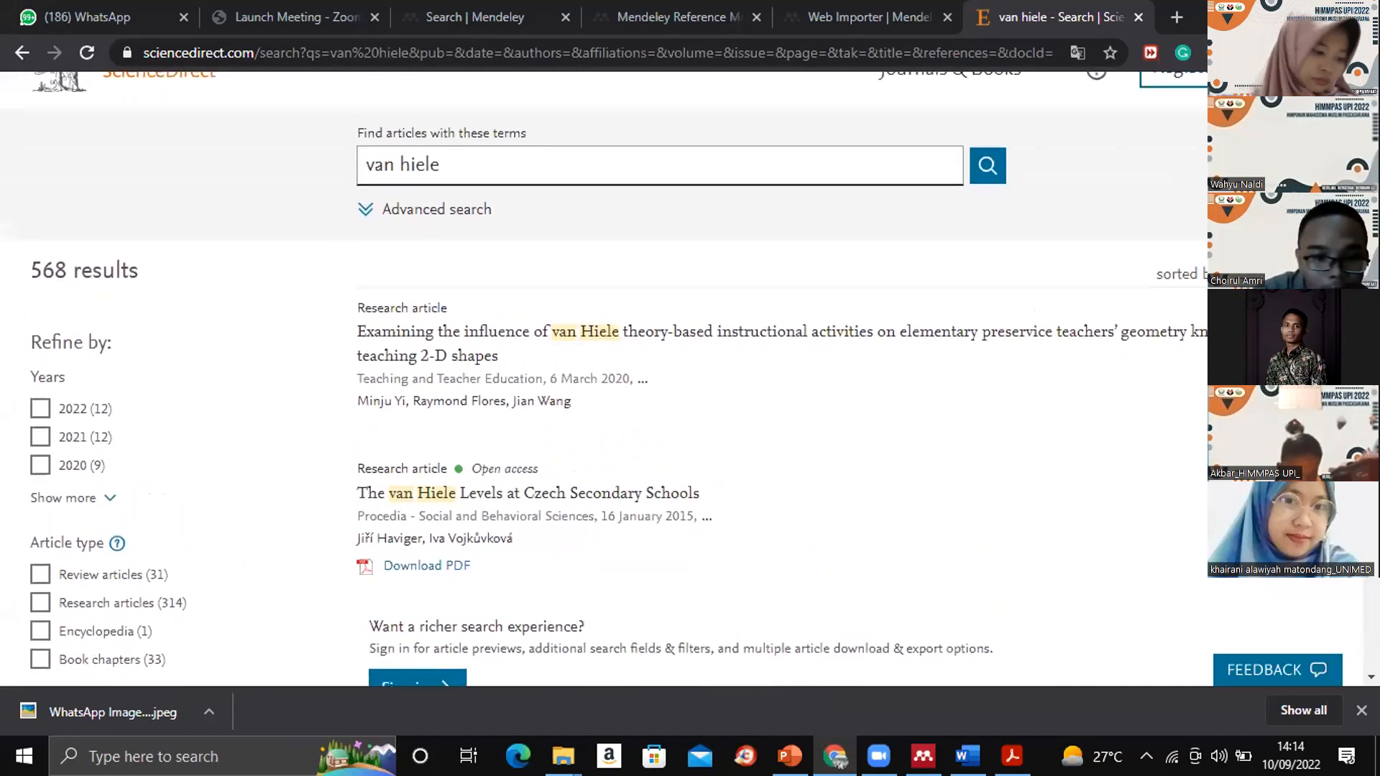
pyautogui.scroll(1, 604, 379)
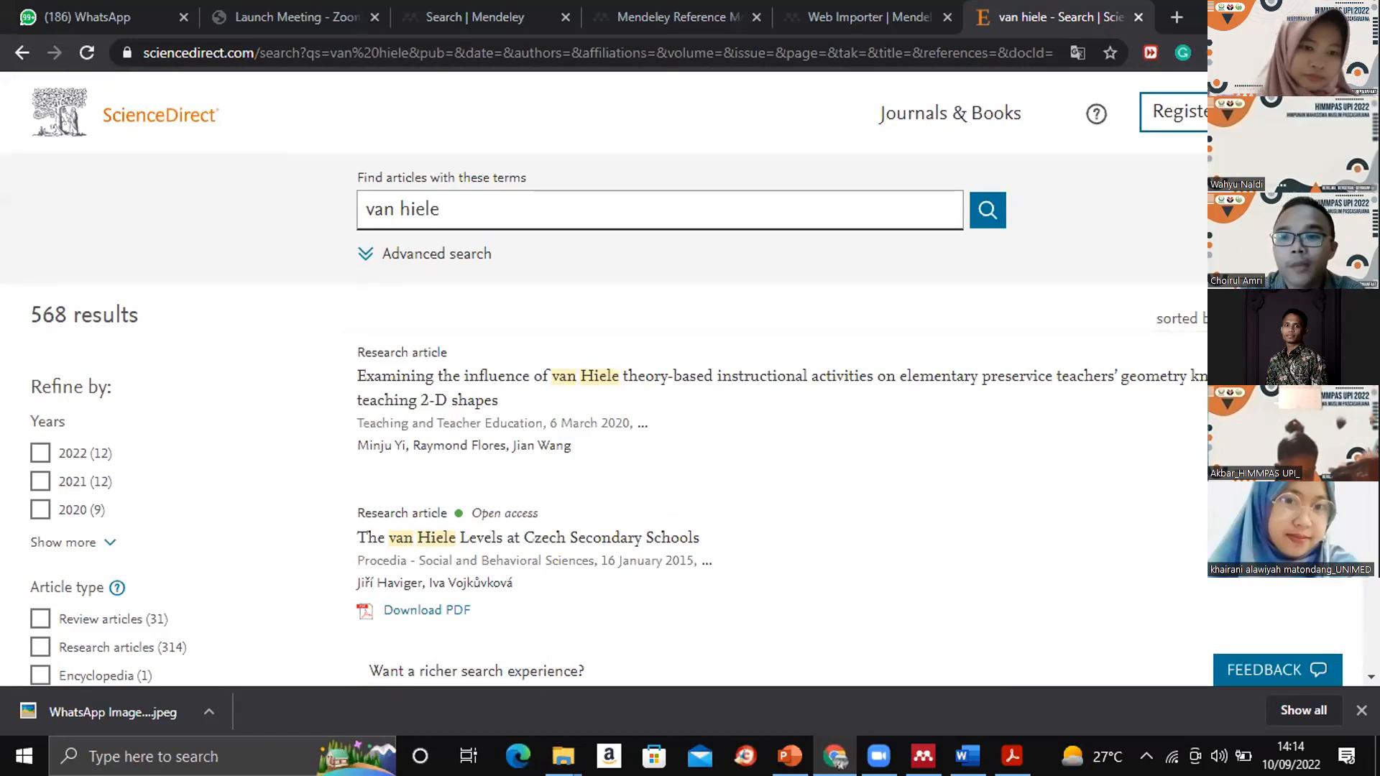
pyautogui.scroll(-1, 604, 373)
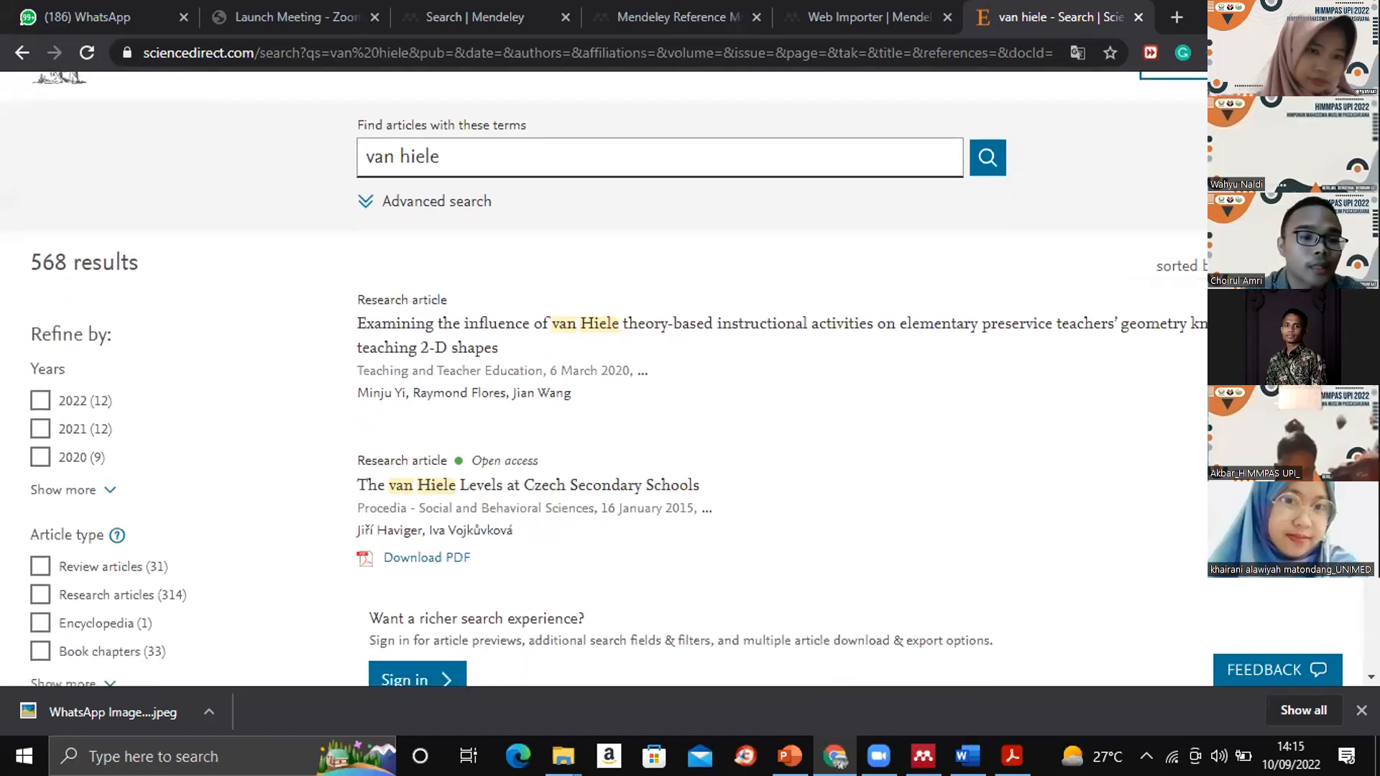
pyautogui.click(106, 490)
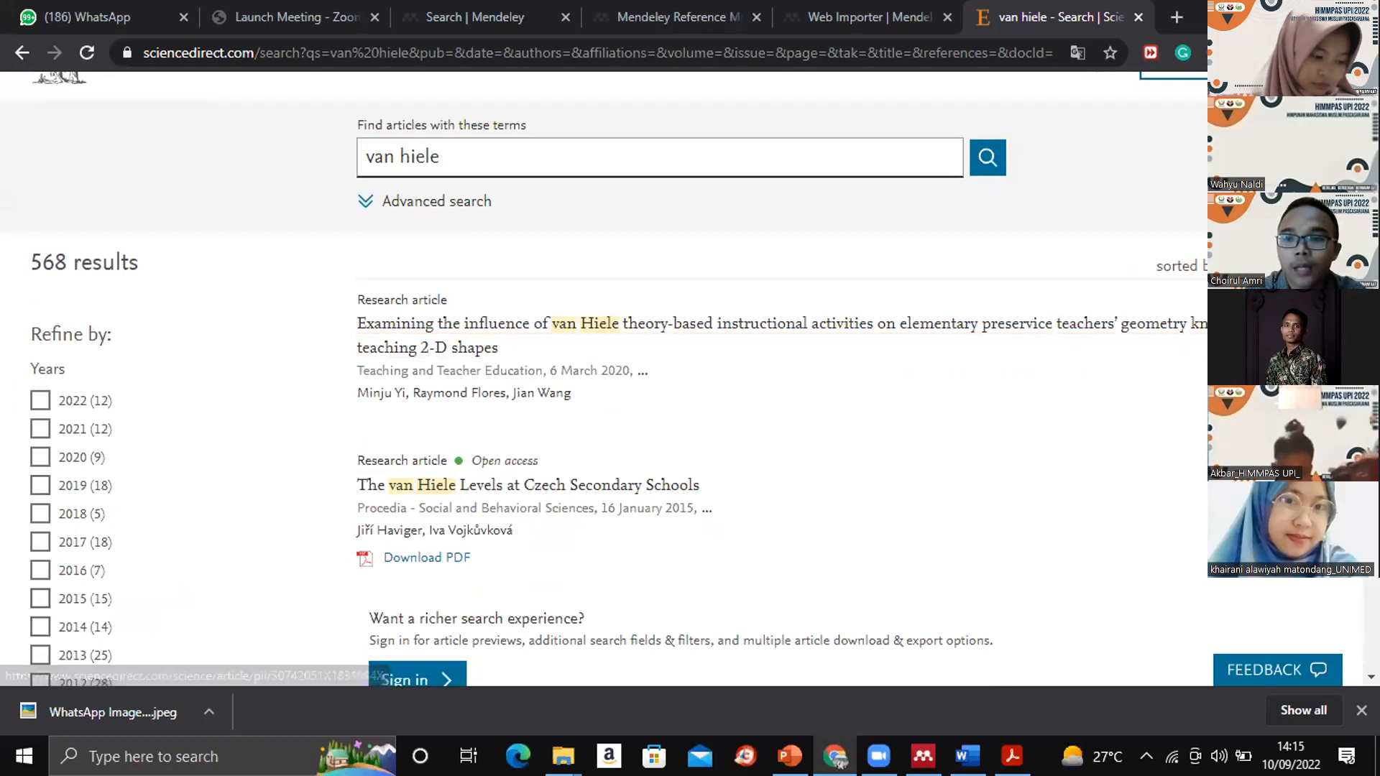
pyautogui.scroll(-3, 1081, 349)
pyautogui.scroll(-1, 690, 379)
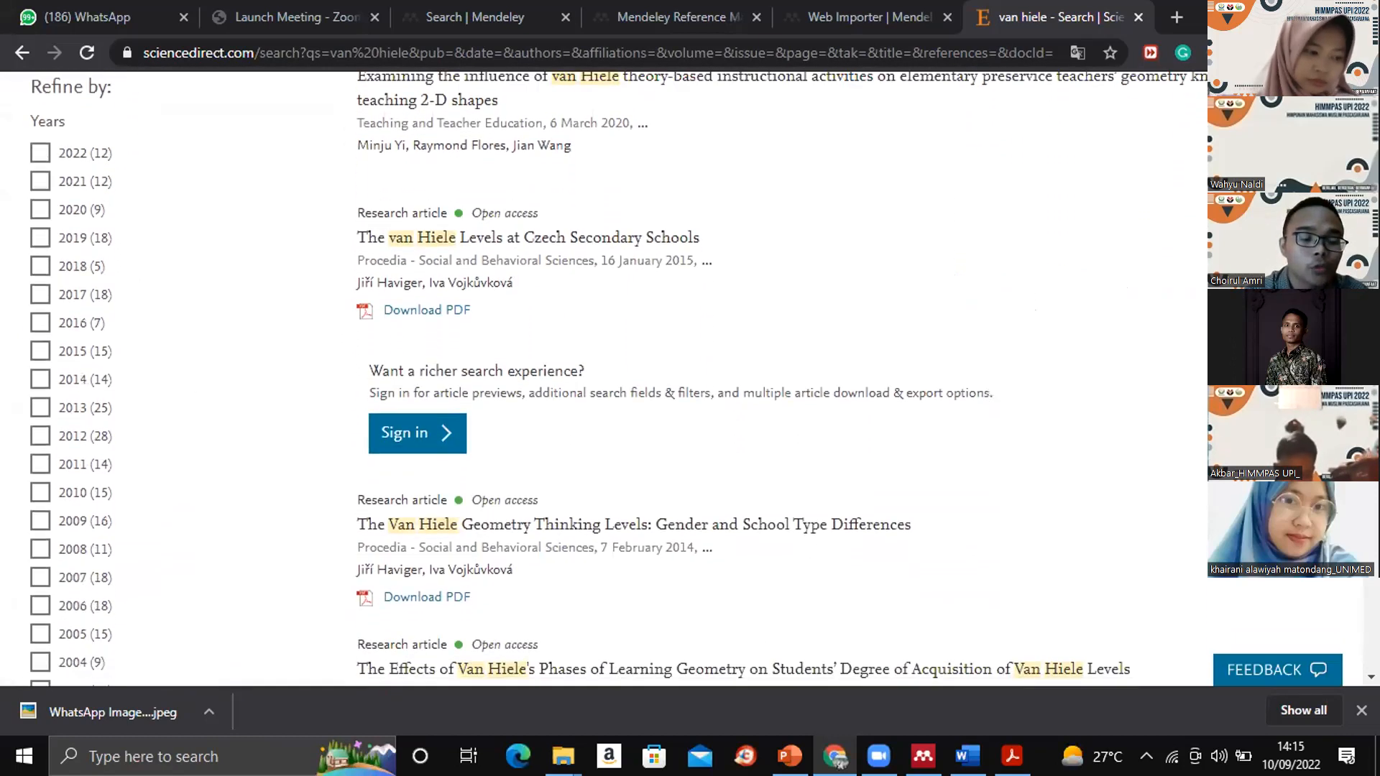
pyautogui.scroll(-3, 619, 380)
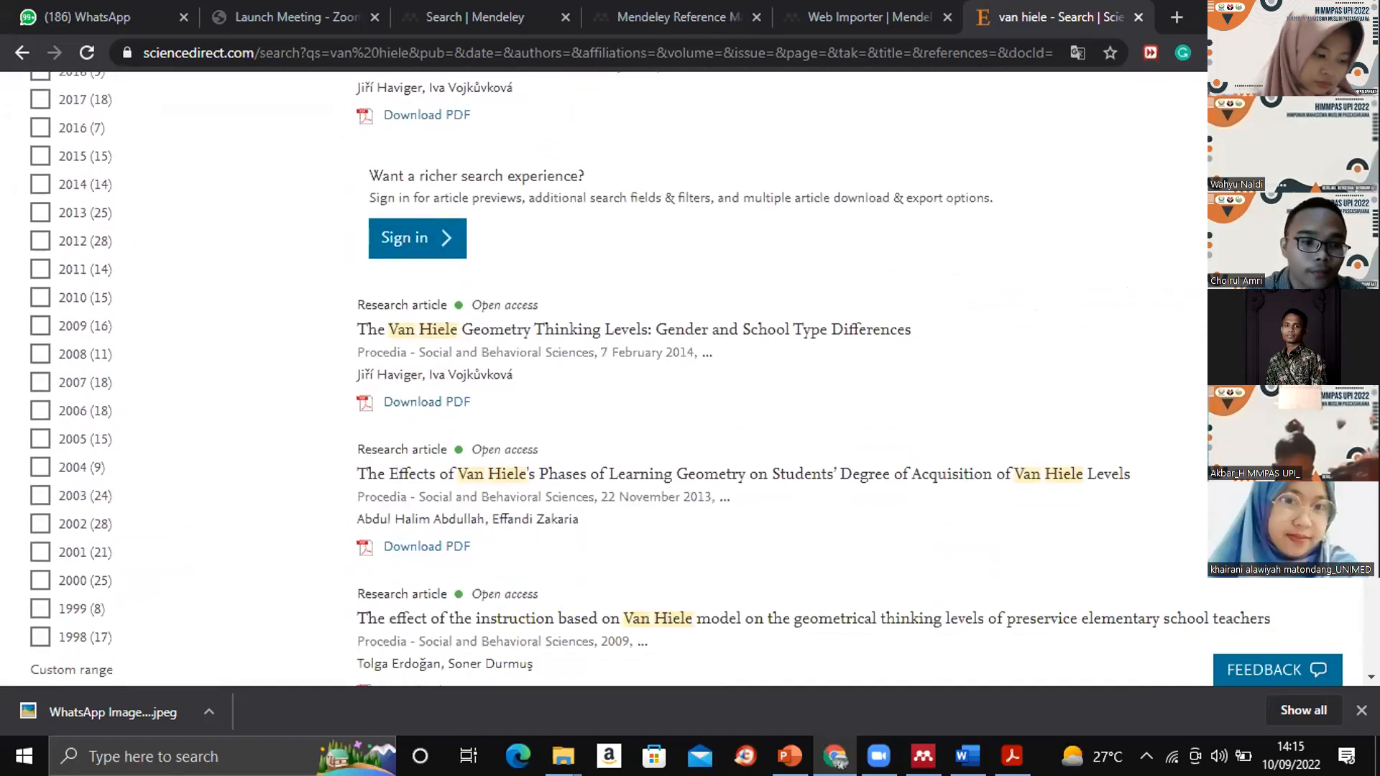
pyautogui.scroll(7, 619, 380)
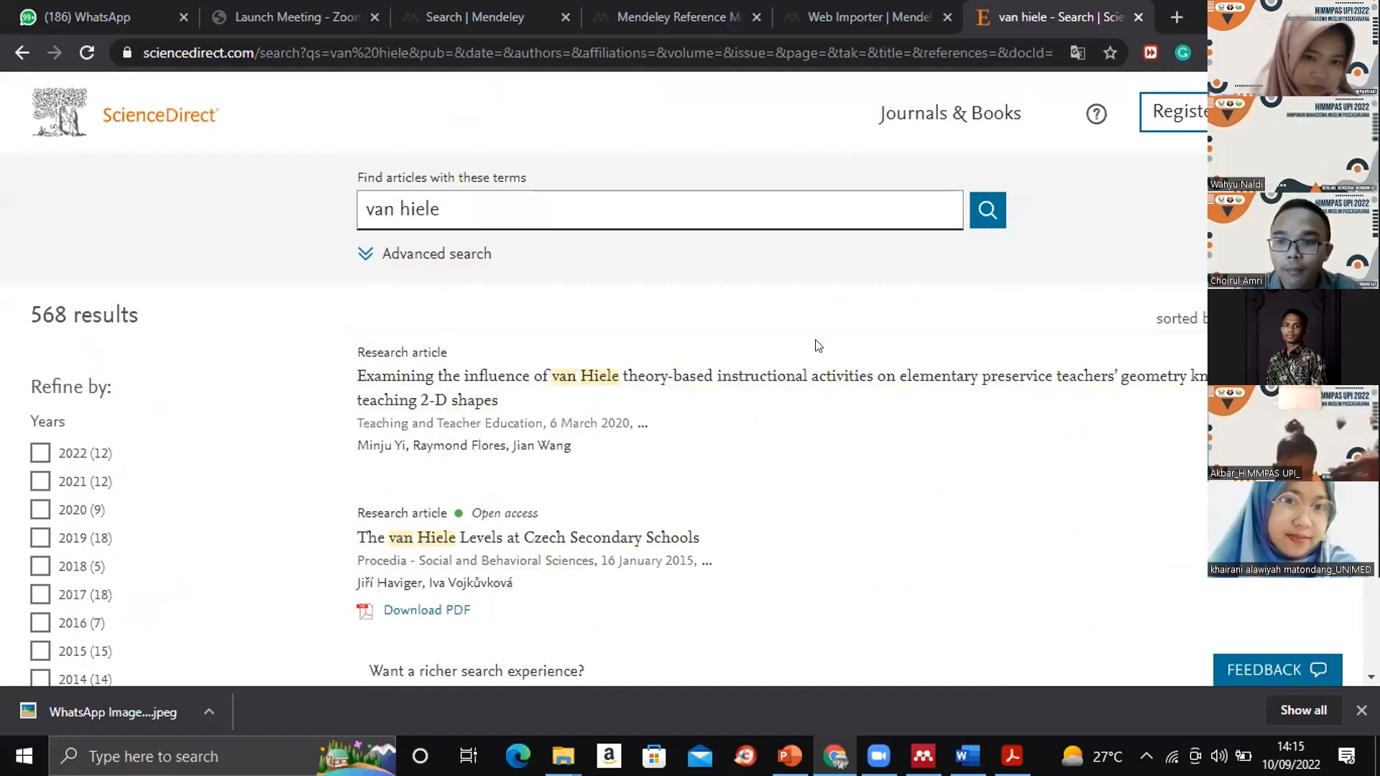
pyautogui.scroll(-2, 811, 347)
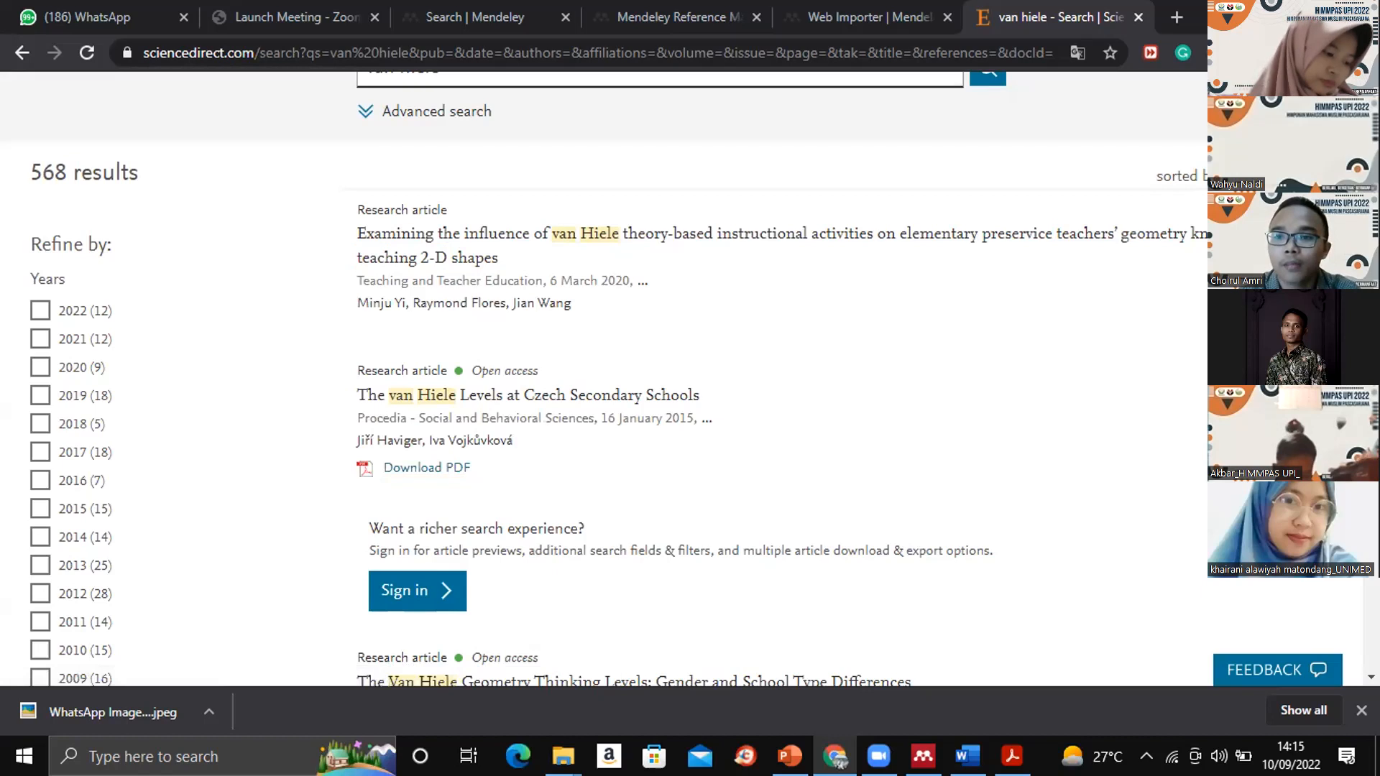
# - Start the Mendeley Web Importer on the ScienceDirect results page and let it sign in and detect references
pyautogui.click(1216, 53)
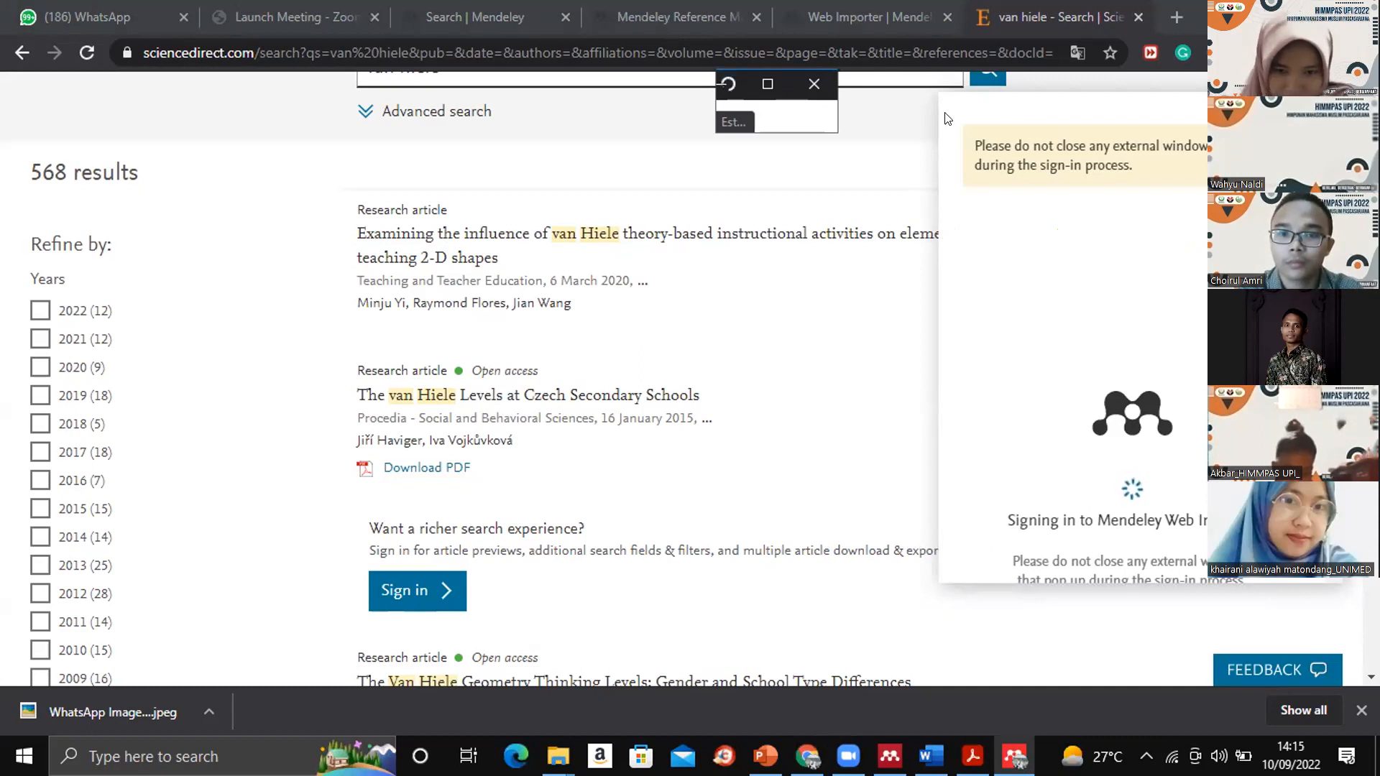
pyautogui.moveTo(1158, 107); pyautogui.dragTo(1127, 111)
pyautogui.click(1128, 111)
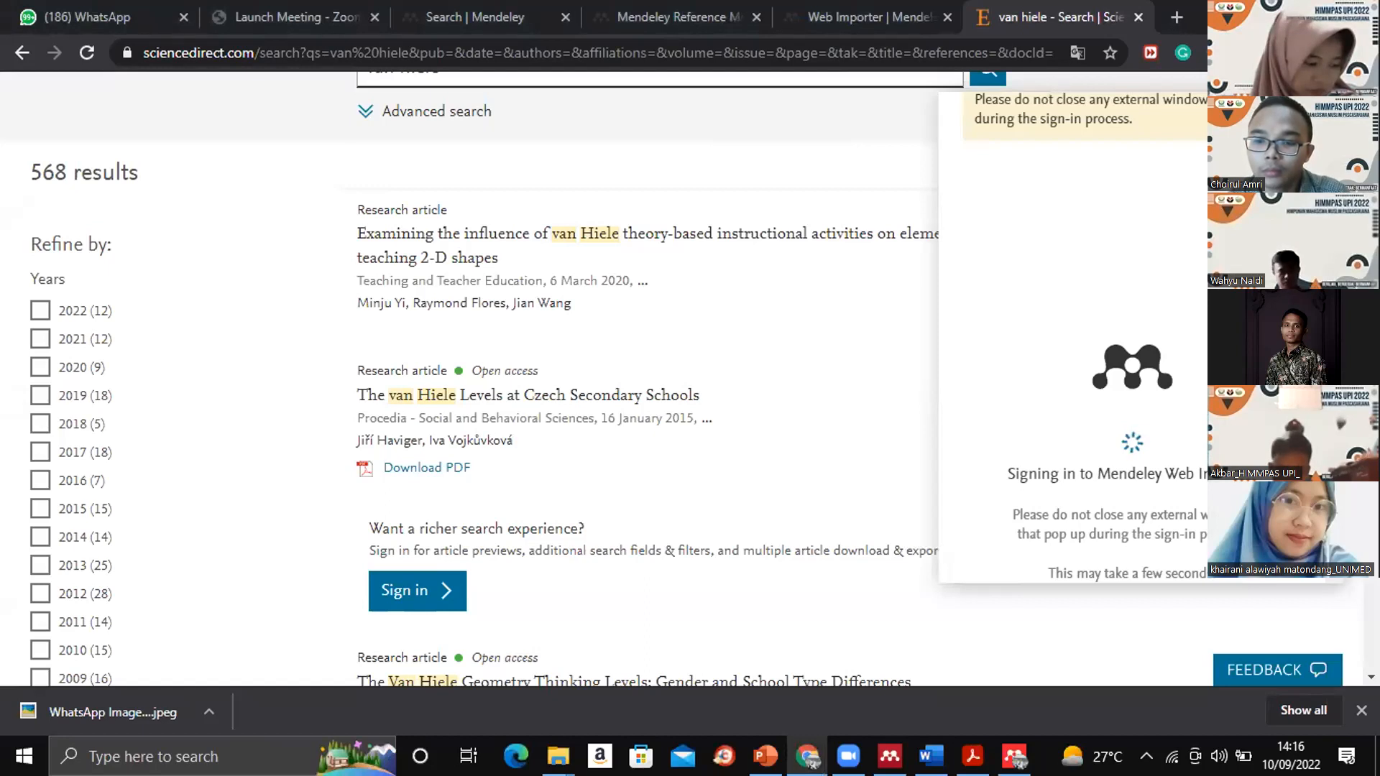
pyautogui.scroll(-1, 1264, 446)
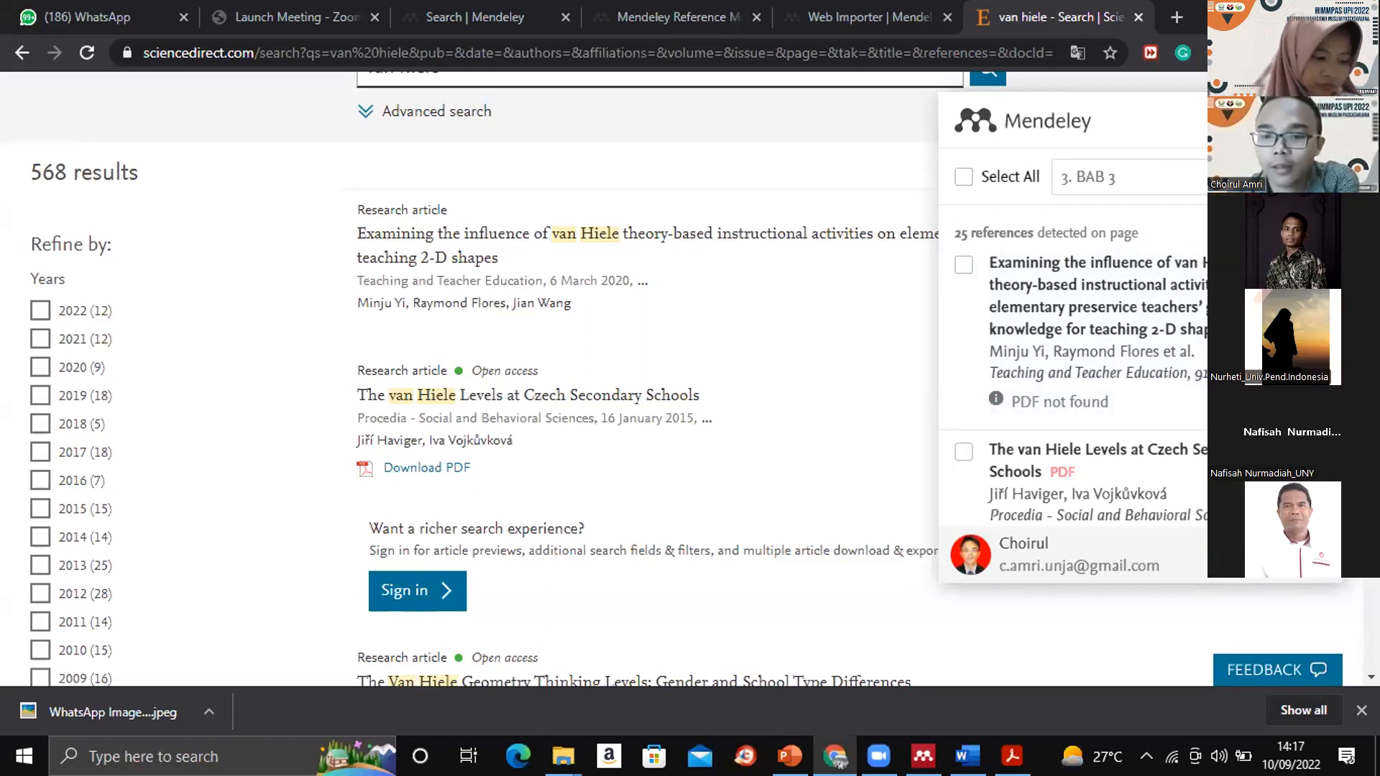
# - Select the article "The van Hiele Levels at Czech Secondary Schools" among the references detected by the importer
pyautogui.scroll(-1, 1073, 363)
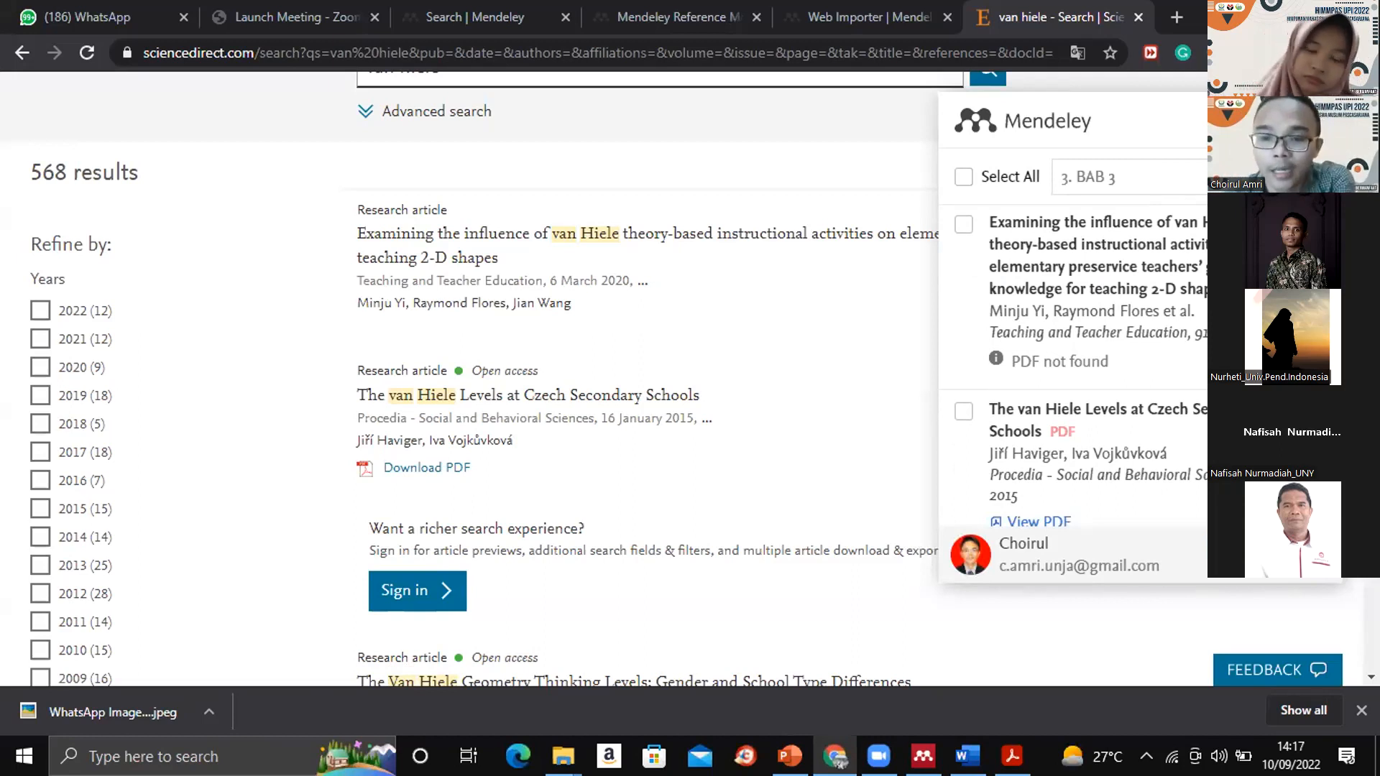
pyautogui.scroll(-1, 1076, 367)
pyautogui.scroll(-1, 1076, 366)
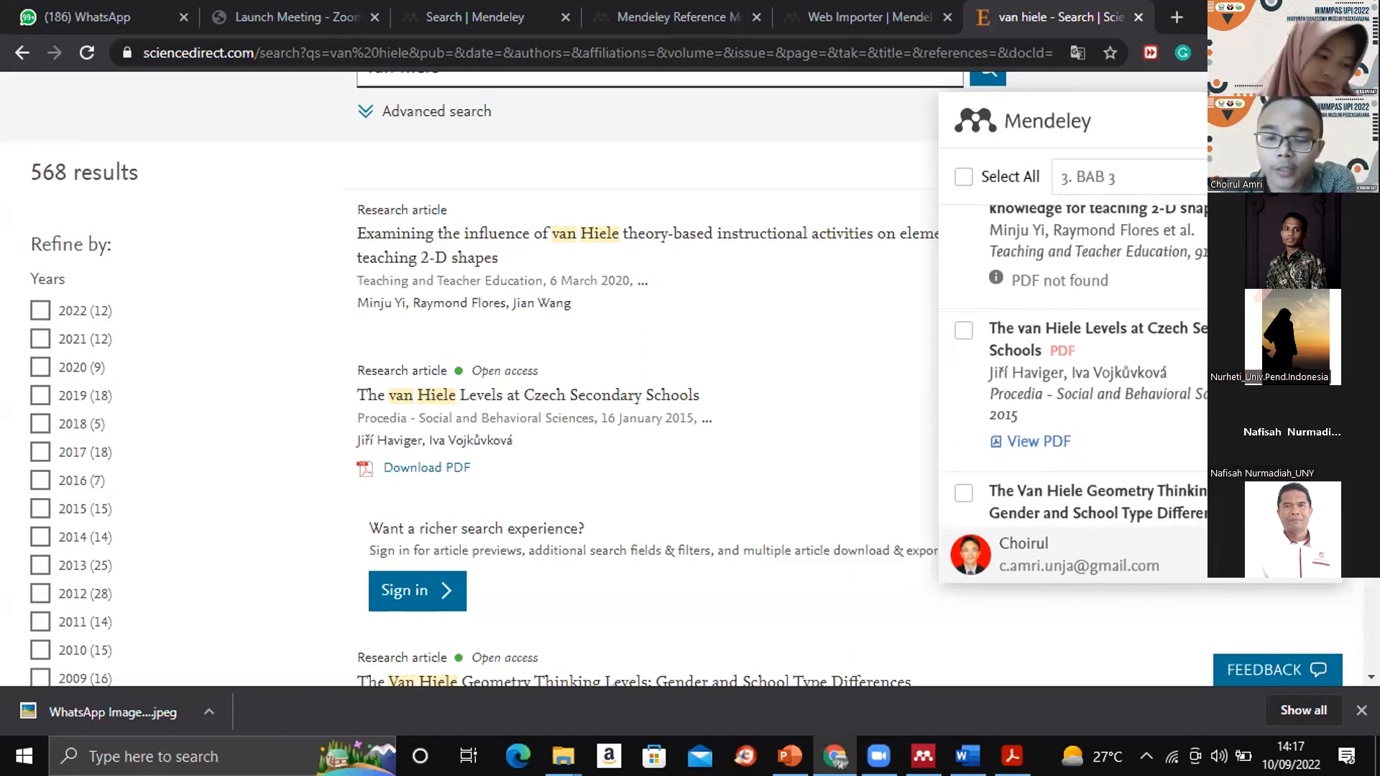
pyautogui.scroll(-1, 1076, 366)
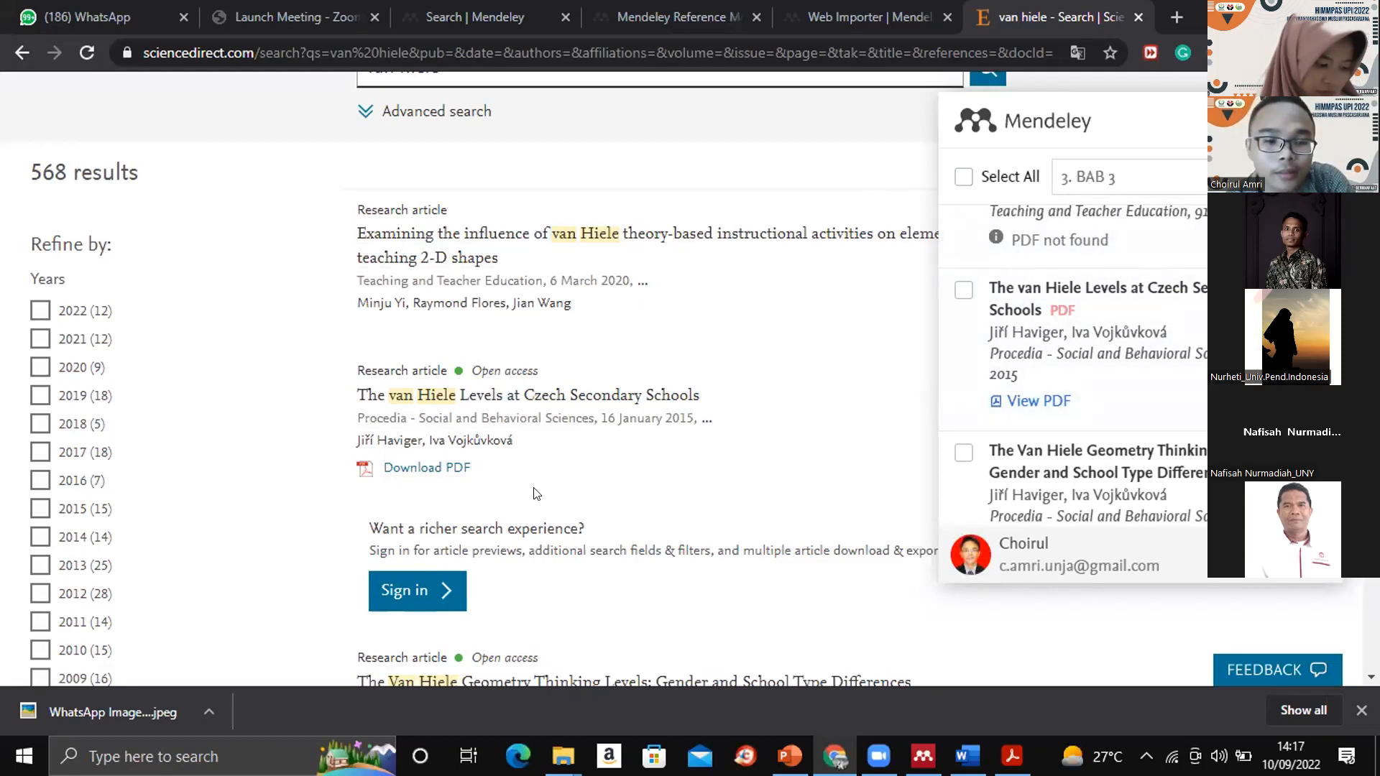
pyautogui.click(963, 291)
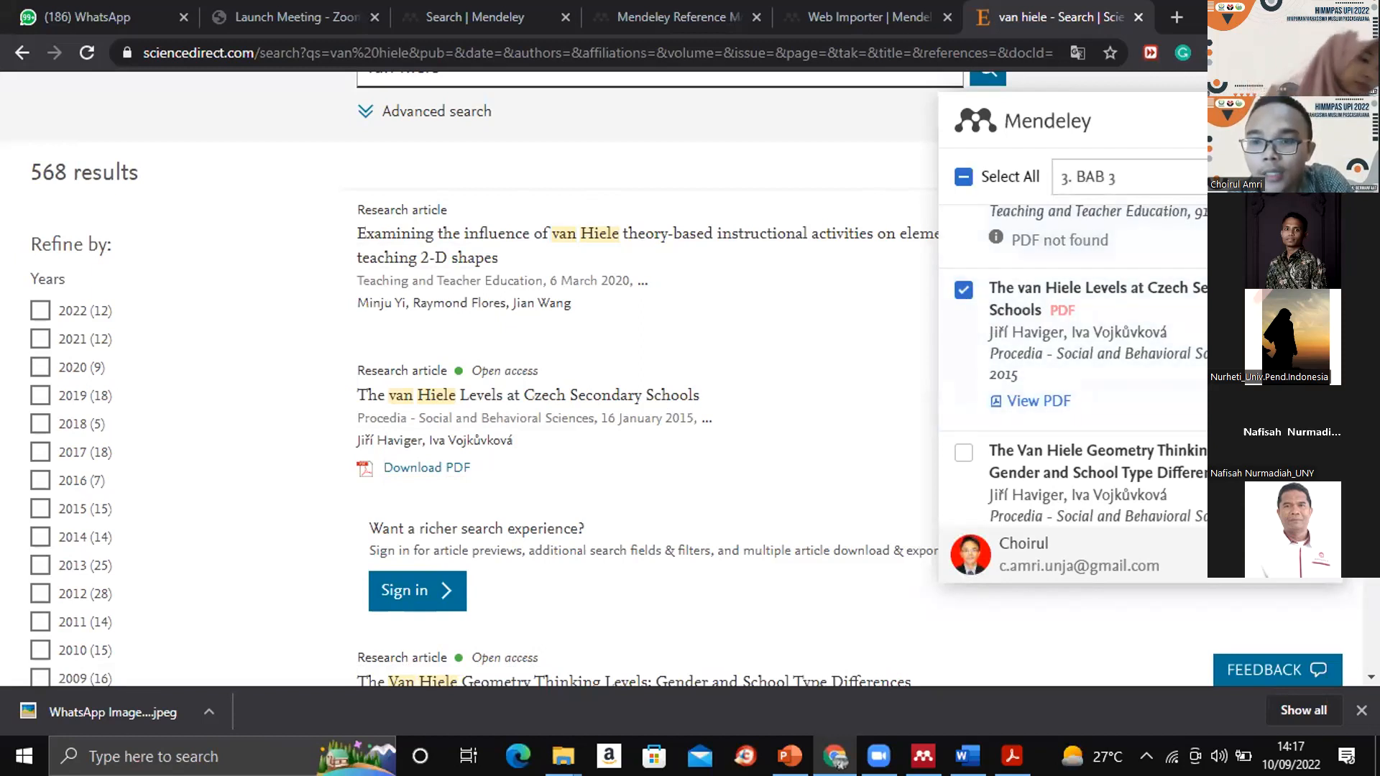
# - Look through the Web Importer's list of collections and groups for a destination folder for the selected article
pyautogui.click(1257, 177)
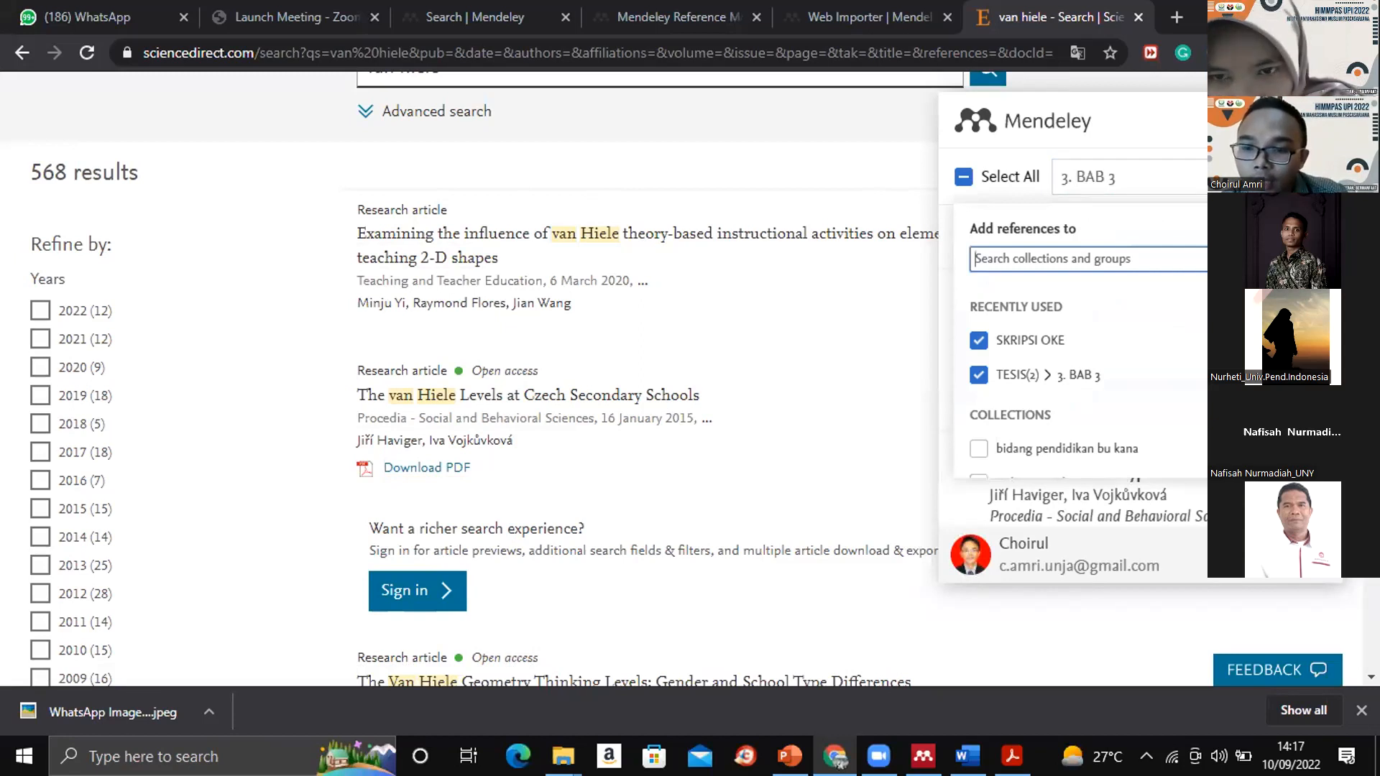
pyautogui.scroll(-1, 1143, 381)
pyautogui.scroll(-5, 1077, 388)
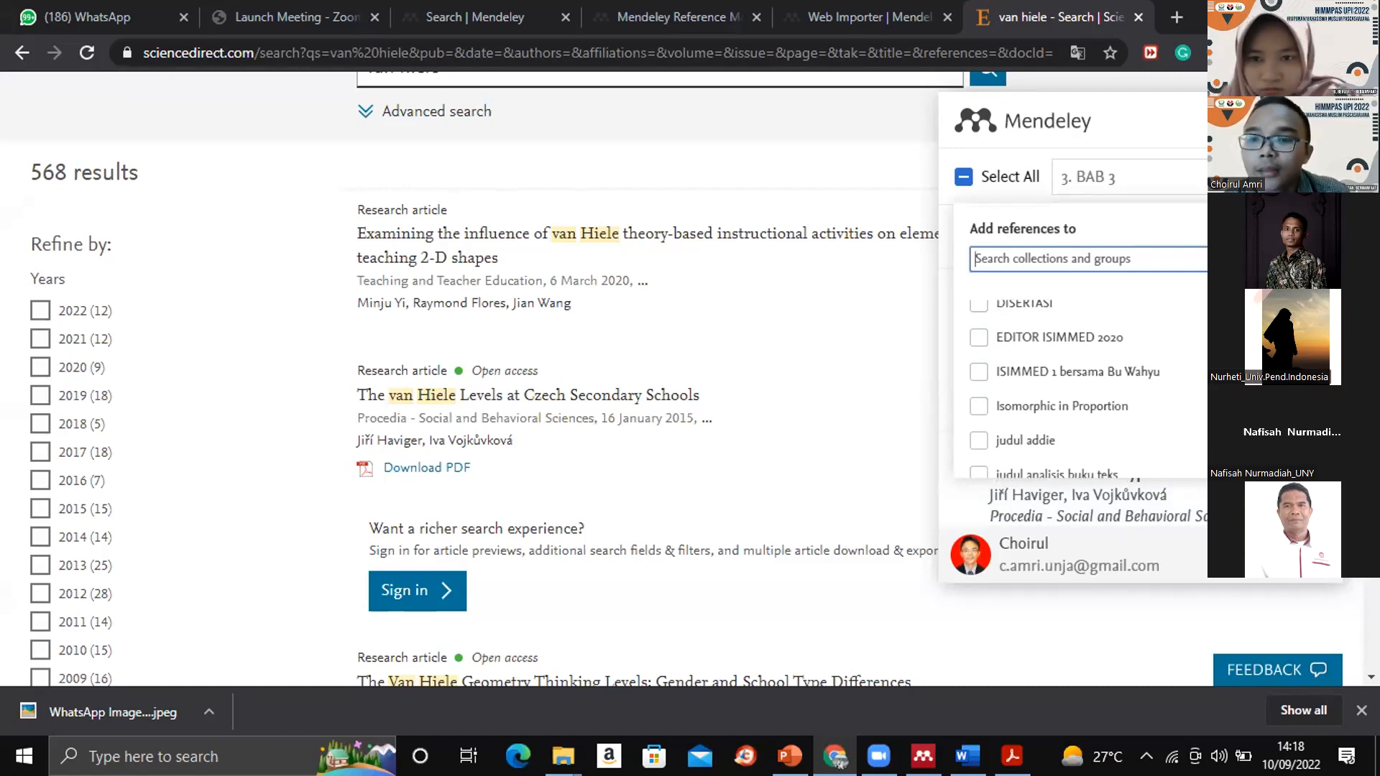
pyautogui.click(1232, 177)
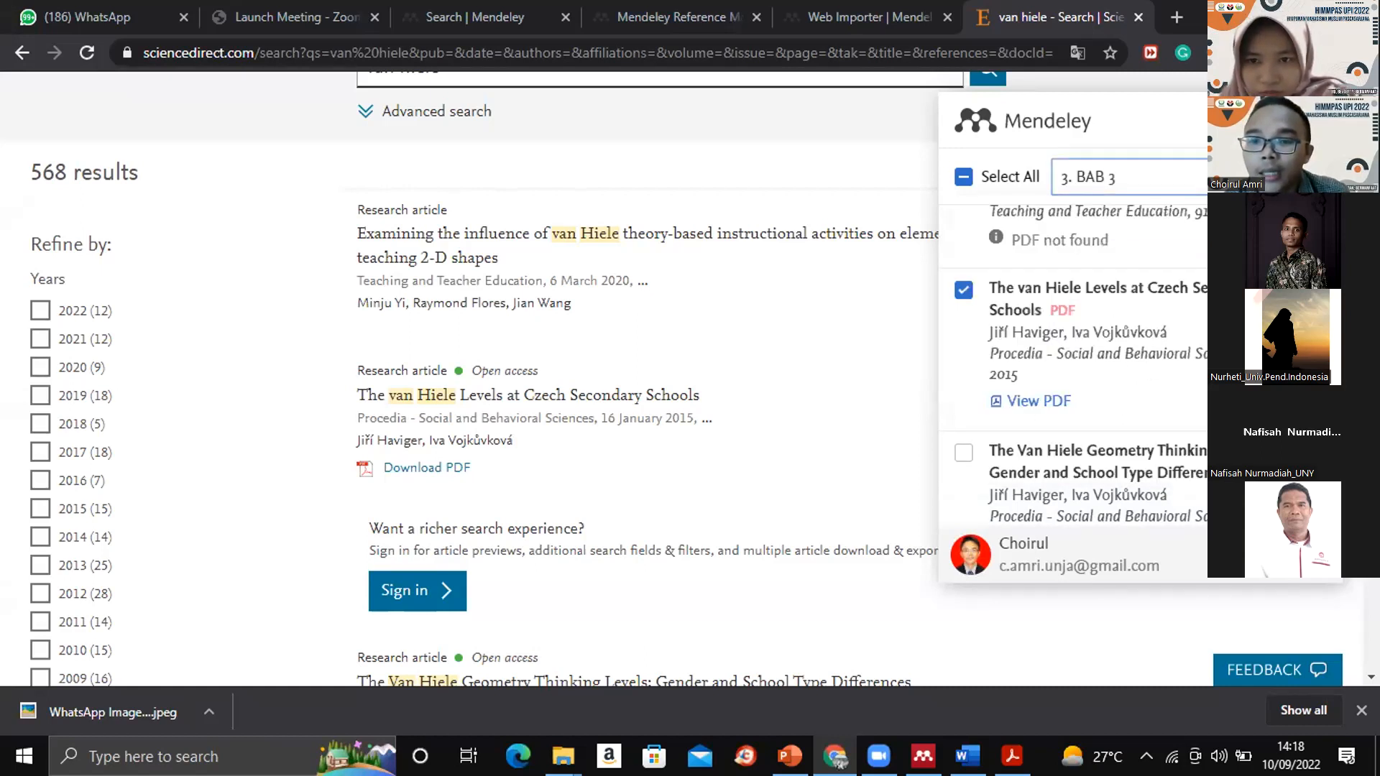
pyautogui.click(1232, 176)
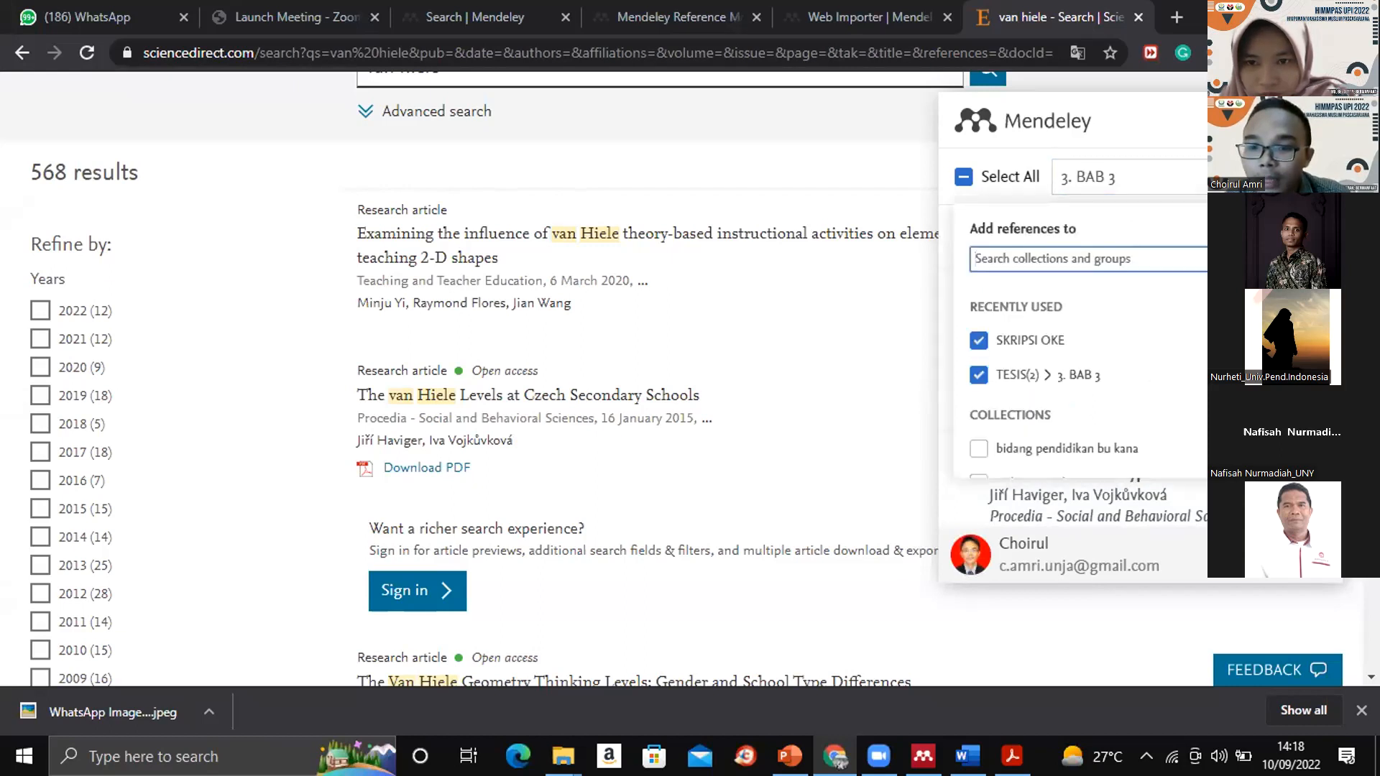
pyautogui.scroll(-10, 1078, 373)
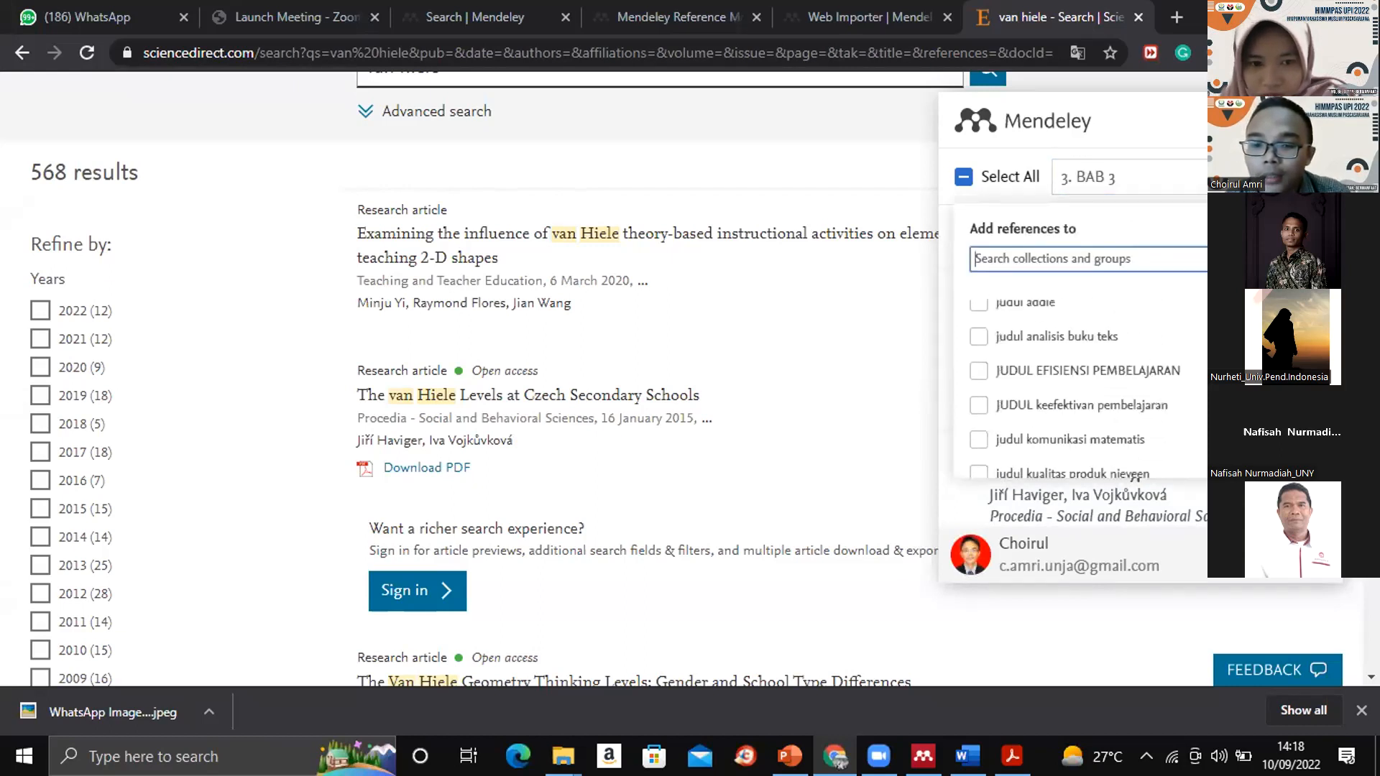
pyautogui.scroll(-3, 1077, 373)
pyautogui.scroll(-1, 1077, 381)
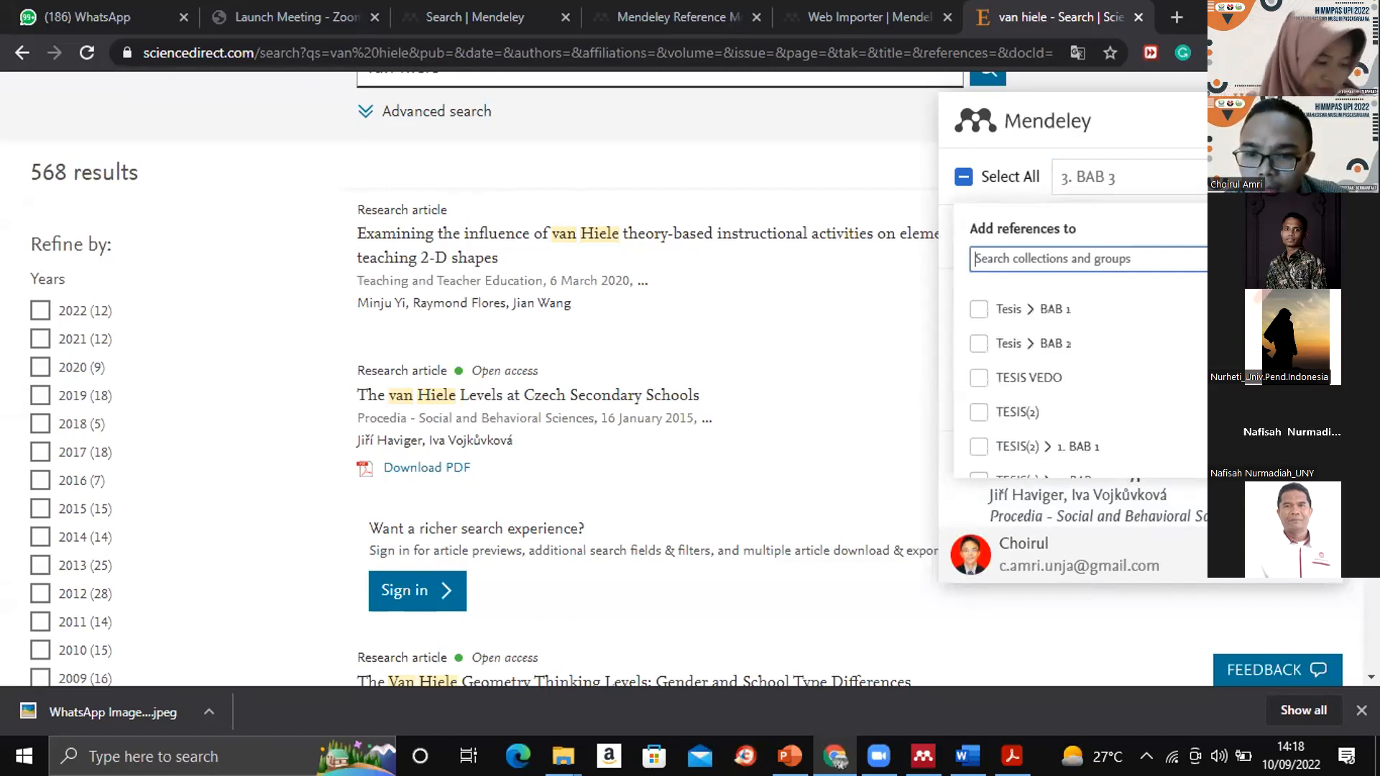
pyautogui.scroll(10, 1078, 381)
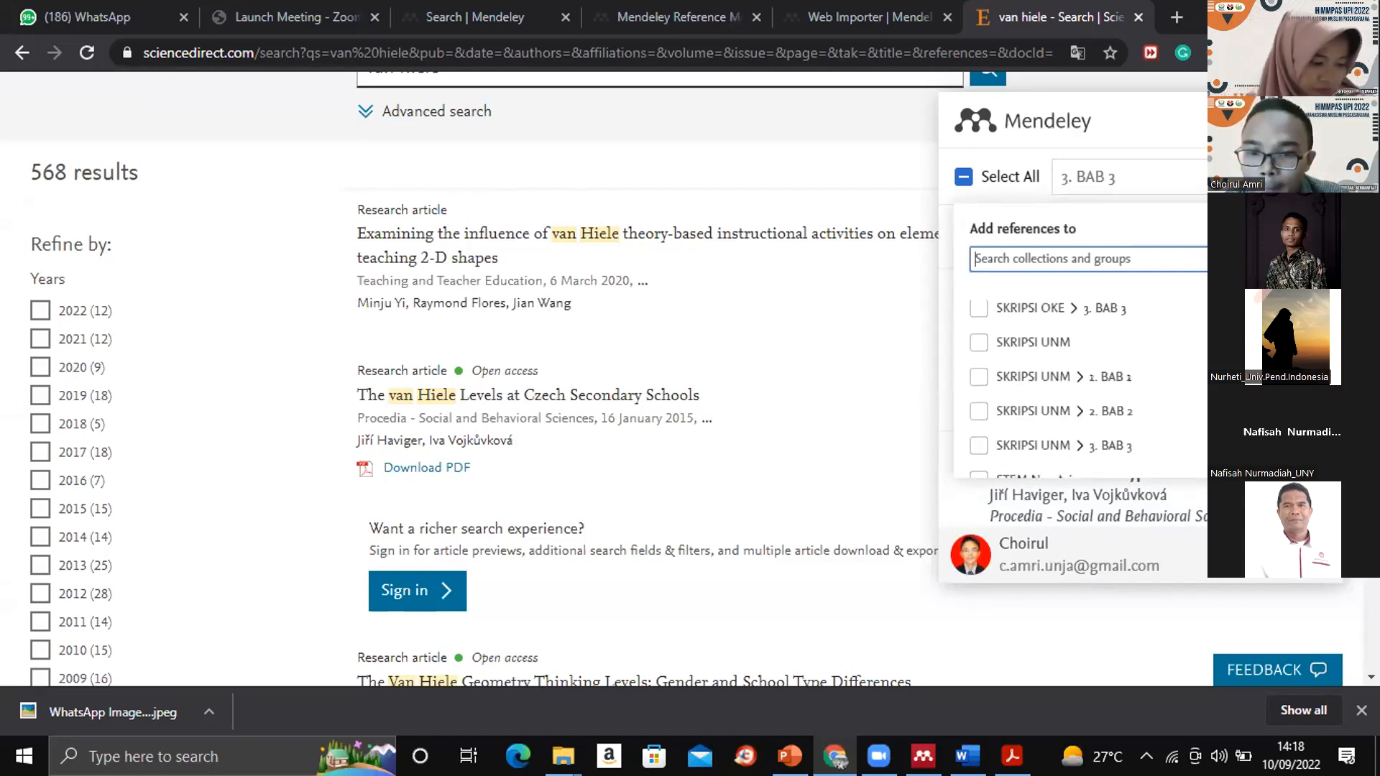
pyautogui.scroll(10, 1078, 381)
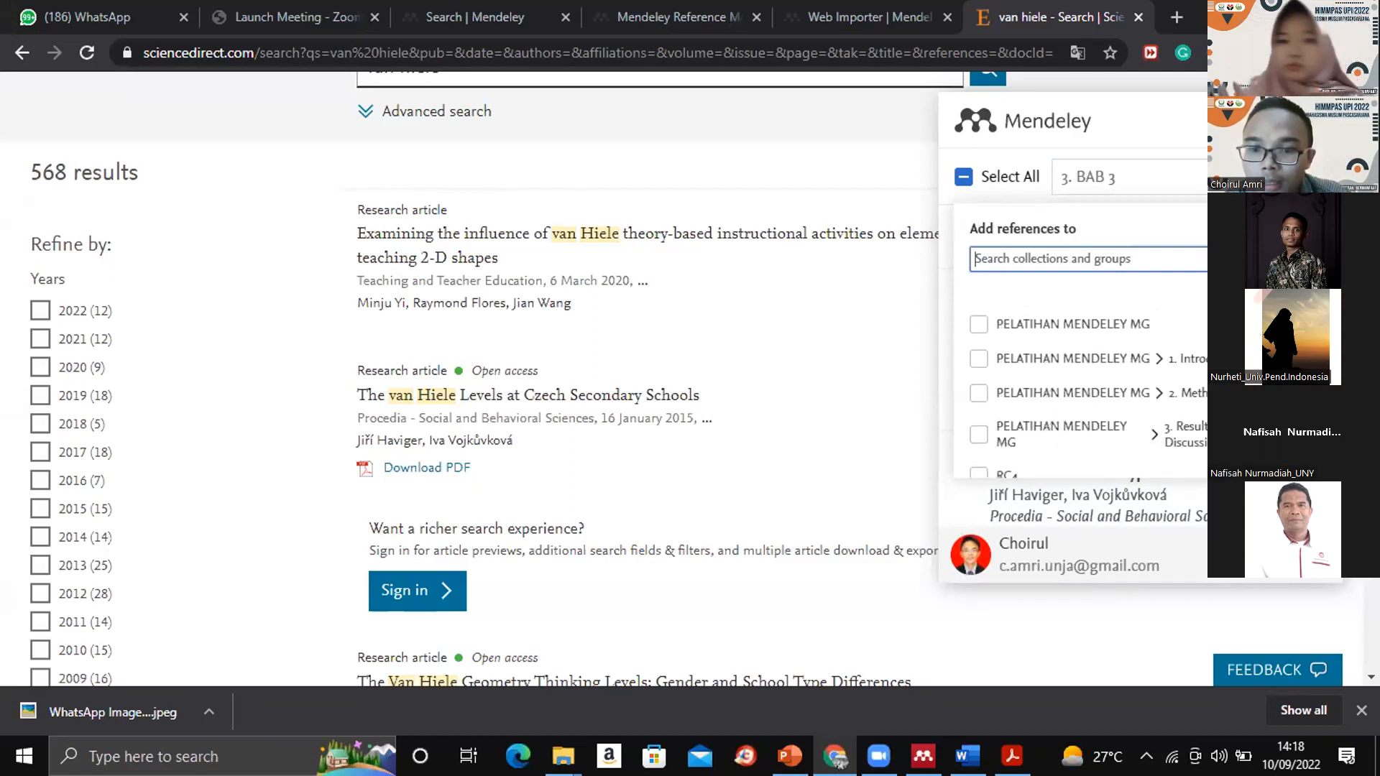
pyautogui.scroll(10, 1077, 388)
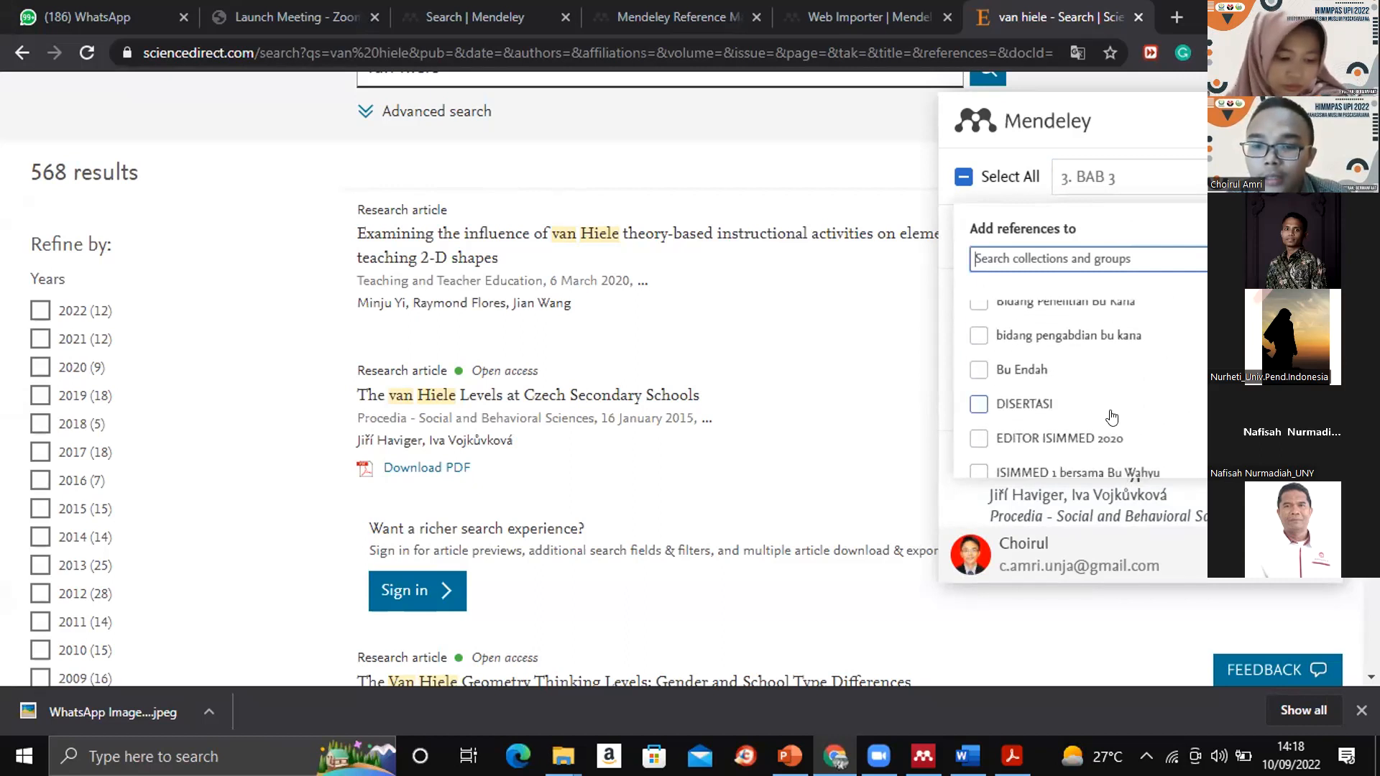
pyautogui.scroll(-2, 1078, 381)
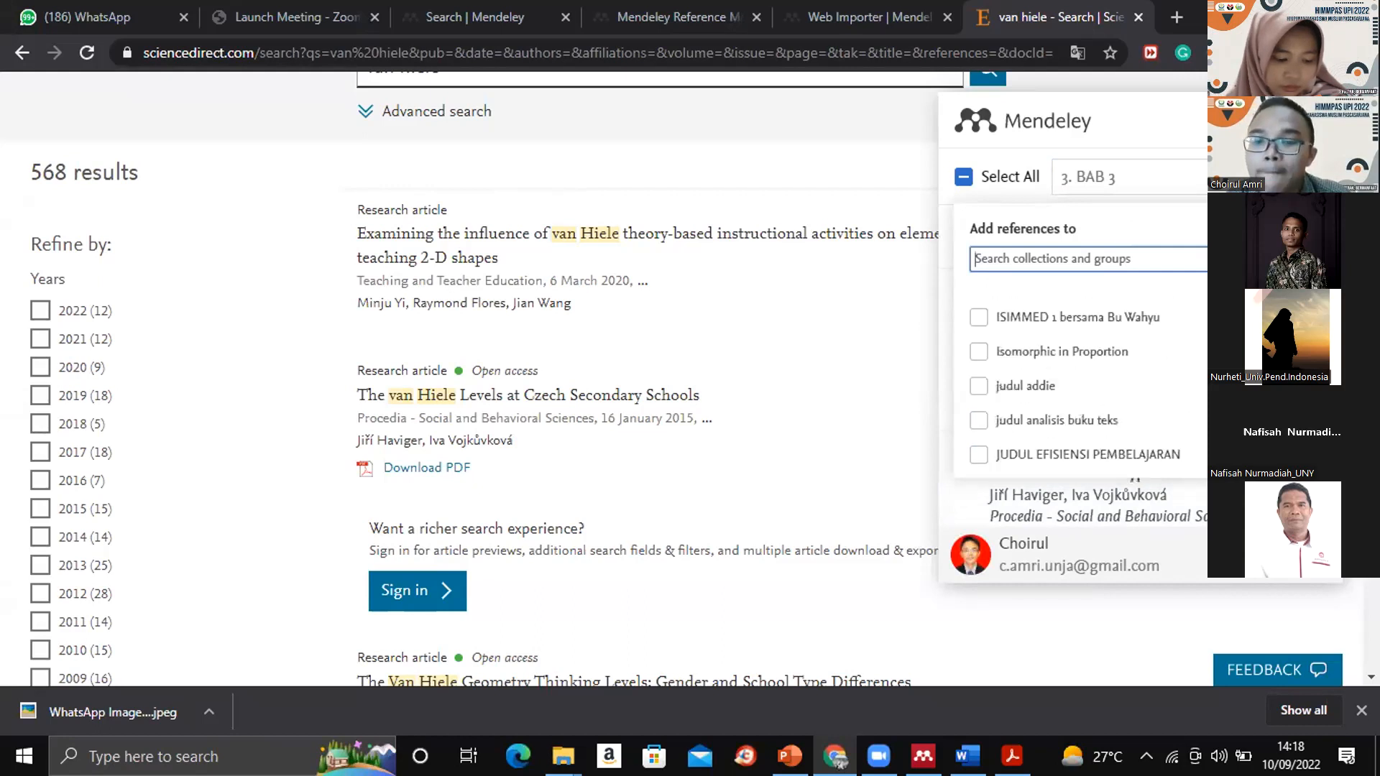
pyautogui.scroll(-3, 1077, 381)
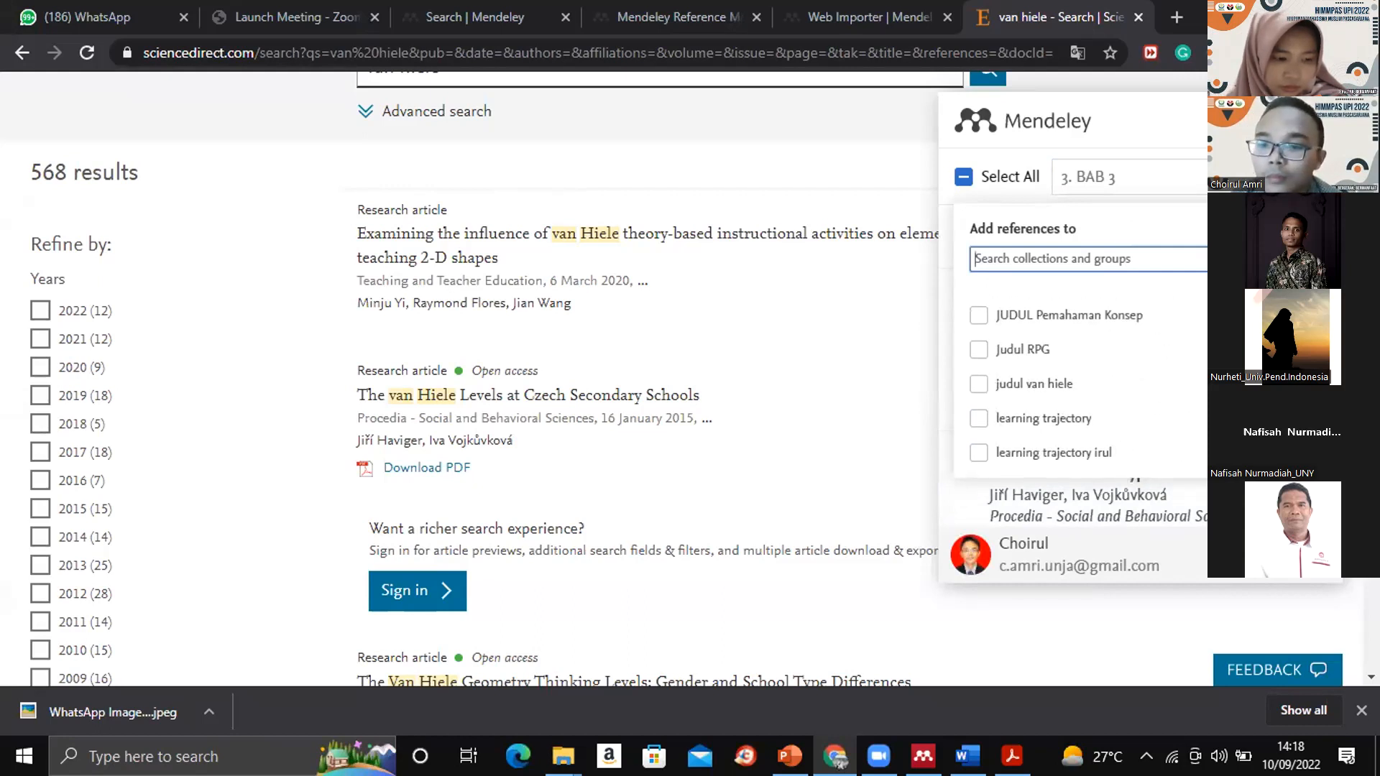
pyautogui.scroll(10, 1078, 381)
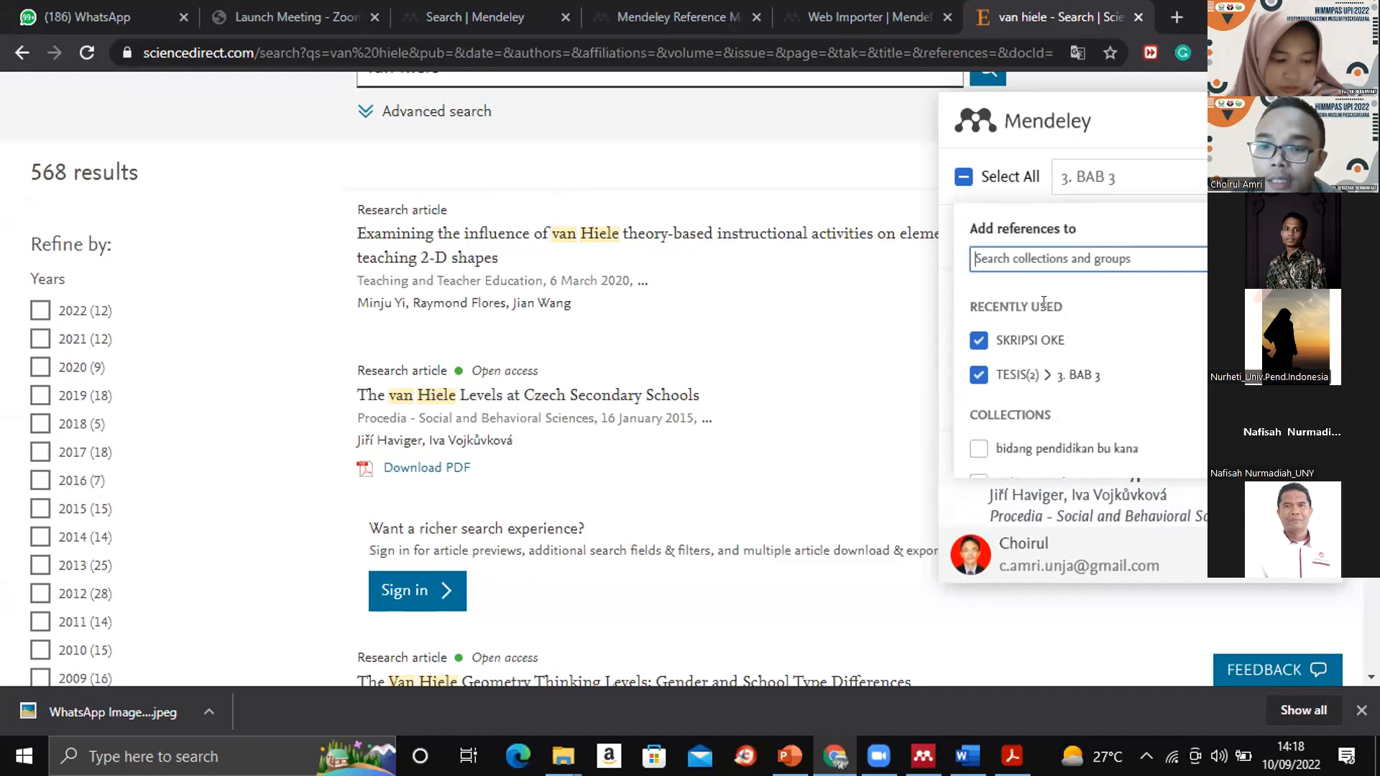
# - Clear the chosen destination collections and add "The van Hiele Levels at Czech Secondary Schools" with its PDF to My Library
pyautogui.click(1204, 178)
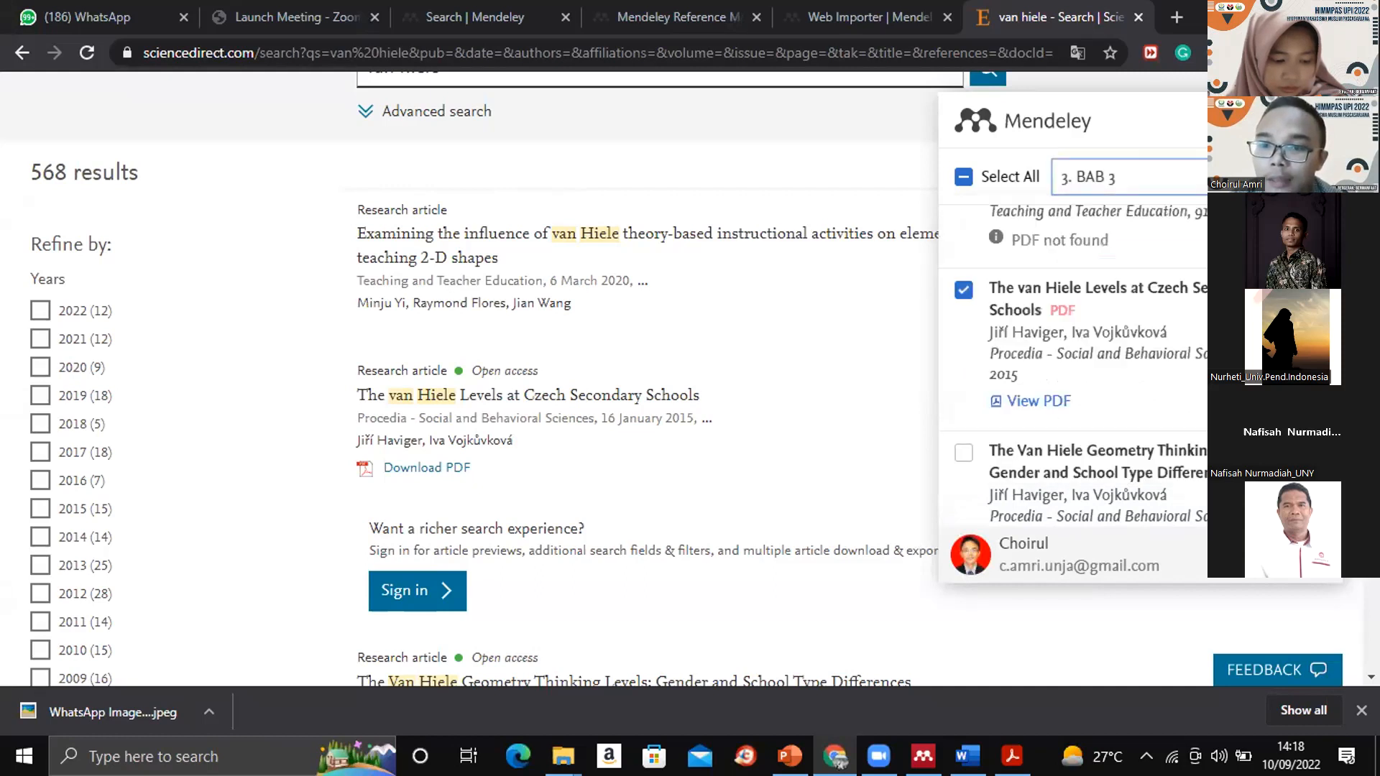
pyautogui.click(1205, 178)
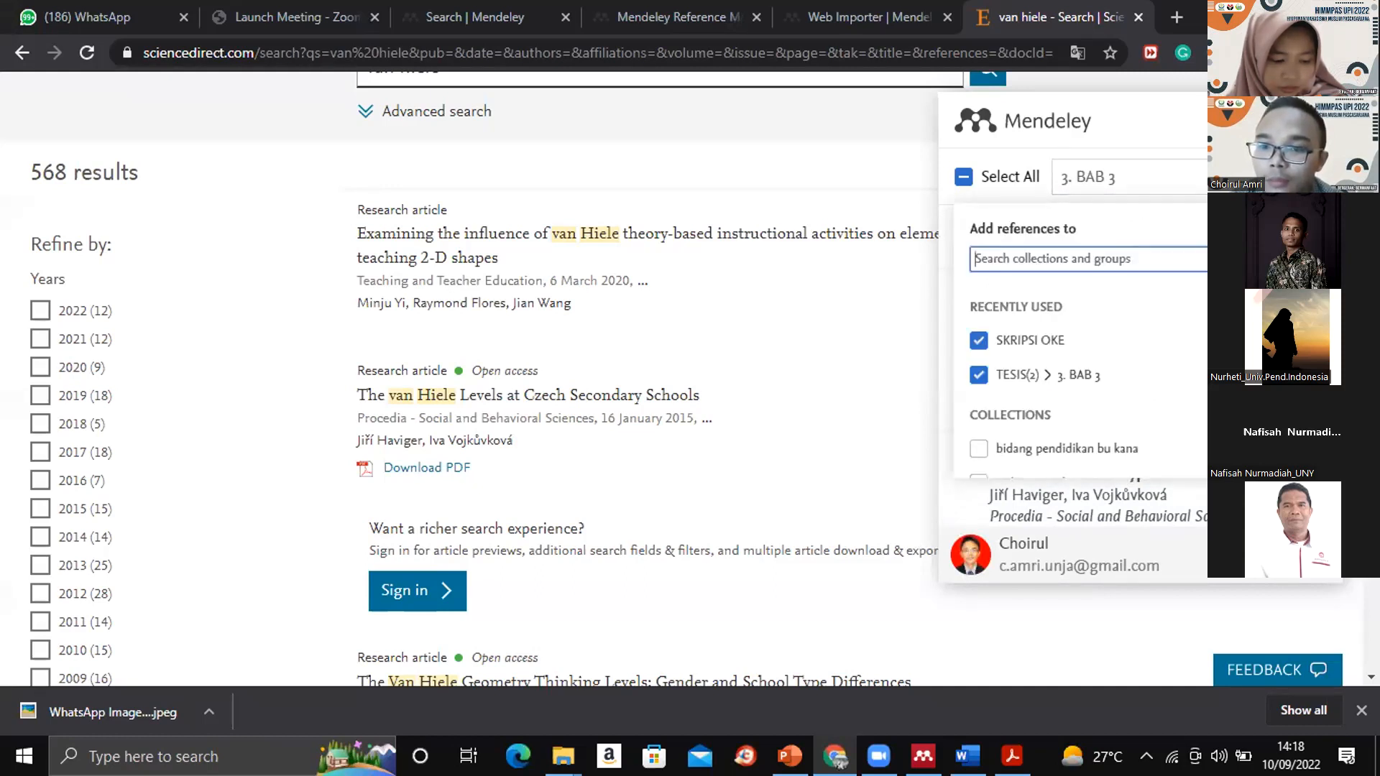
pyautogui.click(1293, 229)
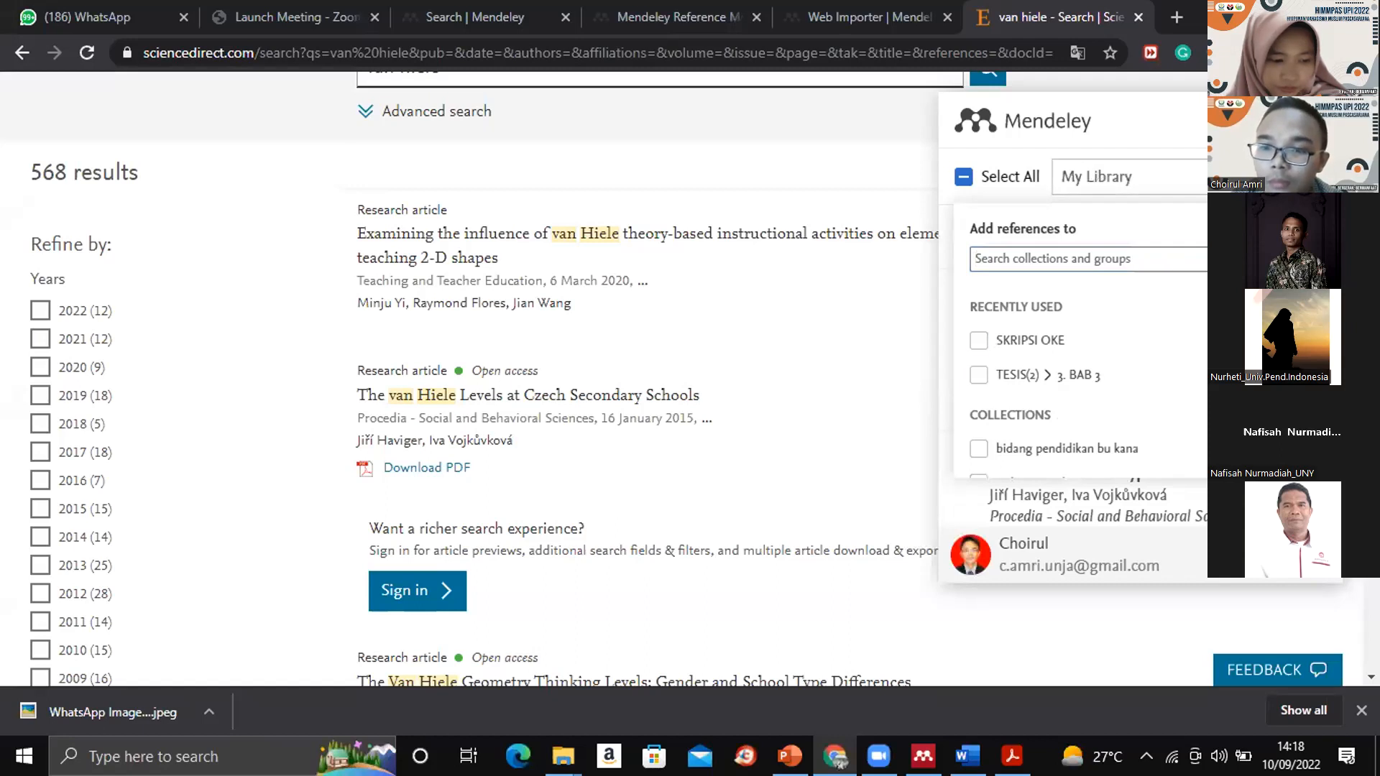
pyautogui.click(1257, 178)
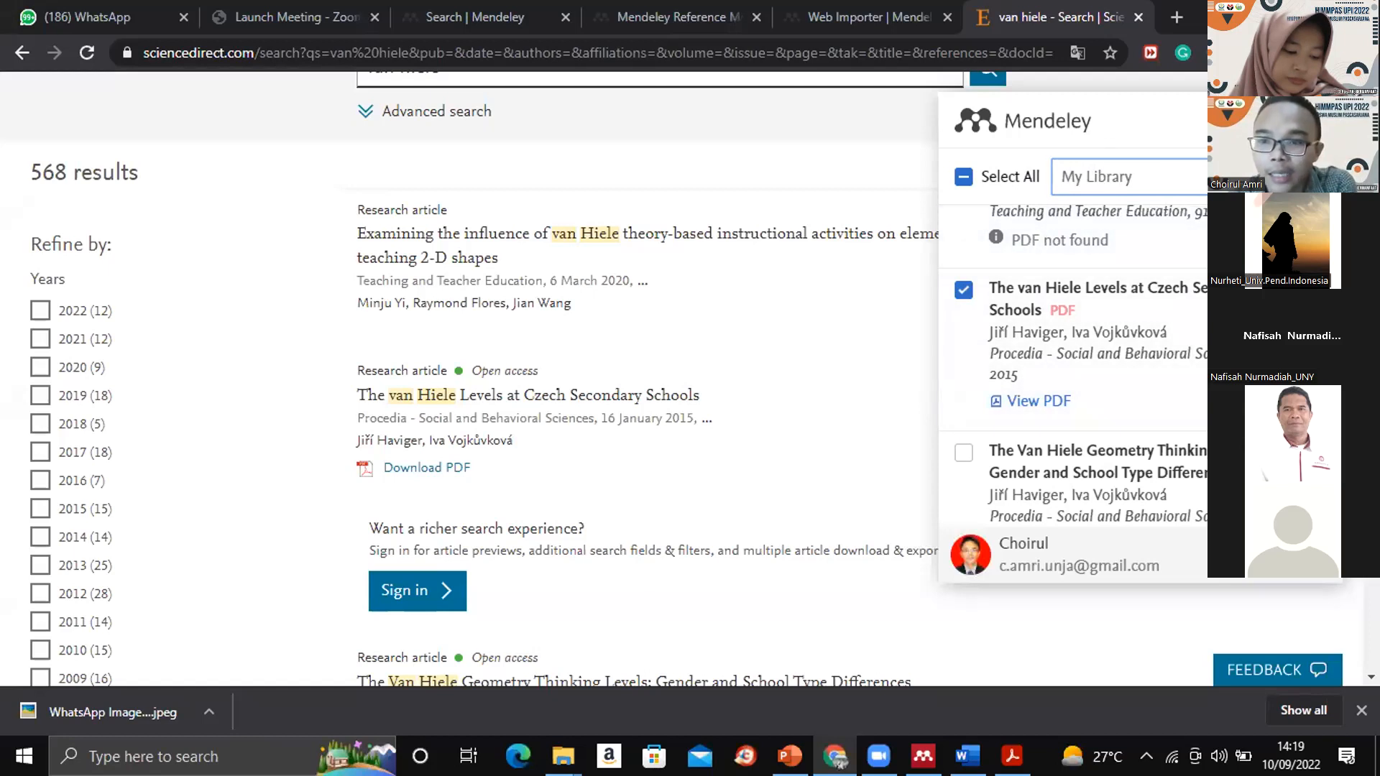
pyautogui.click(1293, 555)
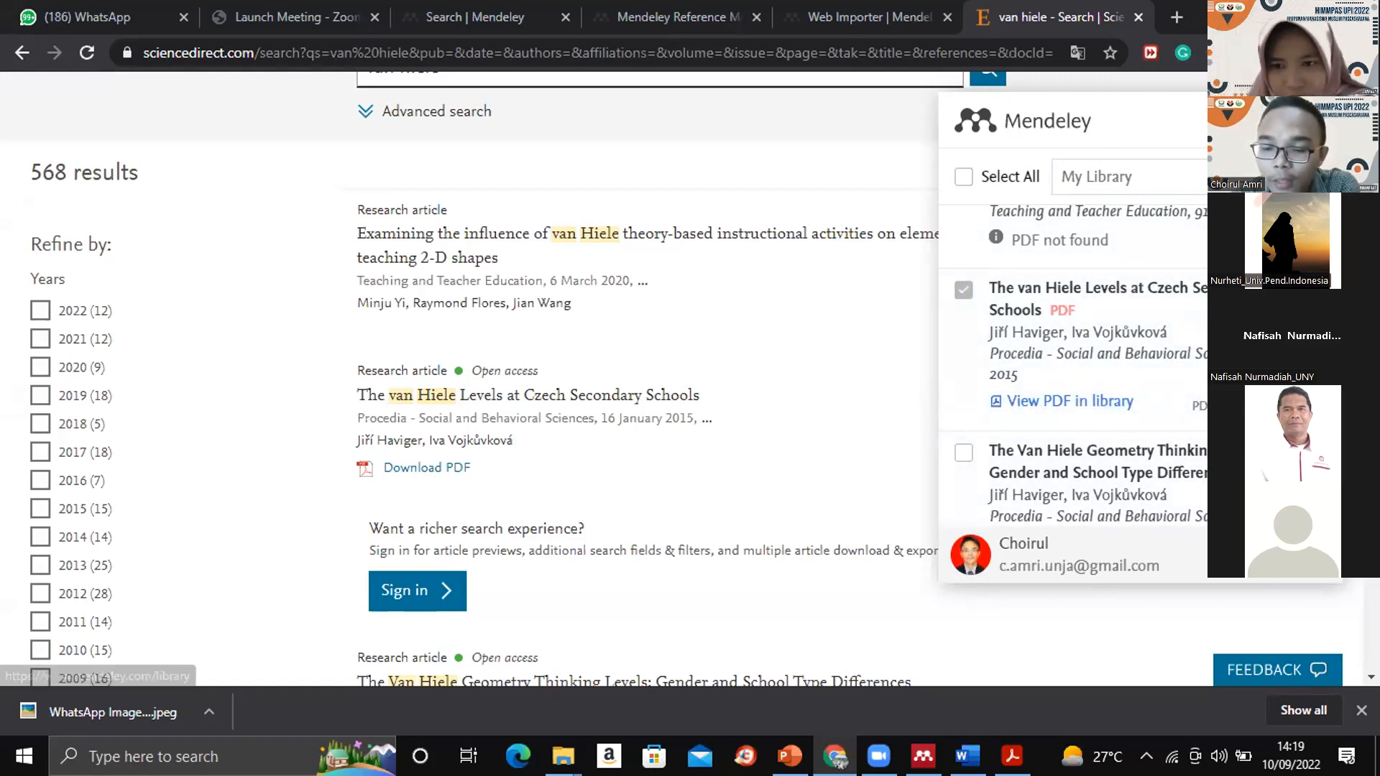
# - Open the online Mendeley library from the imported article and check its entry in All References
pyautogui.click(1069, 402)
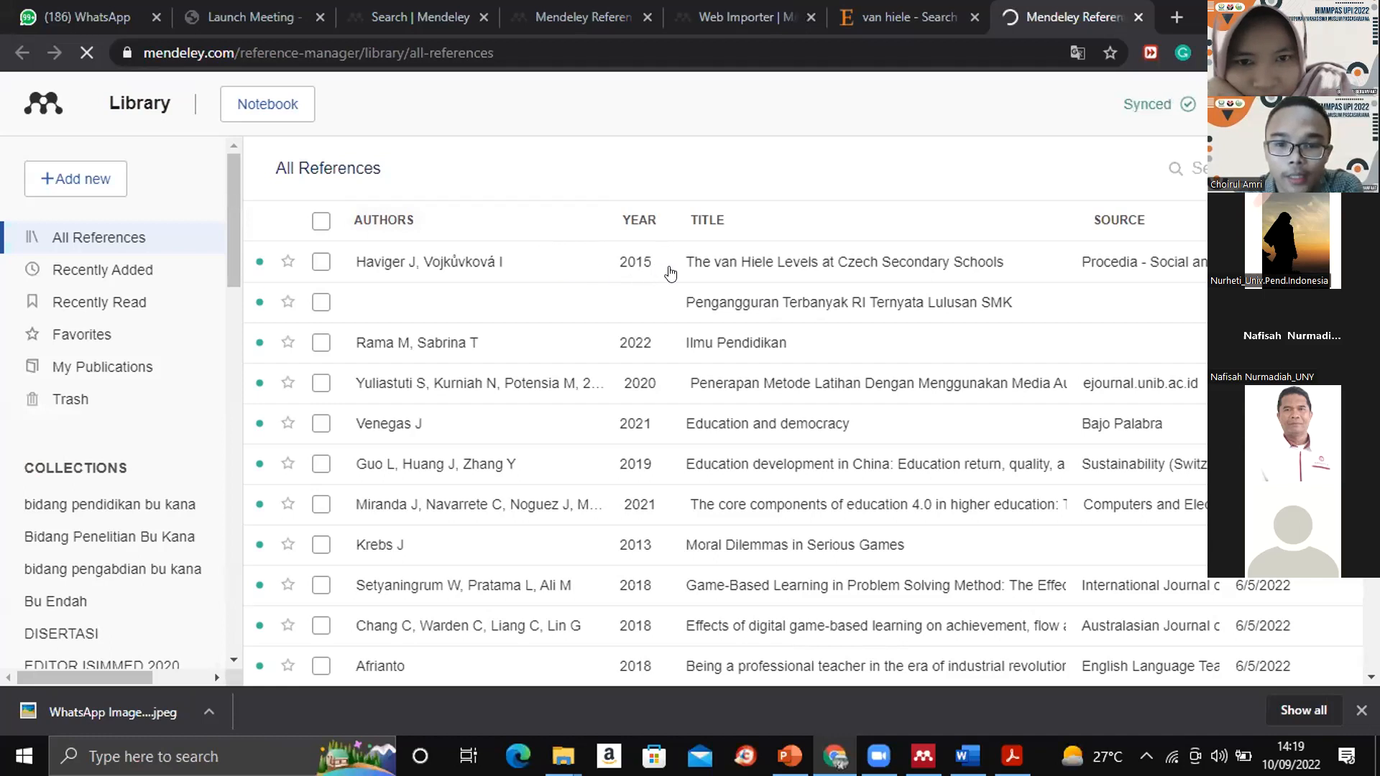
pyautogui.click(320, 265)
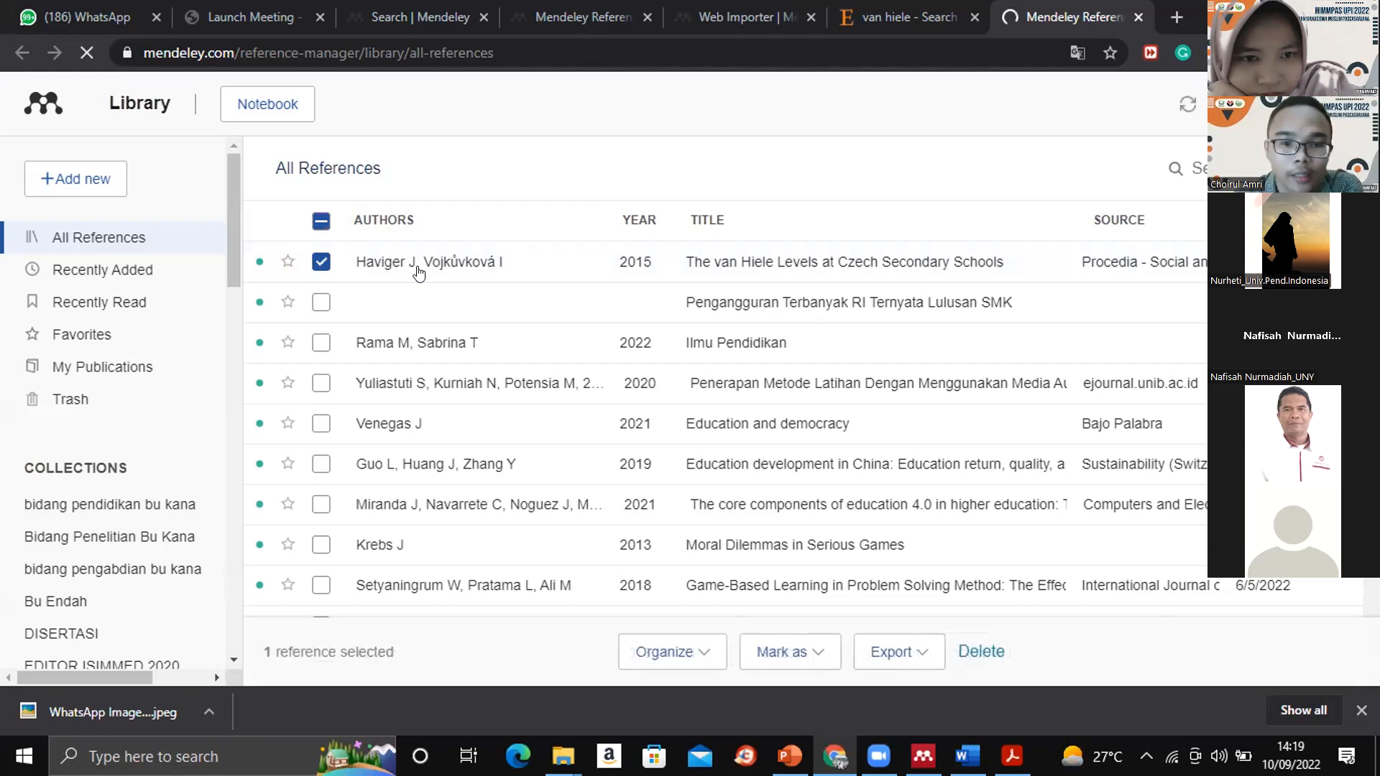
pyautogui.click(325, 267)
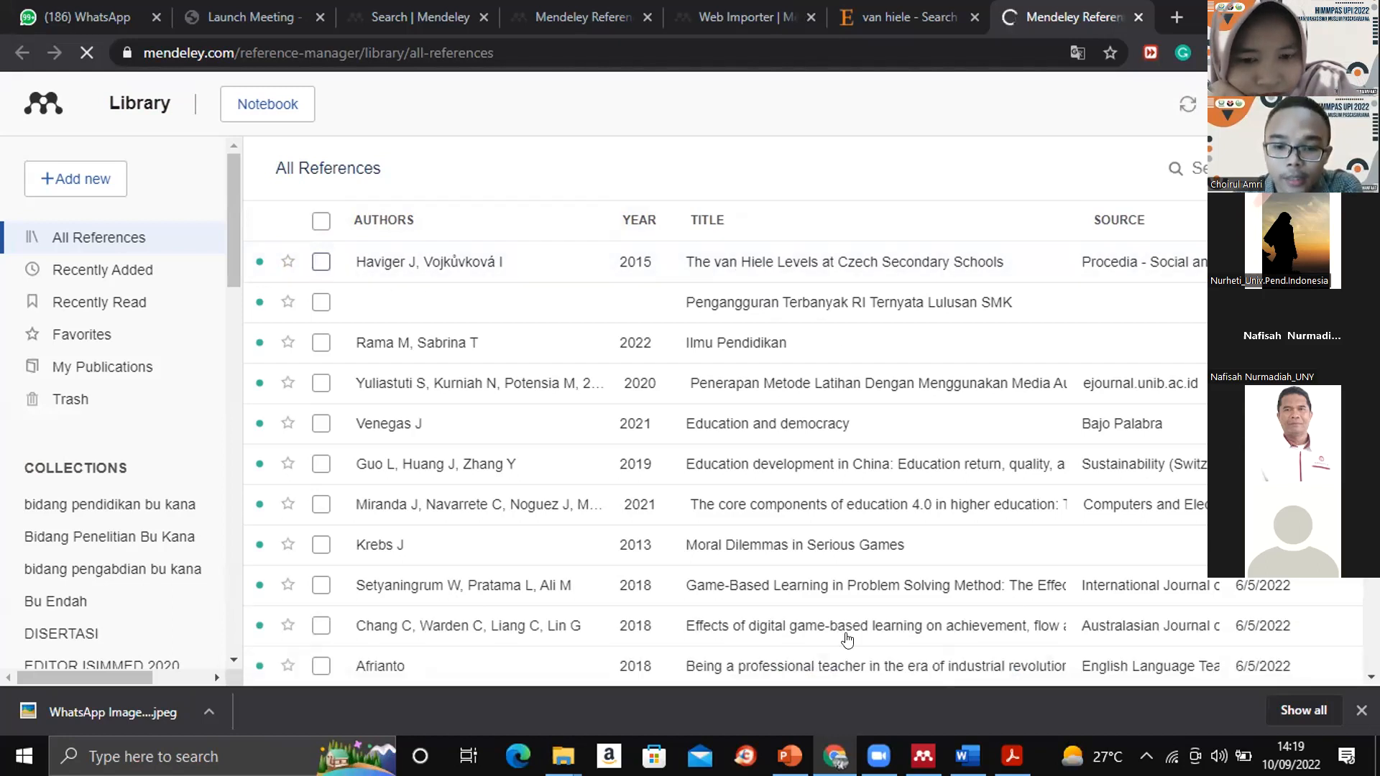
# - Switch to Mendeley Desktop, show All Documents, and synchronize the library with the online account
pyautogui.moveTo(922, 755)
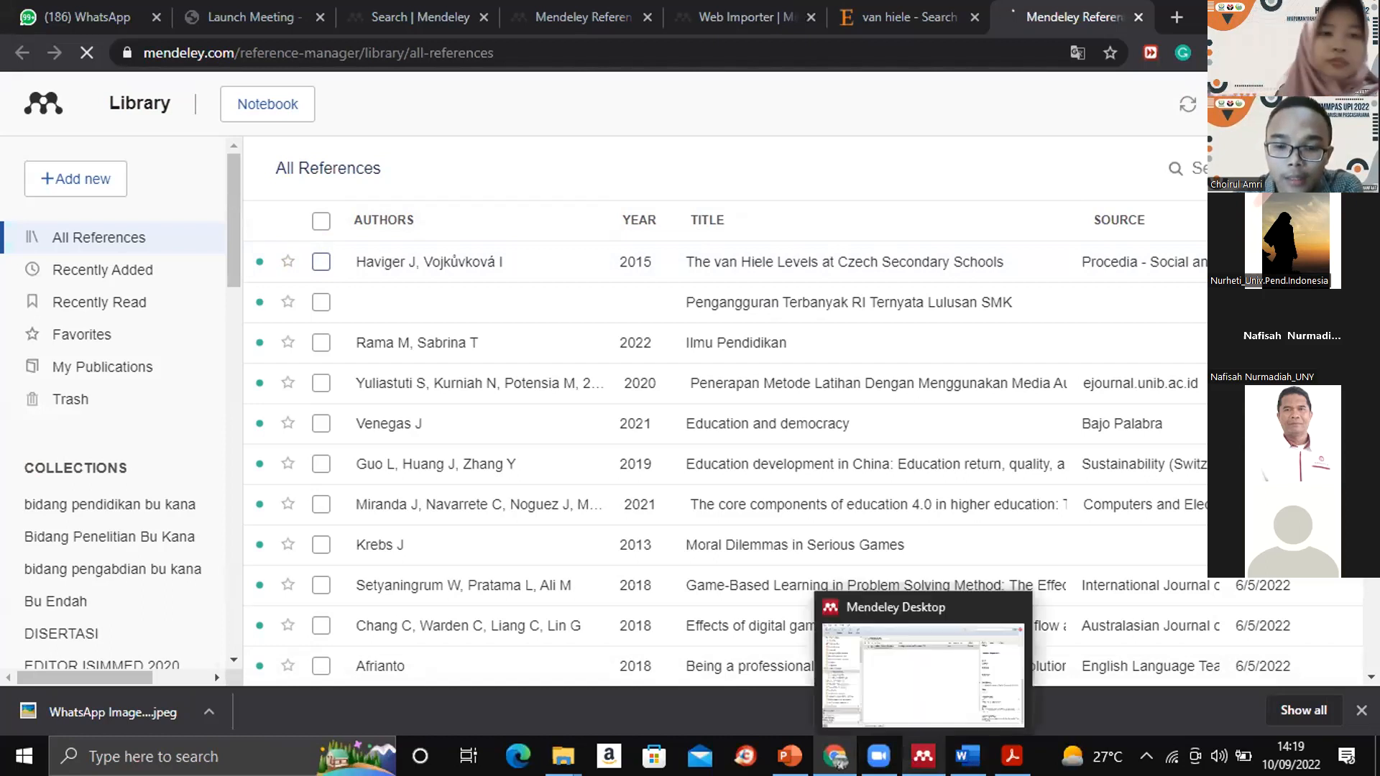
pyautogui.click(897, 683)
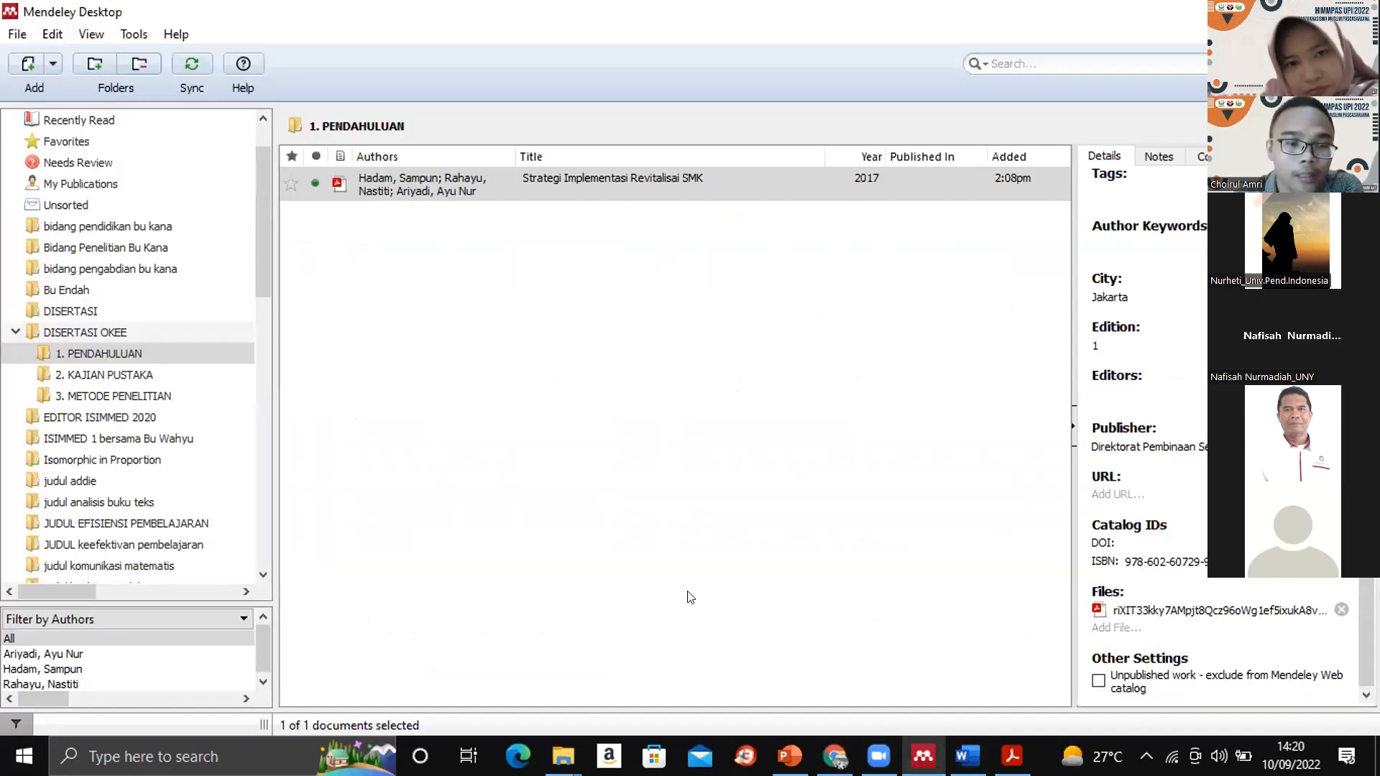
pyautogui.moveTo(261, 231); pyautogui.dragTo(264, 165)
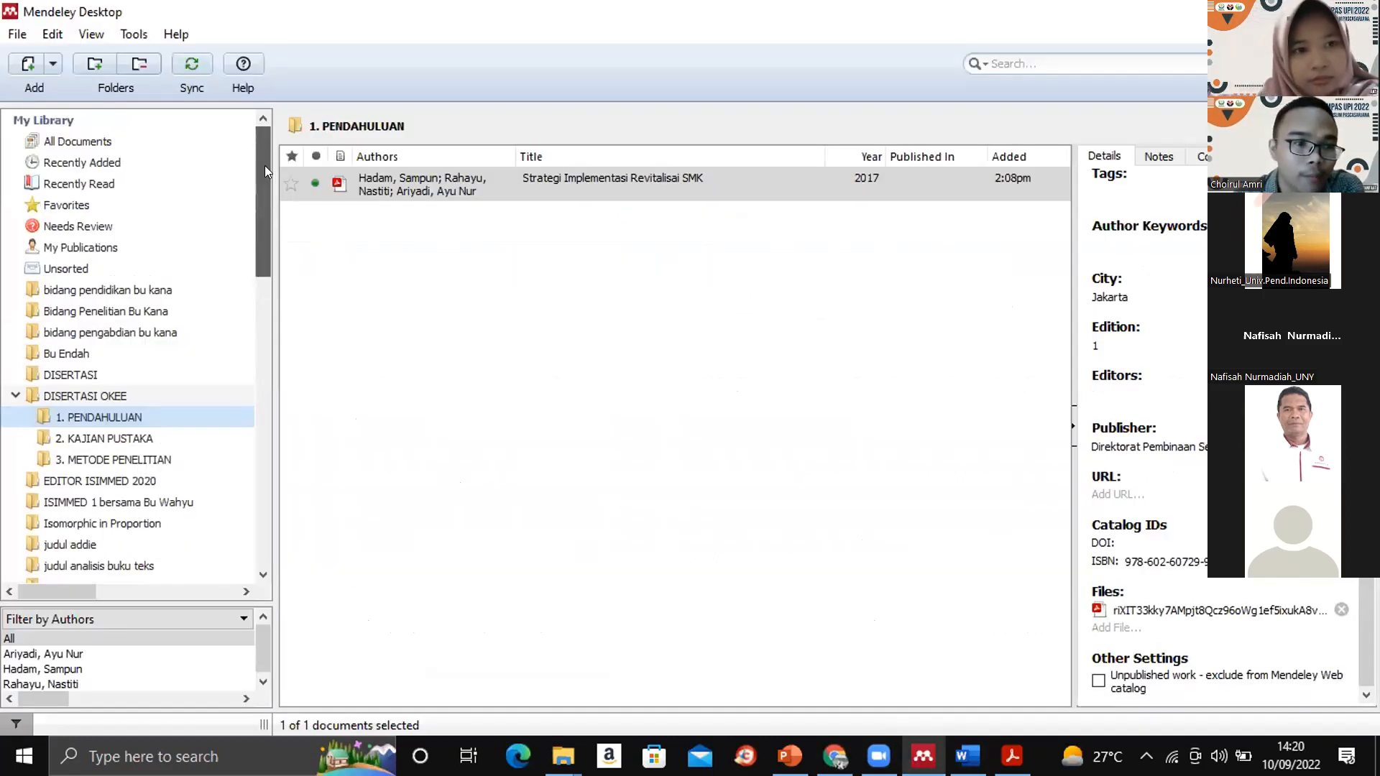
pyautogui.click(112, 138)
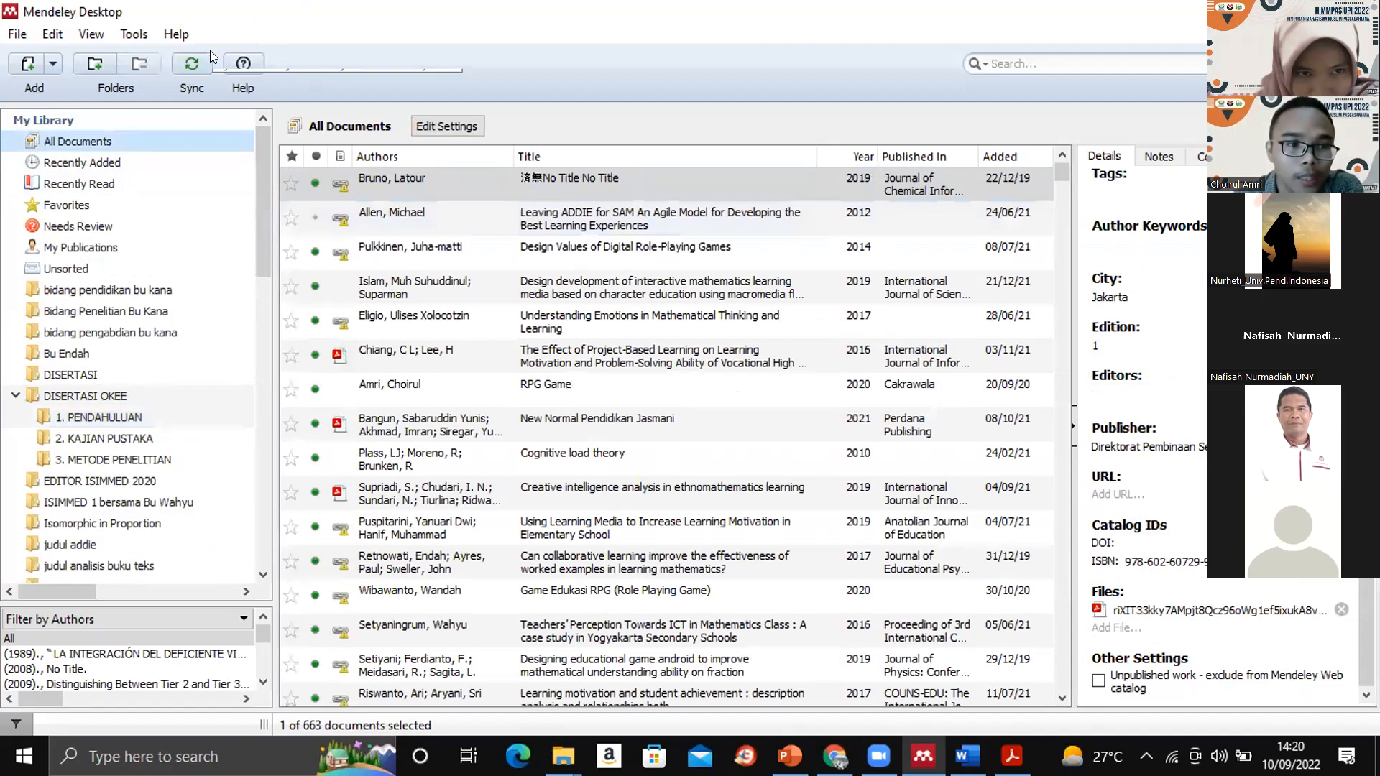
pyautogui.click(183, 65)
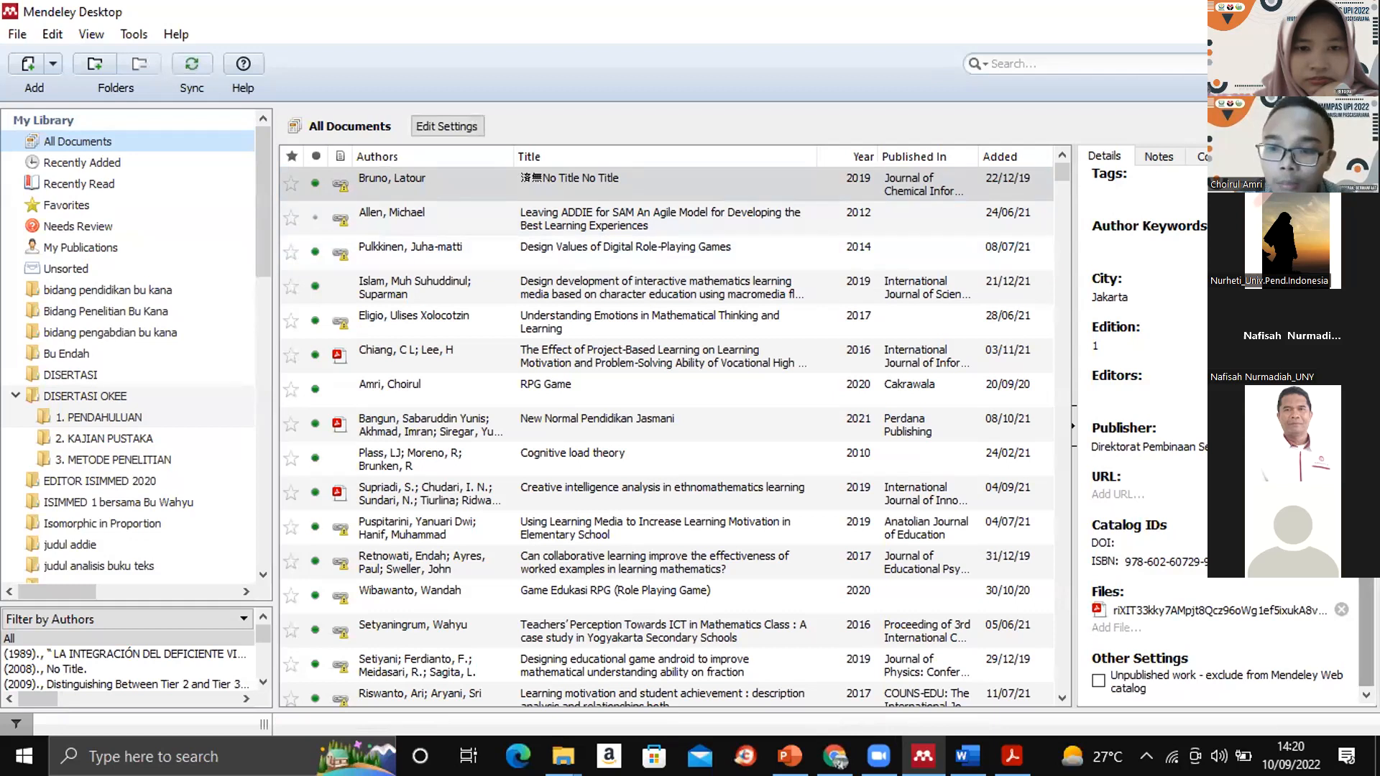
# - Search All Documents for "van" and examine the details and attached file of the first "The van Hiele Levels at Czech Secondary Schools" entry
pyautogui.moveTo(1366, 624)
pyautogui.mouseDown()
pyautogui.moveTo(1366, 388)
pyautogui.moveTo(1366, 623)
pyautogui.mouseUp()
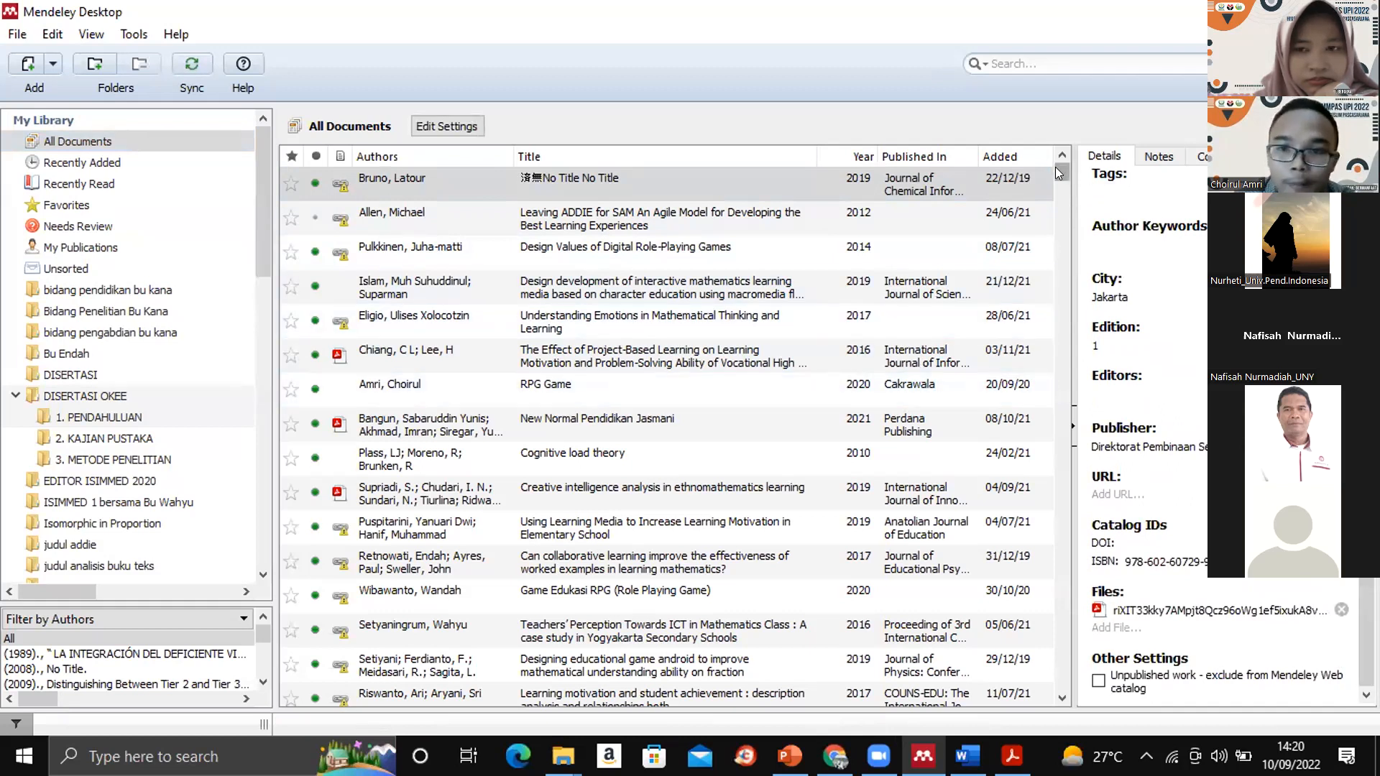
pyautogui.moveTo(1055, 168); pyautogui.dragTo(1056, 138)
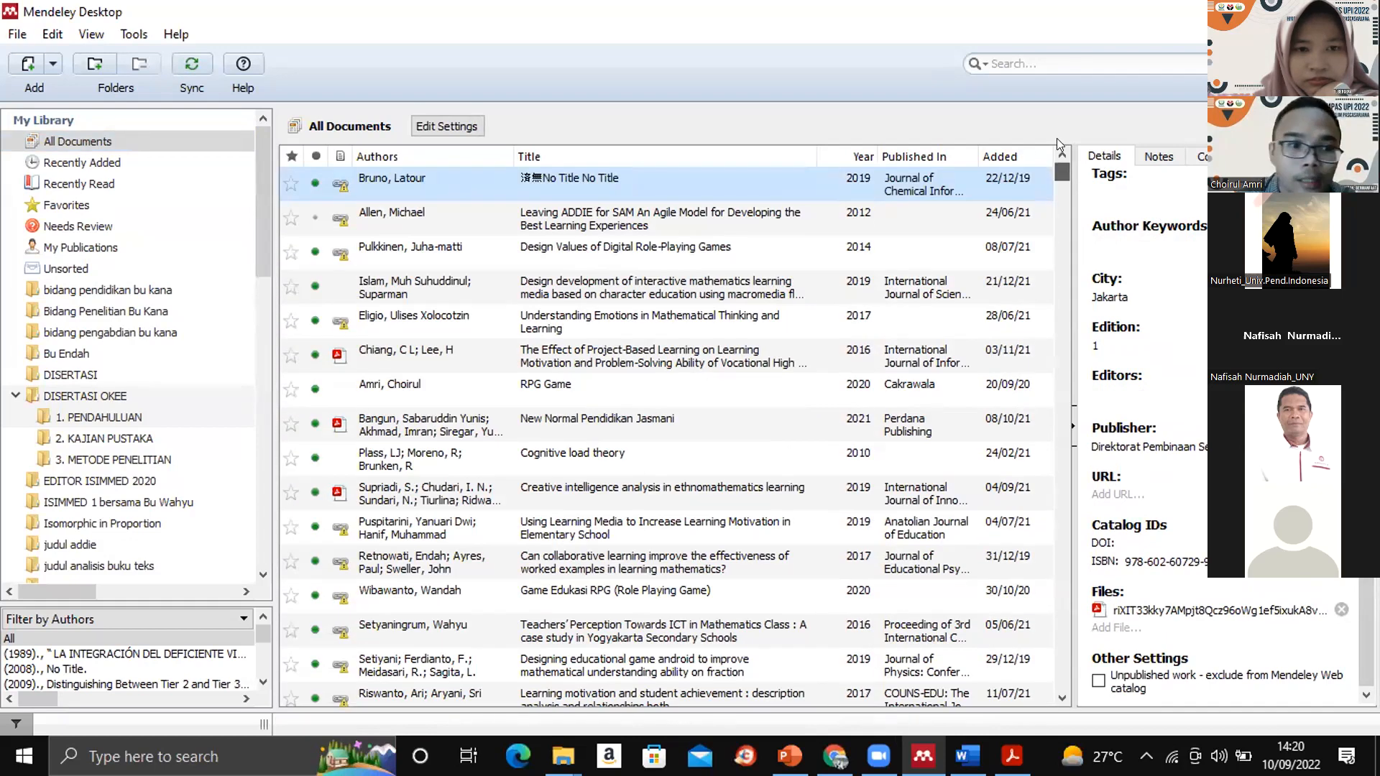
pyautogui.click(57, 137)
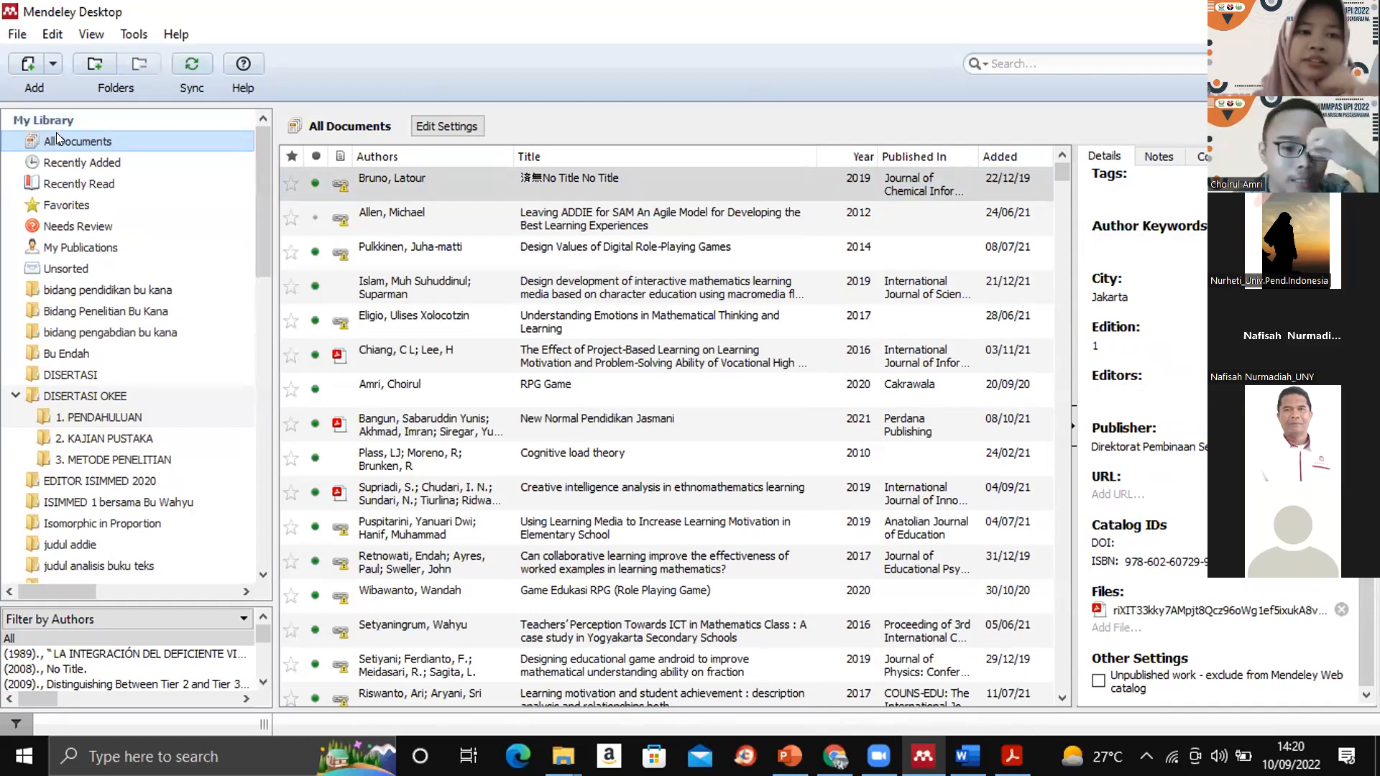
pyautogui.click(1015, 56)
pyautogui.write('van')
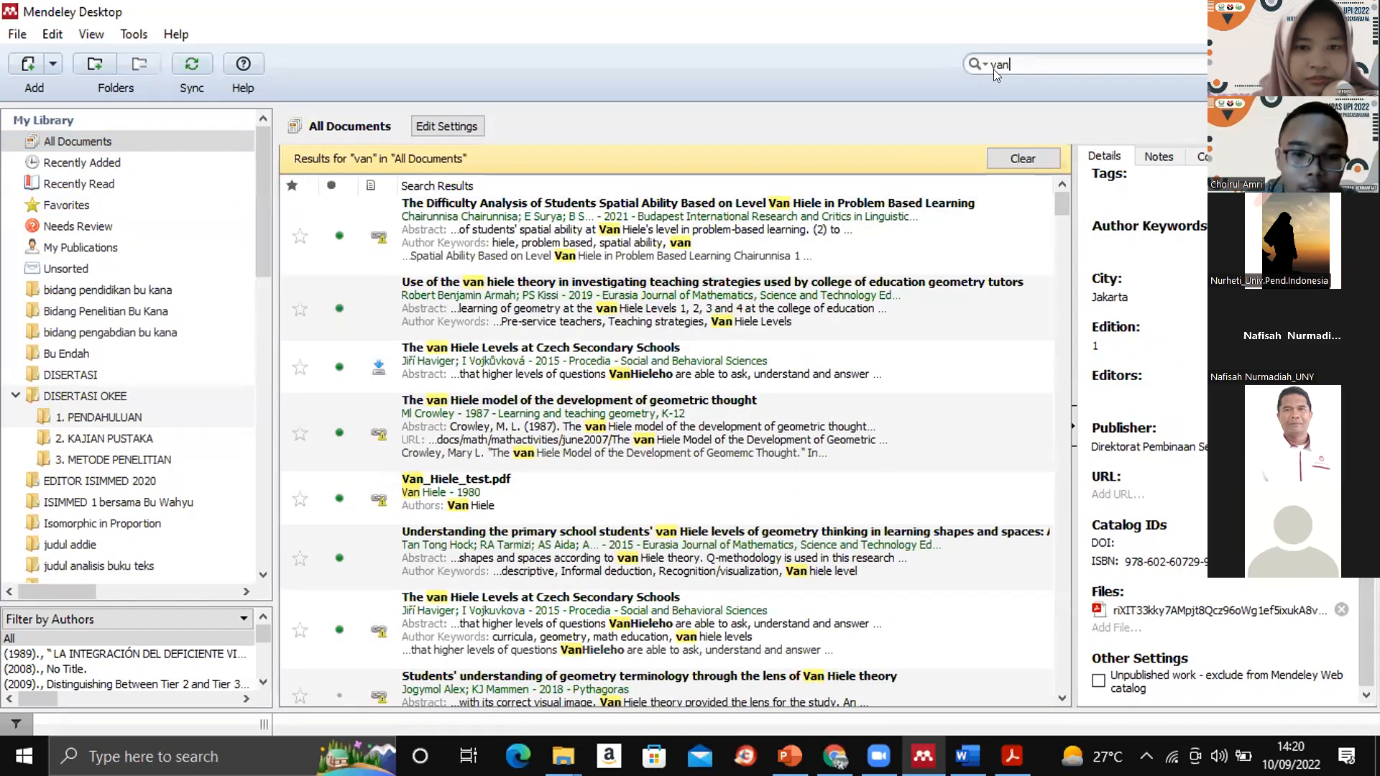
pyautogui.click(655, 349)
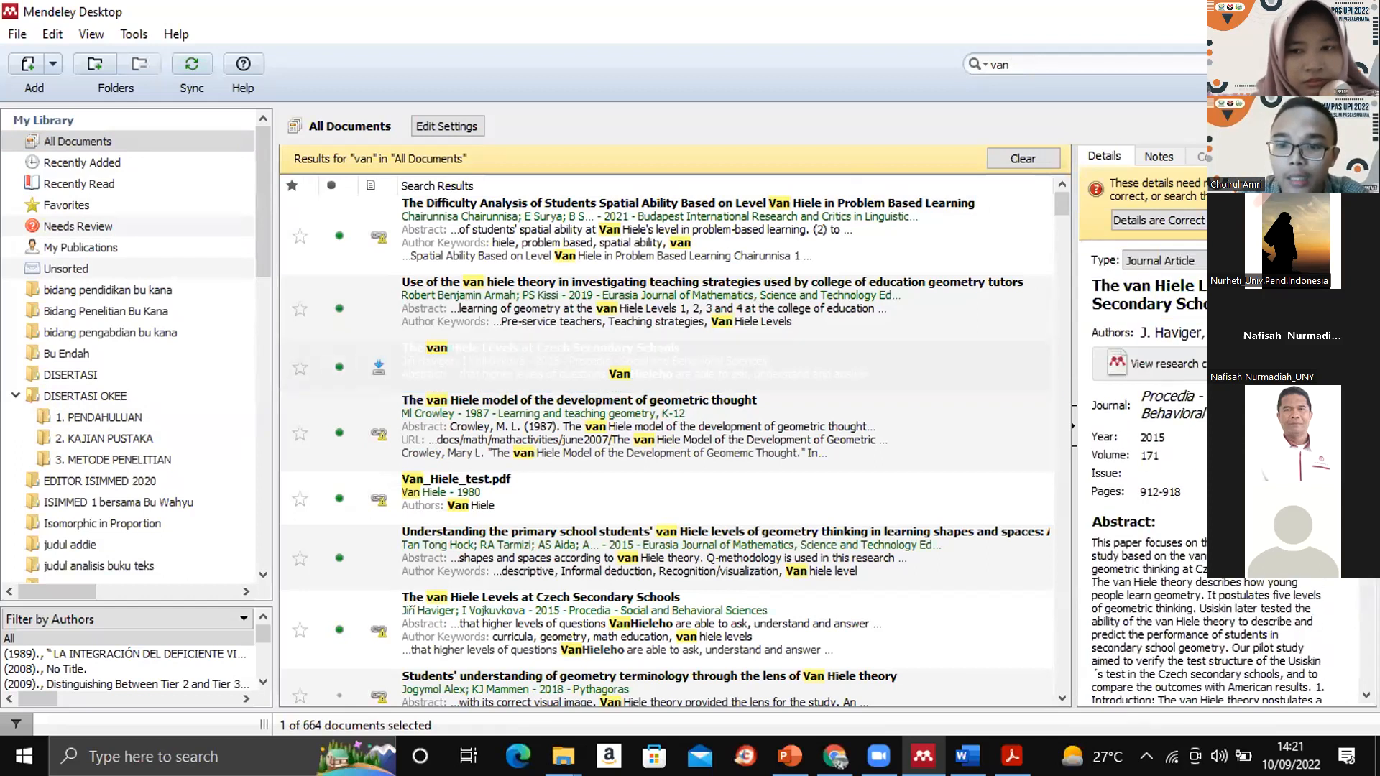
pyautogui.scroll(-5, 1348, 609)
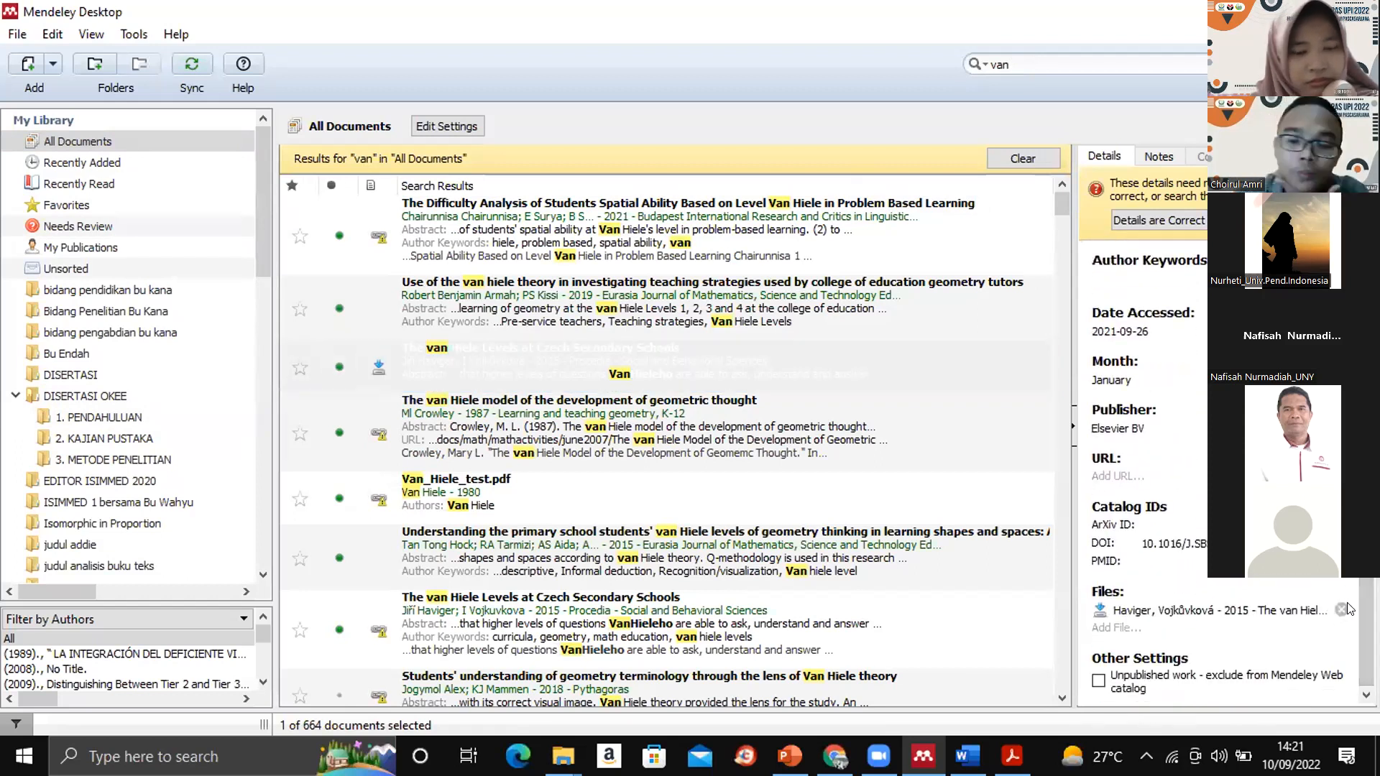
pyautogui.click(452, 364)
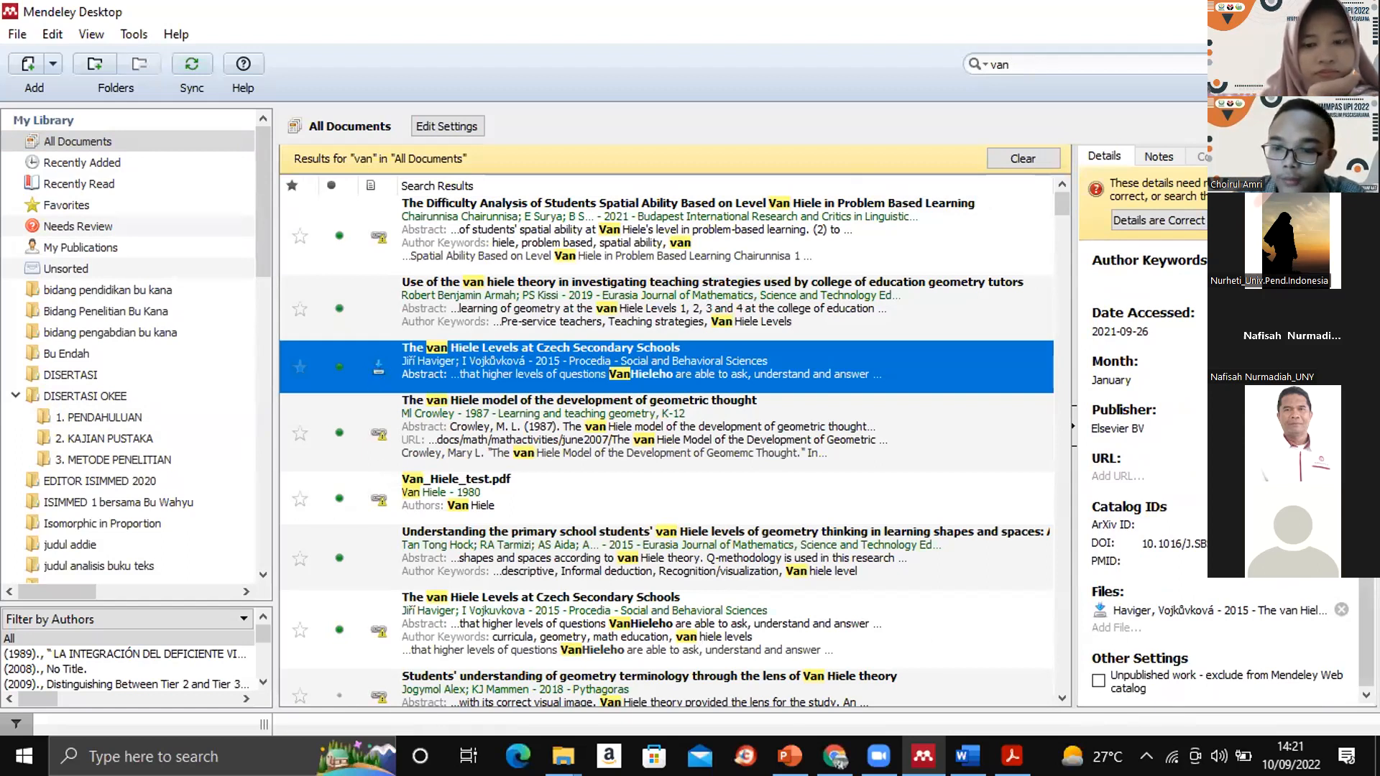
# - Repeat the "van" search in All Documents from a cleared search and select the first "The van Hiele Levels at Czech Secondary Schools" entry
pyautogui.click(1026, 156)
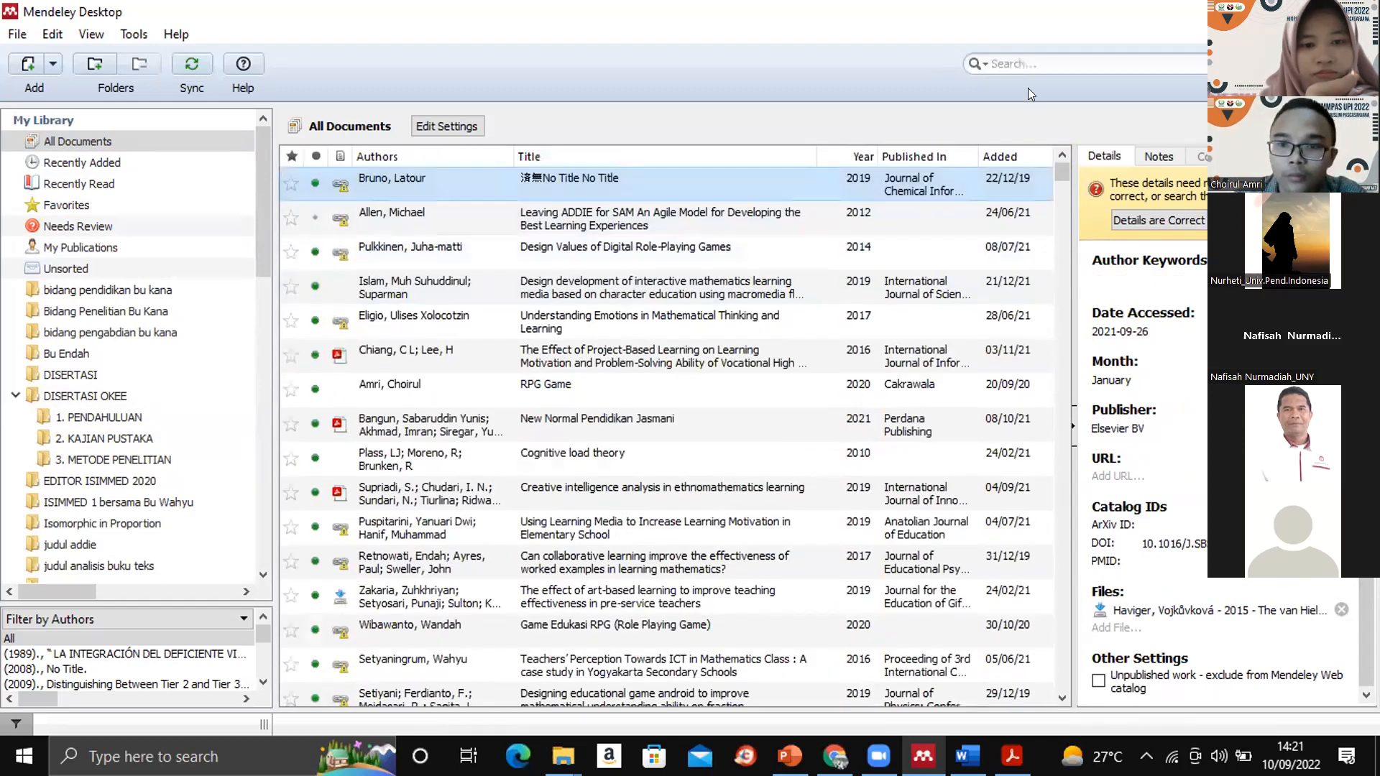
pyautogui.click(1011, 56)
pyautogui.write('van')
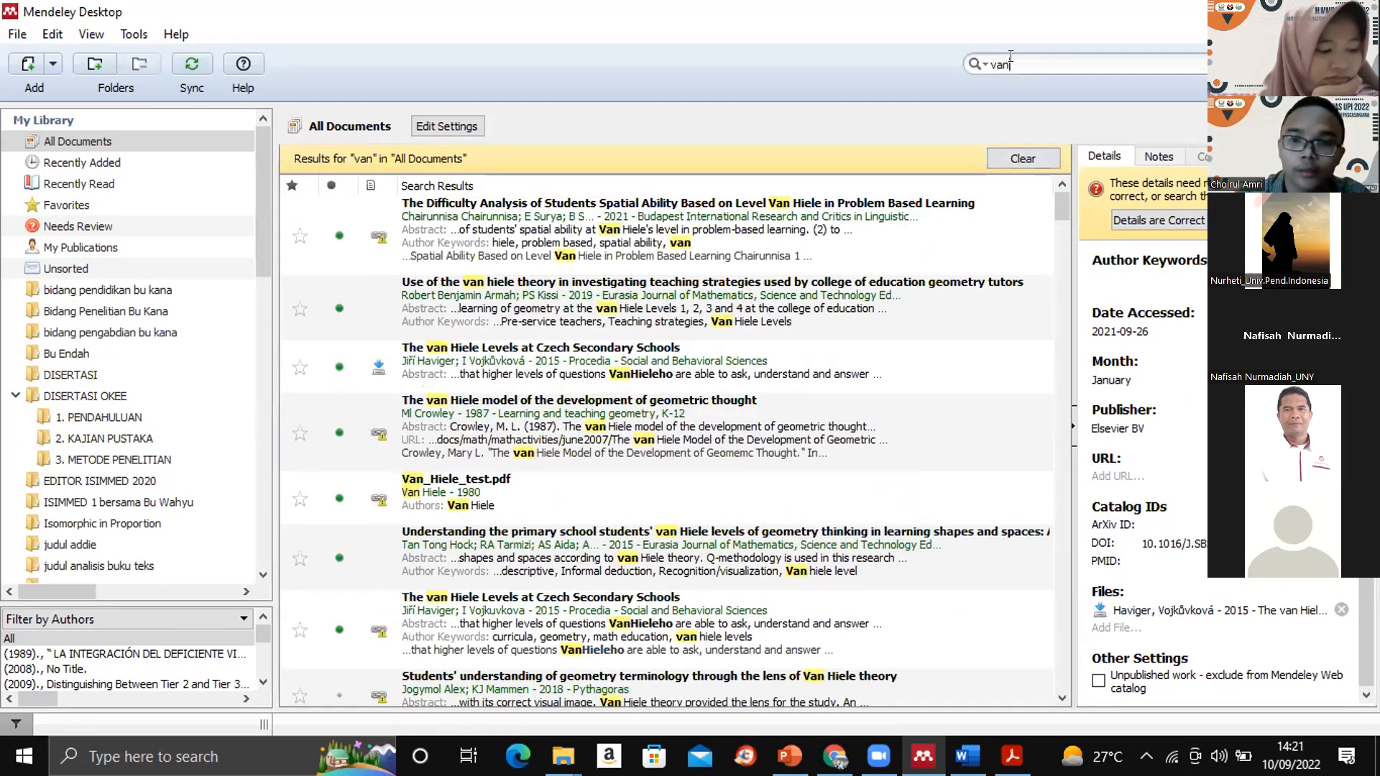
pyautogui.click(656, 352)
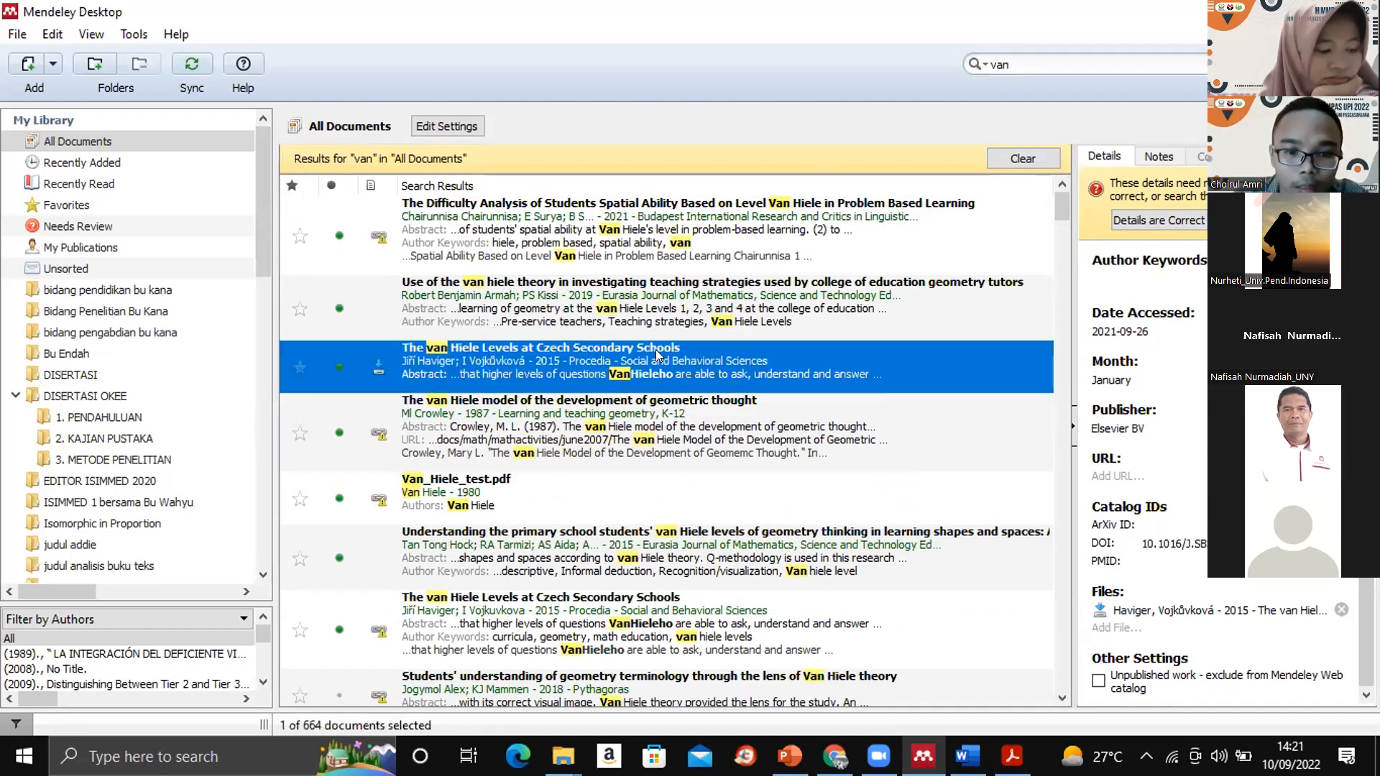
# - Download and open the PDF attached to the selected "The van Hiele Levels at Czech Secondary Schools" entry, and return to the library
pyautogui.click(1193, 610)
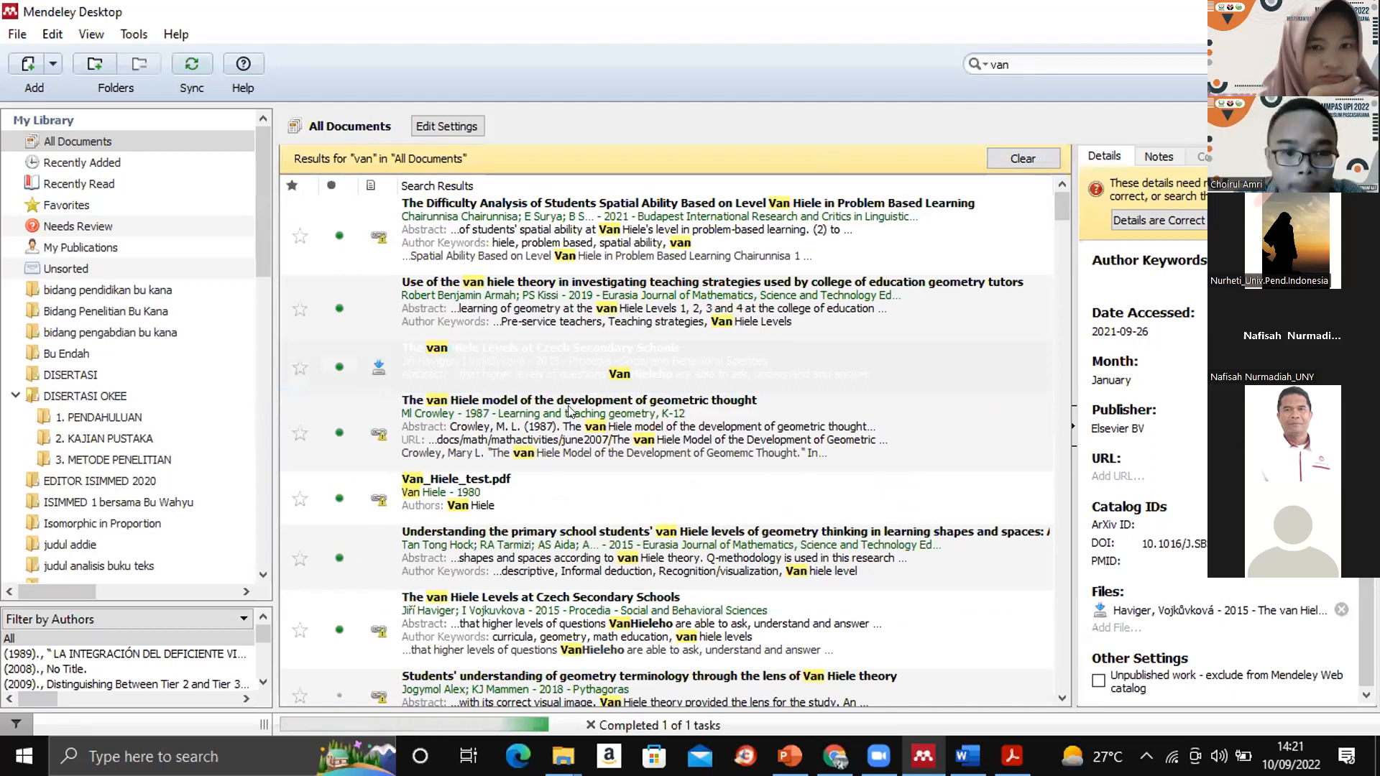
pyautogui.click(375, 364)
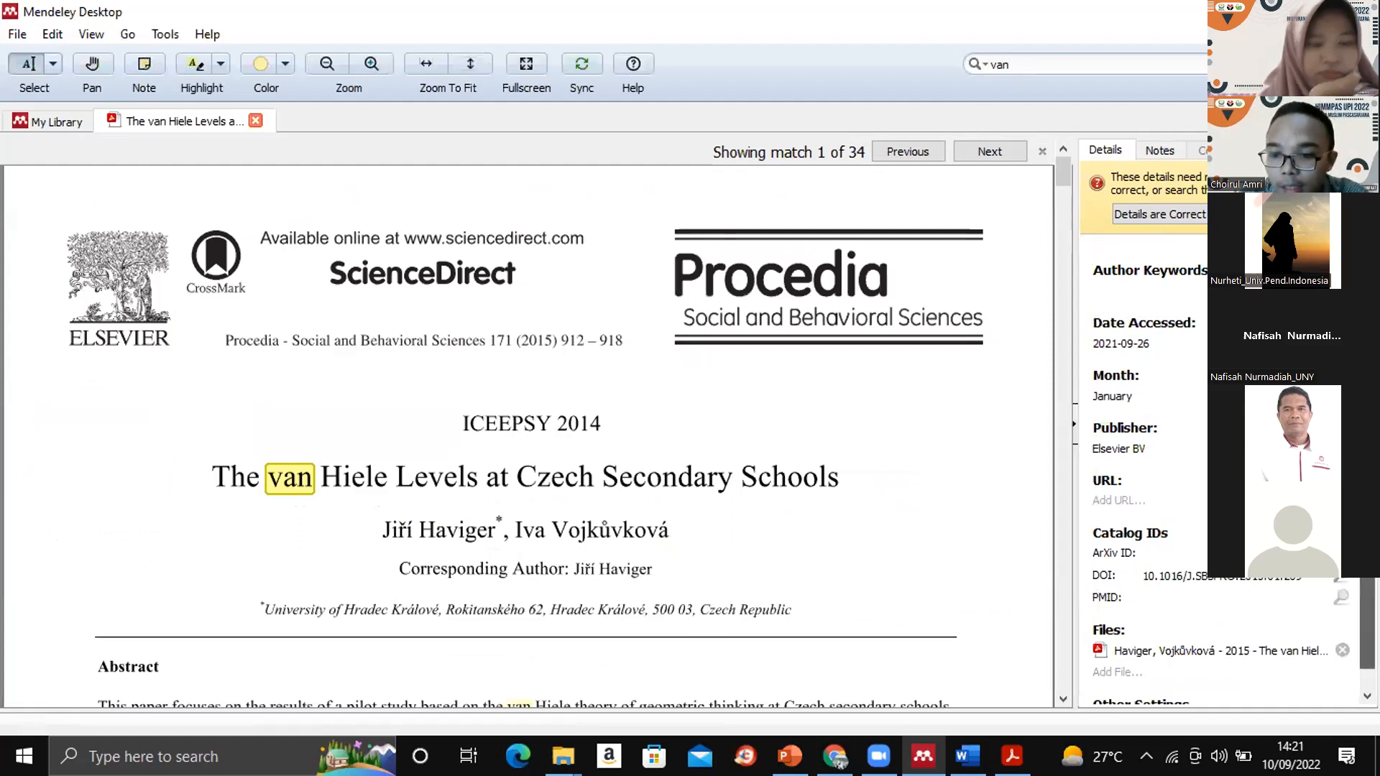
pyautogui.scroll(-1, 1221, 474)
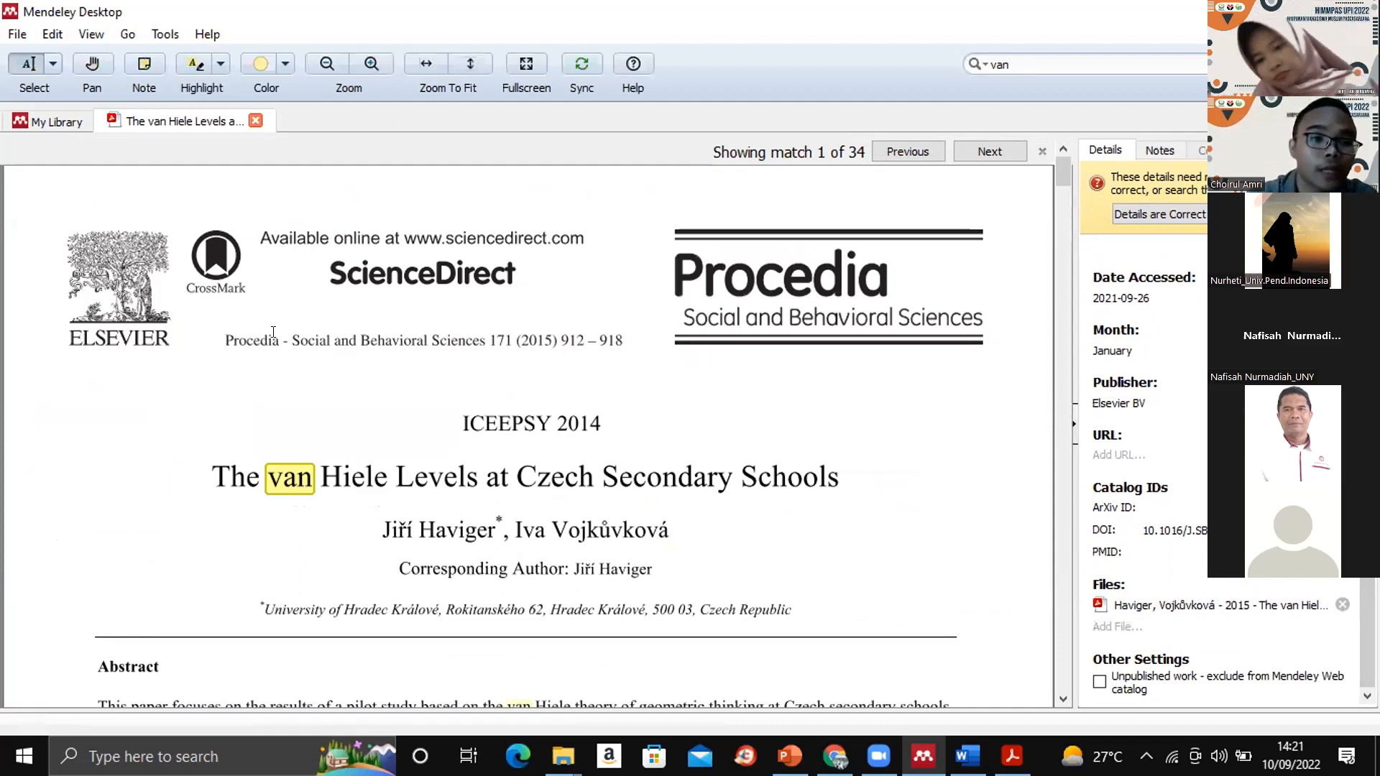
pyautogui.click(56, 122)
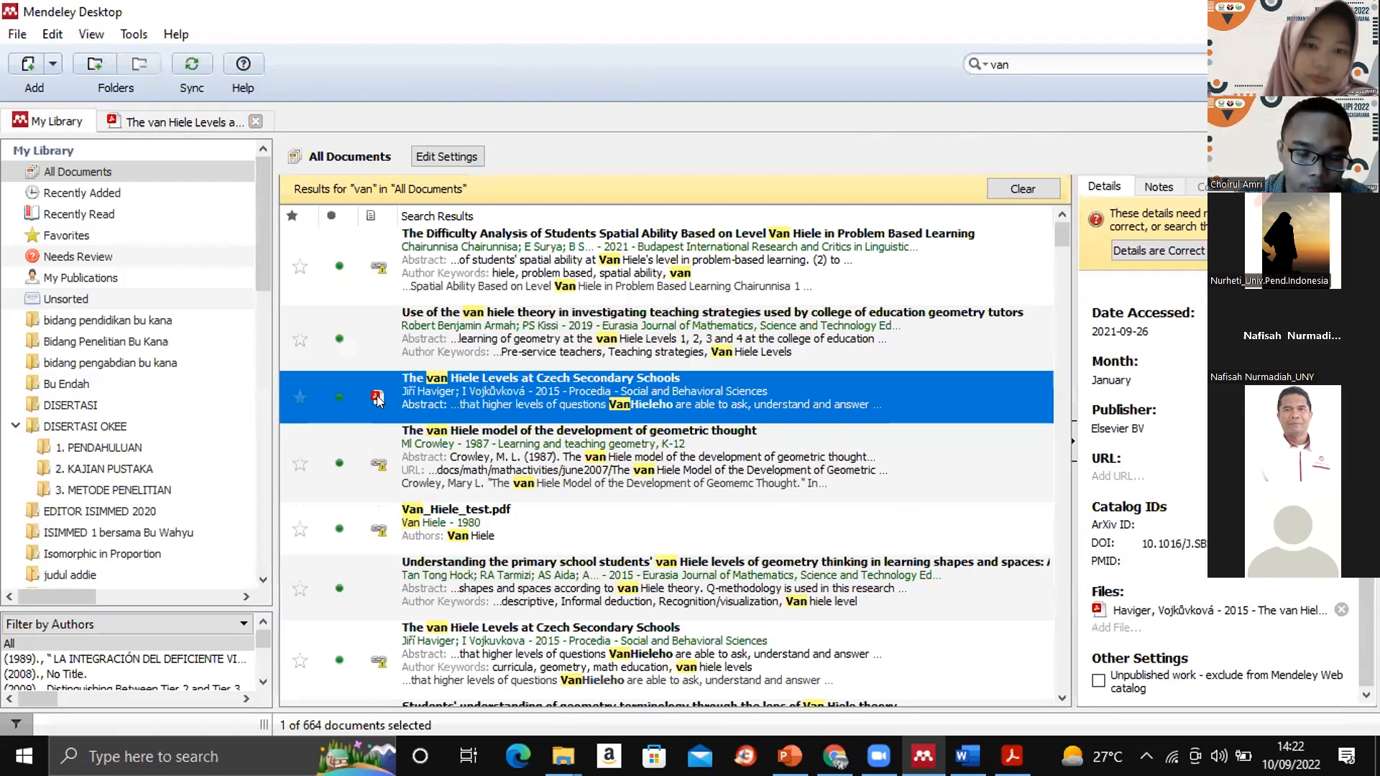
# - Add "The van Hiele Levels at Czech Secondary Schools" from Recently Read to the "1. PENDAHULUAN" folder under DISERTASI OKEE and show that folder
pyautogui.click(249, 214)
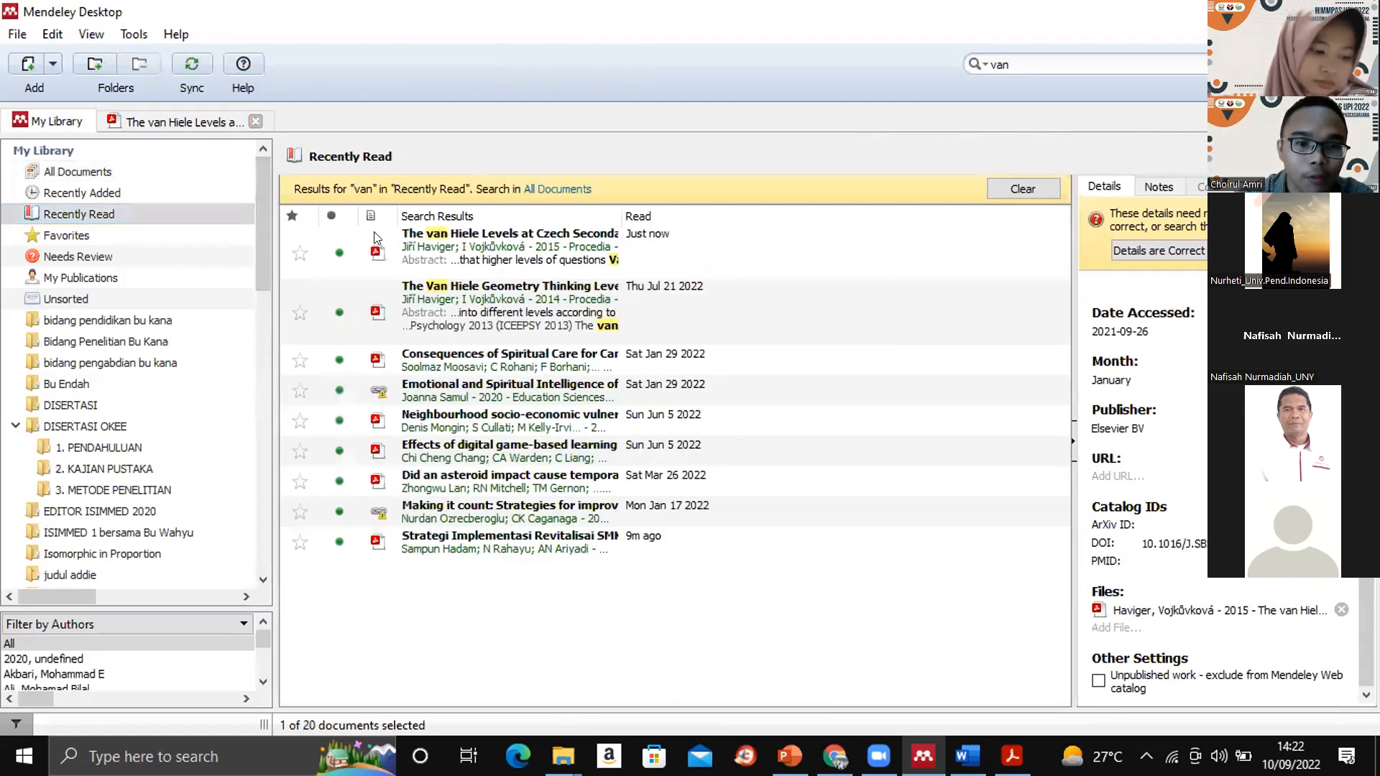
pyautogui.click(498, 235)
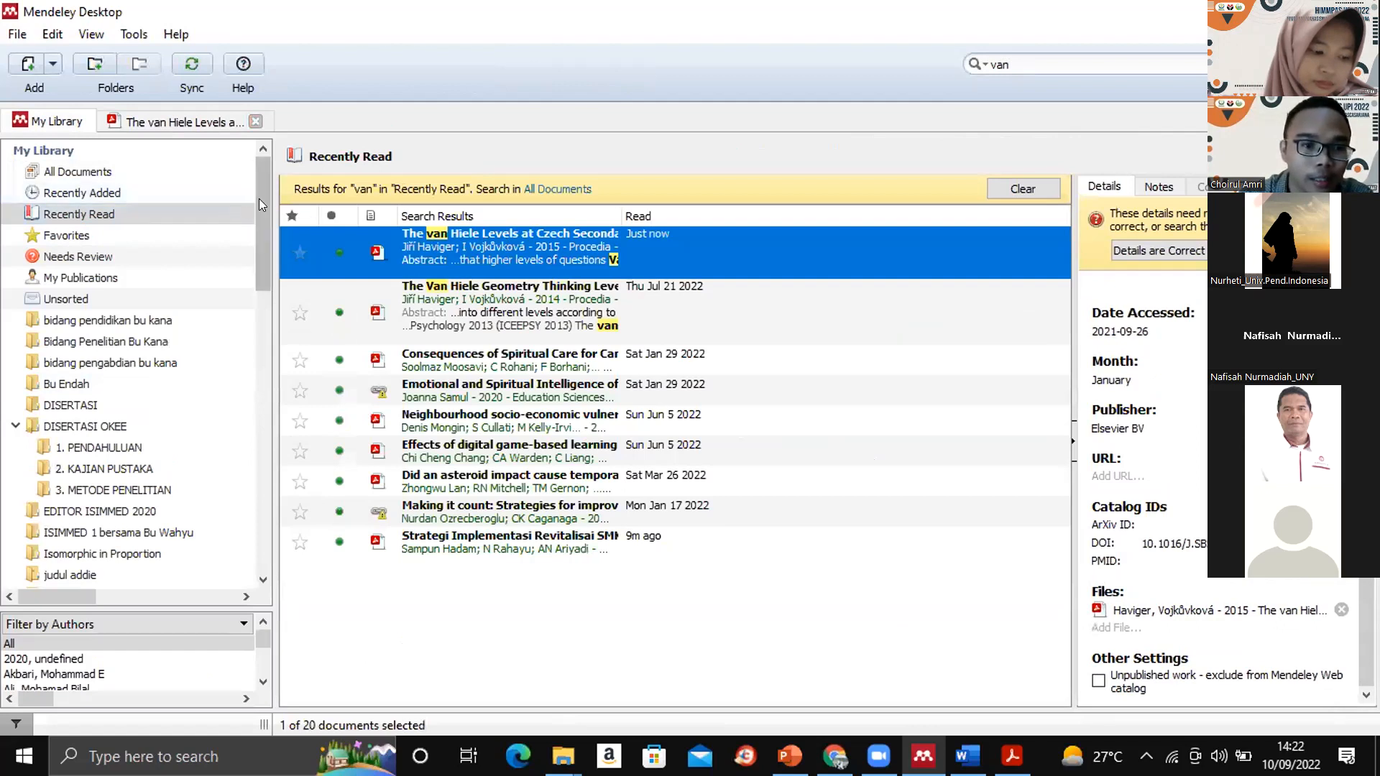
pyautogui.moveTo(261, 202); pyautogui.dragTo(260, 244)
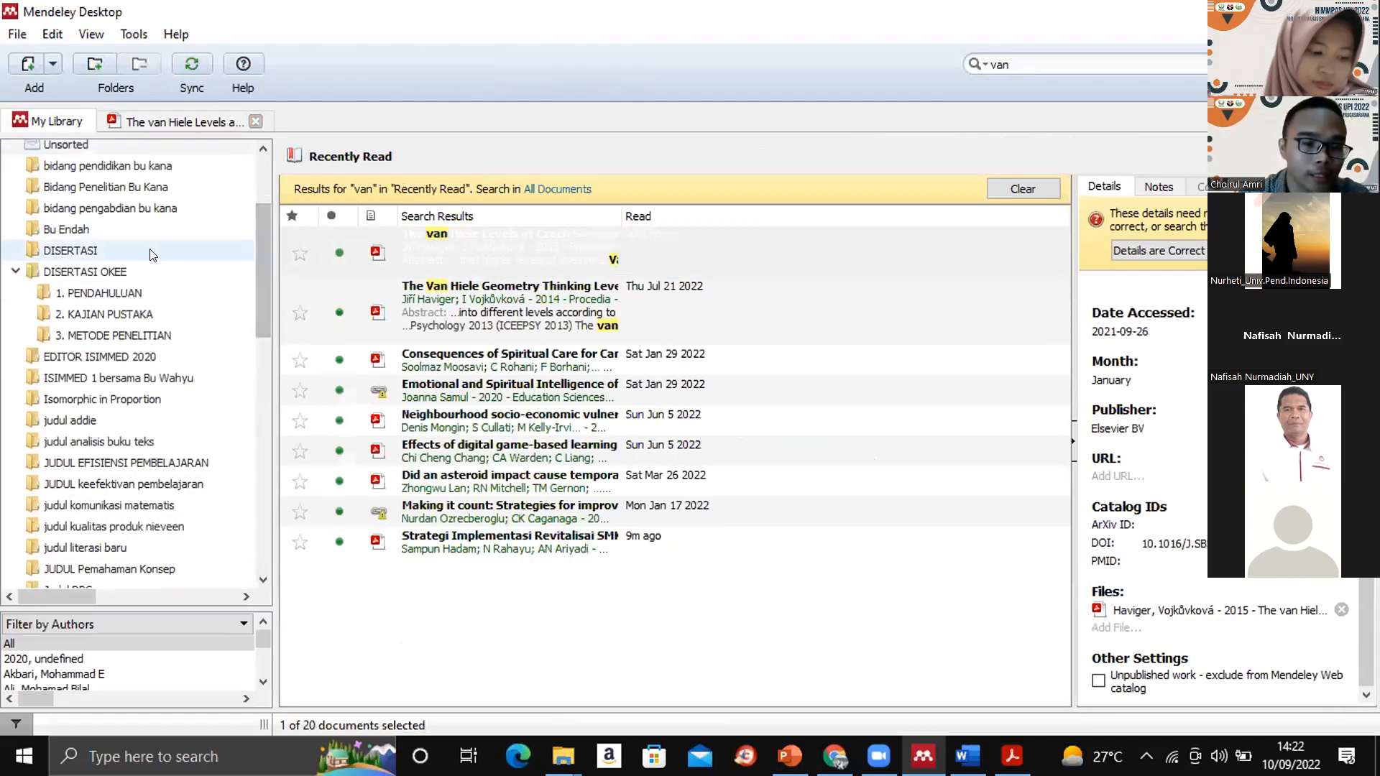
pyautogui.click(430, 297)
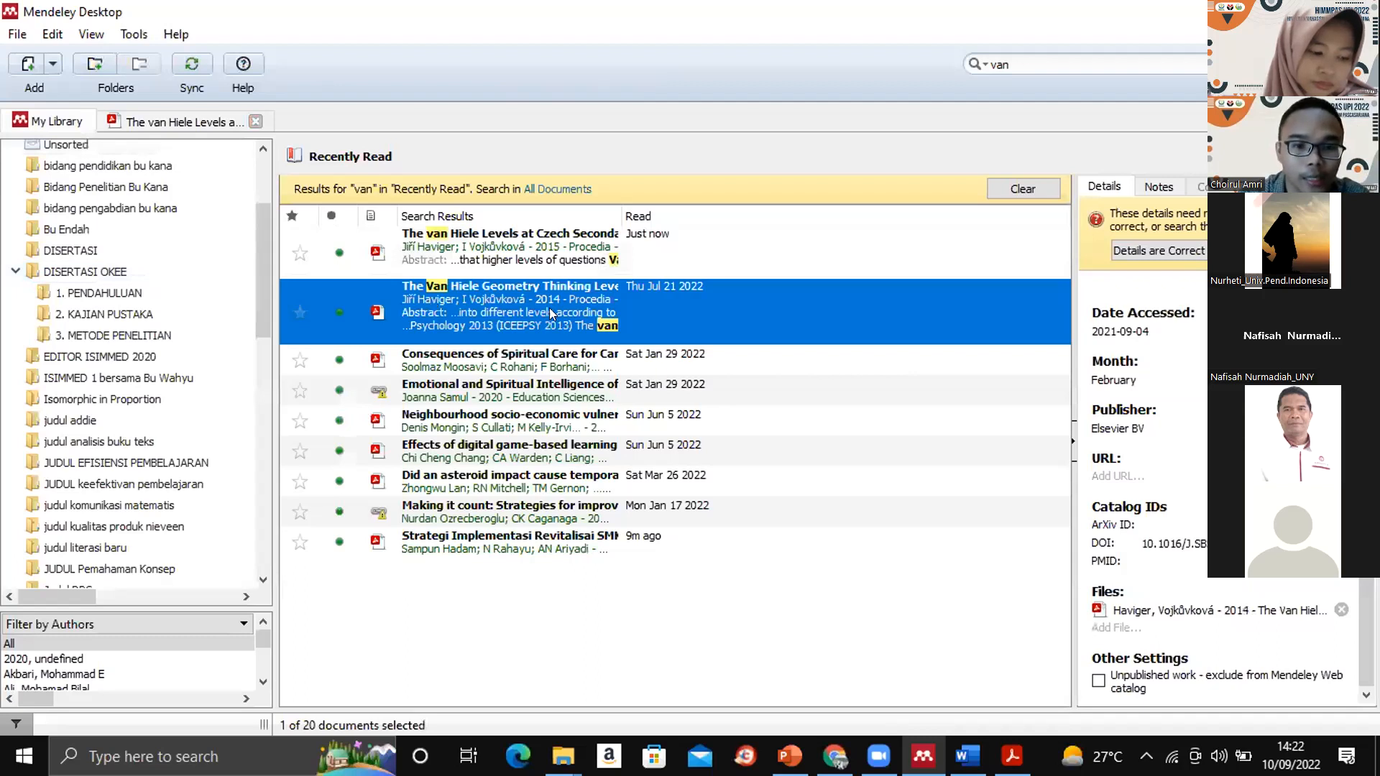
pyautogui.click(522, 249)
pyautogui.moveTo(494, 249); pyautogui.dragTo(135, 286)
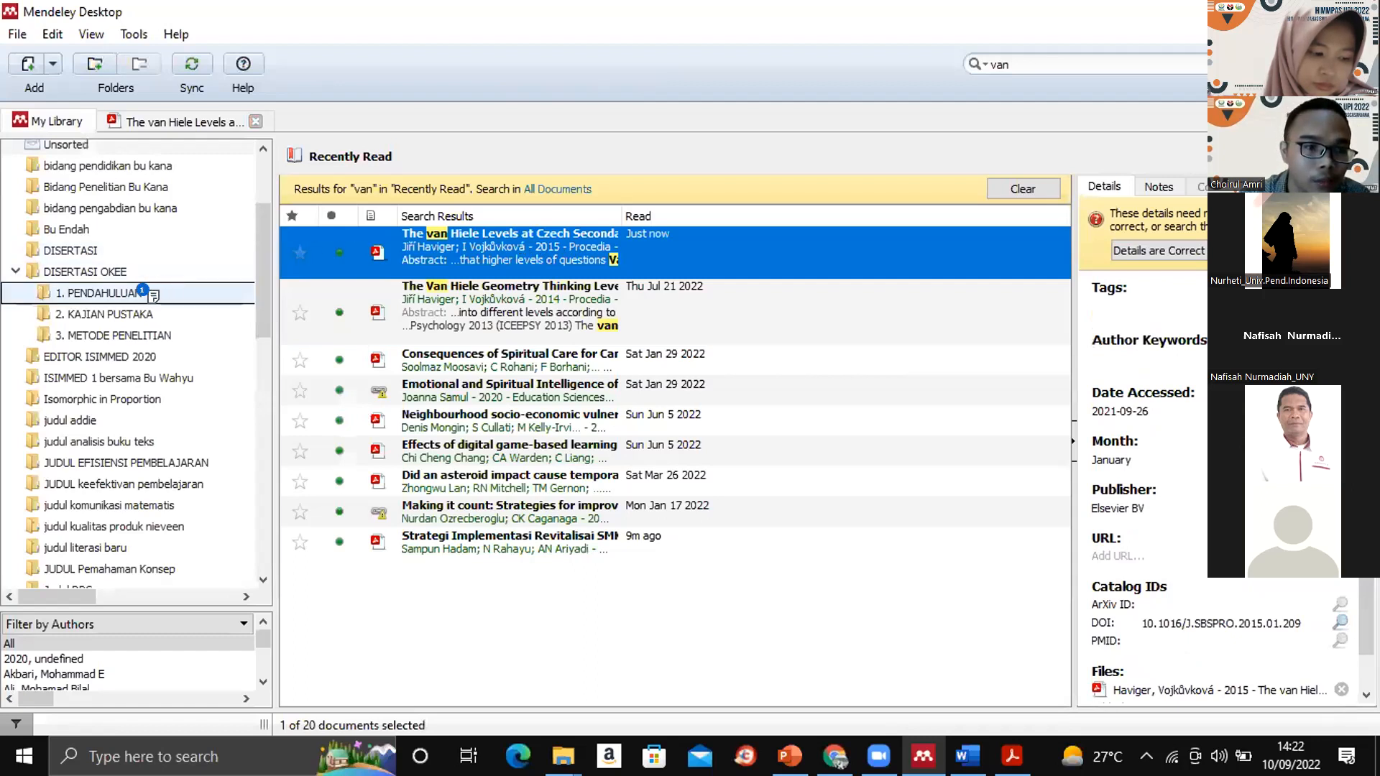
pyautogui.click(133, 285)
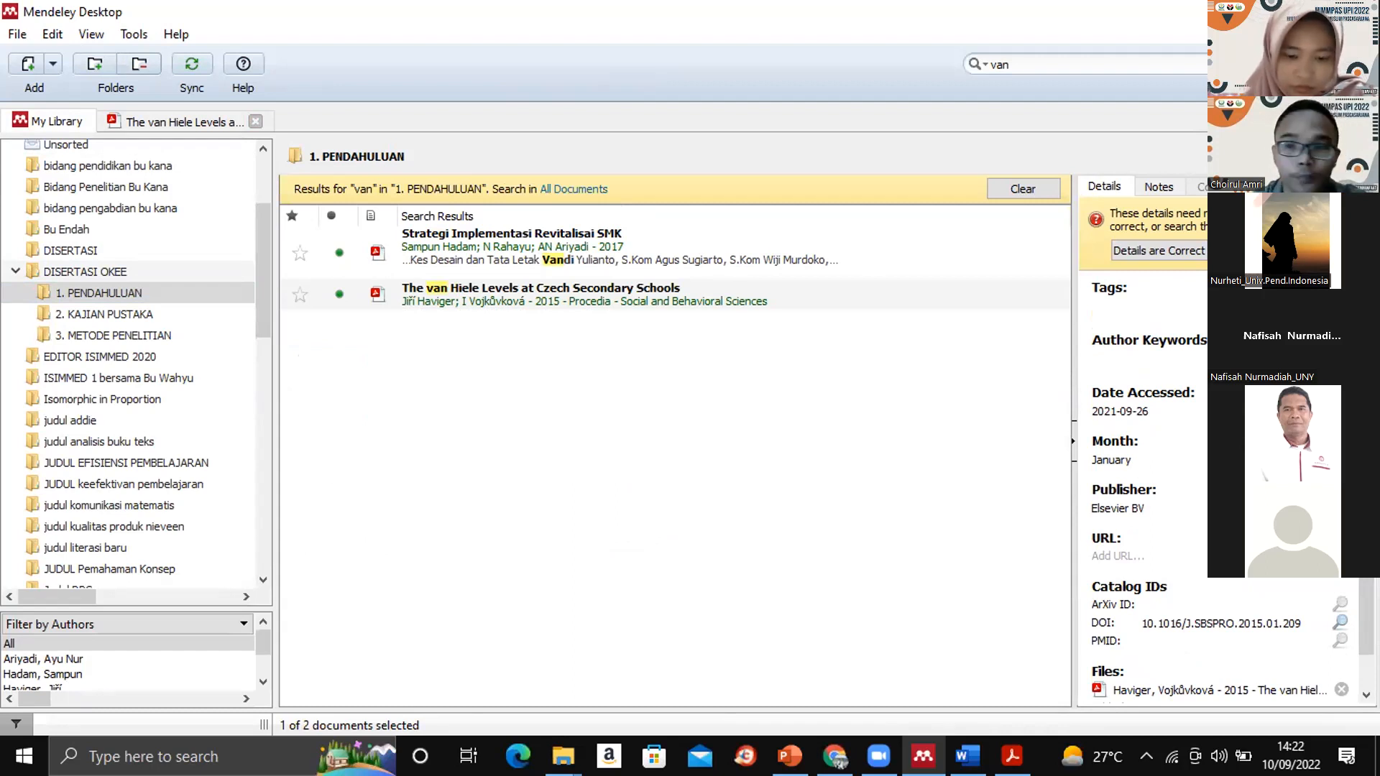
# - Switch to the Word document "PELATIHAN MENDELEY HIMMPAS UPI.docx"
pyautogui.hotkey('alt', 'Tab')
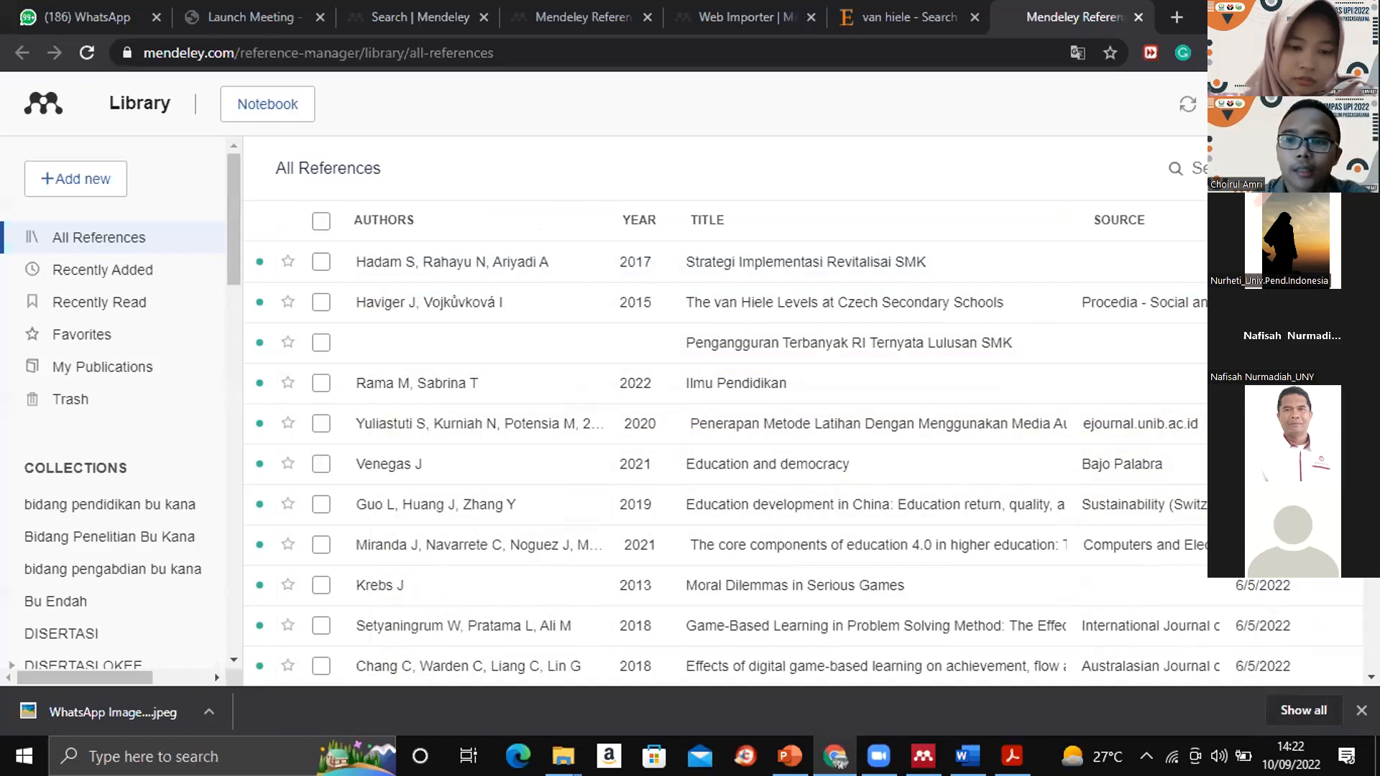
pyautogui.press('super+d')
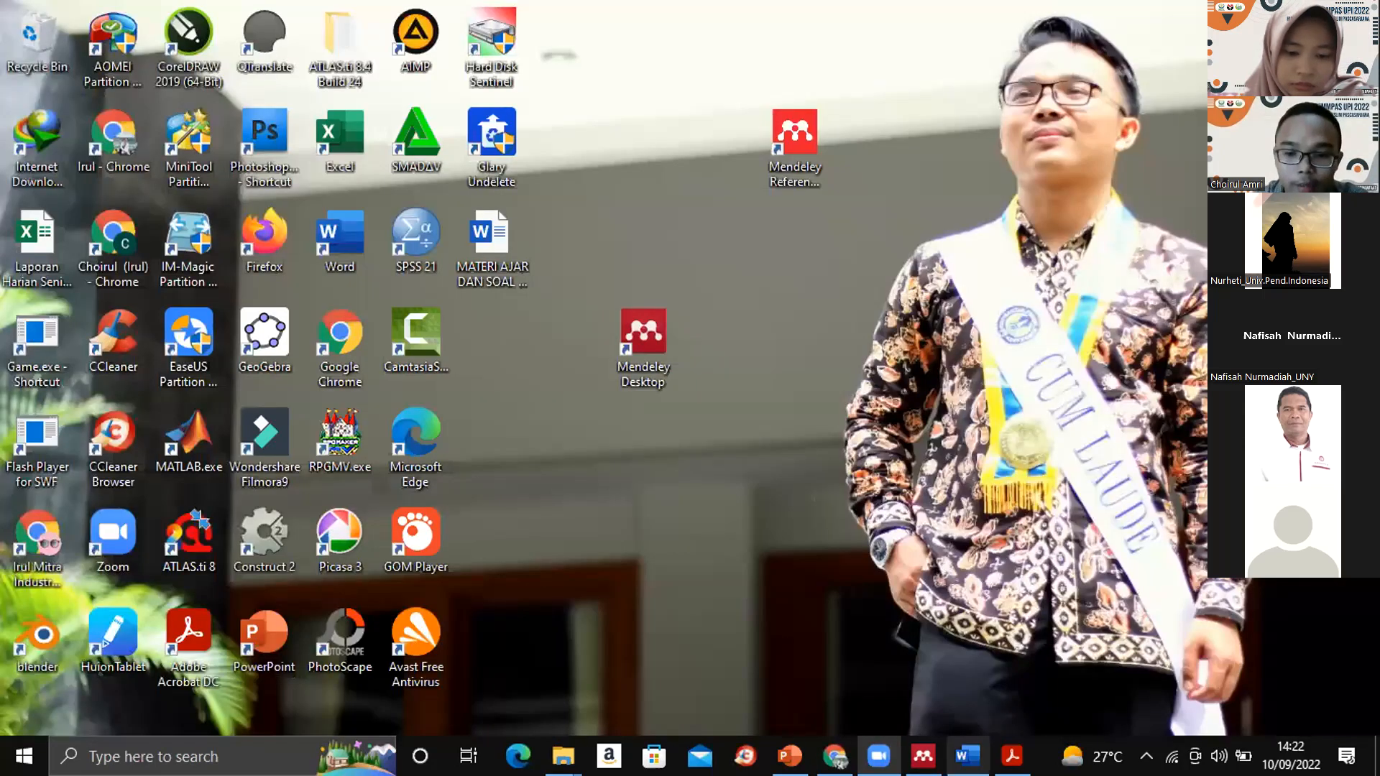
pyautogui.click(967, 755)
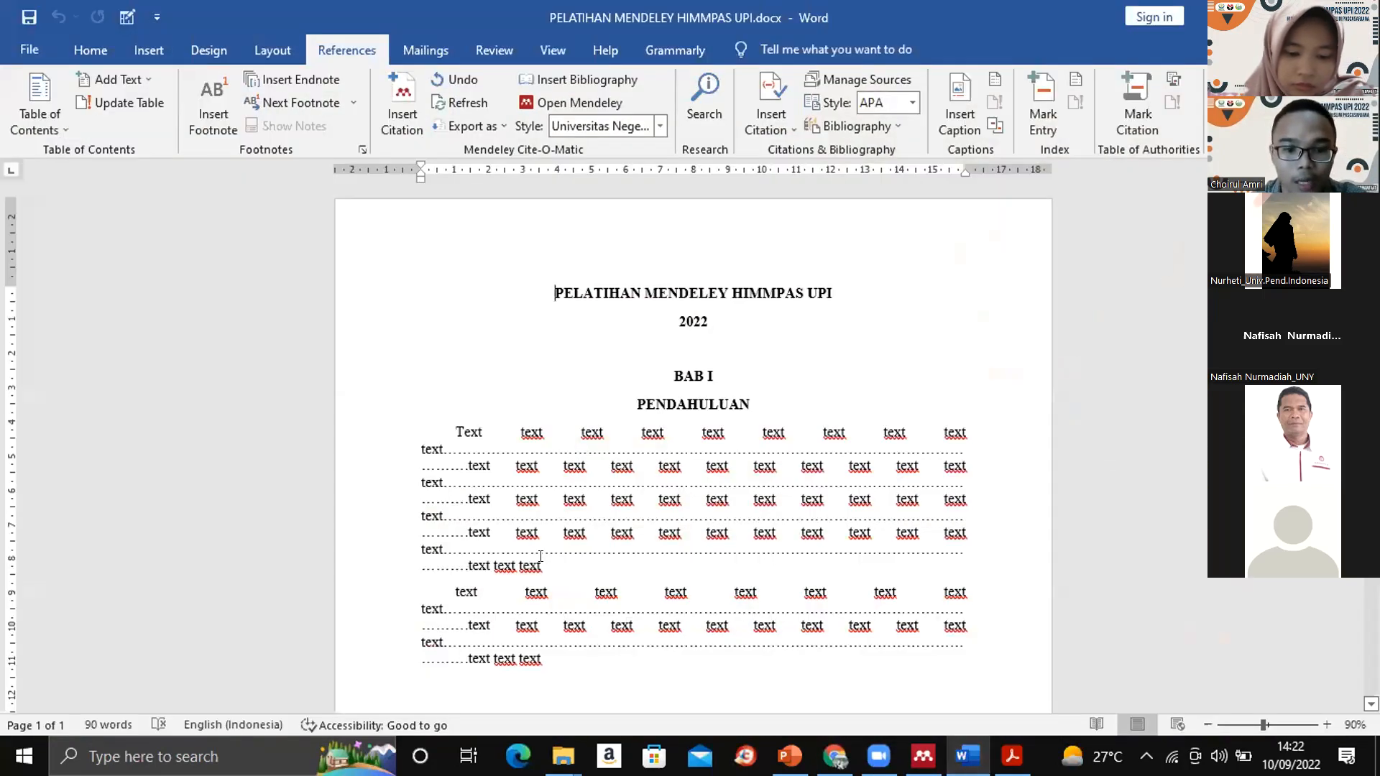
# - Insert a Mendeley citation of "Strategi Implementasi Revitalisai SMK", found by its author, after the first BAB I paragraph and end it with a period
pyautogui.click(533, 559)
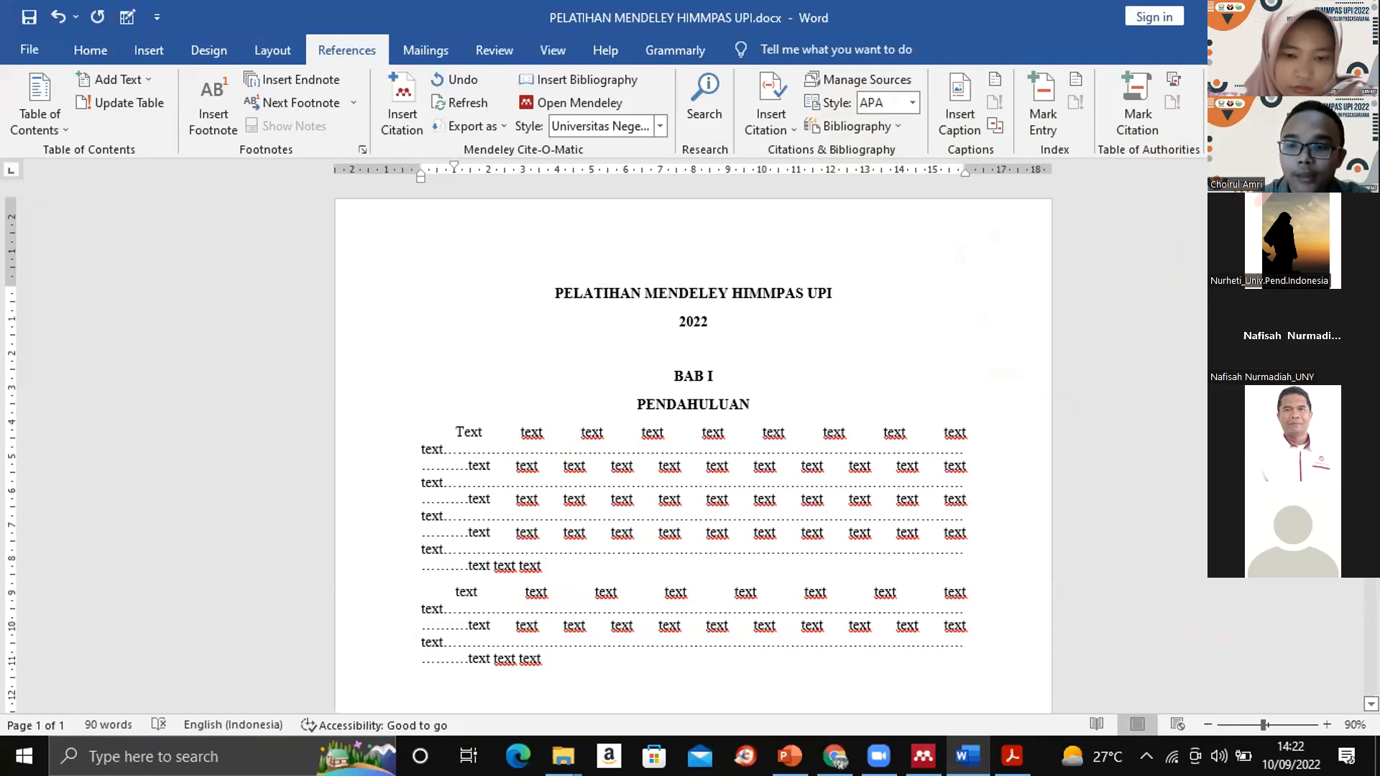
pyautogui.scroll(-2, 545, 446)
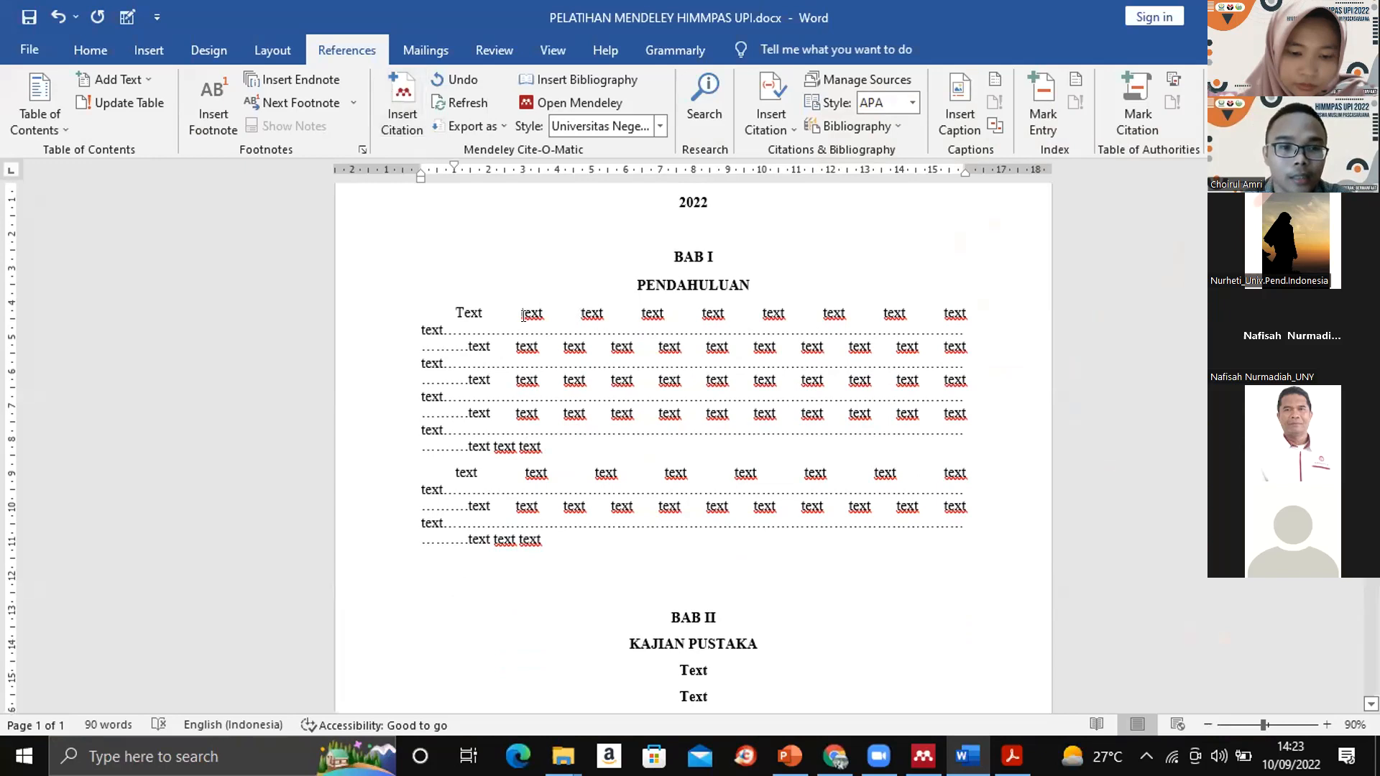
pyautogui.click(399, 92)
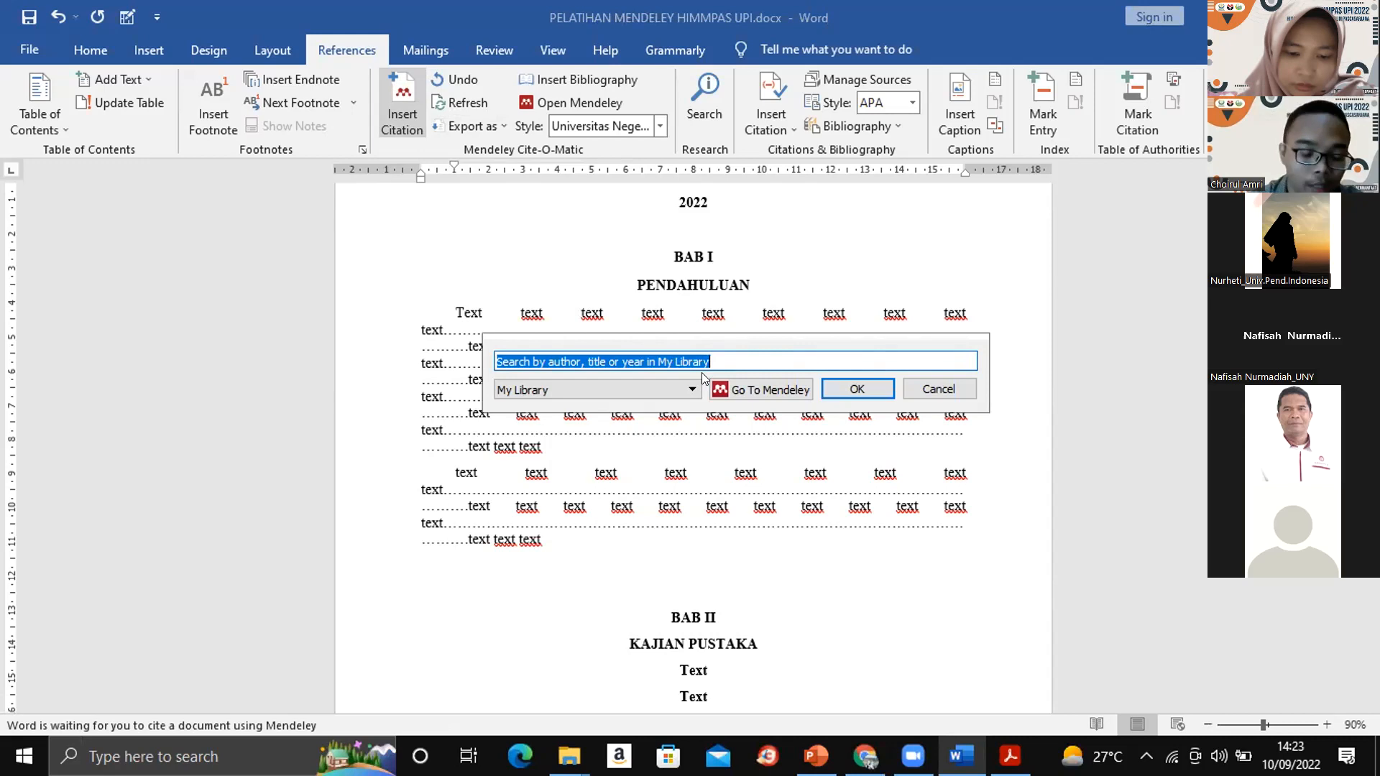
pyautogui.write('sampun')
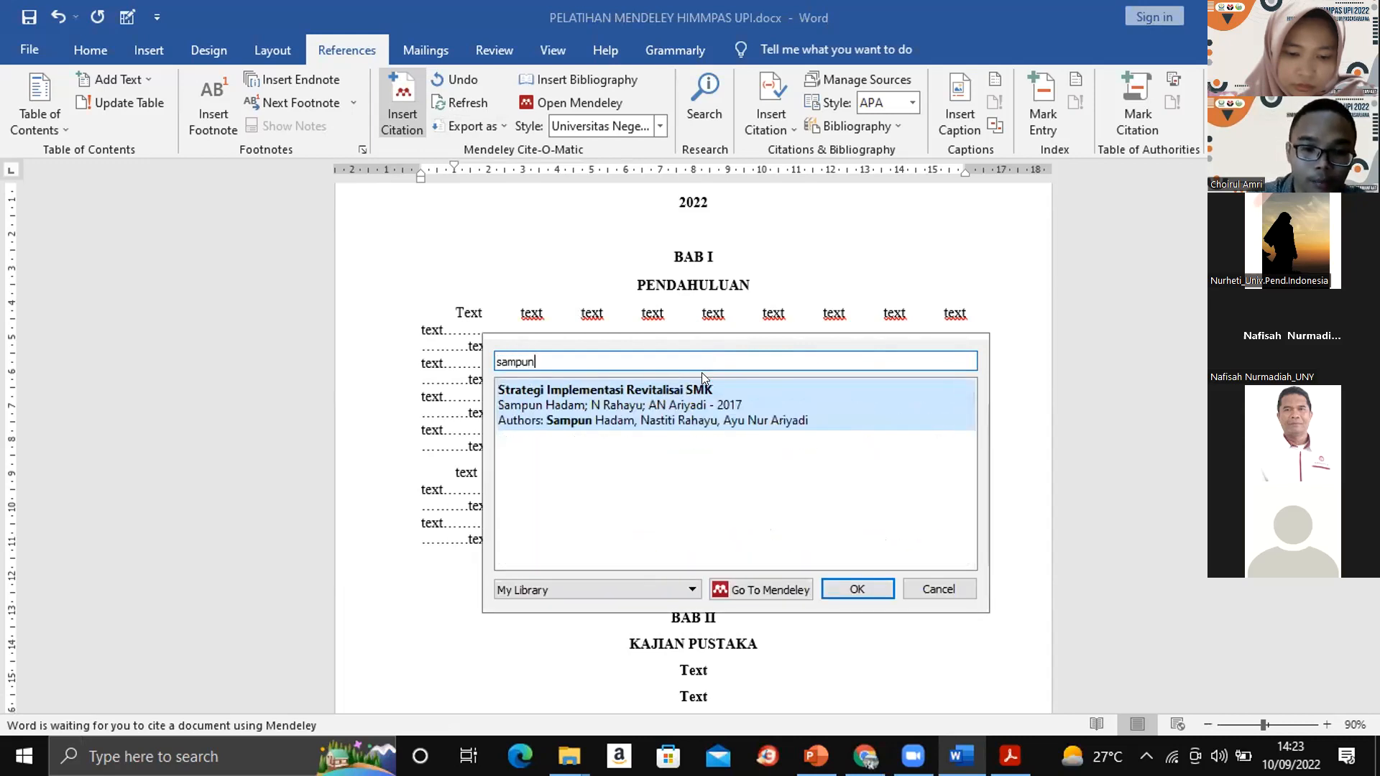
pyautogui.click(575, 398)
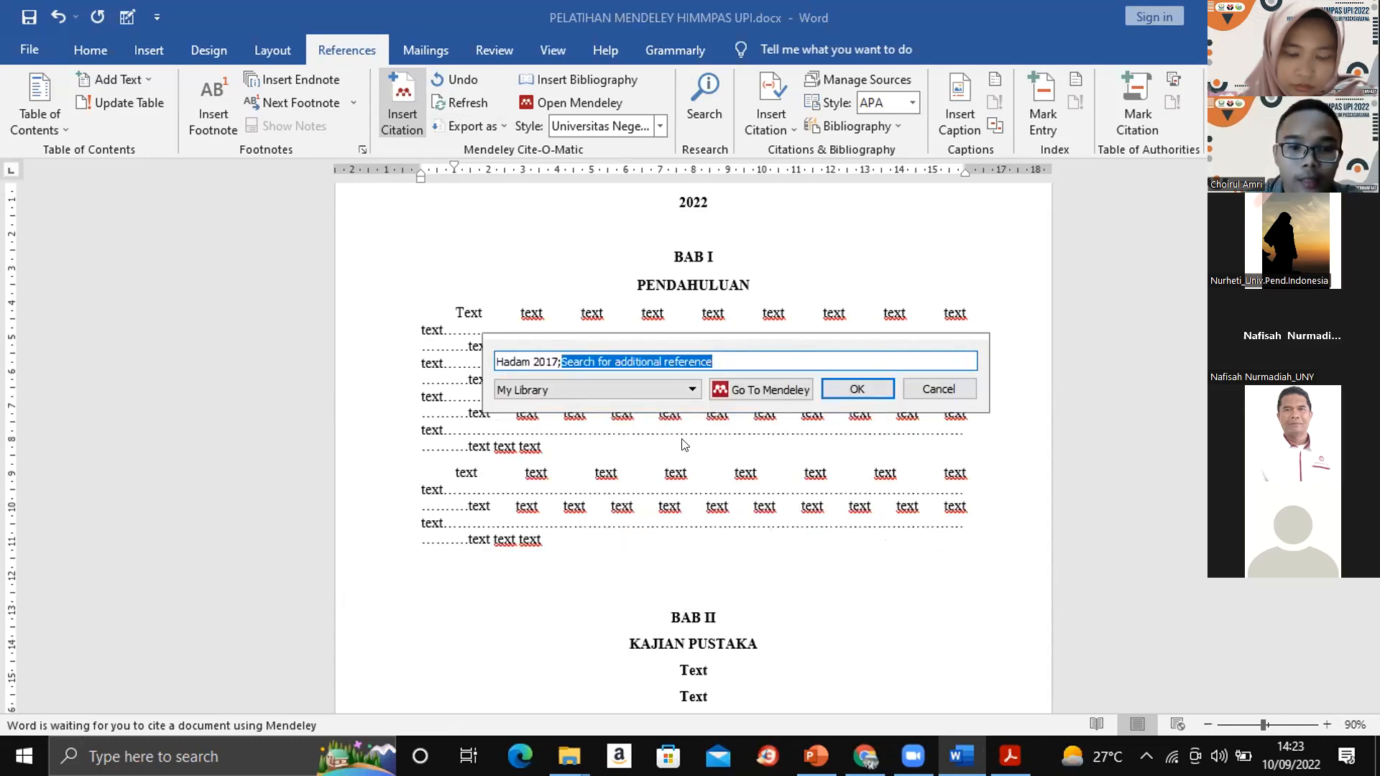
pyautogui.click(846, 392)
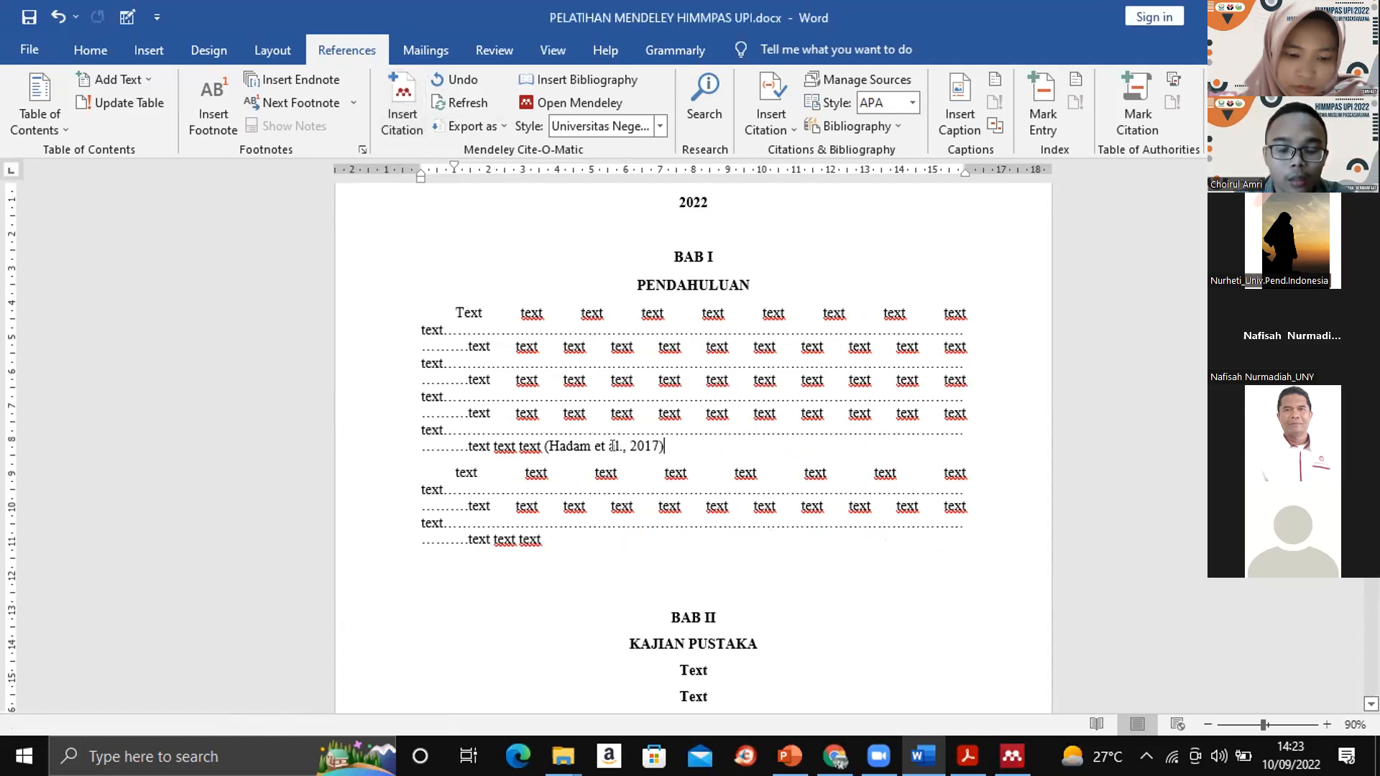
pyautogui.write('.')
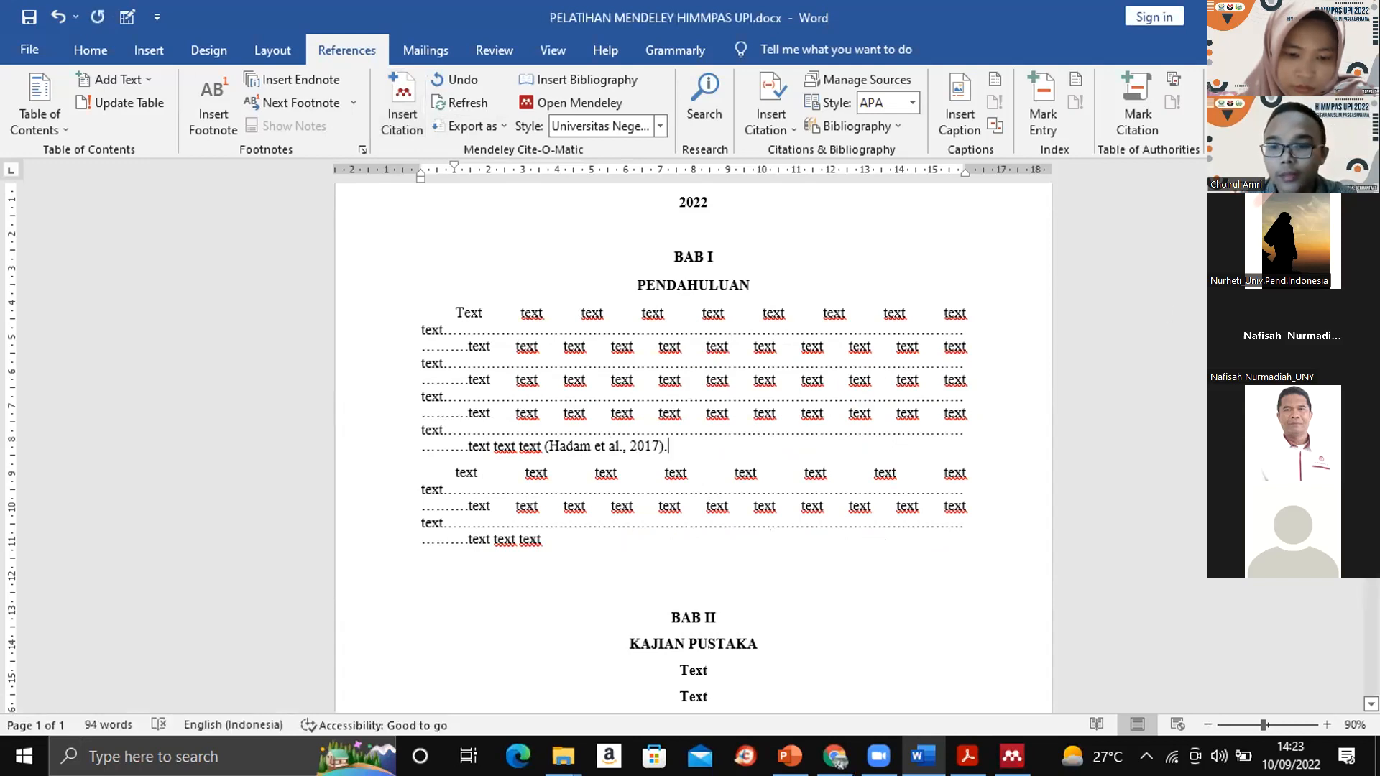
# - Cite "The van Hiele Levels at Czech Secondary Schools" at the end of the second BAB I paragraph, choosing it in Mendeley Desktop
pyautogui.click(597, 540)
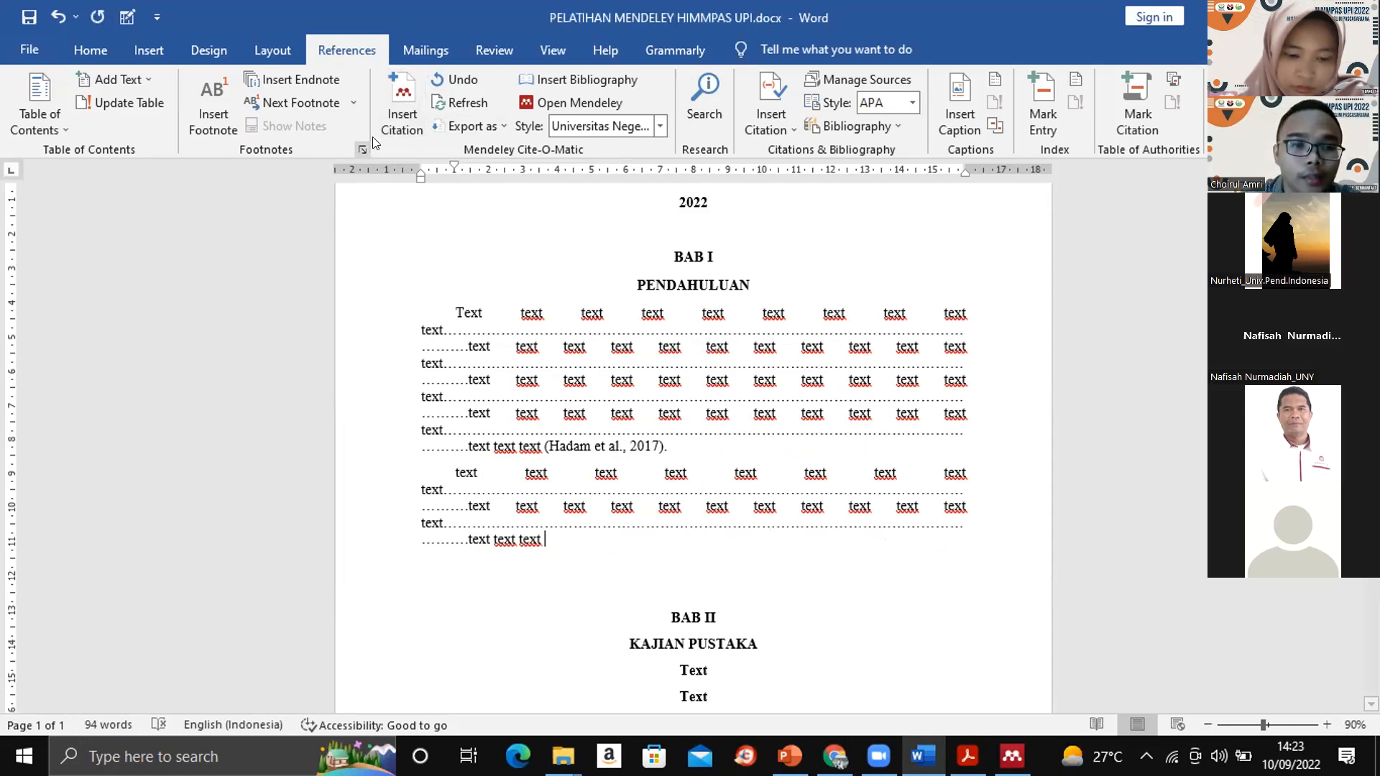
pyautogui.click(389, 98)
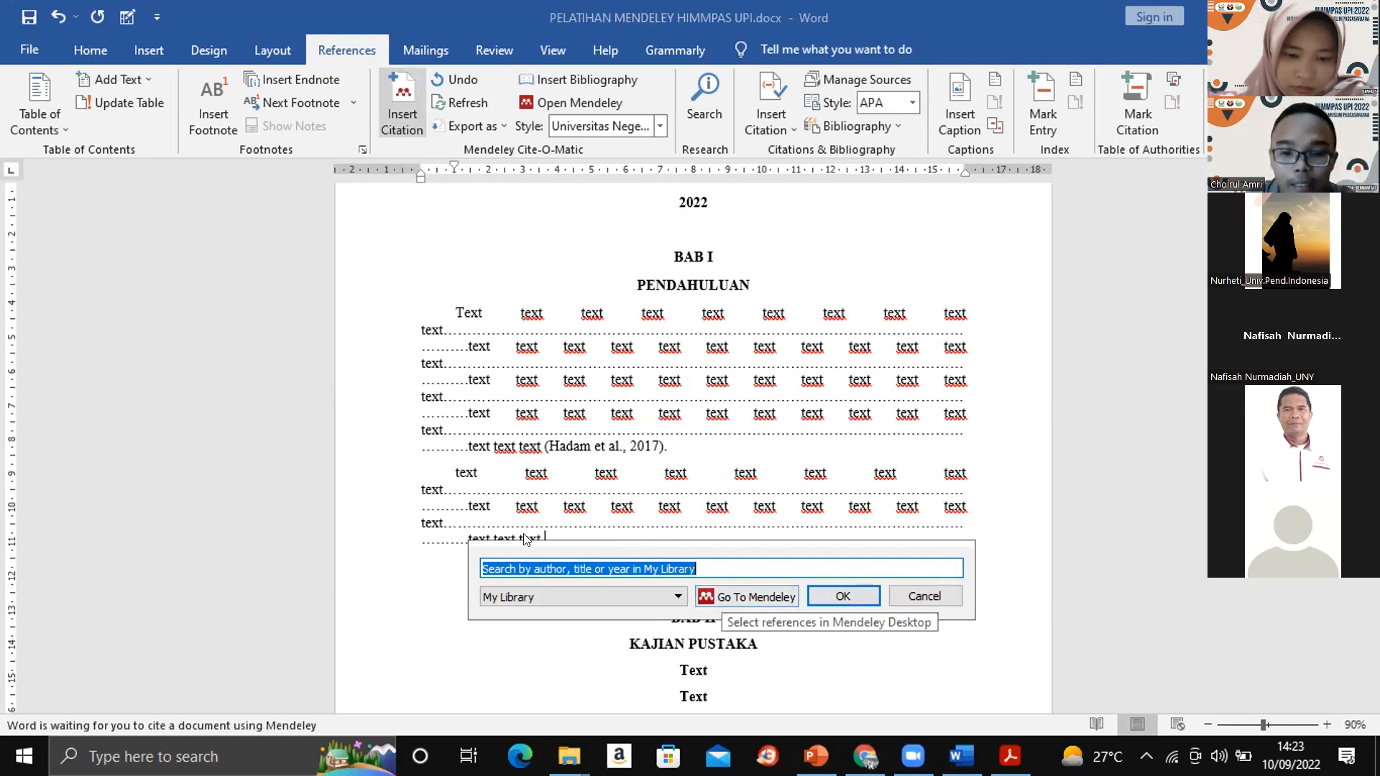
pyautogui.click(729, 603)
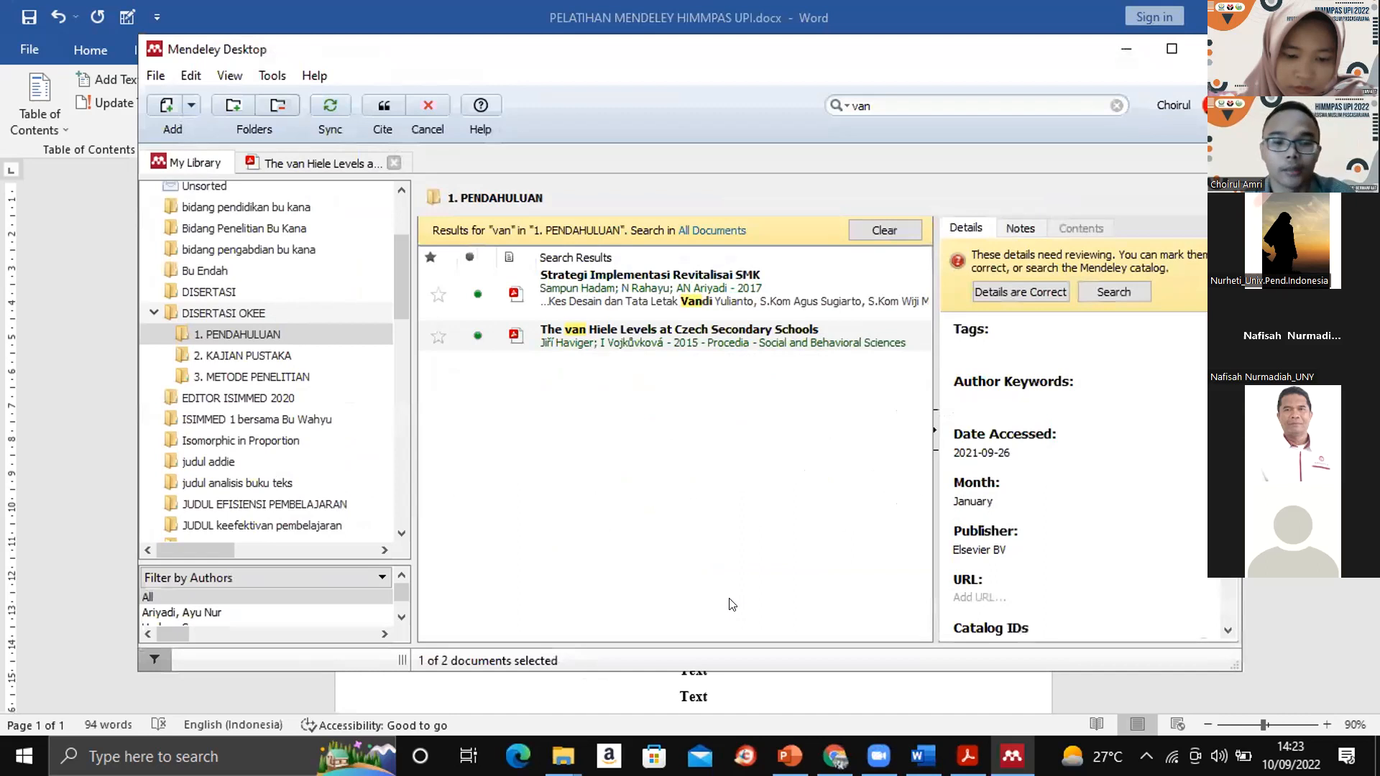
pyautogui.click(583, 339)
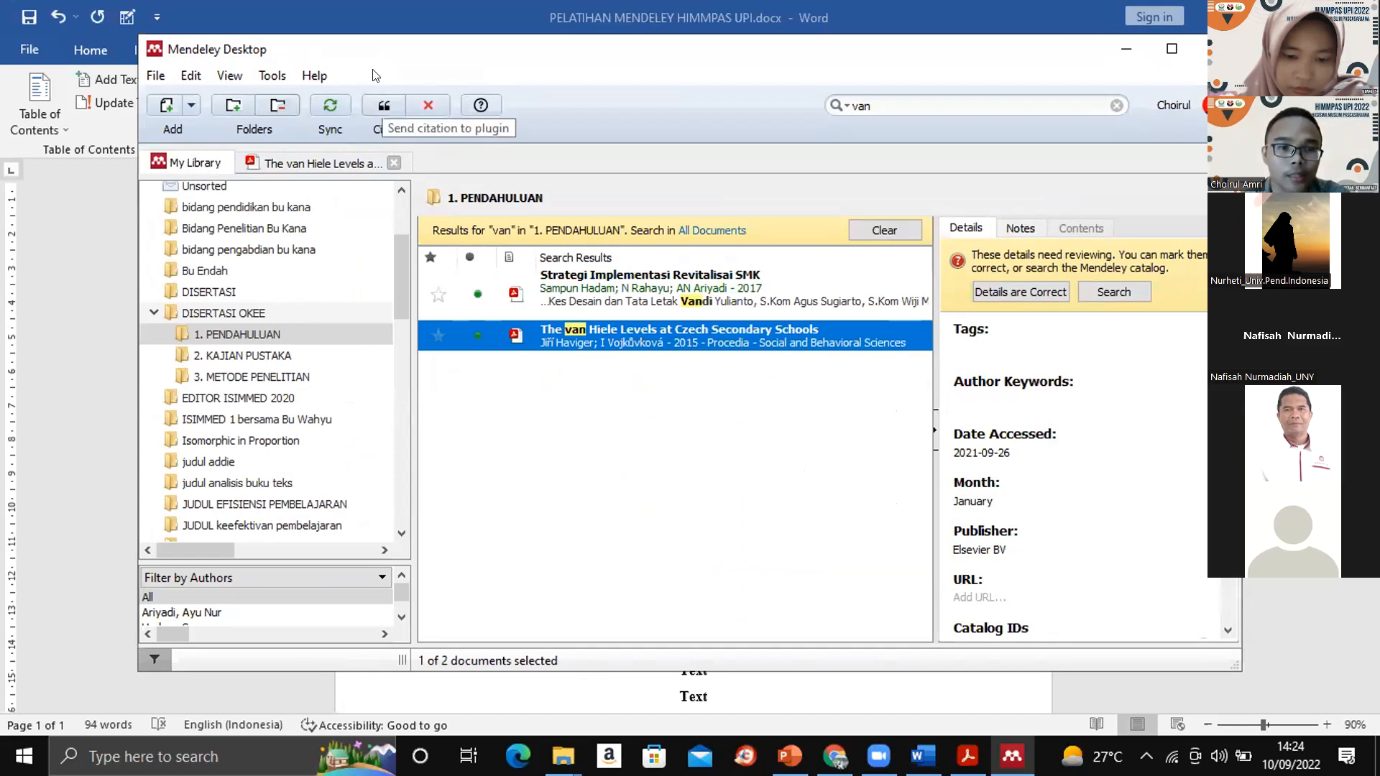
pyautogui.click(383, 106)
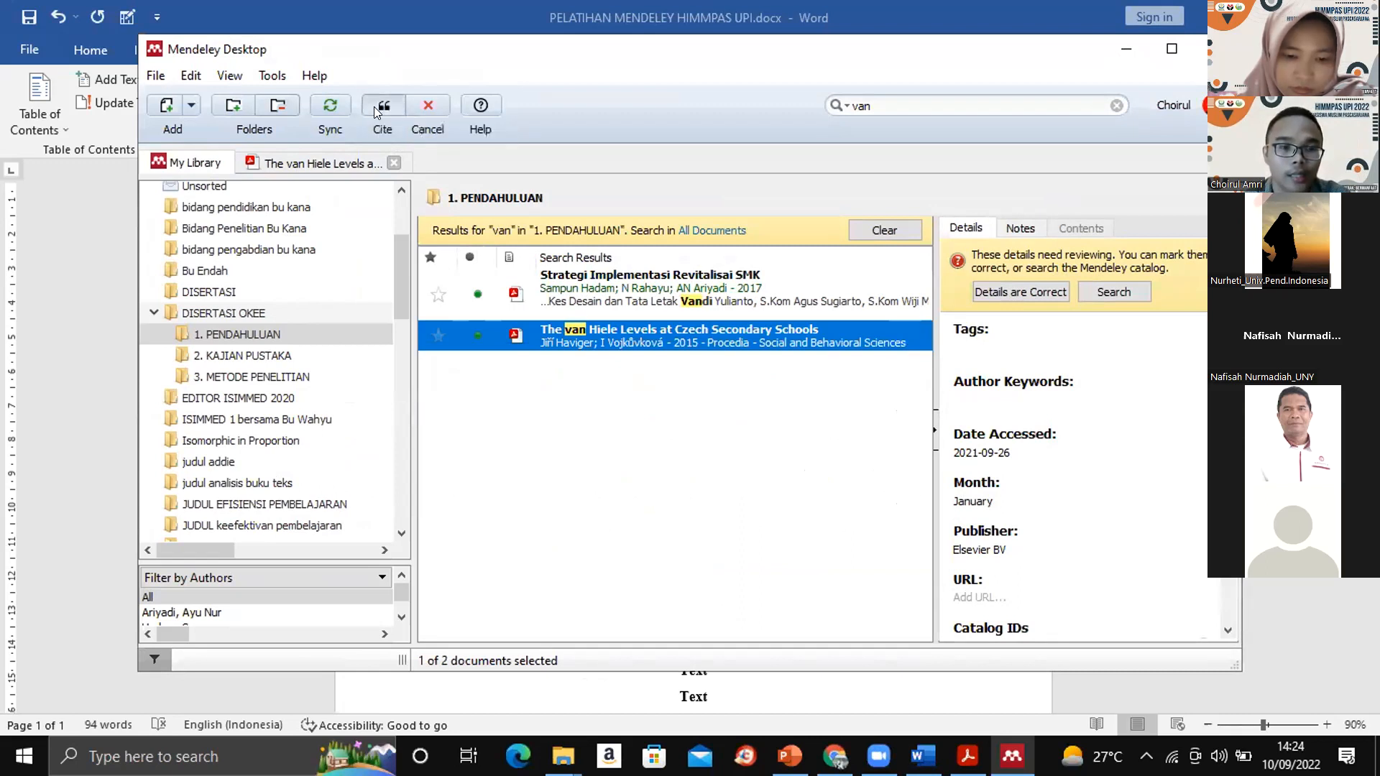
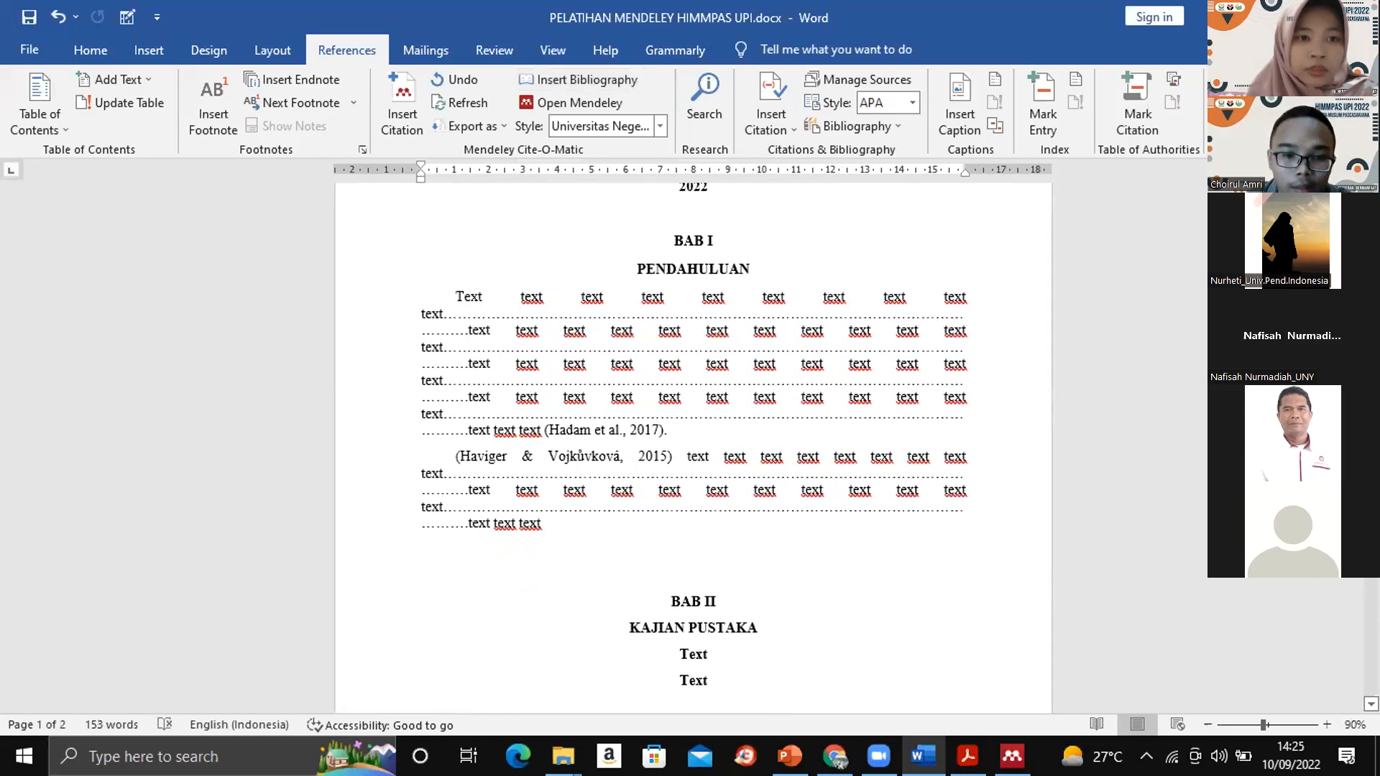
# - Reformat the citation opening the second BAB I paragraph so only the year 2015 is in parentheses, without a comma, and keep the manual edit
pyautogui.click(462, 449)
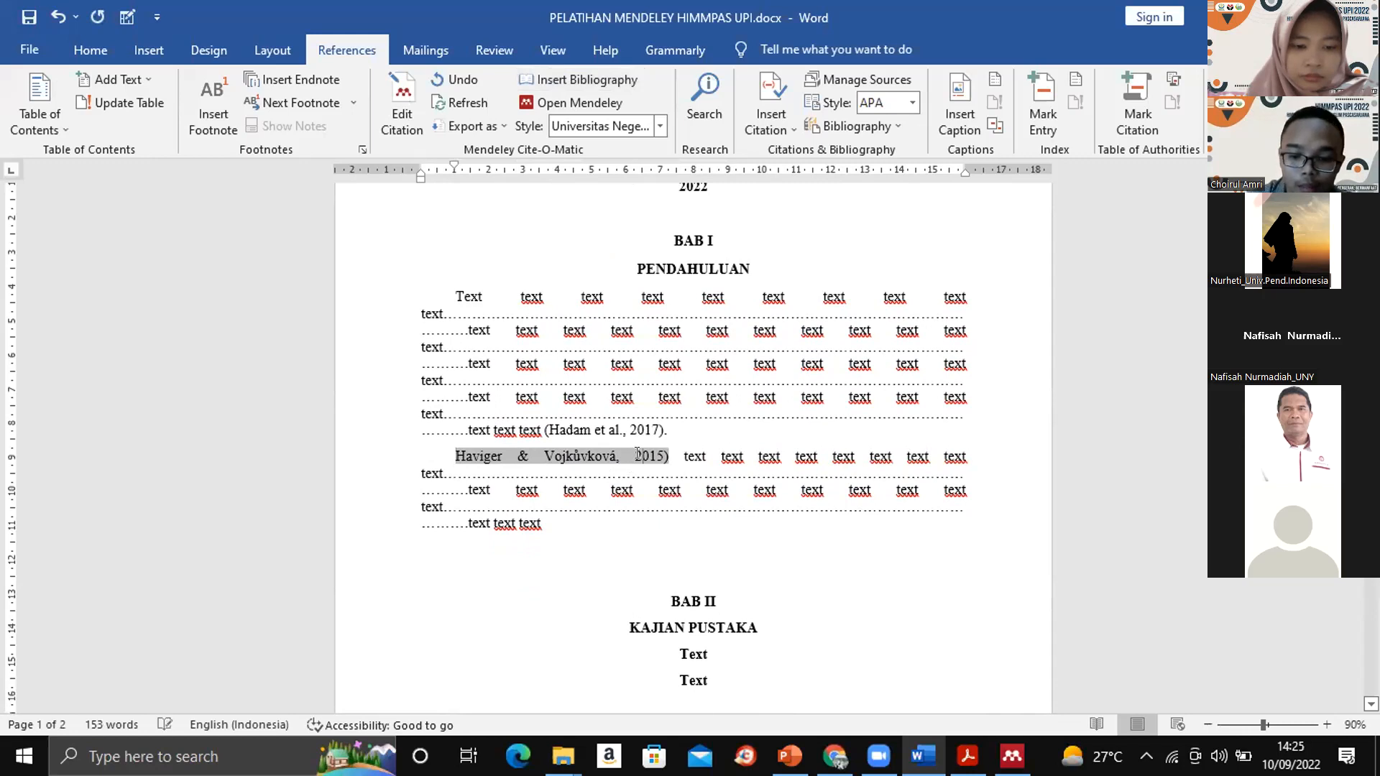
pyautogui.press('BackSpace')
pyautogui.press('BackSpace')
pyautogui.write('(')
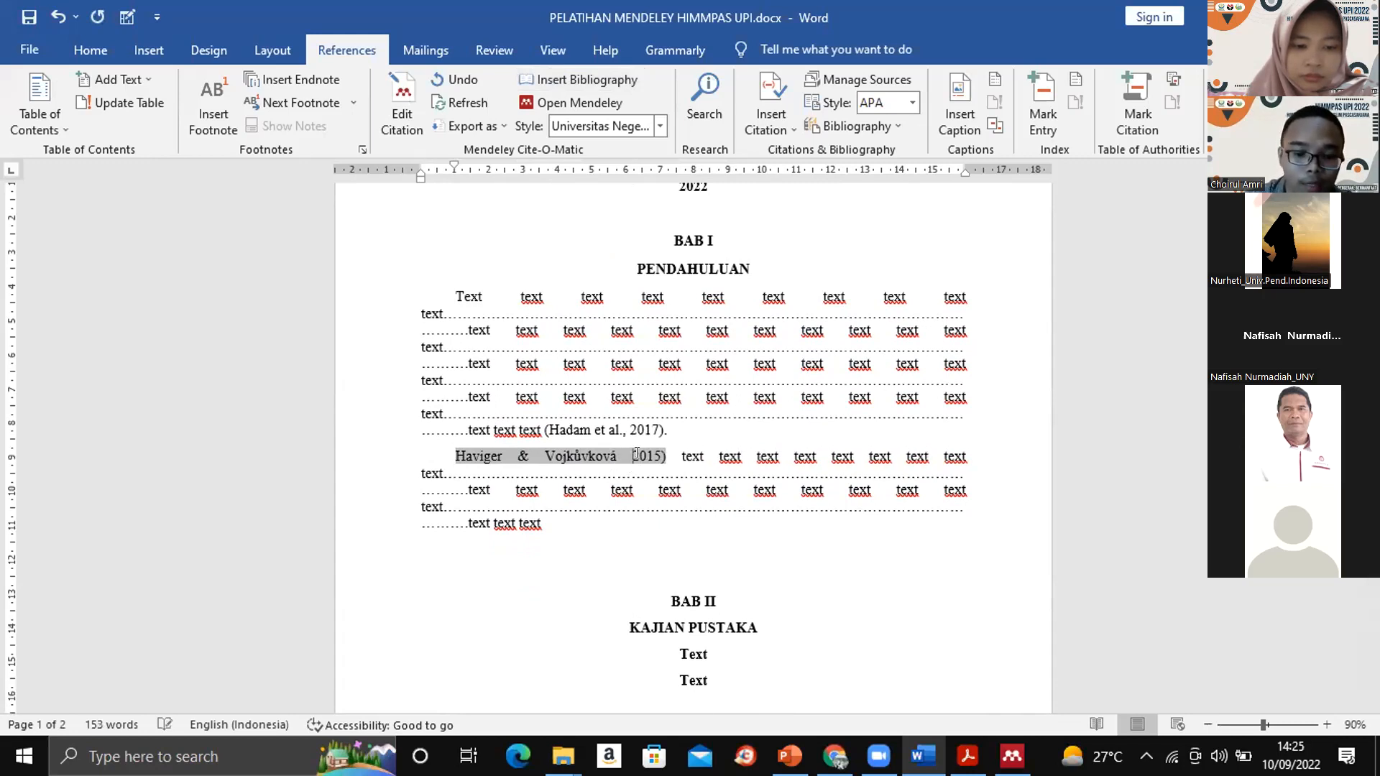
pyautogui.click(804, 514)
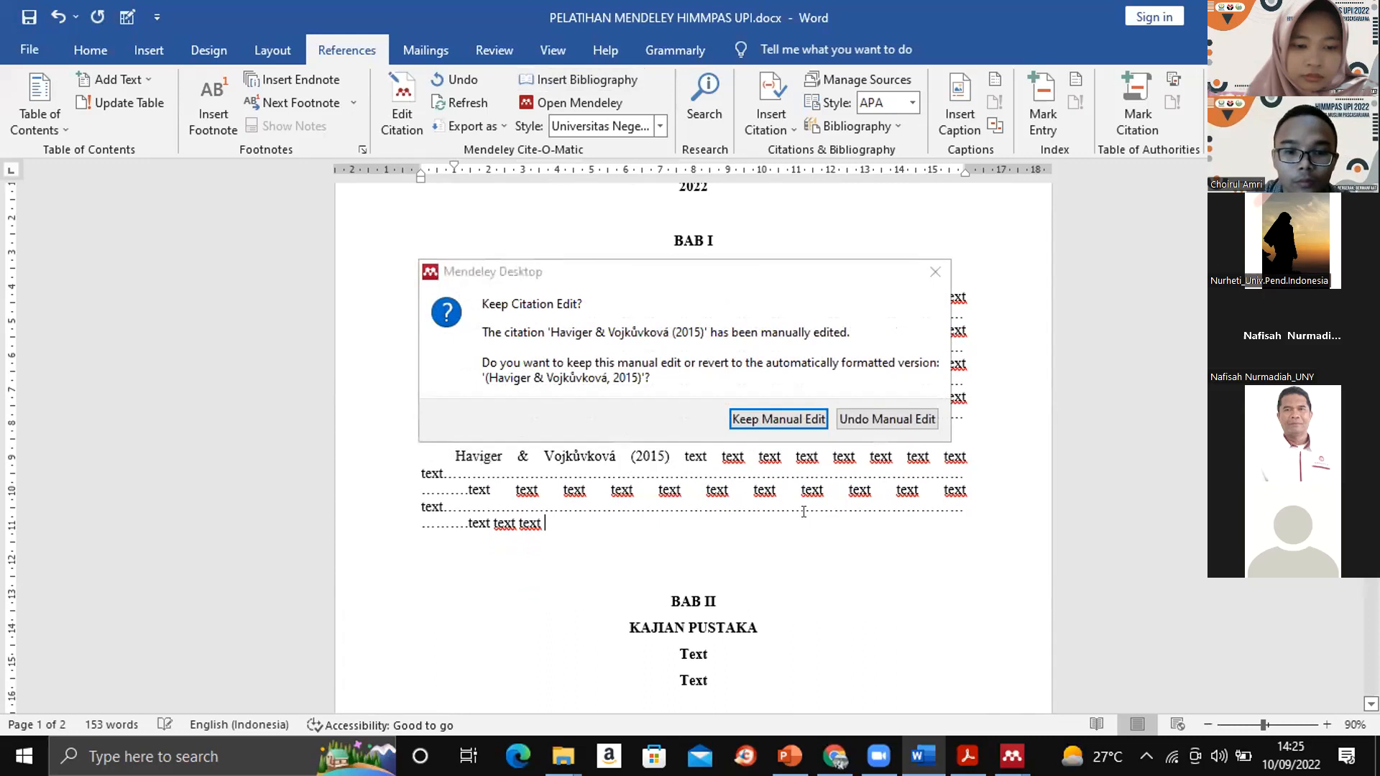
pyautogui.click(781, 419)
pyautogui.click(778, 418)
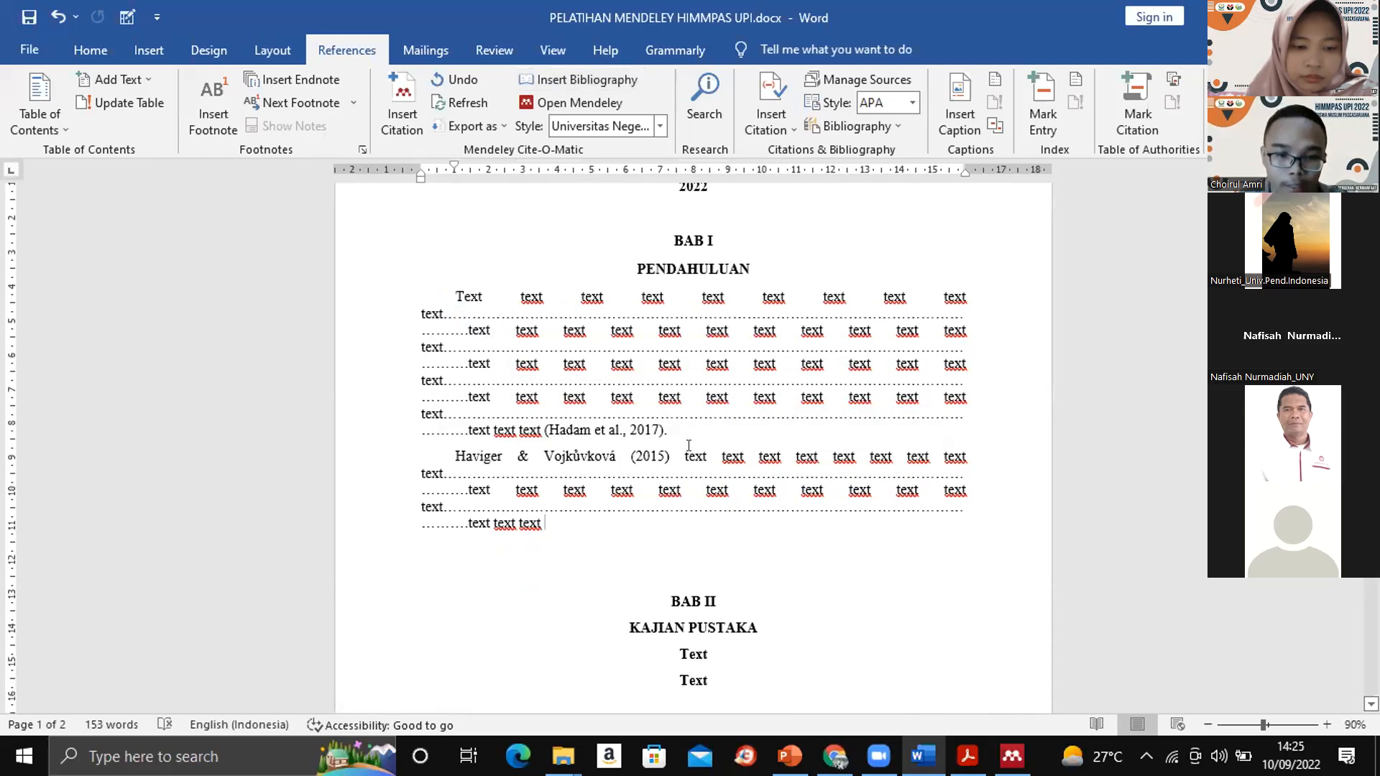
# - Review the reference entries under DAFTAR PUSTAKA
pyautogui.scroll(-9, 693, 446)
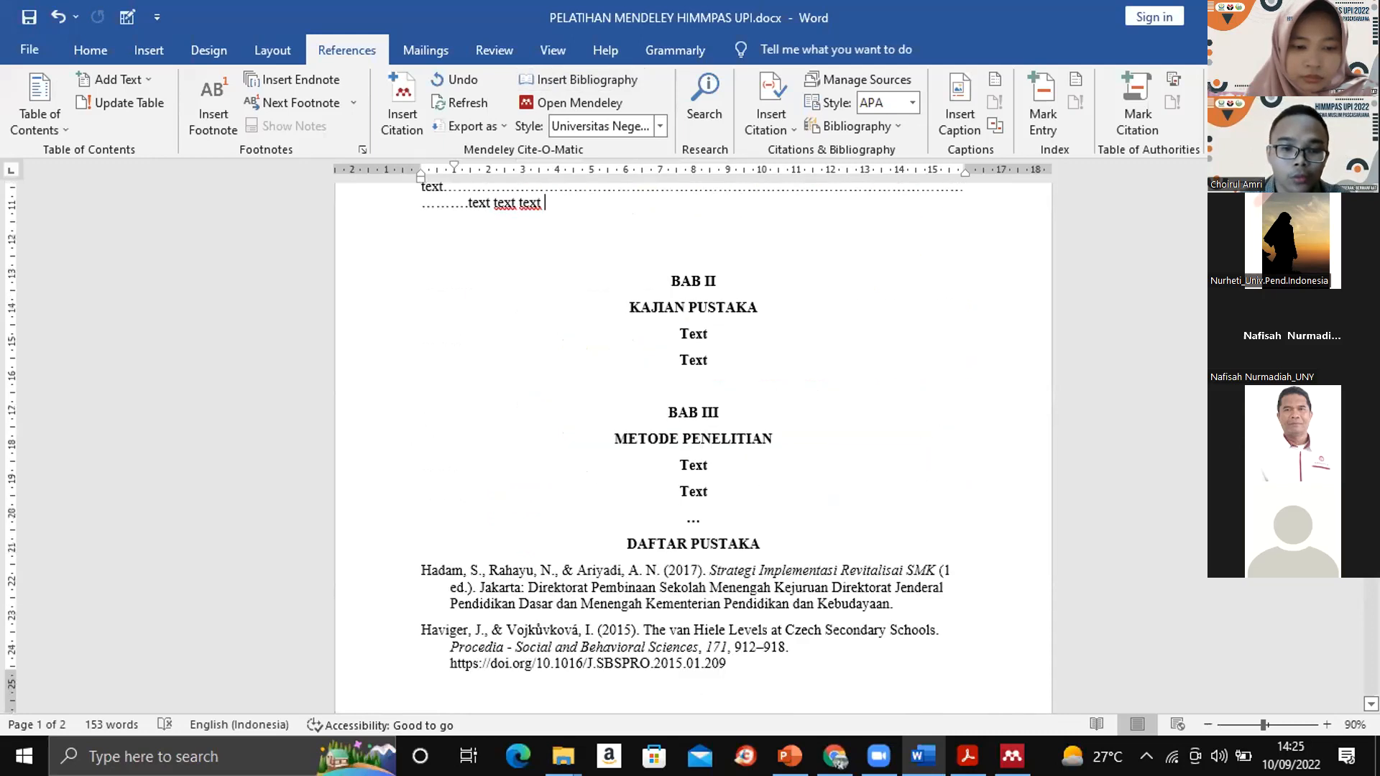
pyautogui.scroll(-1, 693, 445)
pyautogui.scroll(1, 693, 446)
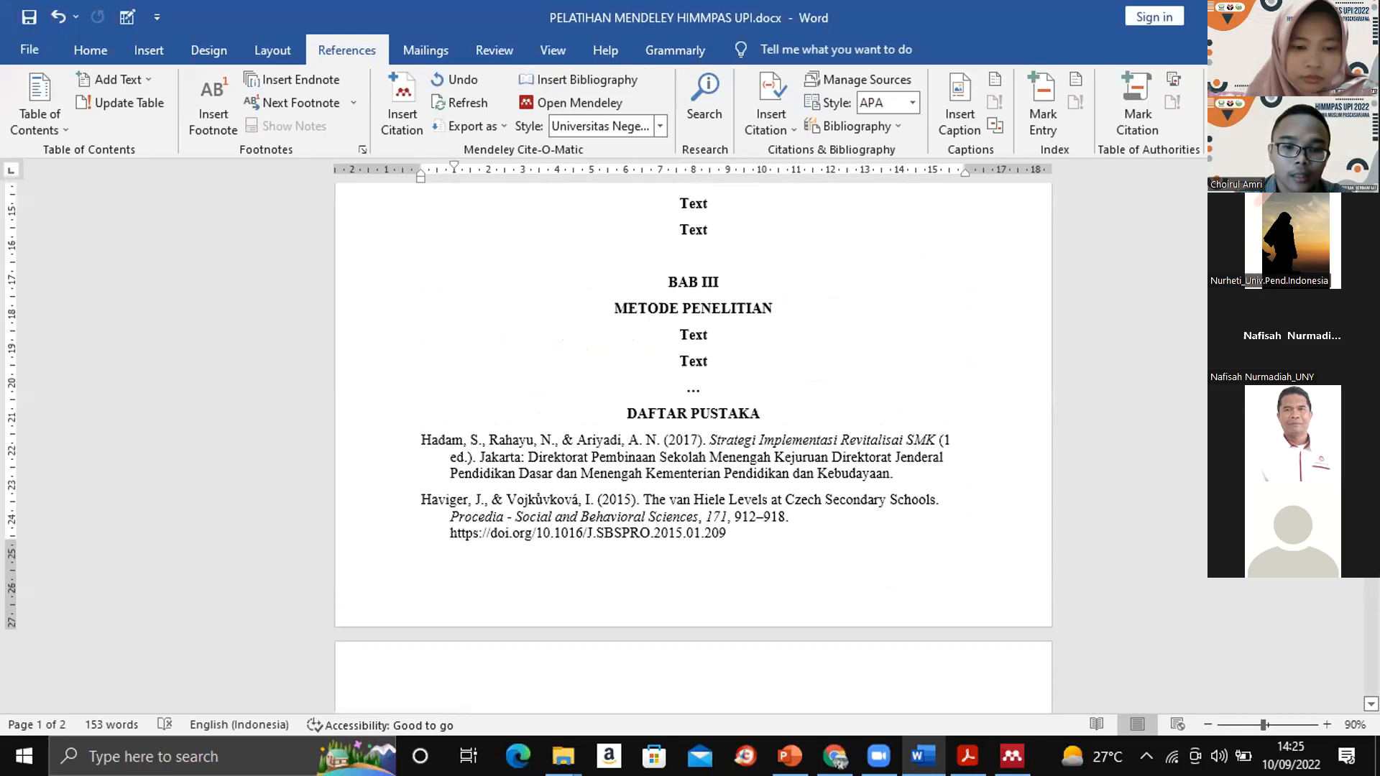
pyautogui.scroll(7, 693, 446)
pyautogui.scroll(-2, 693, 445)
pyautogui.scroll(-1, 693, 445)
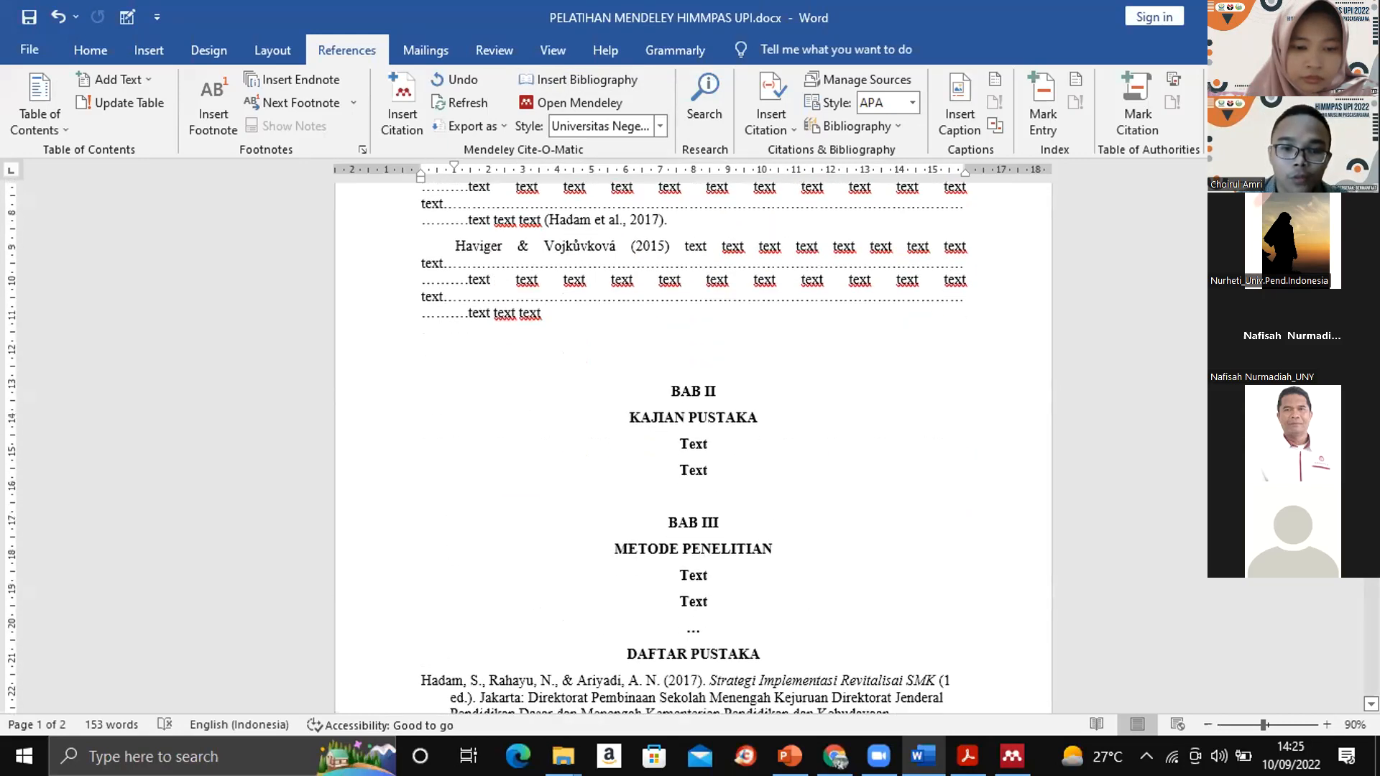
# - Start a Mendeley citation after the first "Text" under KAJIAN PUSTAKA and list All Documents in Mendeley Desktop
pyautogui.click(709, 443)
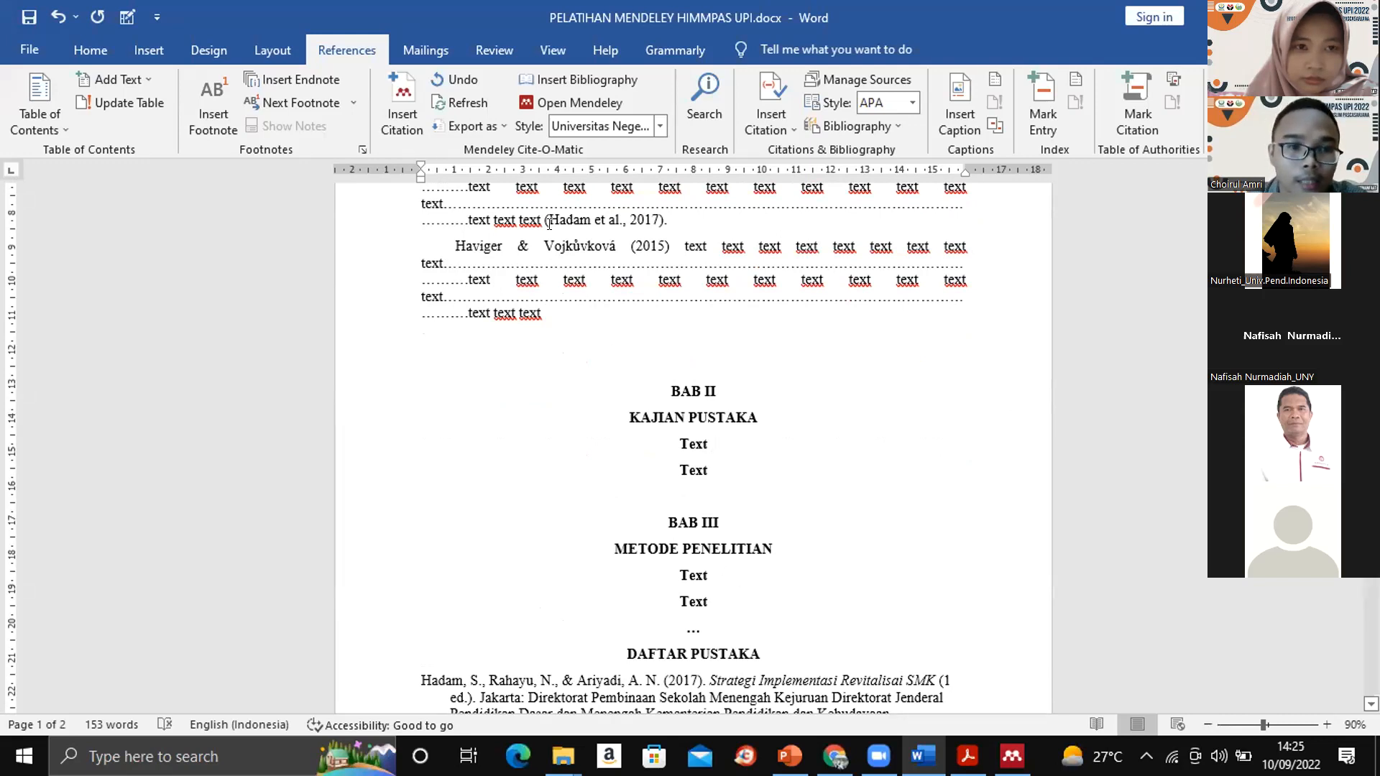
pyautogui.click(404, 102)
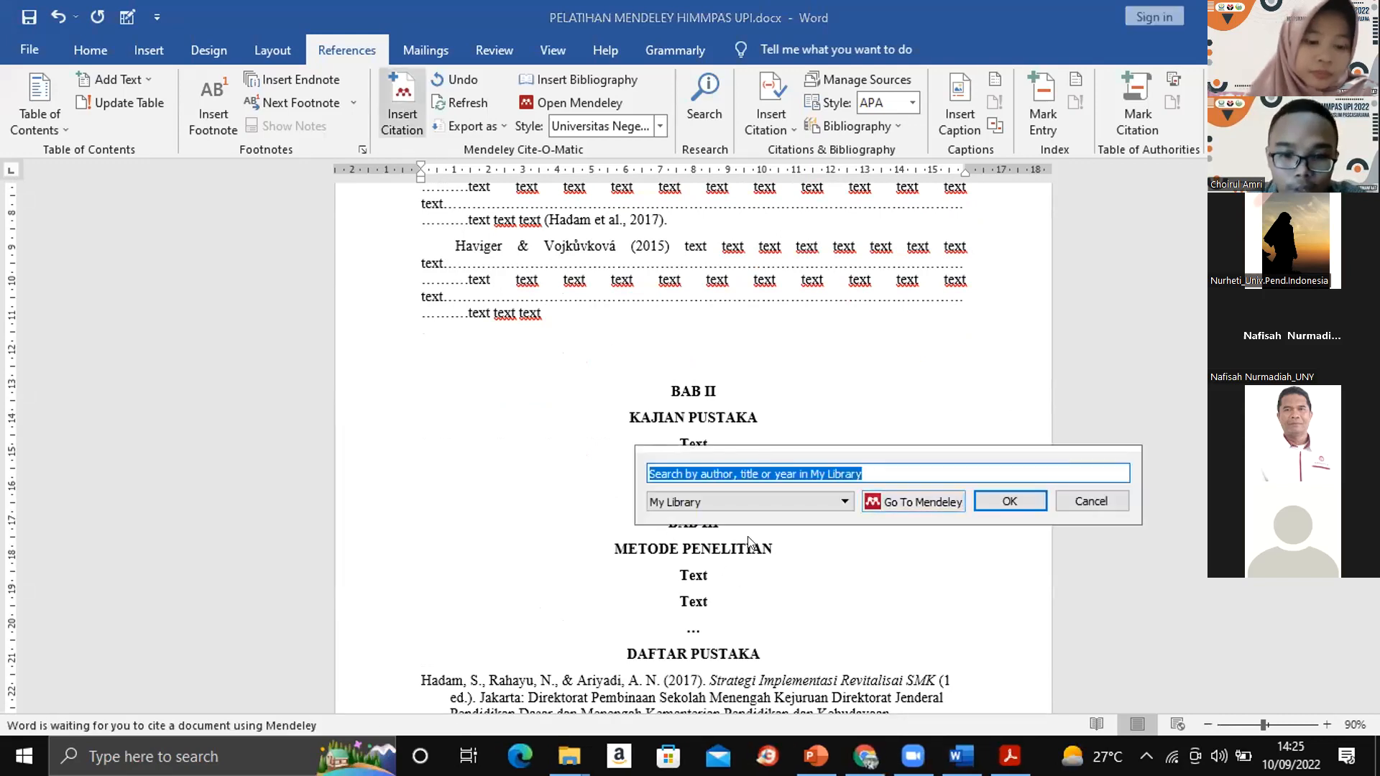
pyautogui.click(891, 499)
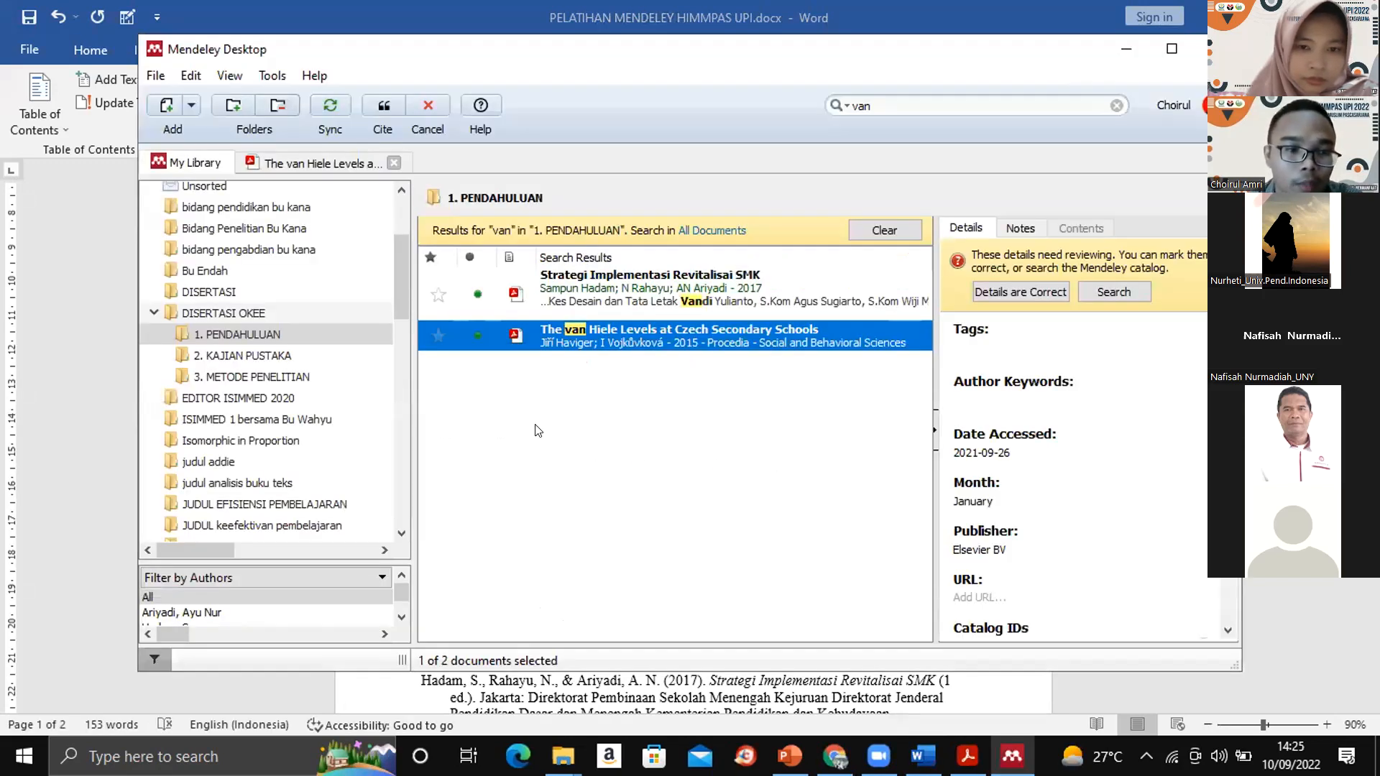
pyautogui.click(253, 357)
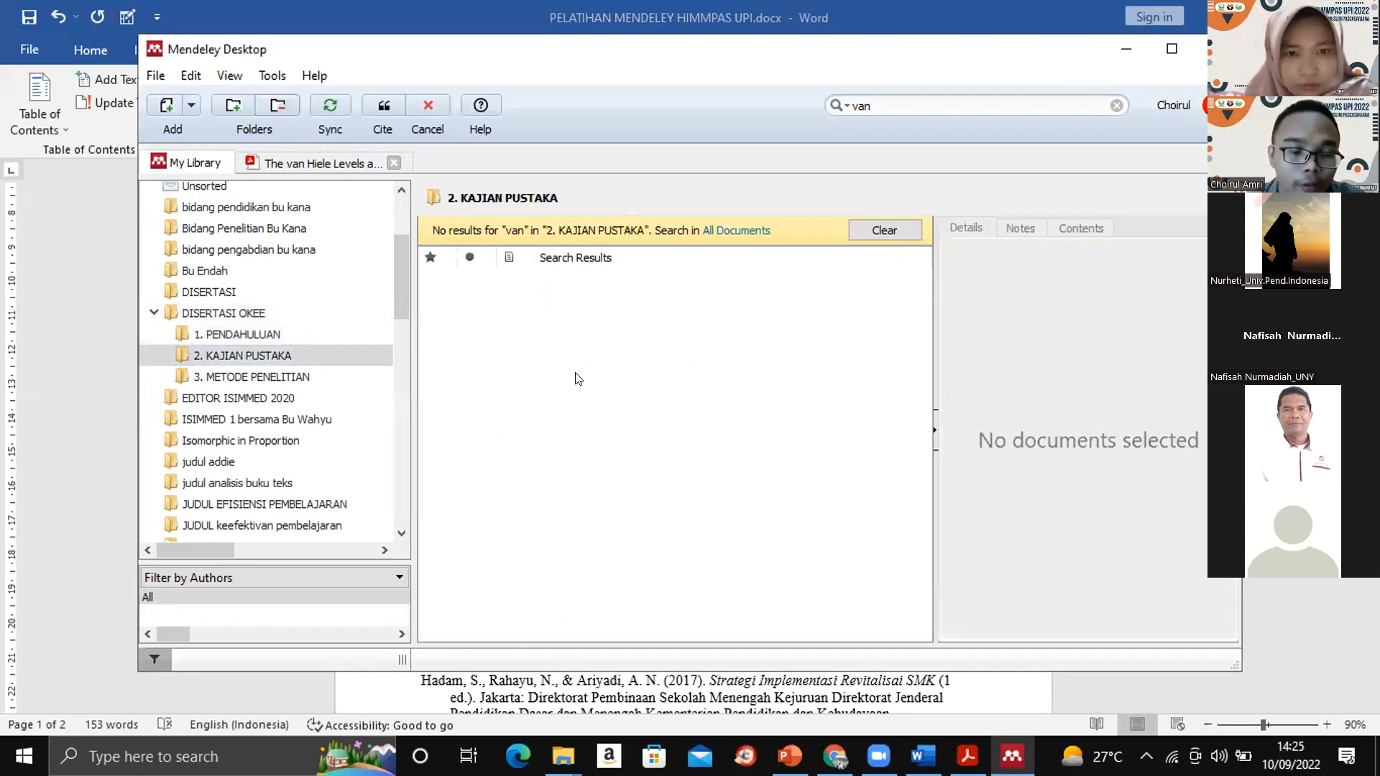
pyautogui.moveTo(397, 274); pyautogui.dragTo(410, 167)
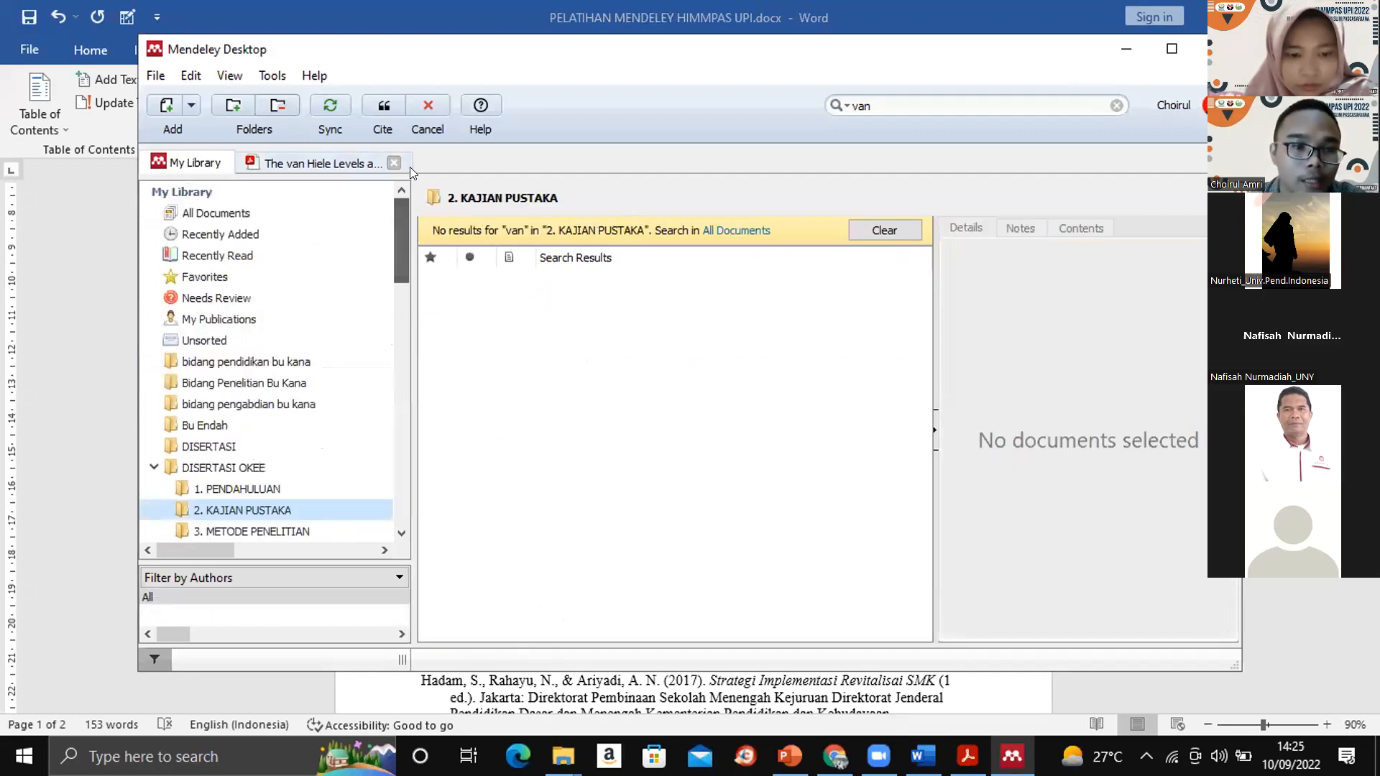
pyautogui.click(201, 232)
pyautogui.click(197, 214)
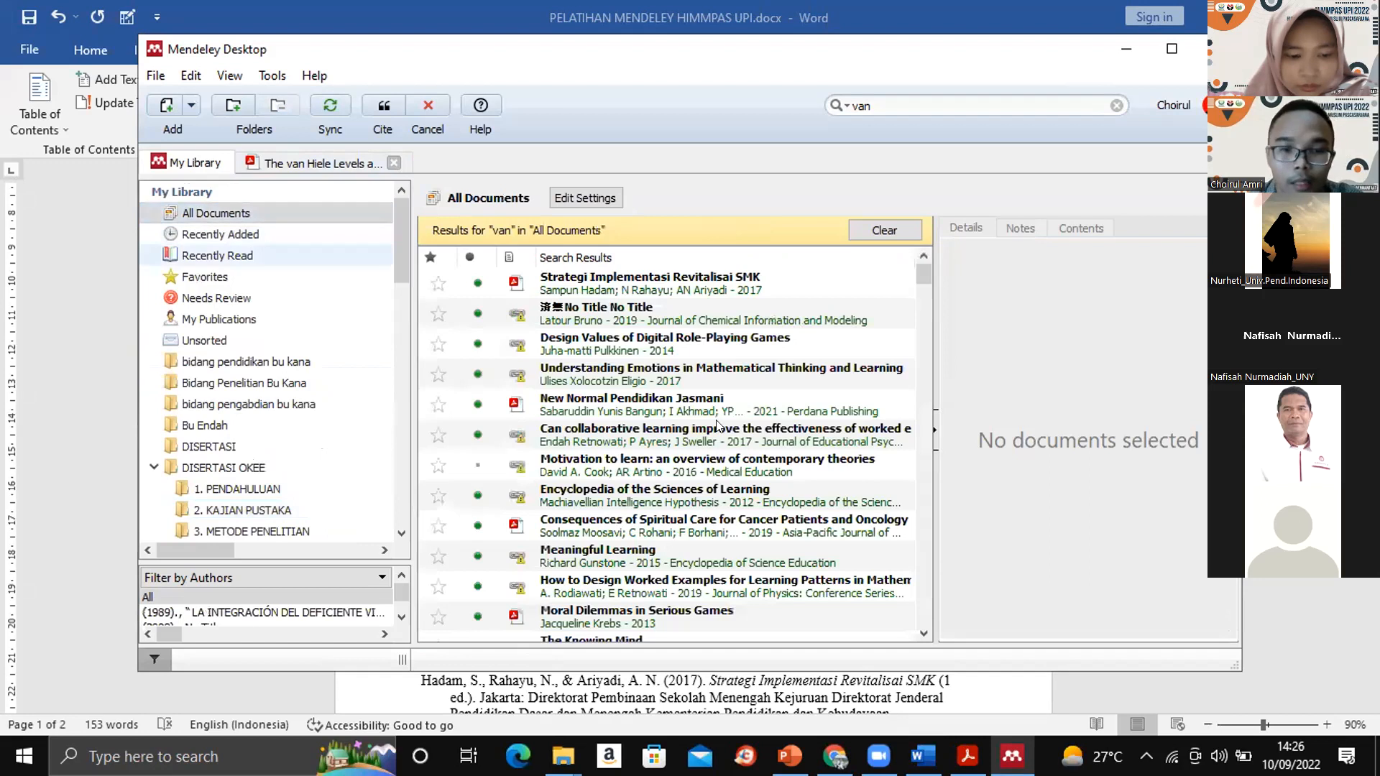
# - Open "Consequences of Spiritual Care for Cancer Patients and Oncology Nurses", review its details, and cite it from the library
pyautogui.click(669, 528)
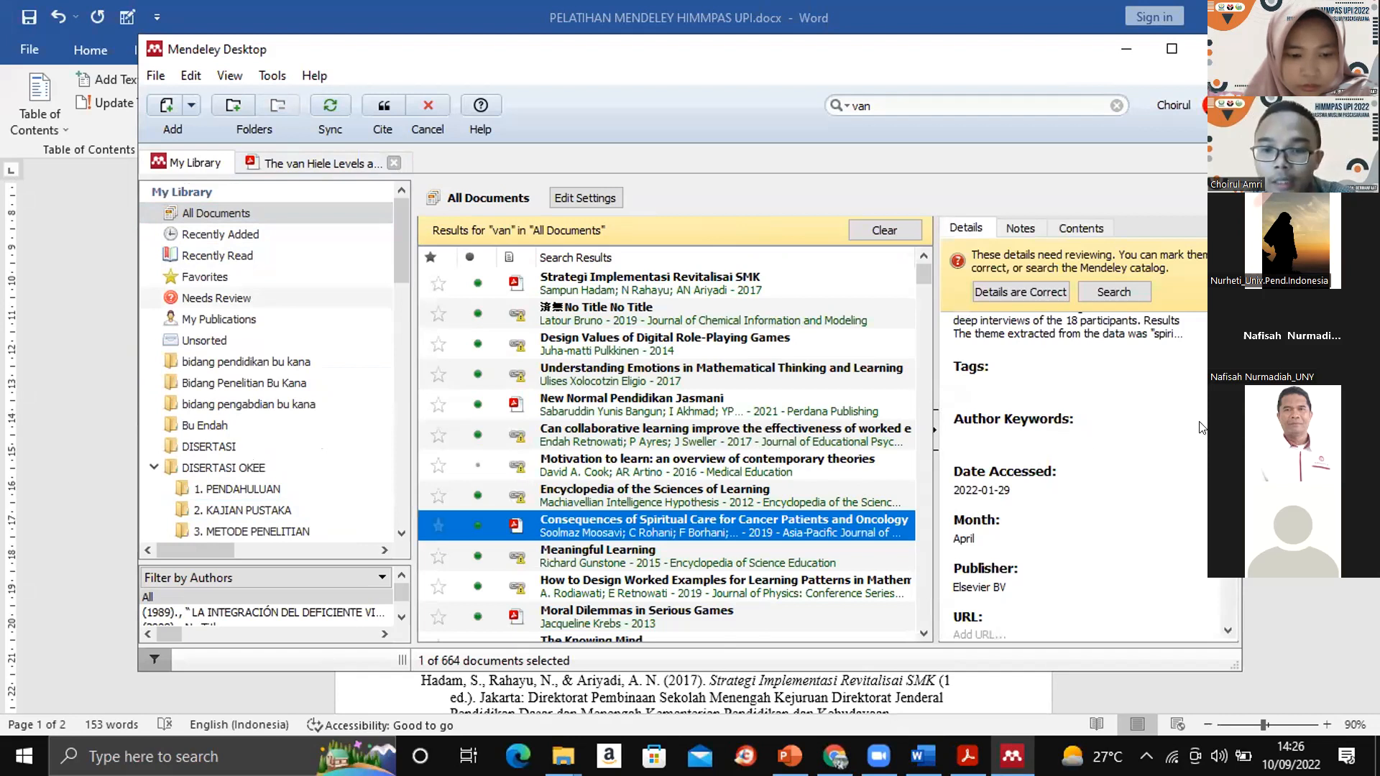
pyautogui.doubleClick(745, 527)
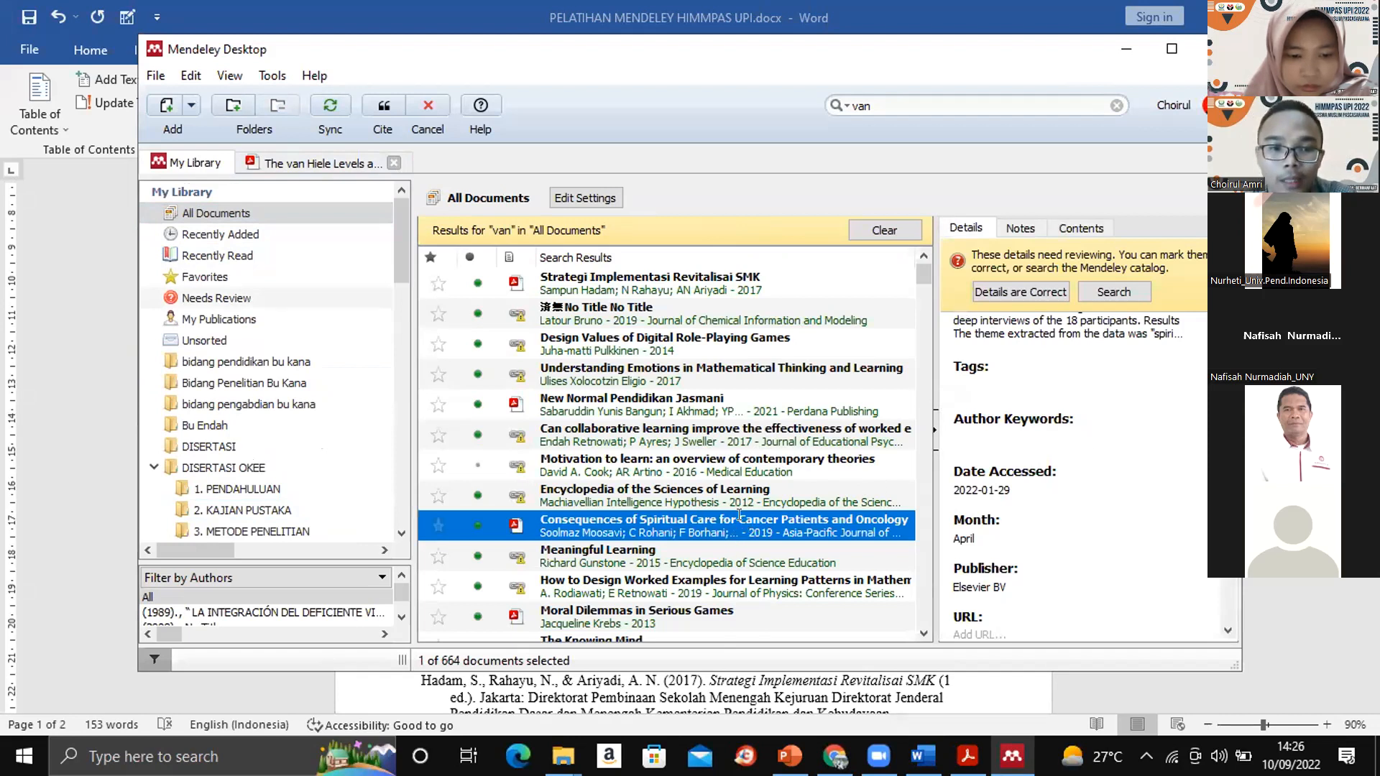
pyautogui.moveTo(921, 311); pyautogui.dragTo(924, 210)
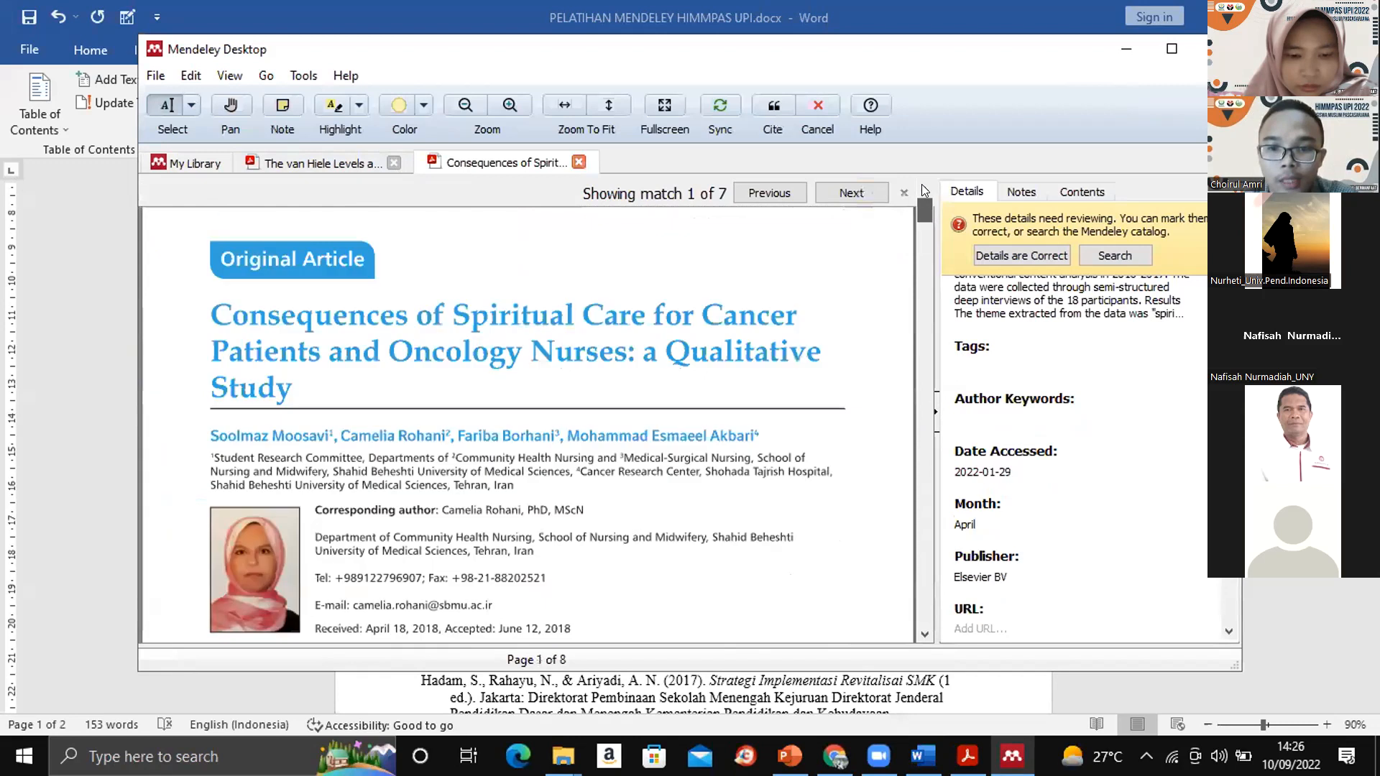
pyautogui.scroll(-5, 1219, 636)
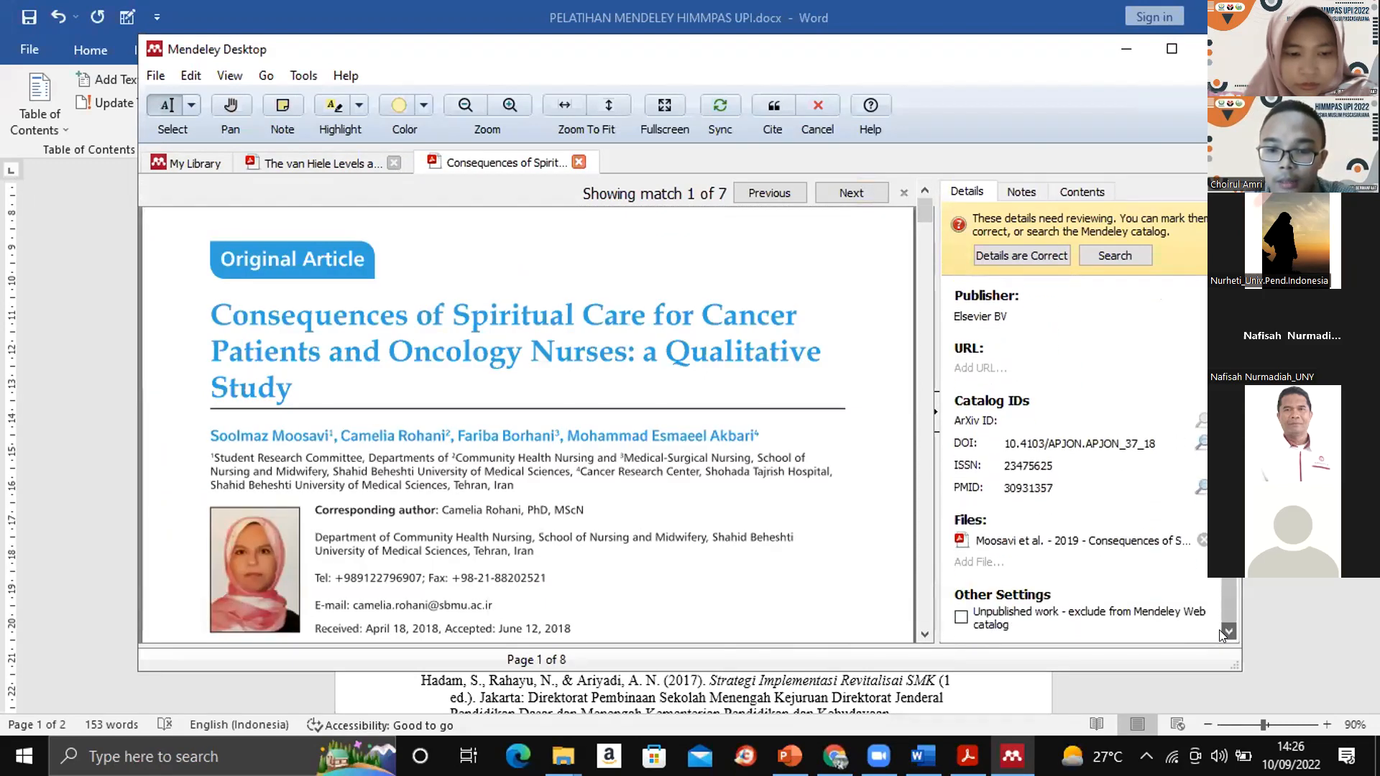
pyautogui.moveTo(1228, 598); pyautogui.dragTo(1227, 351)
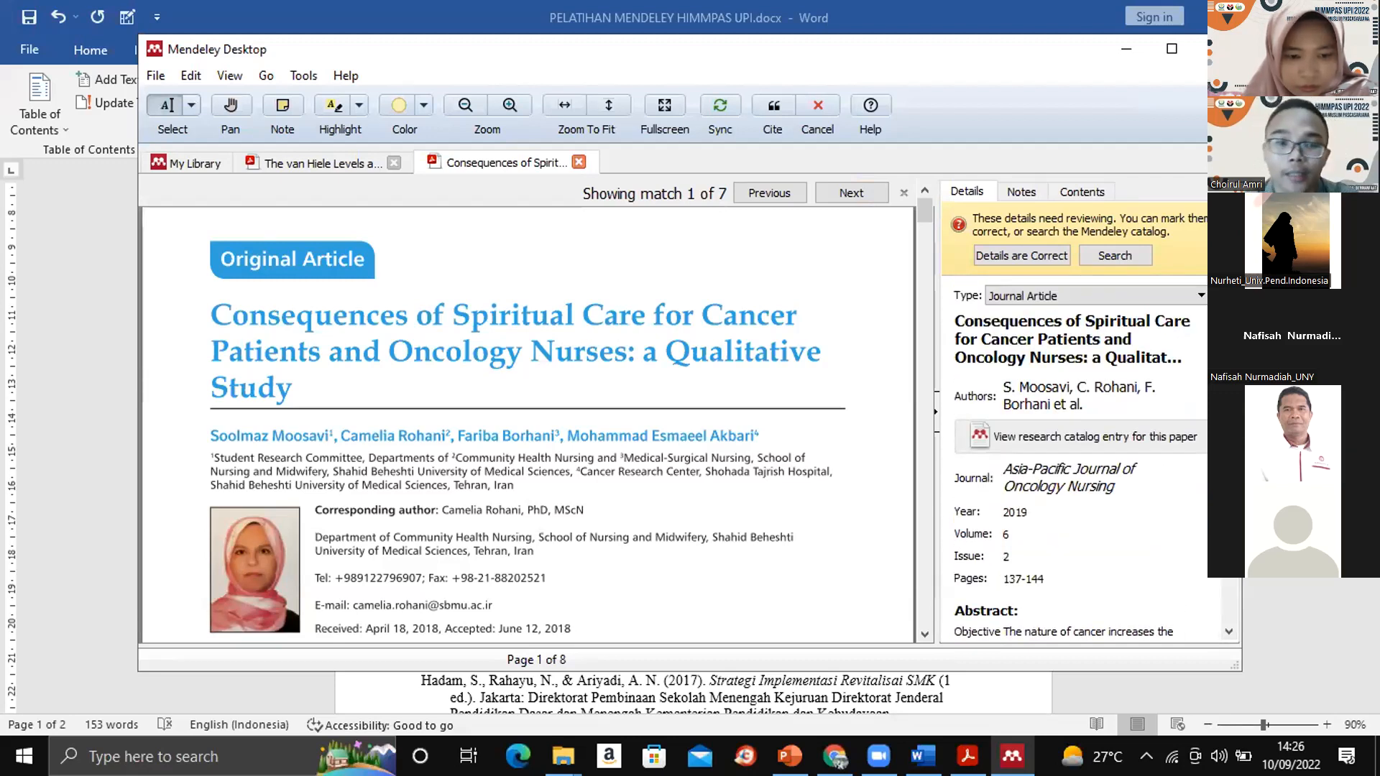
pyautogui.click(198, 161)
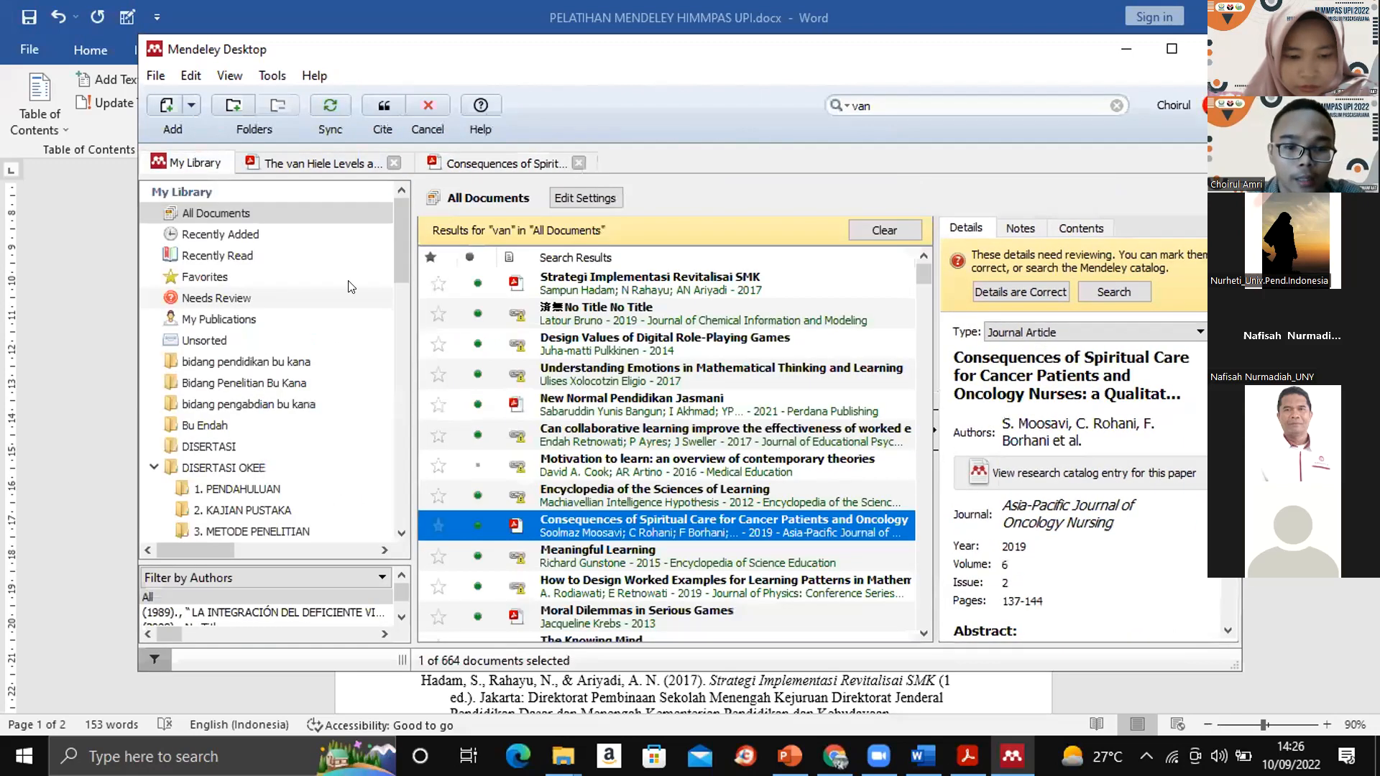
pyautogui.click(374, 106)
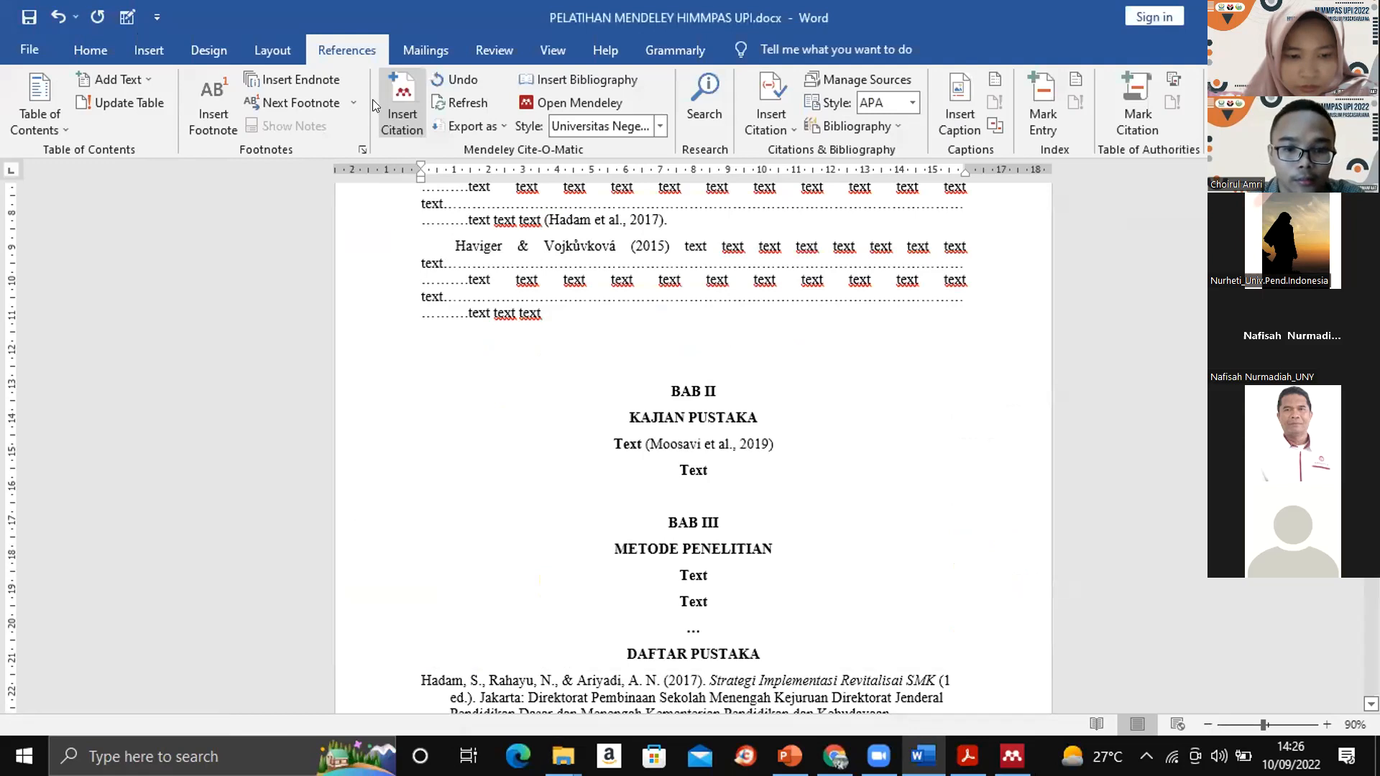
# - Add page 17 to the 2019 citation under KAJIAN PUSTAKA
pyautogui.click(740, 444)
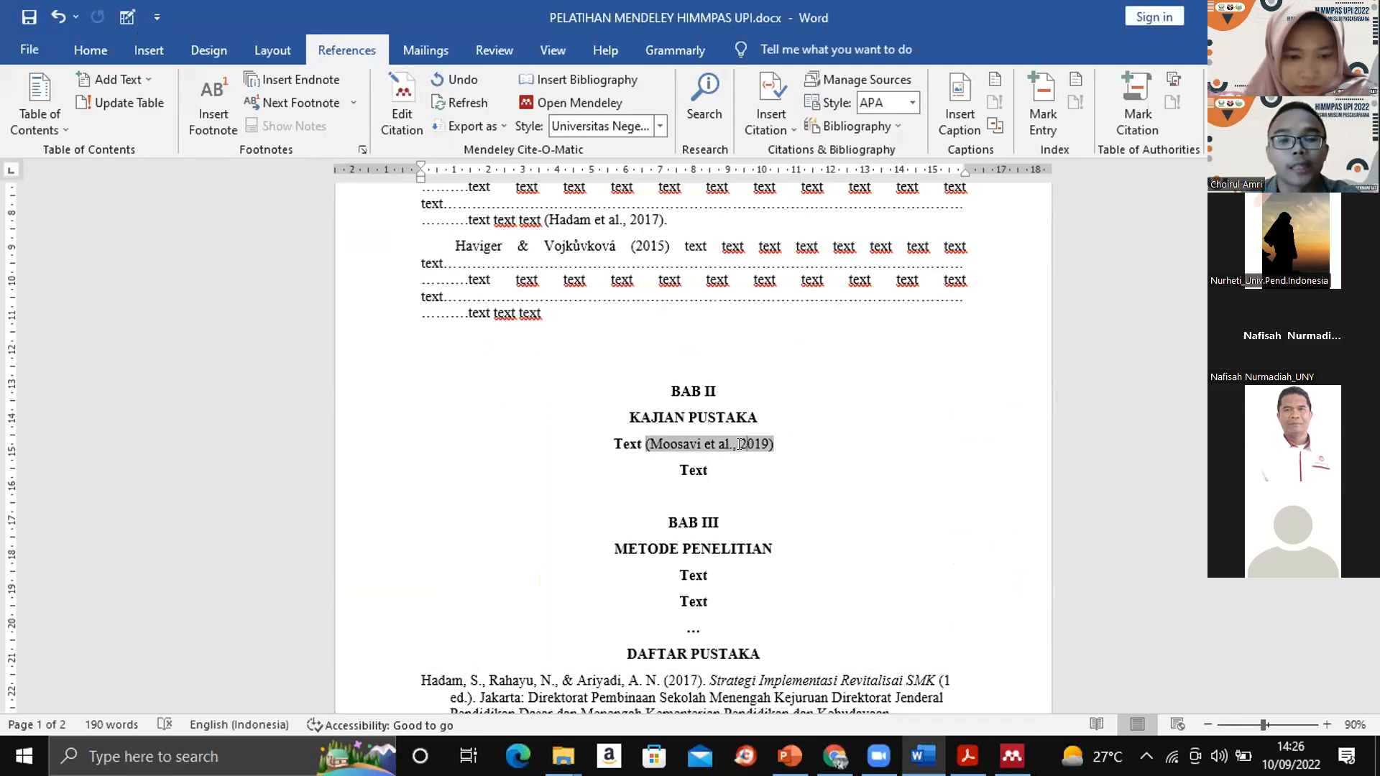
pyautogui.click(399, 97)
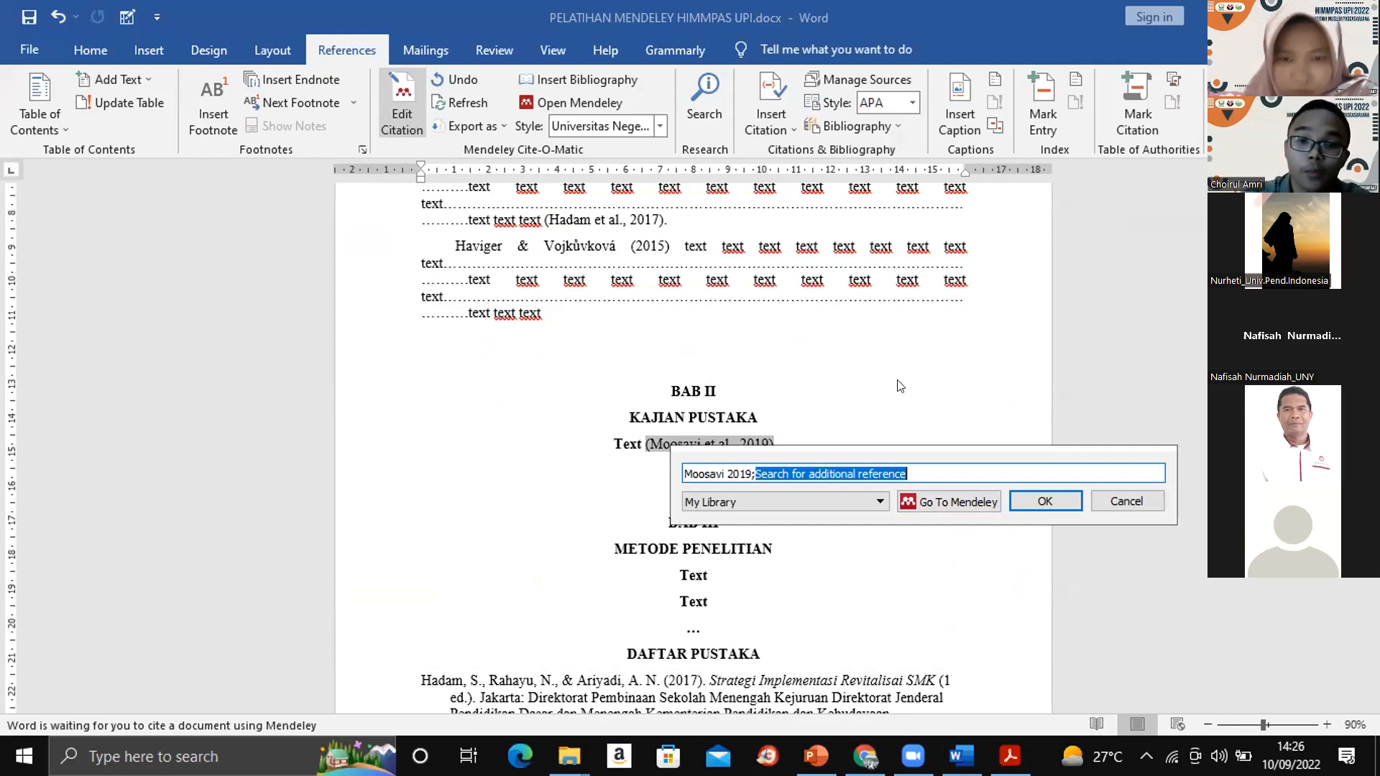
pyautogui.press('BackSpace')
pyautogui.press('BackSpace')
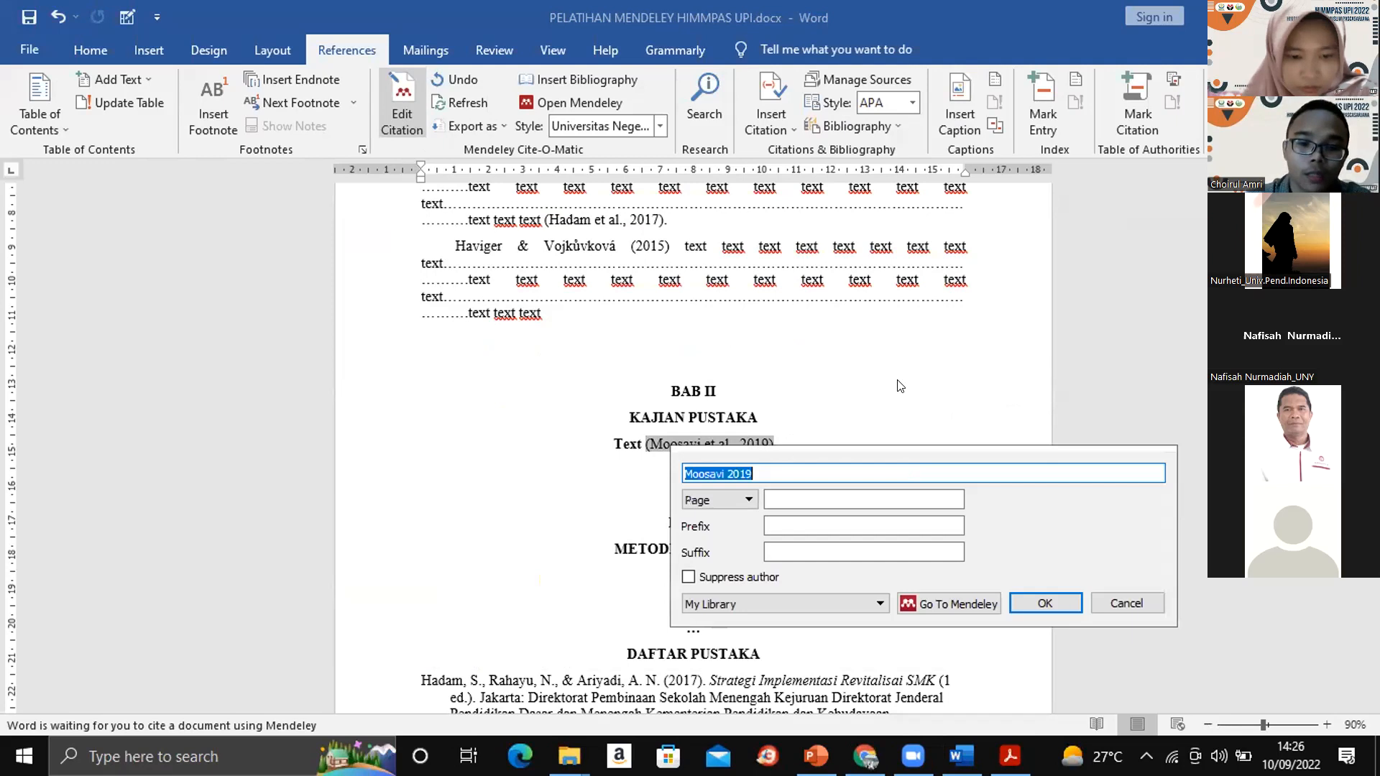
pyautogui.click(787, 493)
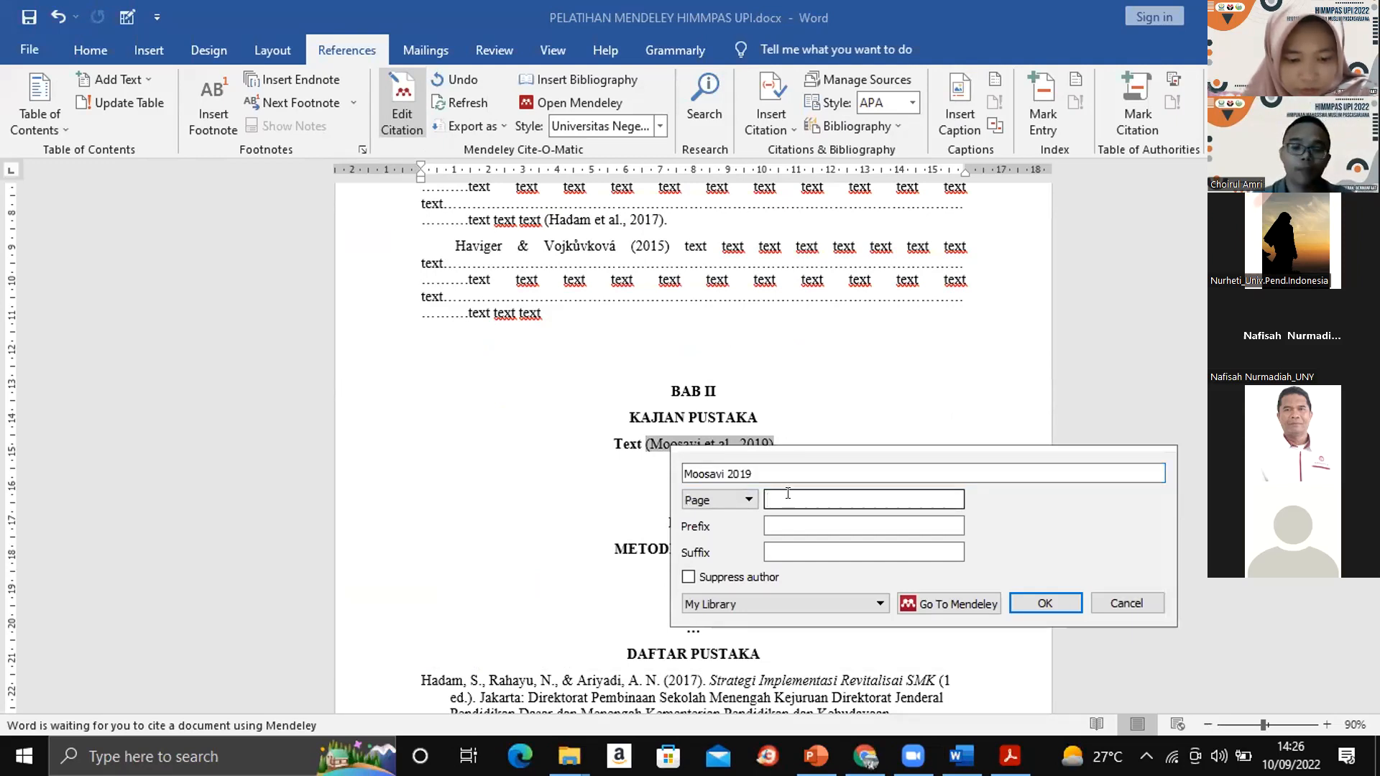
pyautogui.write('17')
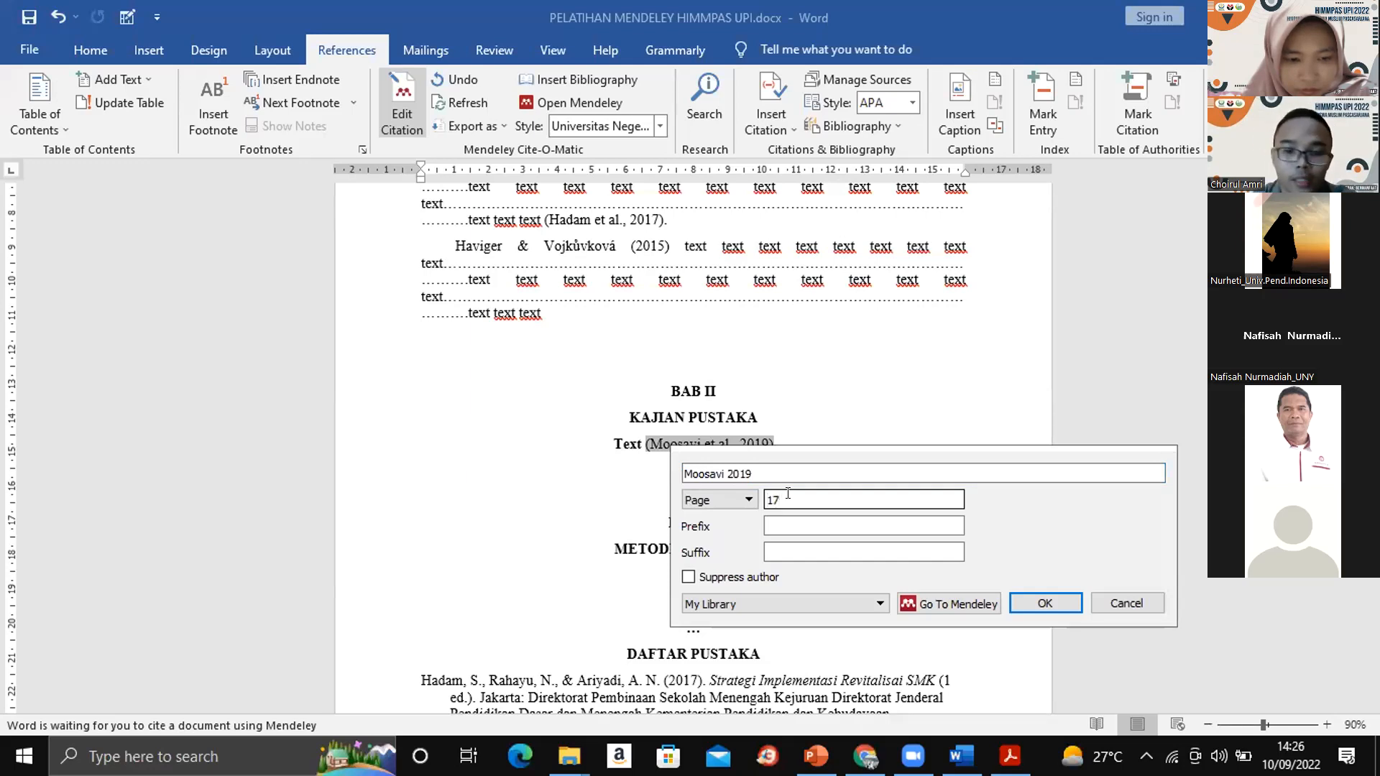
pyautogui.click(1042, 603)
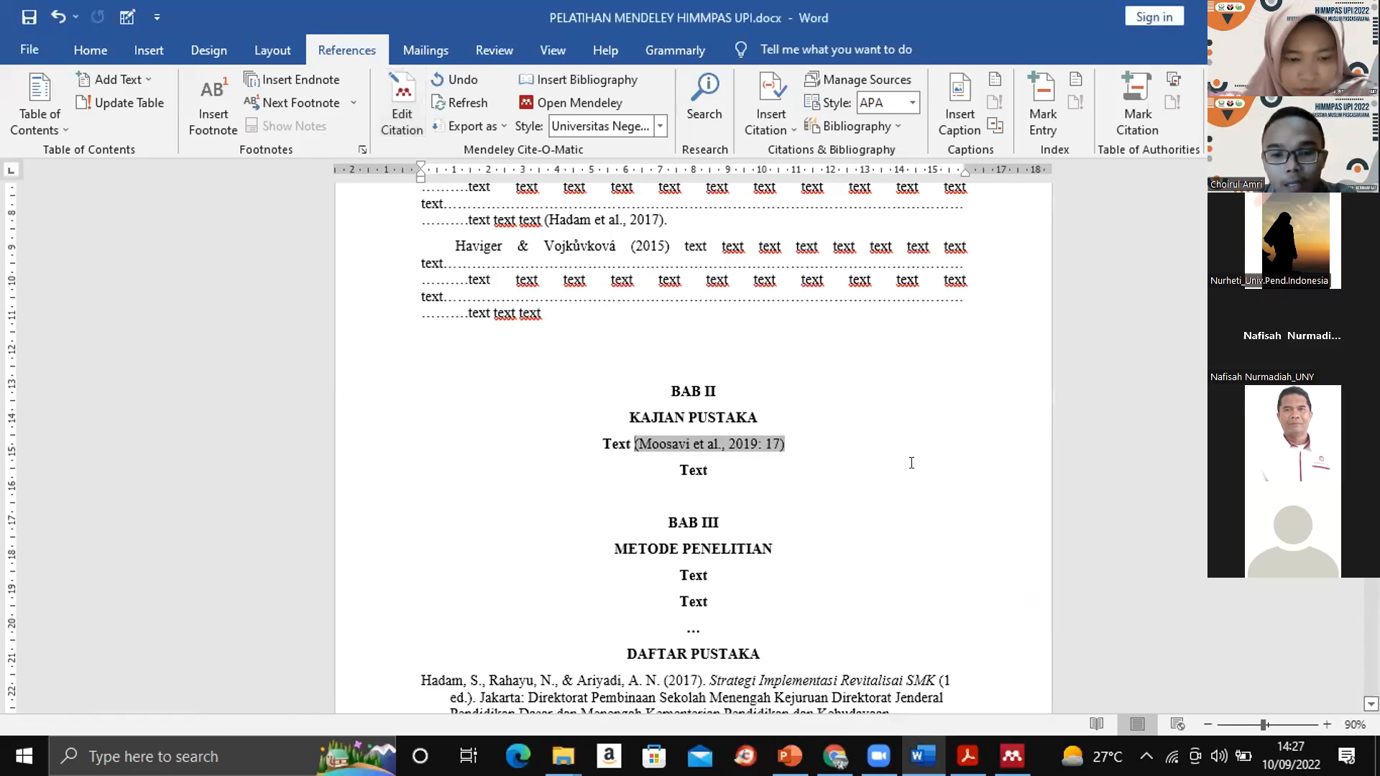
pyautogui.click(826, 445)
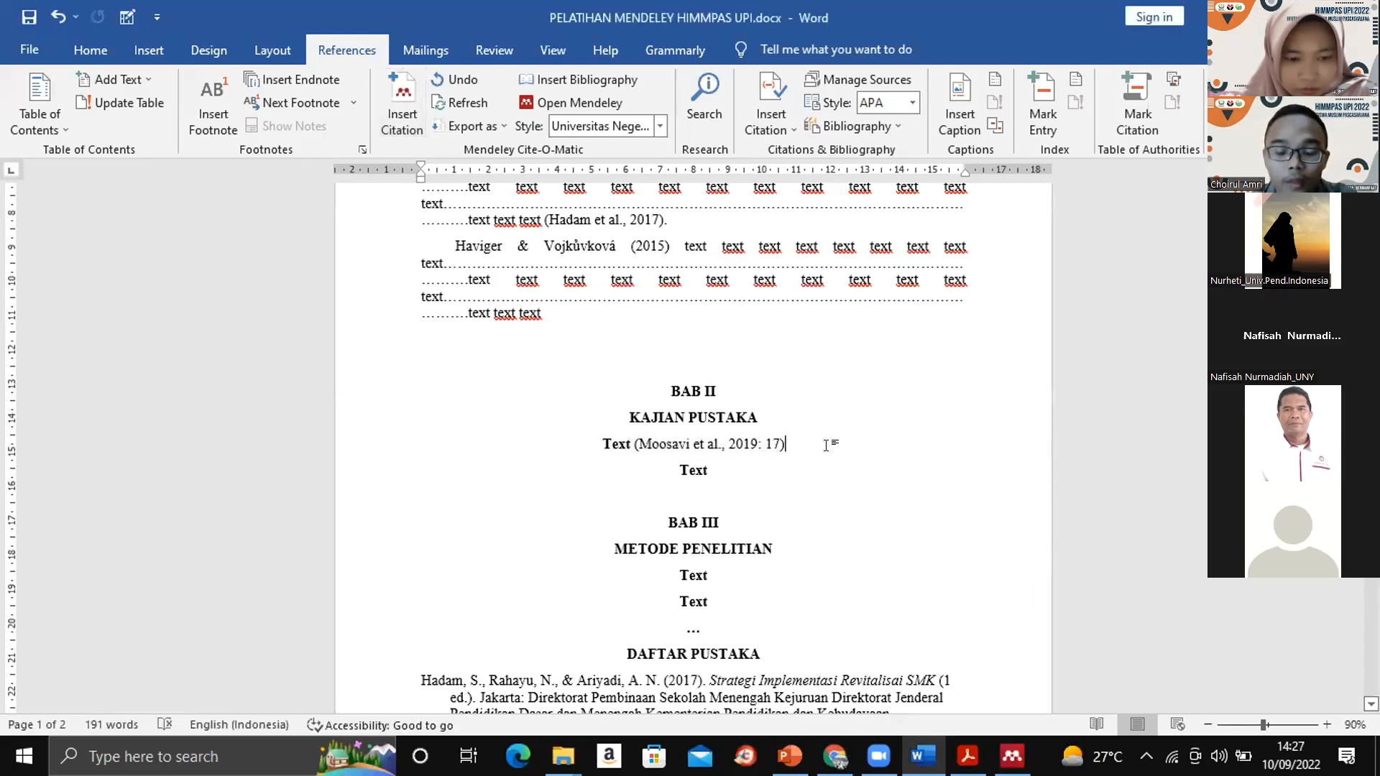
pyautogui.click(768, 443)
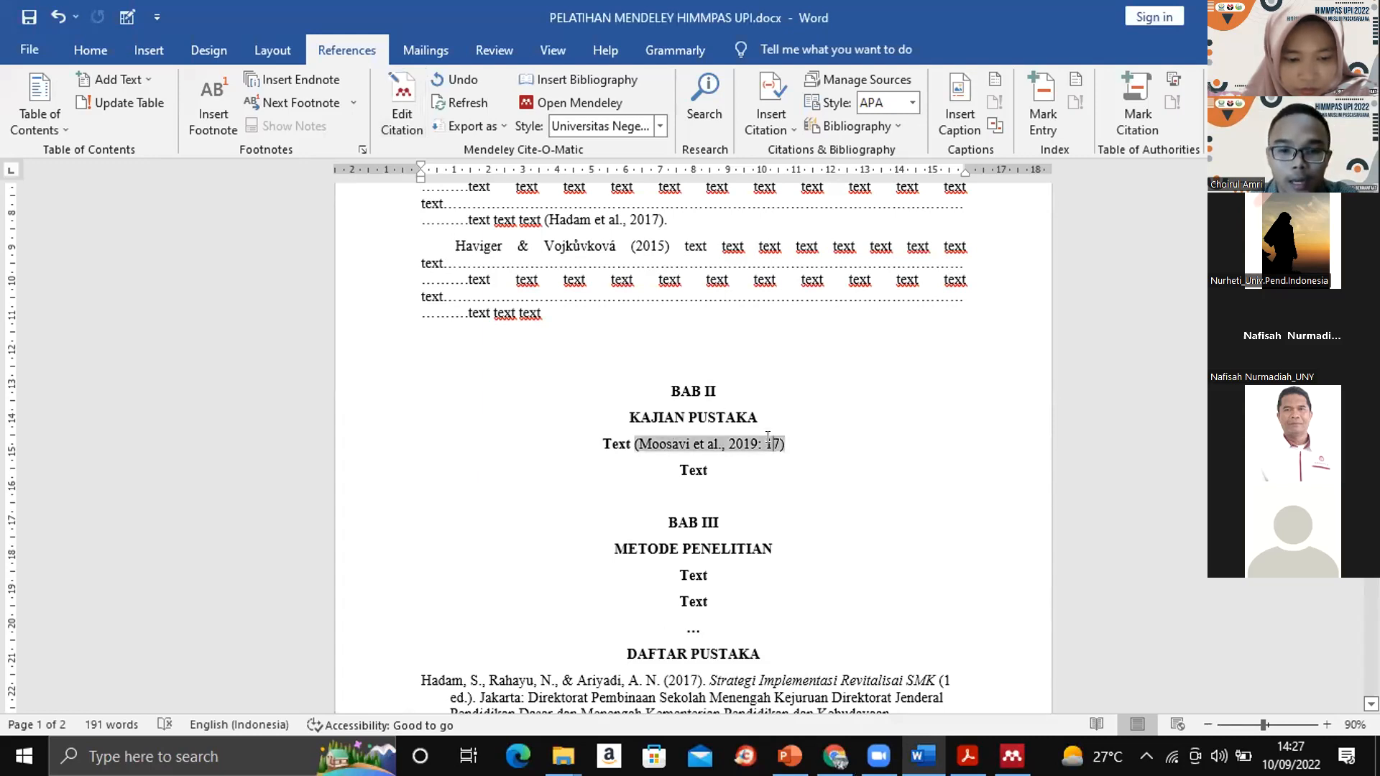
# - Cite "An analysis of the factors on the problem-solving competencies" and "Emotional and Spiritual Intelligence of Future Leaders" together after the second "Text" under KAJIAN PUSTAKA
pyautogui.click(726, 466)
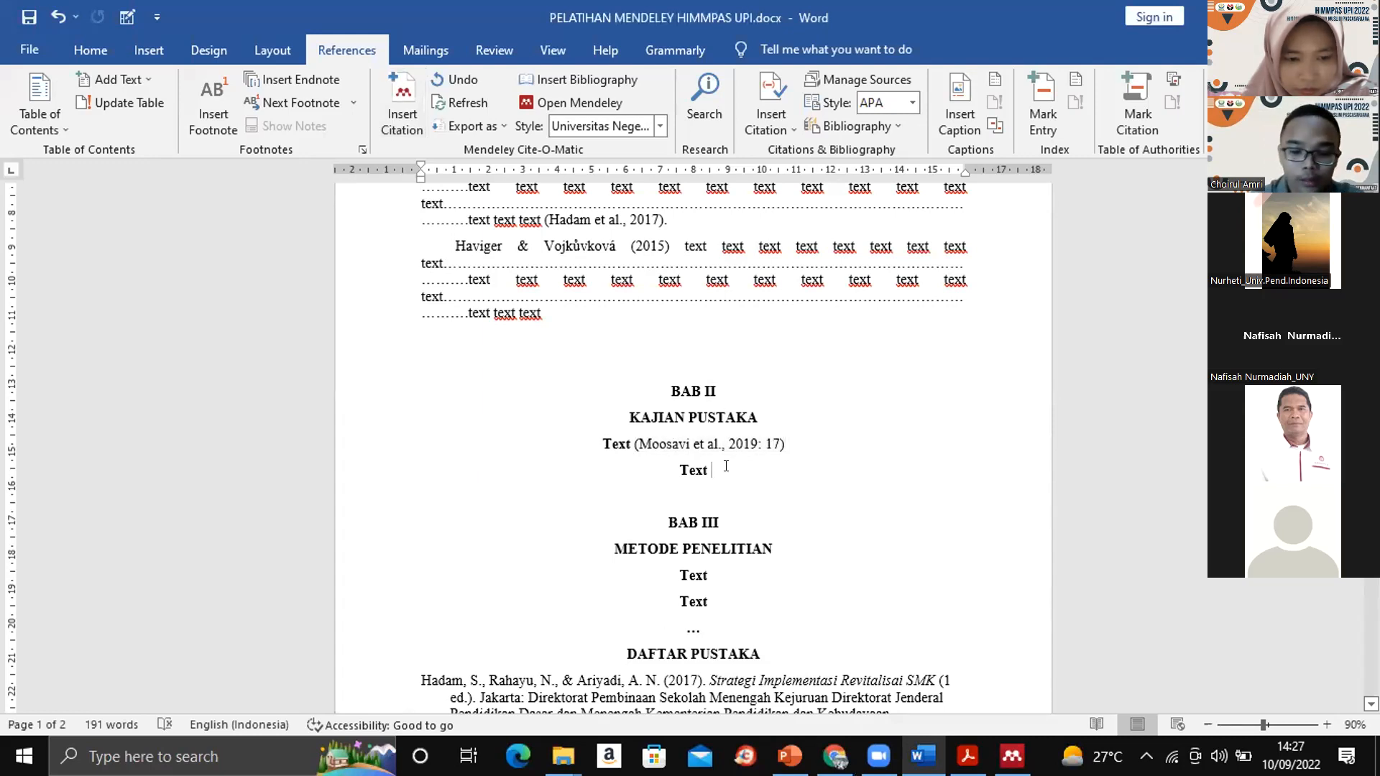
pyautogui.press('BackSpace')
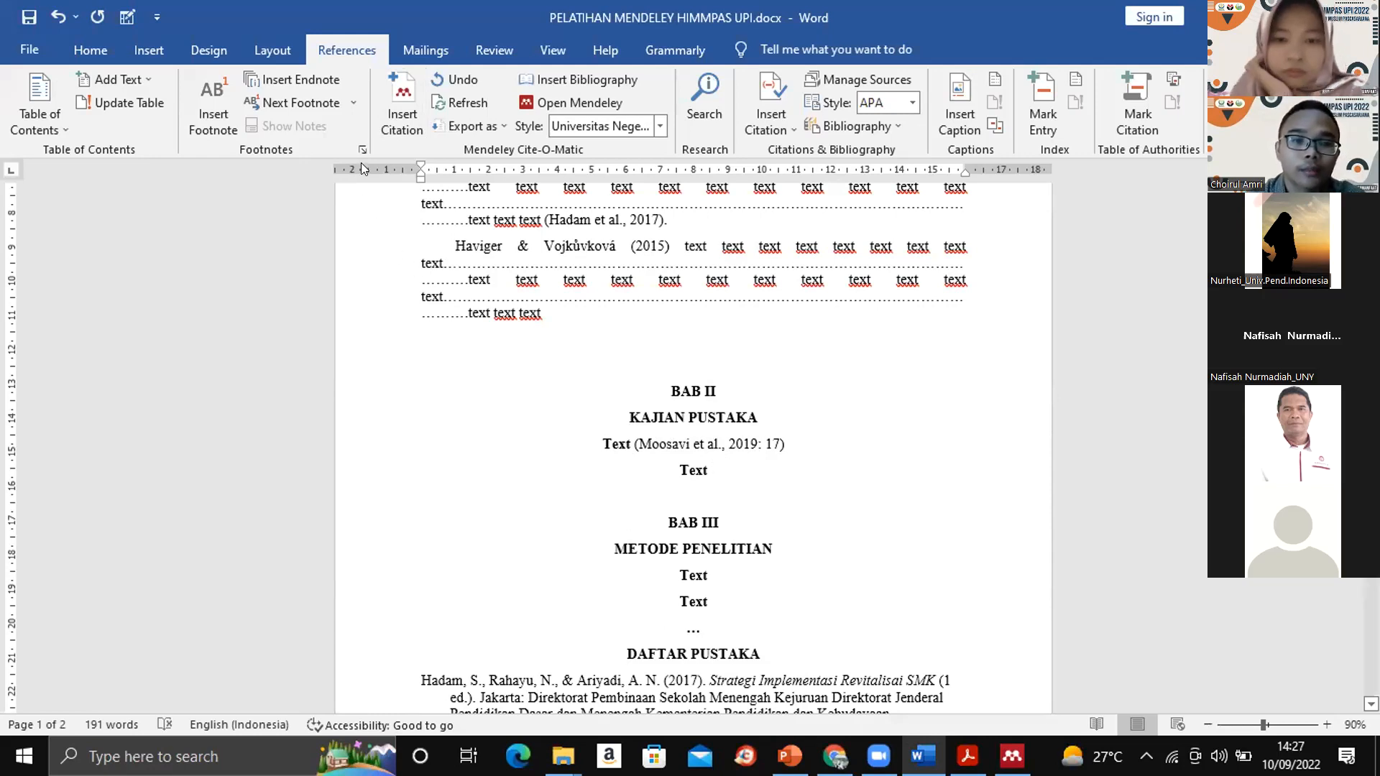
pyautogui.click(388, 98)
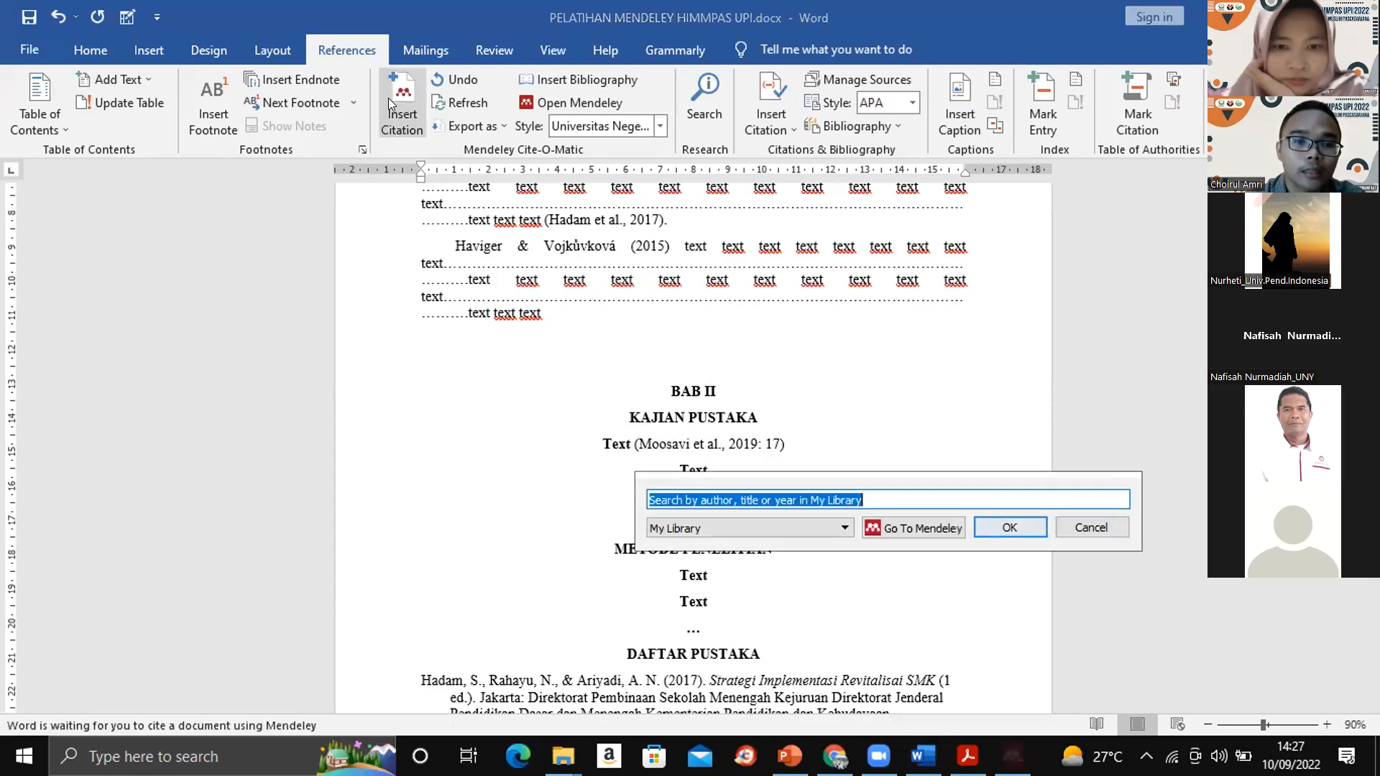
pyautogui.click(891, 528)
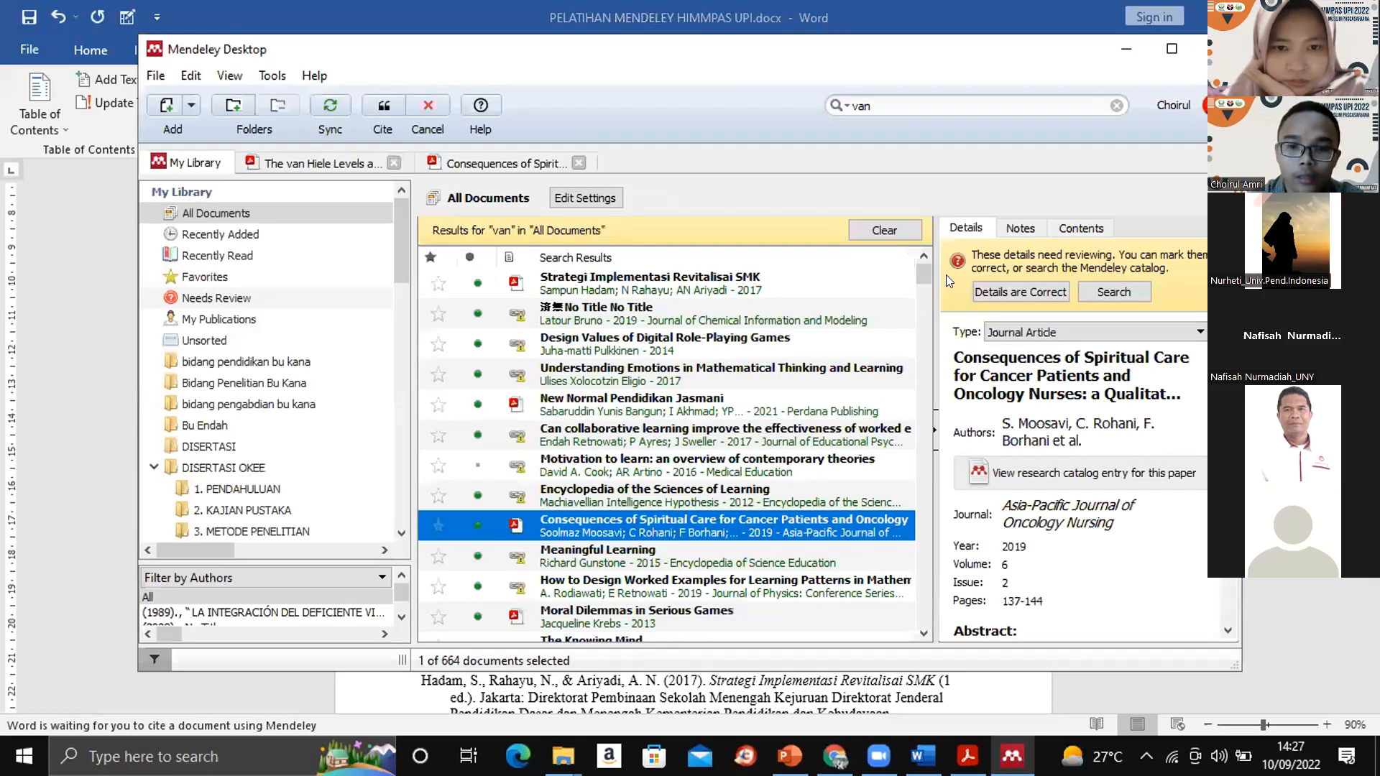
pyautogui.moveTo(925, 279); pyautogui.dragTo(924, 324)
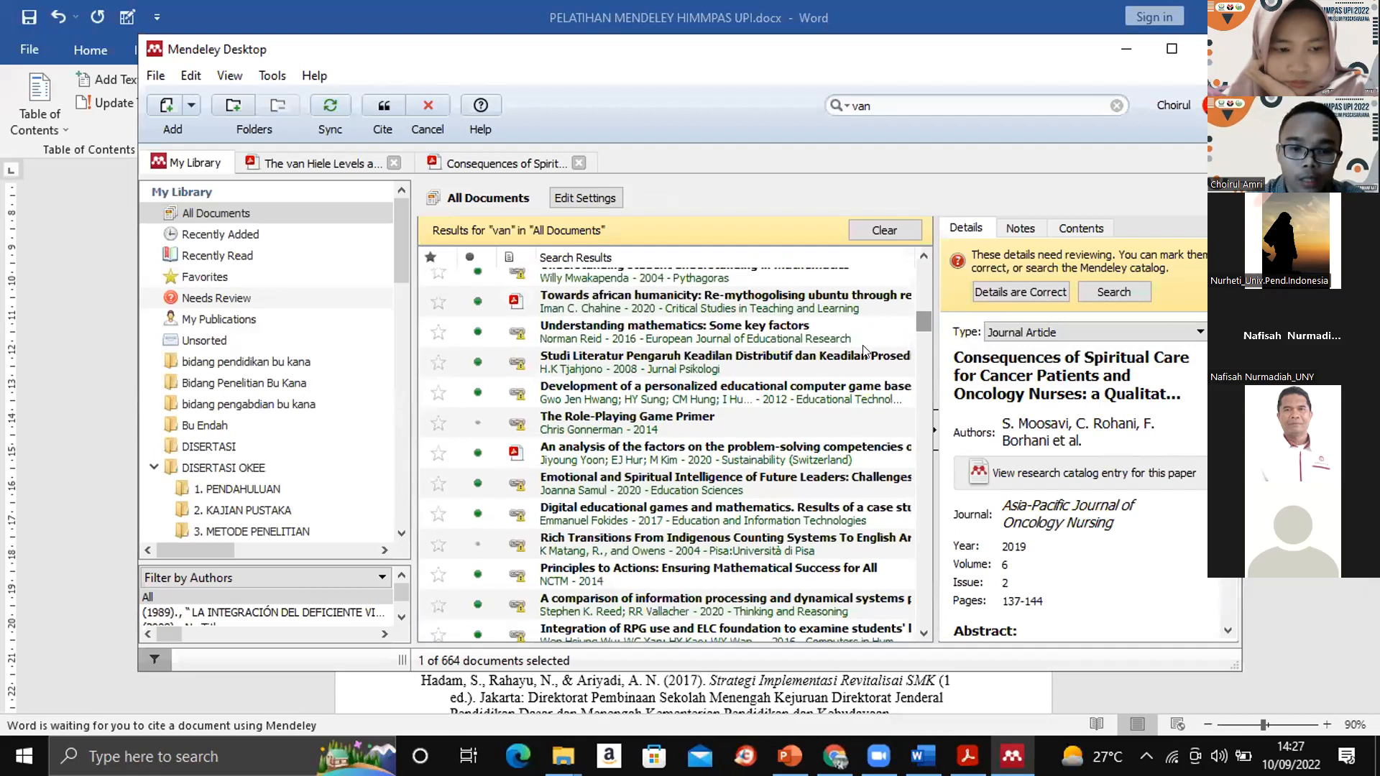
pyautogui.click(619, 448)
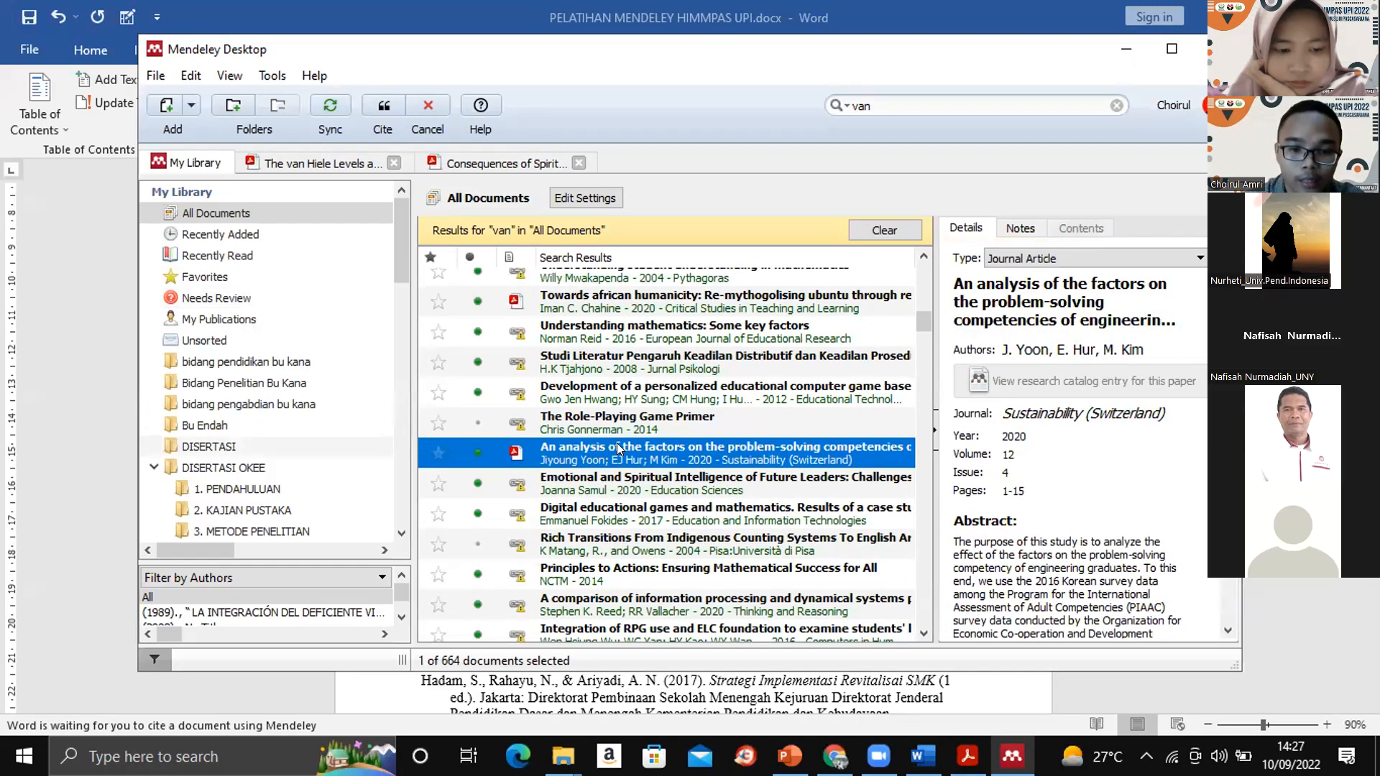
pyautogui.keyDown('ctrl'); pyautogui.click(589, 488); pyautogui.keyUp('ctrl')
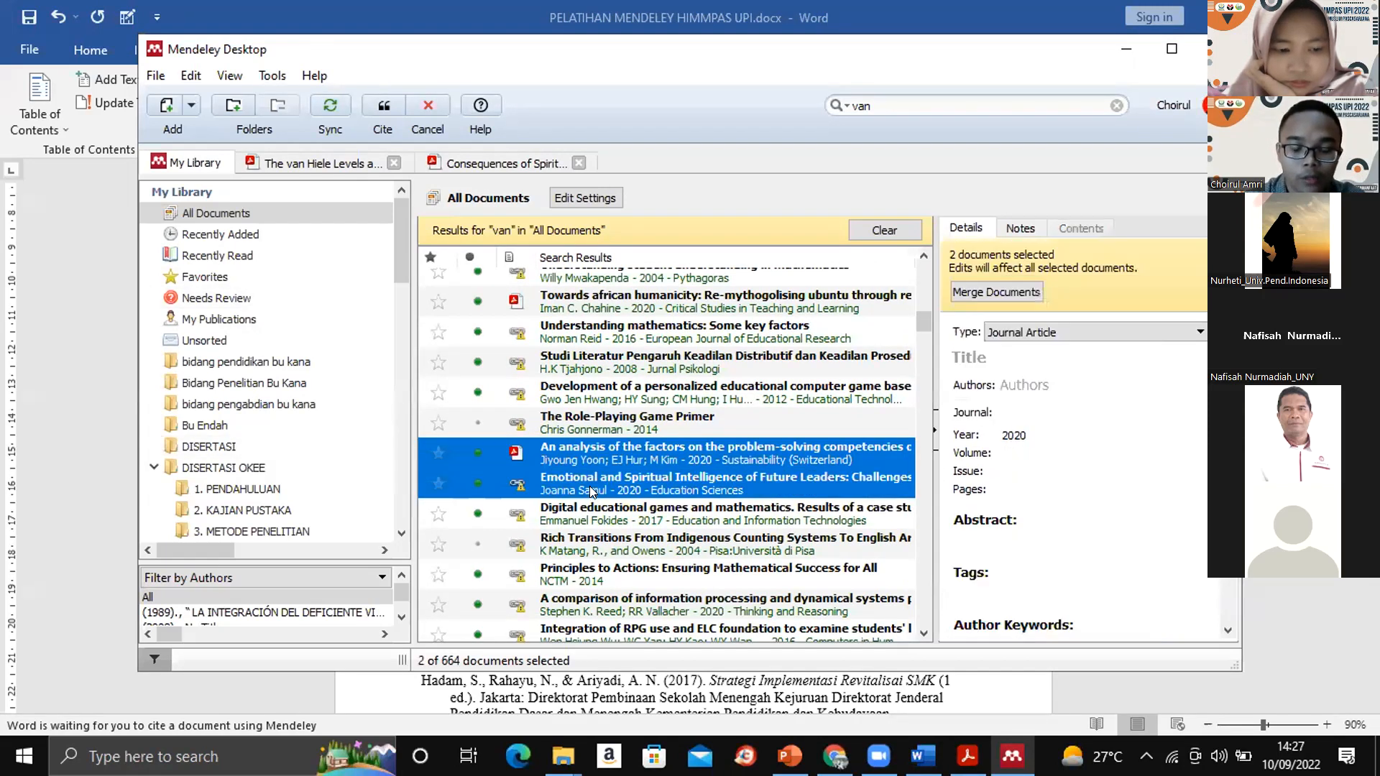
pyautogui.click(391, 99)
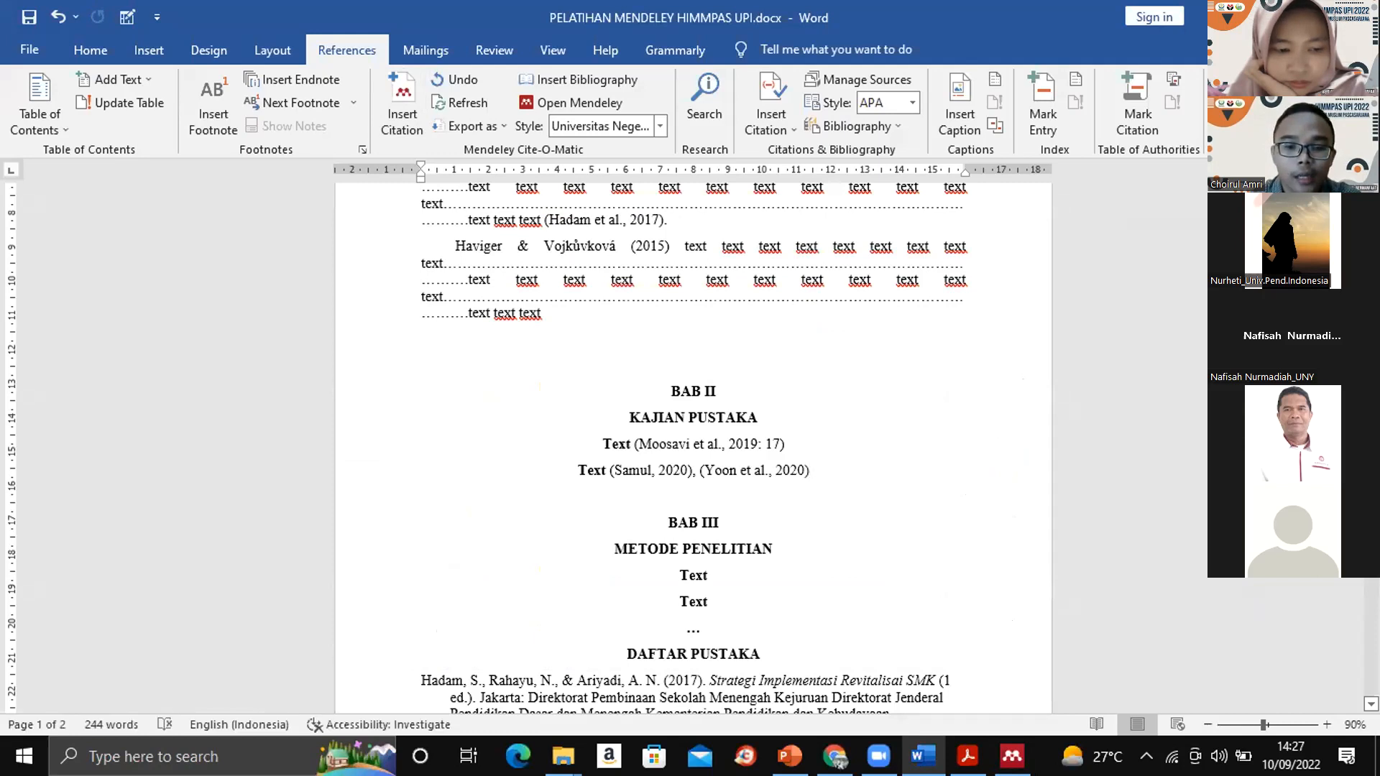
# - Check the entries under DAFTAR PUSTAKA for the sources cited in KAJIAN PUSTAKA
pyautogui.scroll(-10, 693, 446)
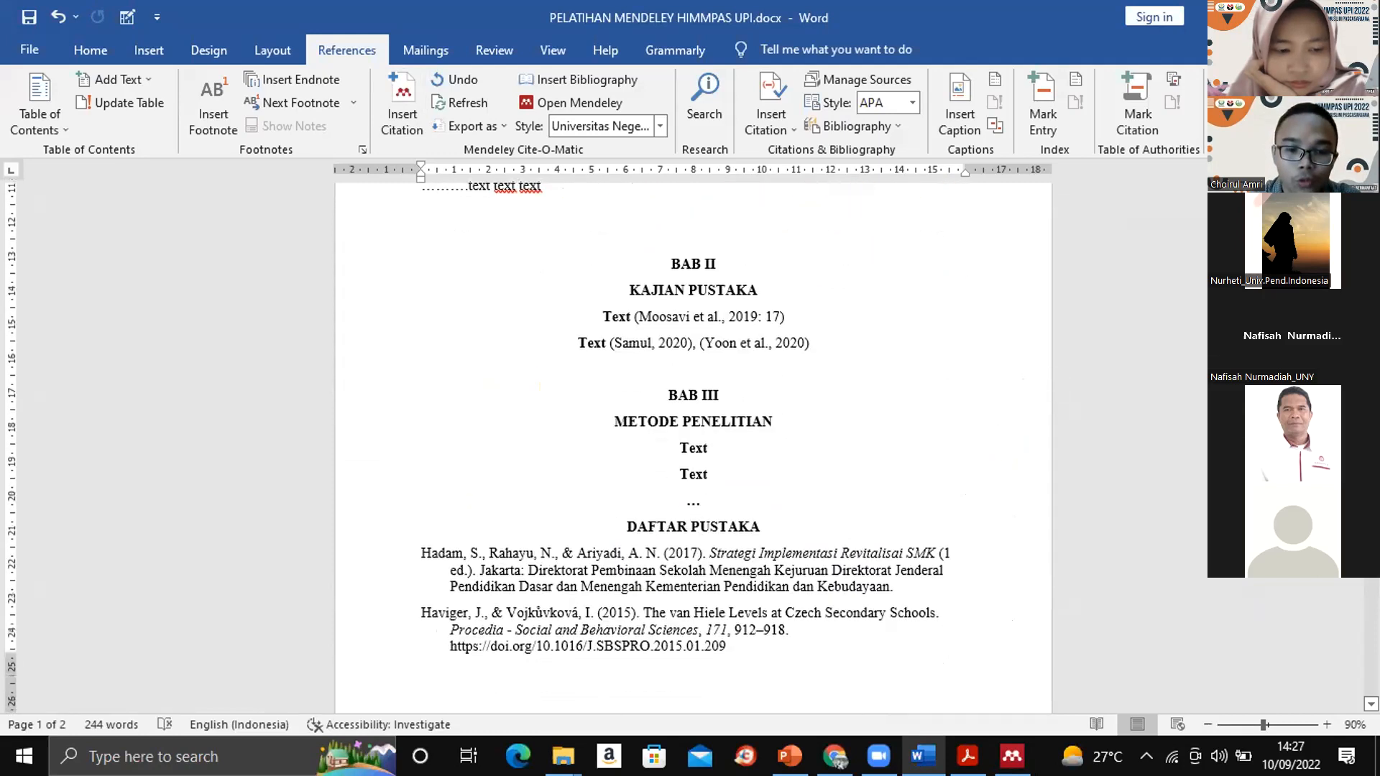
pyautogui.scroll(5, 693, 446)
pyautogui.scroll(1, 693, 445)
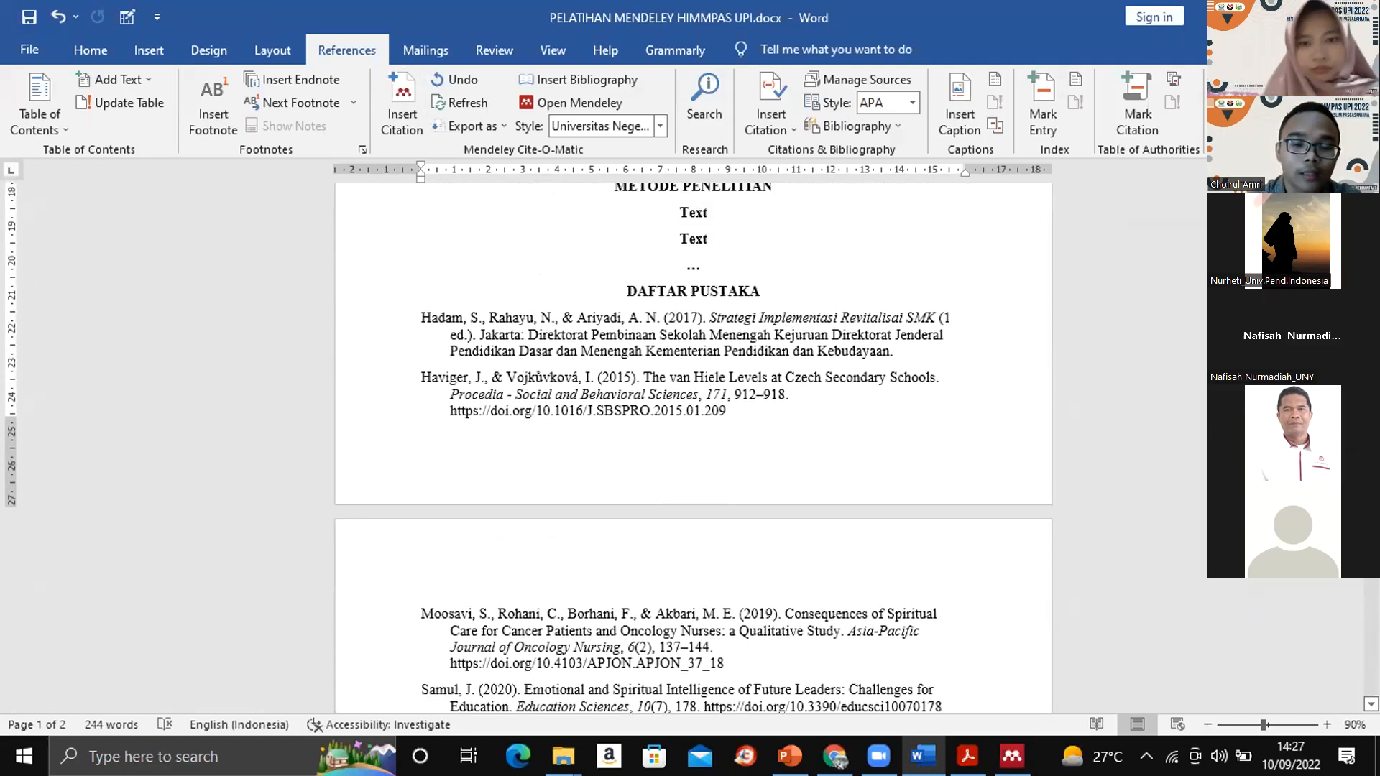
pyautogui.scroll(-2, 693, 446)
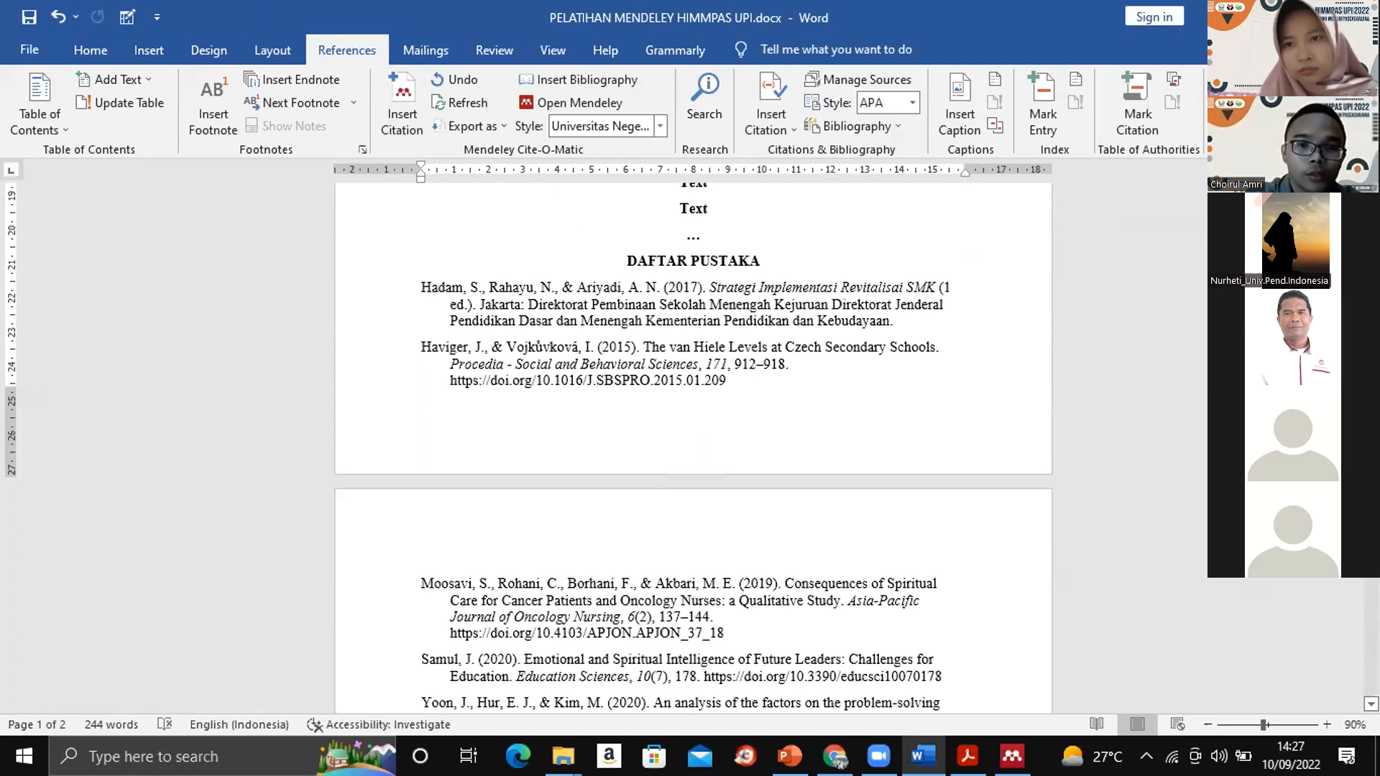
pyautogui.scroll(-2, 693, 445)
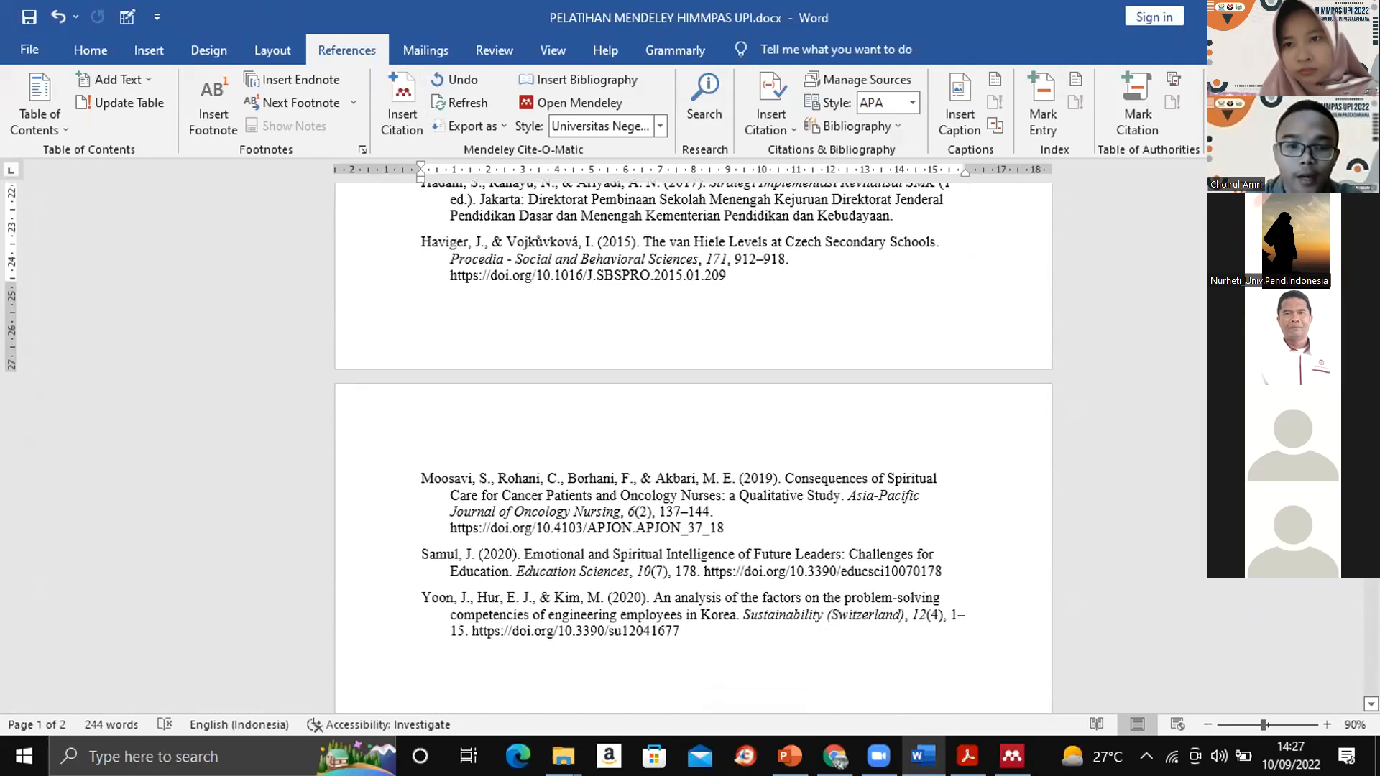
pyautogui.scroll(2, 694, 445)
pyautogui.scroll(-1, 693, 446)
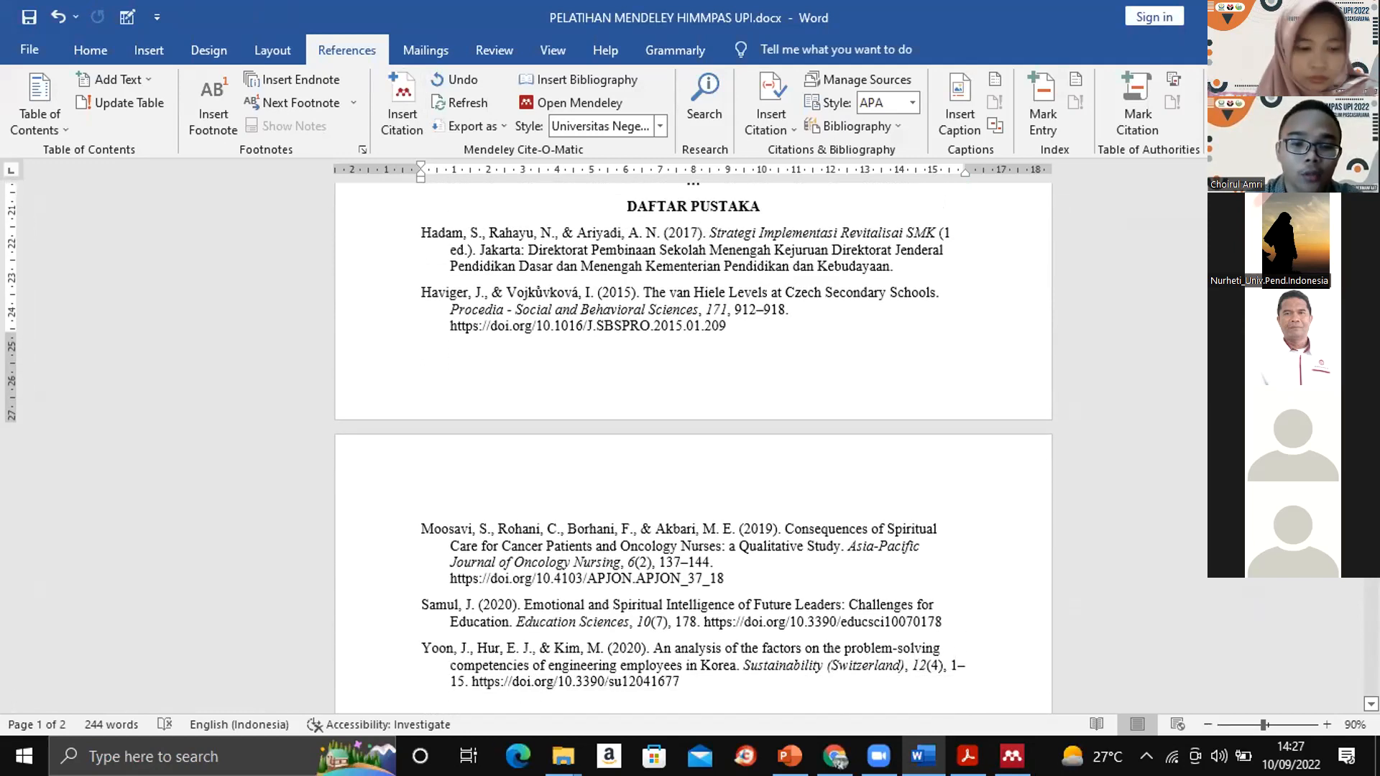
pyautogui.scroll(-4, 694, 446)
pyautogui.scroll(9, 693, 446)
pyautogui.scroll(3, 693, 445)
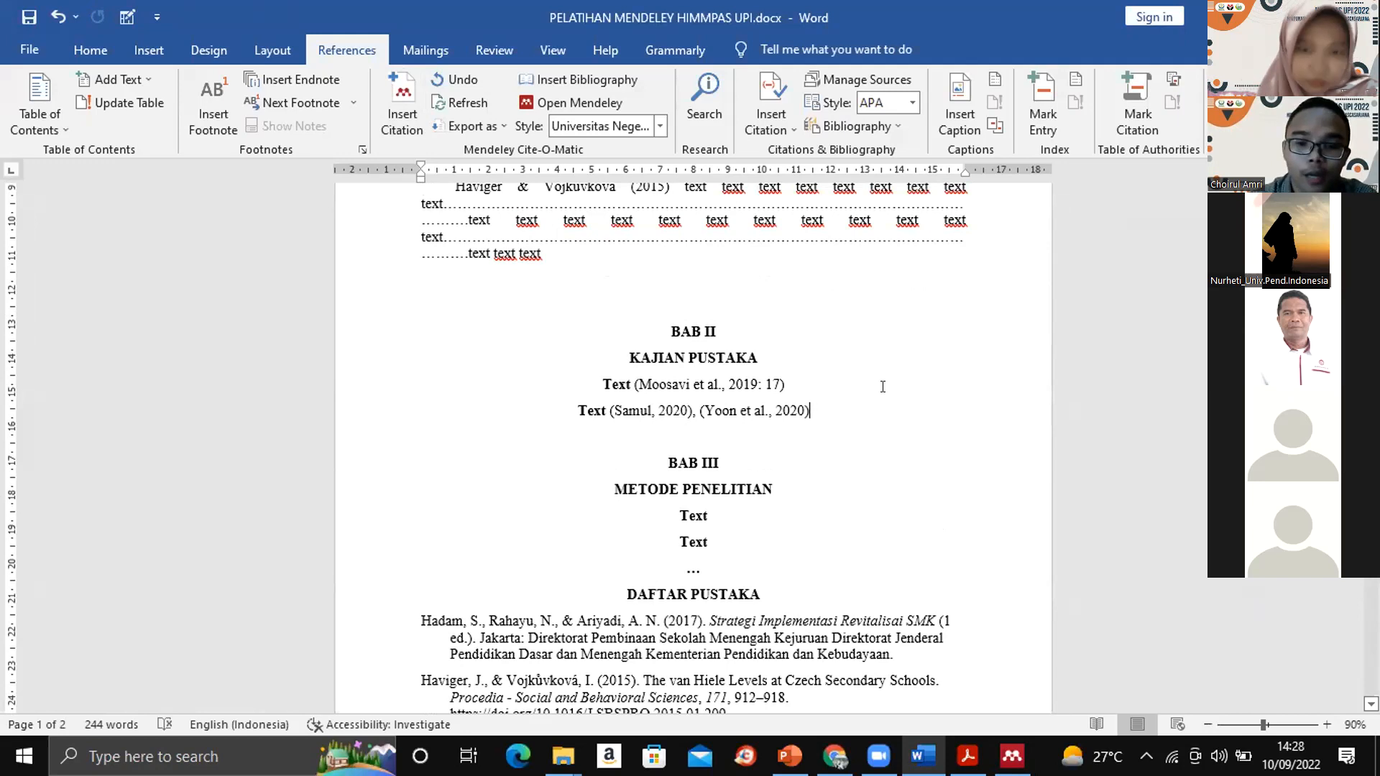
# - Delete the page-numbered 2019 citation under KAJIAN PUSTAKA and refresh the Mendeley citations and bibliography
pyautogui.hotkey('shift', 'Left')
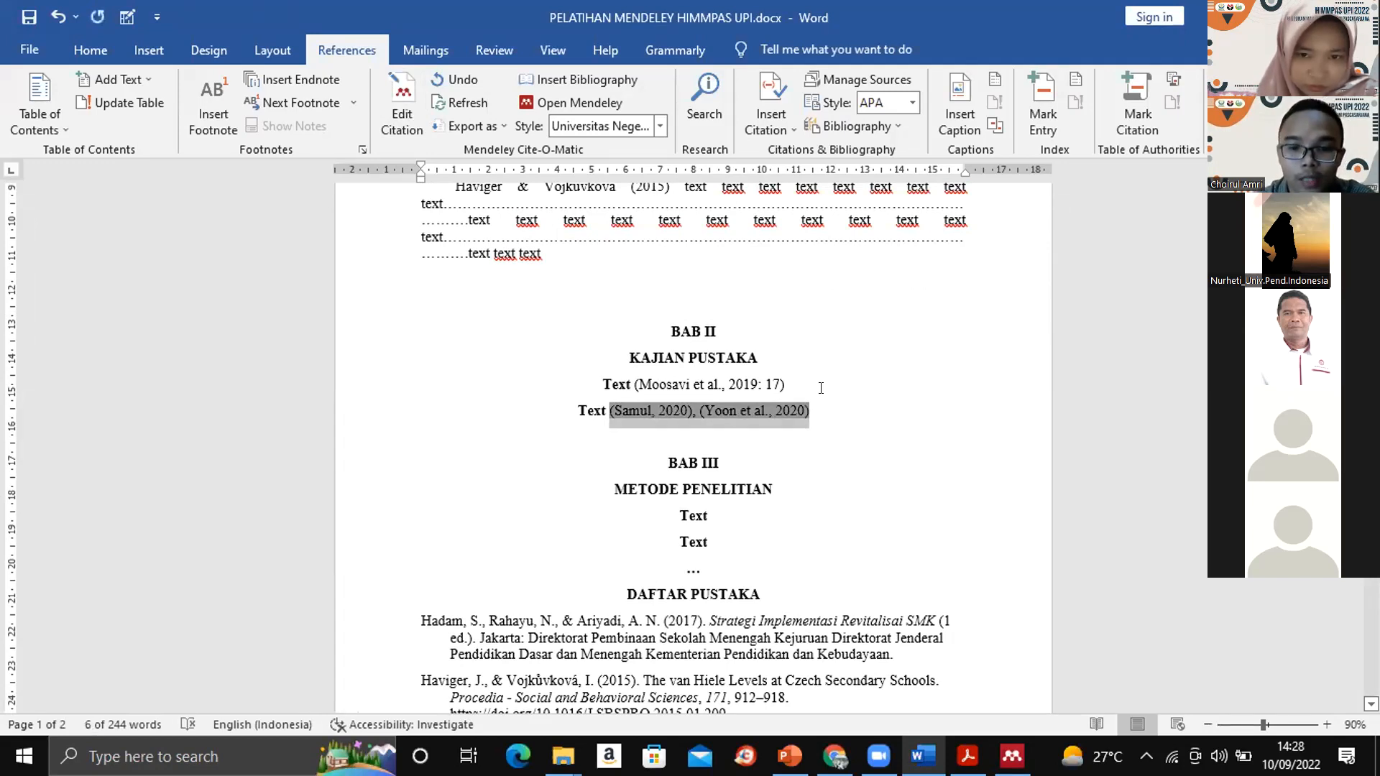
pyautogui.click(709, 405)
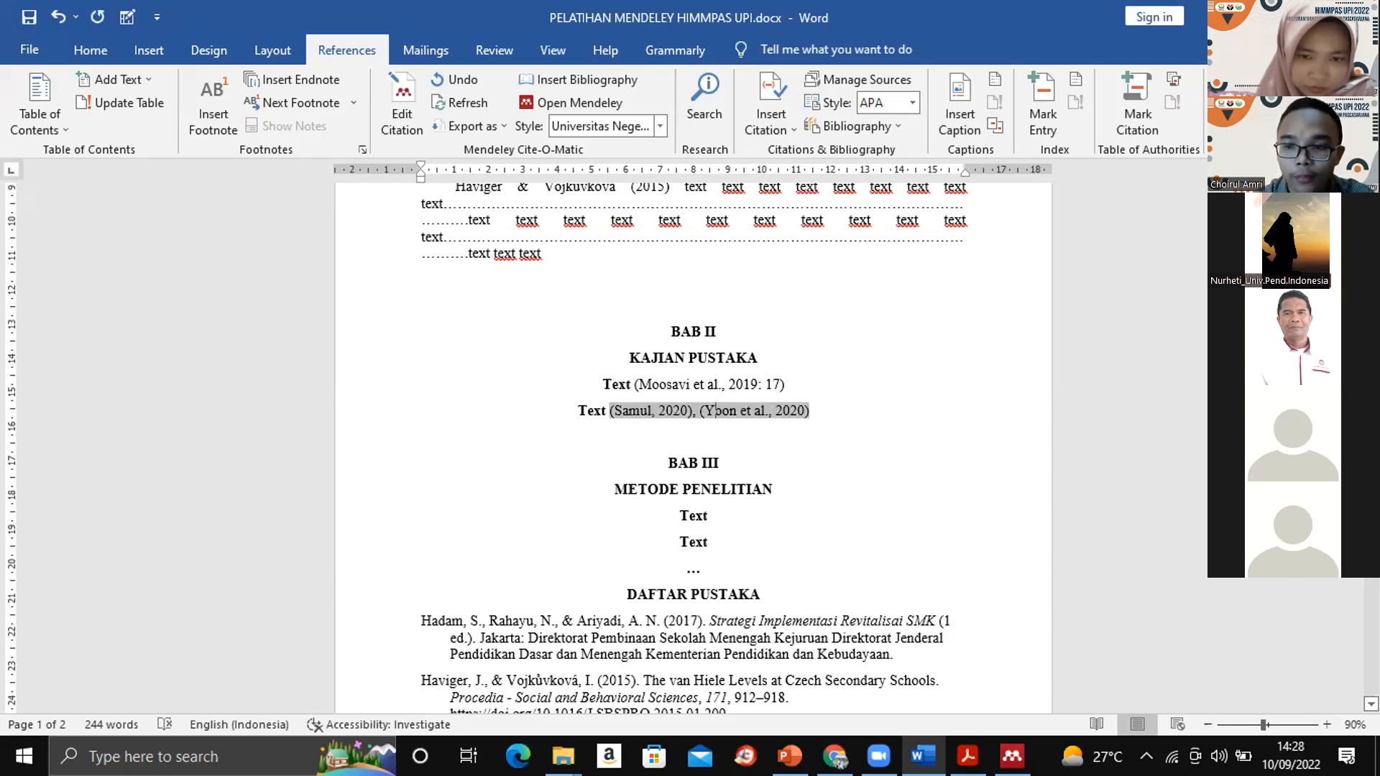
pyautogui.click(751, 382)
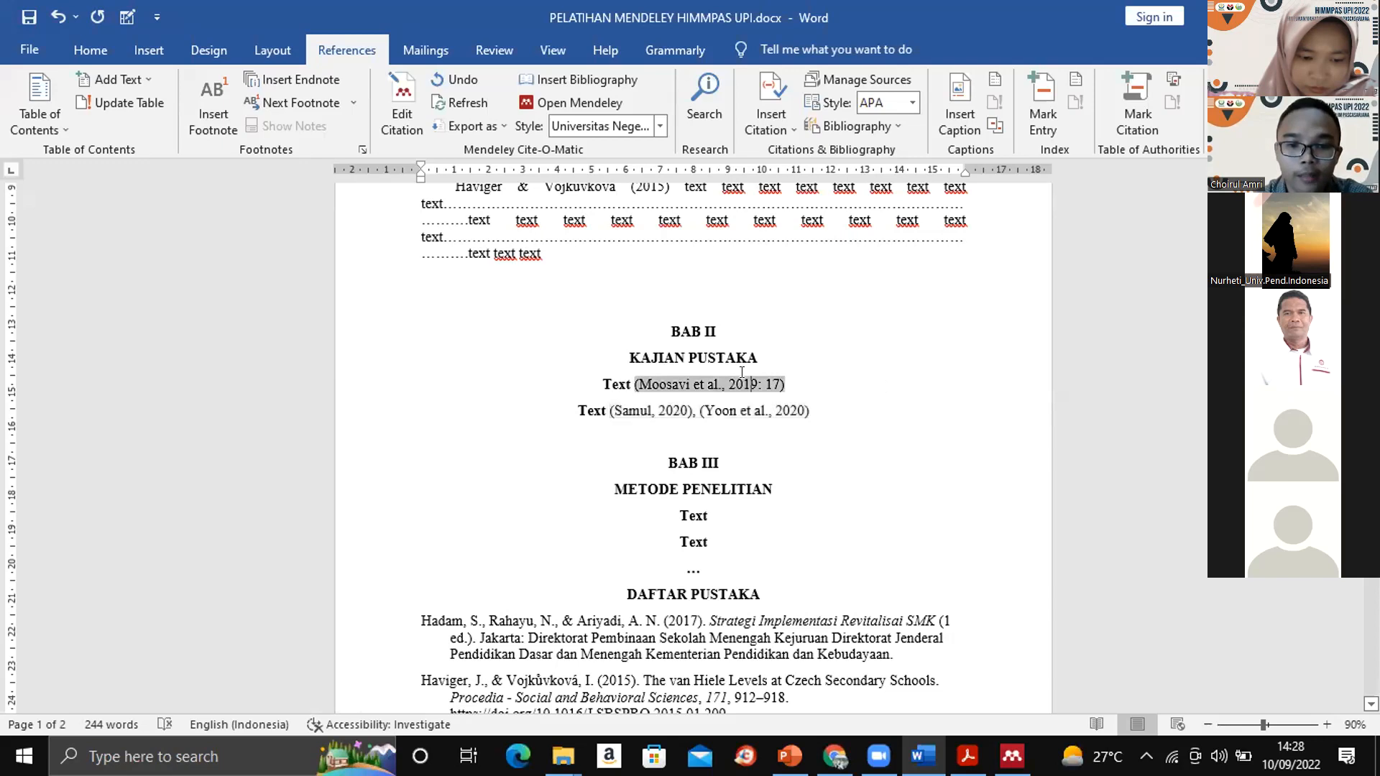
pyautogui.click(784, 379)
pyautogui.press('BackSpace')
pyautogui.press('BackSpace')
pyautogui.press('BackSpace')
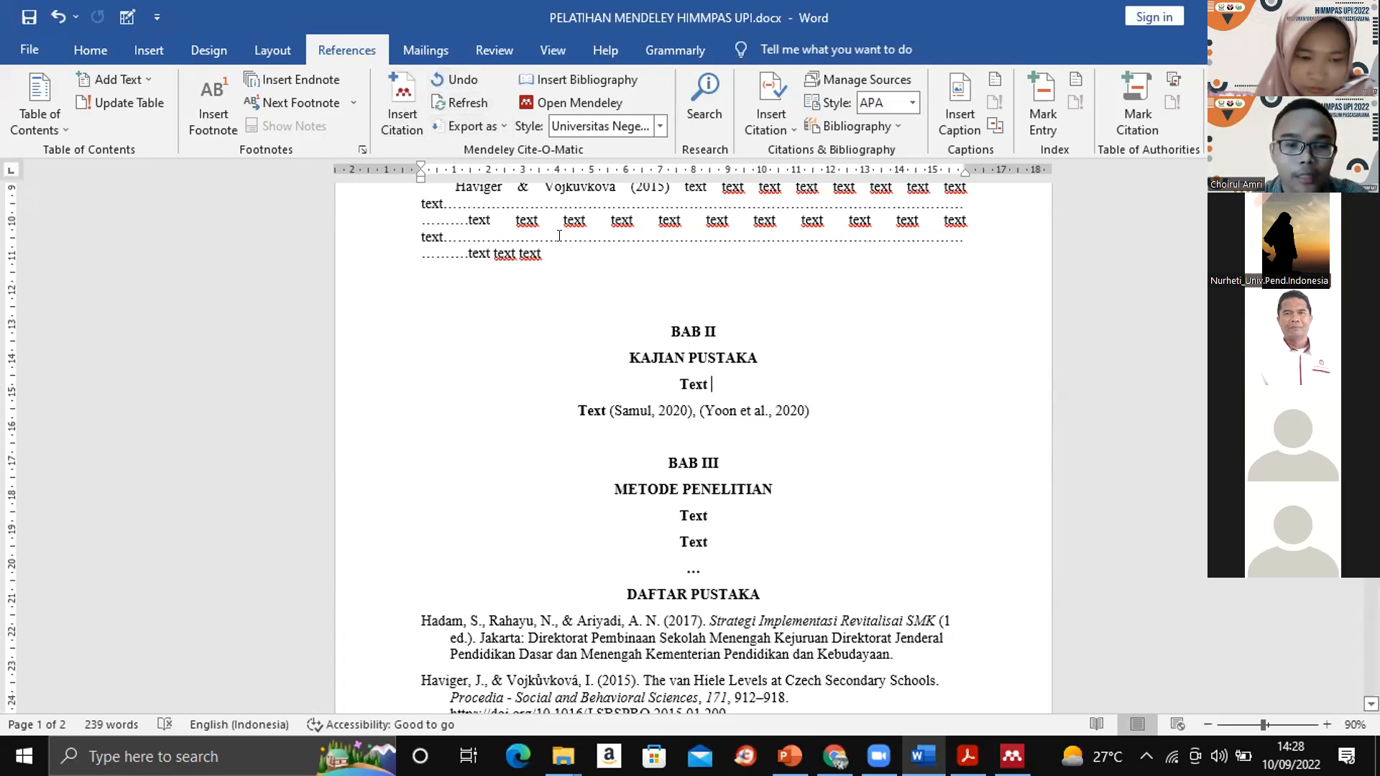
pyautogui.click(456, 96)
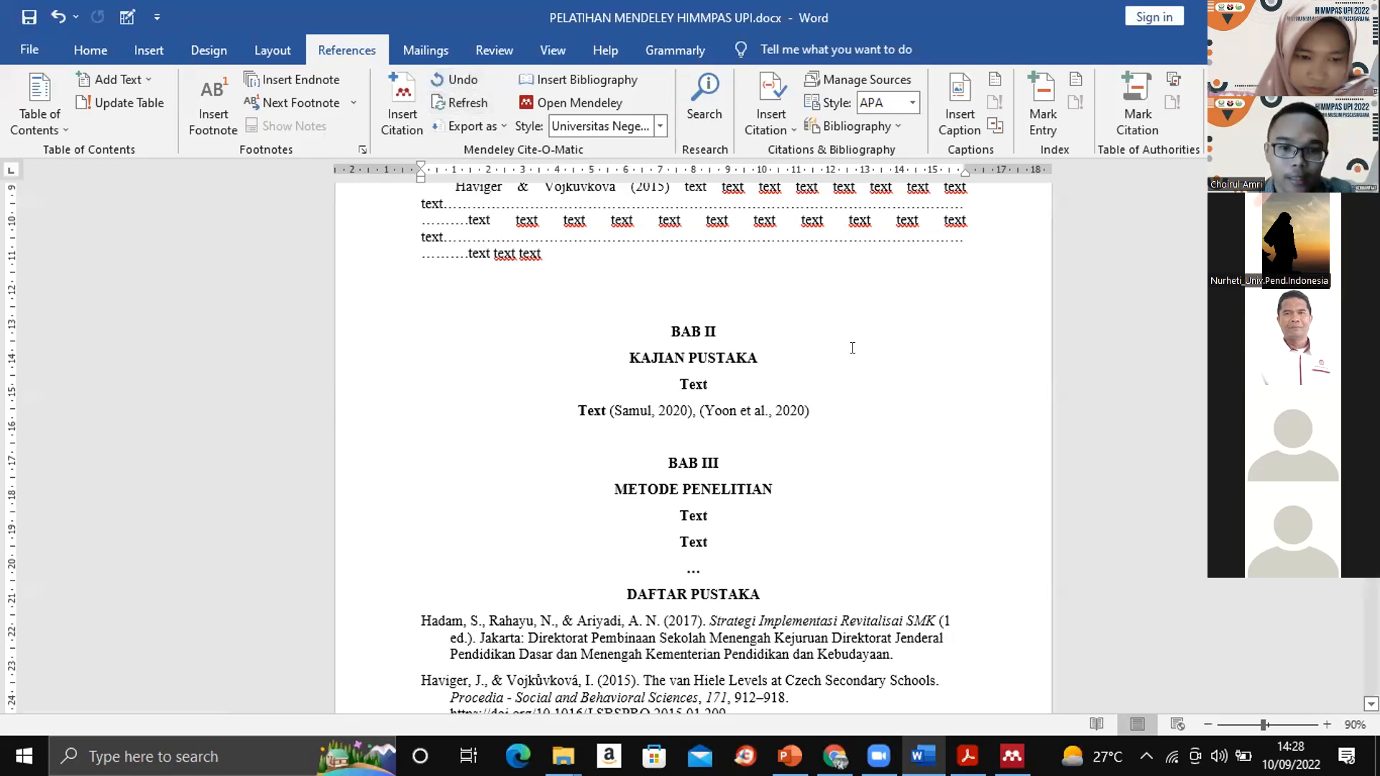
# - Compare the refreshed DAFTAR PUSTAKA list with the citations remaining in the chapters
pyautogui.scroll(-4, 693, 446)
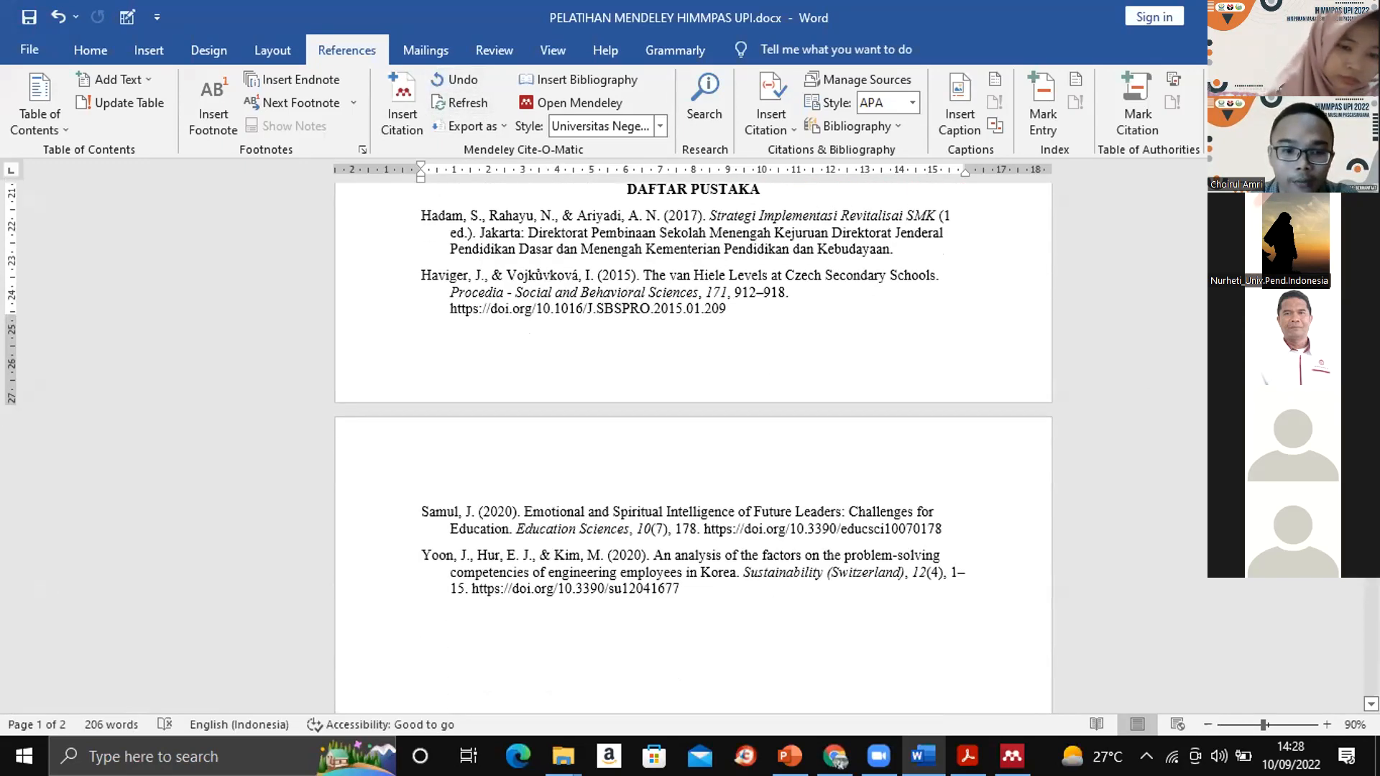
pyautogui.scroll(3, 693, 445)
pyautogui.scroll(2, 692, 445)
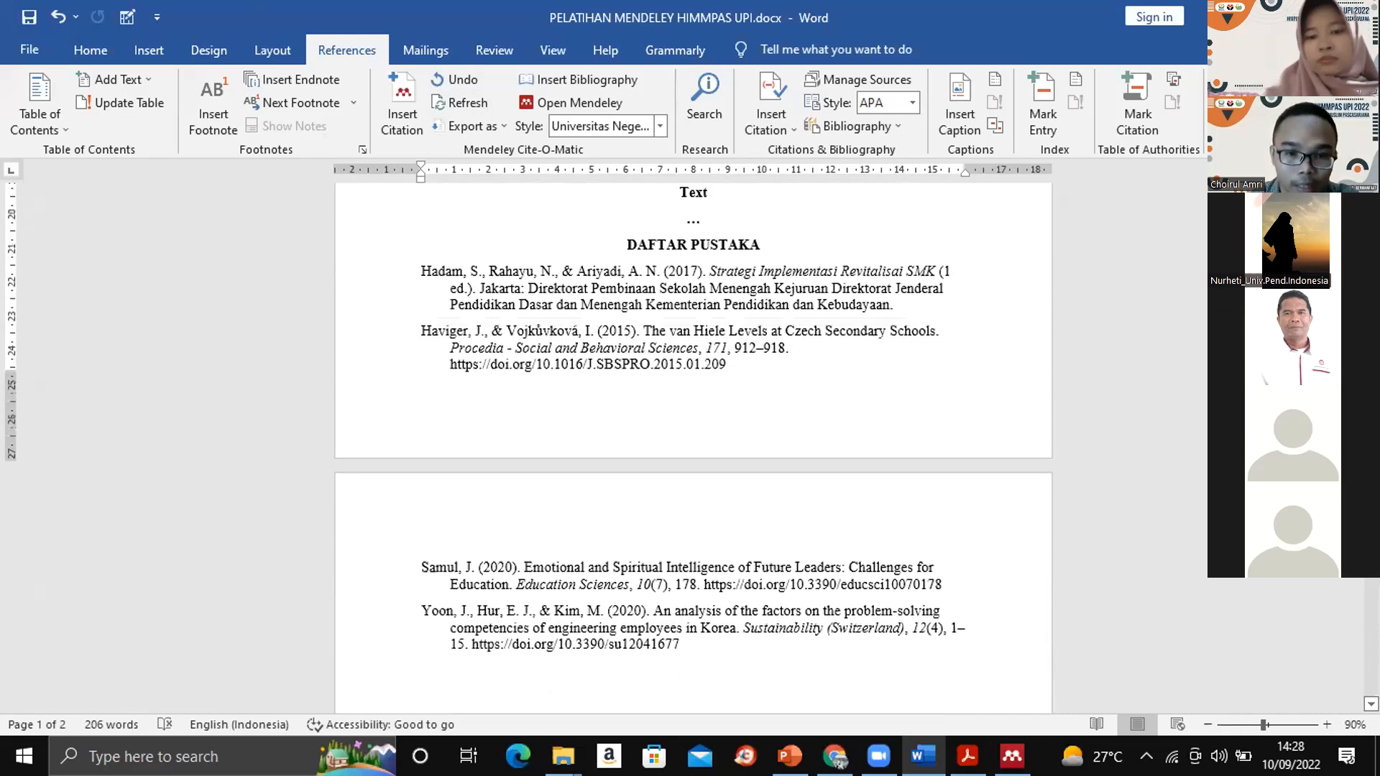
pyautogui.scroll(-1, 692, 445)
pyautogui.scroll(18, 692, 446)
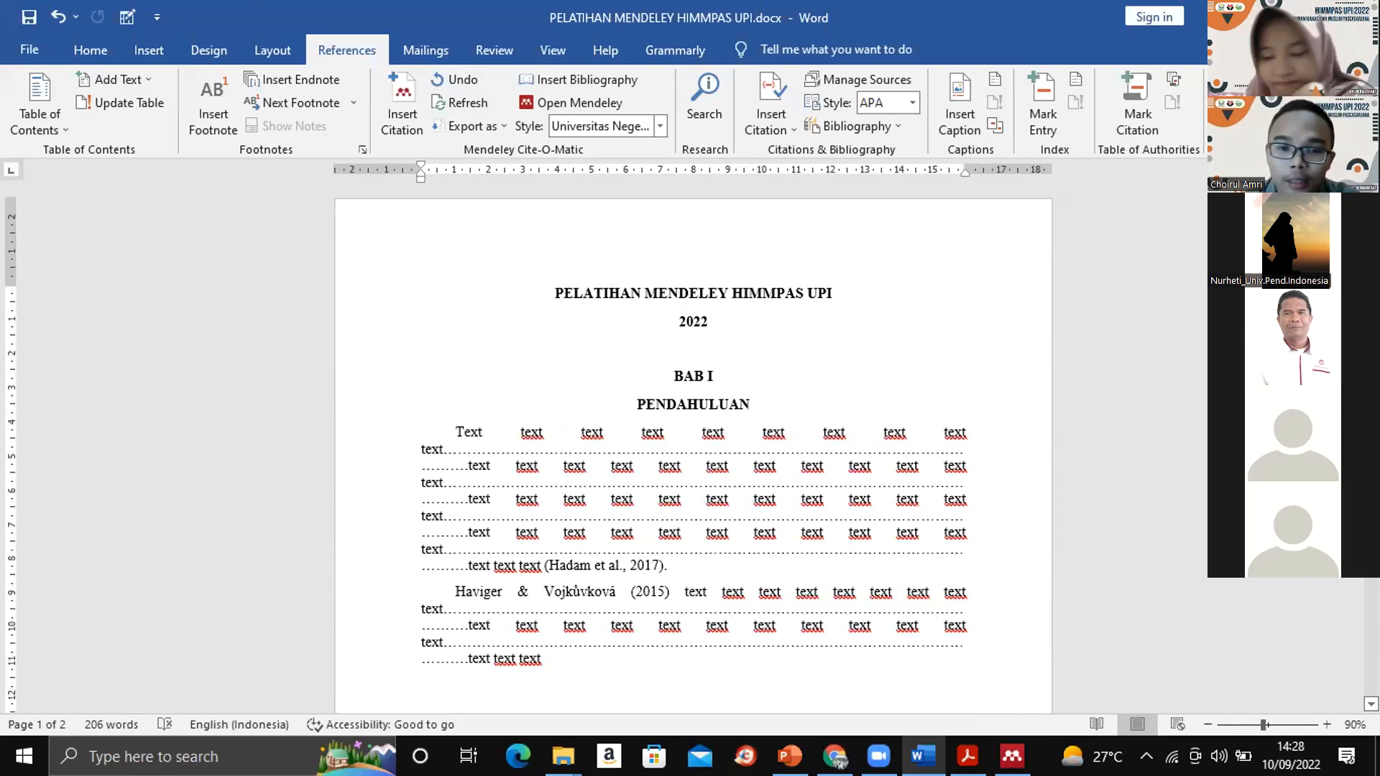
pyautogui.scroll(-15, 692, 445)
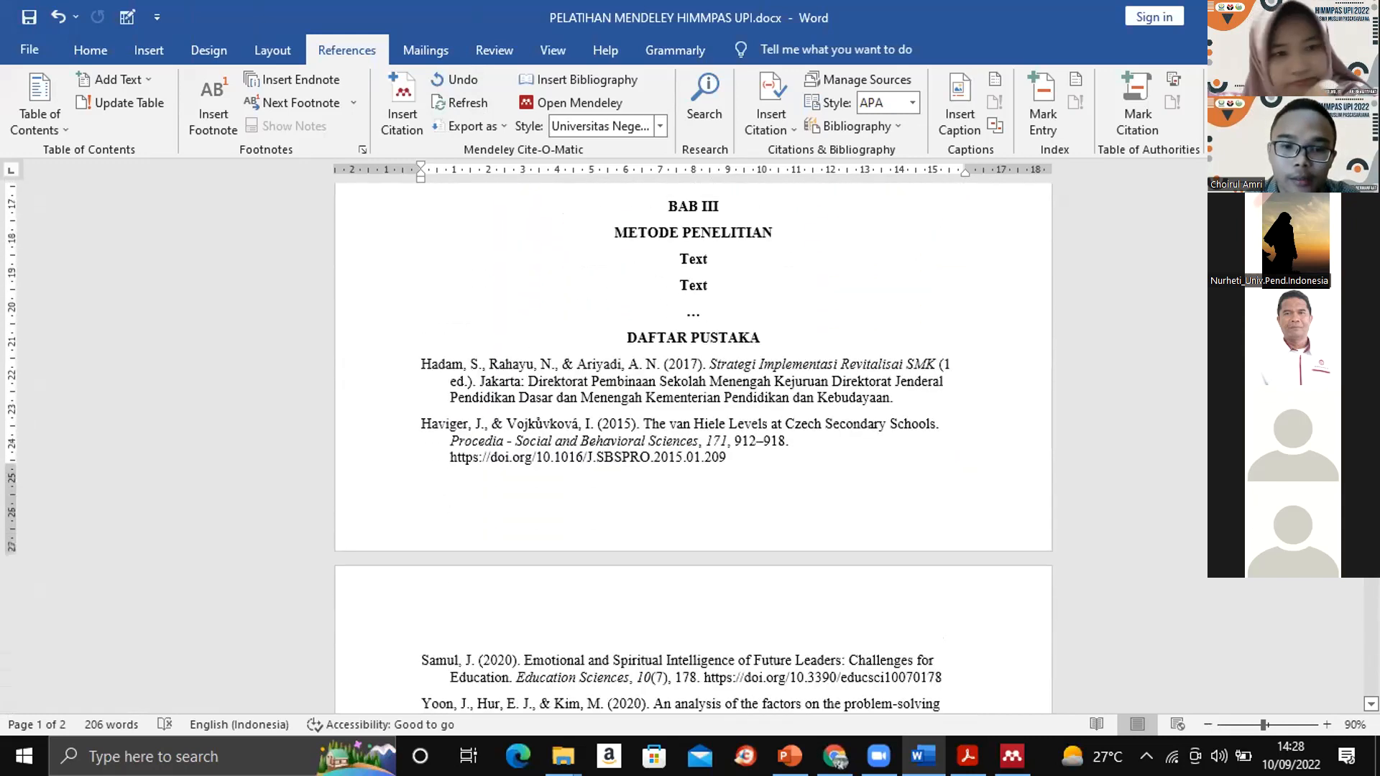
pyautogui.scroll(-5, 693, 445)
pyautogui.scroll(20, 692, 446)
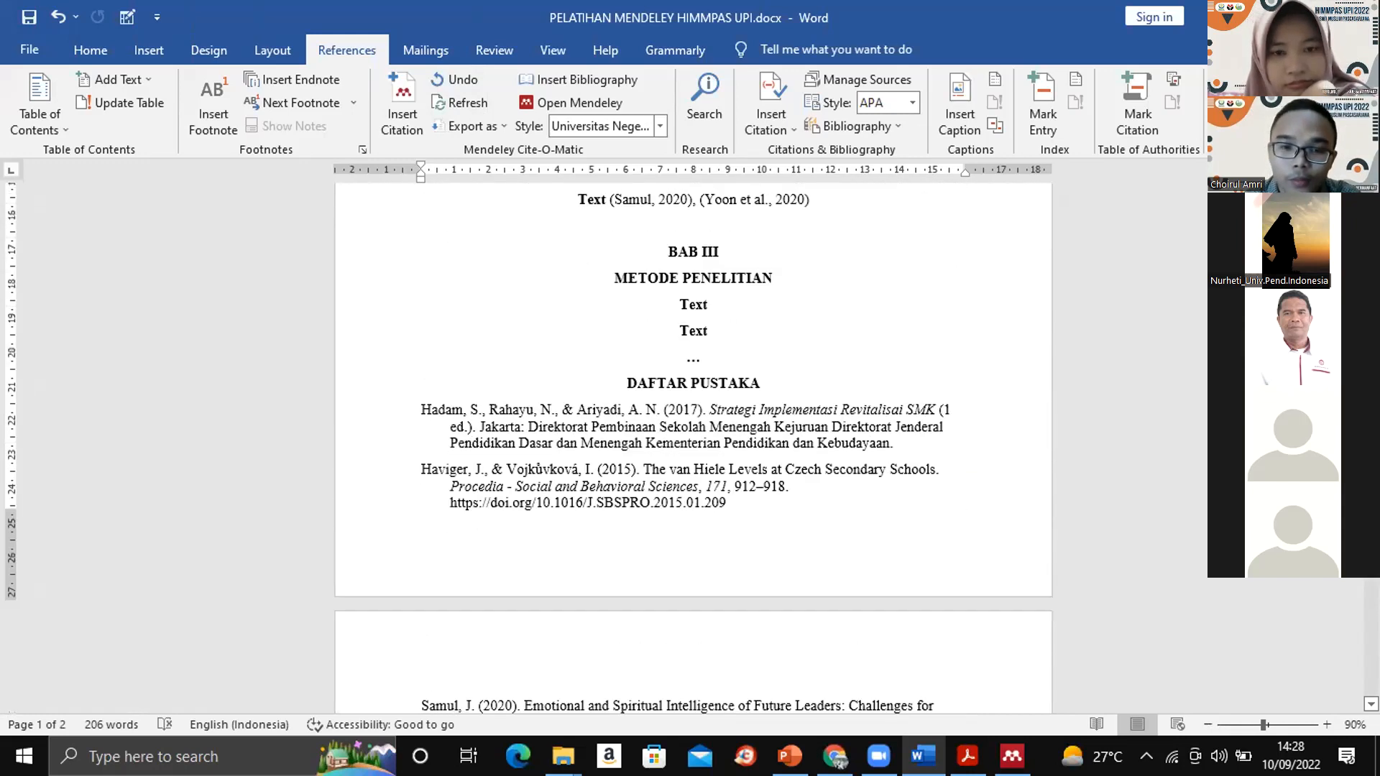
pyautogui.scroll(-3, 692, 445)
pyautogui.scroll(2, 693, 445)
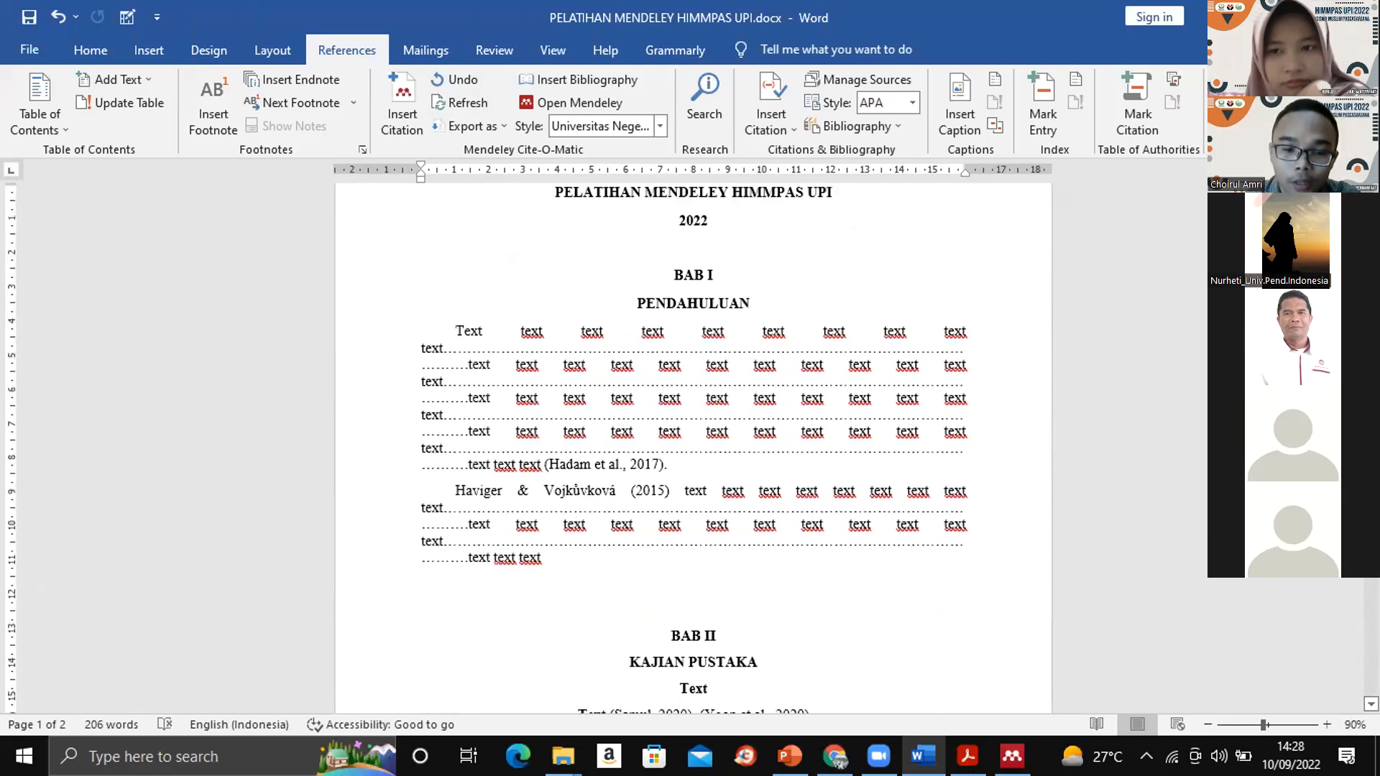
pyautogui.scroll(2, 693, 445)
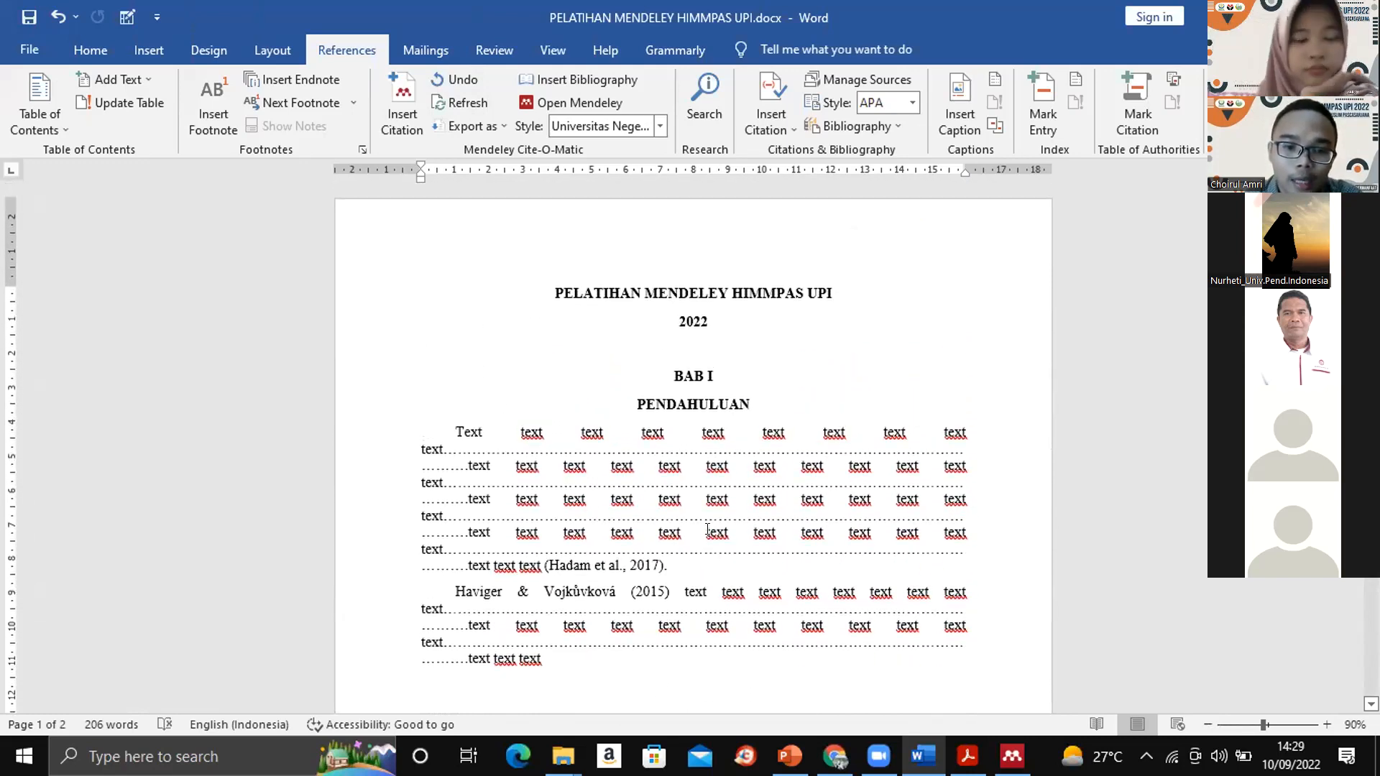
# - Set the Mendeley citation style to American Psychological Association 7th edition
pyautogui.click(575, 560)
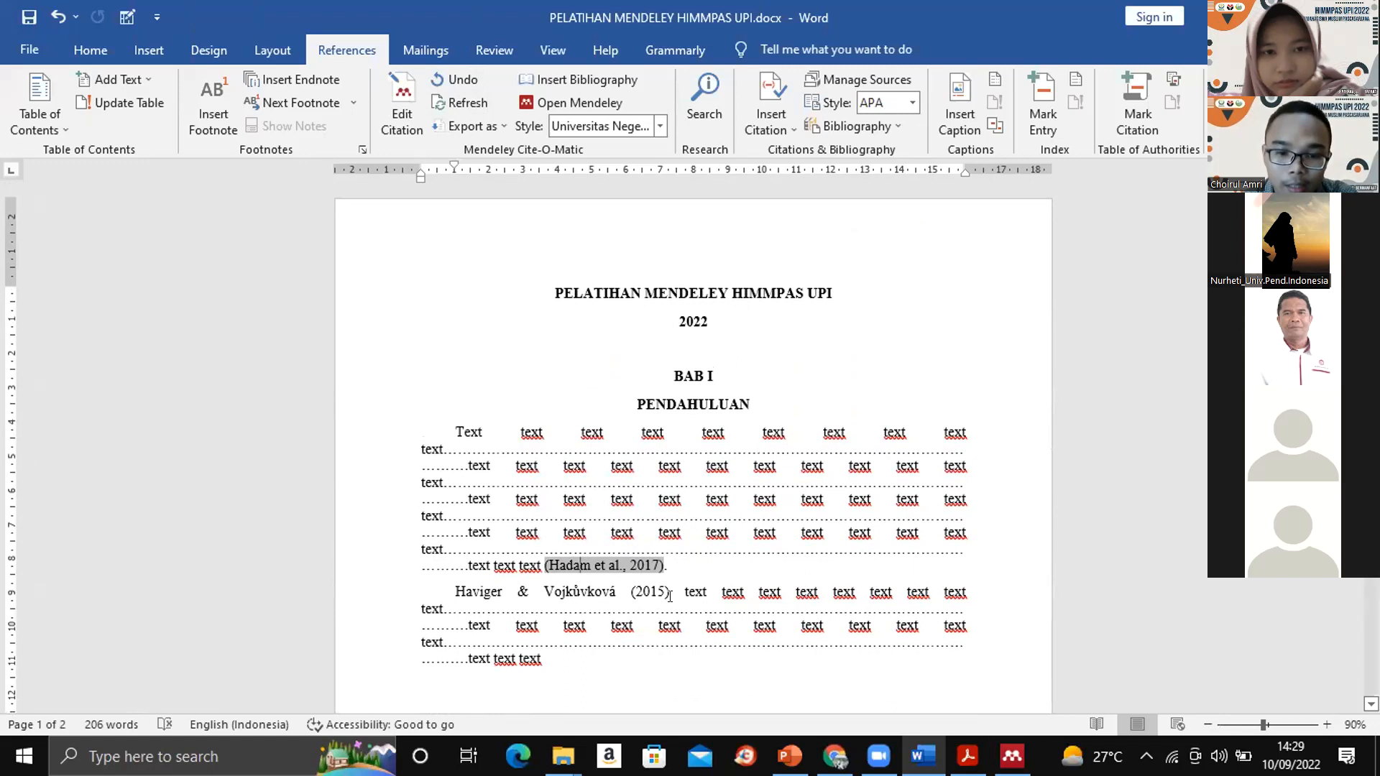
pyautogui.click(661, 124)
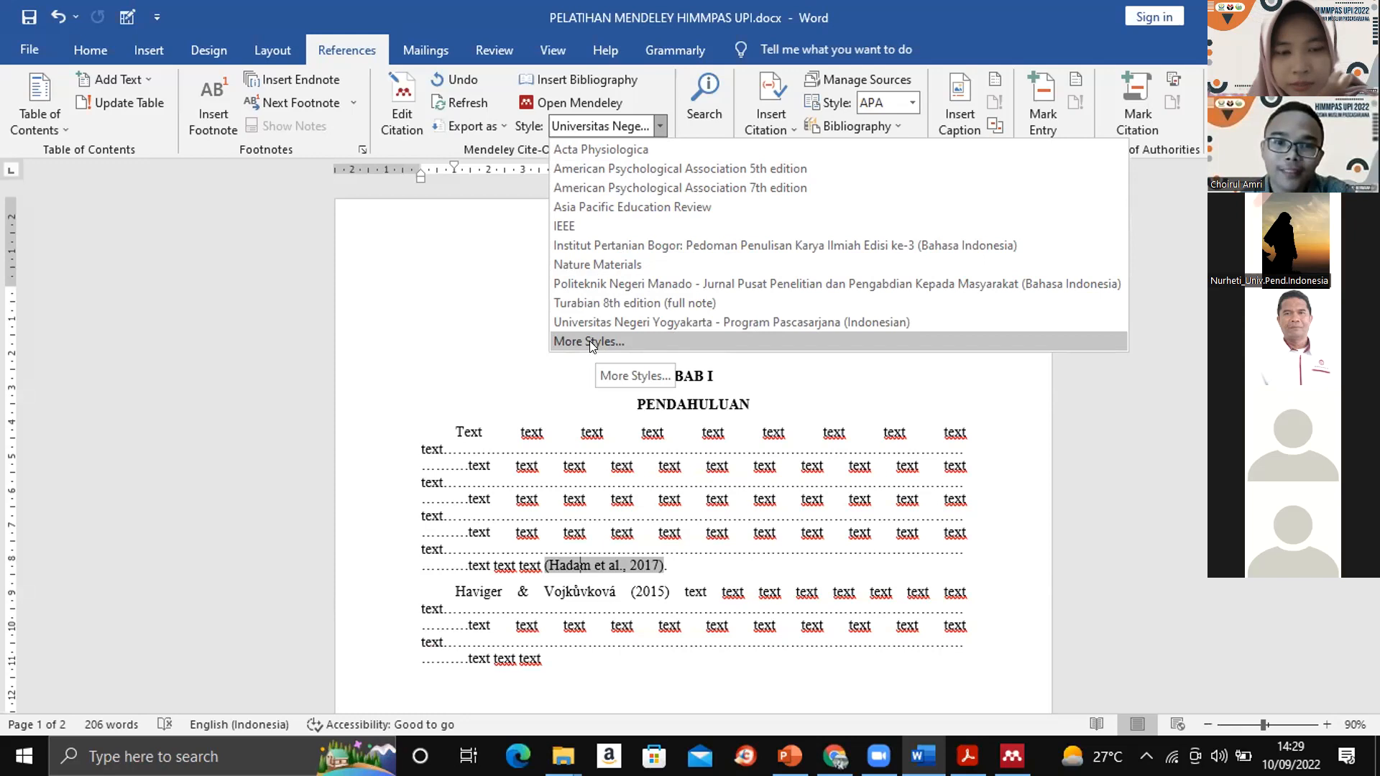
pyautogui.click(571, 185)
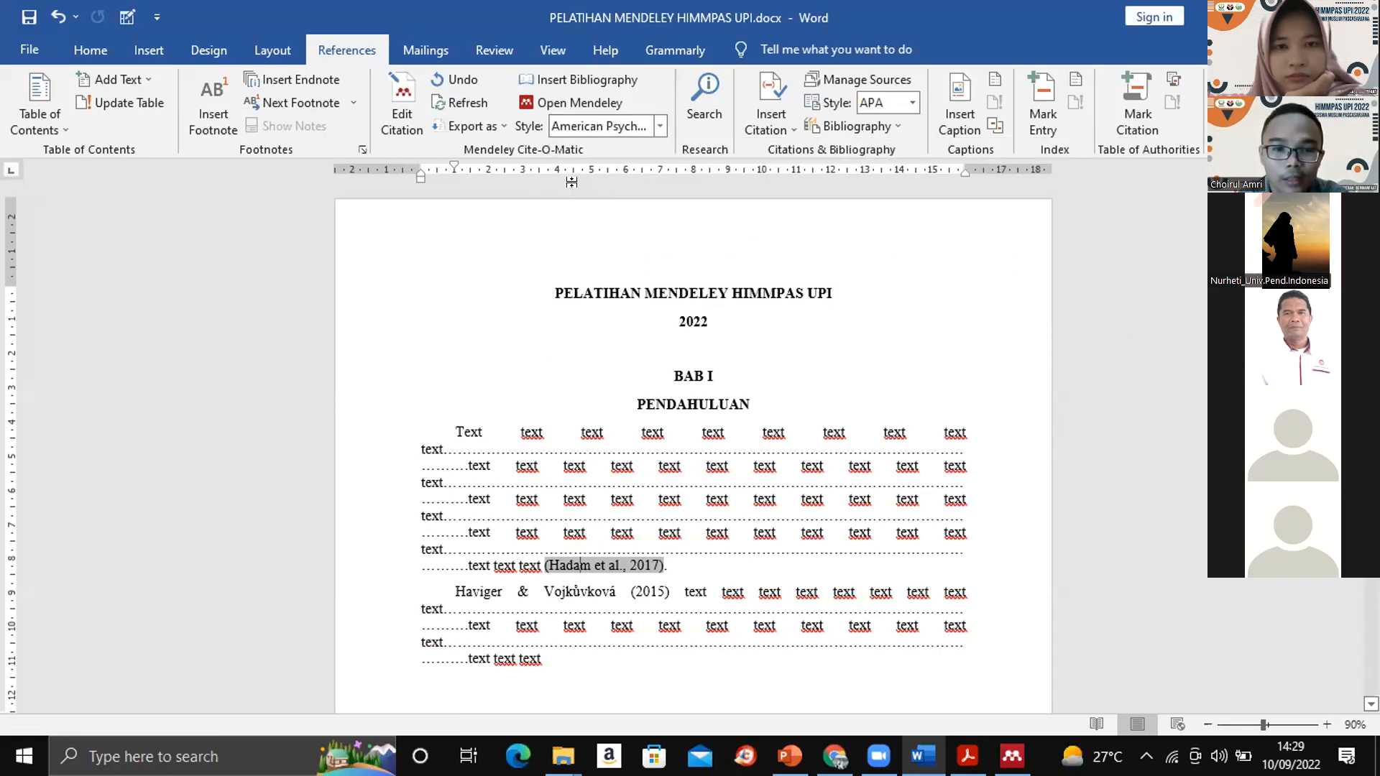
pyautogui.click(674, 560)
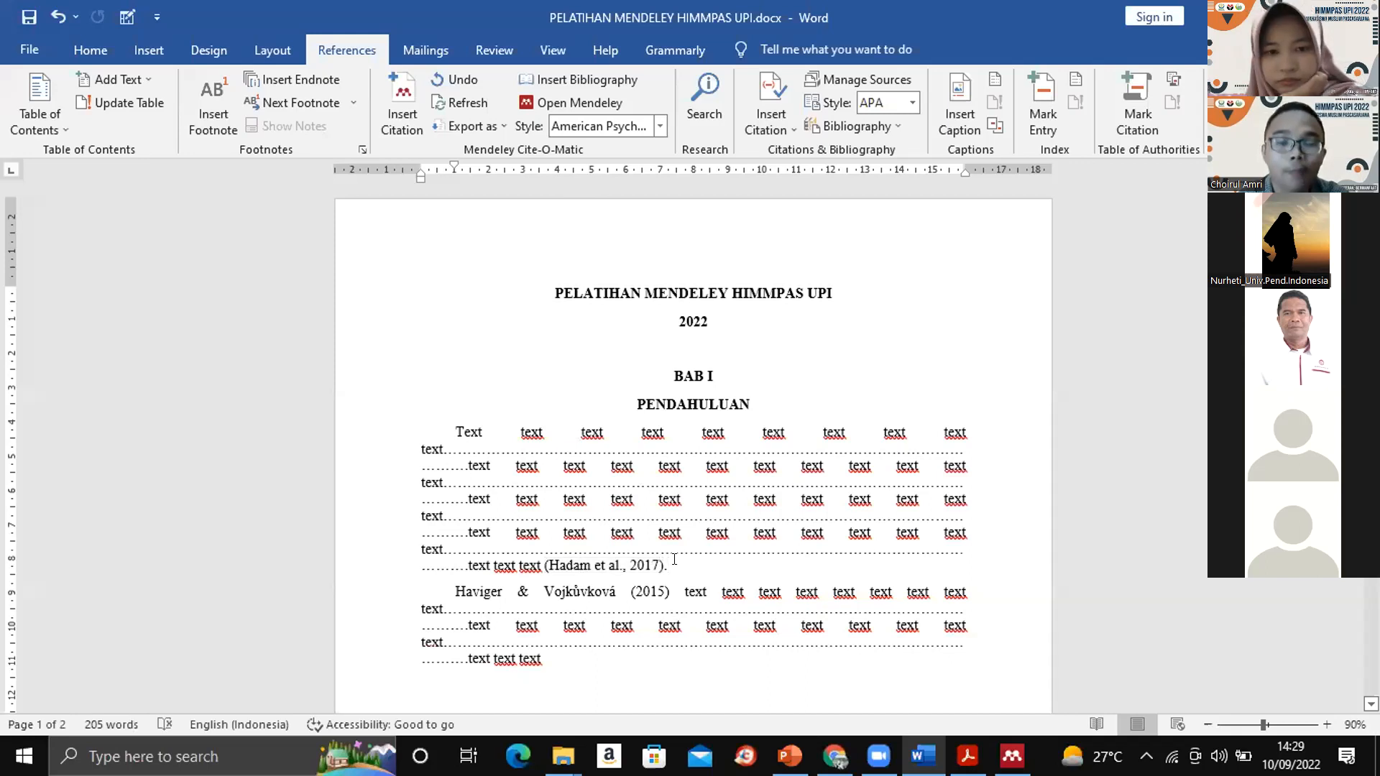
# - Switch the document's Mendeley citation style to IEEE and check the in-text citations
pyautogui.click(567, 565)
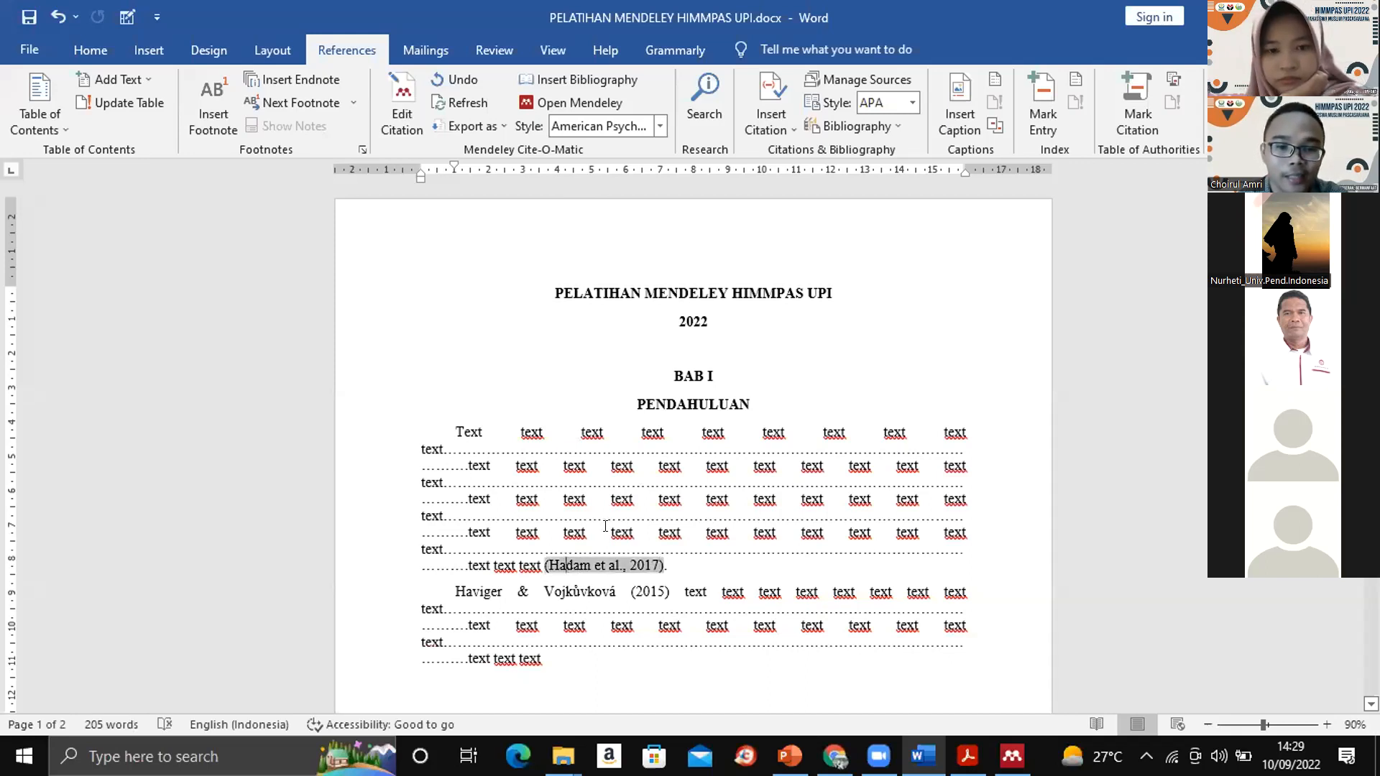
pyautogui.click(658, 126)
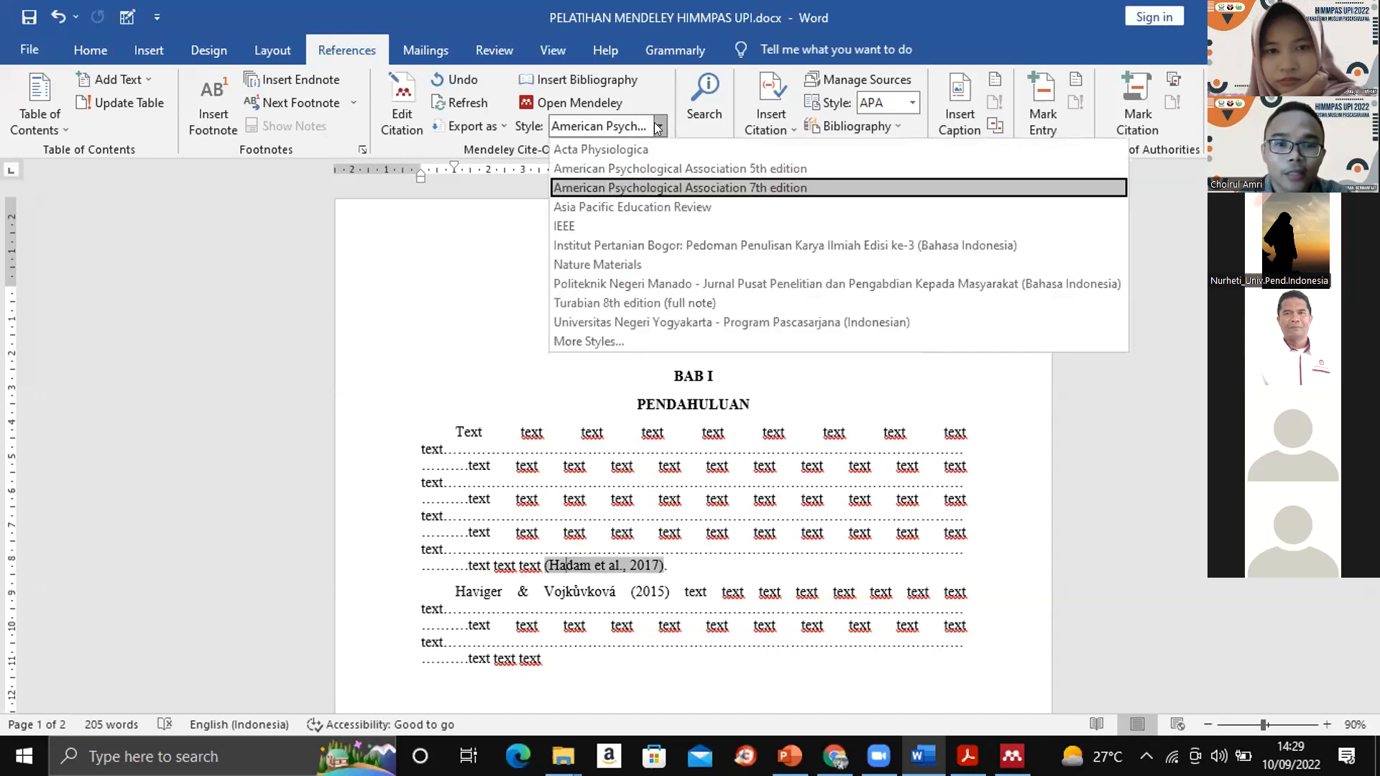
pyautogui.click(587, 219)
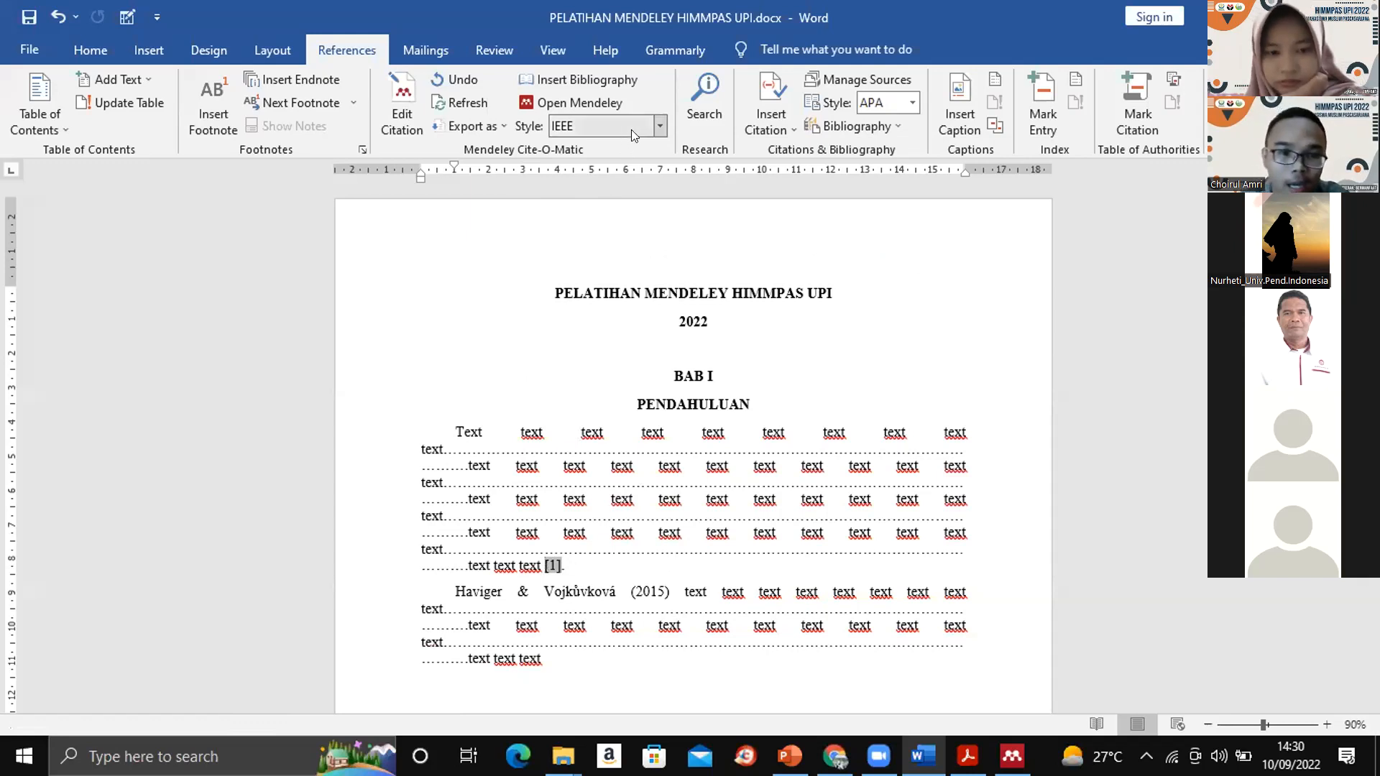
pyautogui.click(576, 564)
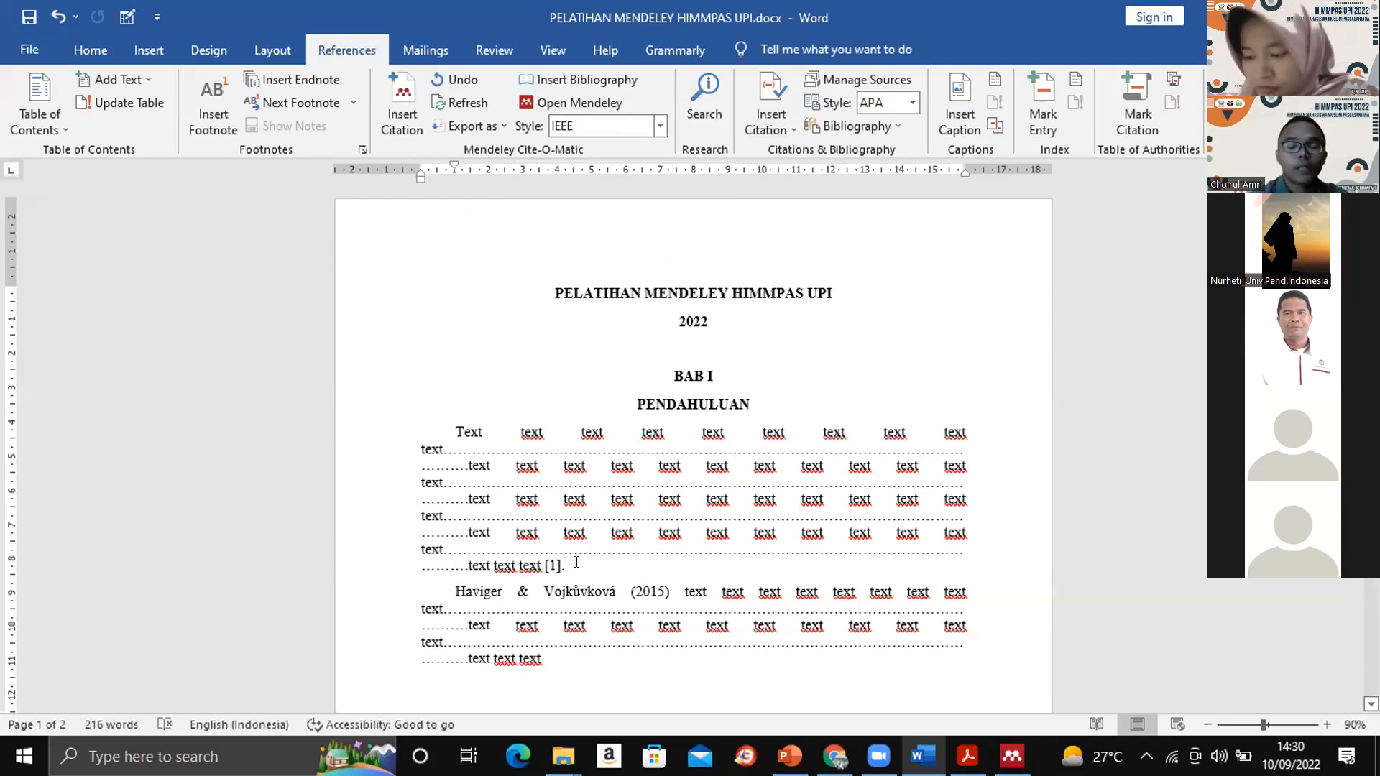
pyautogui.scroll(-9, 692, 431)
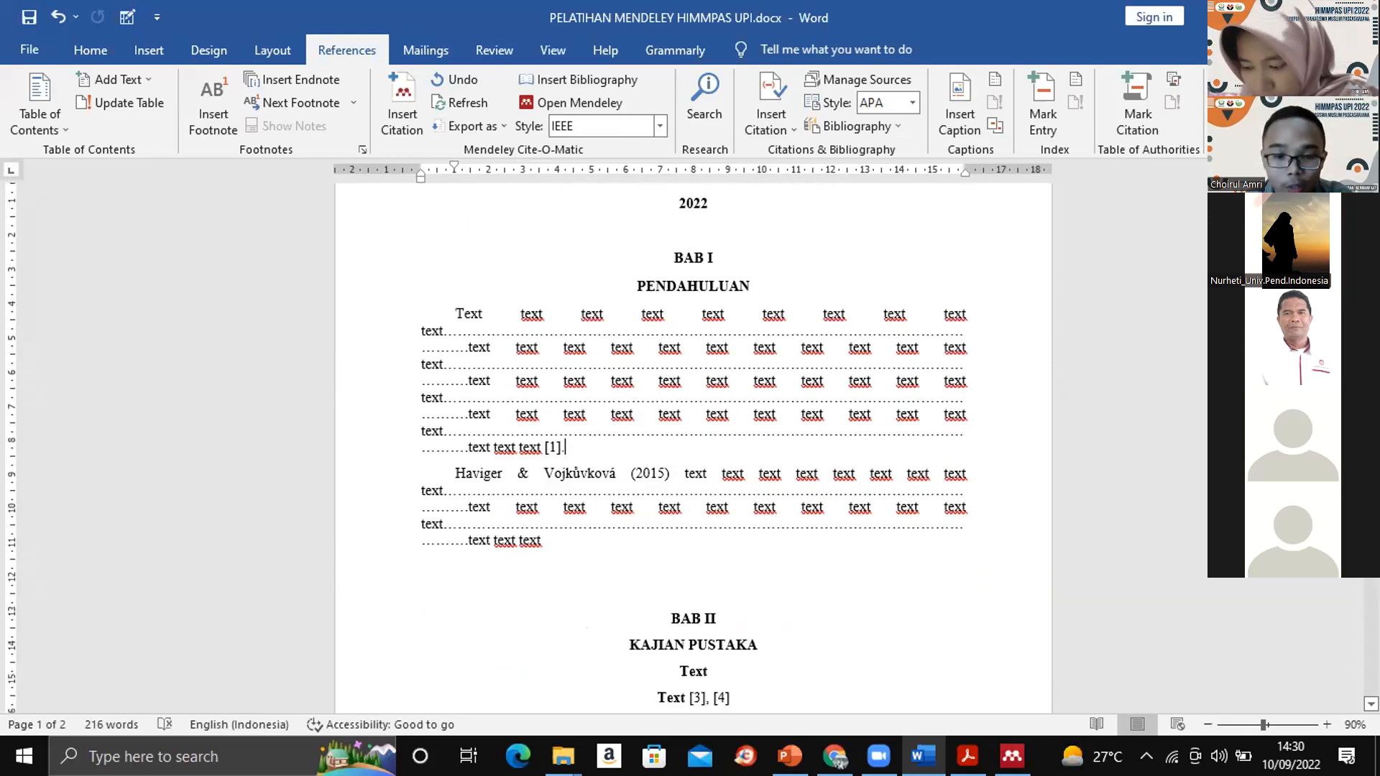
# - Review the IEEE bibliography under DAFTAR PUSTAKA and search Mendeley's downloadable citation styles for "bandung"
pyautogui.scroll(-3, 377, 347)
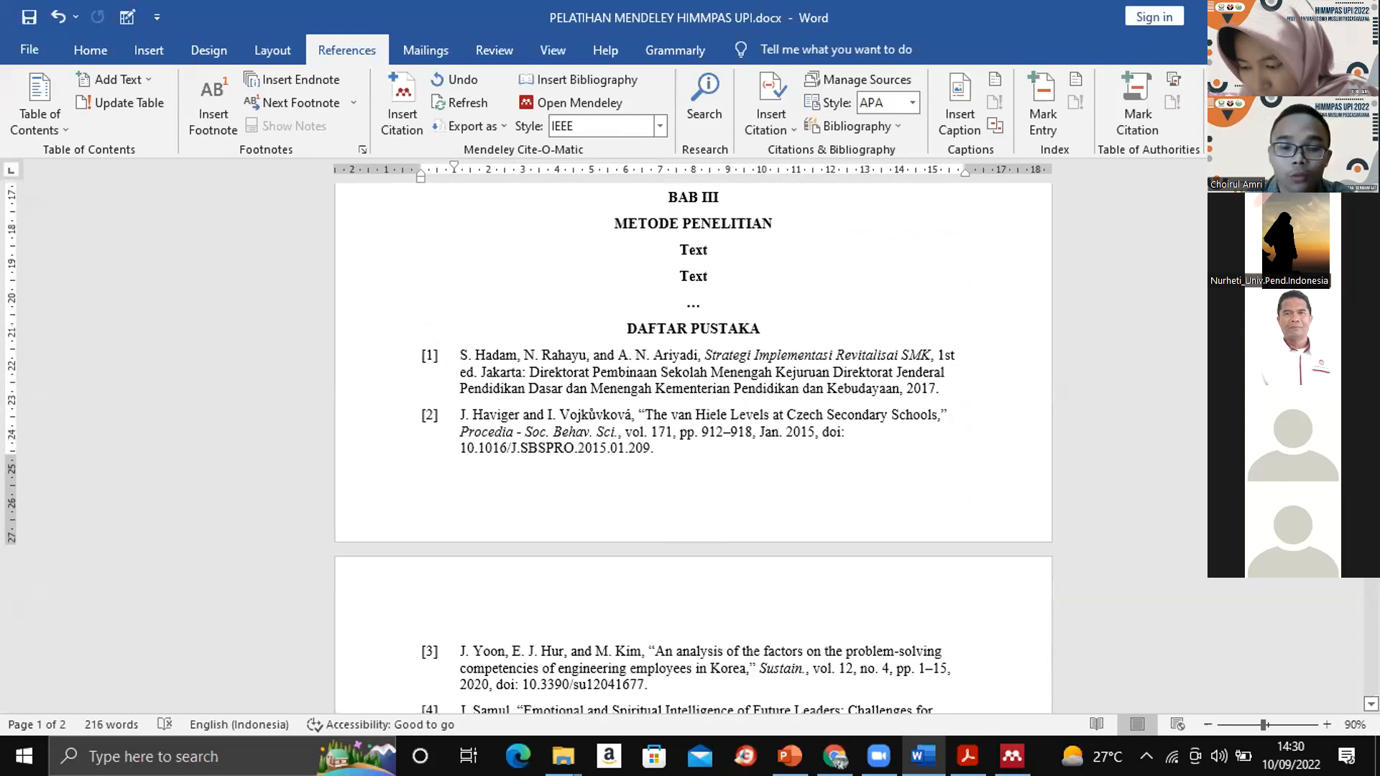
pyautogui.scroll(10, 693, 431)
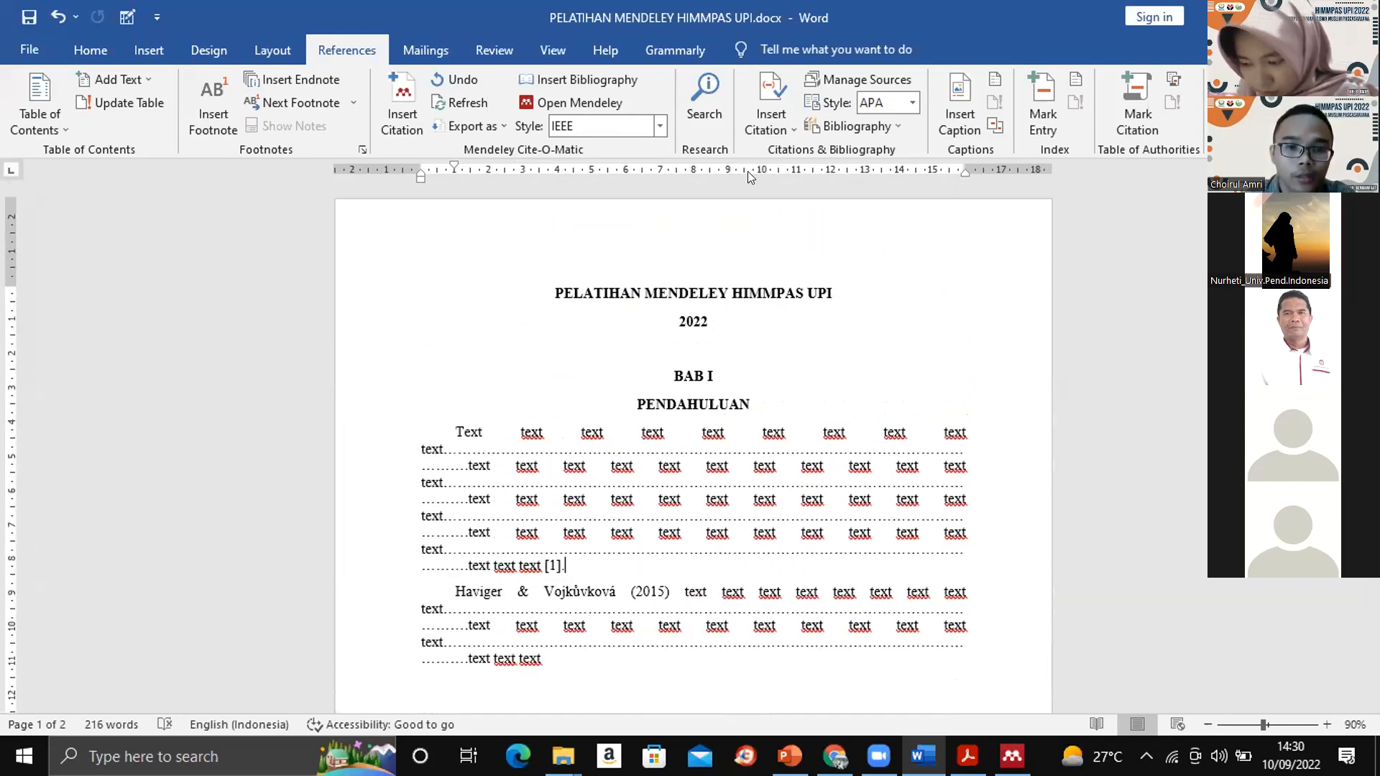
pyautogui.click(661, 116)
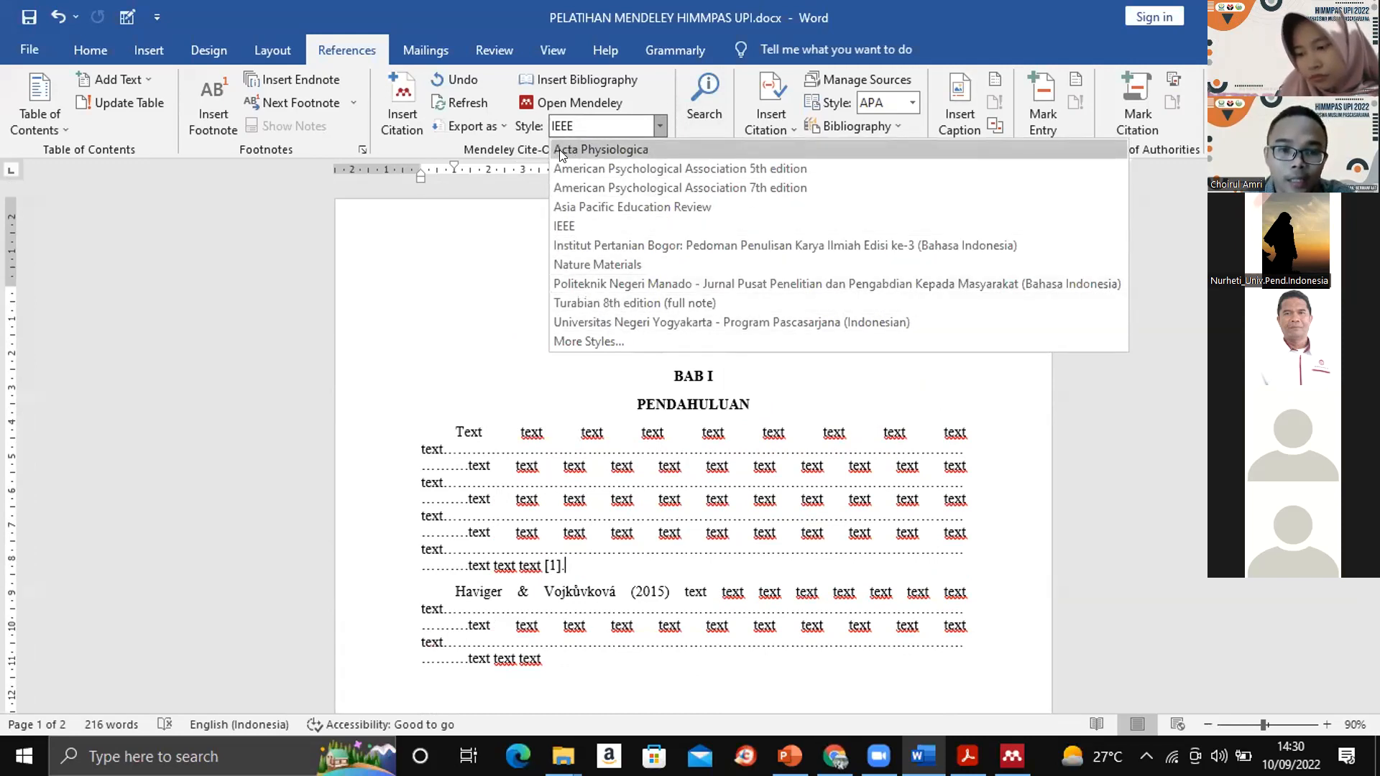
pyautogui.click(574, 337)
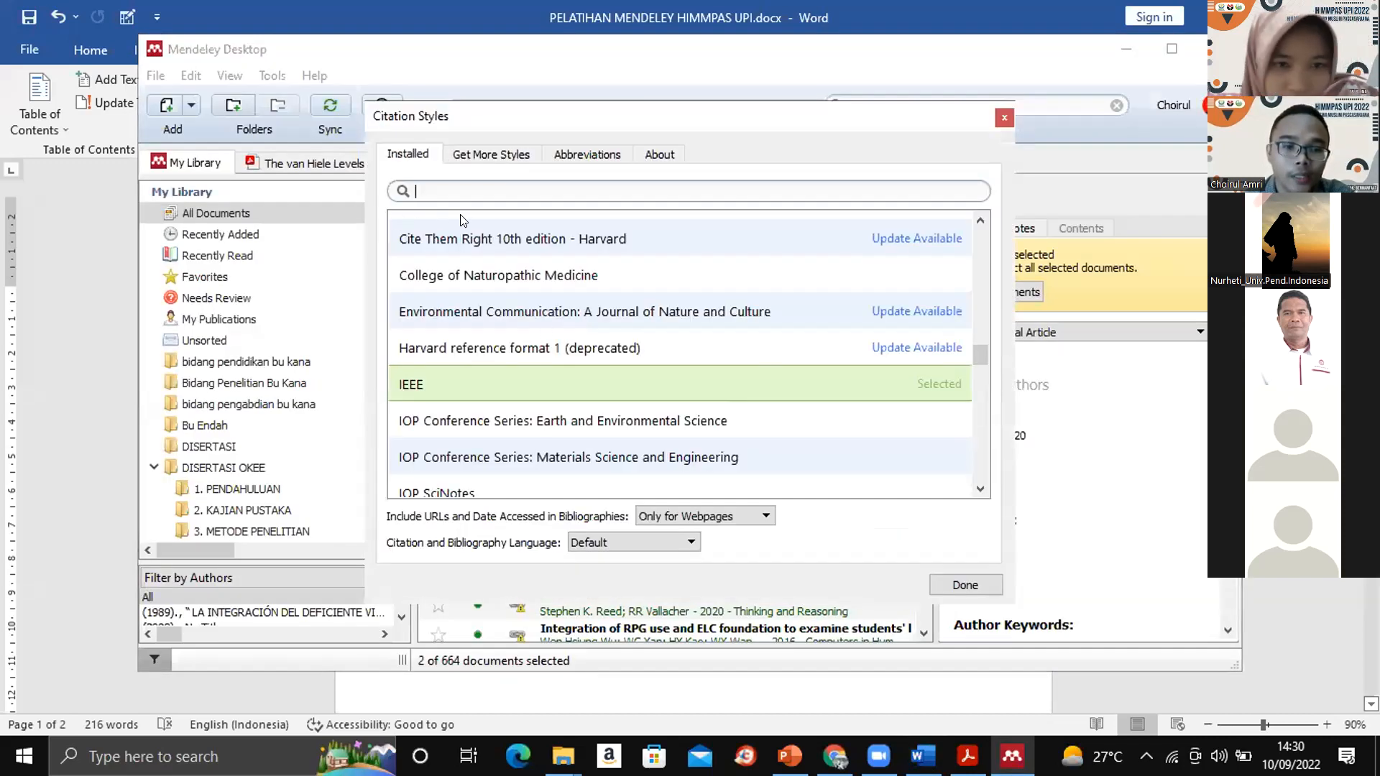
pyautogui.click(471, 155)
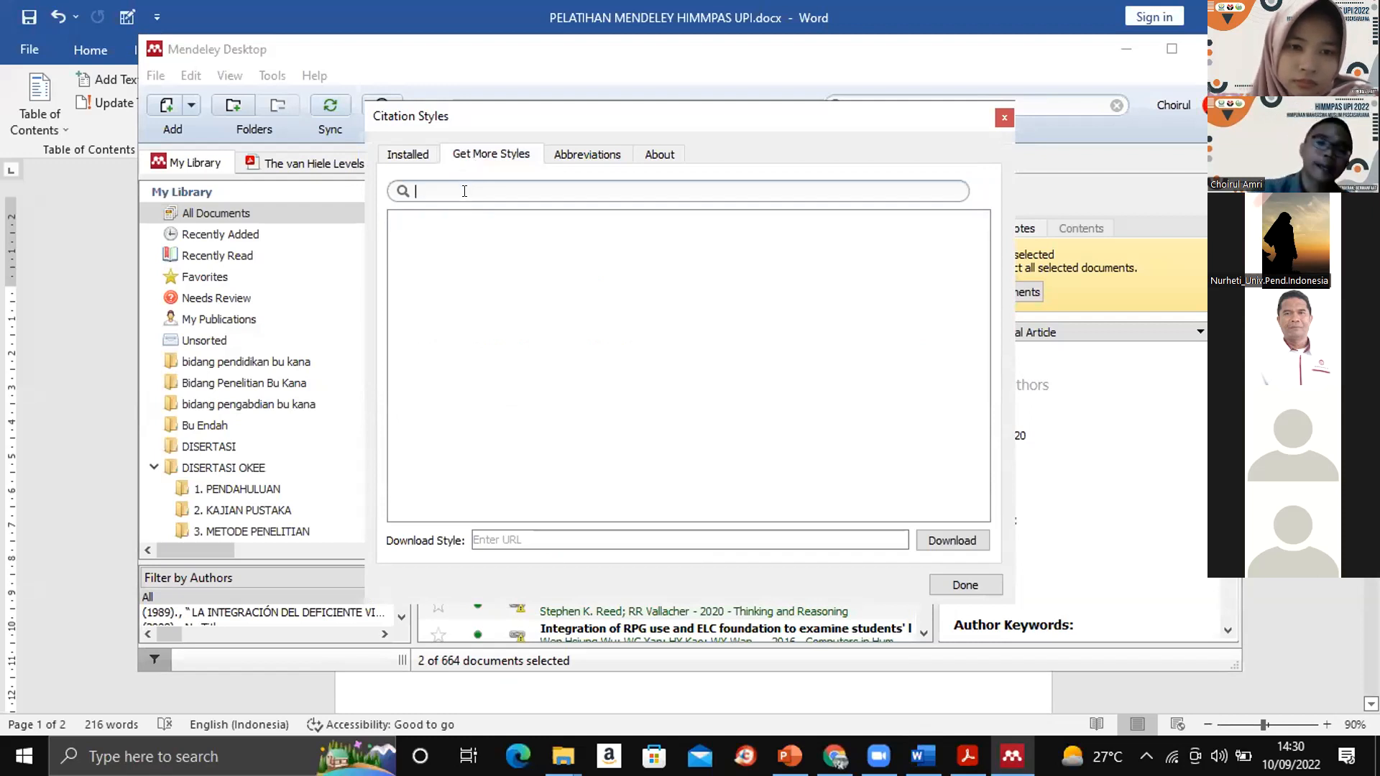
pyautogui.write('bandung')
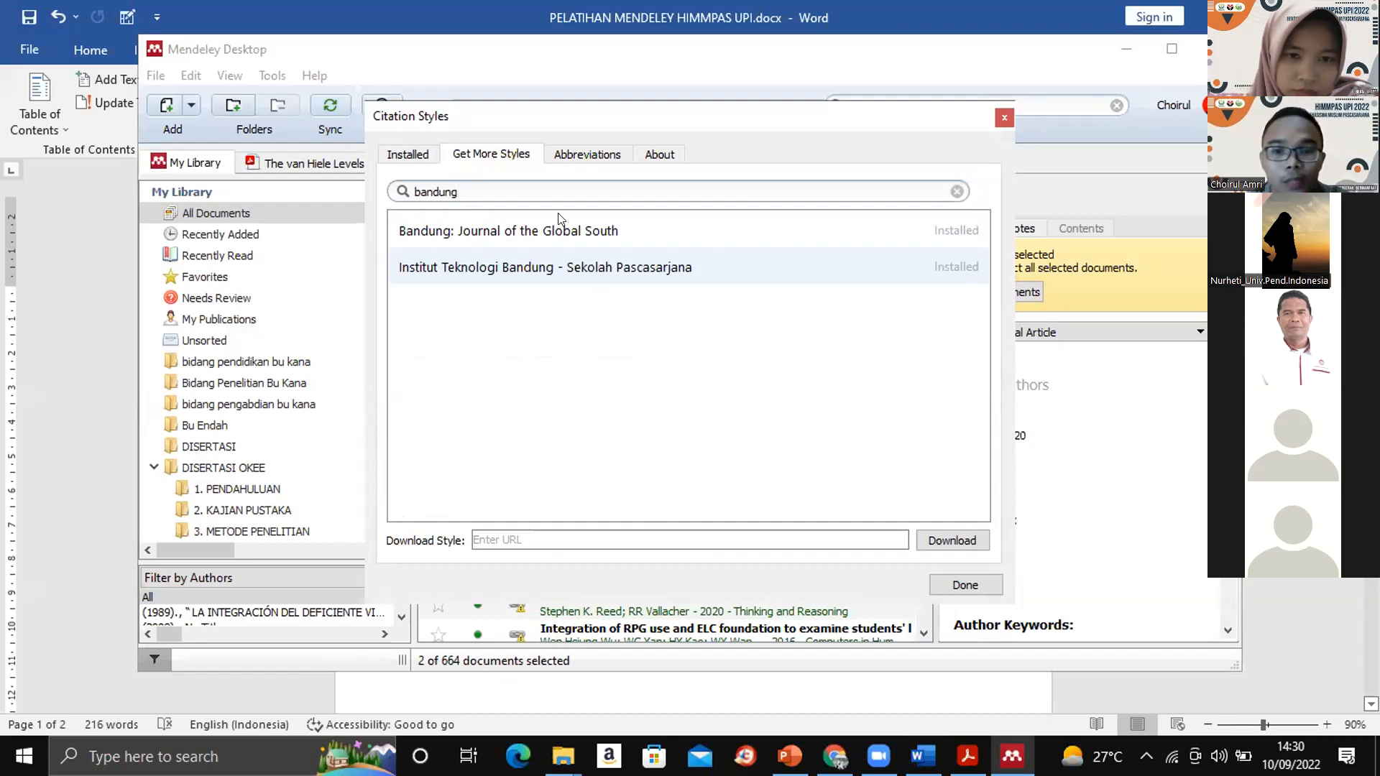
# - Search the downloadable citation styles for "japan" and install Bulletin of the Chemical Society of Japan
pyautogui.press('BackSpace')
pyautogui.press('BackSpace')
pyautogui.press('BackSpace')
pyautogui.press('BackSpace')
pyautogui.press('BackSpace')
pyautogui.press('BackSpace')
pyautogui.press('BackSpace')
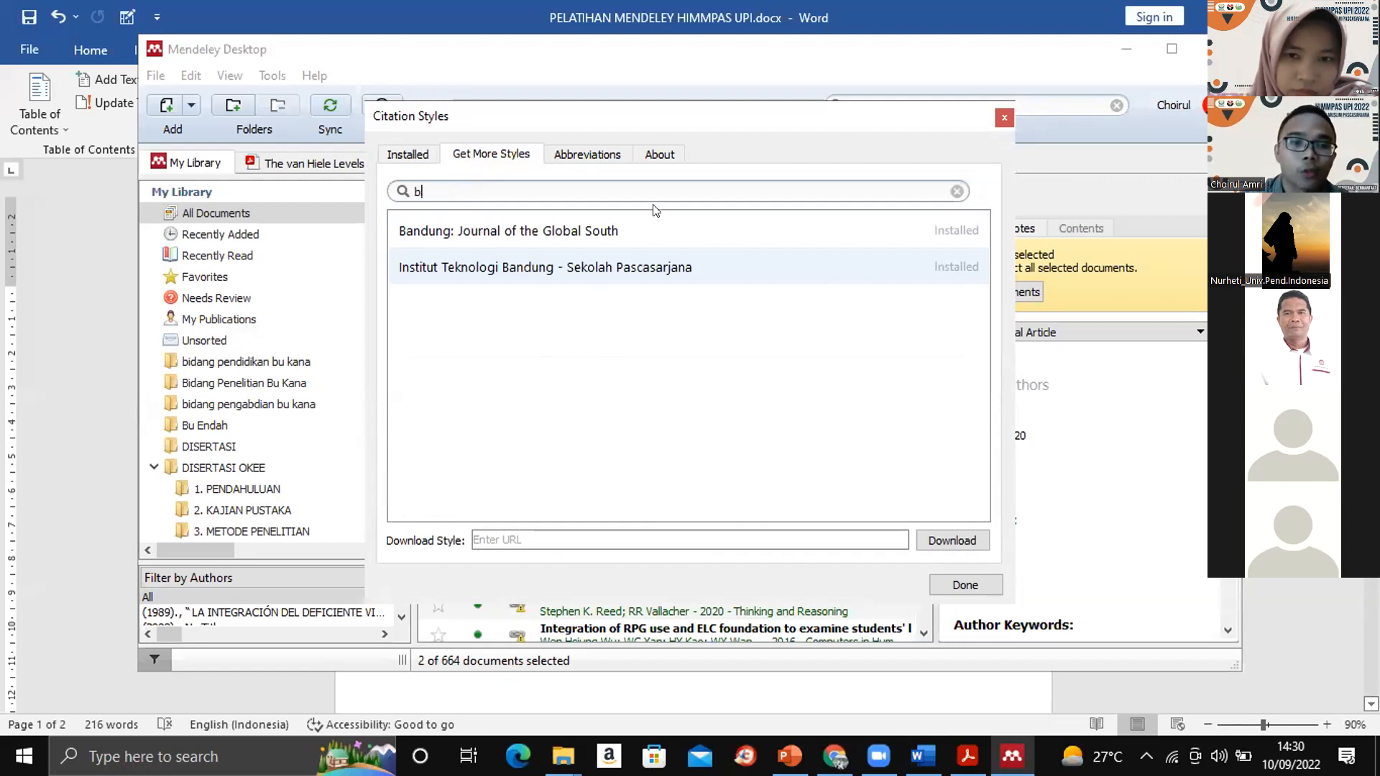
pyautogui.write('japan')
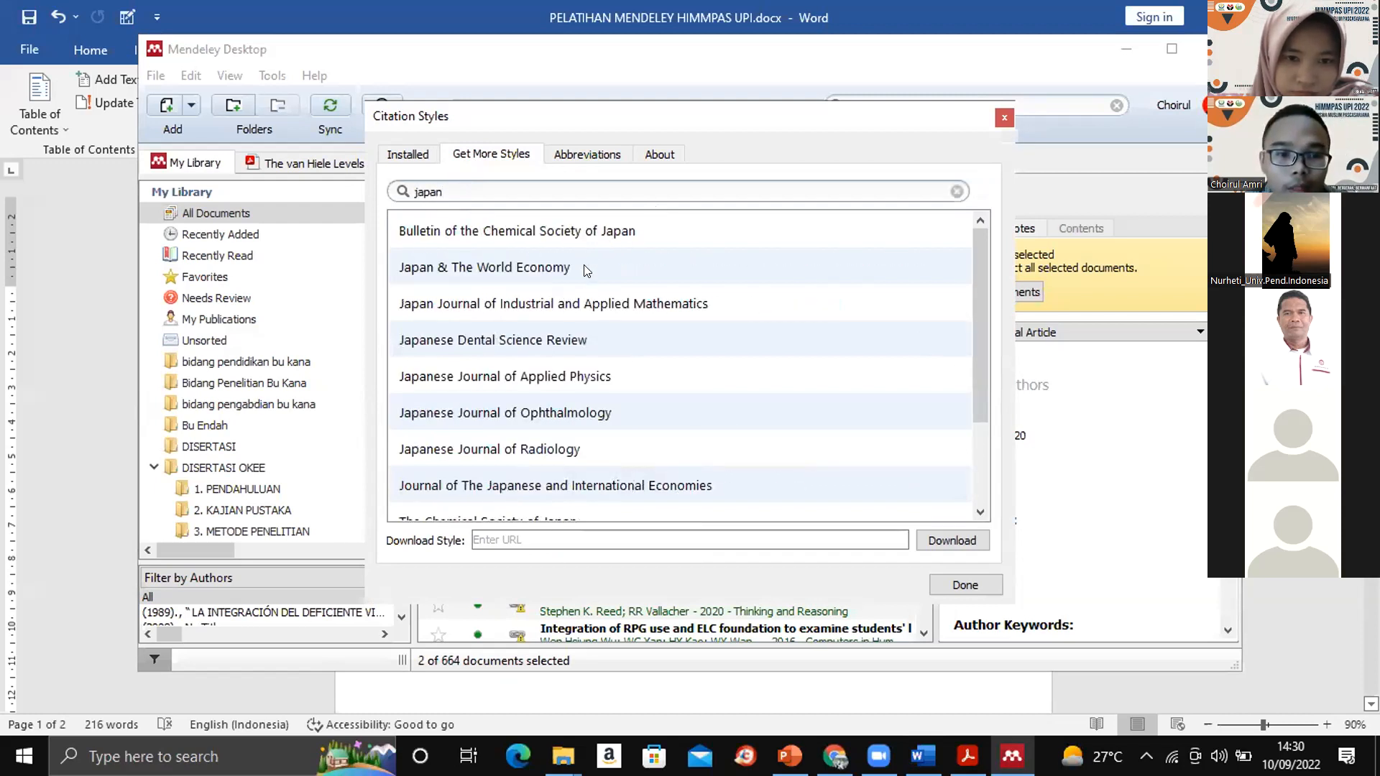
pyautogui.click(608, 232)
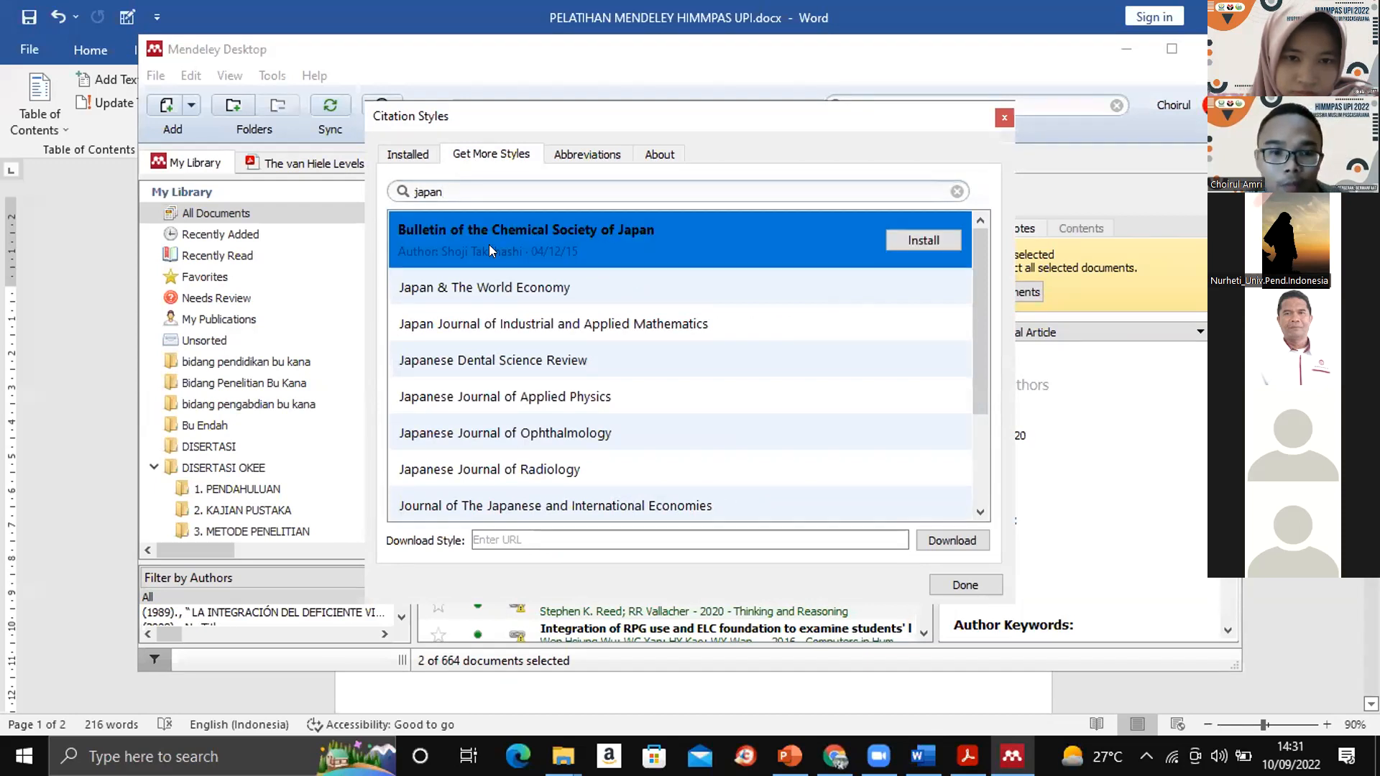
pyautogui.click(922, 240)
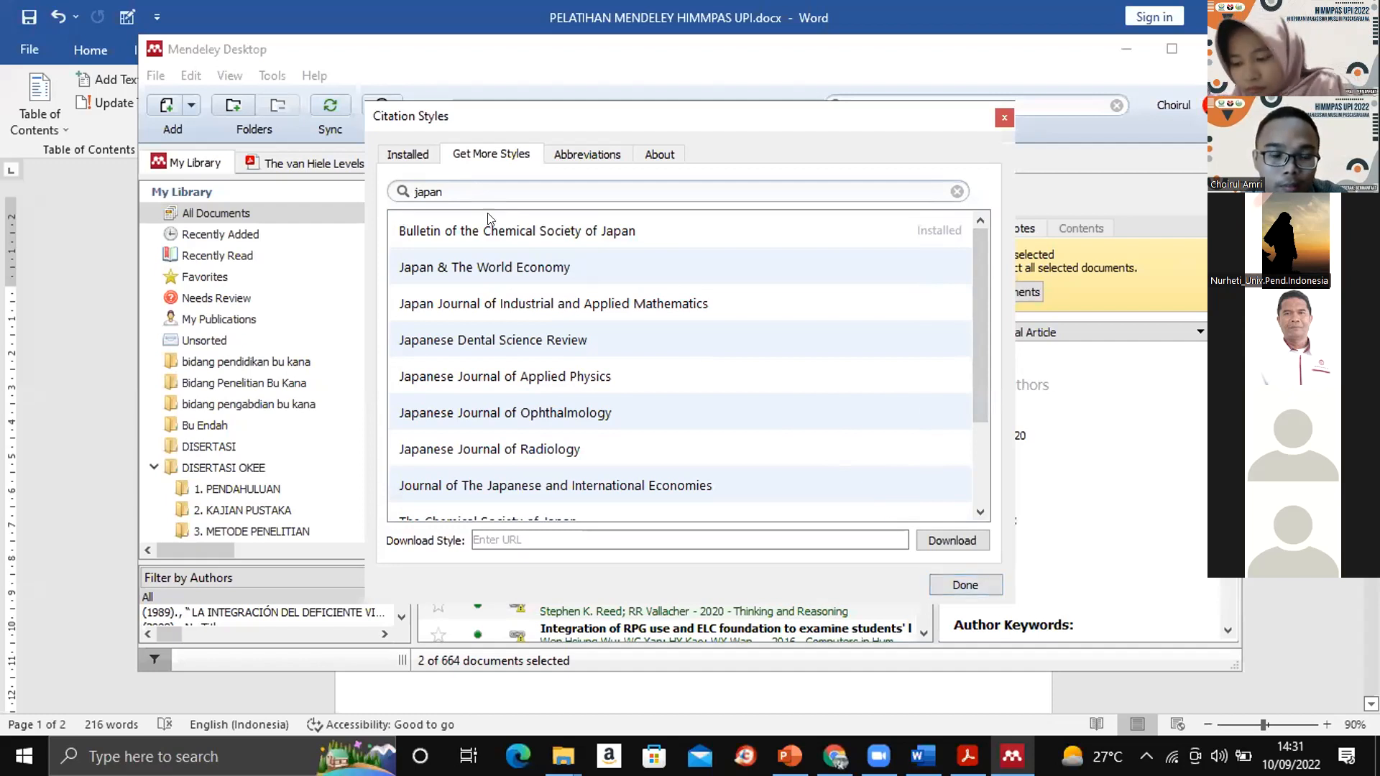
# - Find Bulletin of the Chemical Society of Japan among the installed styles and apply it to the document
pyautogui.click(408, 155)
pyautogui.click(481, 192)
pyautogui.write('bu')
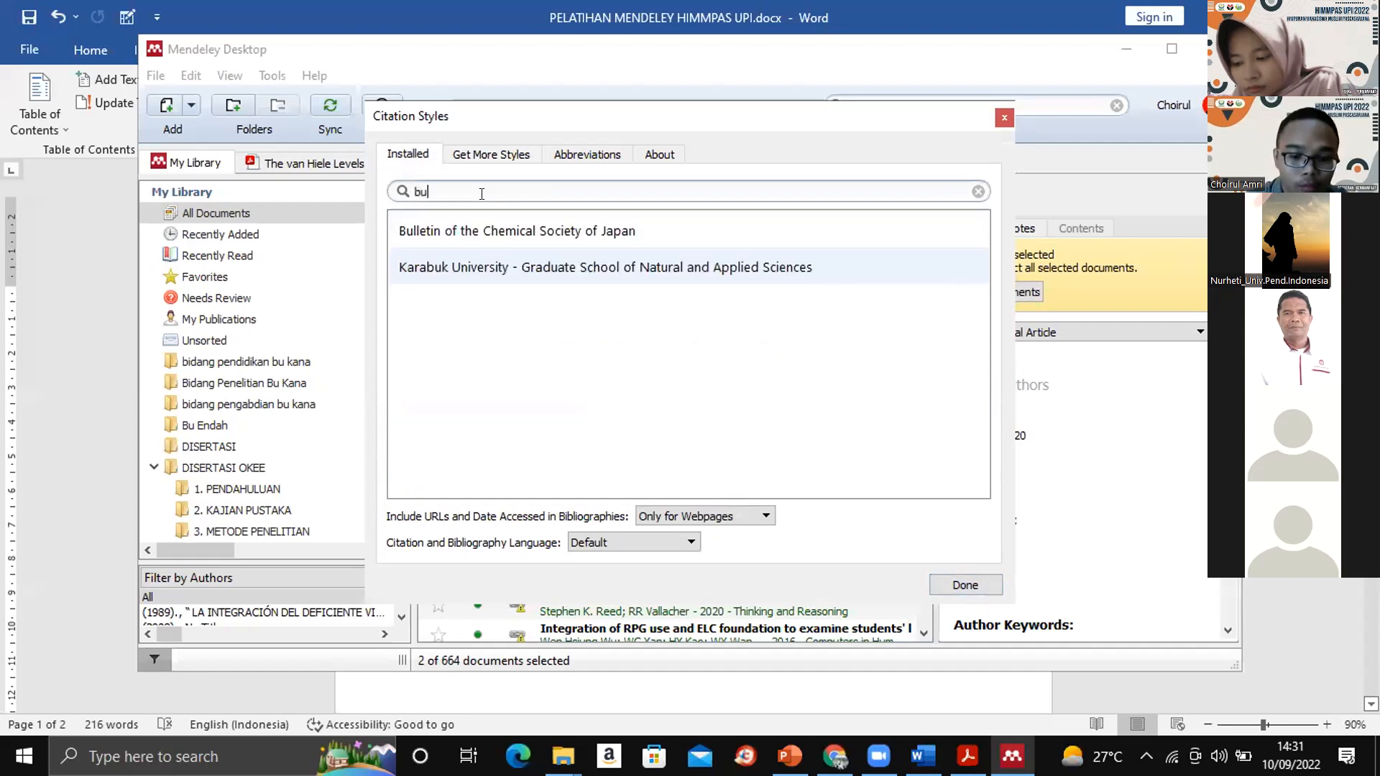
pyautogui.click(574, 234)
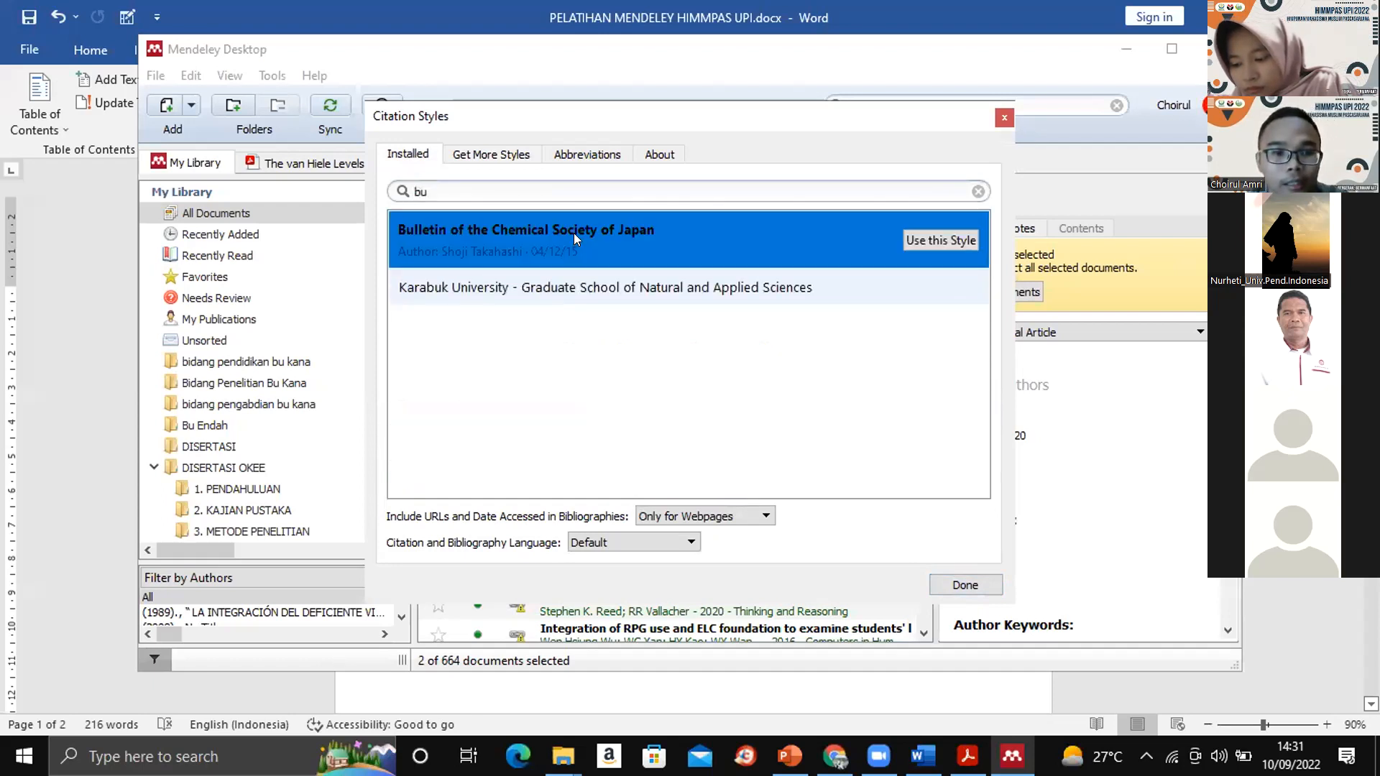
pyautogui.click(929, 237)
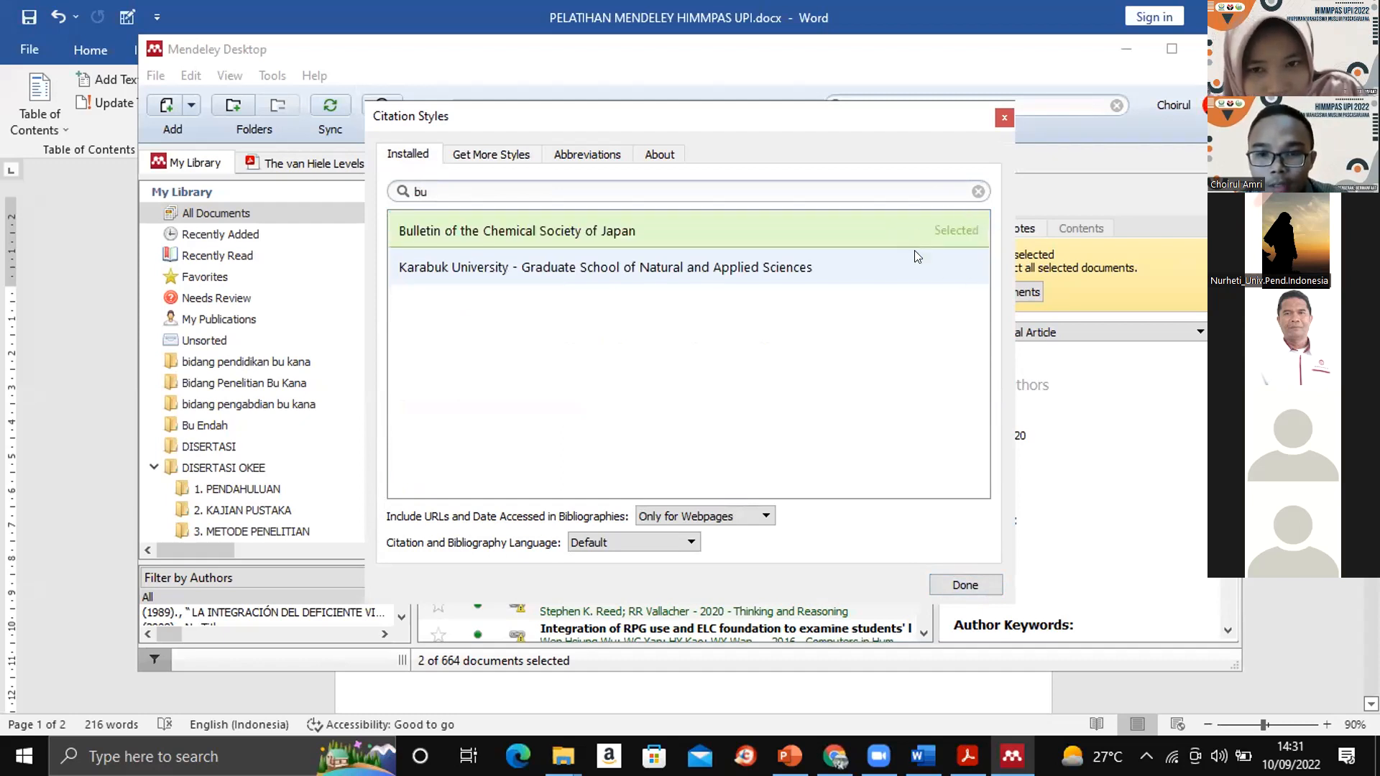
pyautogui.click(963, 585)
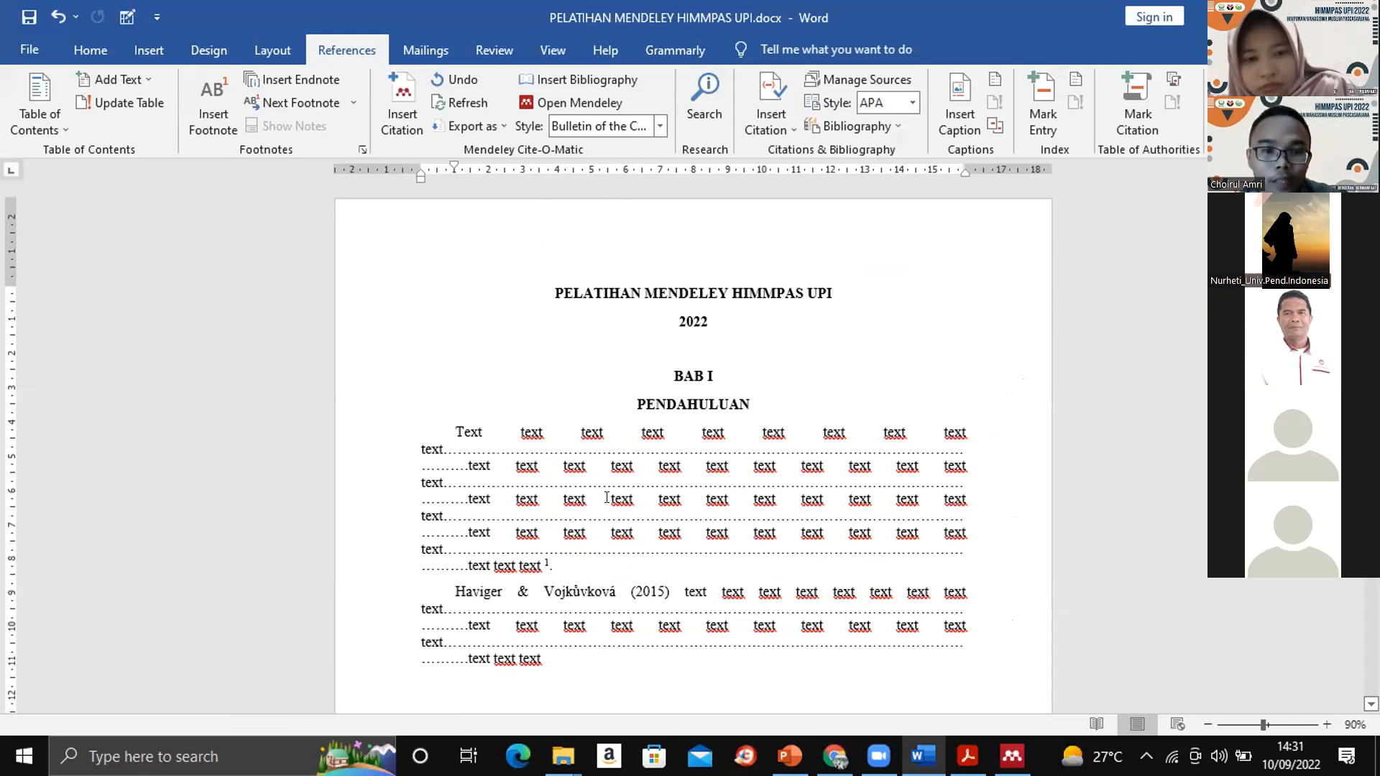
# - Examine how the in-text citations and the DAFTAR PUSTAKA entries are formatted in the Bulletin of the Chemical Society of Japan style
pyautogui.write('.')
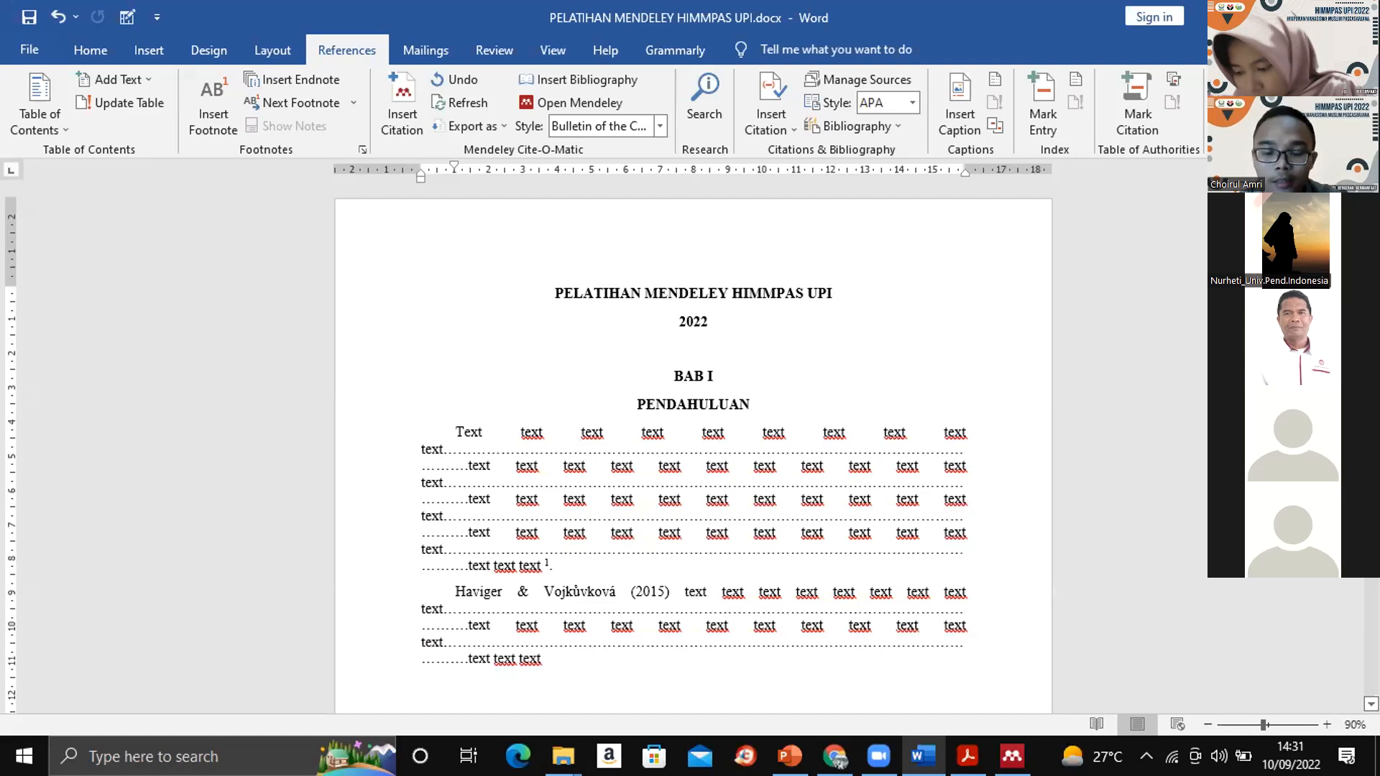
pyautogui.scroll(-5, 693, 446)
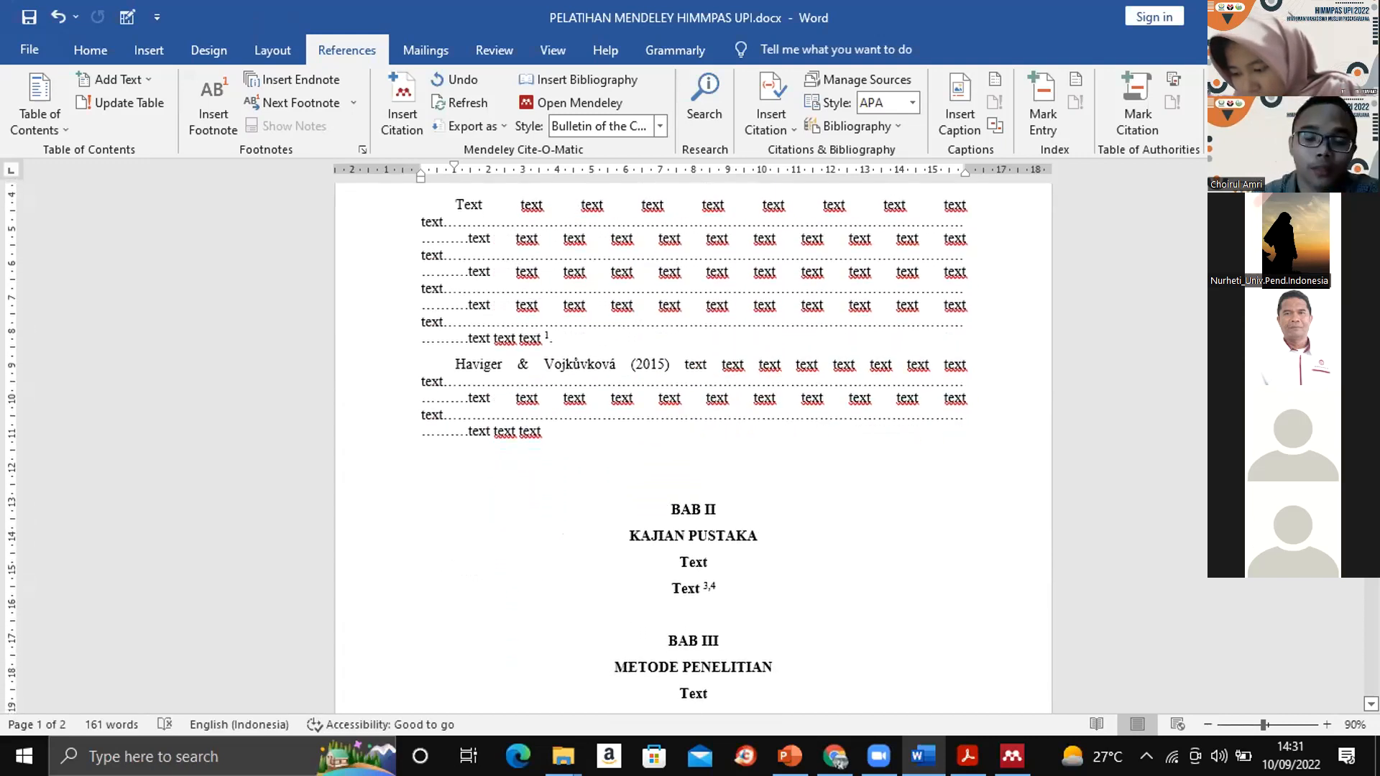
pyautogui.scroll(-4, 692, 445)
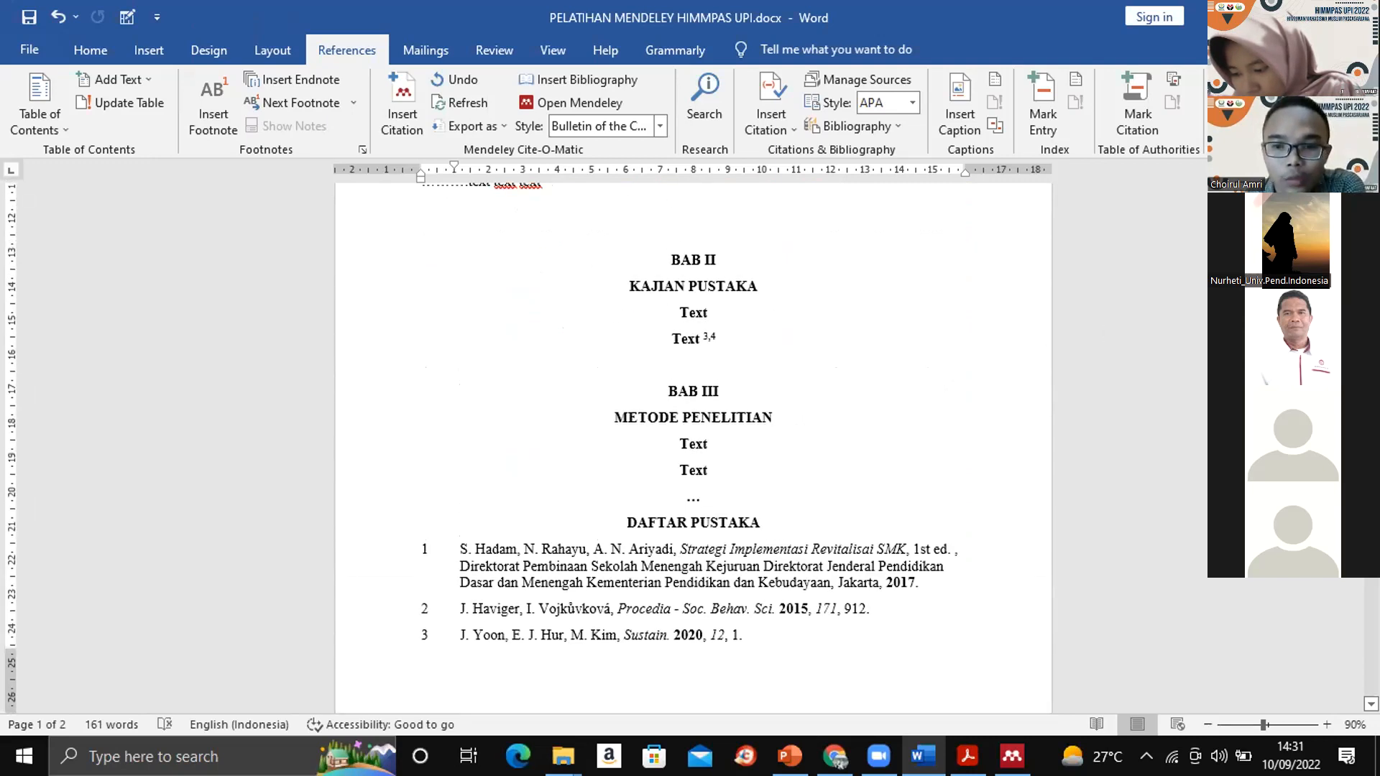
pyautogui.scroll(-3, 693, 445)
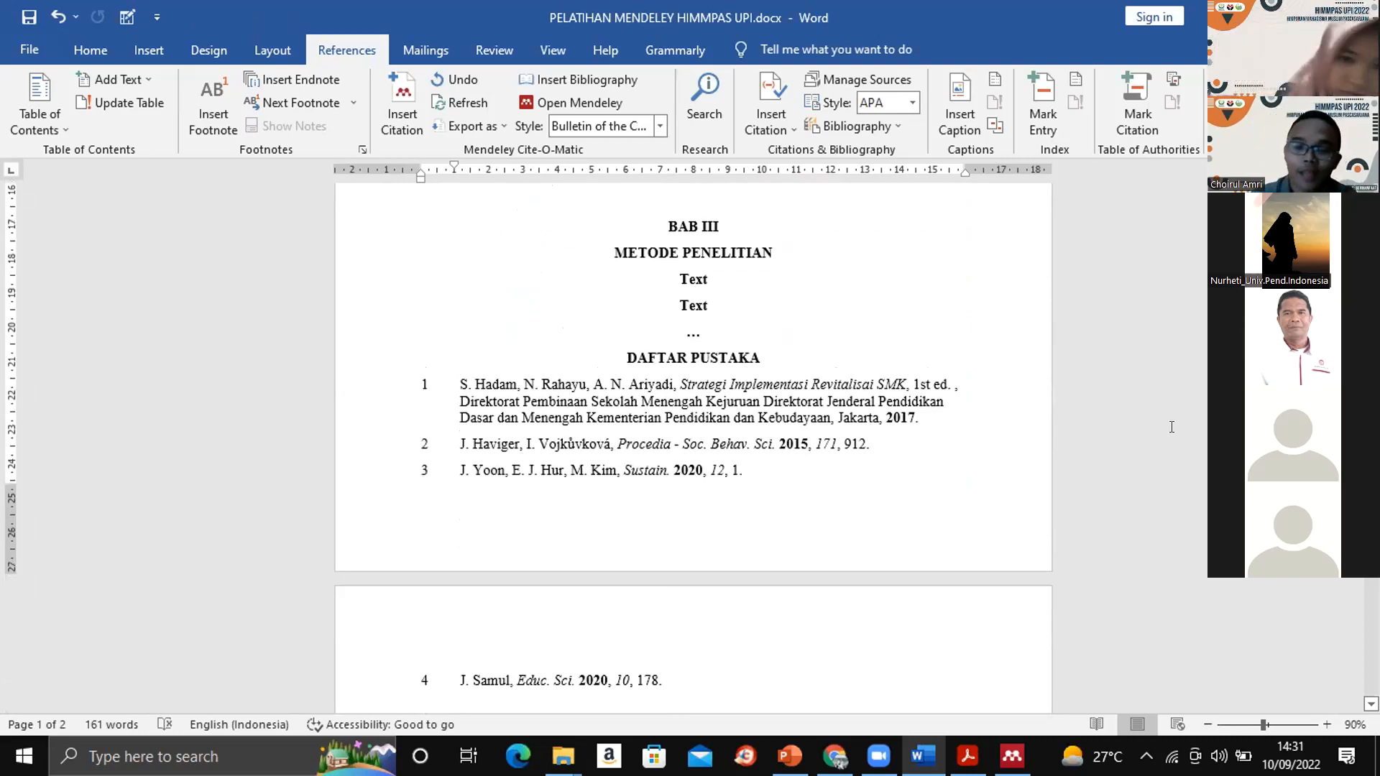
pyautogui.scroll(-5, 693, 446)
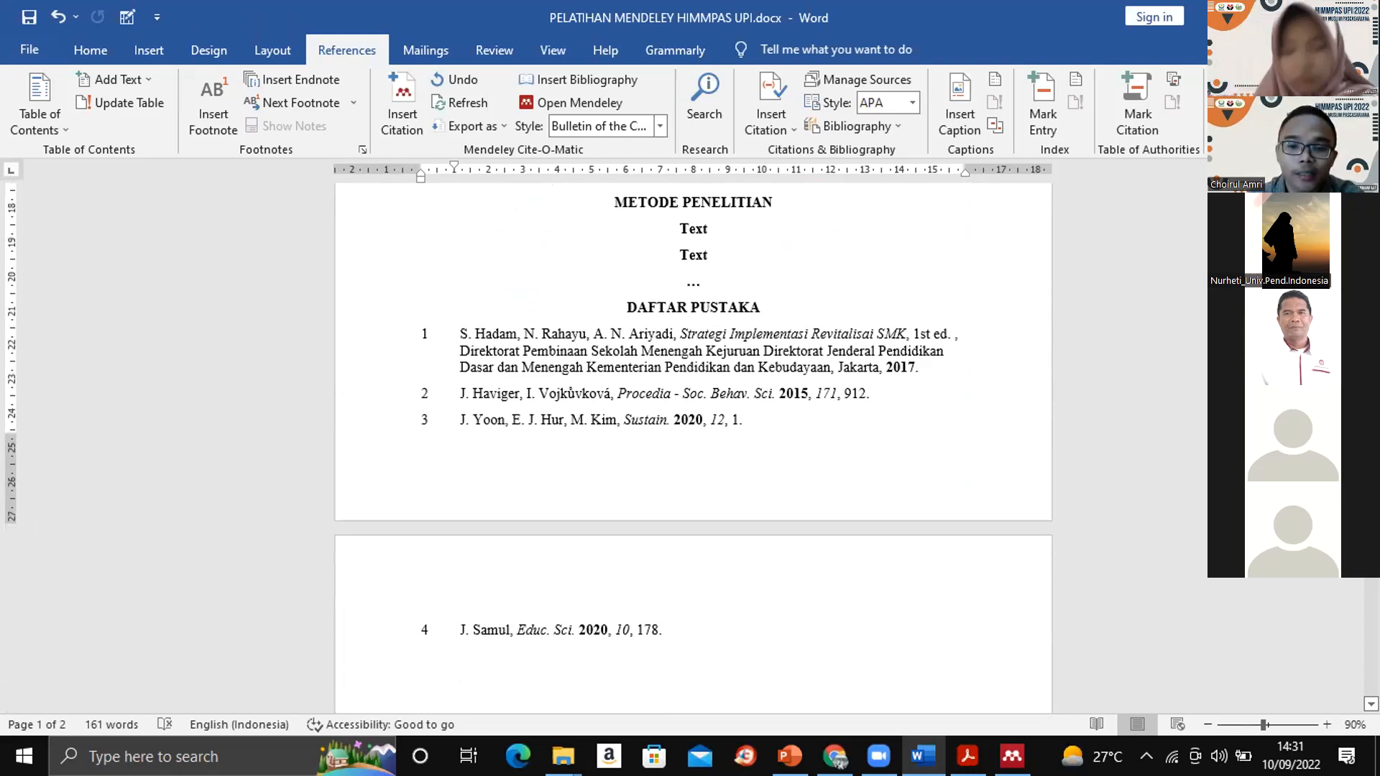
pyautogui.scroll(17, 693, 446)
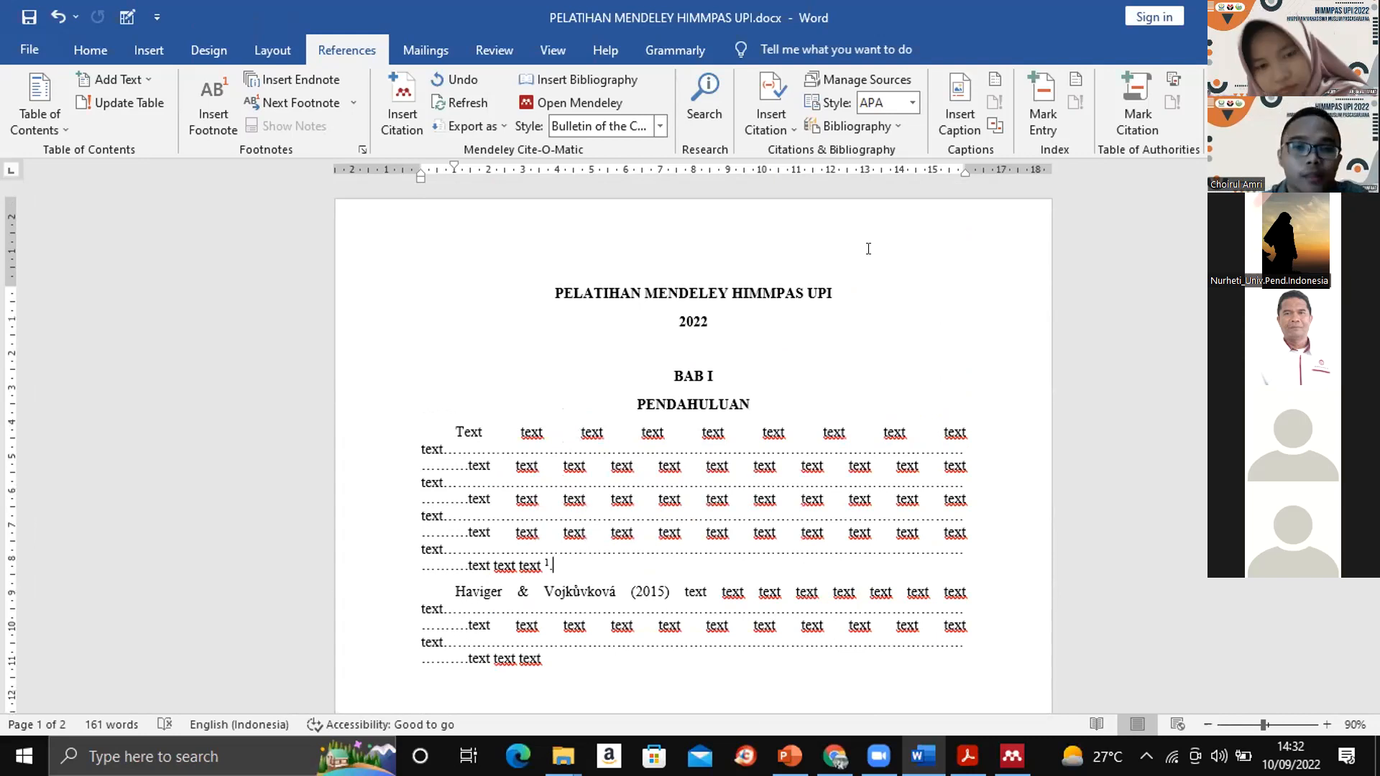
# - Try to apply Turabian 8th edition (full note) from Mendeley's installed citation styles by searching for "turab"
pyautogui.click(656, 125)
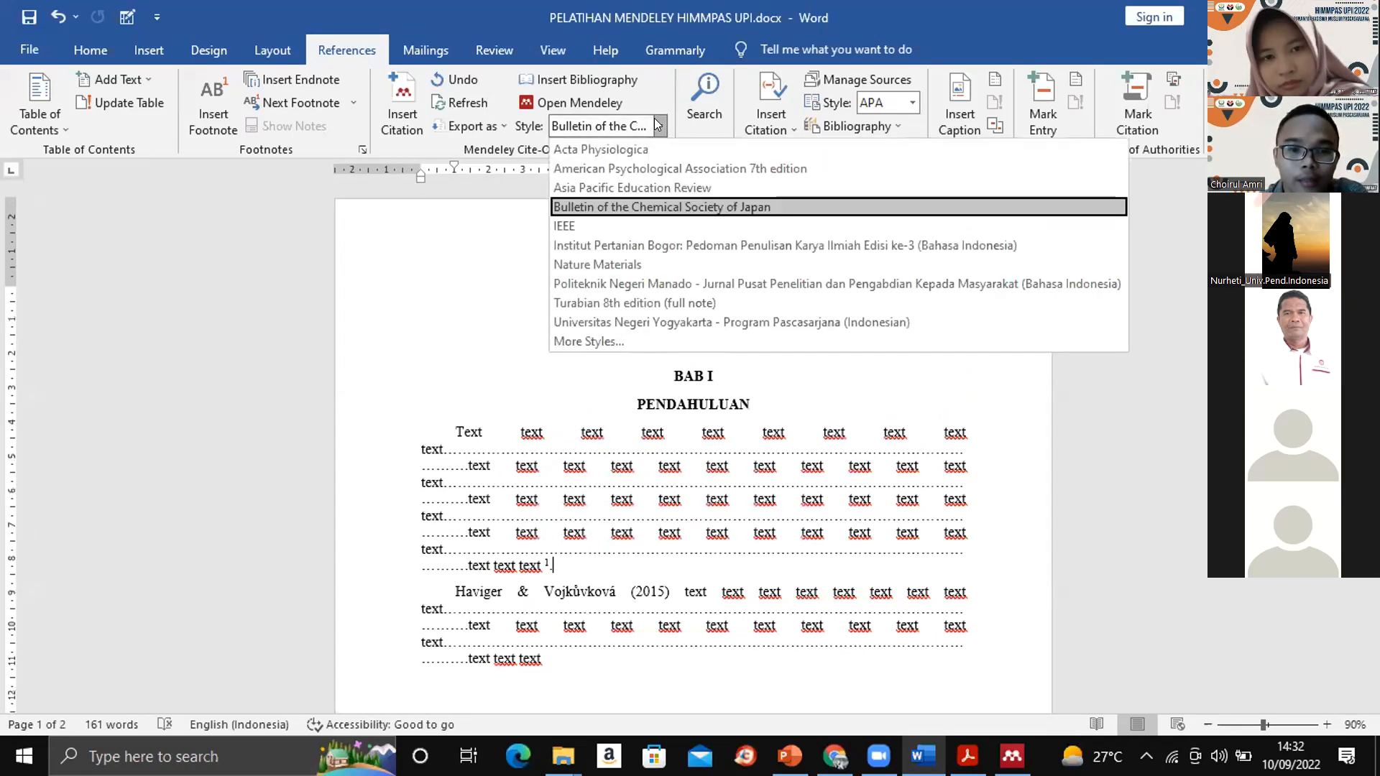
pyautogui.click(614, 340)
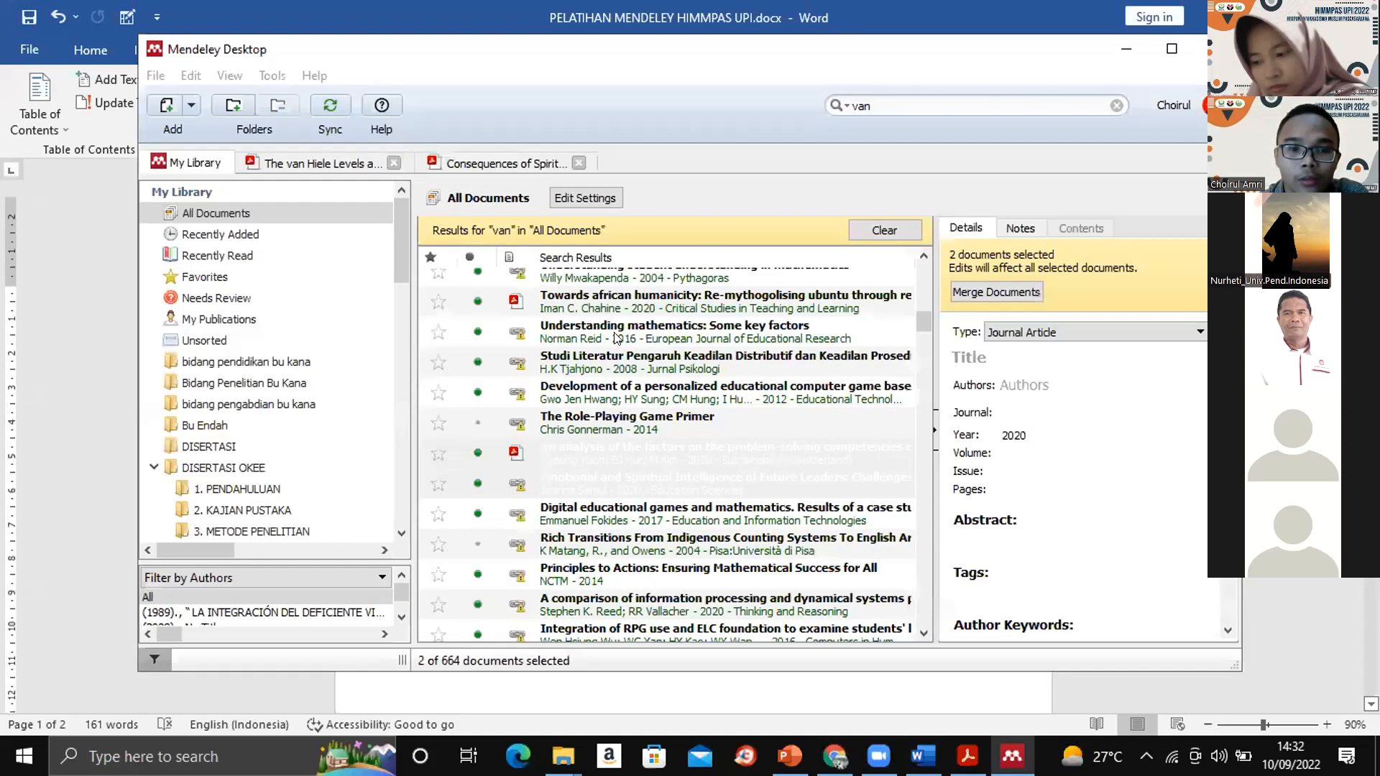
pyautogui.write('tu')
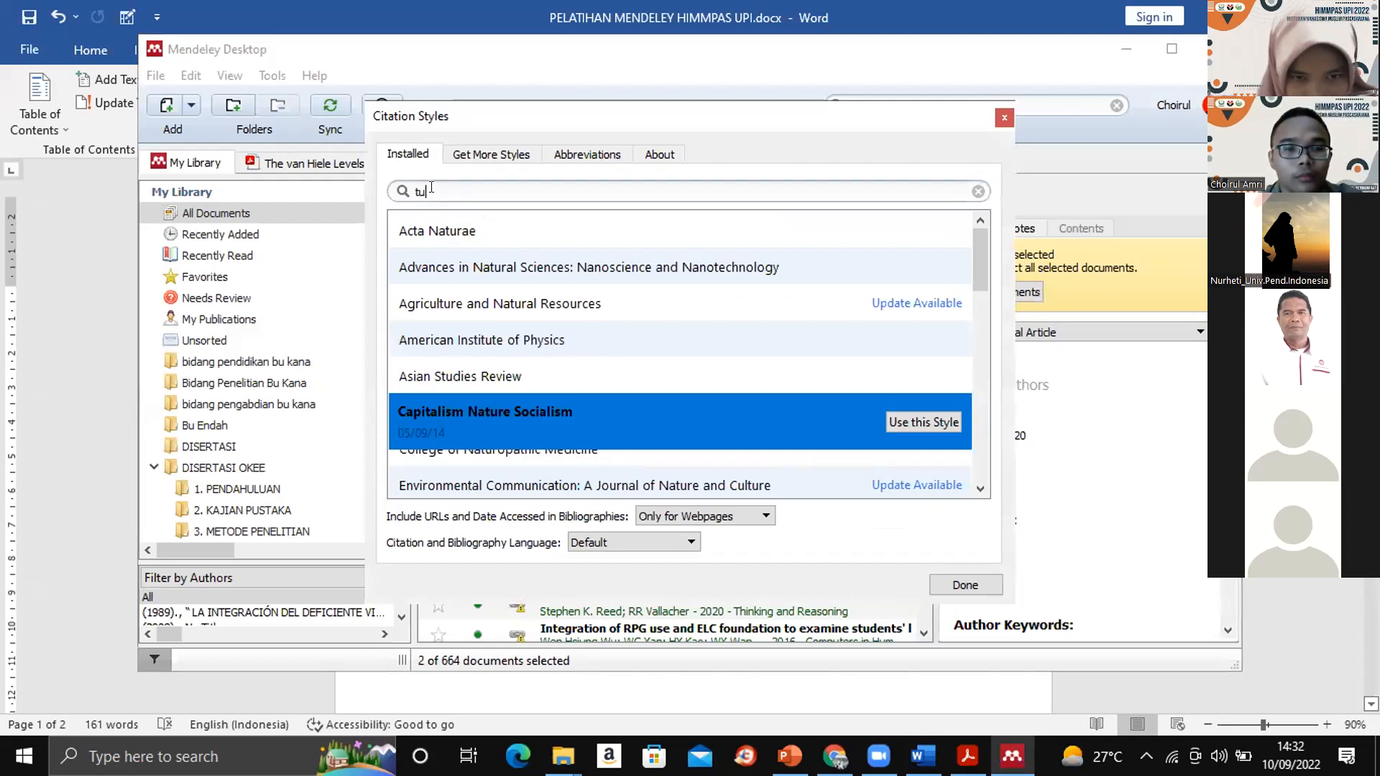
pyautogui.write('ra')
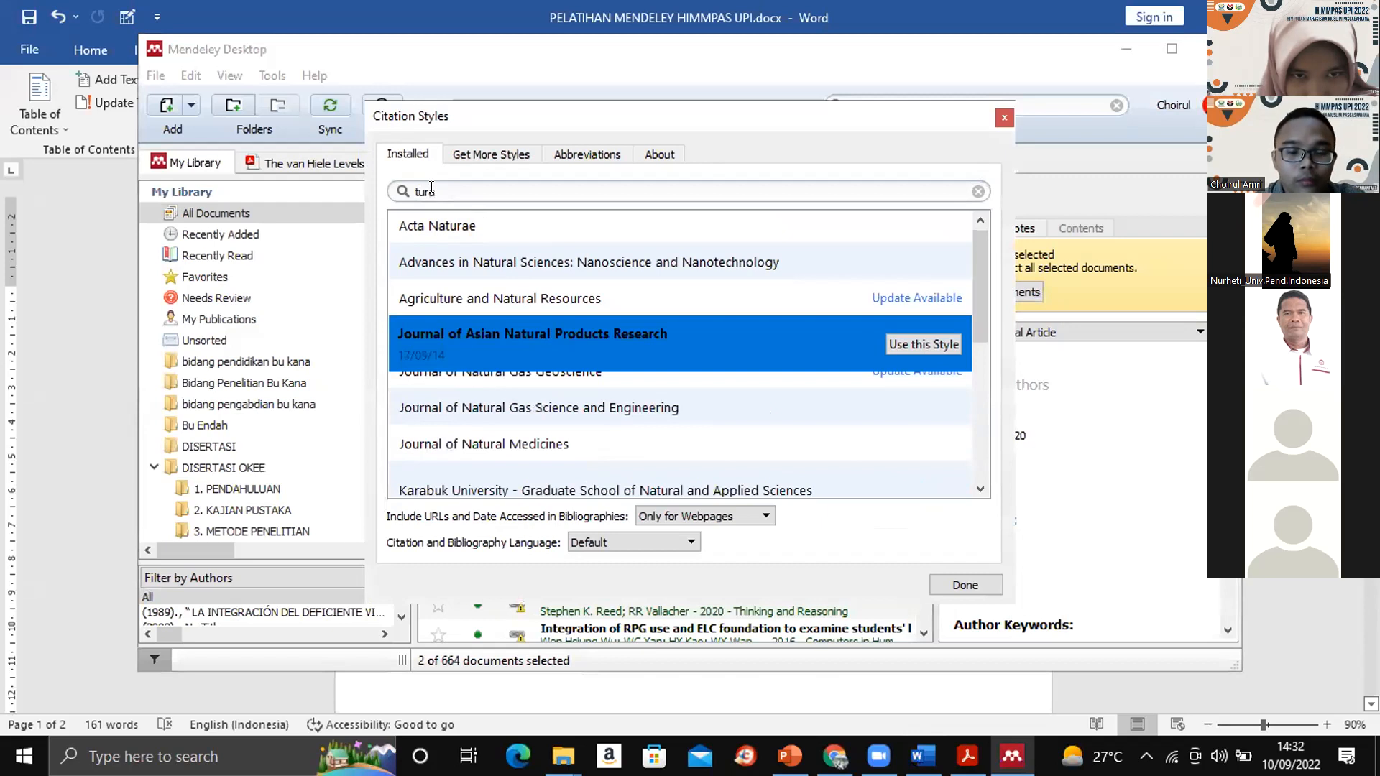
pyautogui.write('b')
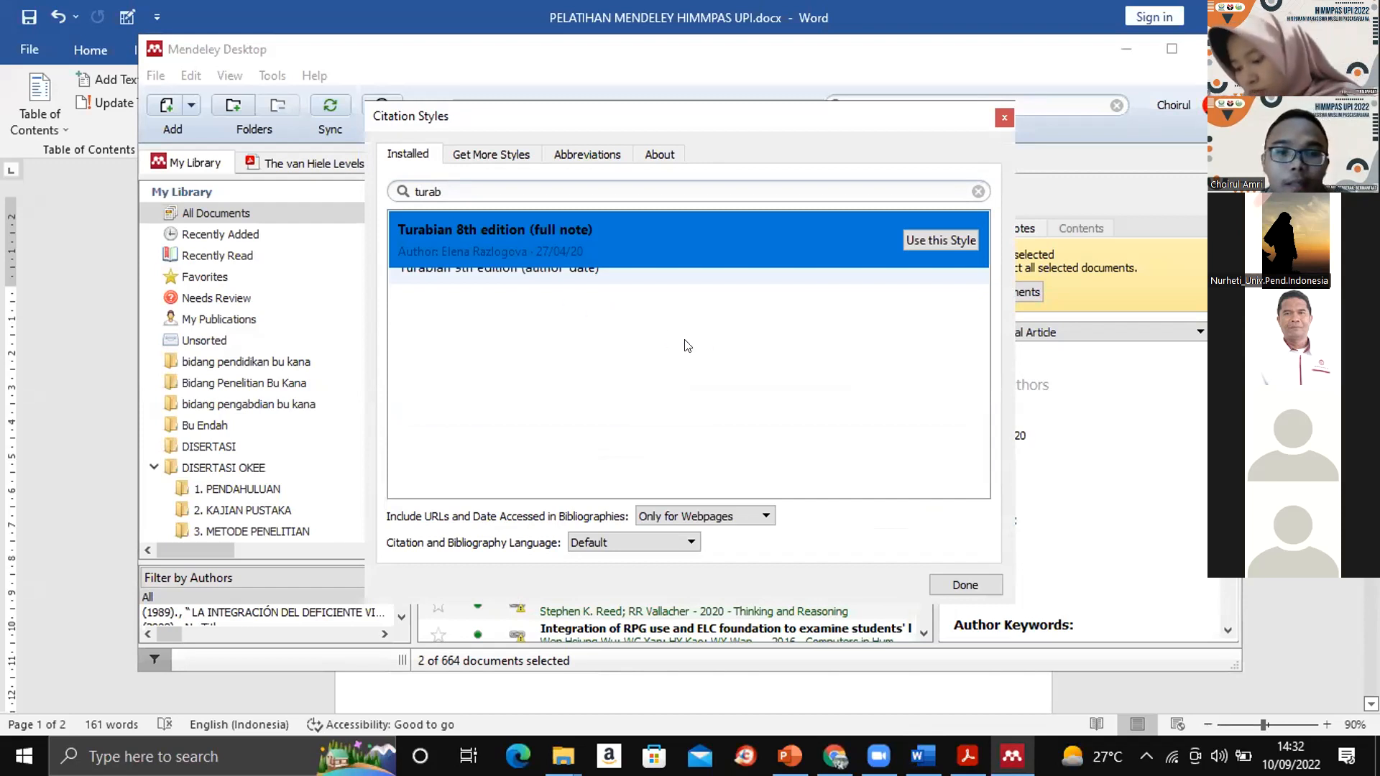
pyautogui.click(921, 242)
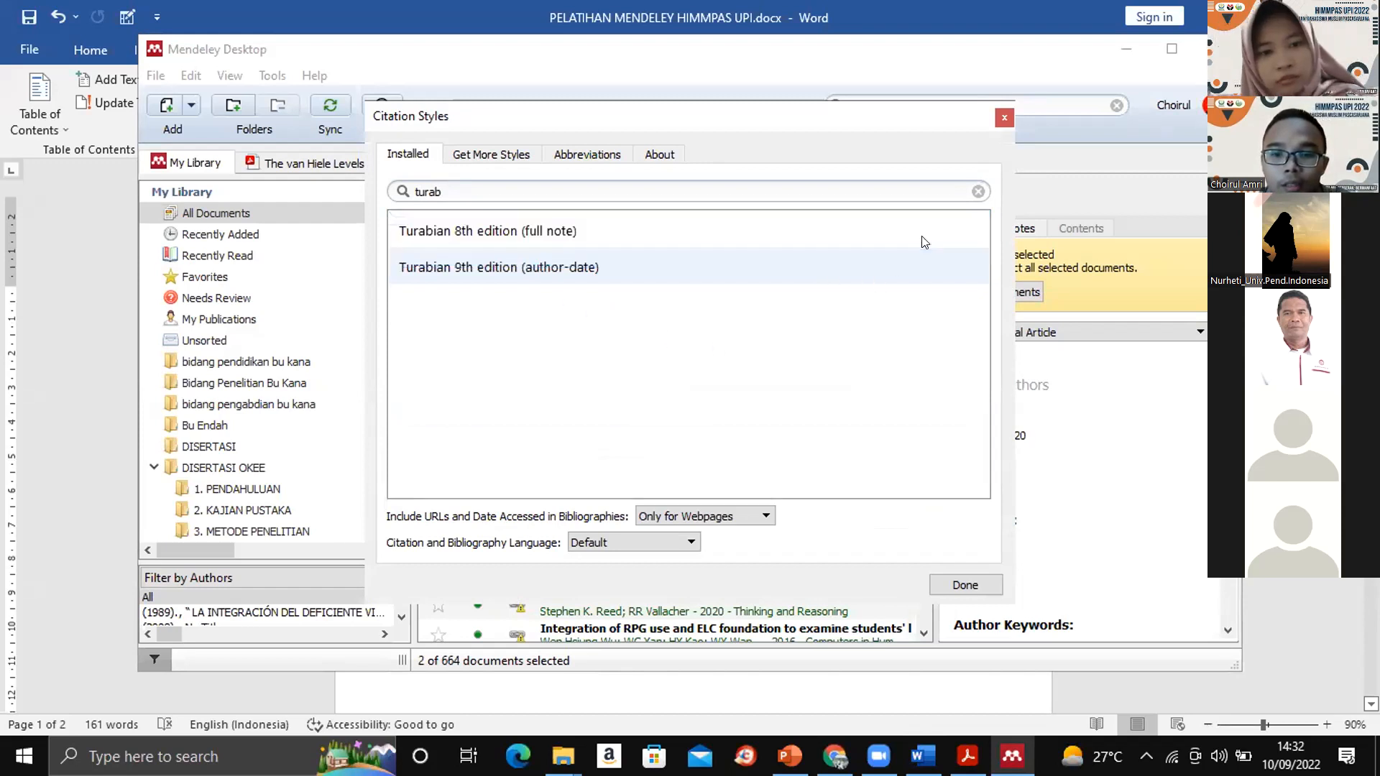
pyautogui.click(710, 236)
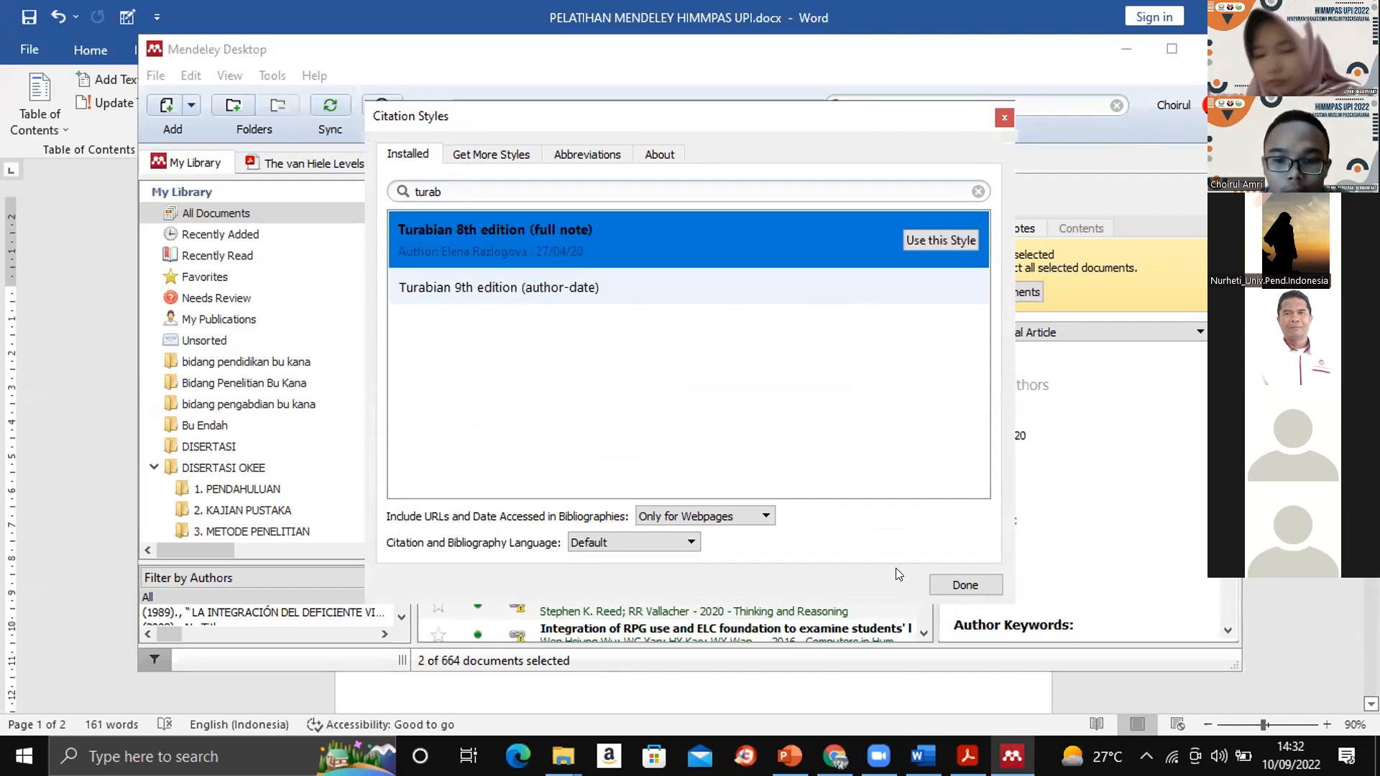
pyautogui.click(963, 586)
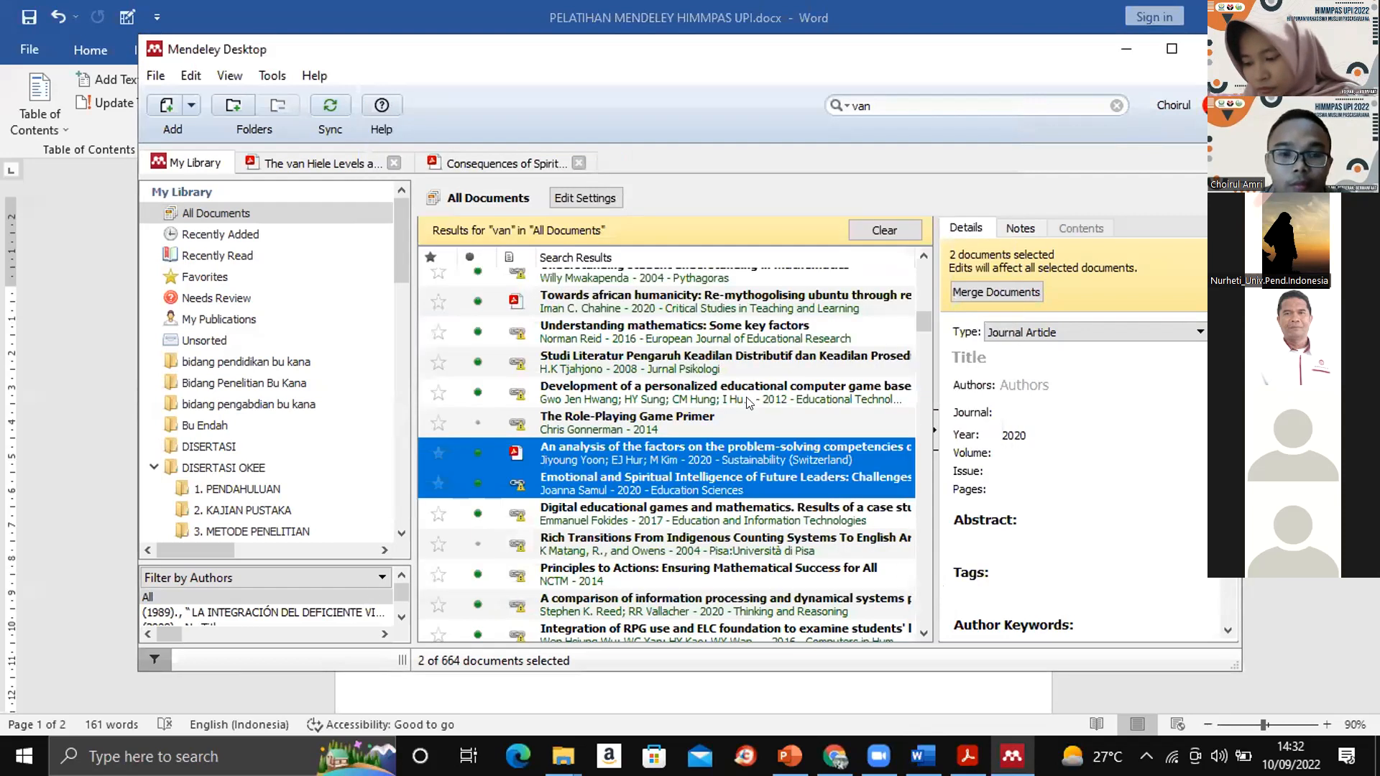
pyautogui.click(1117, 46)
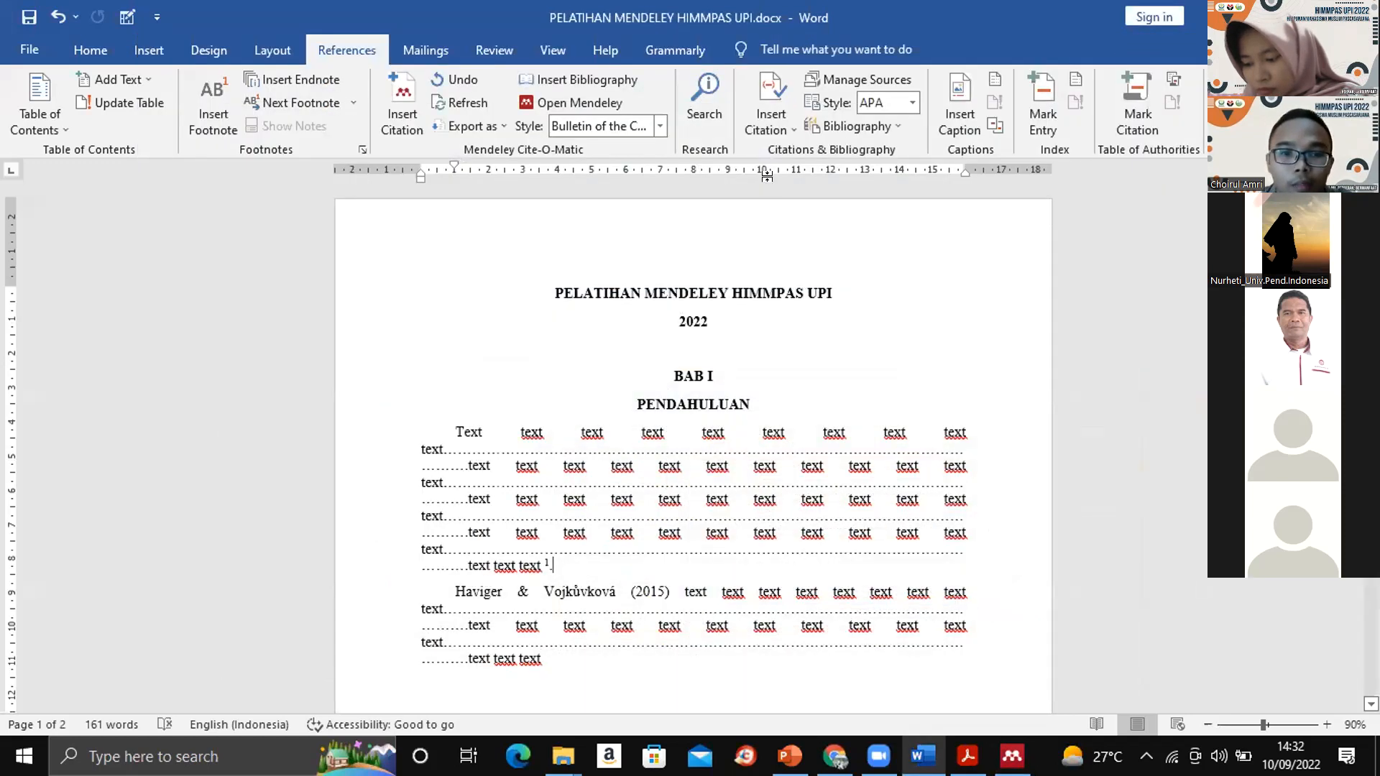
# - Switch the document's Mendeley citation style to Turabian 8th edition (full note) and check the citations and footnotes
pyautogui.click(658, 126)
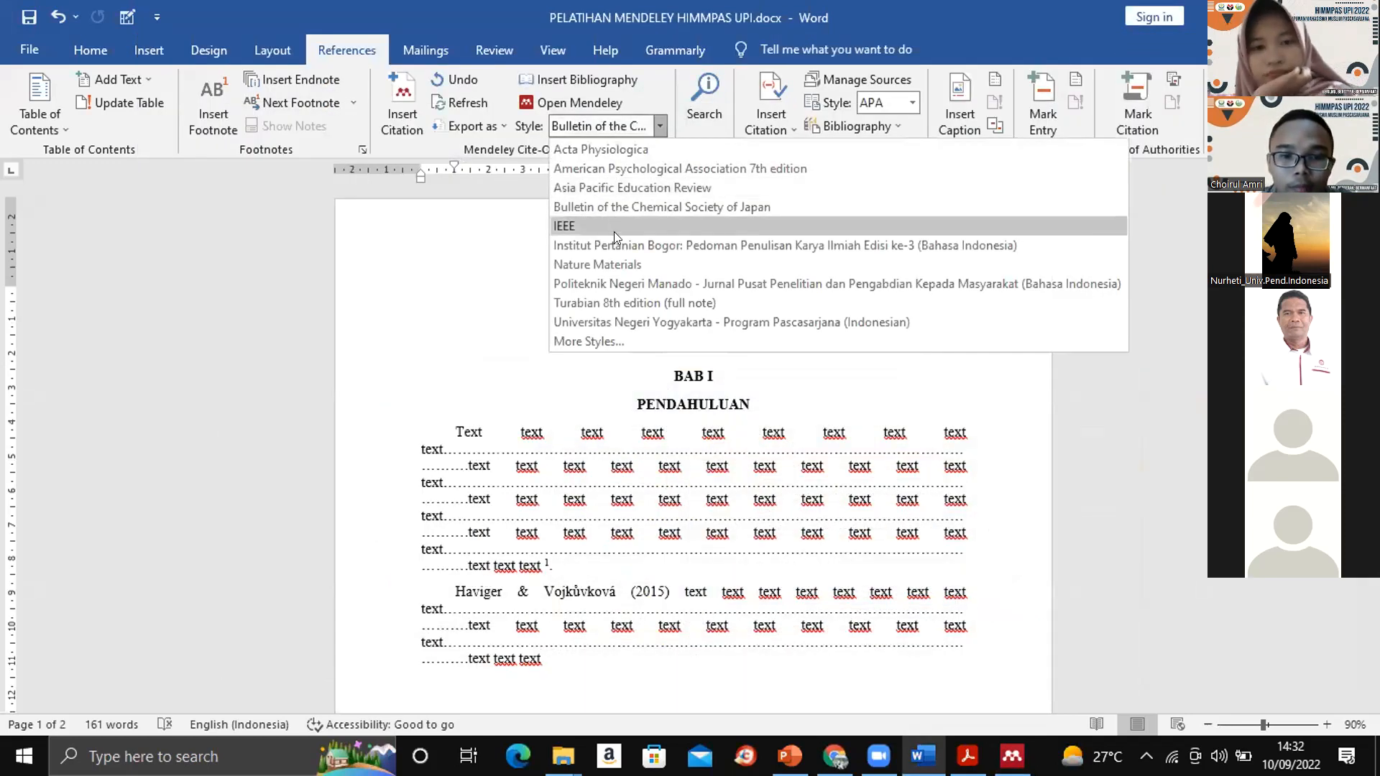
pyautogui.click(601, 296)
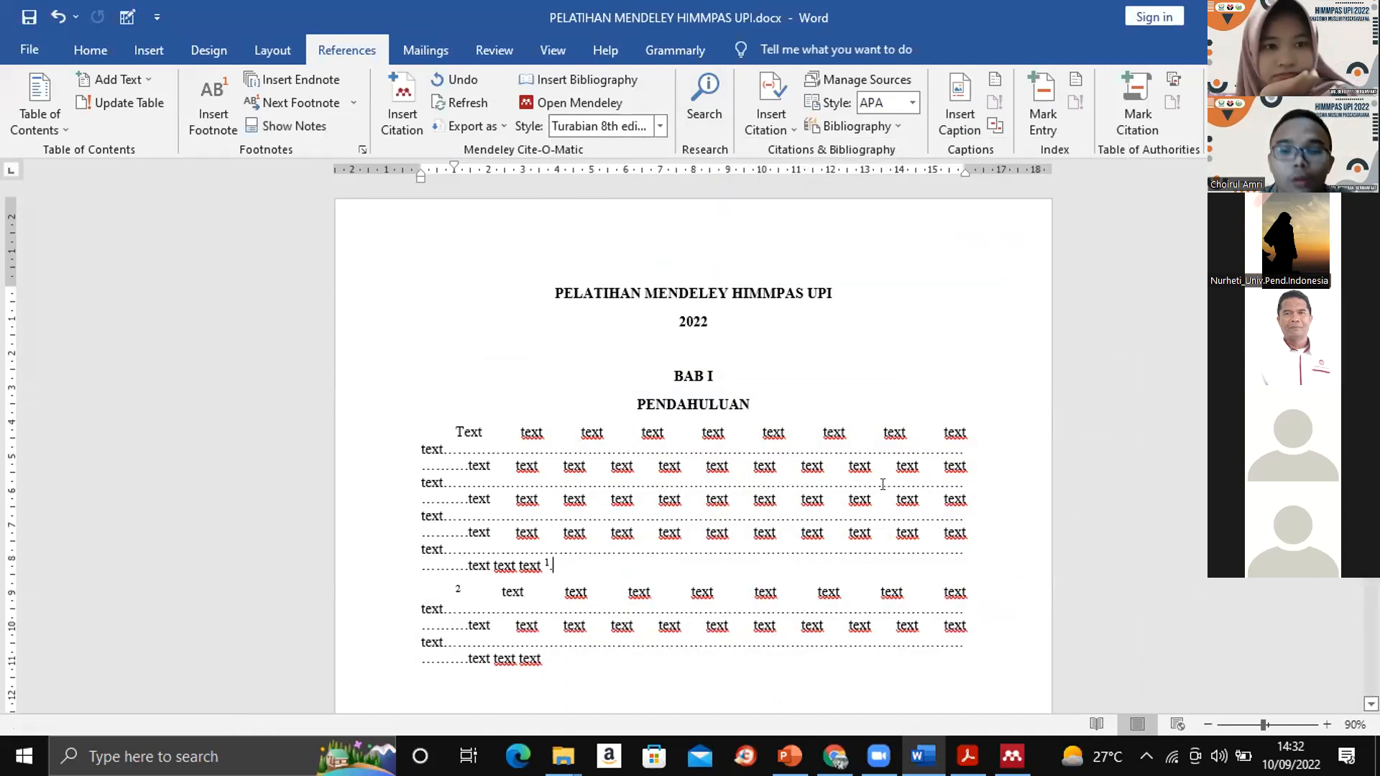
pyautogui.scroll(-4, 693, 449)
pyautogui.scroll(-9, 692, 446)
pyautogui.scroll(13, 693, 446)
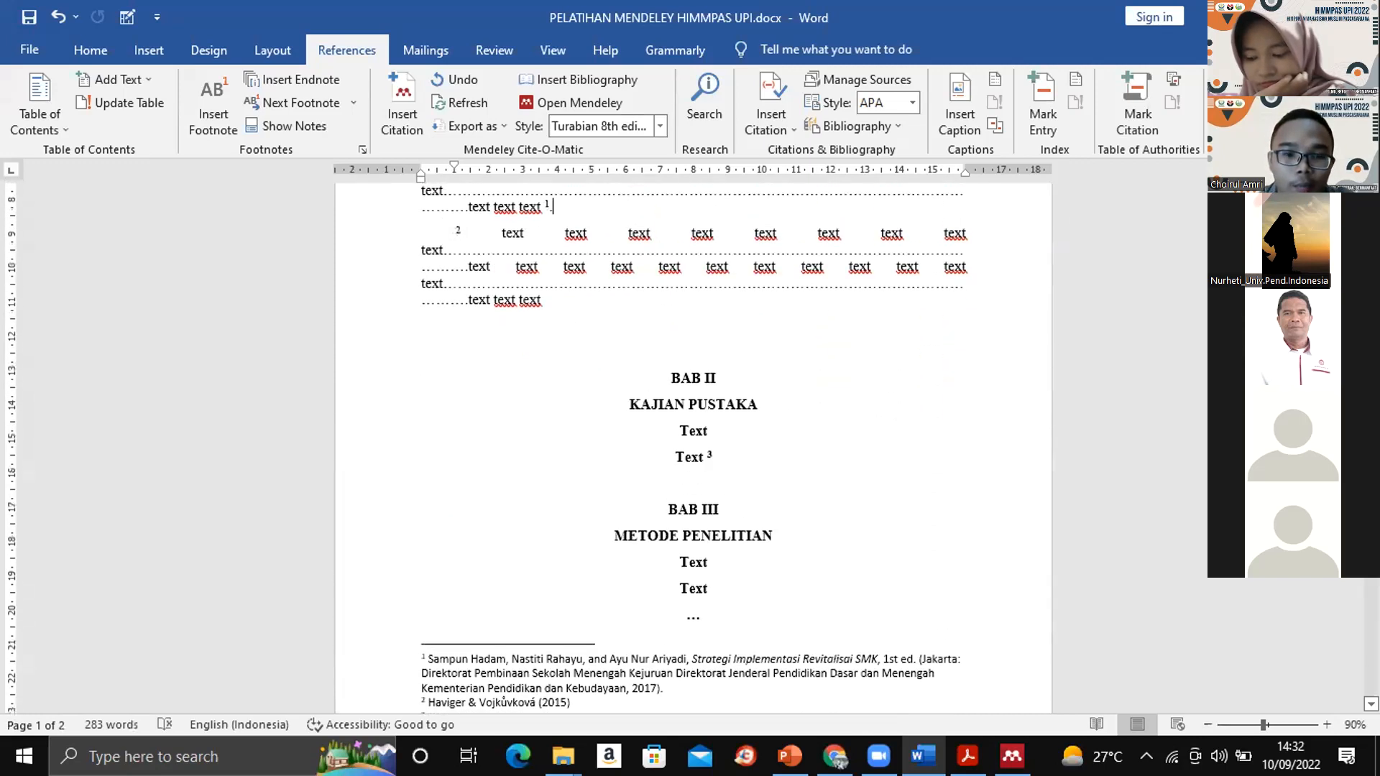
pyautogui.scroll(-4, 693, 446)
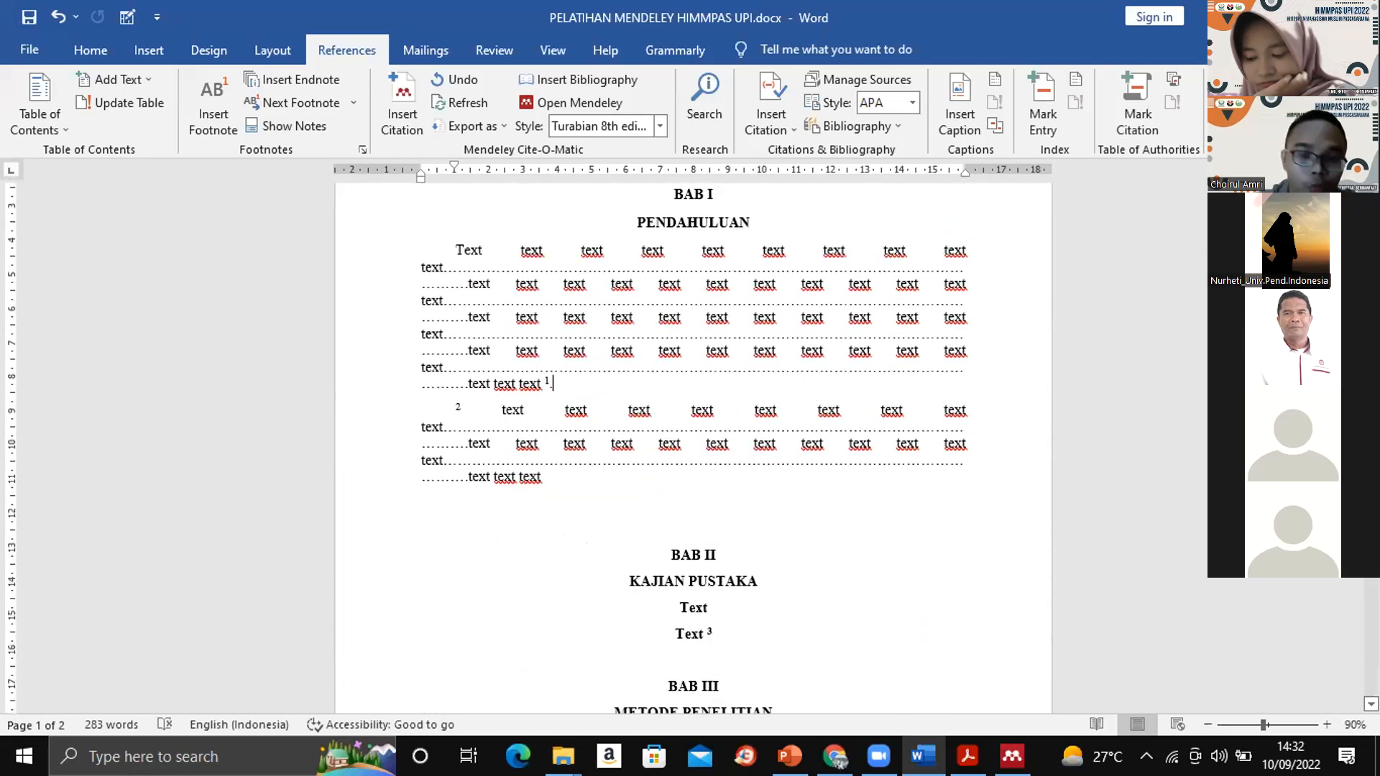
pyautogui.click(555, 386)
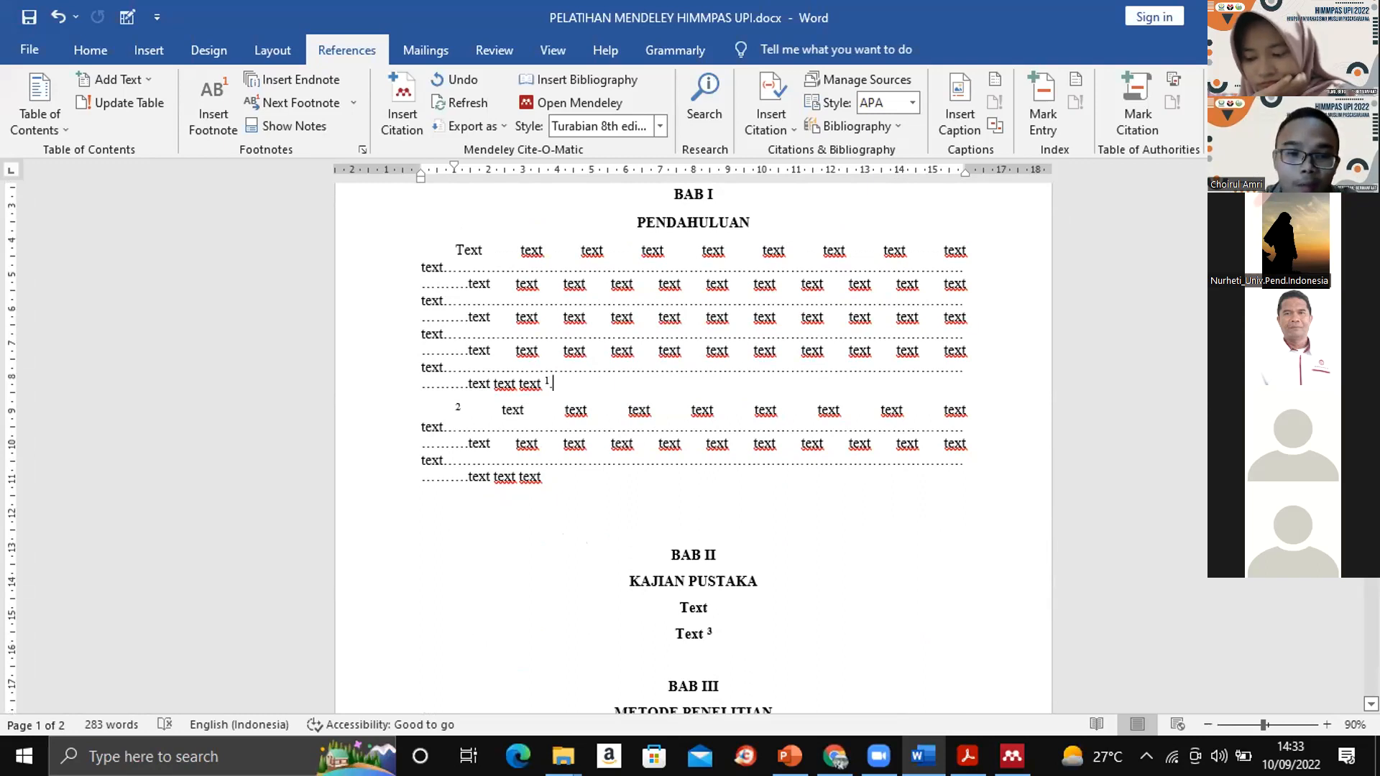
pyautogui.scroll(-3, 692, 445)
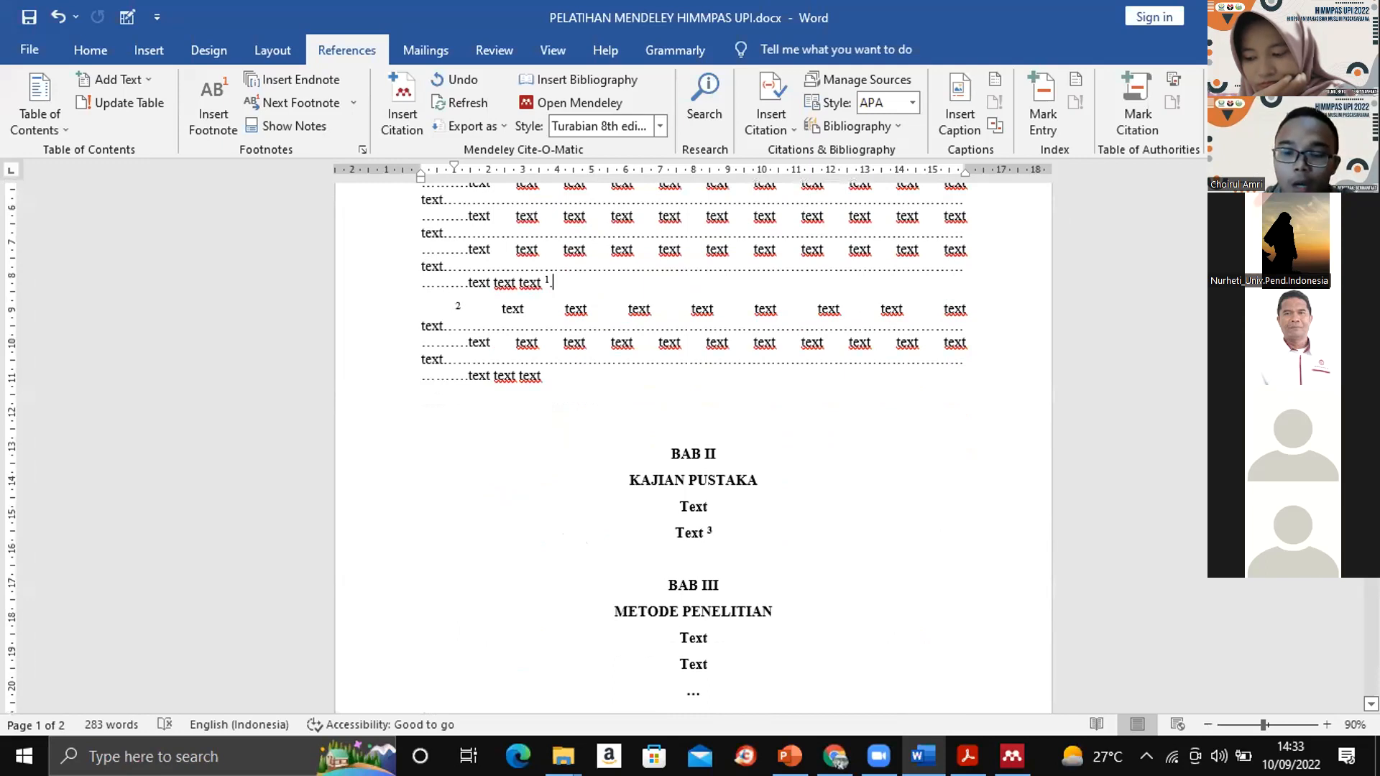
# - Examine how the footnotes and DAFTAR PUSTAKA entries are formatted in the Turabian 8th edition (full note) style
pyautogui.scroll(-9, 692, 446)
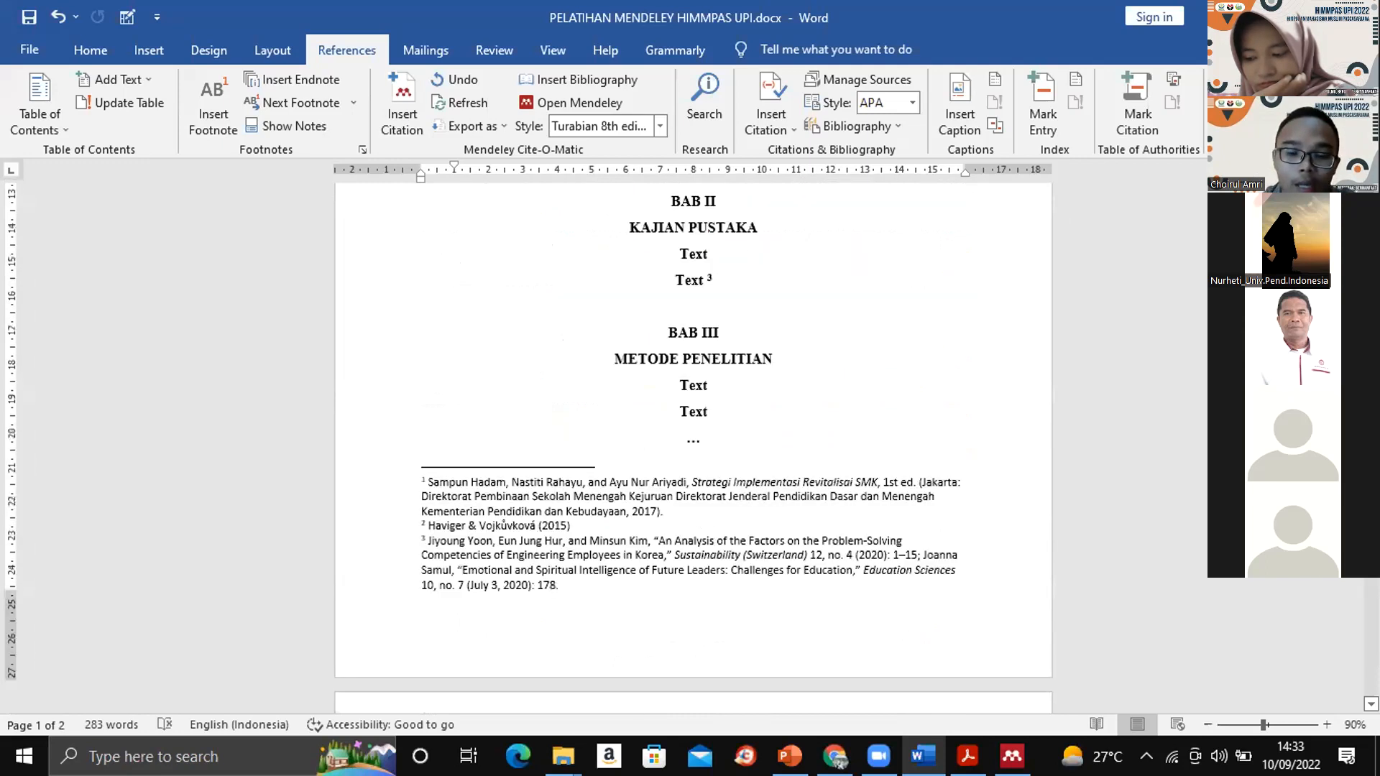
pyautogui.click(533, 533)
pyautogui.click(499, 471)
pyautogui.click(559, 529)
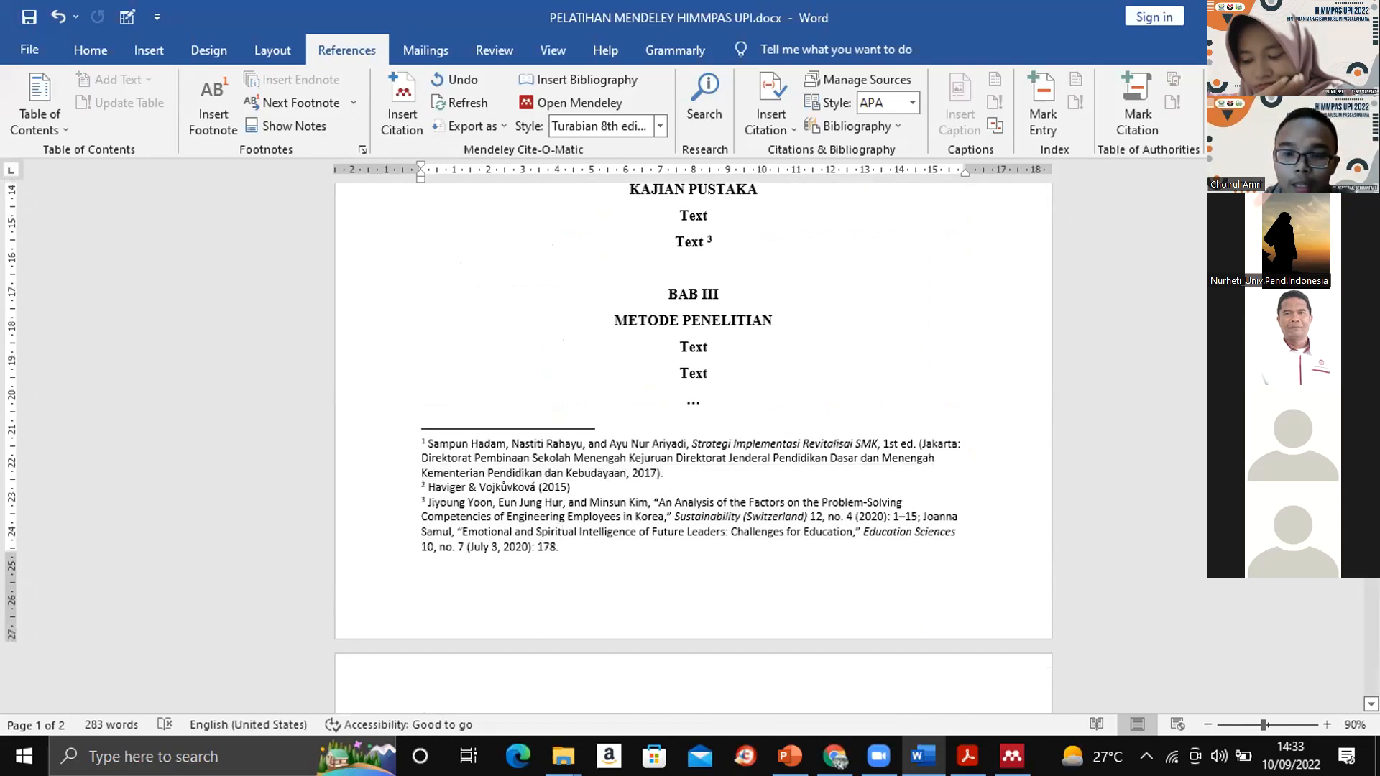
pyautogui.scroll(-18, 801, 532)
pyautogui.scroll(4, 801, 532)
pyautogui.moveTo(802, 532); pyautogui.dragTo(375, 254)
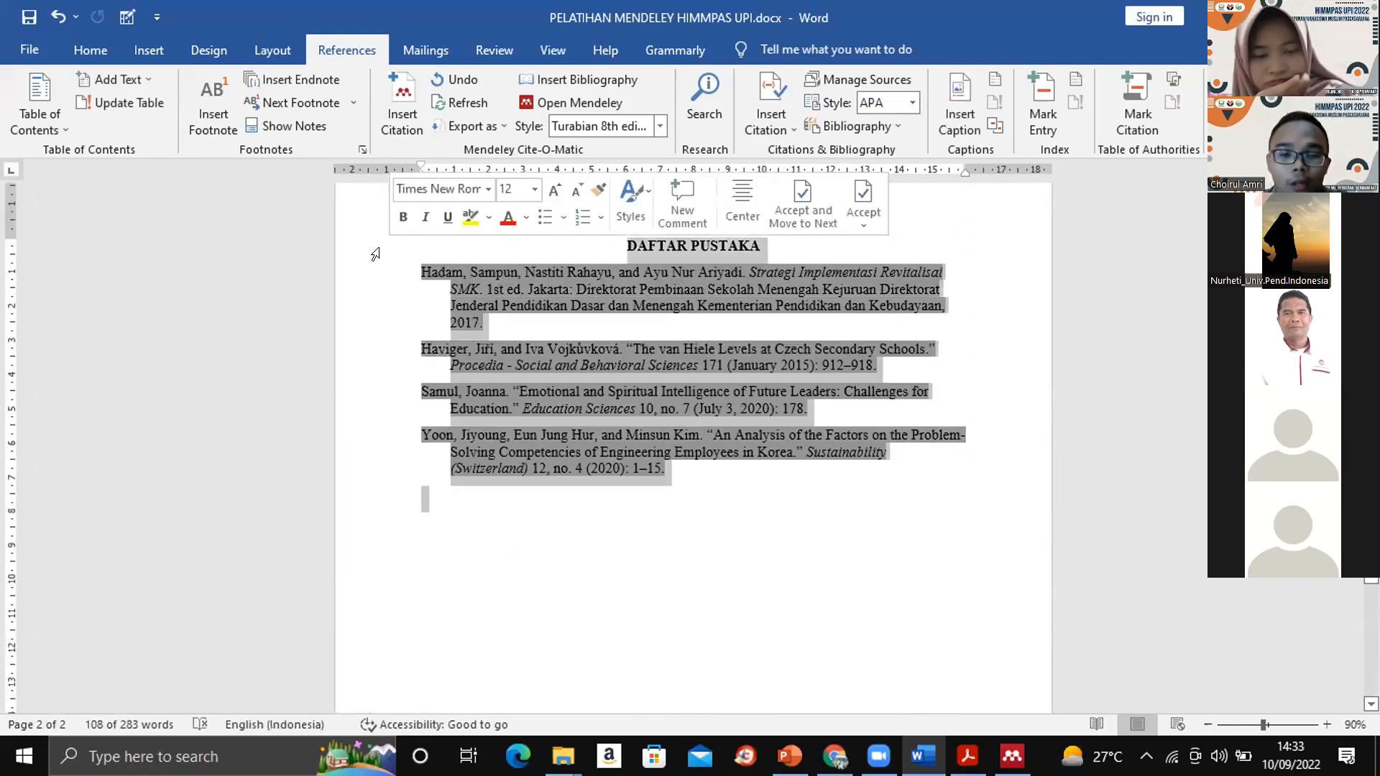
pyautogui.click(891, 451)
pyautogui.moveTo(1371, 503); pyautogui.dragTo(1371, 316)
pyautogui.scroll(-6, 847, 427)
pyautogui.scroll(1, 848, 426)
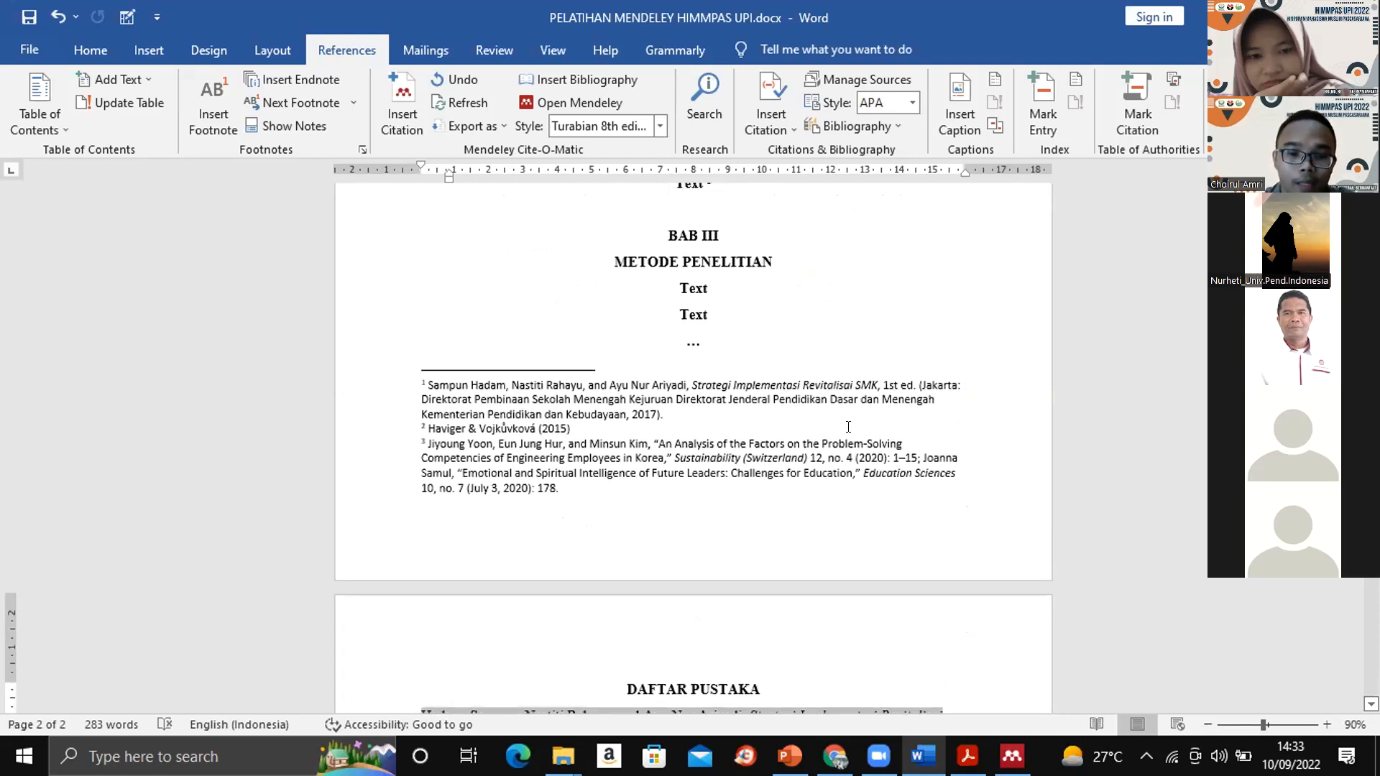
pyautogui.click(642, 427)
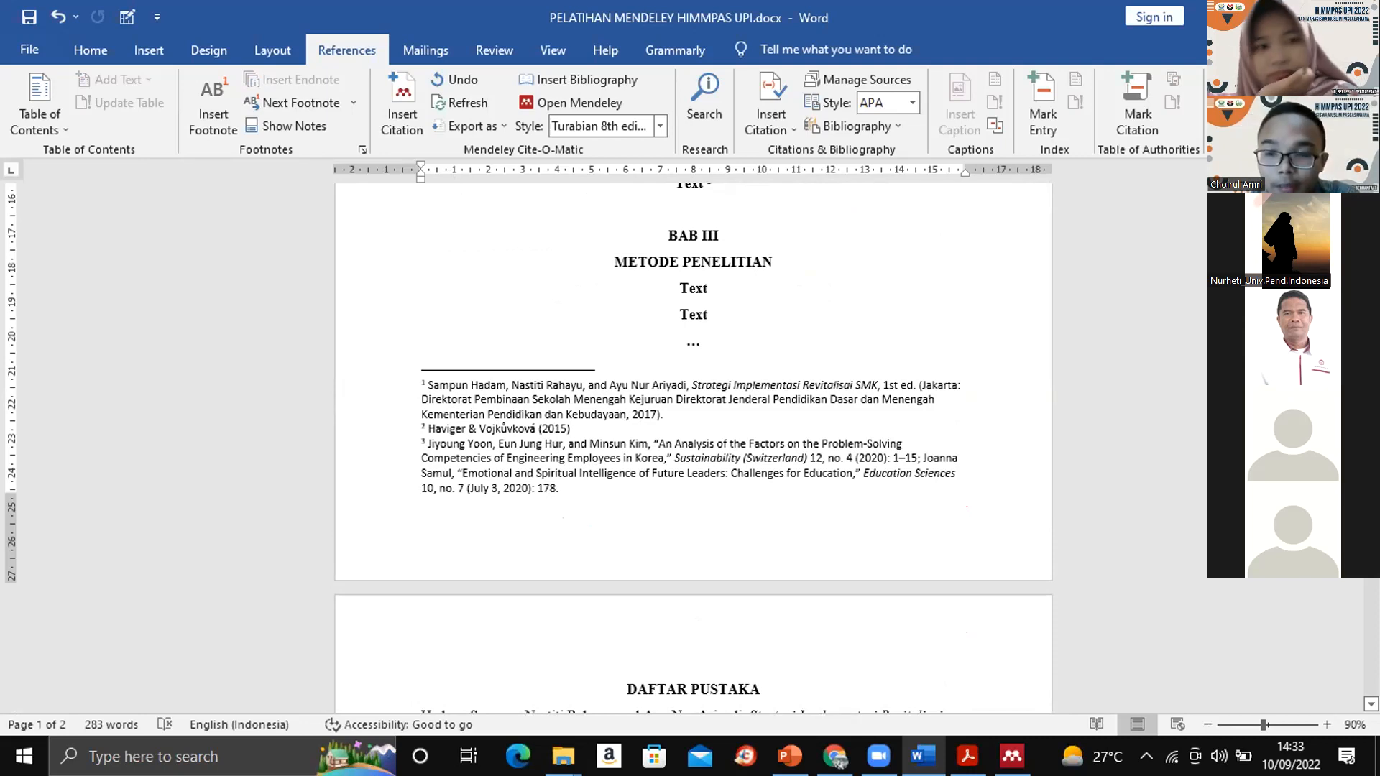
pyautogui.scroll(9, 693, 446)
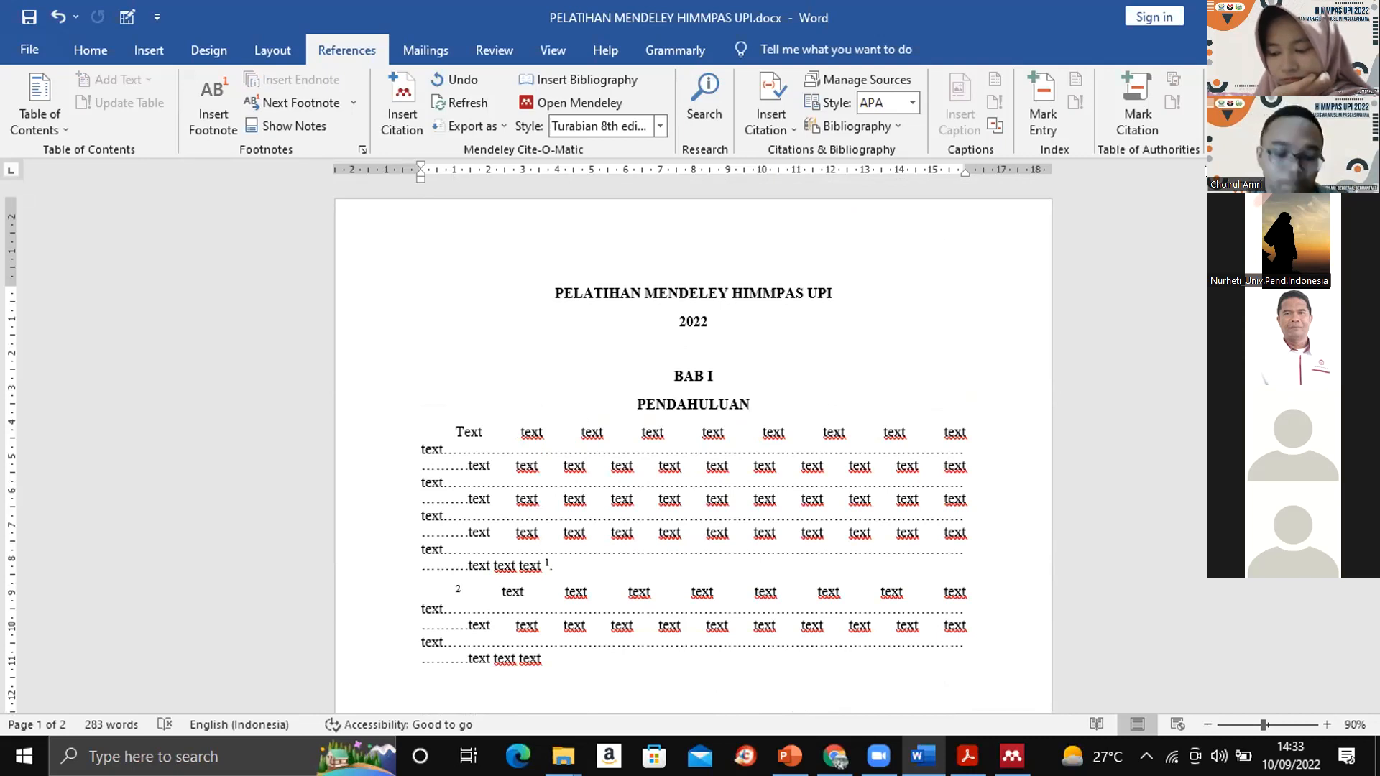
# - Save PELATIHAN MENDELEY HIMMPAS UPI.docx and close the document
pyautogui.hotkey('ctrl', 's')
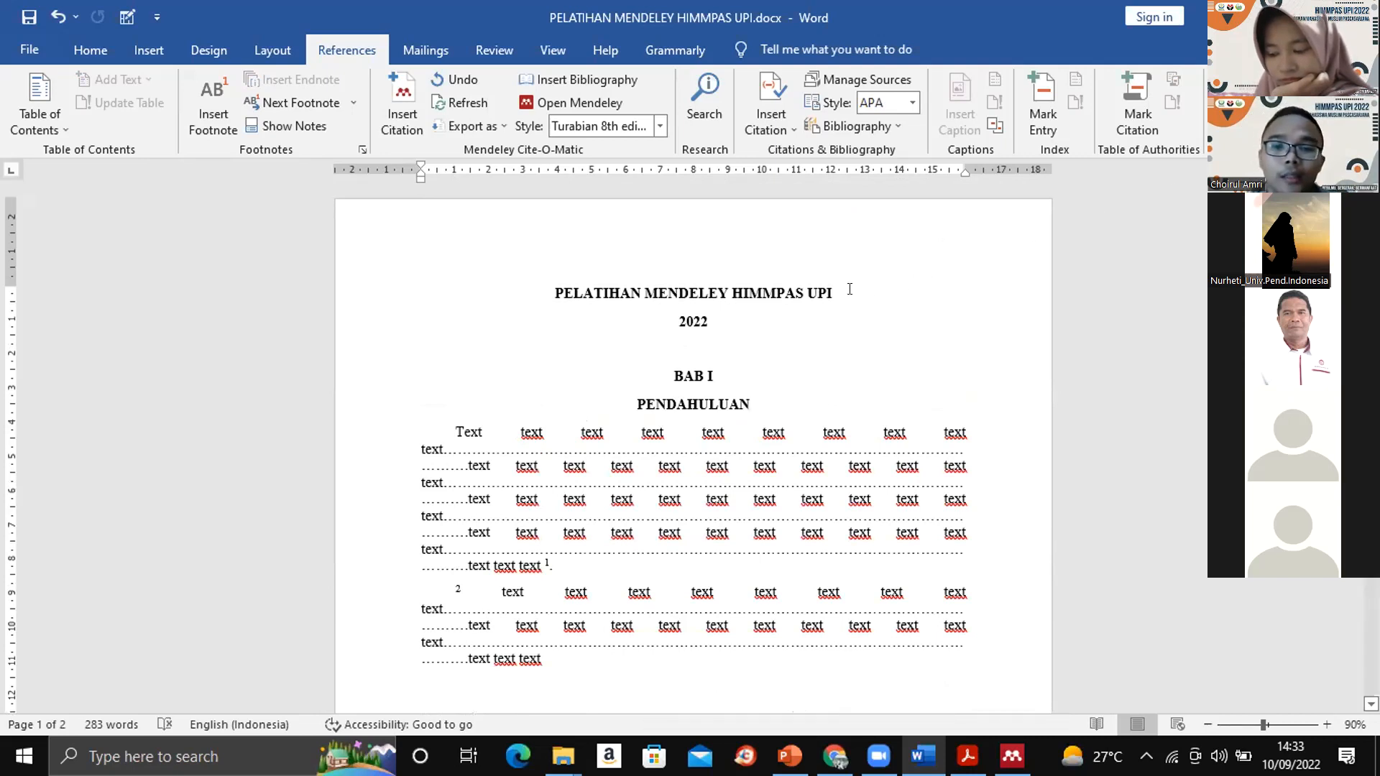
pyautogui.click(849, 289)
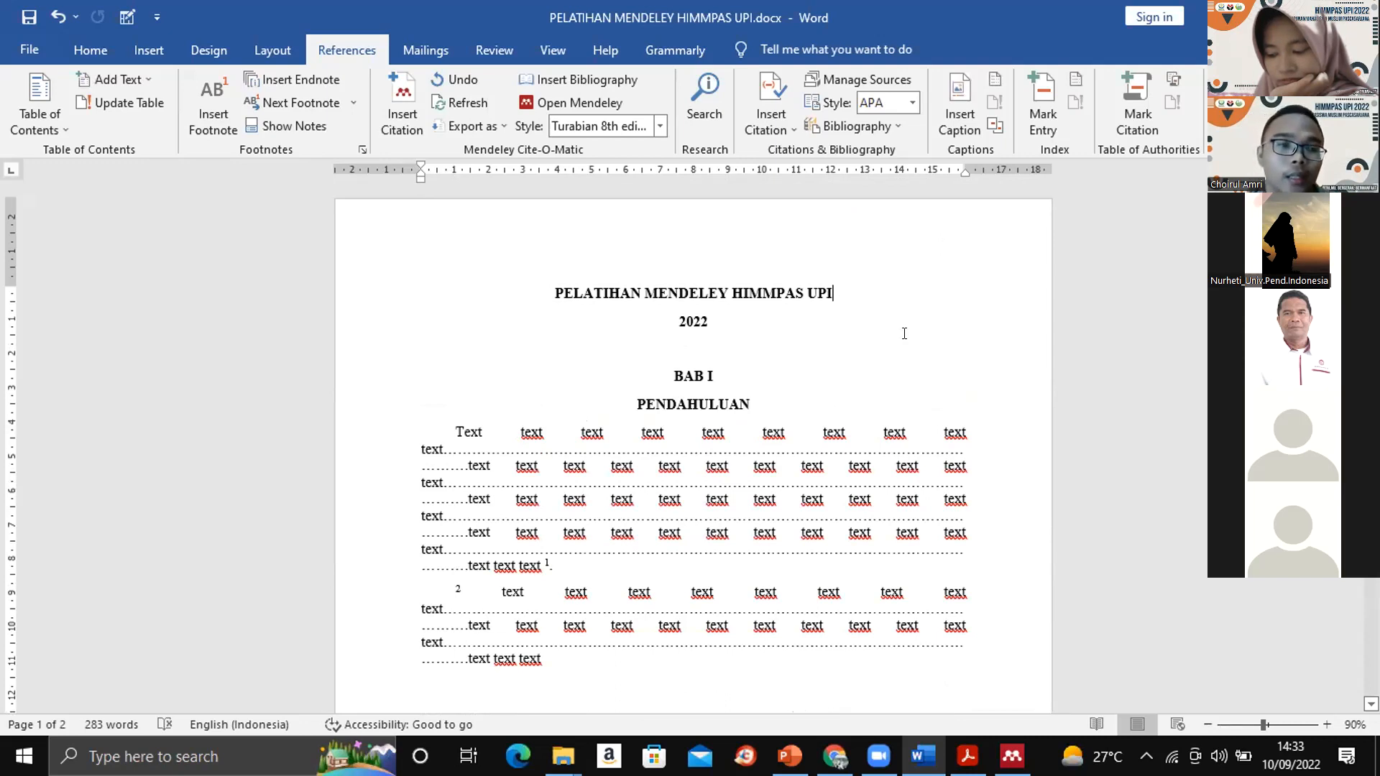
pyautogui.click(802, 404)
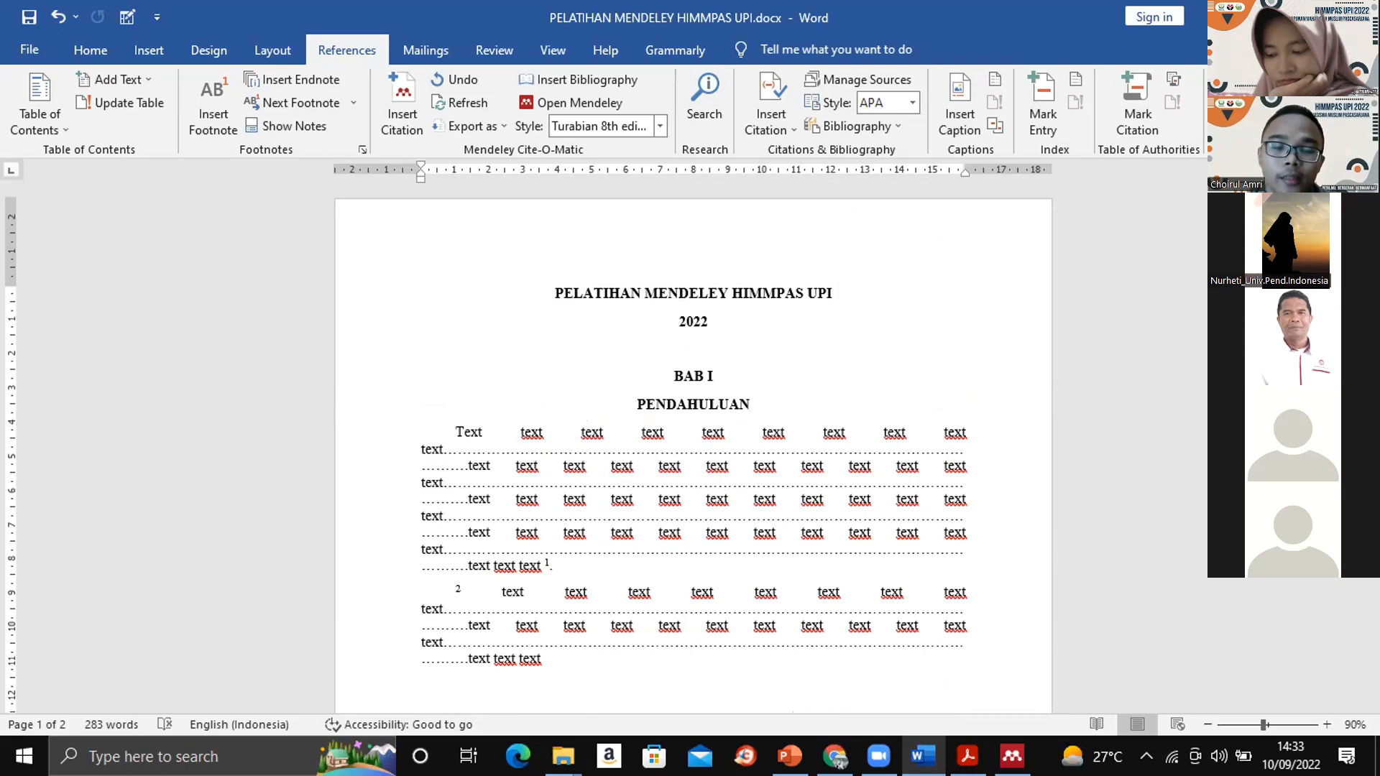
pyautogui.click(1359, 16)
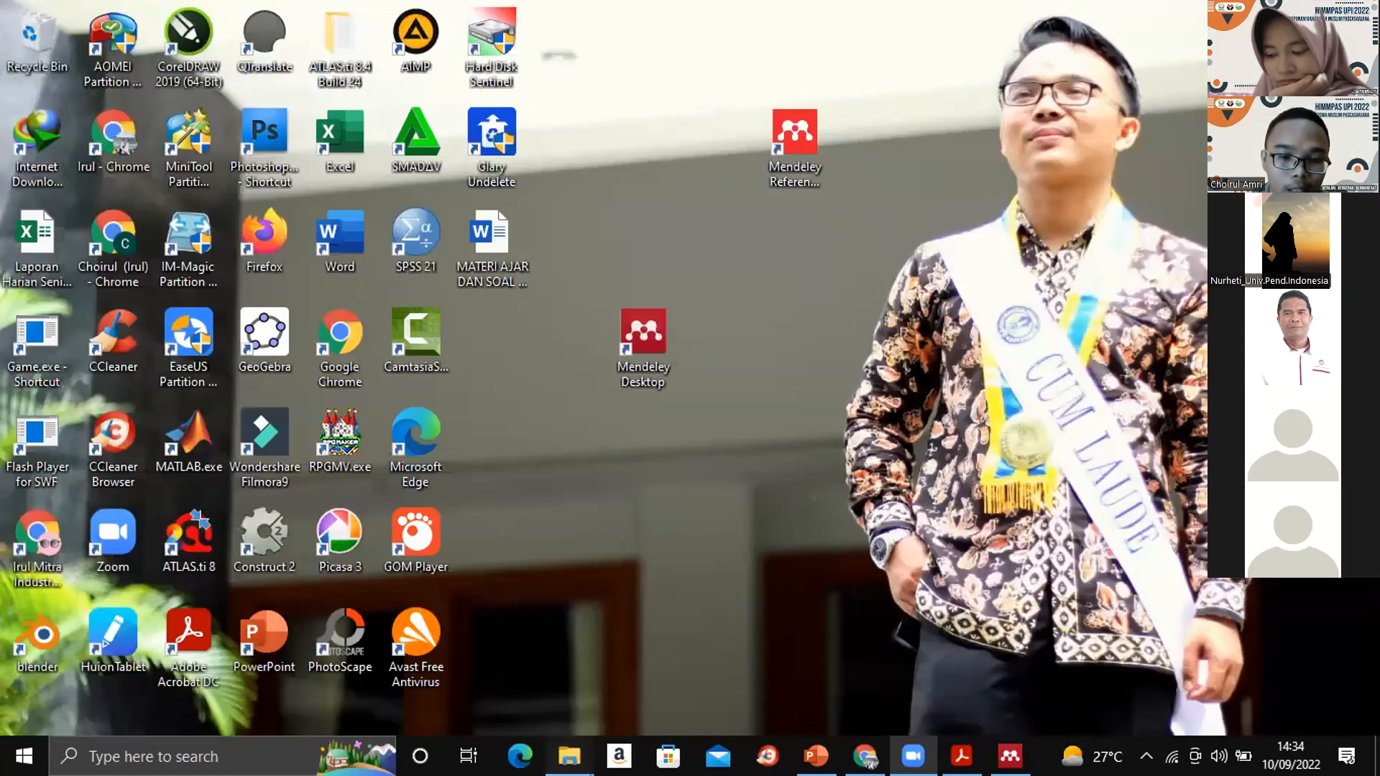
pyautogui.moveTo(569, 756)
pyautogui.click(642, 653)
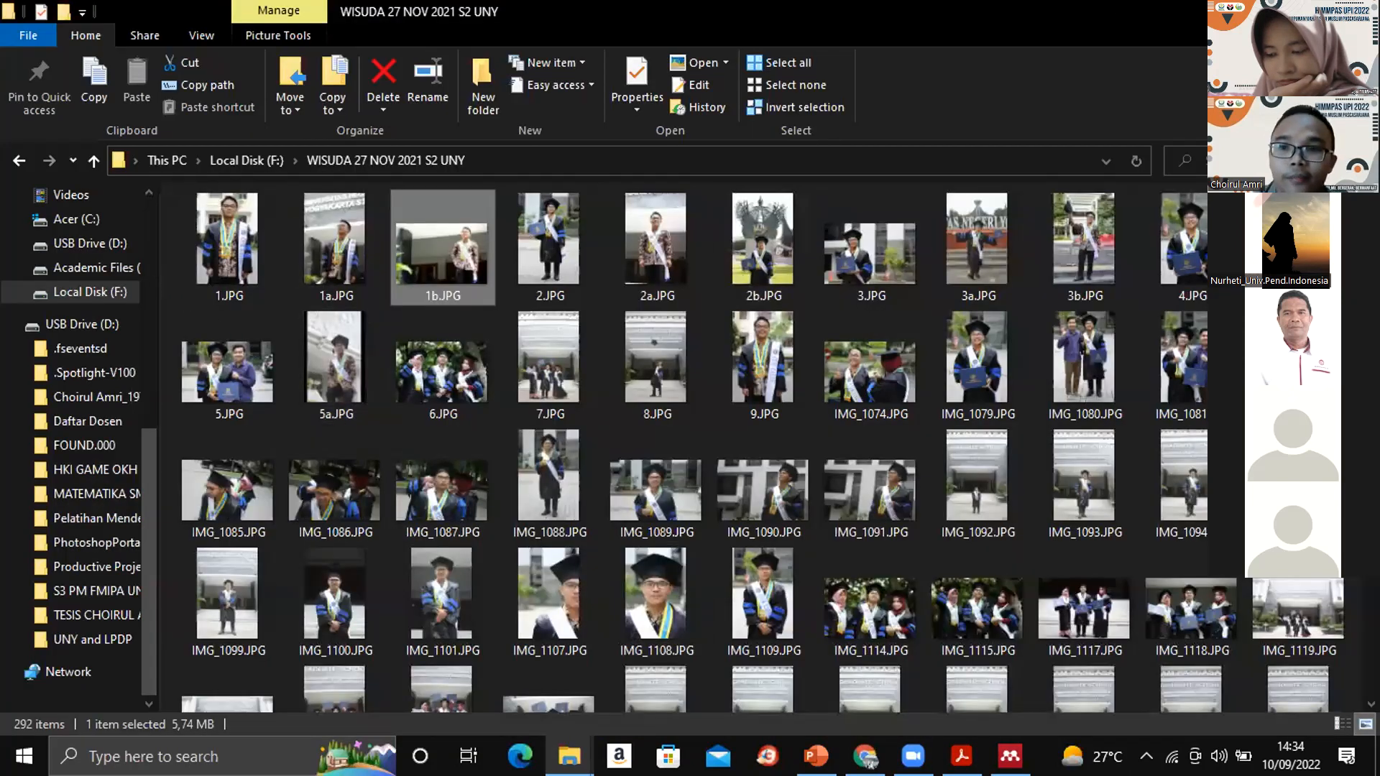
pyautogui.click(1359, 12)
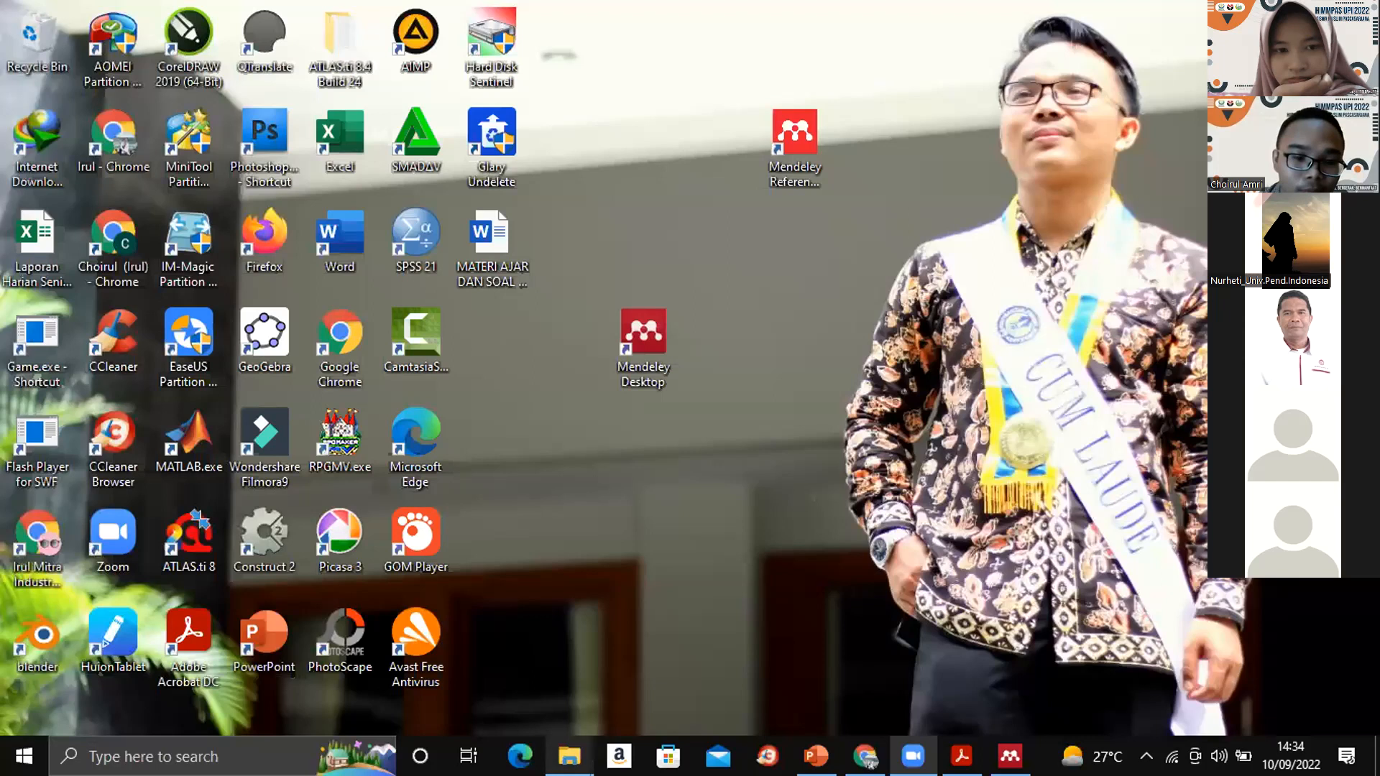
# - Open PELATIHAN MENDELEY HIMMPAS UPI - Copy.docx from the Downloads folder
pyautogui.moveTo(570, 755)
pyautogui.click(488, 648)
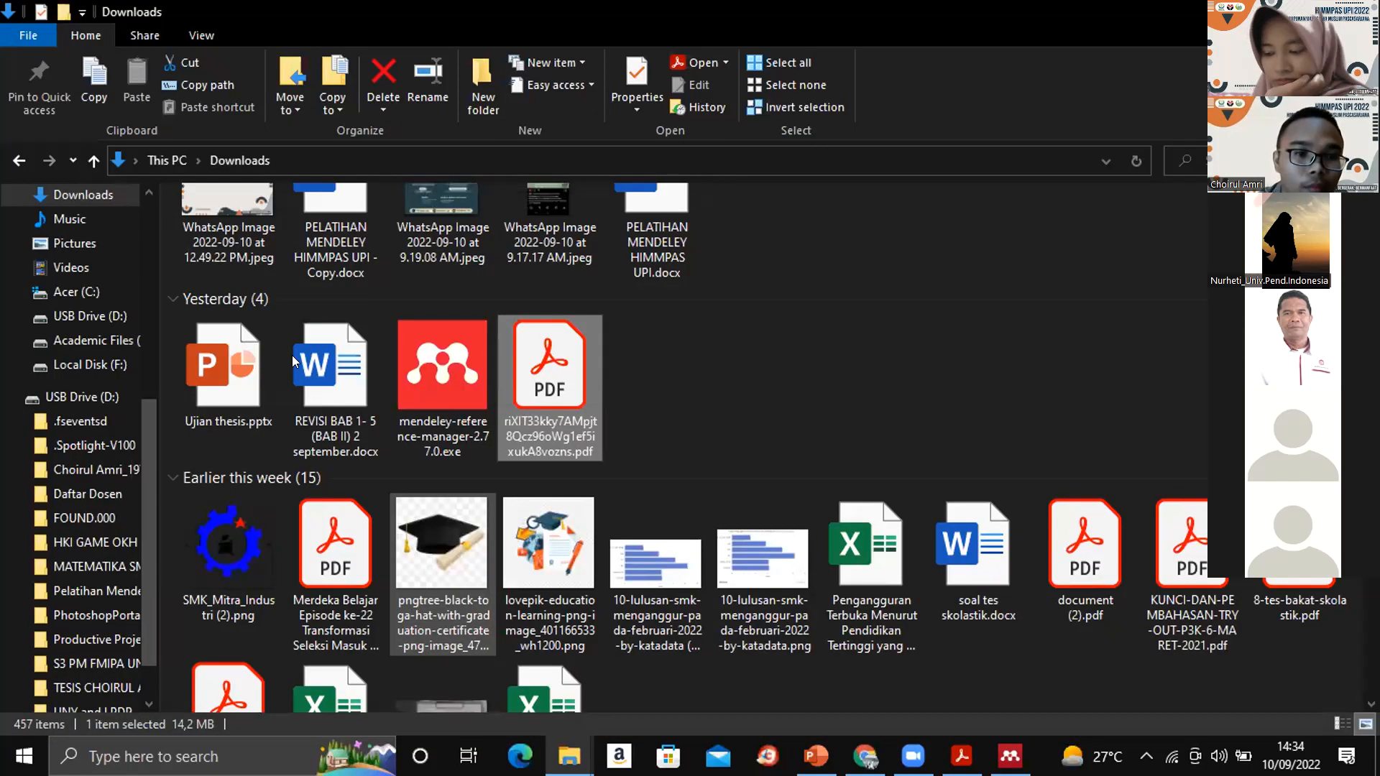
pyautogui.scroll(2, 654, 334)
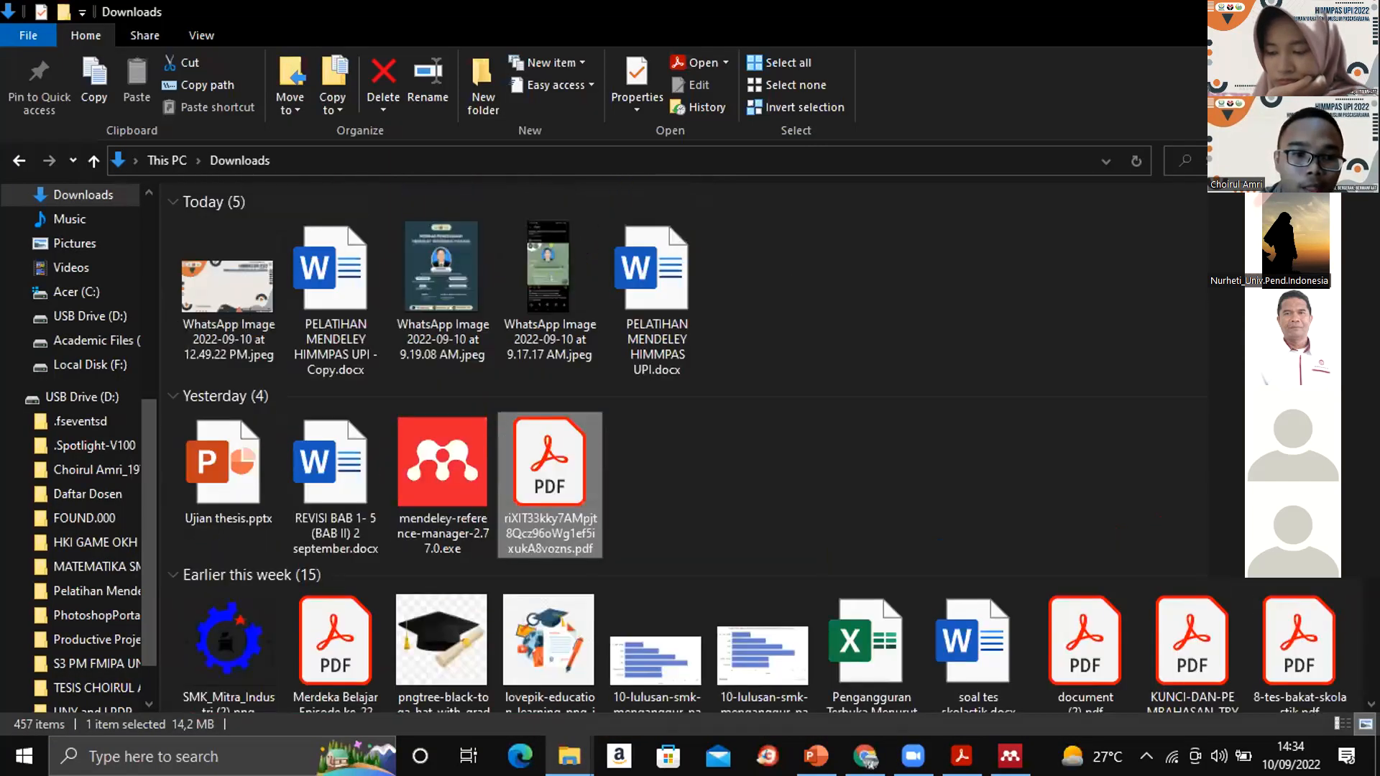
pyautogui.click(344, 289)
pyautogui.doubleClick(345, 289)
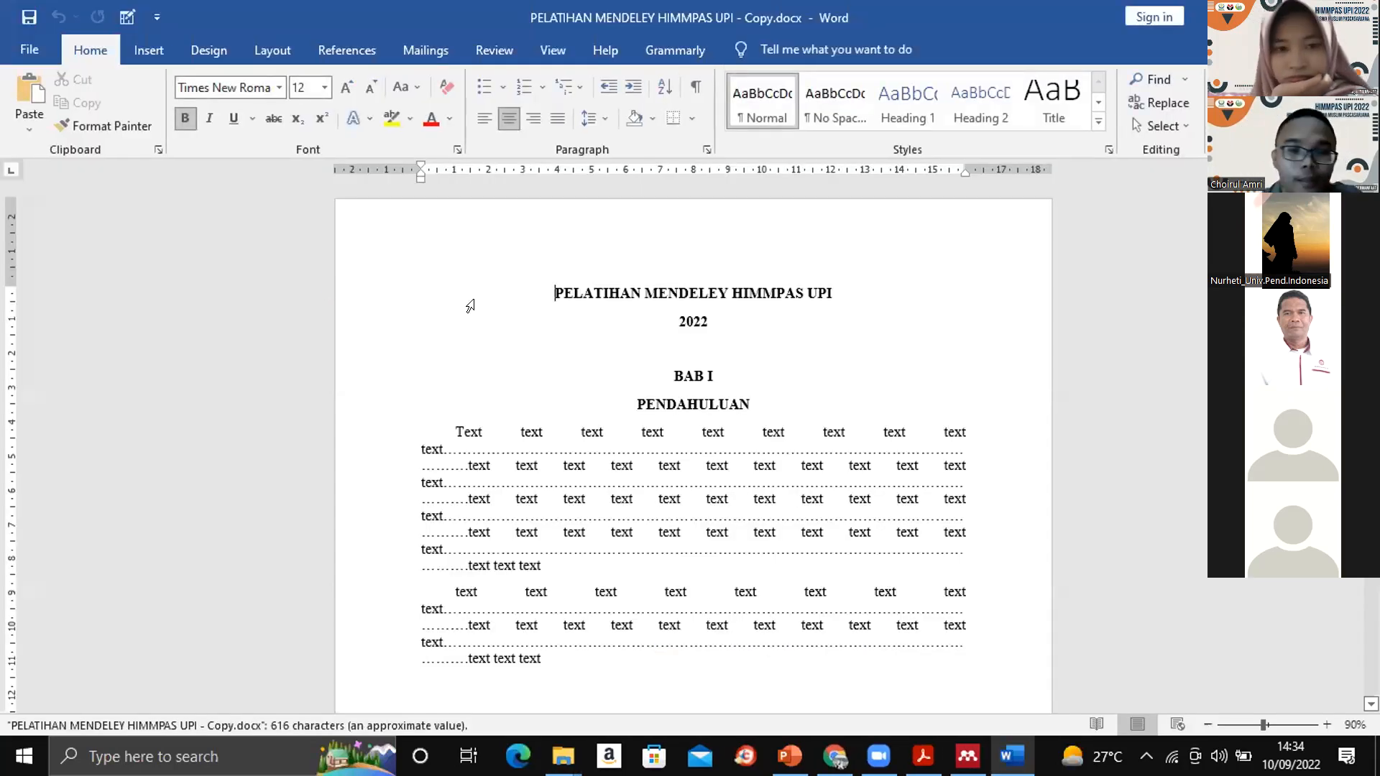
# - Place the insertion point at the end of the first PENDAHULUAN paragraph and display the Mendeley citation tools
pyautogui.click(771, 330)
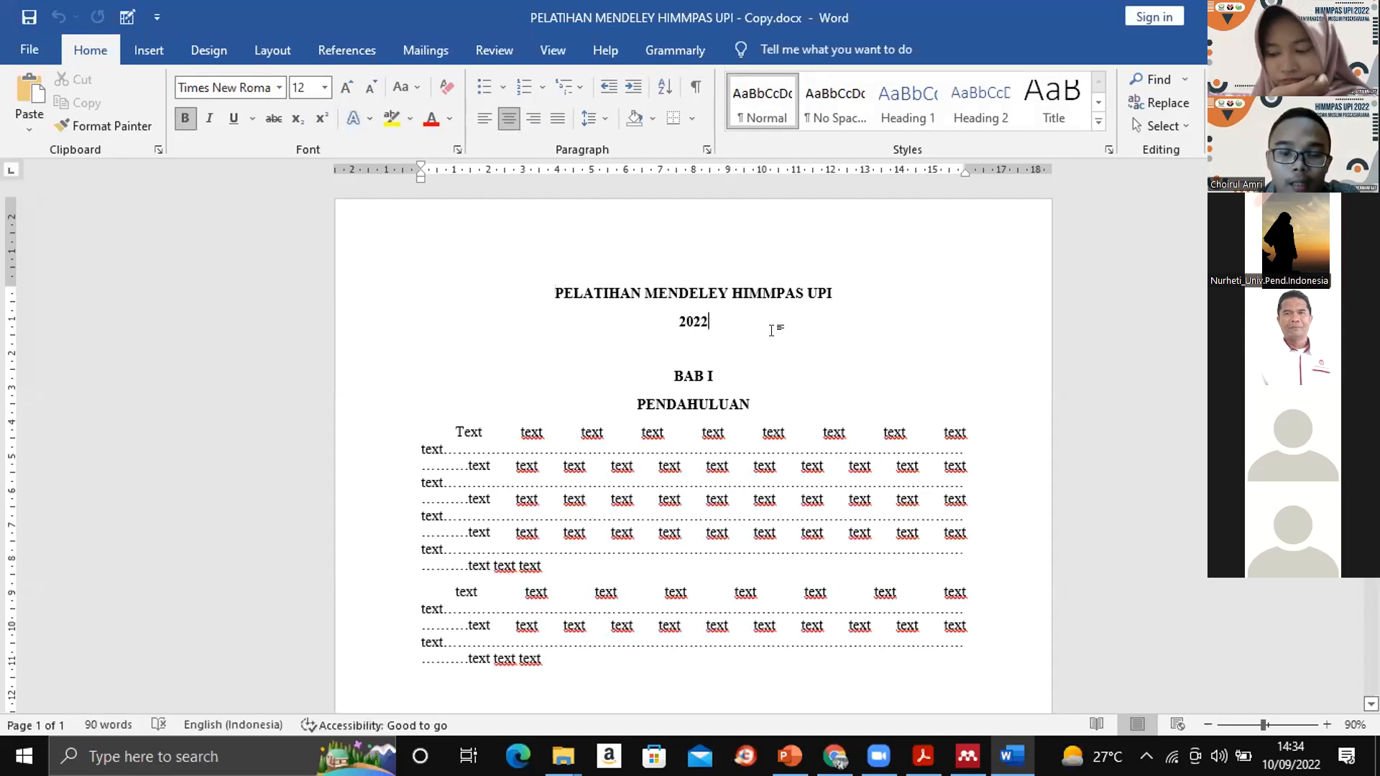
pyautogui.click(549, 572)
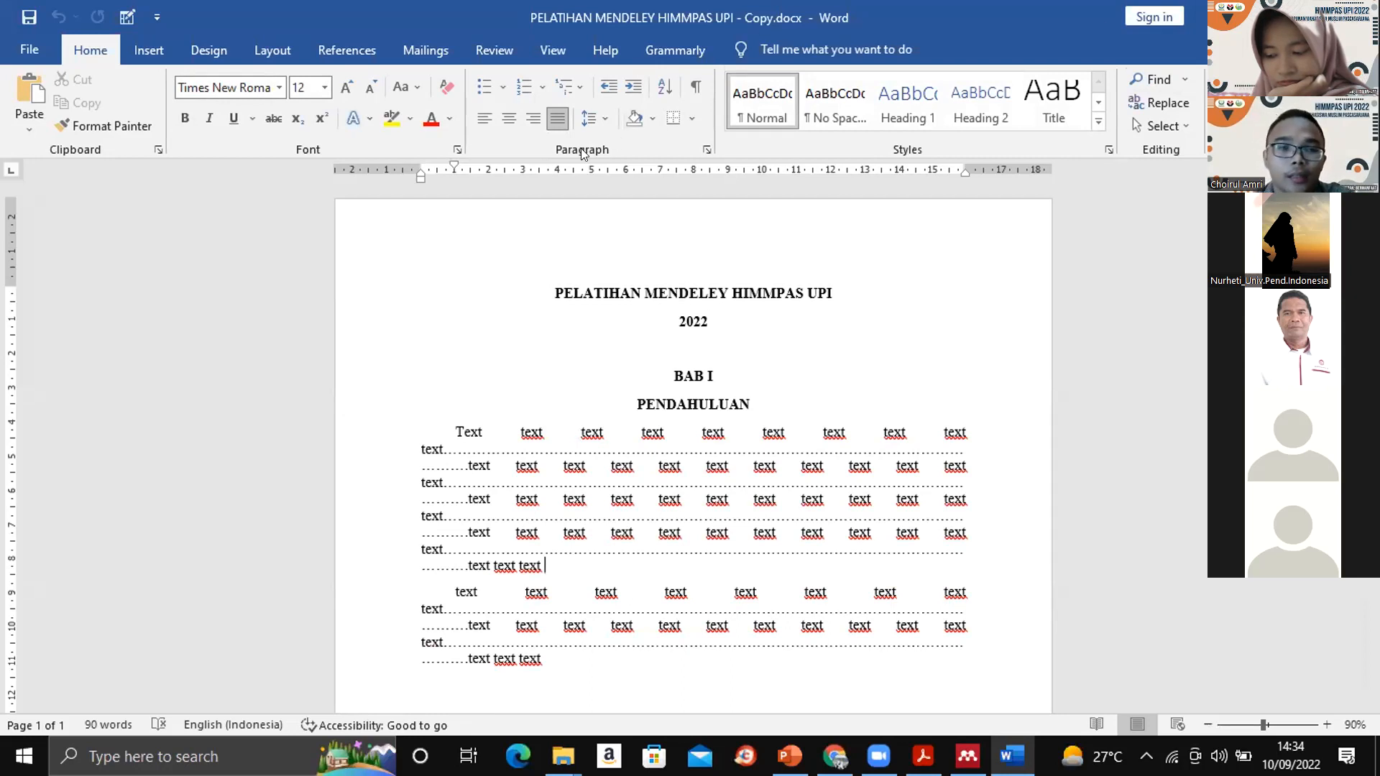
pyautogui.click(307, 42)
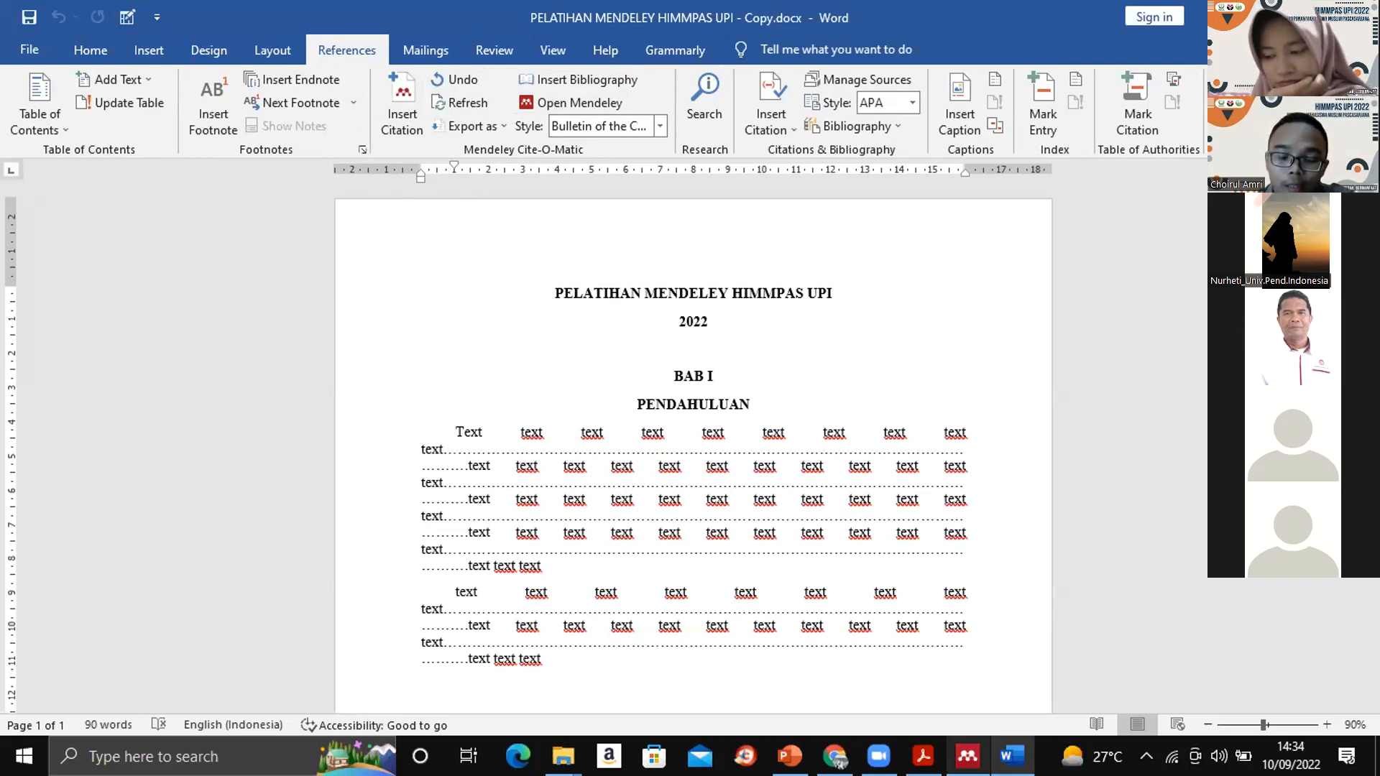
# - Close Mendeley Desktop, minimize the Word document and launch Mendeley Reference Manager from the desktop
pyautogui.click(967, 756)
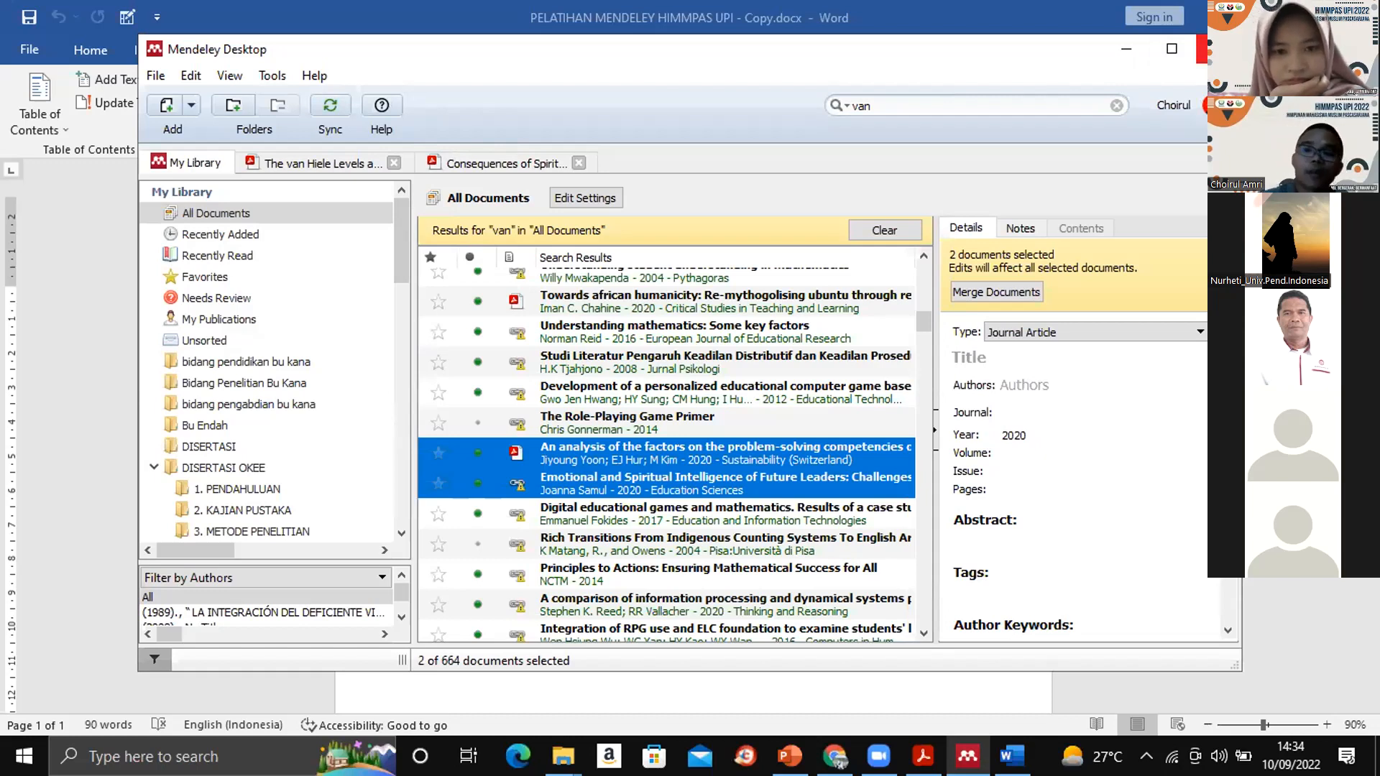
pyautogui.click(1200, 49)
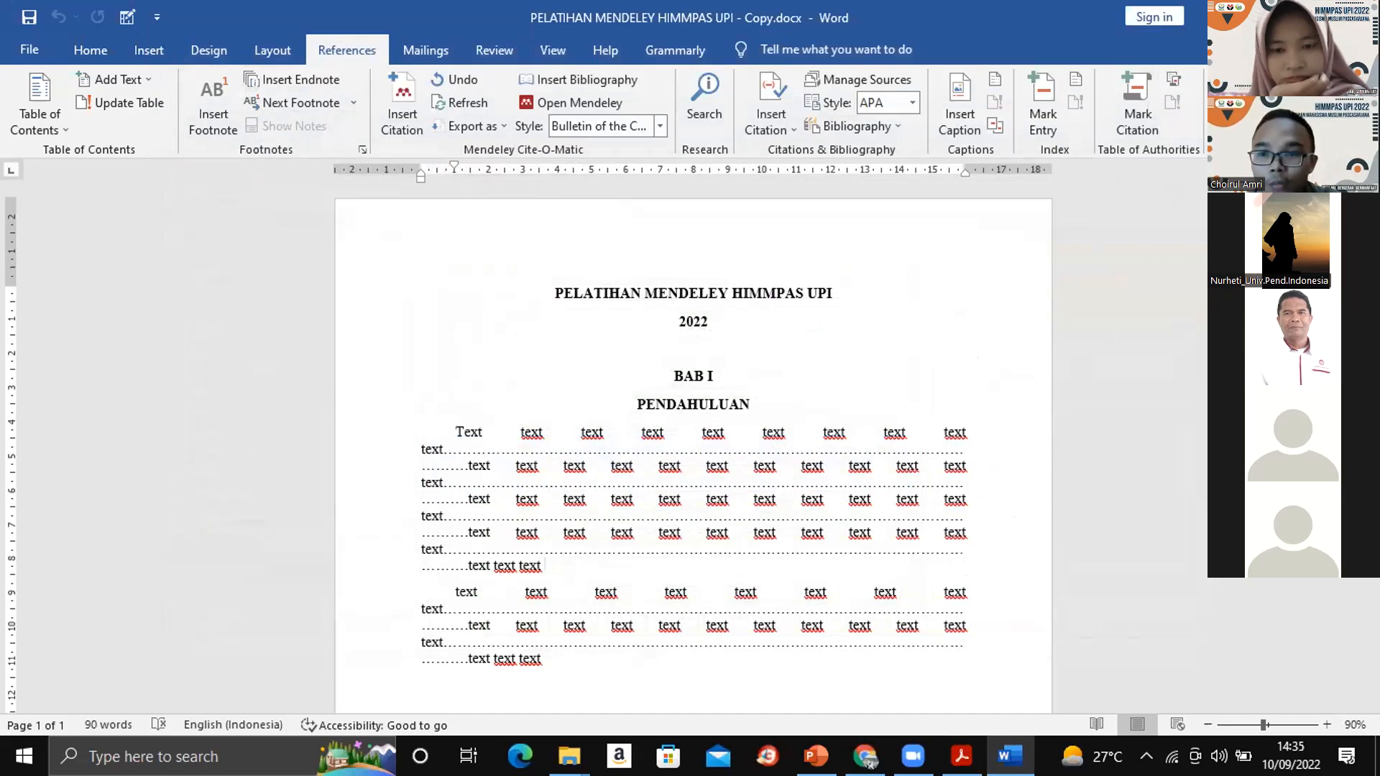
pyautogui.click(1255, 16)
pyautogui.click(1255, 13)
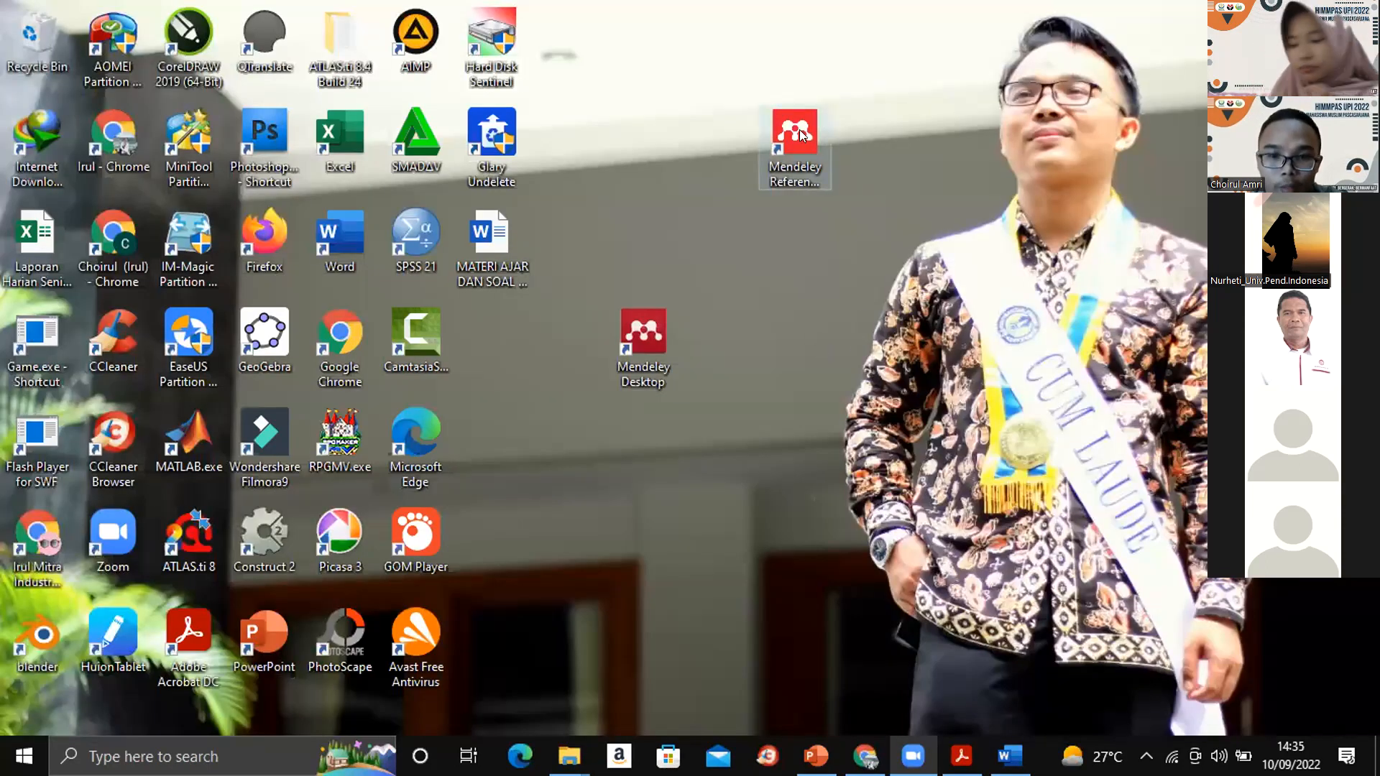
pyautogui.doubleClick(799, 128)
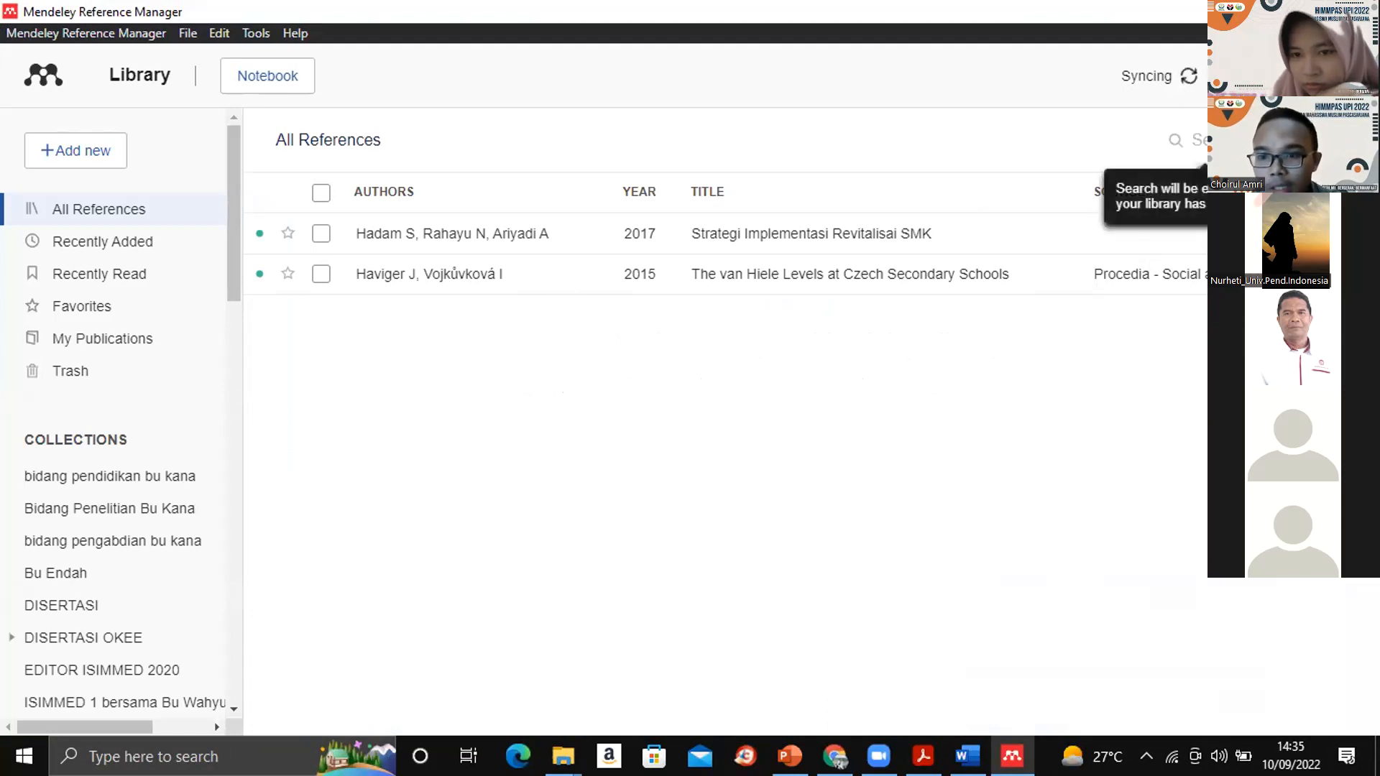
# - Look through the Mendeley website's Account settings, including personal details and password options, and open the Scopus Profile page
pyautogui.click(1279, 141)
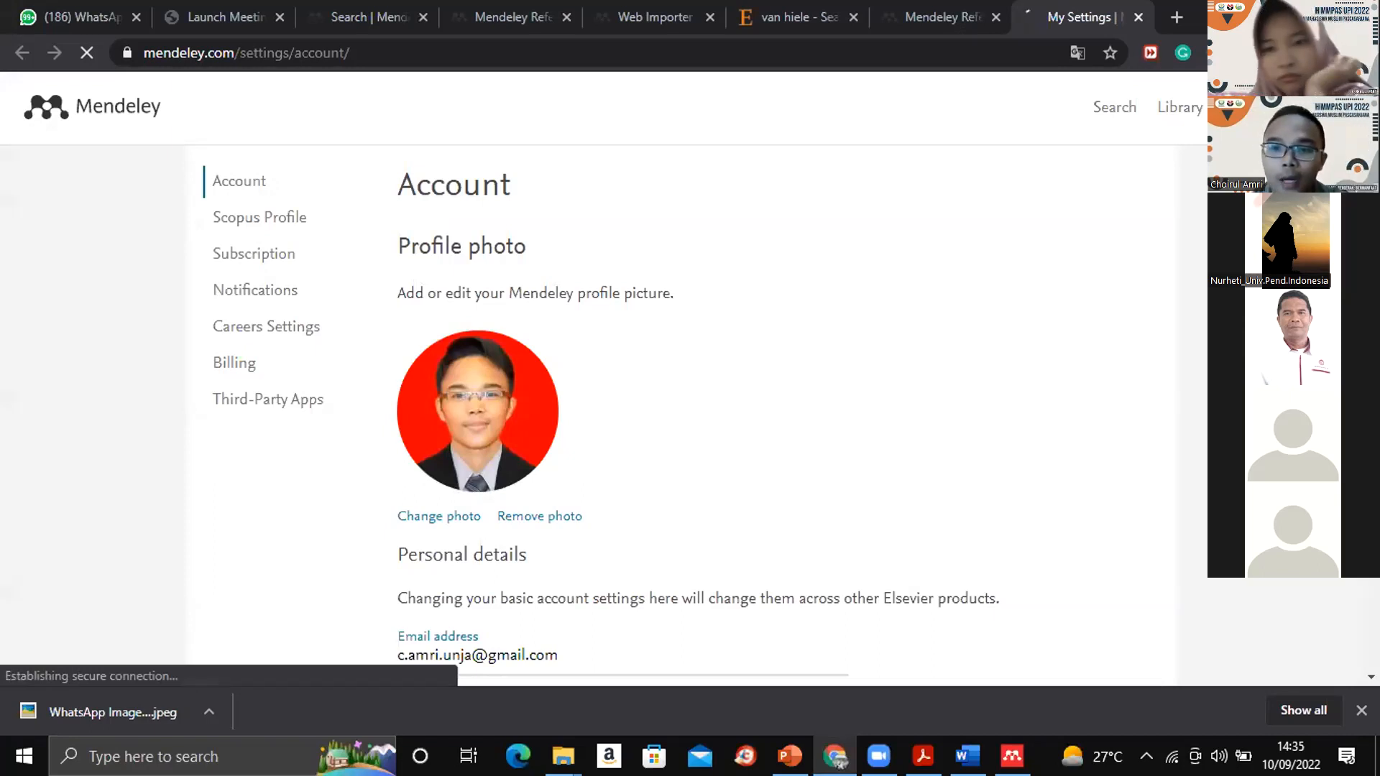
pyautogui.scroll(-5, 697, 388)
pyautogui.scroll(5, 696, 388)
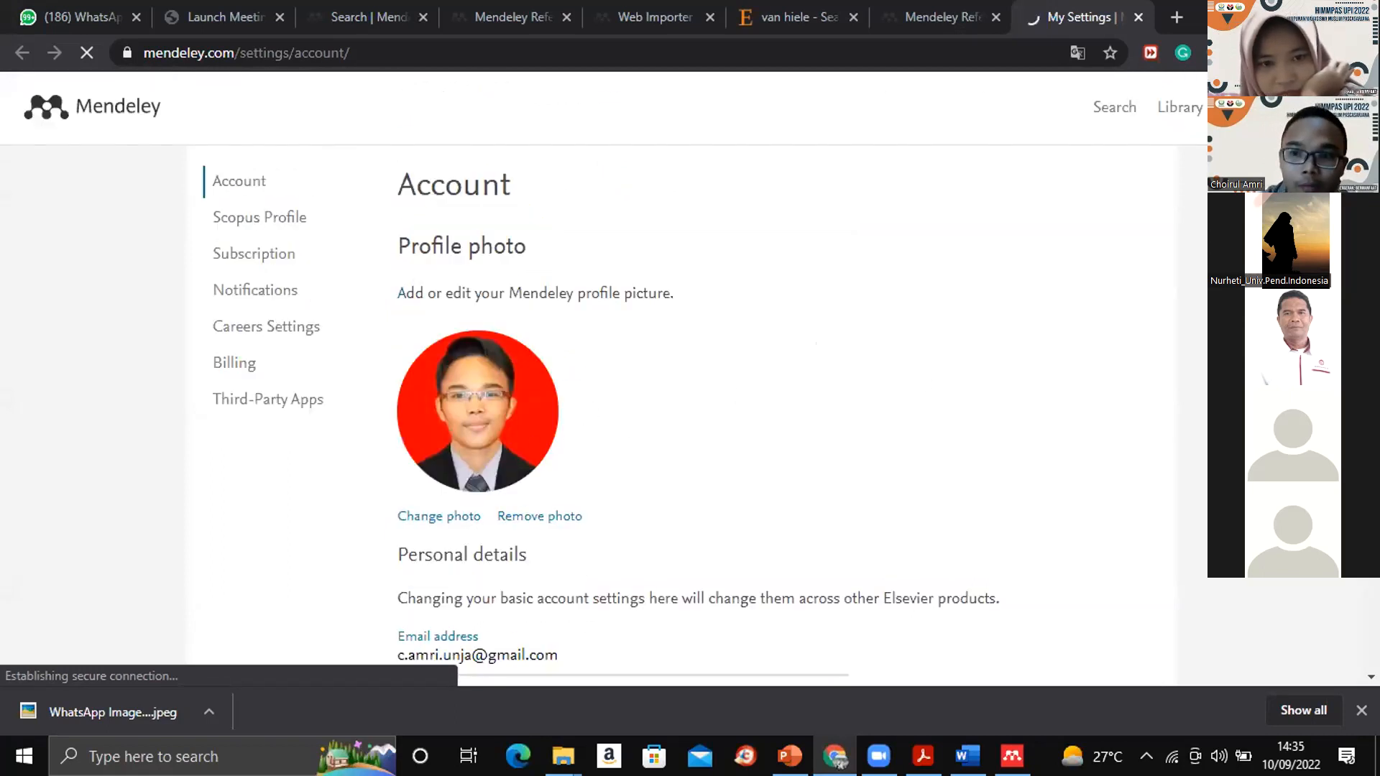
pyautogui.scroll(-5, 697, 388)
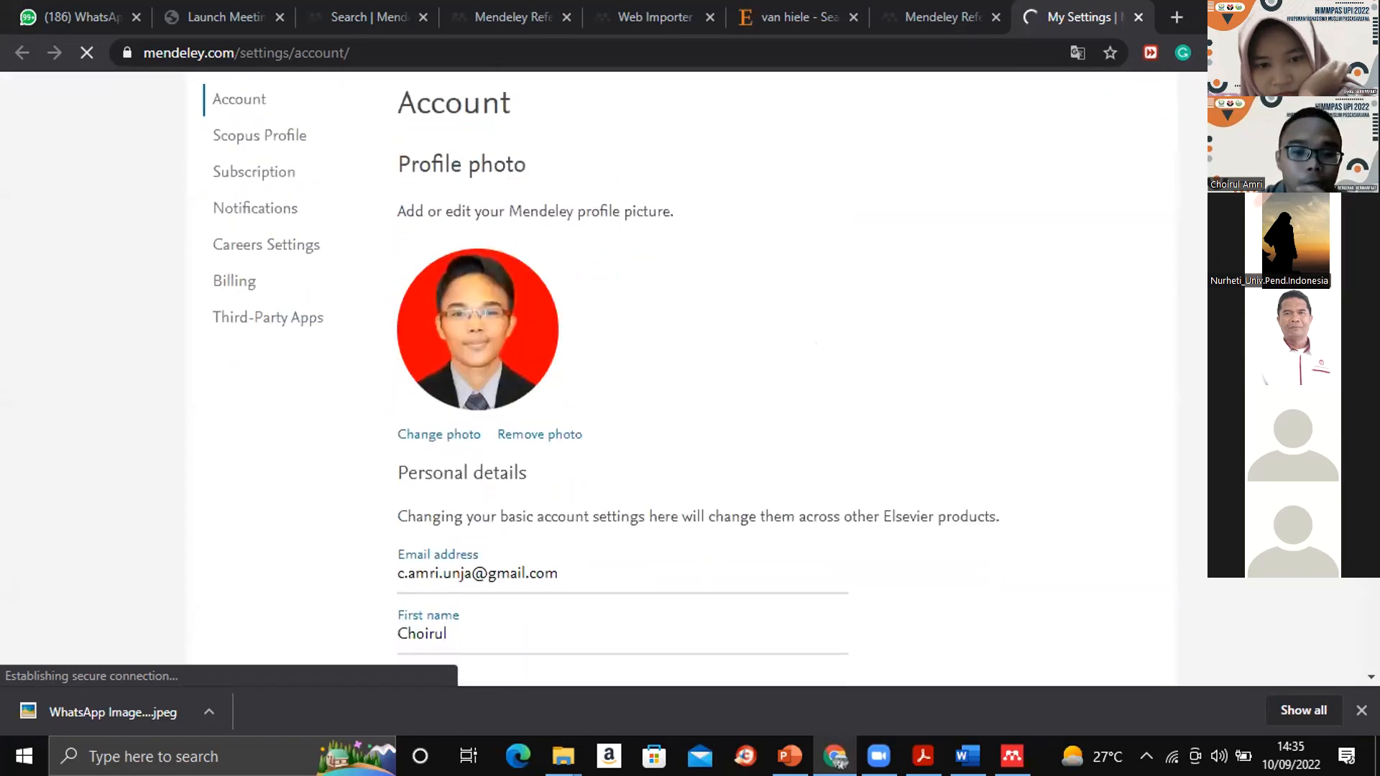
pyautogui.scroll(-2, 697, 388)
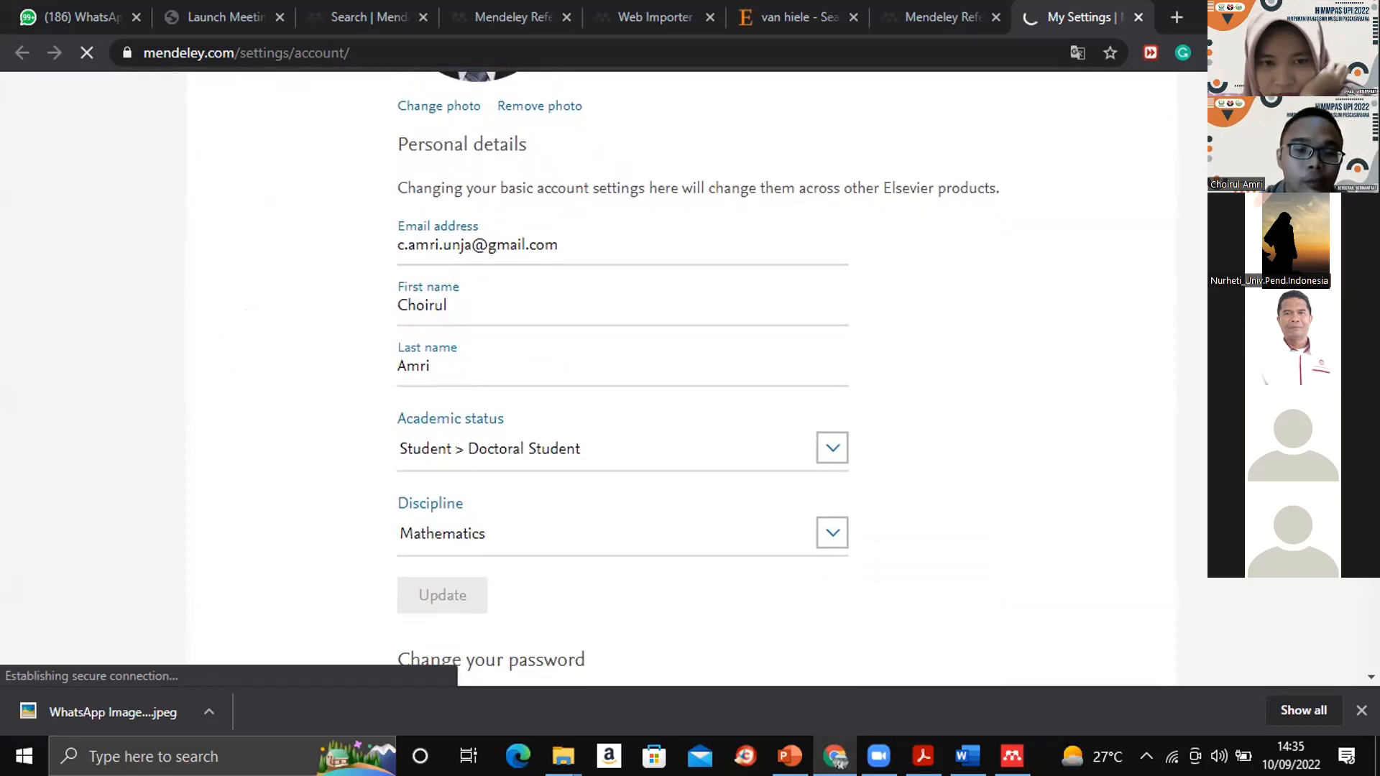
pyautogui.scroll(-3, 697, 388)
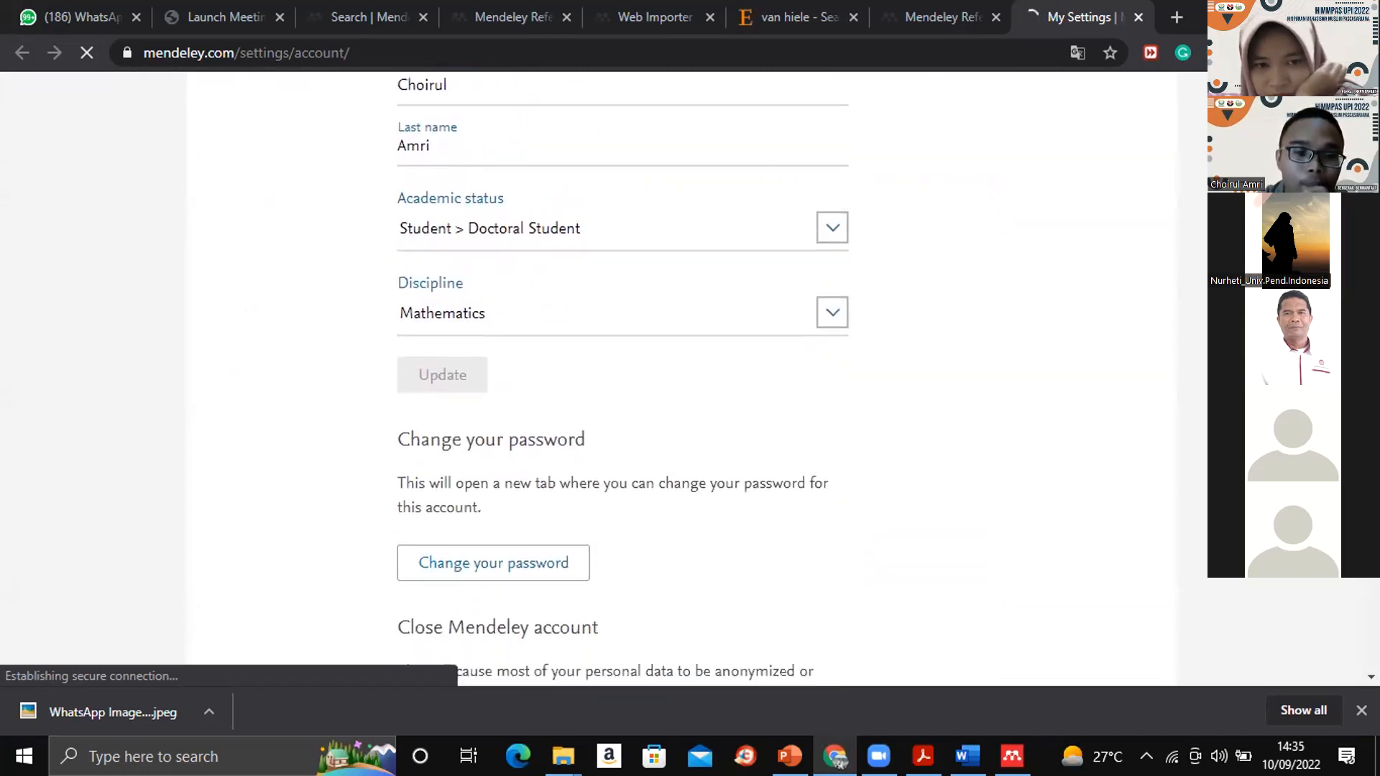
pyautogui.scroll(-5, 697, 388)
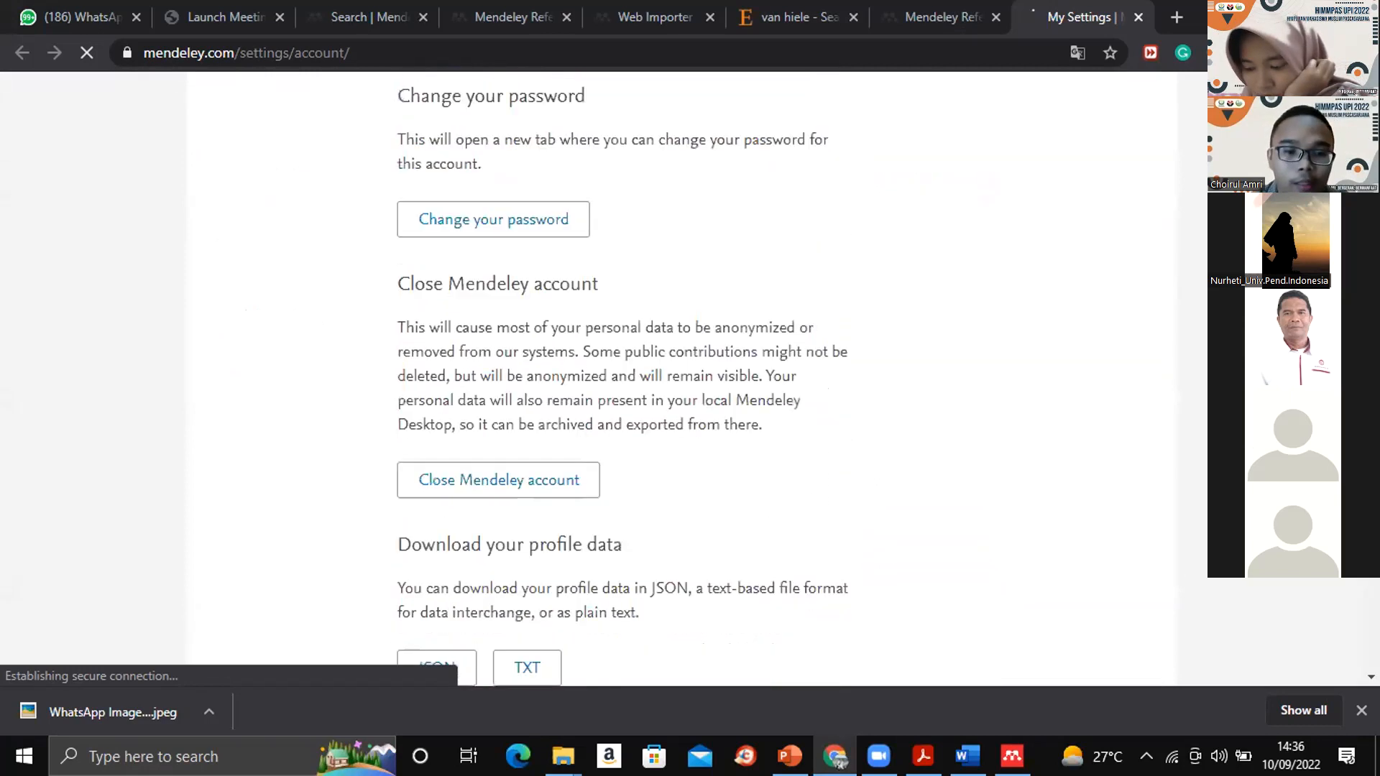
pyautogui.scroll(10, 697, 388)
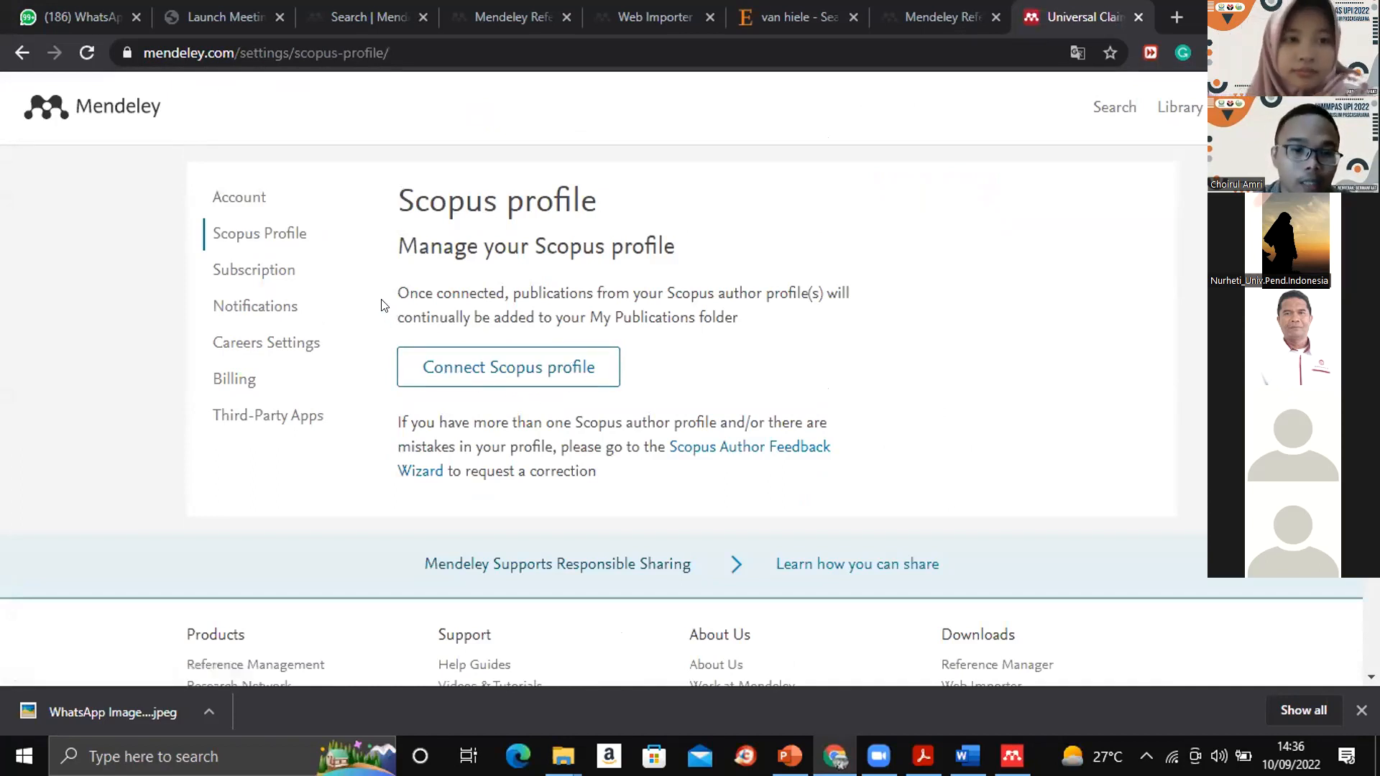
# - Examine the Subscription settings for the package, the personal and shared space, and the owned groups
pyautogui.click(252, 272)
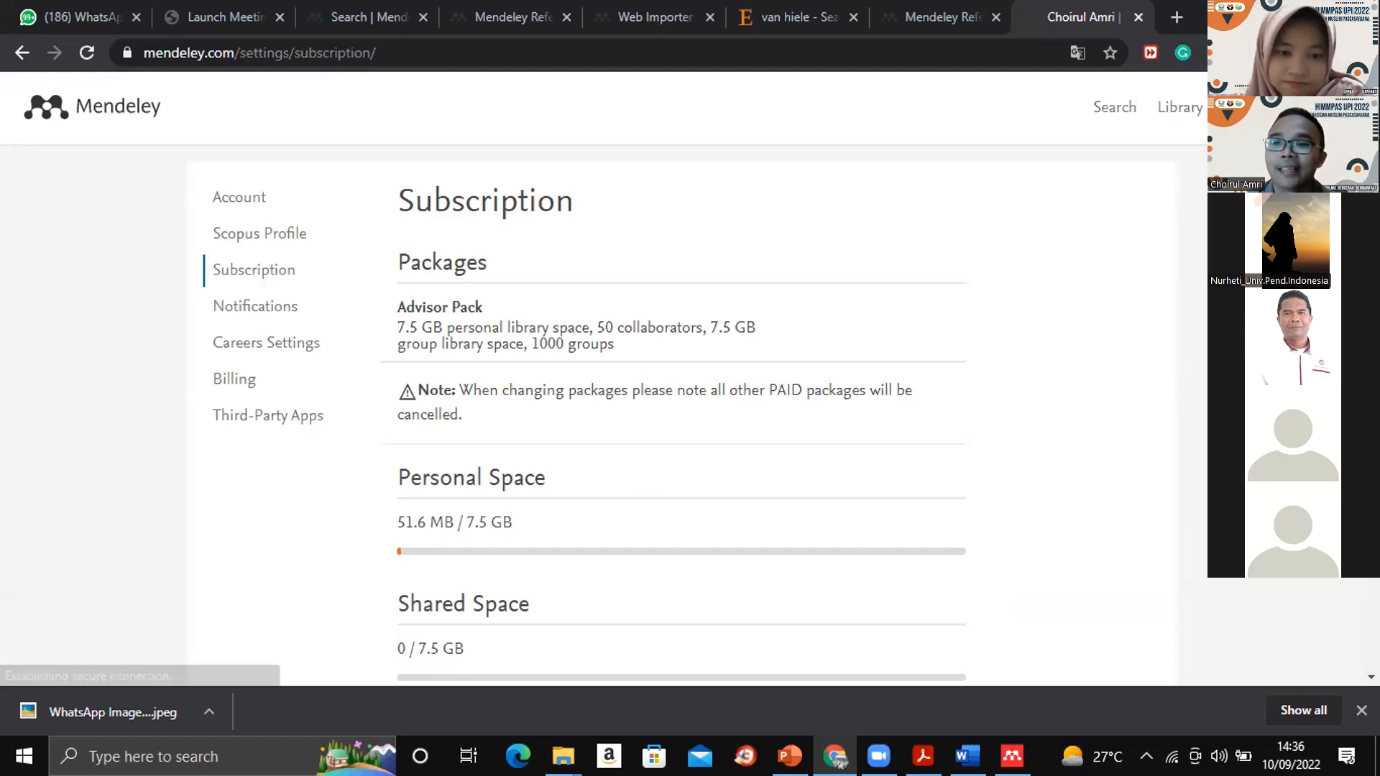
pyautogui.scroll(-1, 465, 515)
pyautogui.scroll(-4, 681, 378)
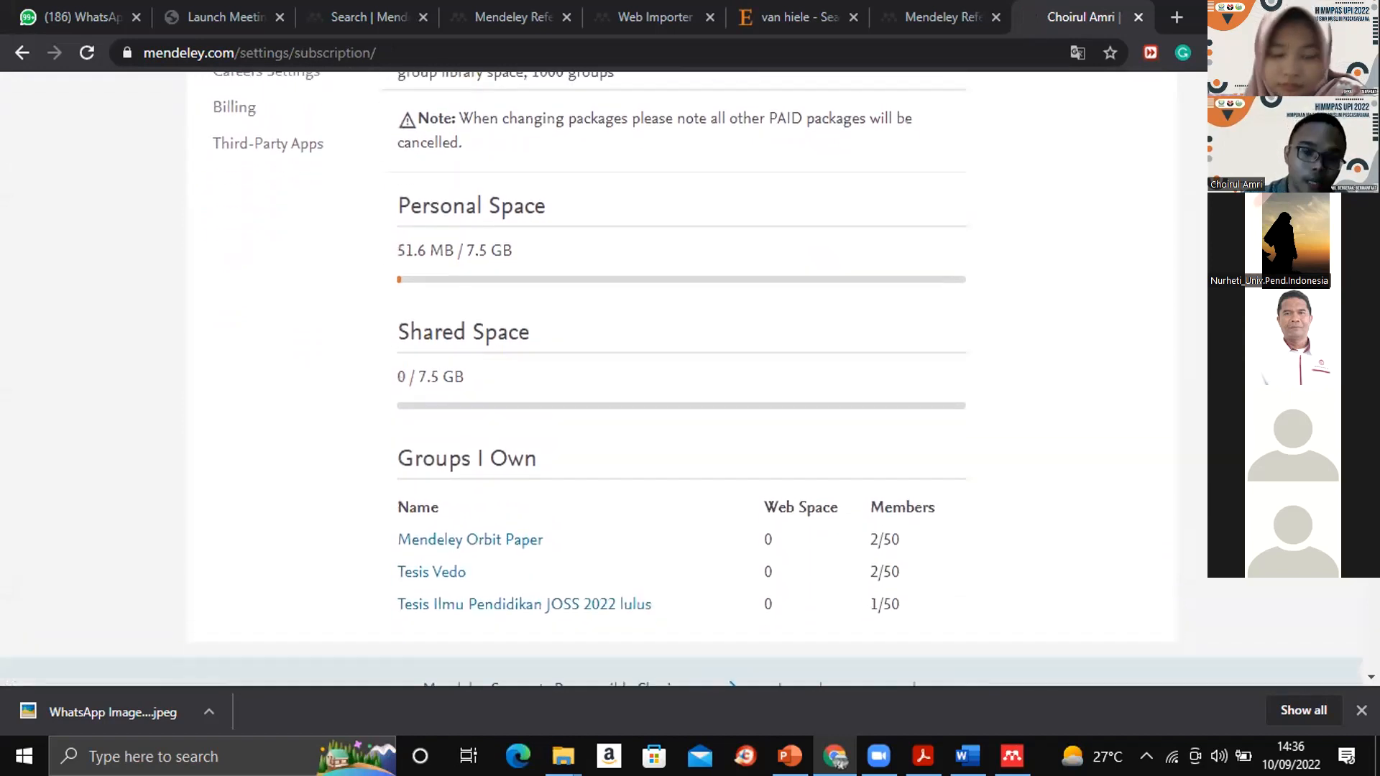
pyautogui.scroll(-2, 681, 373)
pyautogui.scroll(-1, 681, 378)
pyautogui.scroll(1, 681, 378)
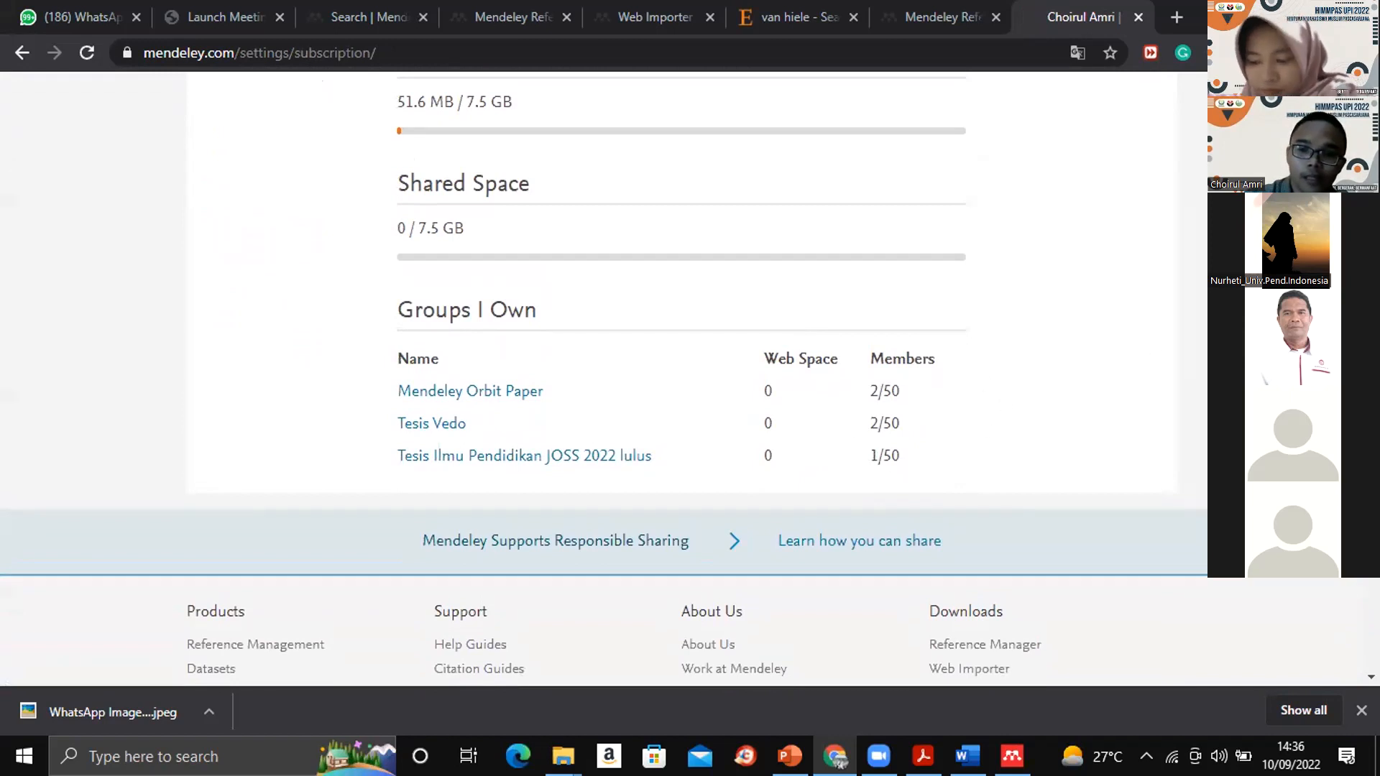
pyautogui.scroll(6, 681, 378)
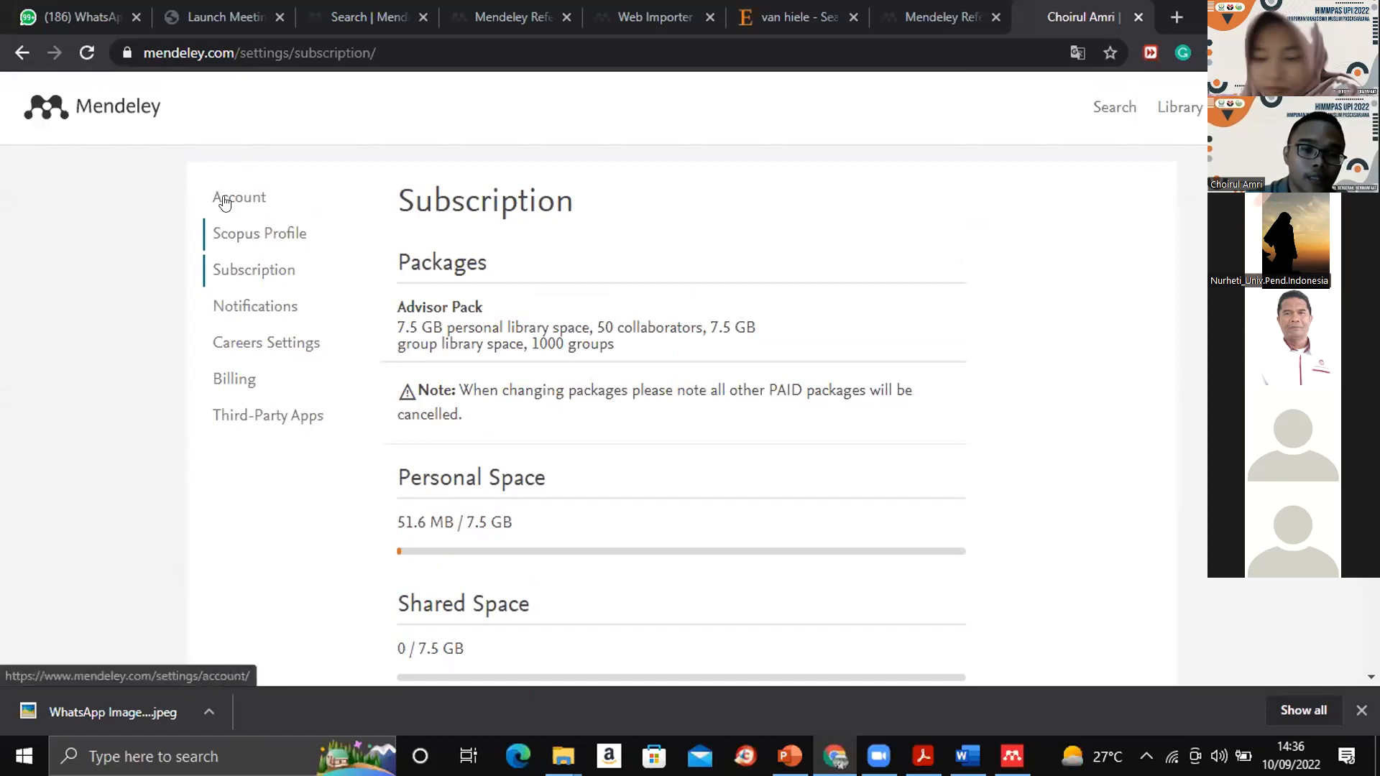
# - View the Careers Settings page and return to the online Mendeley library's All References list
pyautogui.click(240, 340)
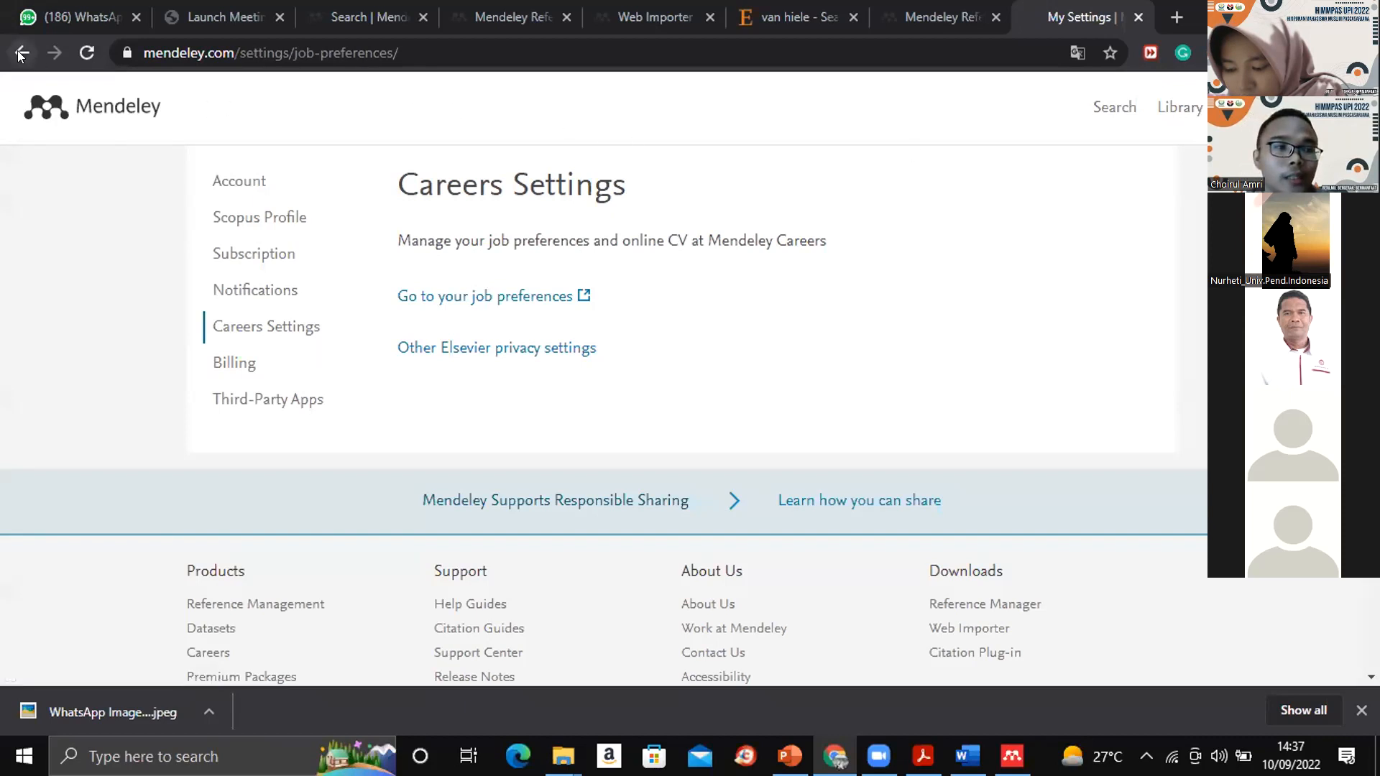
pyautogui.click(931, 9)
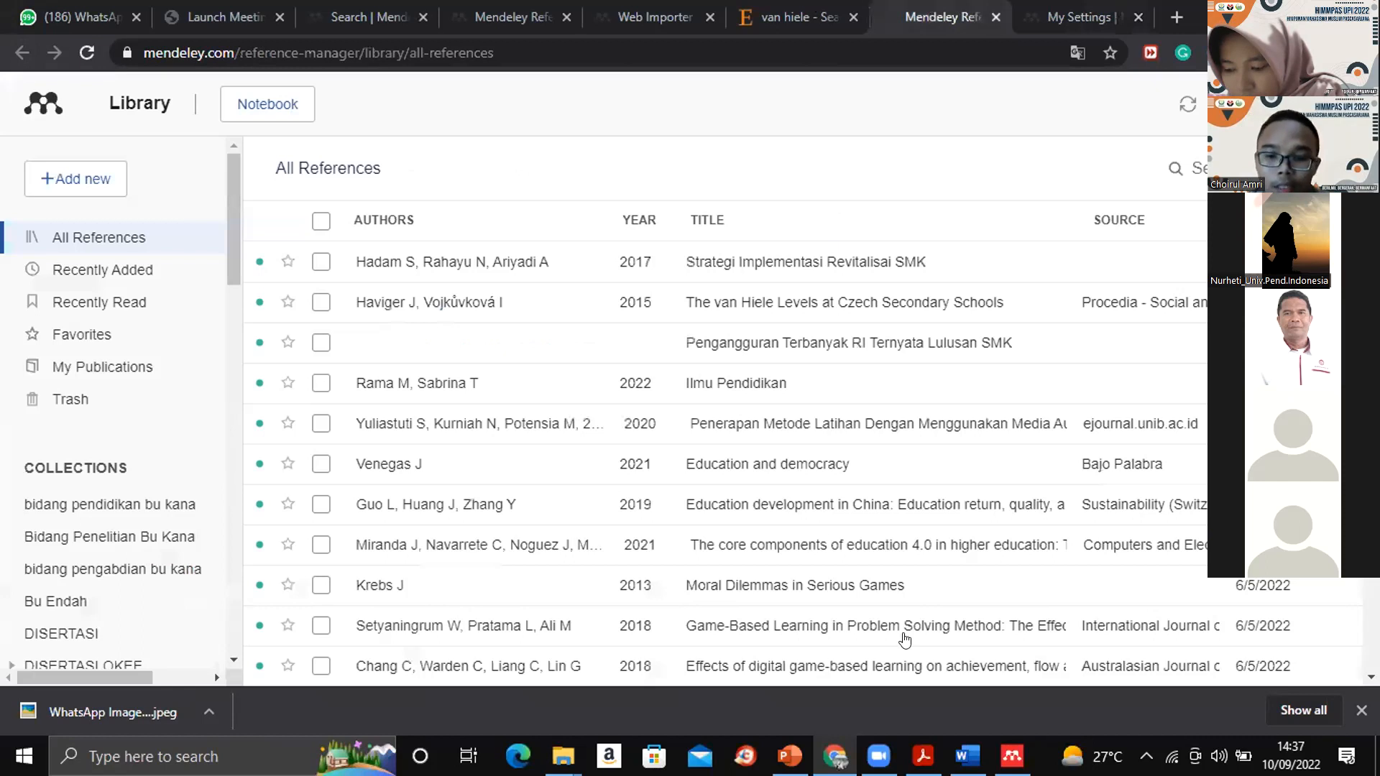
# - Compare the All References list in the Mendeley Reference Manager desktop app with the online library and return to the Word document
pyautogui.click(1011, 756)
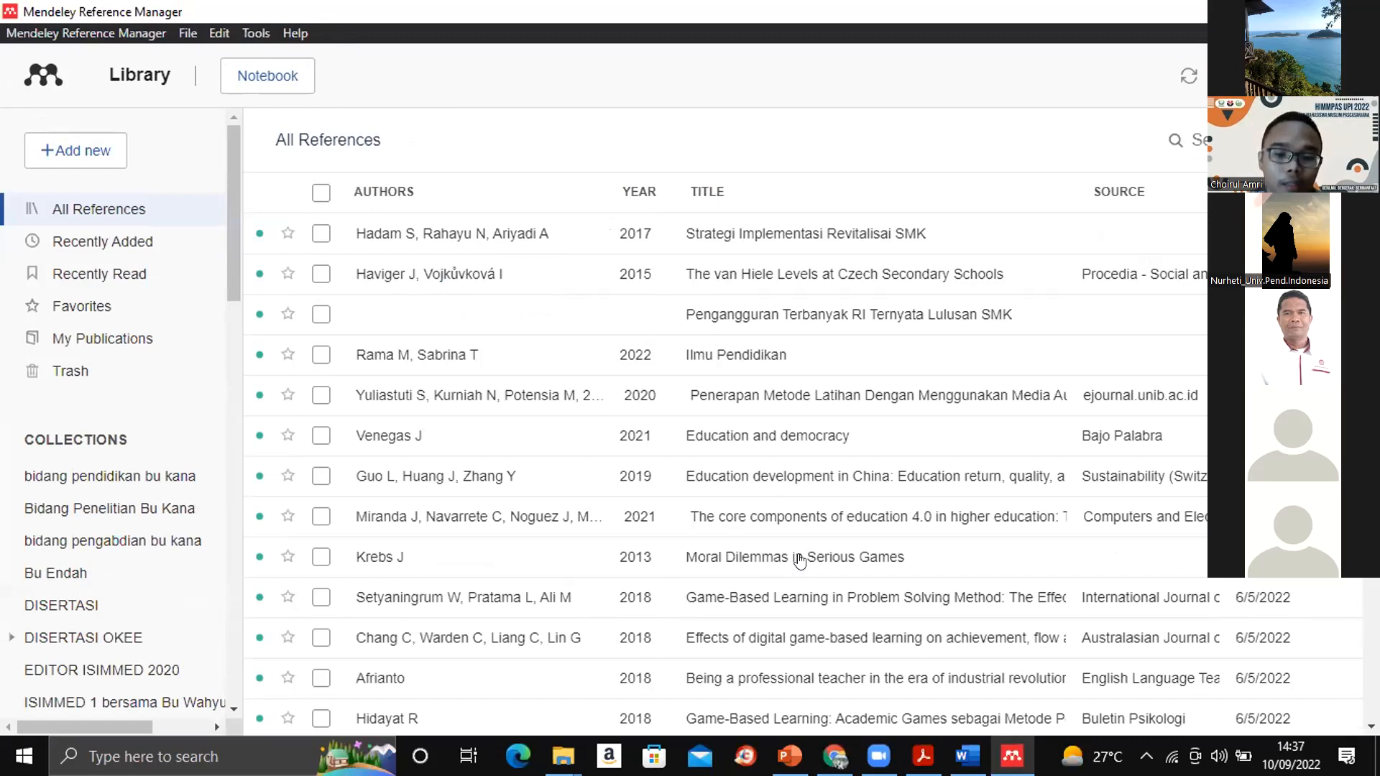
pyautogui.click(834, 756)
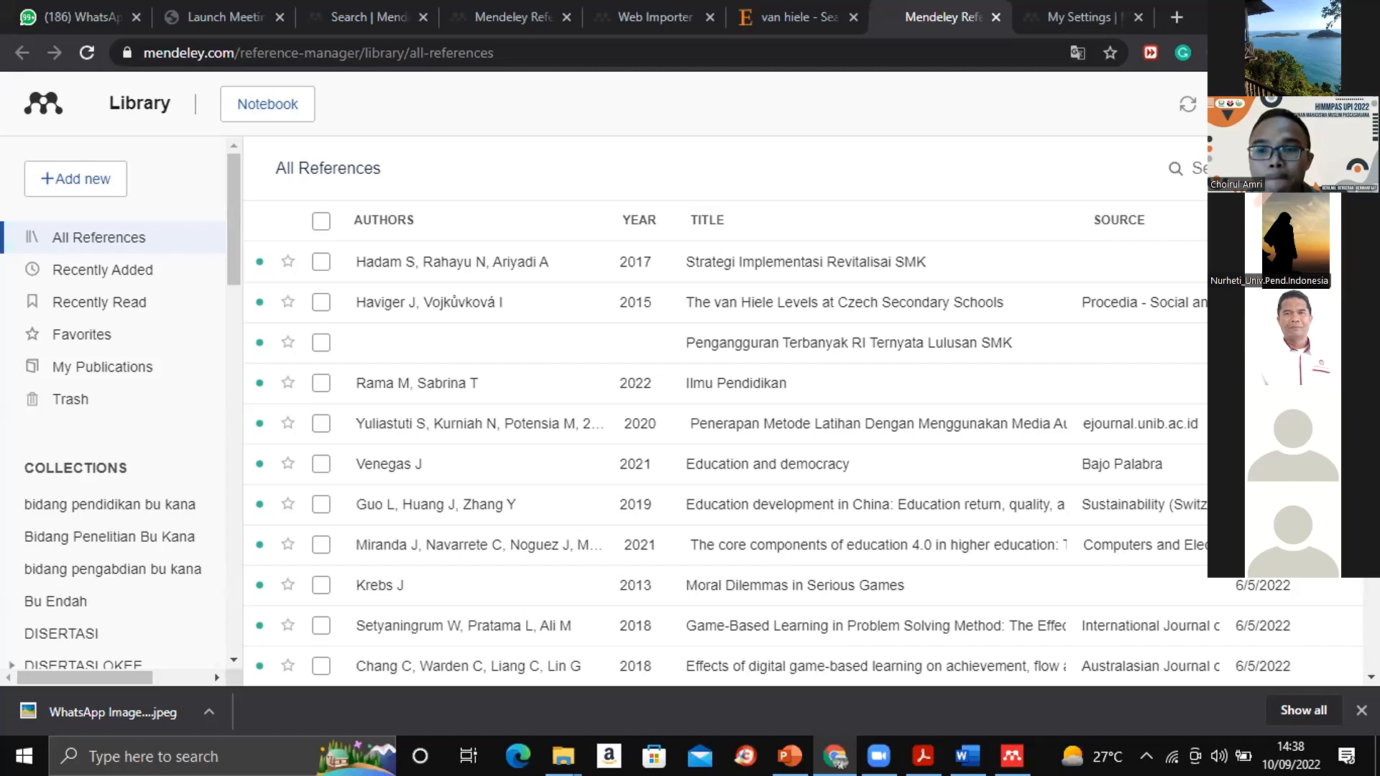
pyautogui.hotkey('alt', 'Tab')
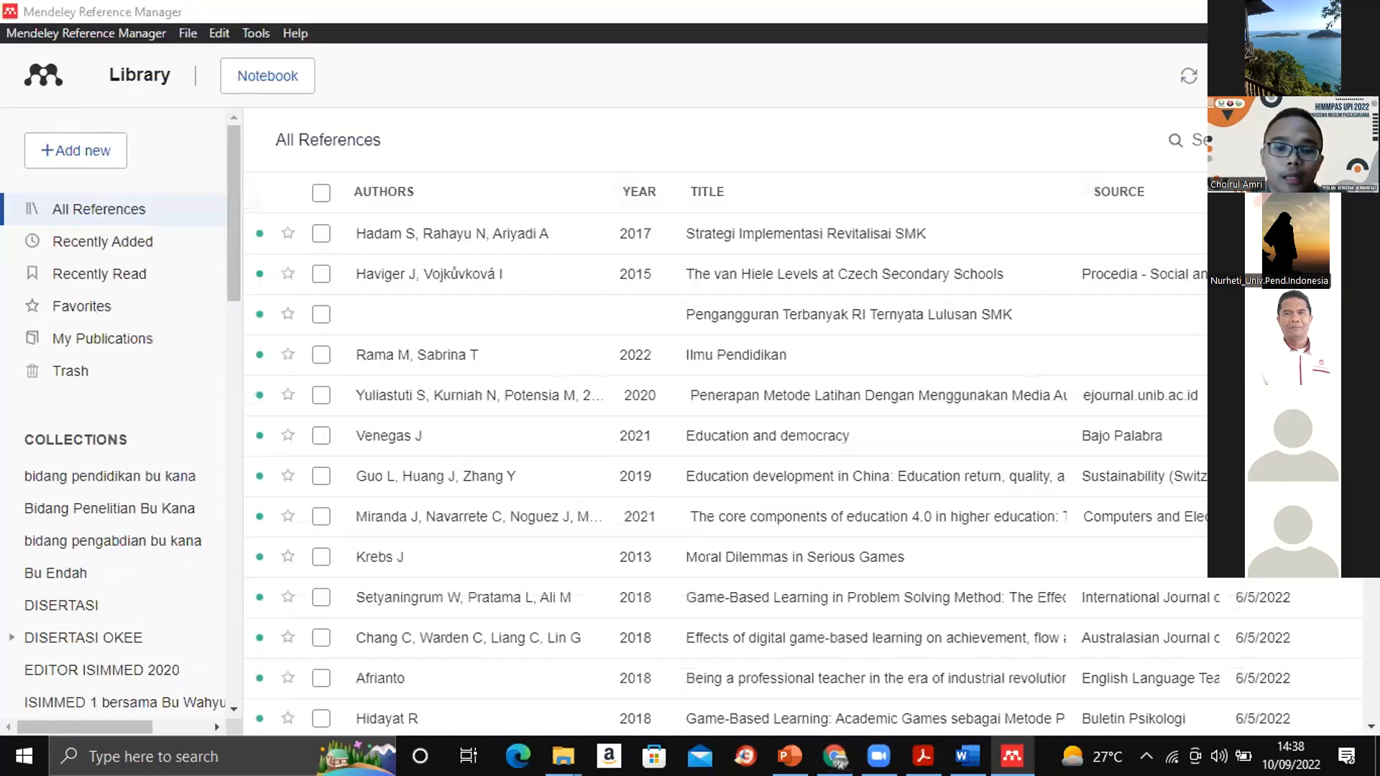
pyautogui.click(1263, 12)
pyautogui.click(967, 756)
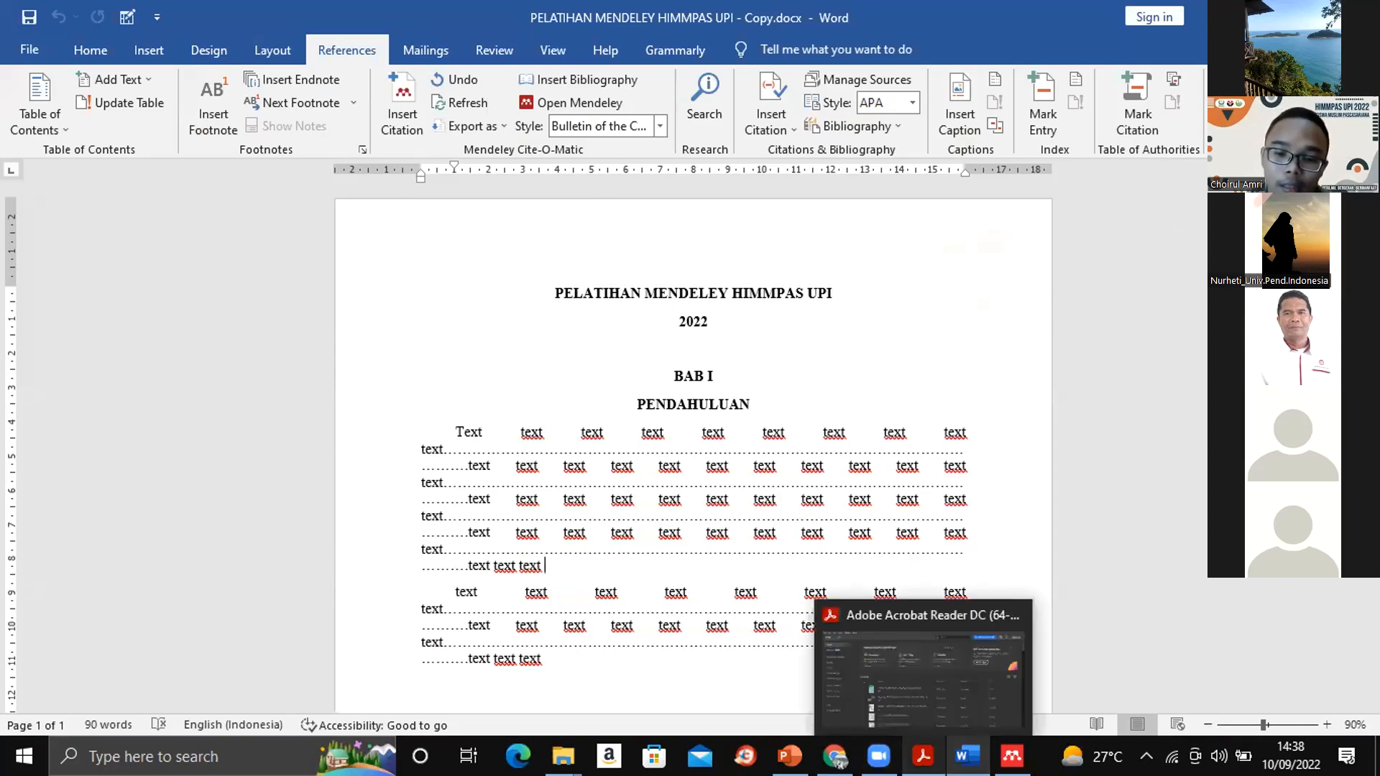
# - Switch to Mendeley Reference Manager and choose to install Mendeley Cite for Microsoft Word
pyautogui.moveTo(1012, 756)
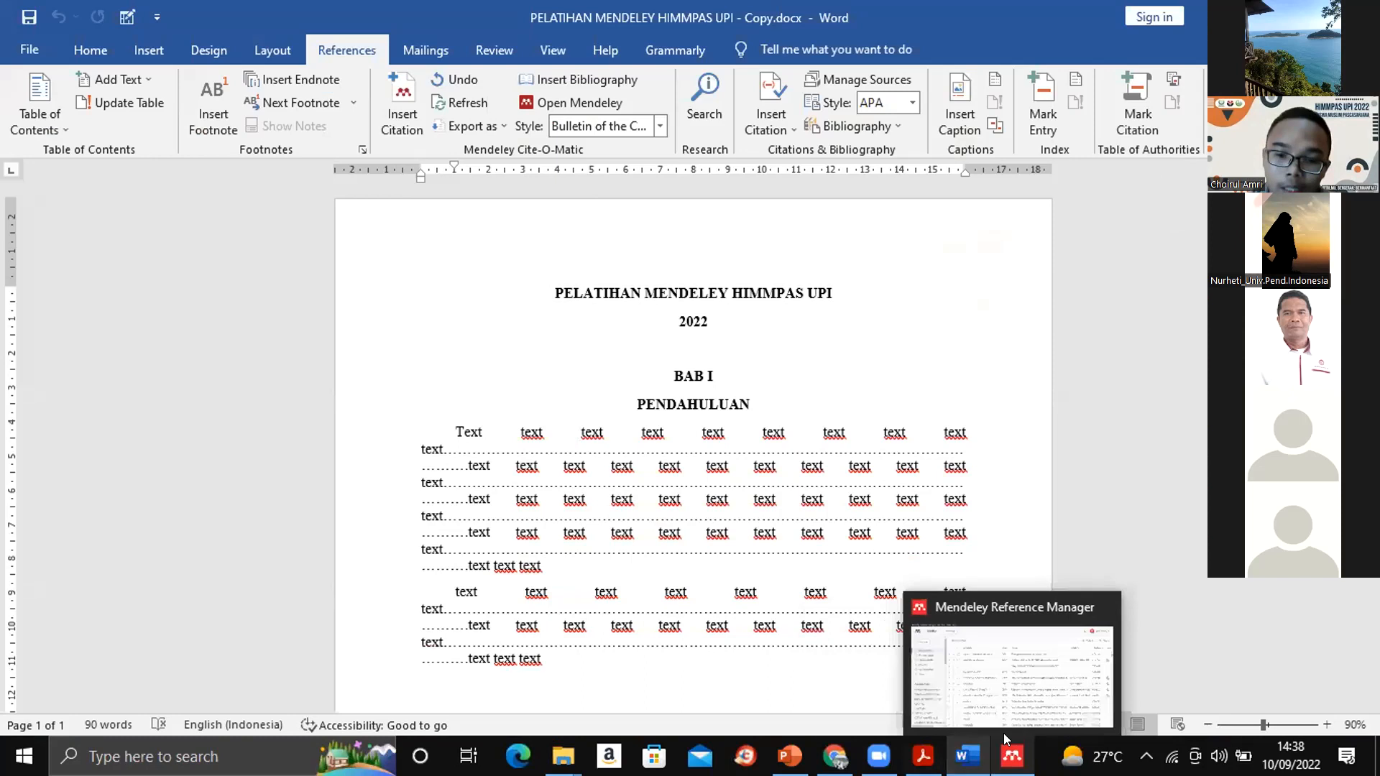
pyautogui.click(997, 677)
pyautogui.click(250, 30)
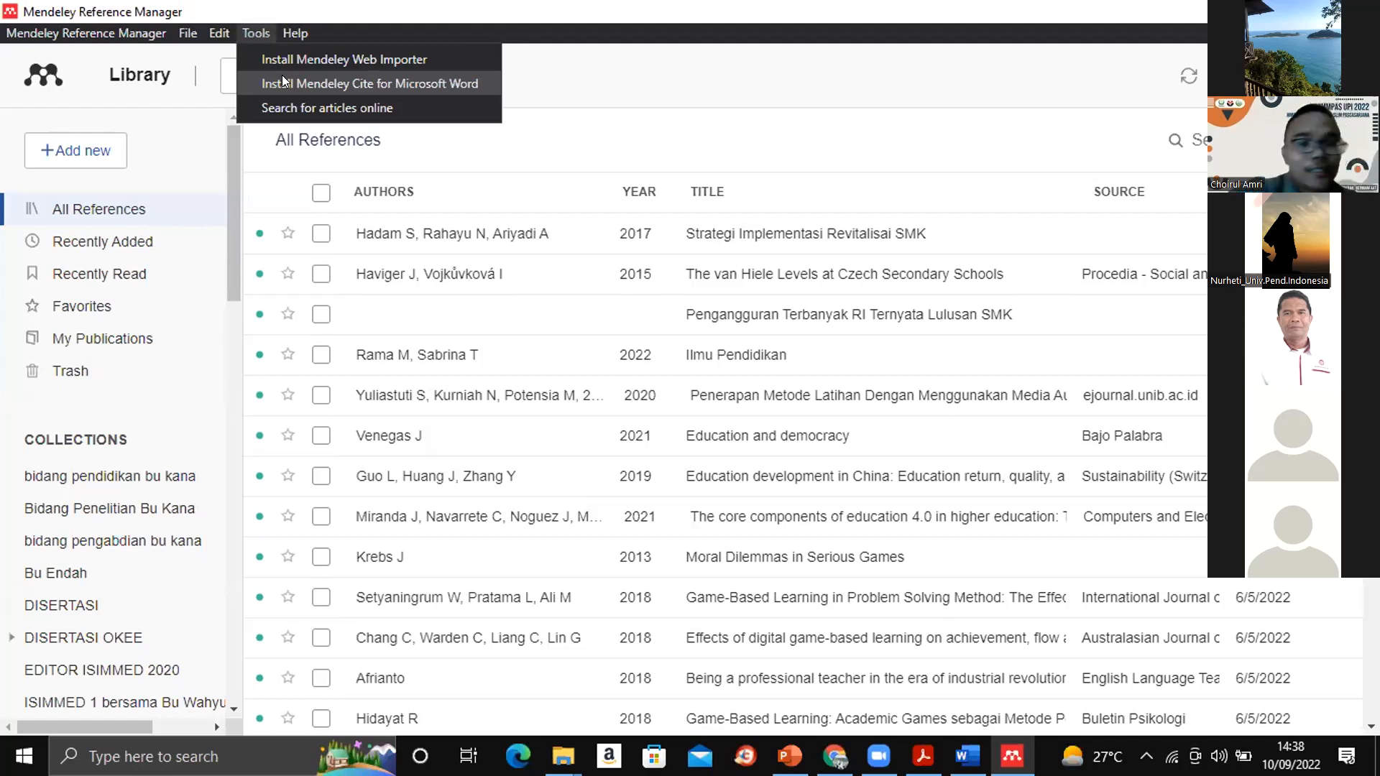
pyautogui.click(461, 81)
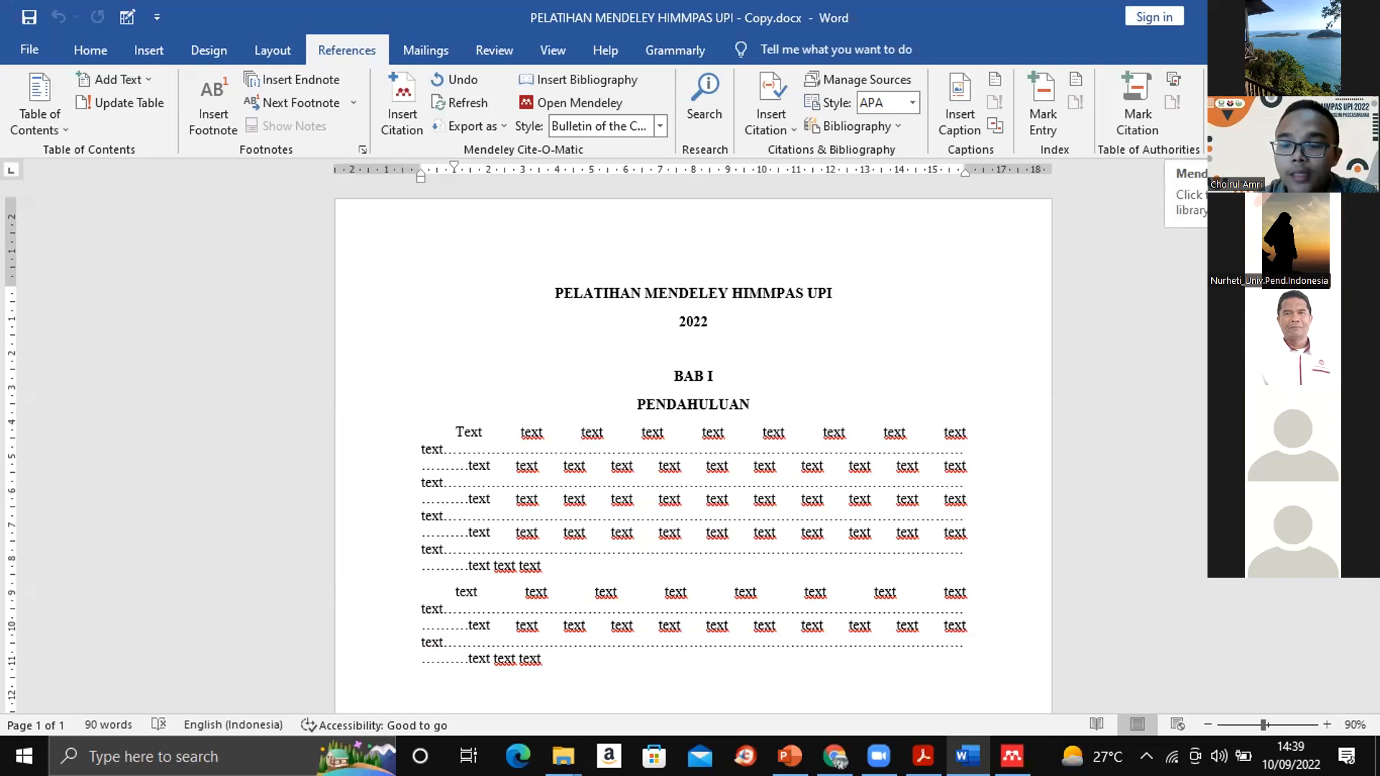
# - Open Mendeley Cite in Word and insert a citation of "Strategi Implementasi Revitalisai SMK" at the end of the first BAB I paragraph
pyautogui.click(1241, 105)
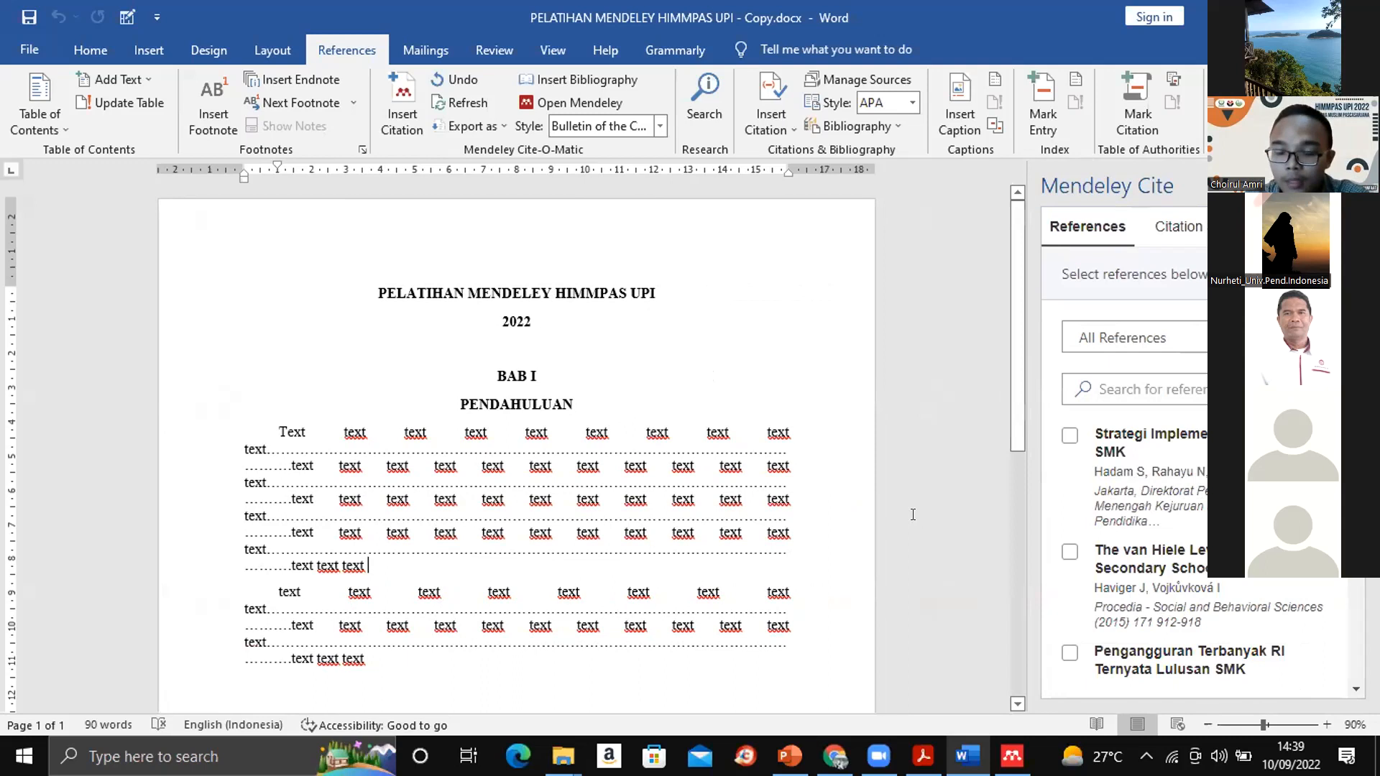
pyautogui.click(1067, 436)
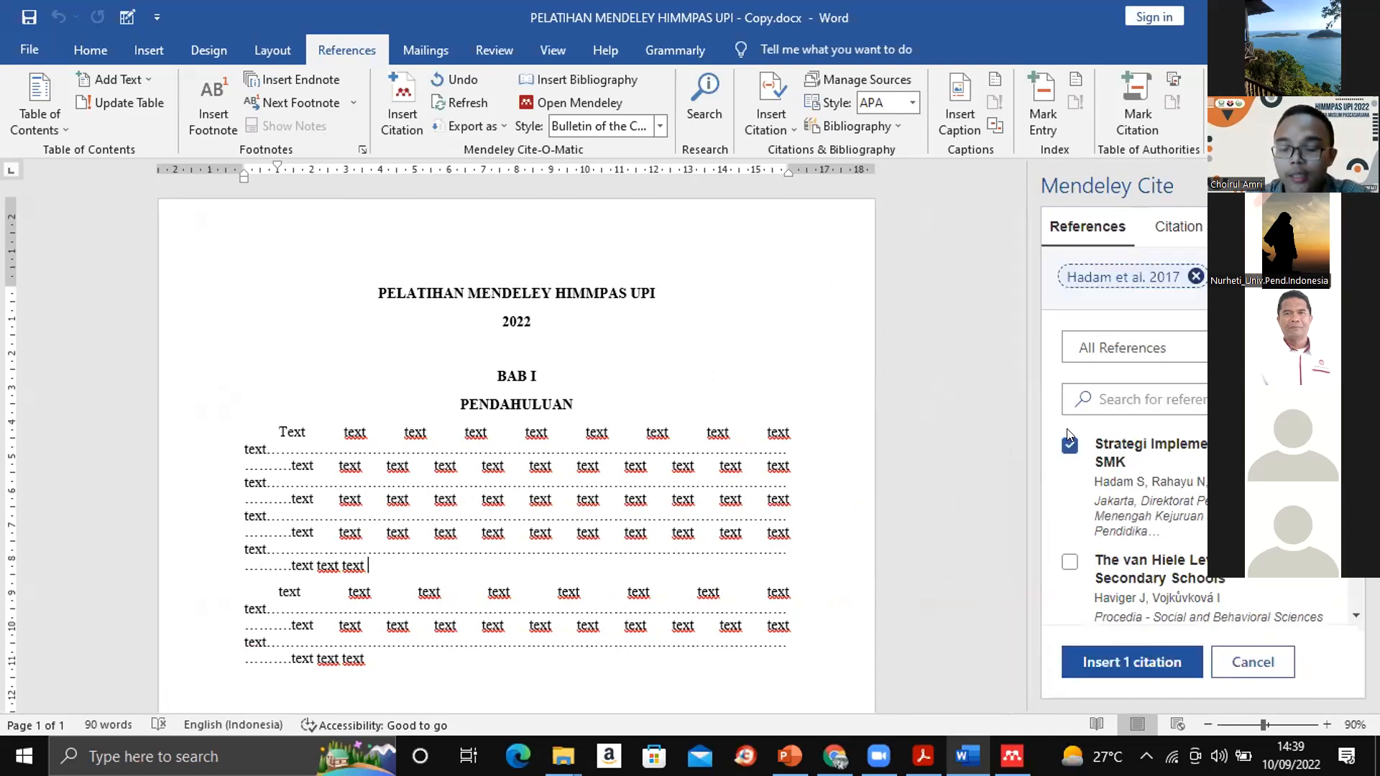
pyautogui.click(1158, 662)
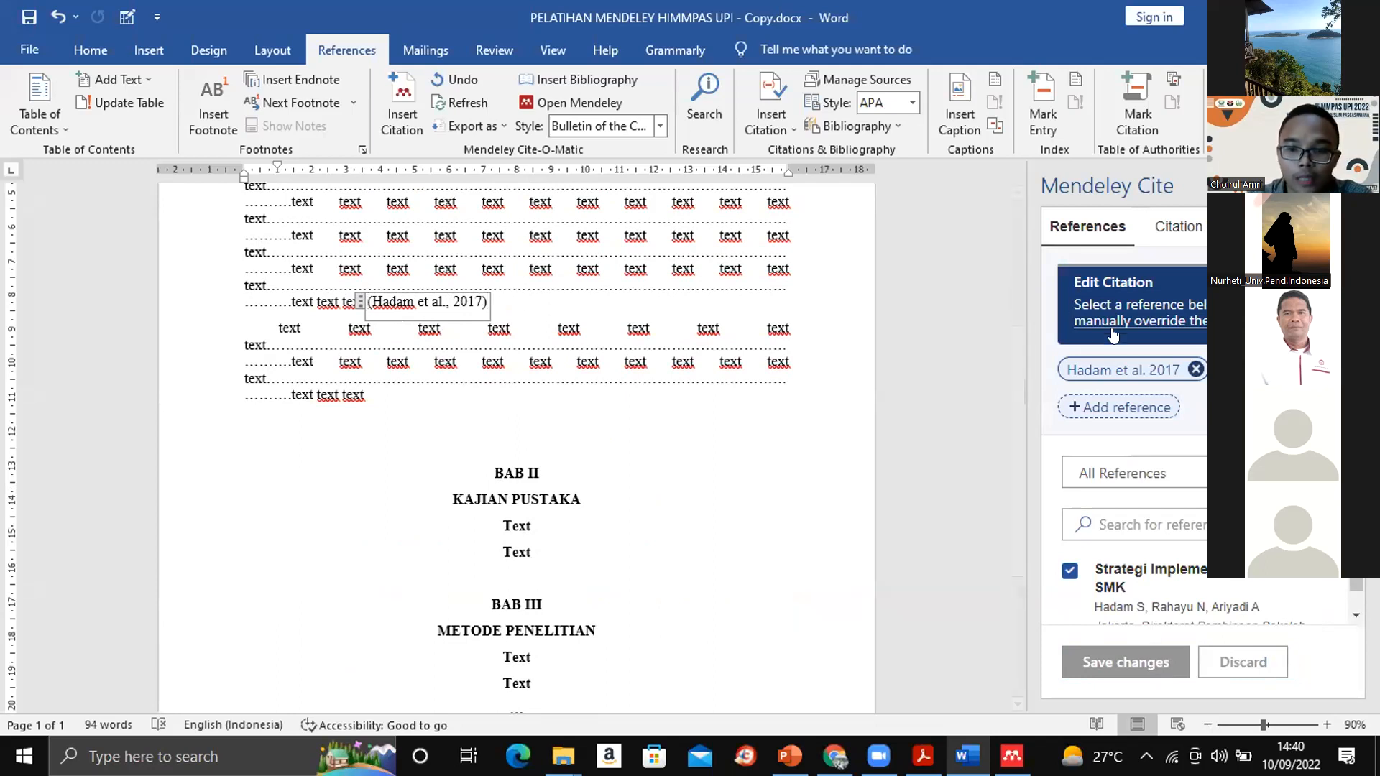
# - Insert the Mendeley Cite bibliography on the line below the DAFTAR PUSTAKA heading
pyautogui.moveTo(1016, 347); pyautogui.dragTo(1012, 467)
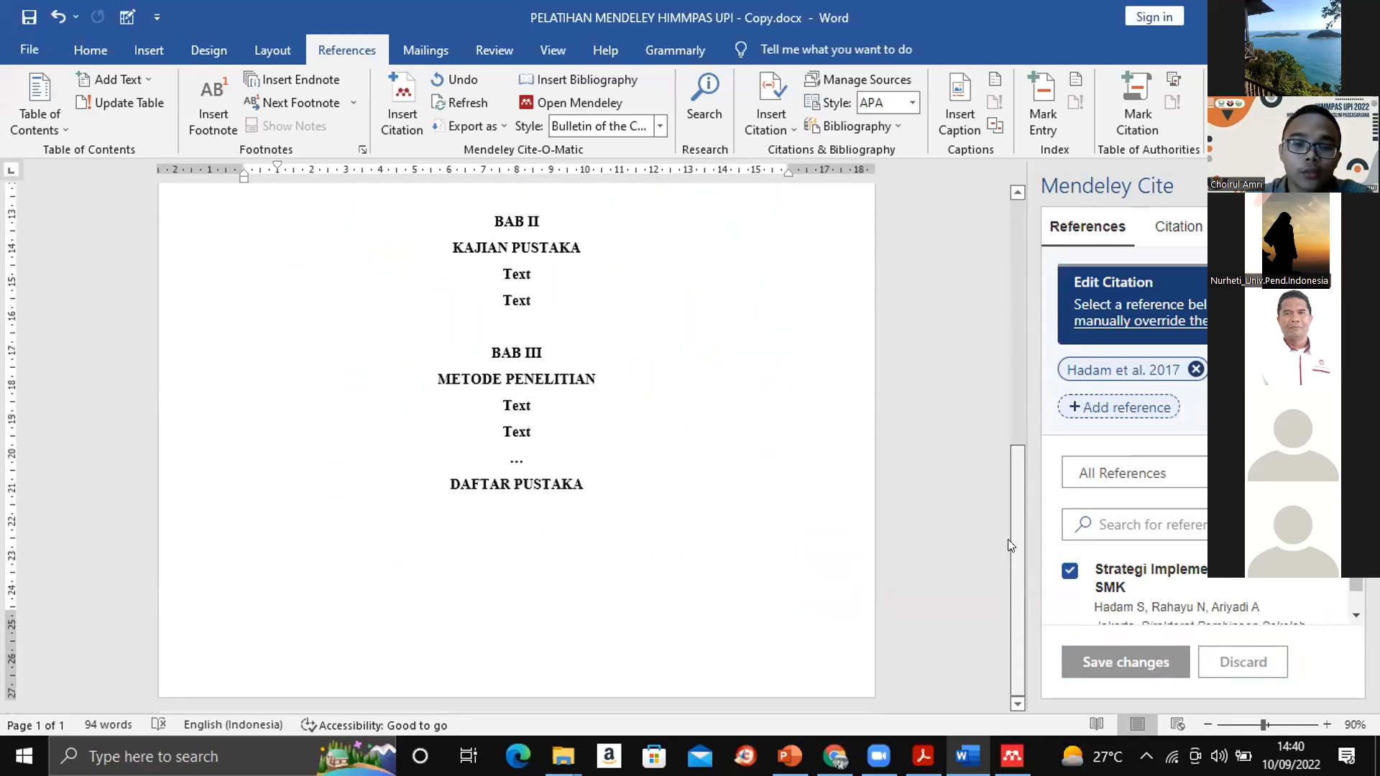
pyautogui.click(428, 526)
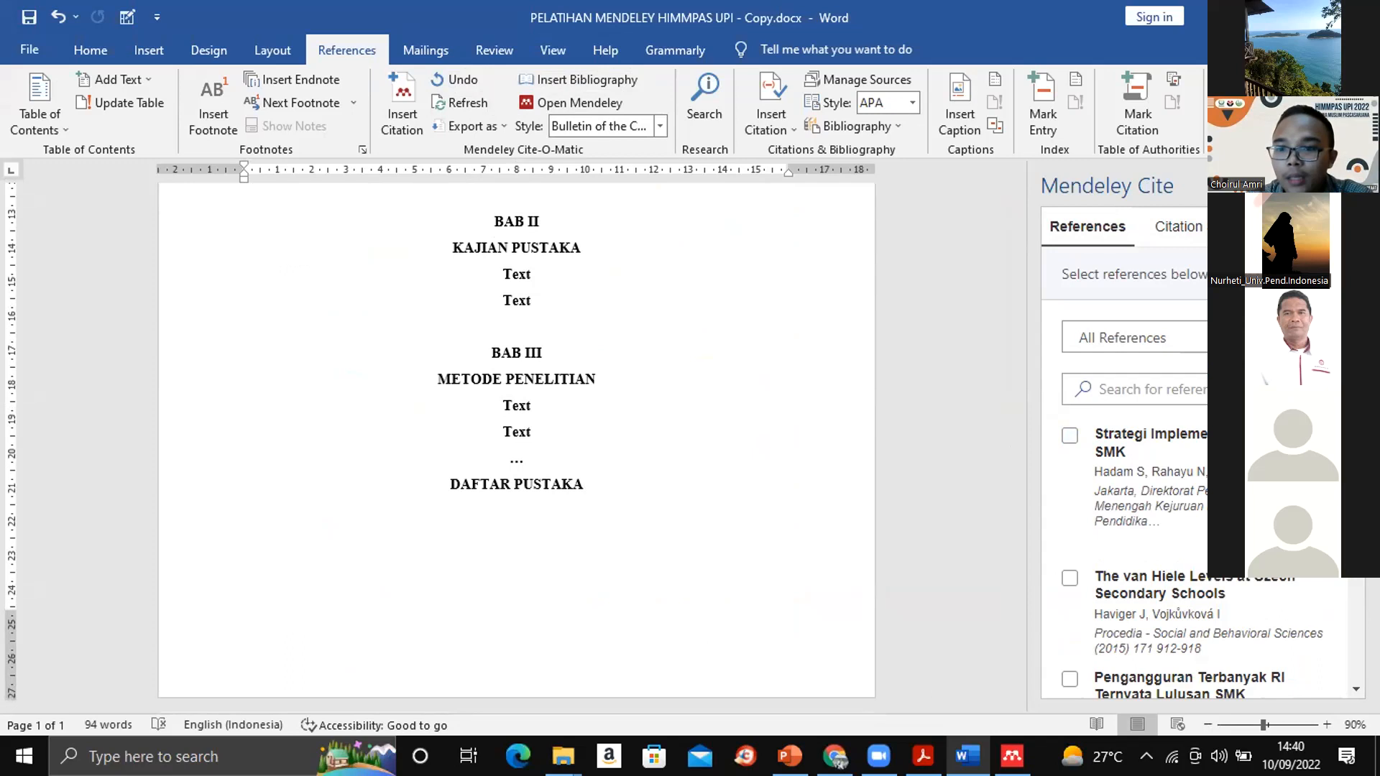
pyautogui.click(1320, 227)
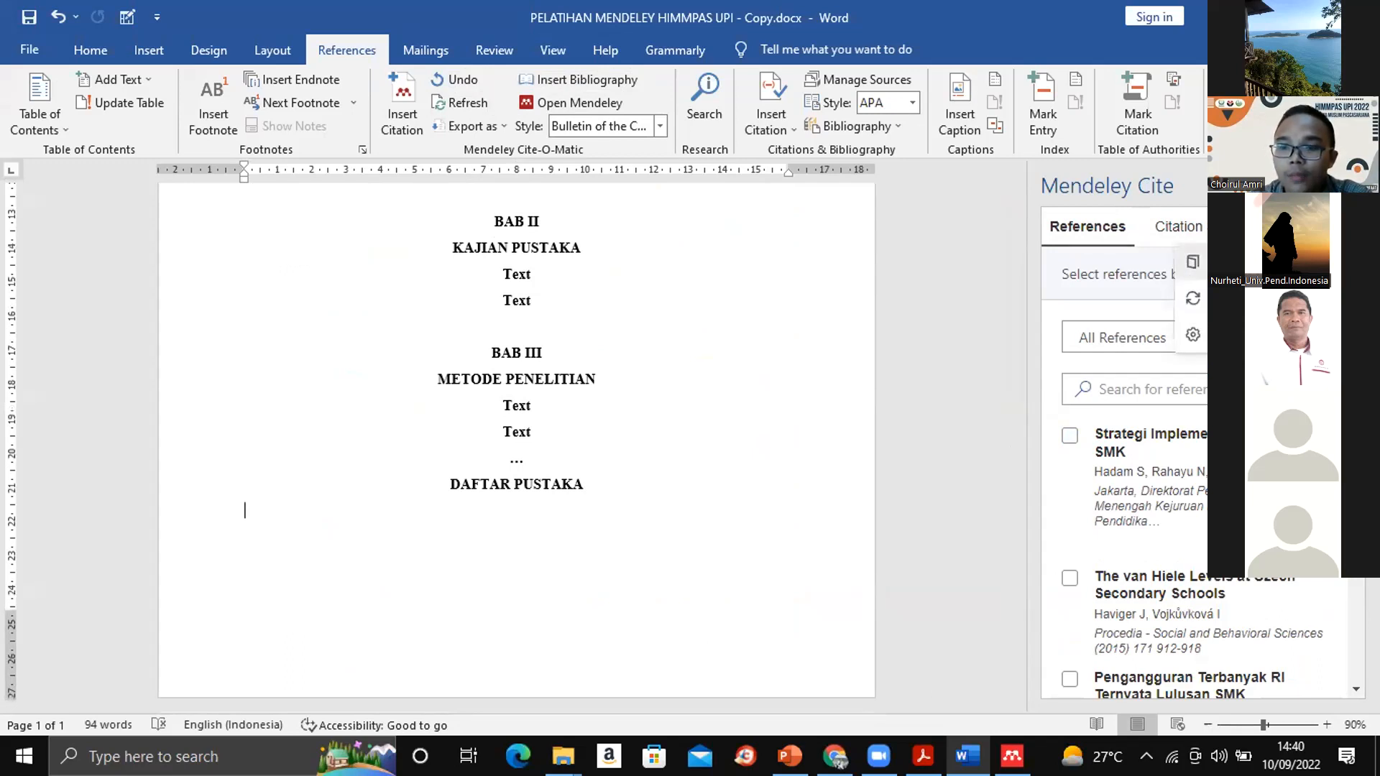
pyautogui.click(1193, 262)
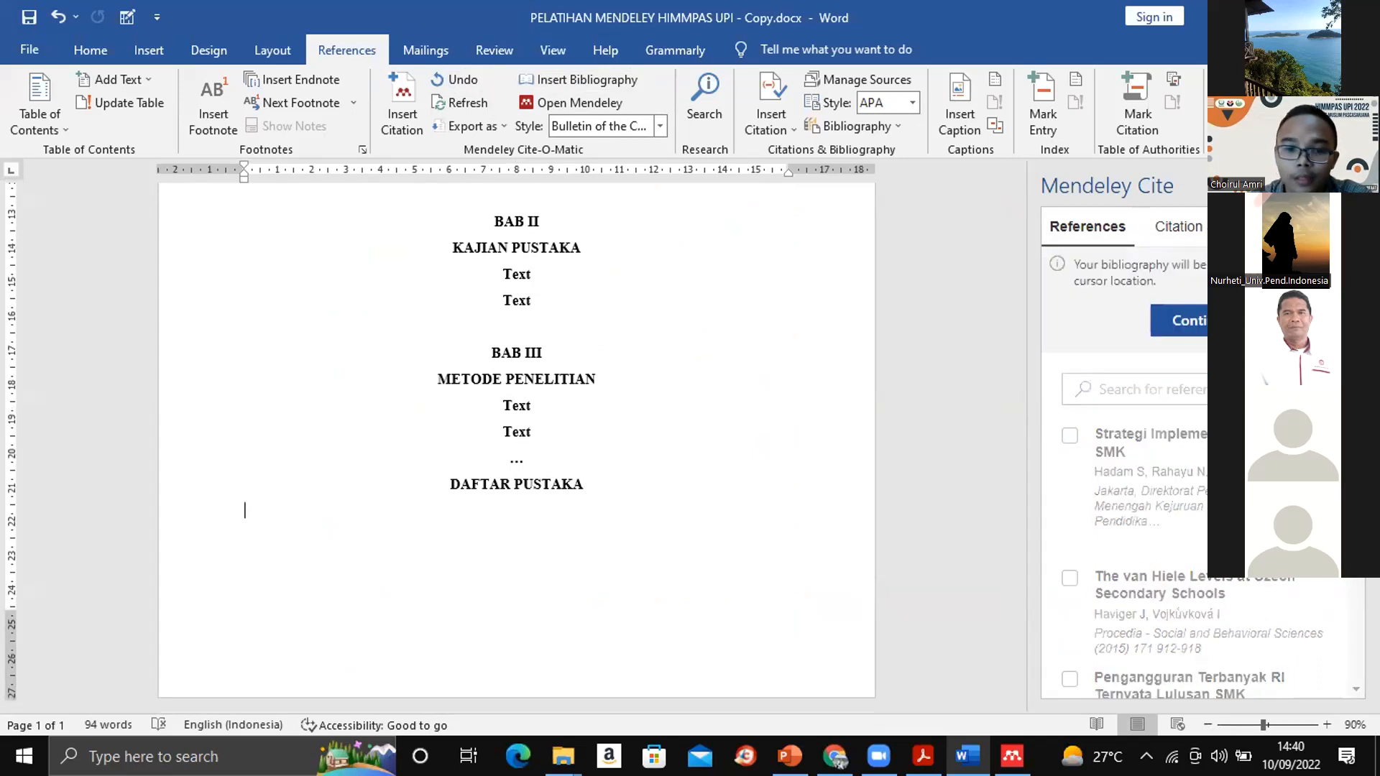
pyautogui.click(1169, 312)
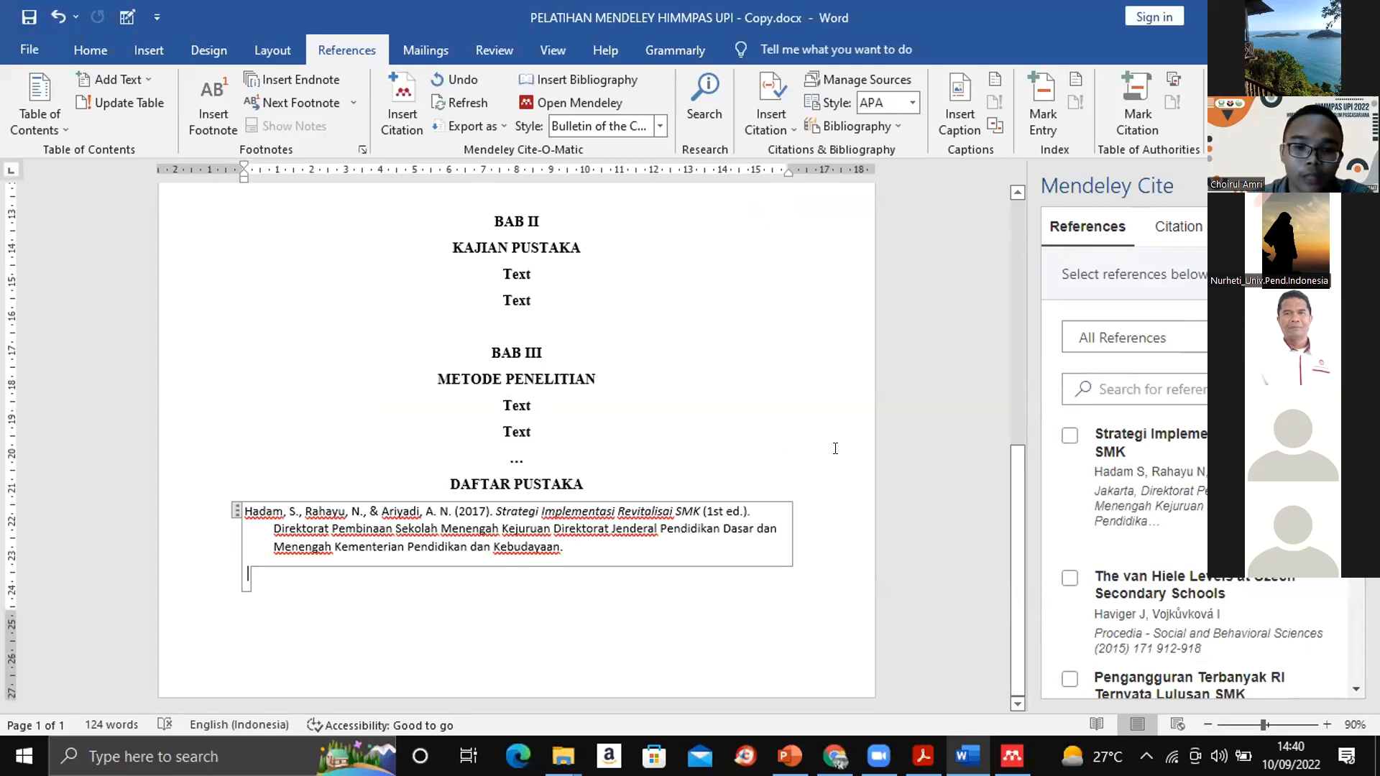
# - Edit the 2017 citation in the first BAB I paragraph to include page 67 and save the change
pyautogui.moveTo(1012, 528)
pyautogui.mouseDown()
pyautogui.moveTo(1011, 243)
pyautogui.moveTo(1033, 533)
pyautogui.mouseUp()
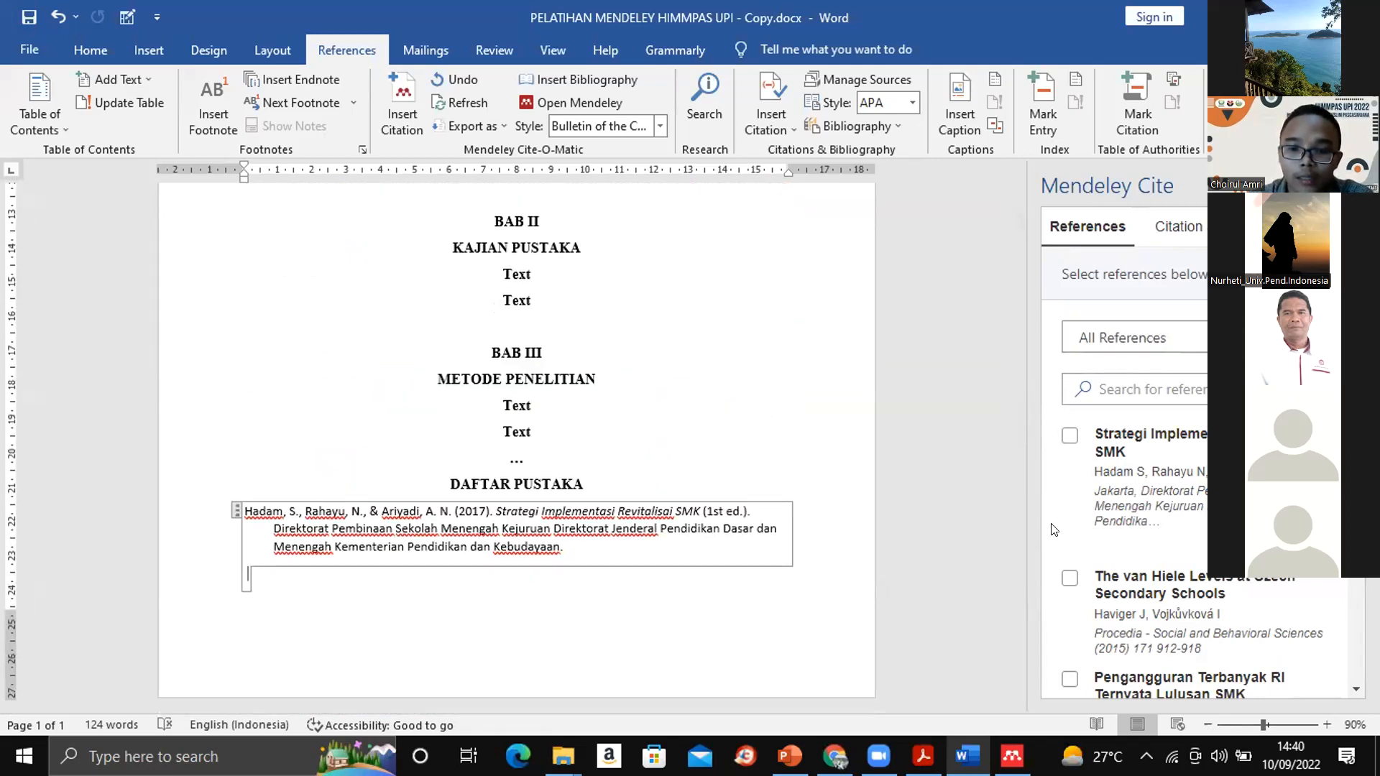
pyautogui.moveTo(1018, 510); pyautogui.dragTo(1021, 311)
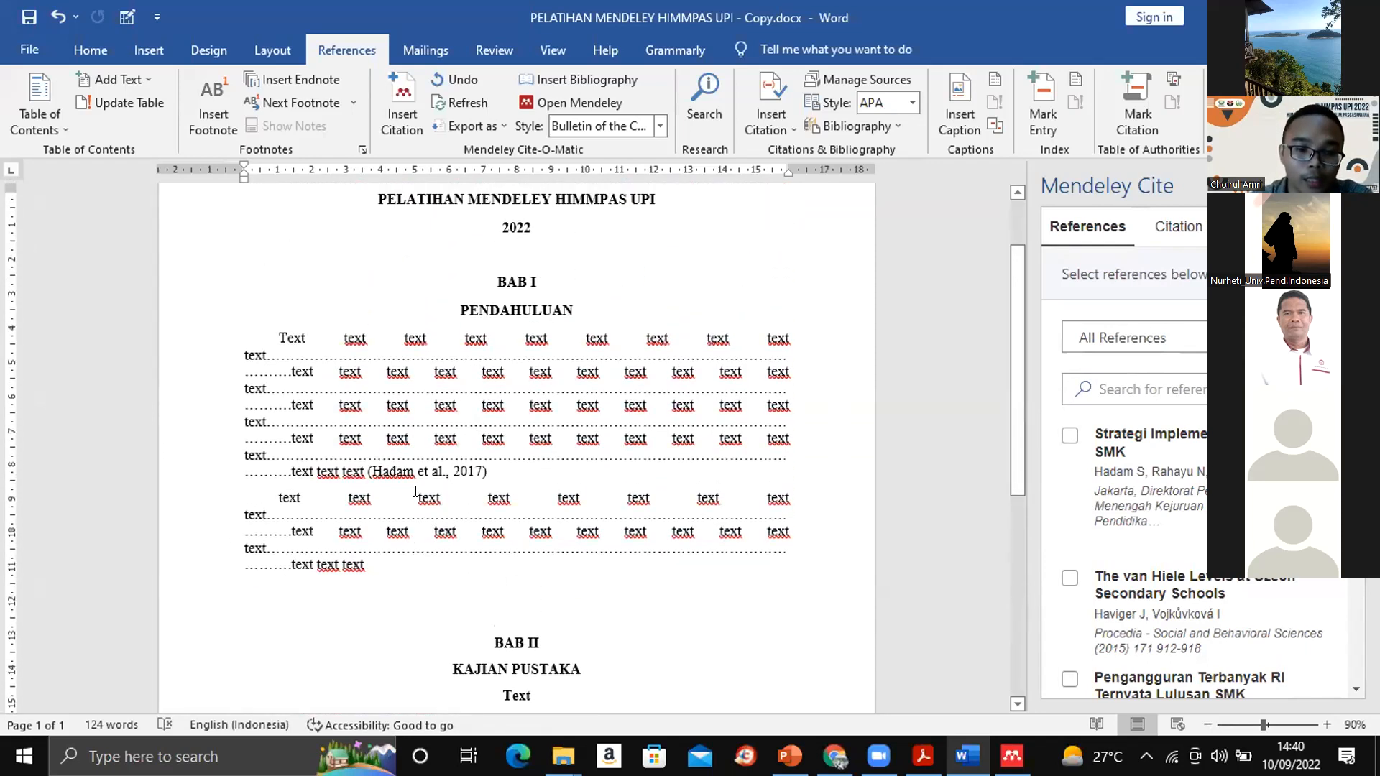
pyautogui.click(404, 467)
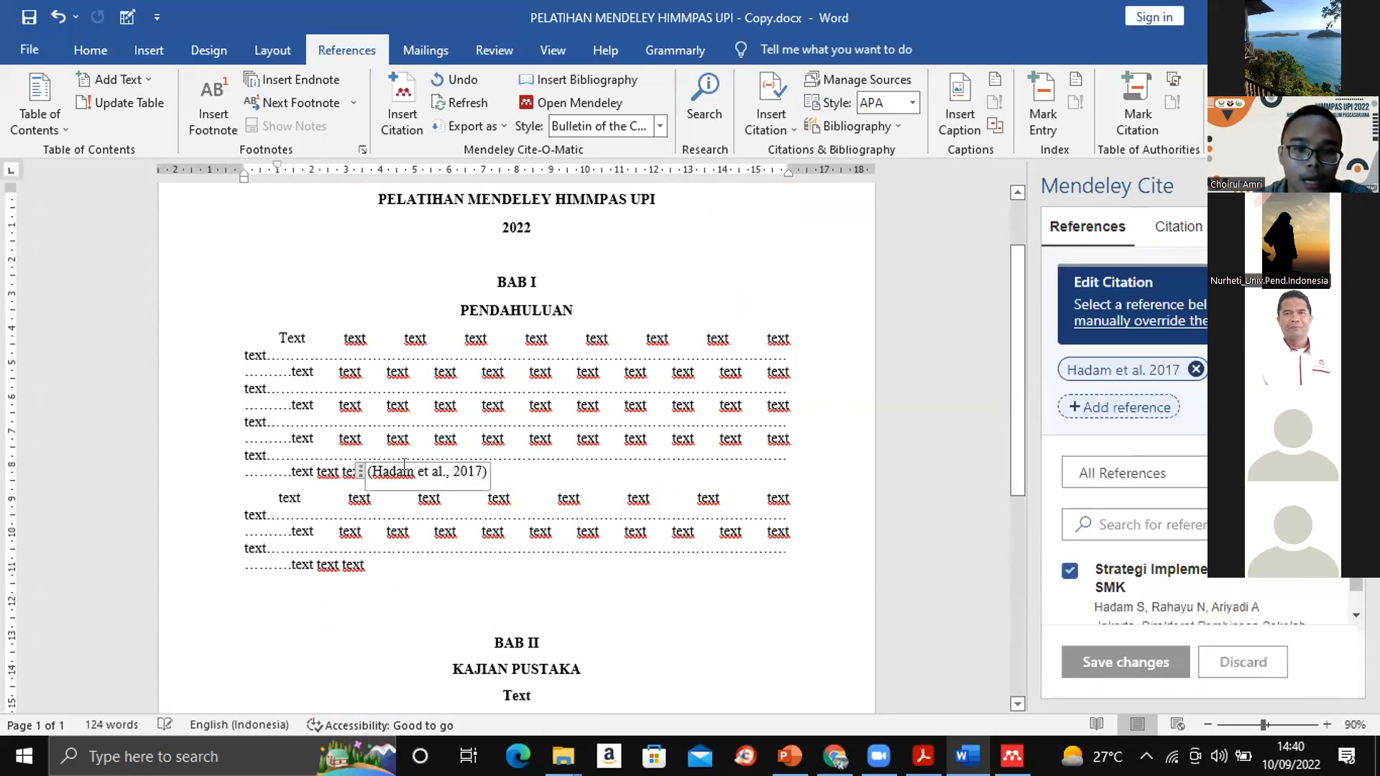
pyautogui.click(1114, 368)
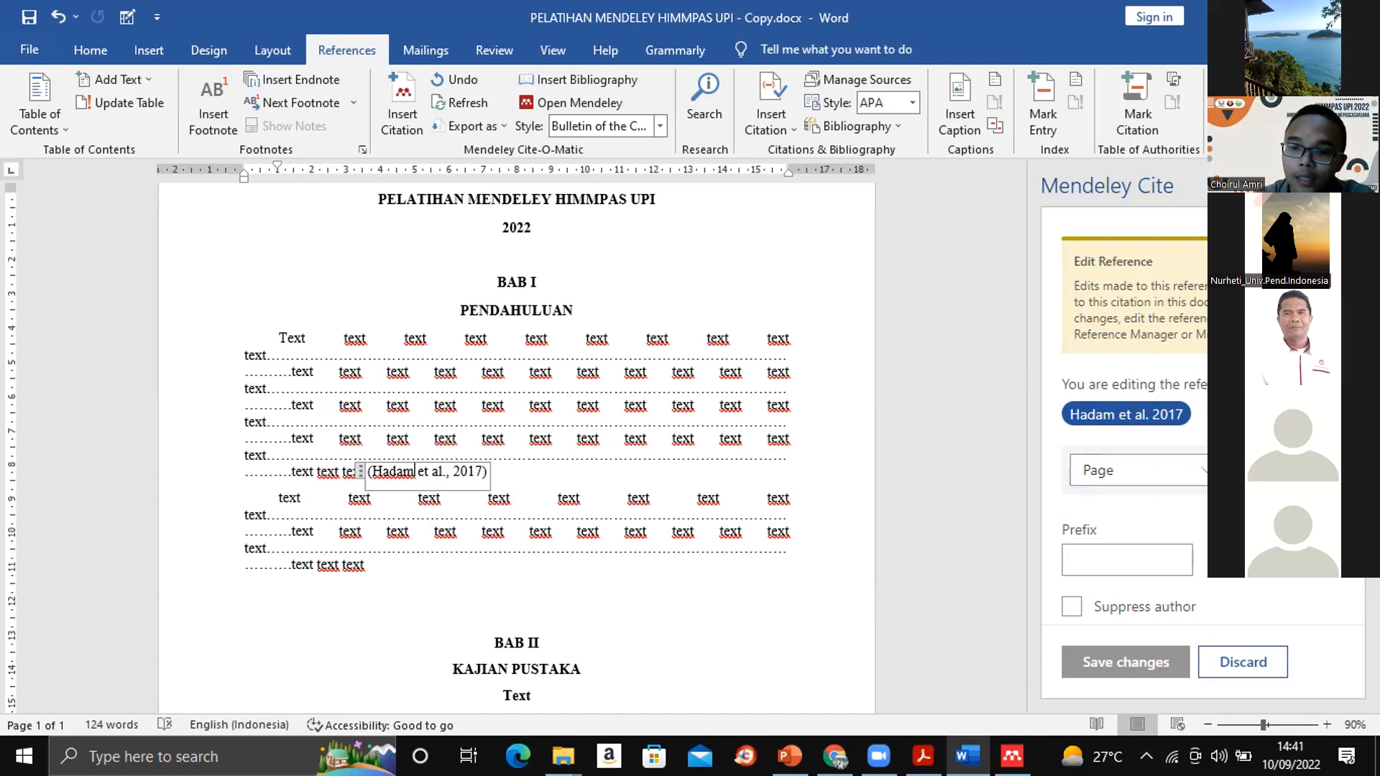
pyautogui.write('1')
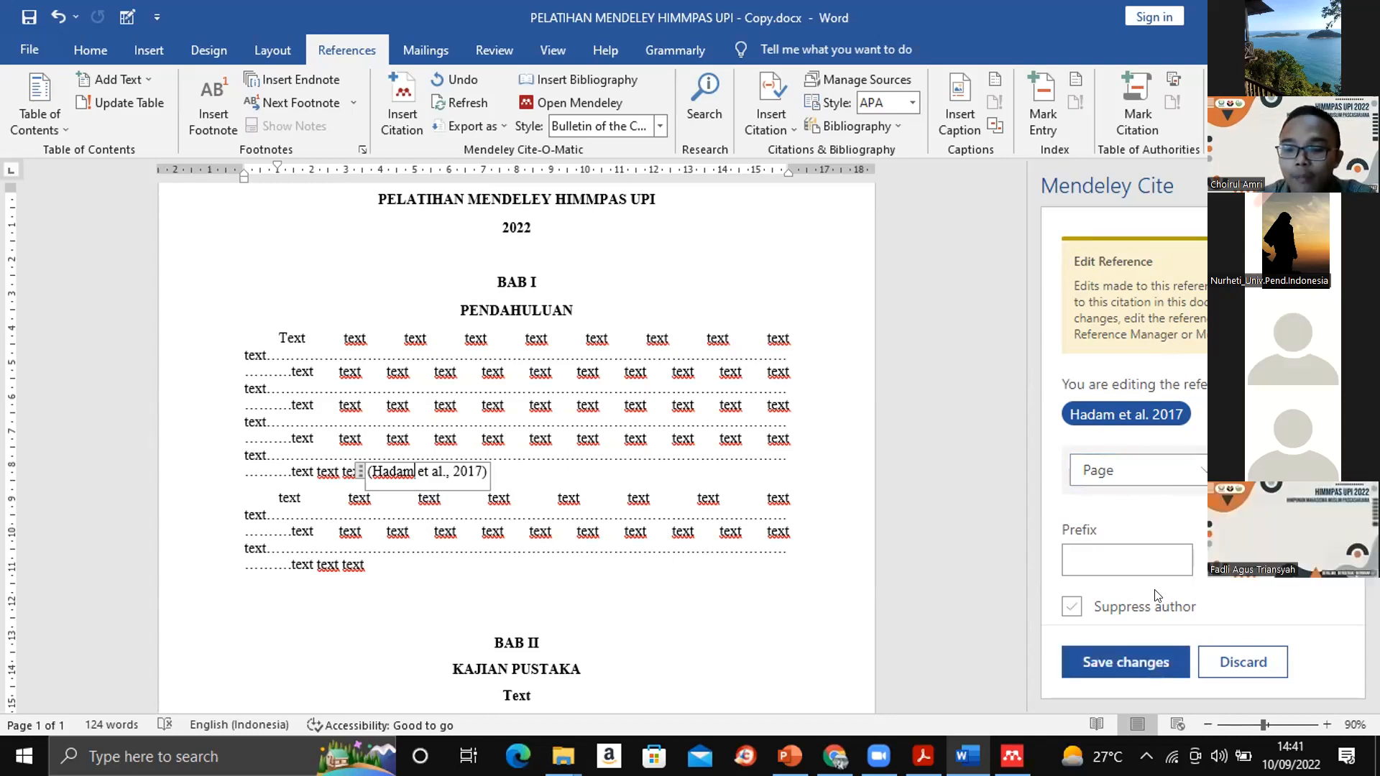
pyautogui.click(1127, 655)
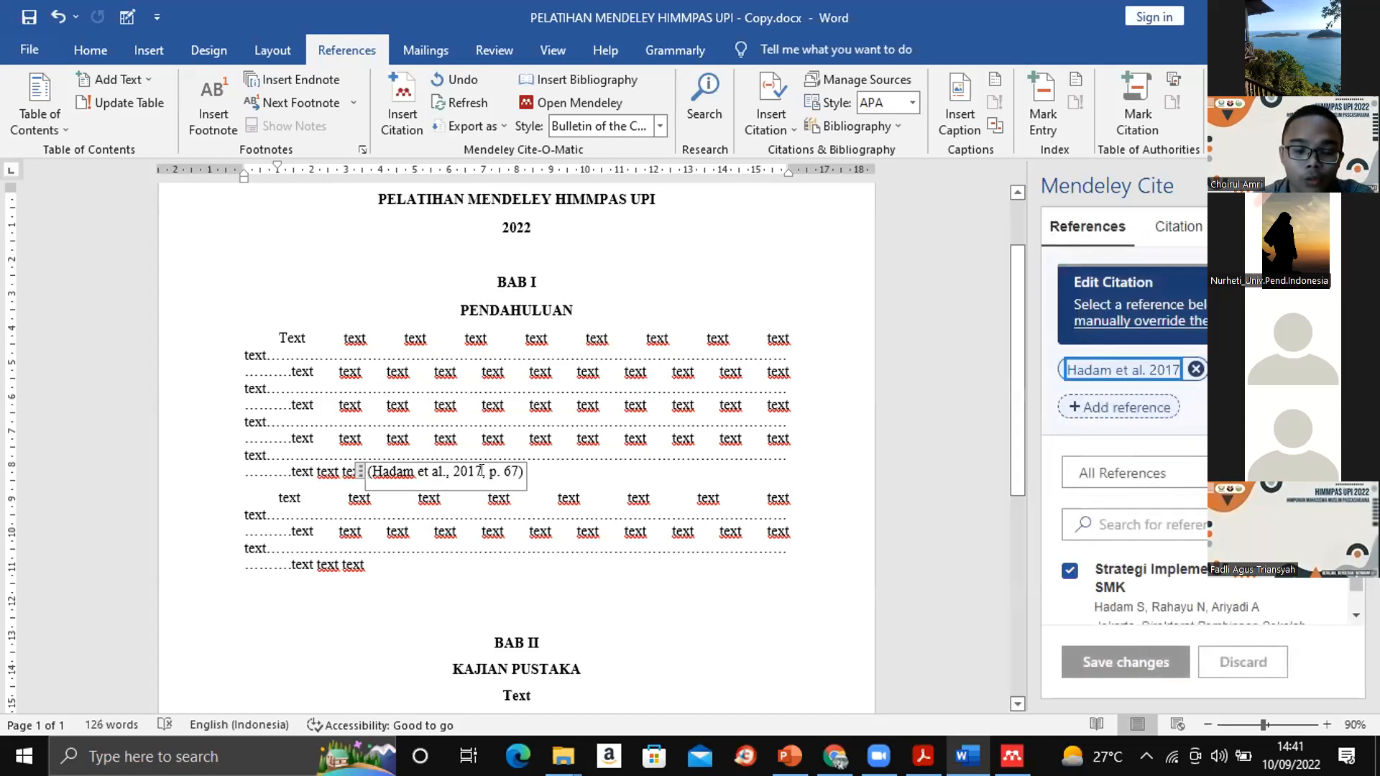
pyautogui.click(556, 464)
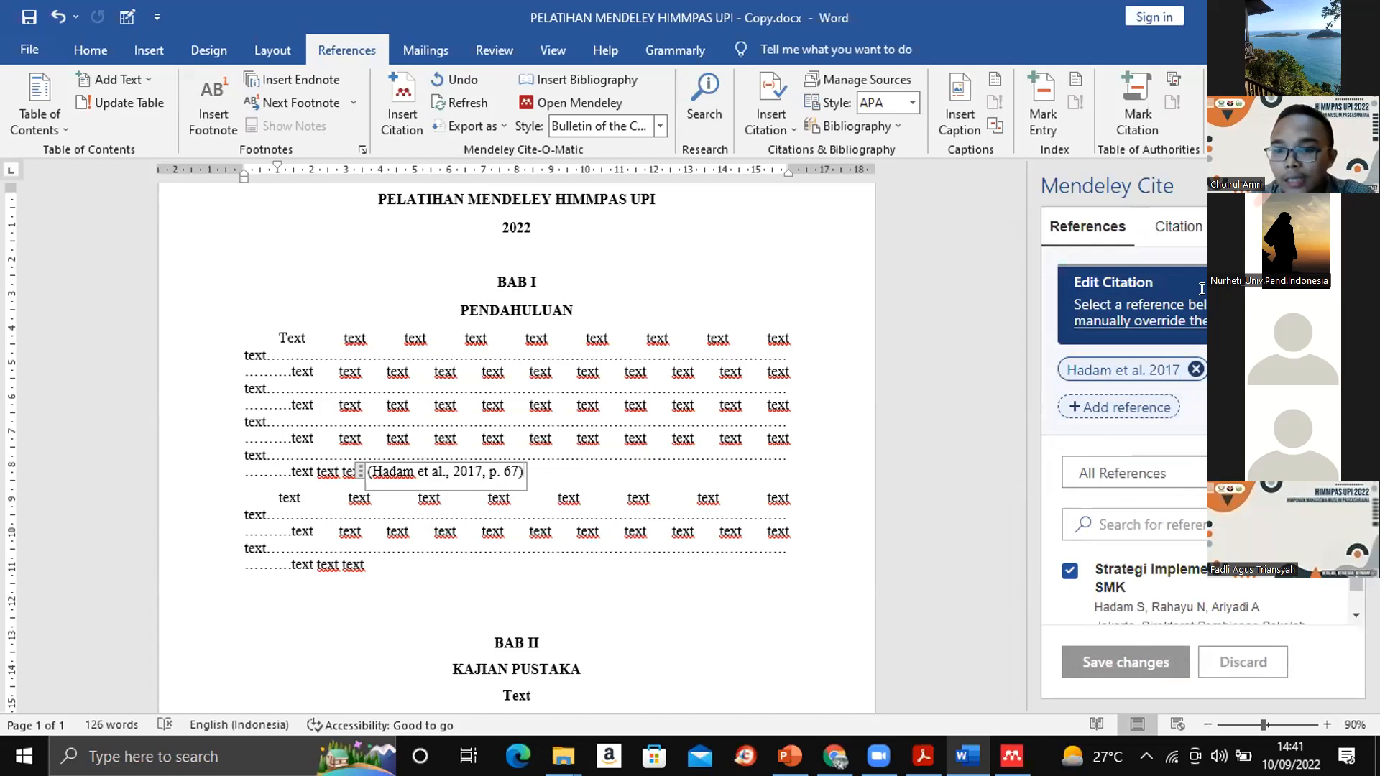
# - Change the citation style to Cite Them Right 12th edition Harvard and check the bibliography under DAFTAR PUSTAKA
pyautogui.click(1176, 230)
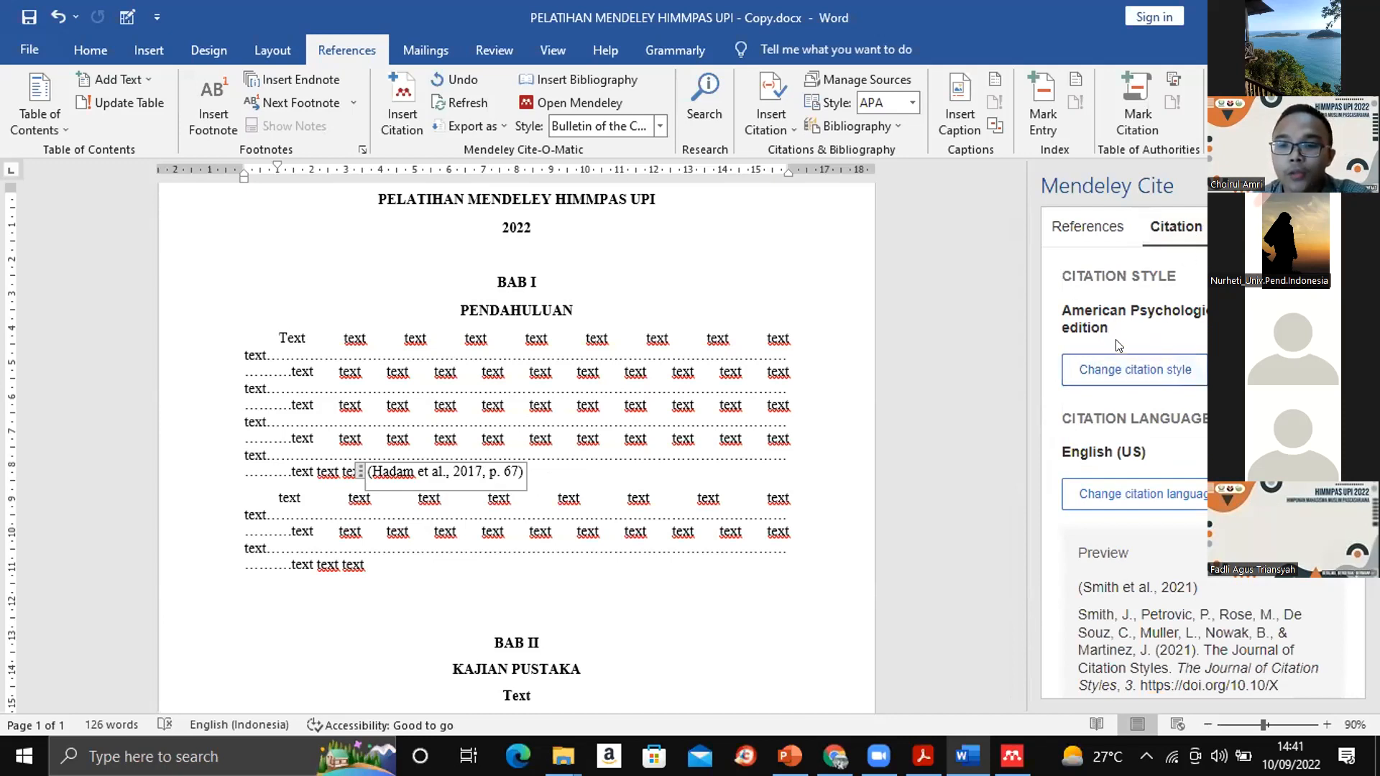
pyautogui.click(1121, 367)
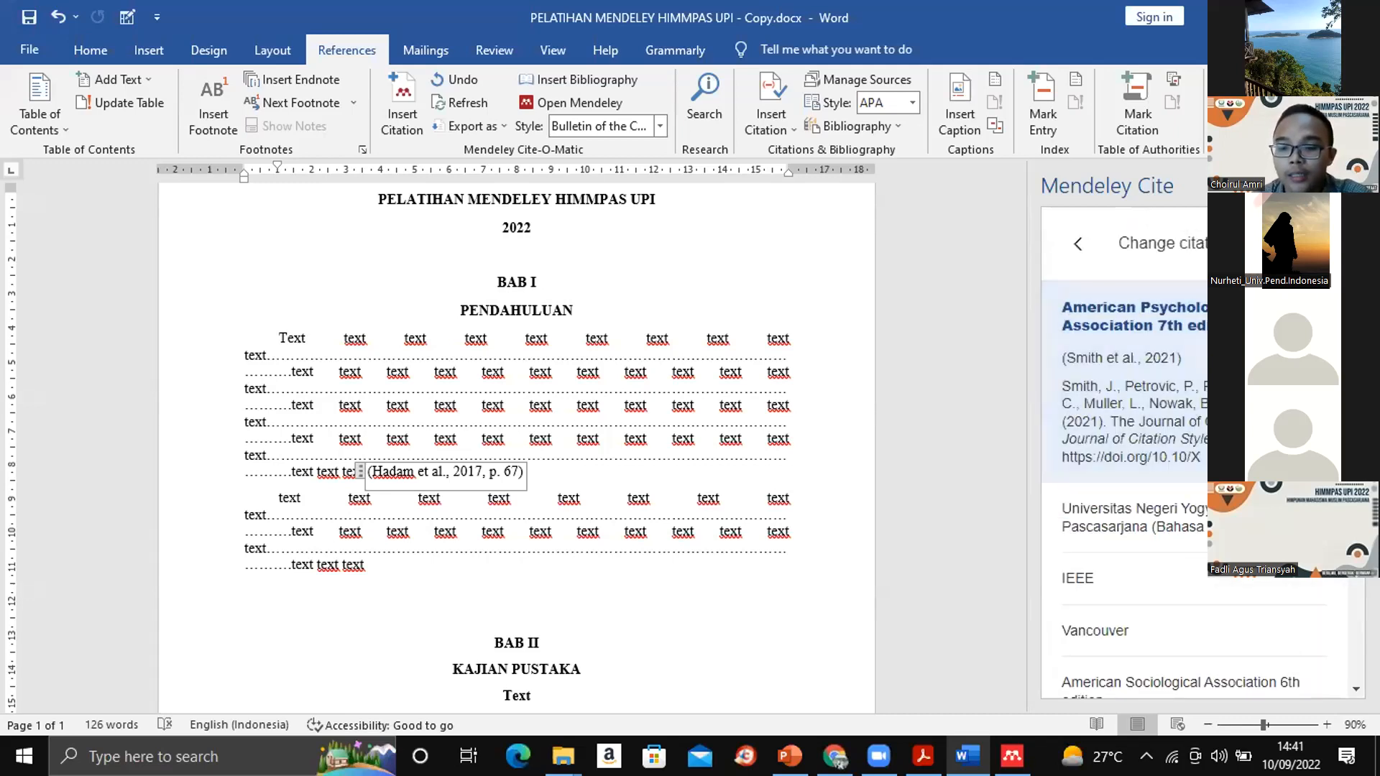
pyautogui.scroll(-6, 1112, 451)
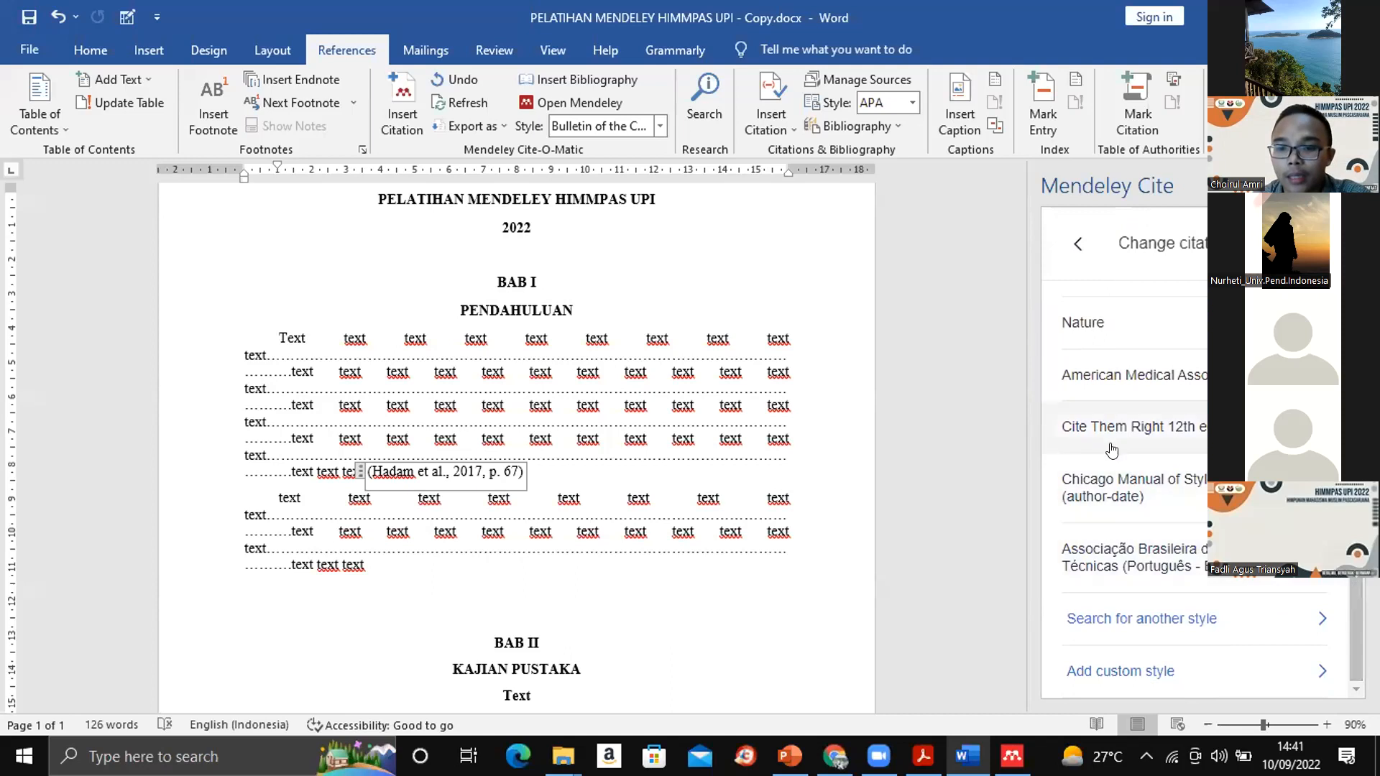
pyautogui.click(1127, 433)
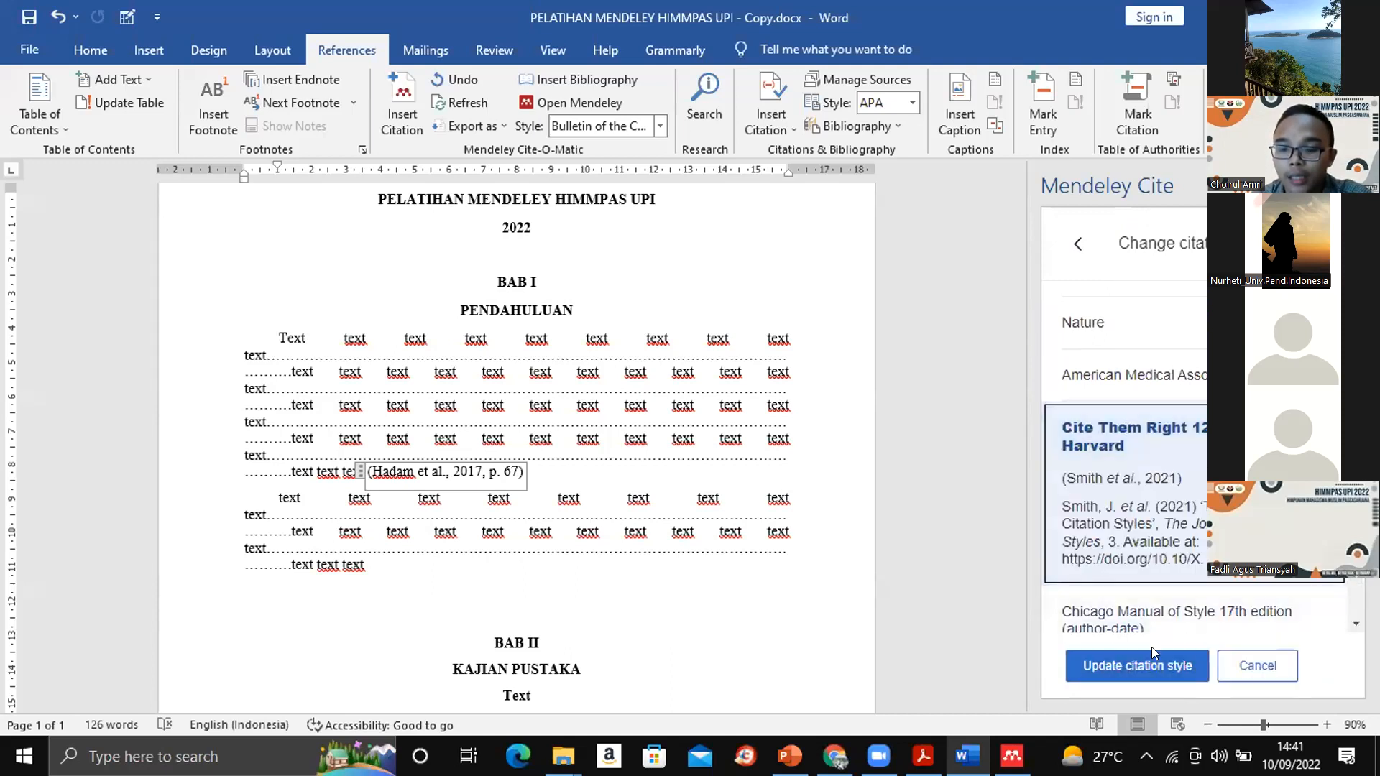
pyautogui.click(1167, 667)
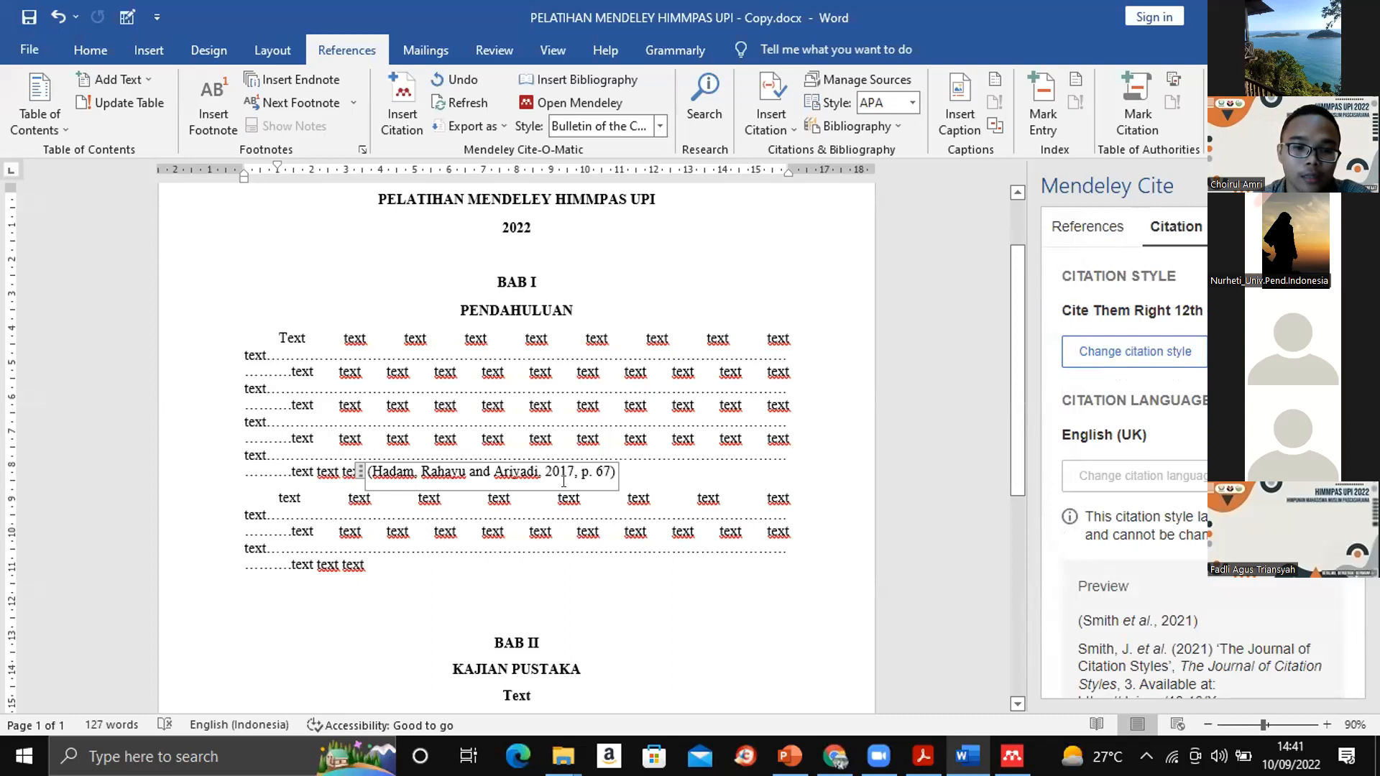
pyautogui.moveTo(1014, 327); pyautogui.dragTo(1004, 608)
pyautogui.click(578, 548)
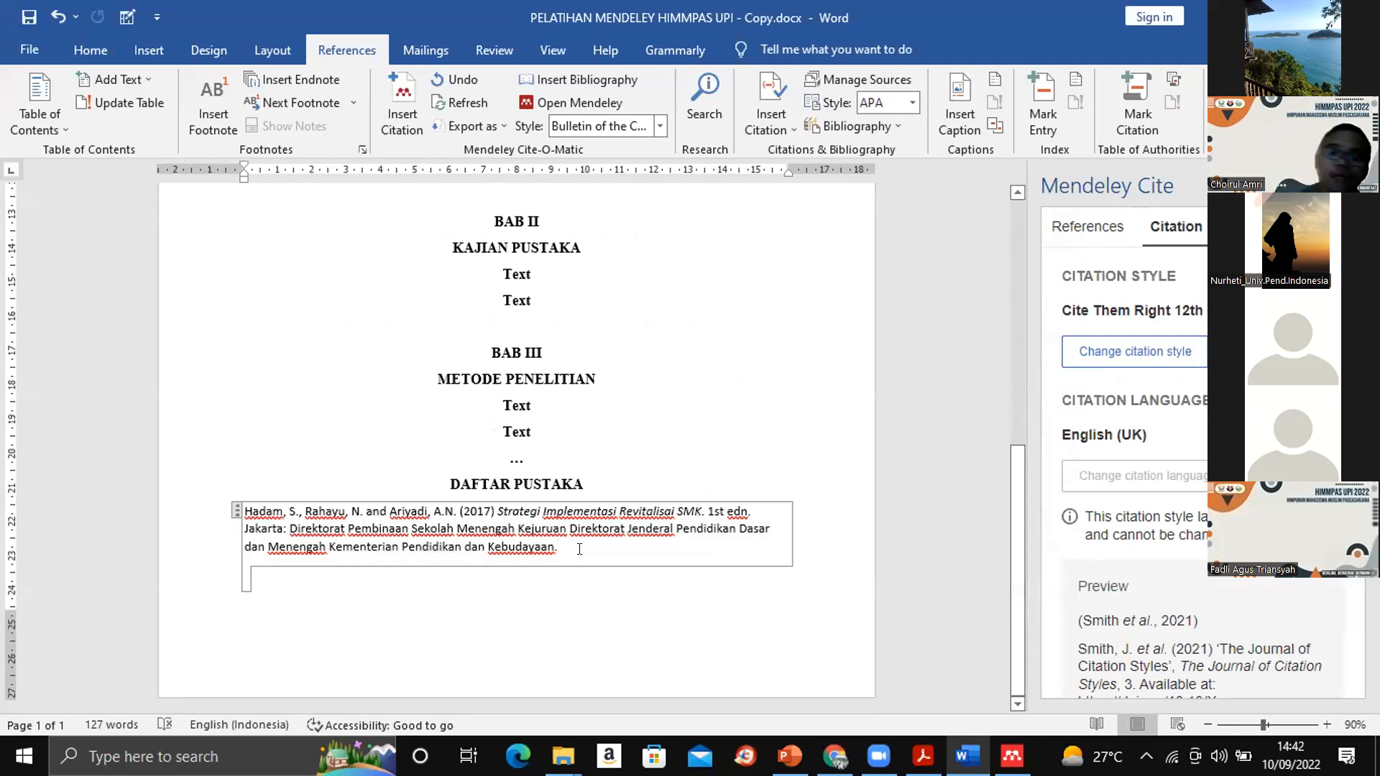
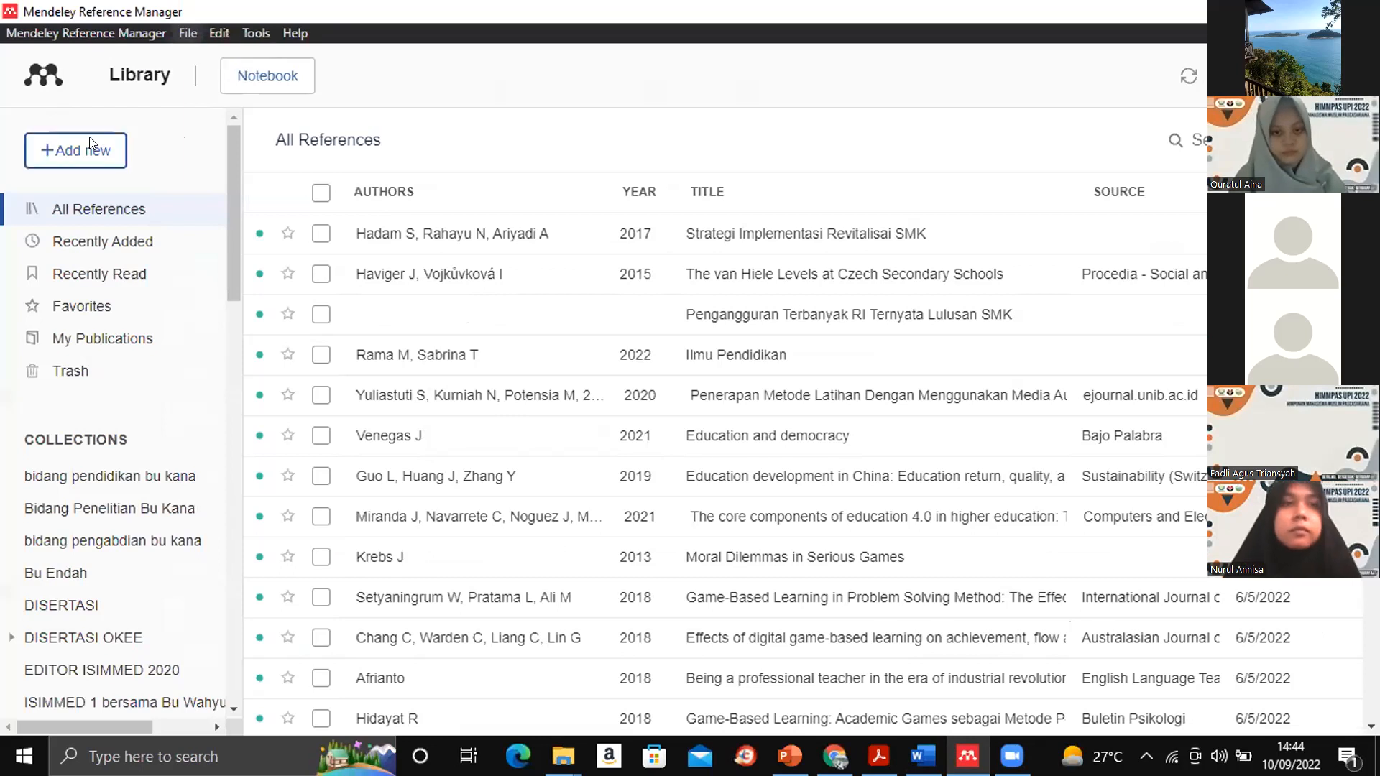
# - Start a manual library entry with the reference type Book and the title "Filsafat Umum"
pyautogui.moveTo(92, 275)
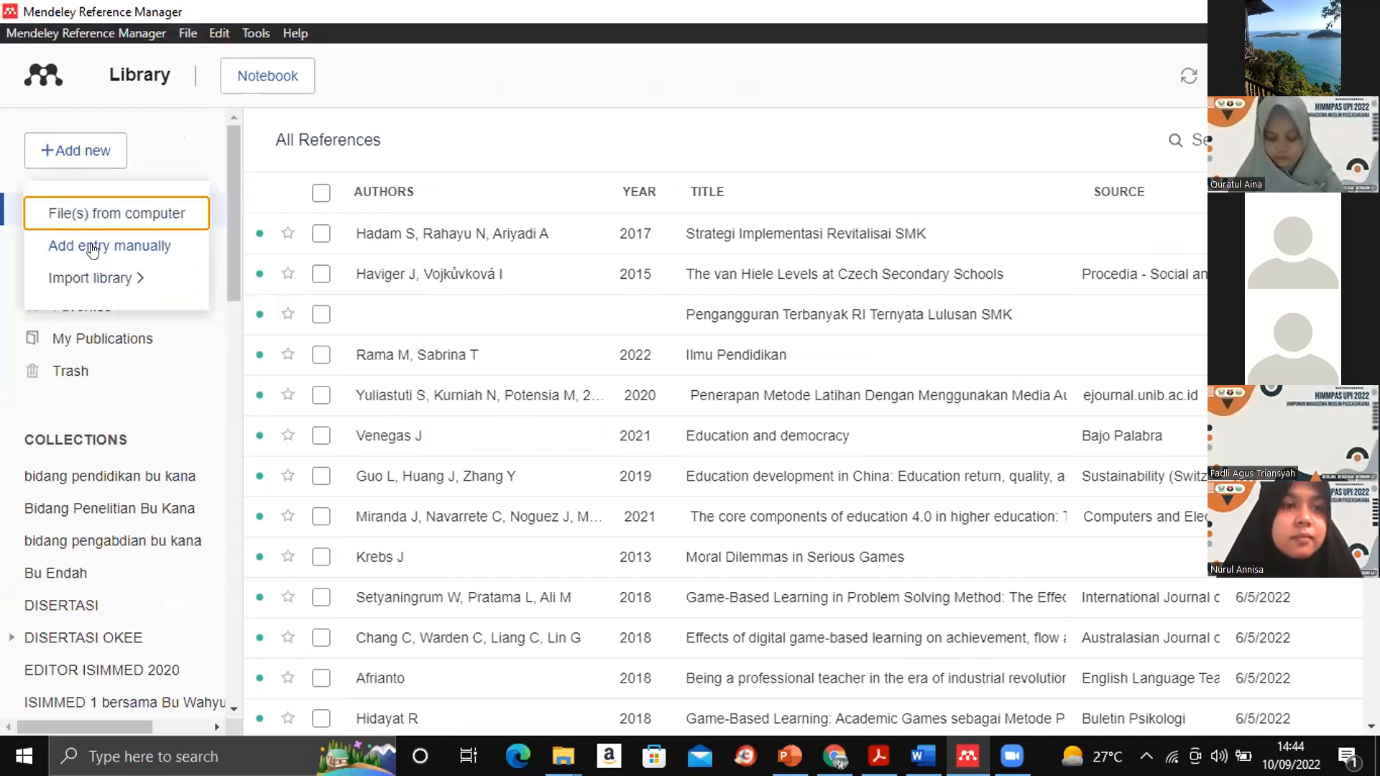
pyautogui.click(92, 246)
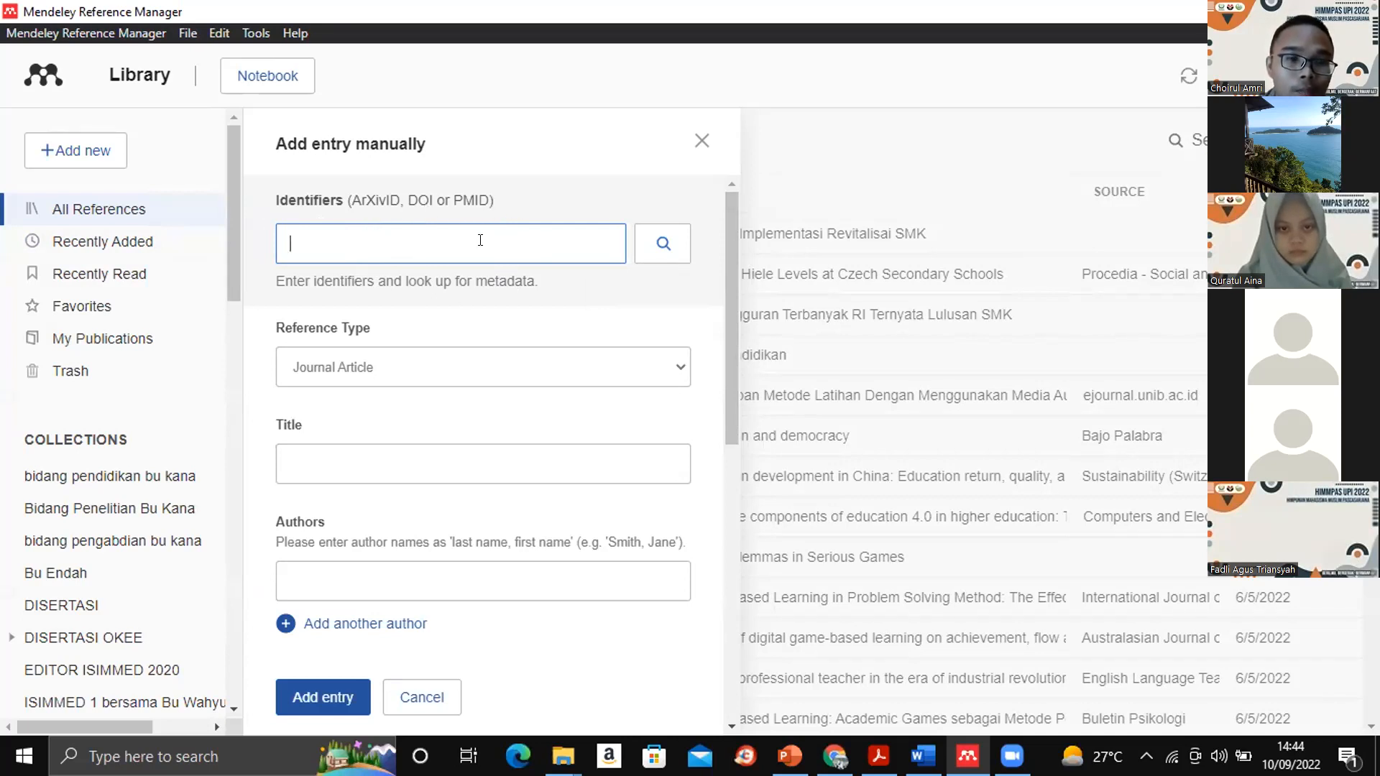
pyautogui.click(573, 286)
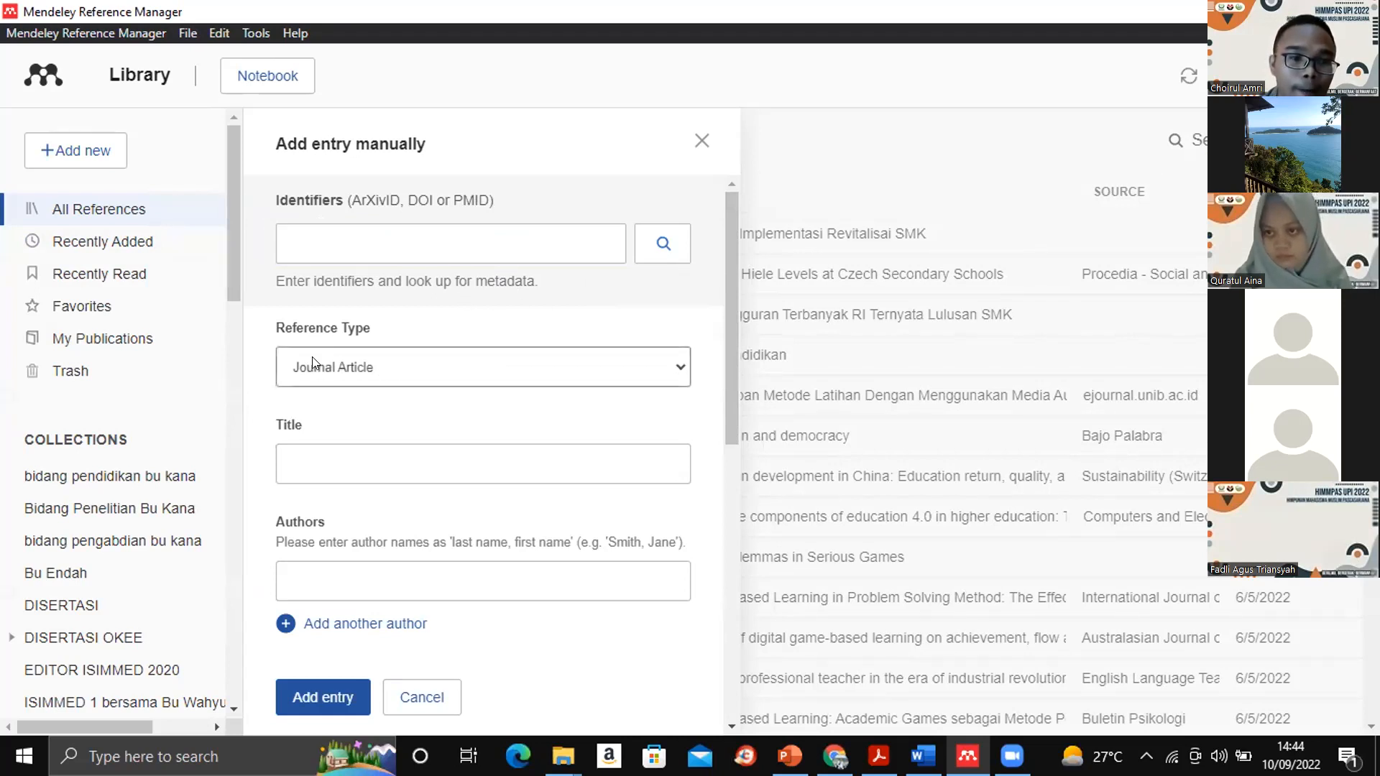
pyautogui.click(508, 367)
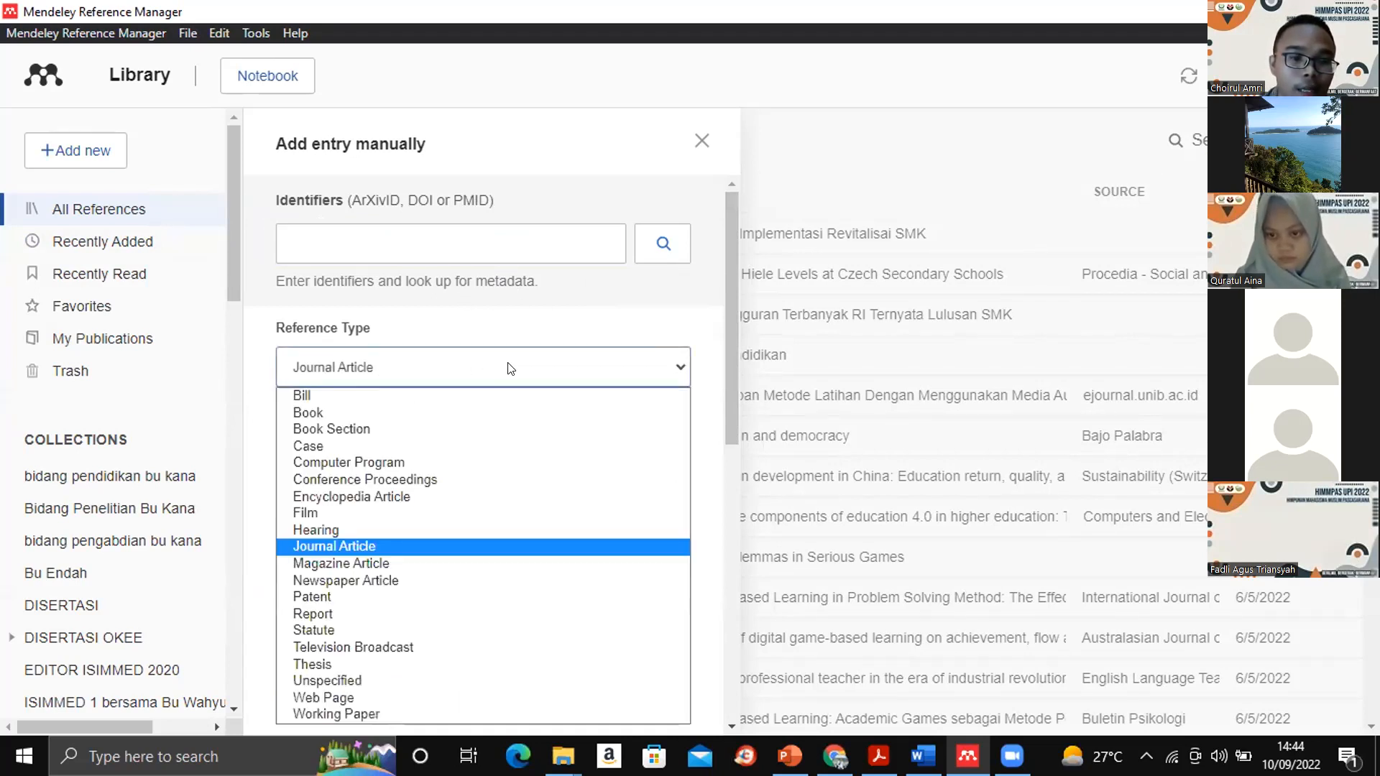
pyautogui.click(325, 411)
pyautogui.click(302, 463)
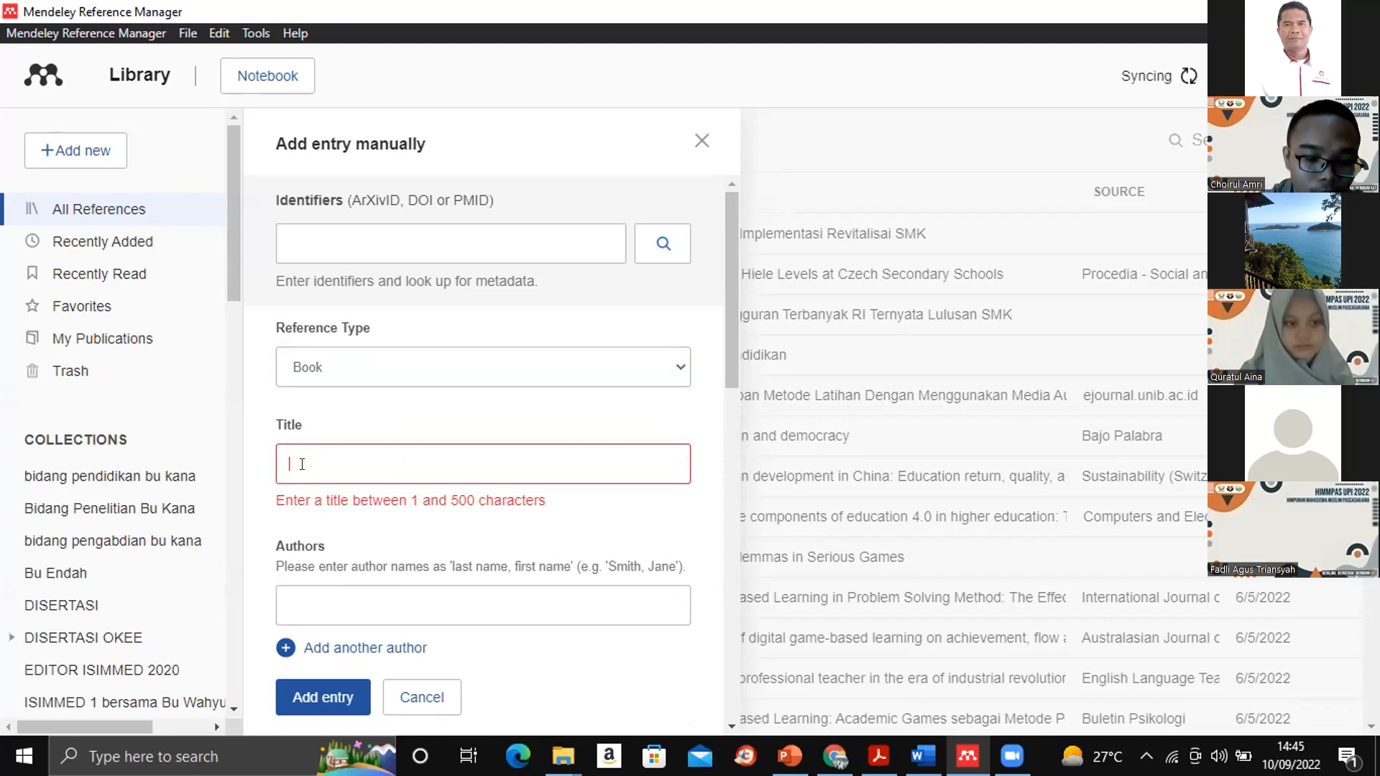
pyautogui.write('Filsafa')
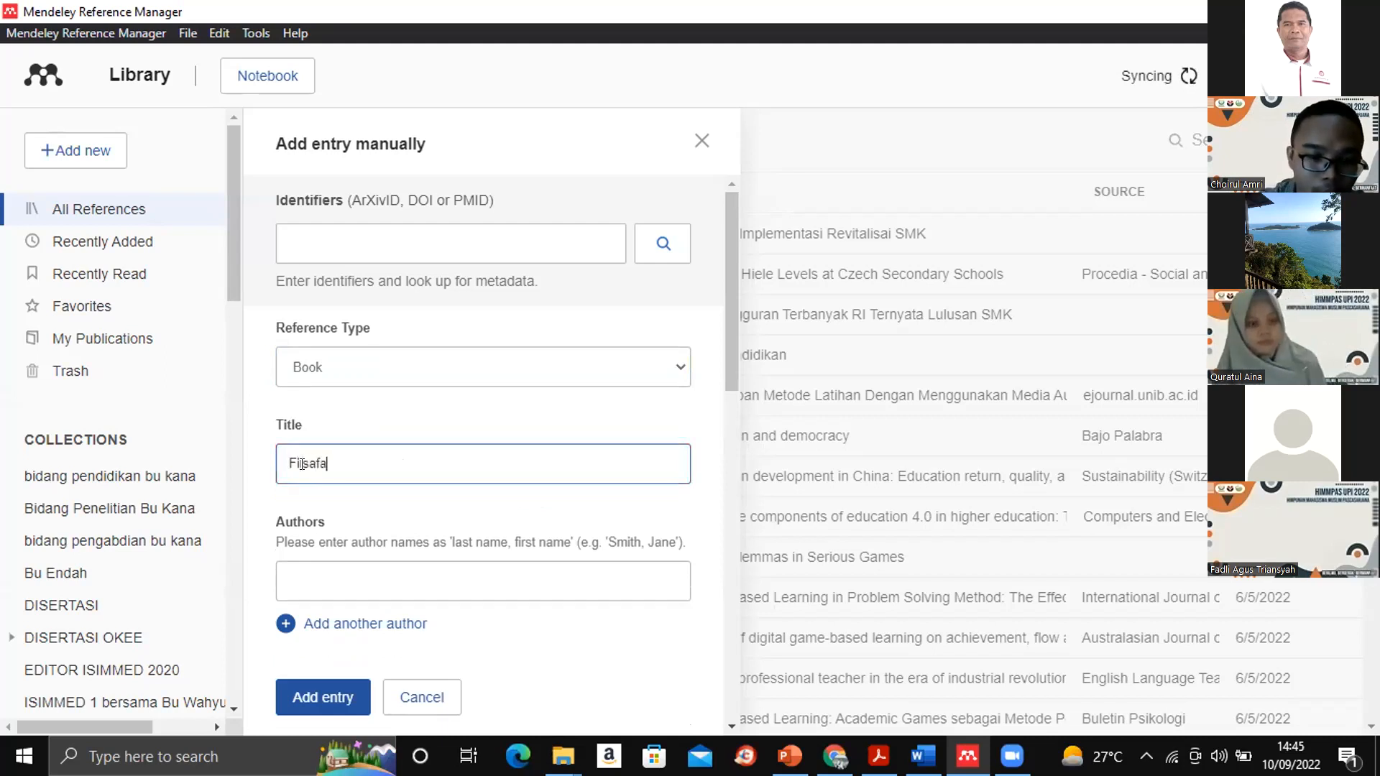
pyautogui.write('t Umum')
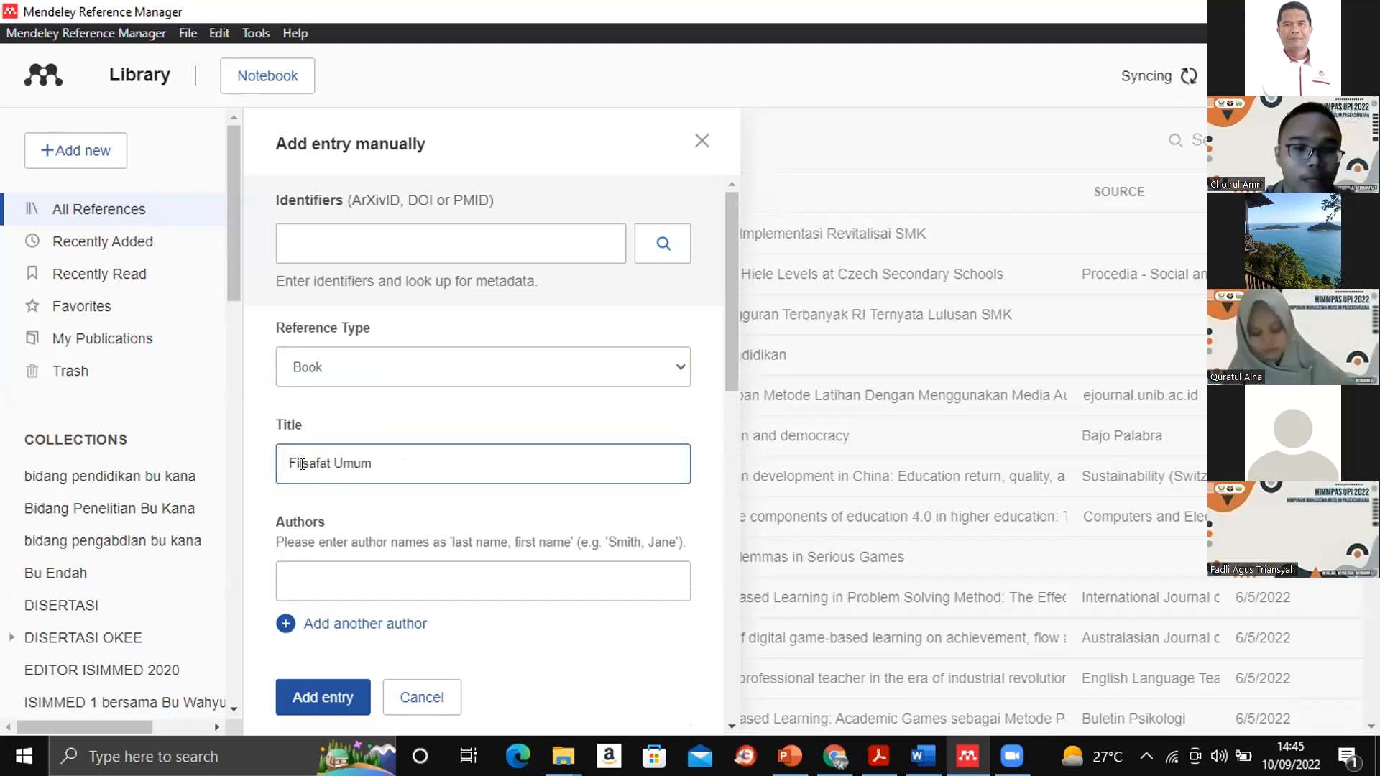
# - Enter the book author's name as last name, first name in the manual entry
pyautogui.click(302, 575)
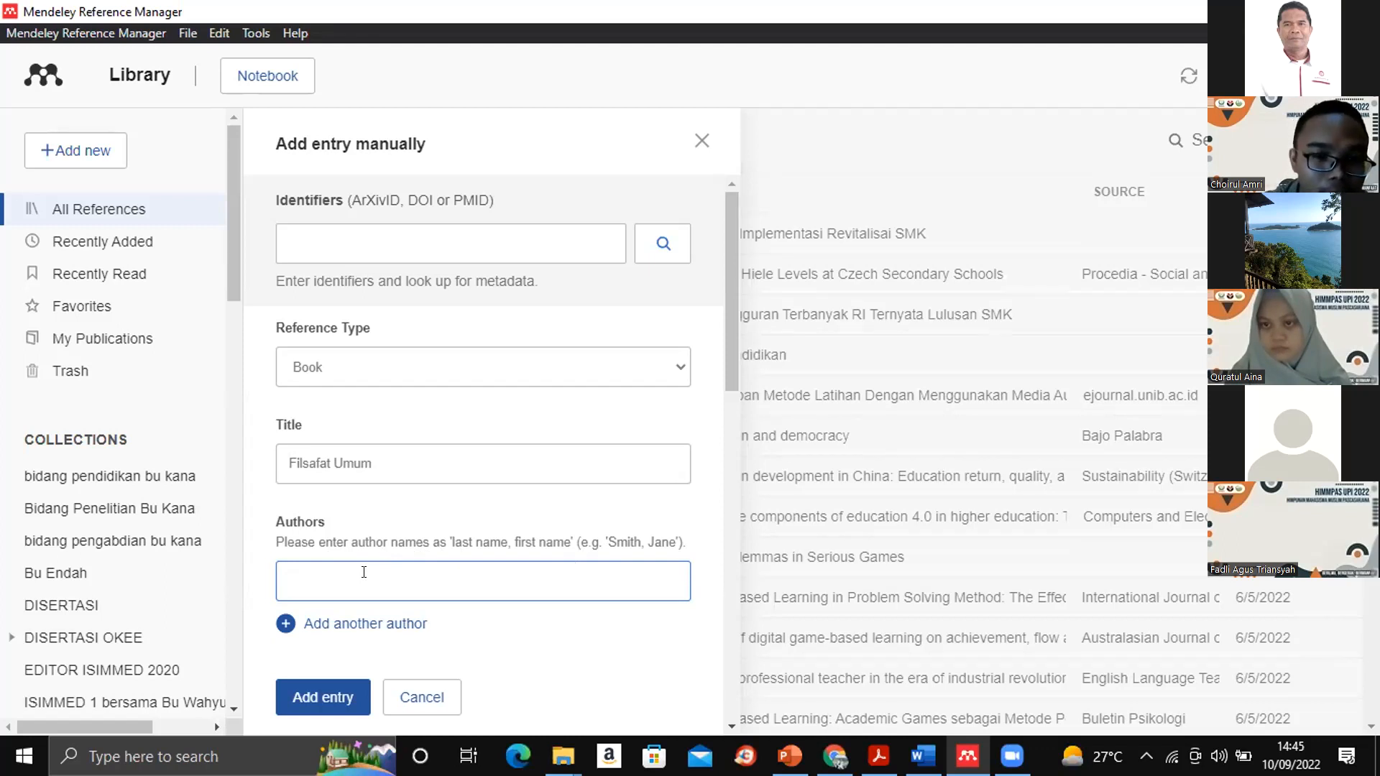
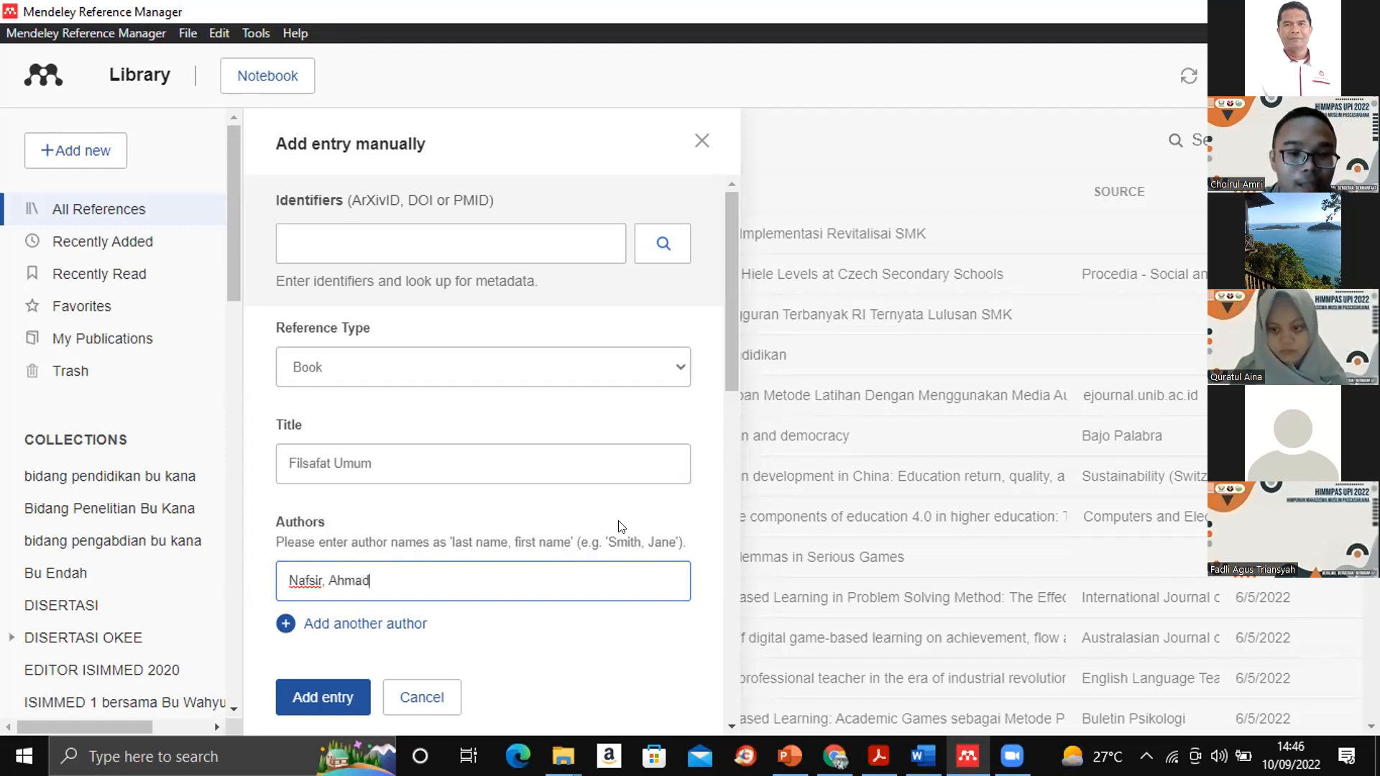
# - Set the book's year to 2022 and its page range to 1 to 230
pyautogui.moveTo(726, 333); pyautogui.dragTo(726, 419)
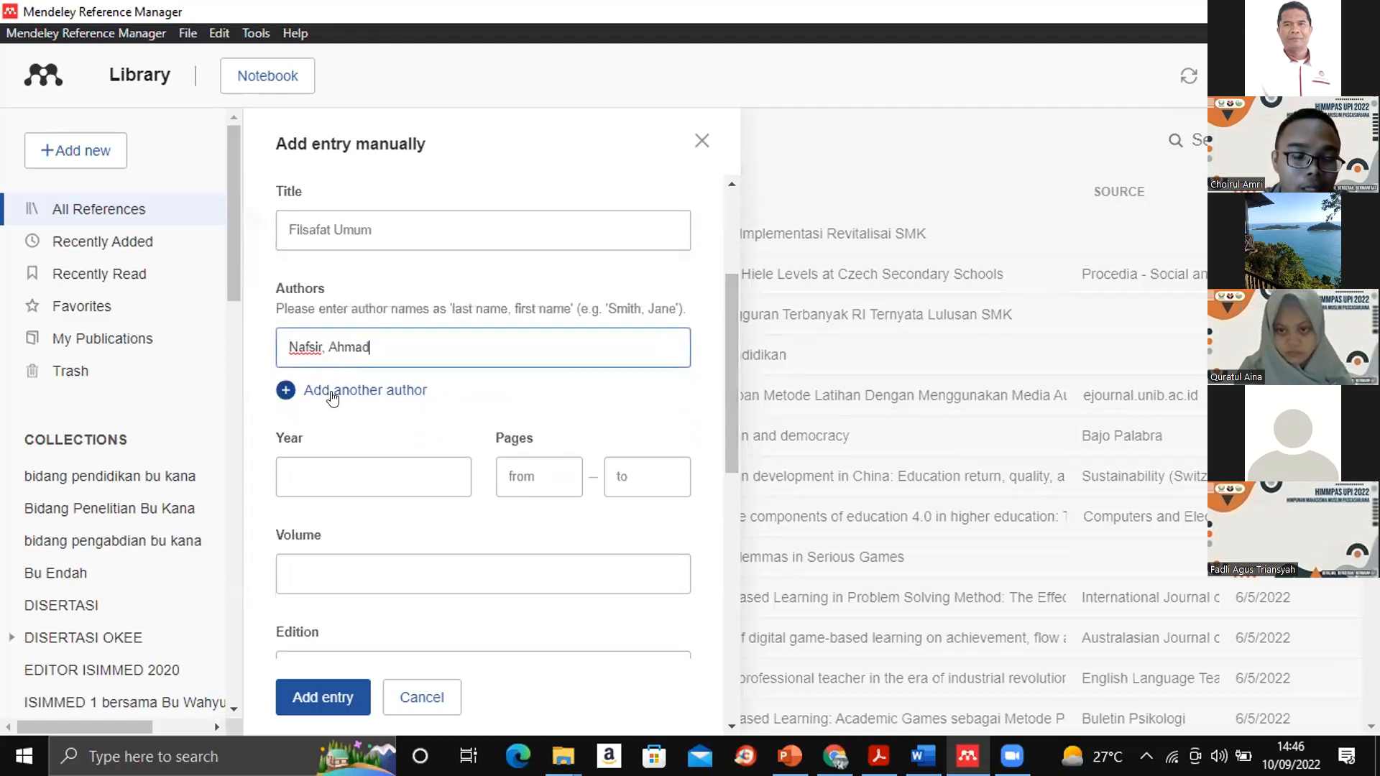
pyautogui.click(368, 469)
pyautogui.write('2022')
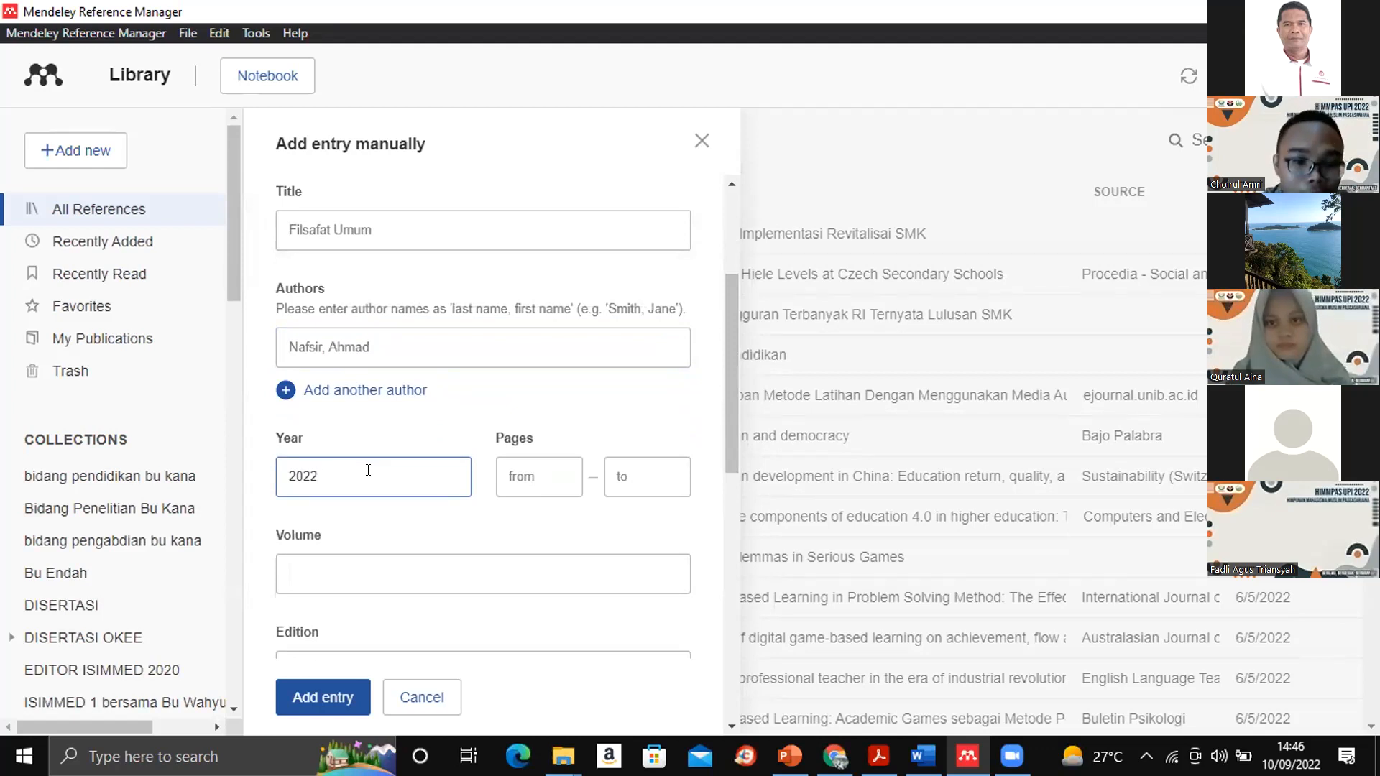
pyautogui.click(529, 472)
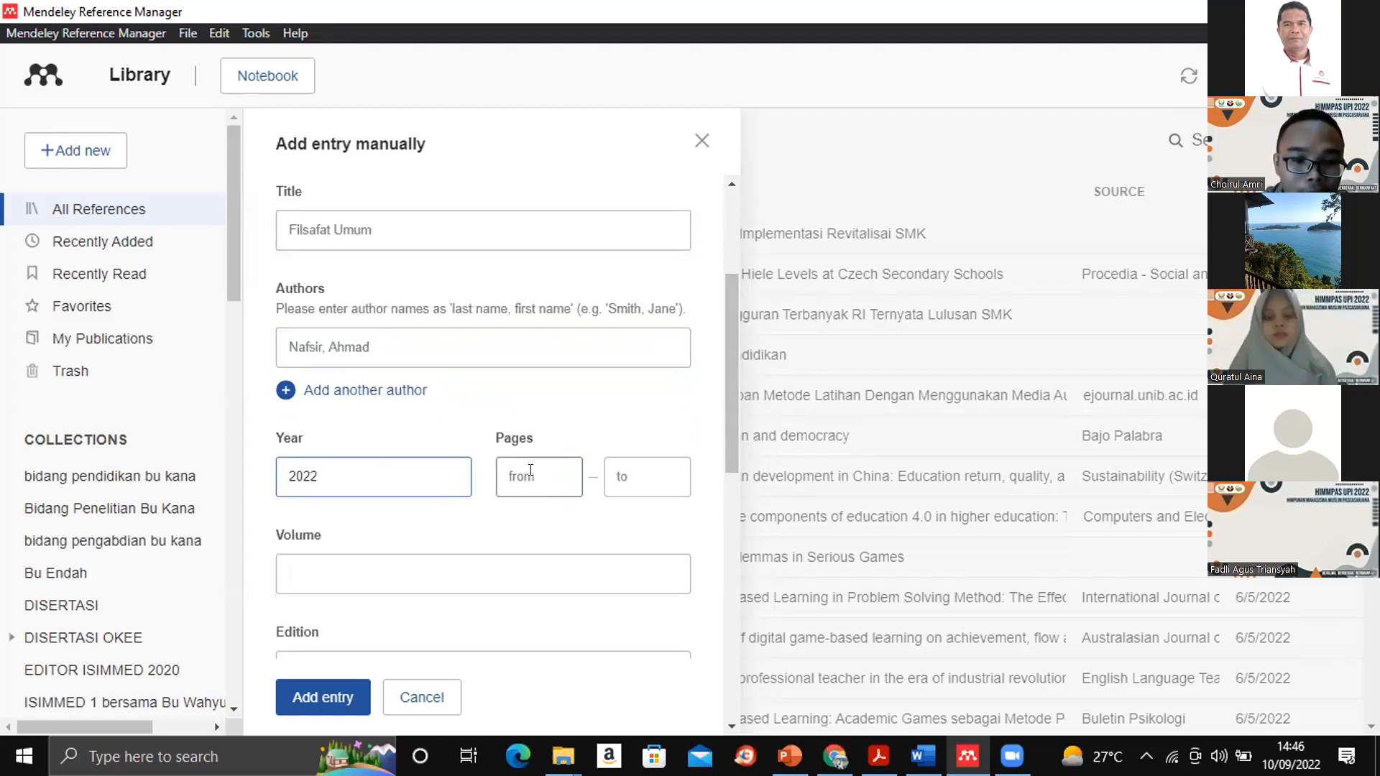
pyautogui.write('1')
pyautogui.click(629, 475)
pyautogui.write('230')
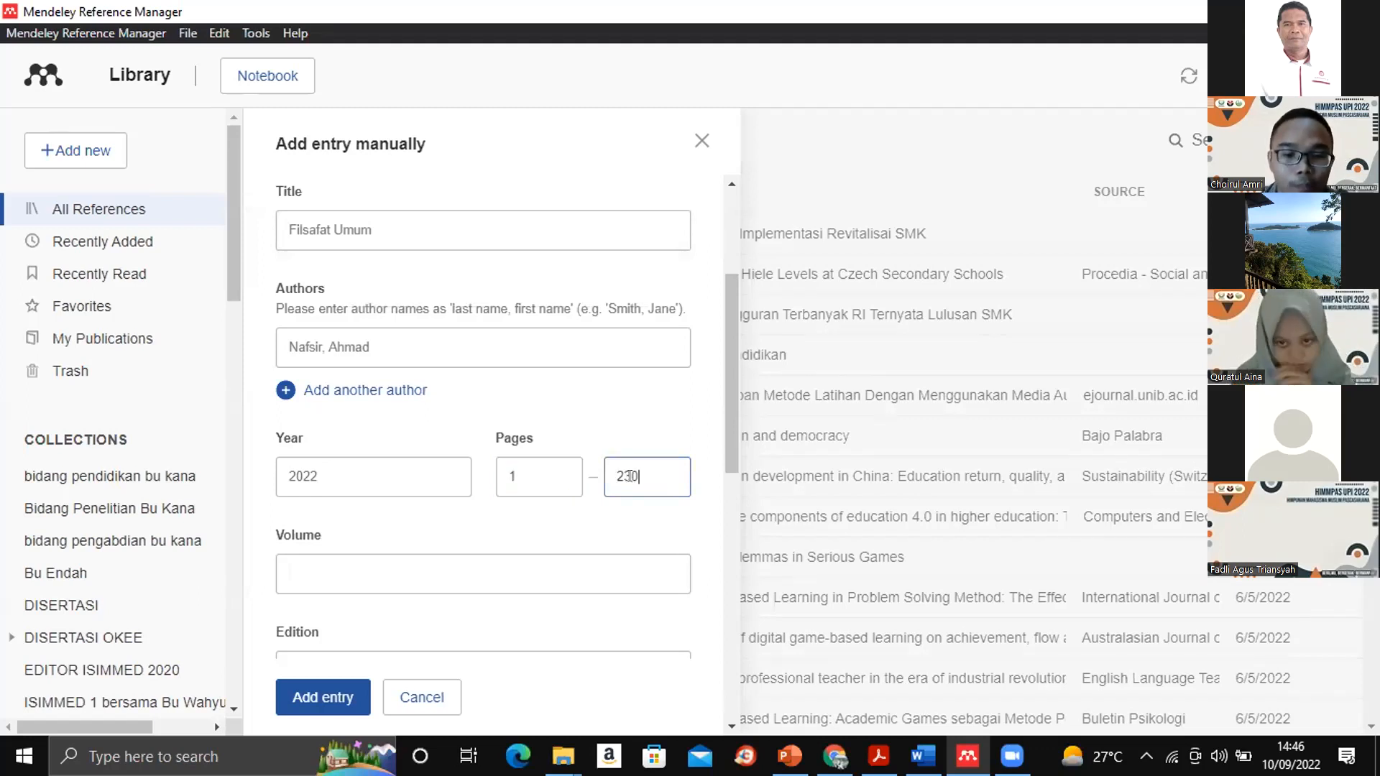
# - Set both the volume and the edition of the book entry to 3
pyautogui.click(352, 572)
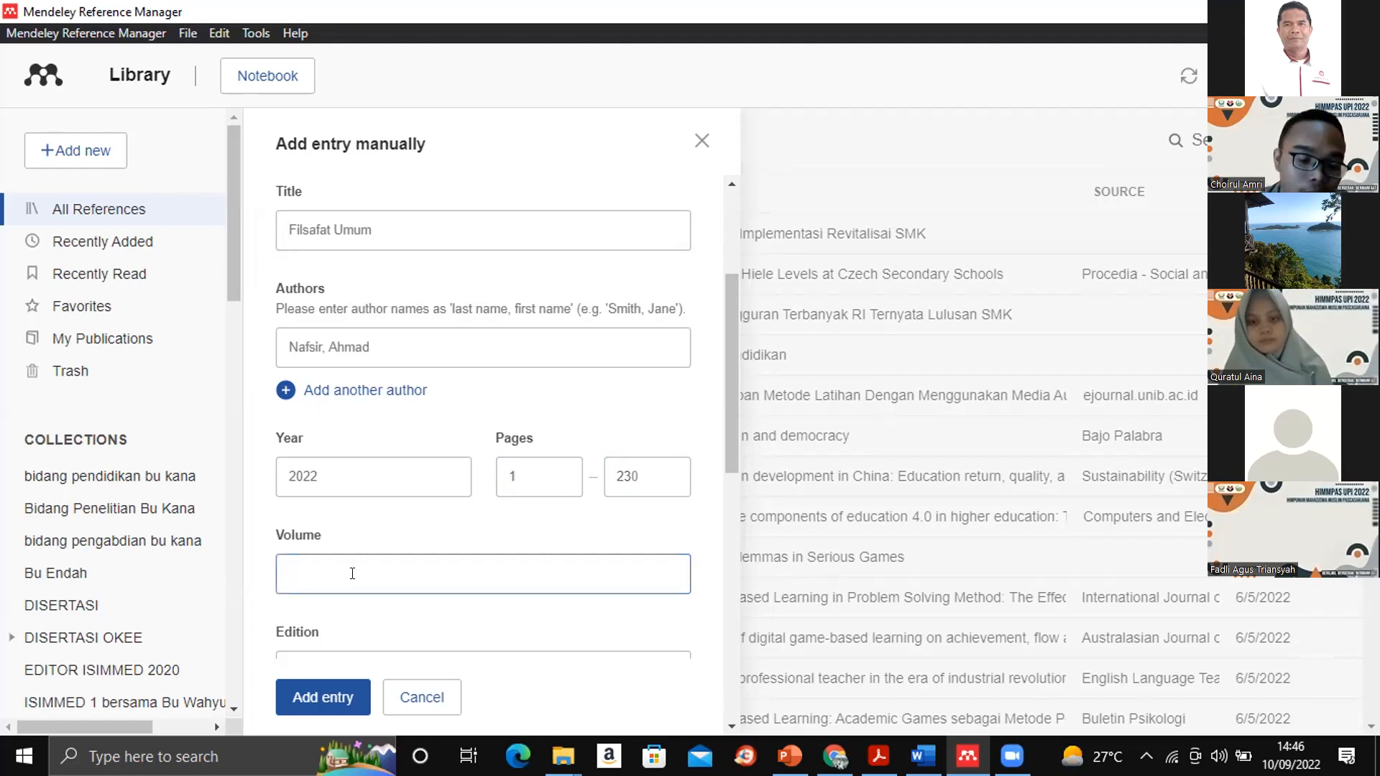
pyautogui.write('3')
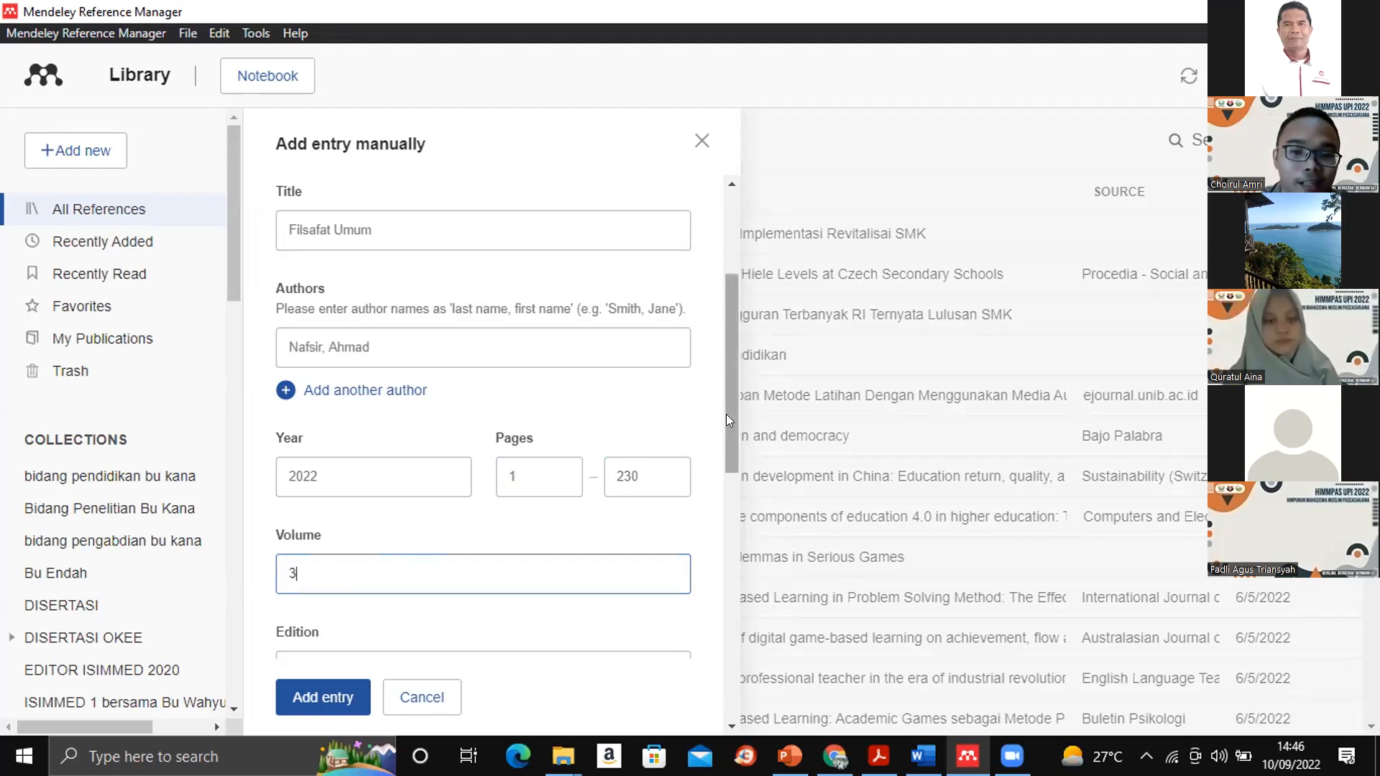
pyautogui.scroll(-2, 720, 492)
pyautogui.scroll(-2, 720, 503)
pyautogui.click(462, 396)
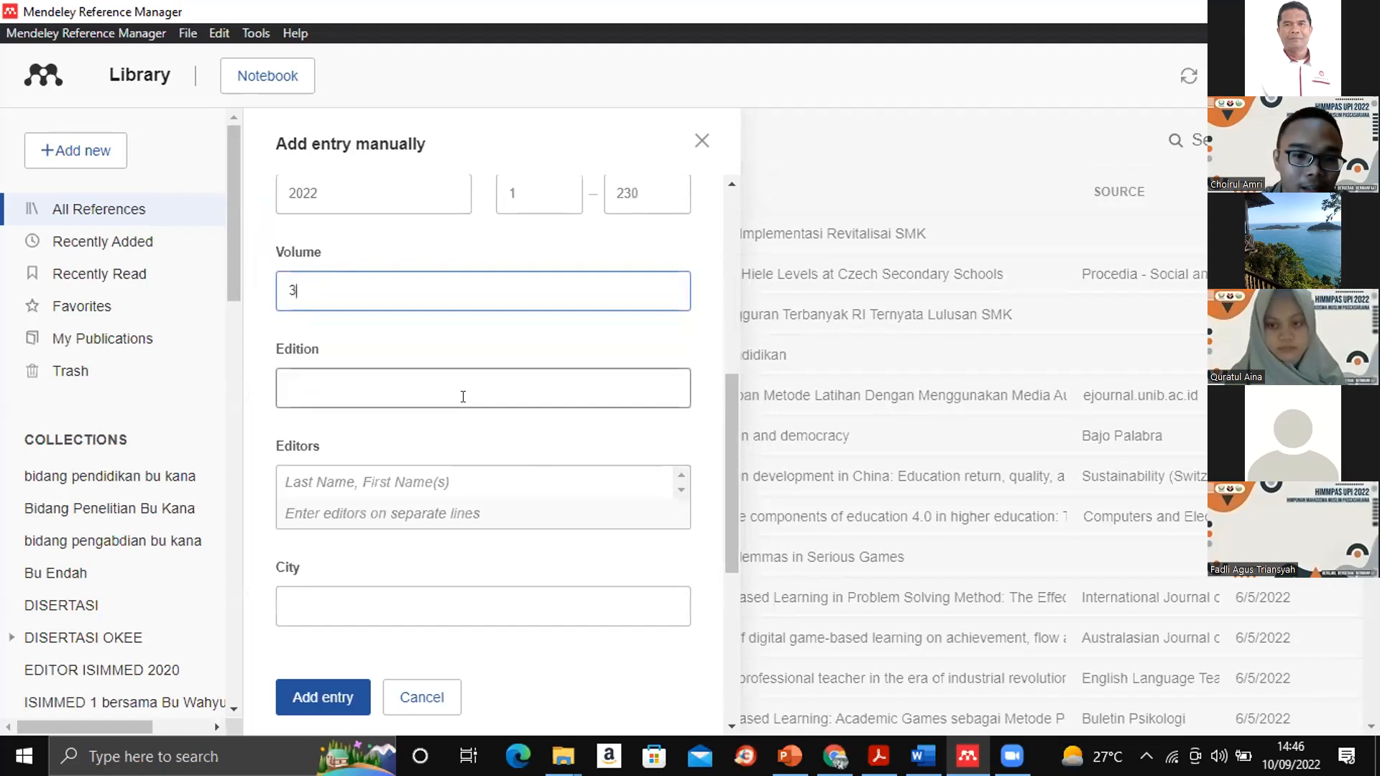
pyautogui.write('3')
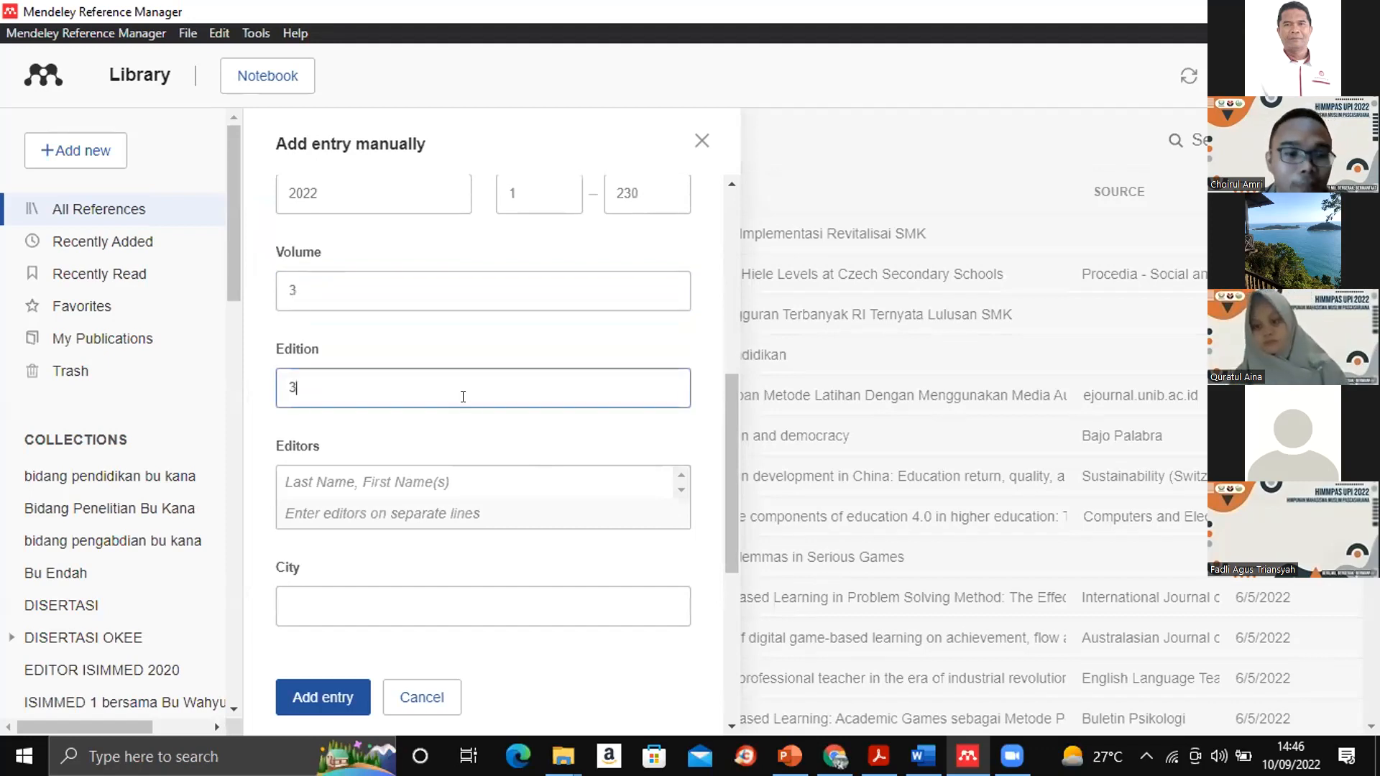
# - Enter the editor's name as last name, first name in the book entry
pyautogui.click(336, 470)
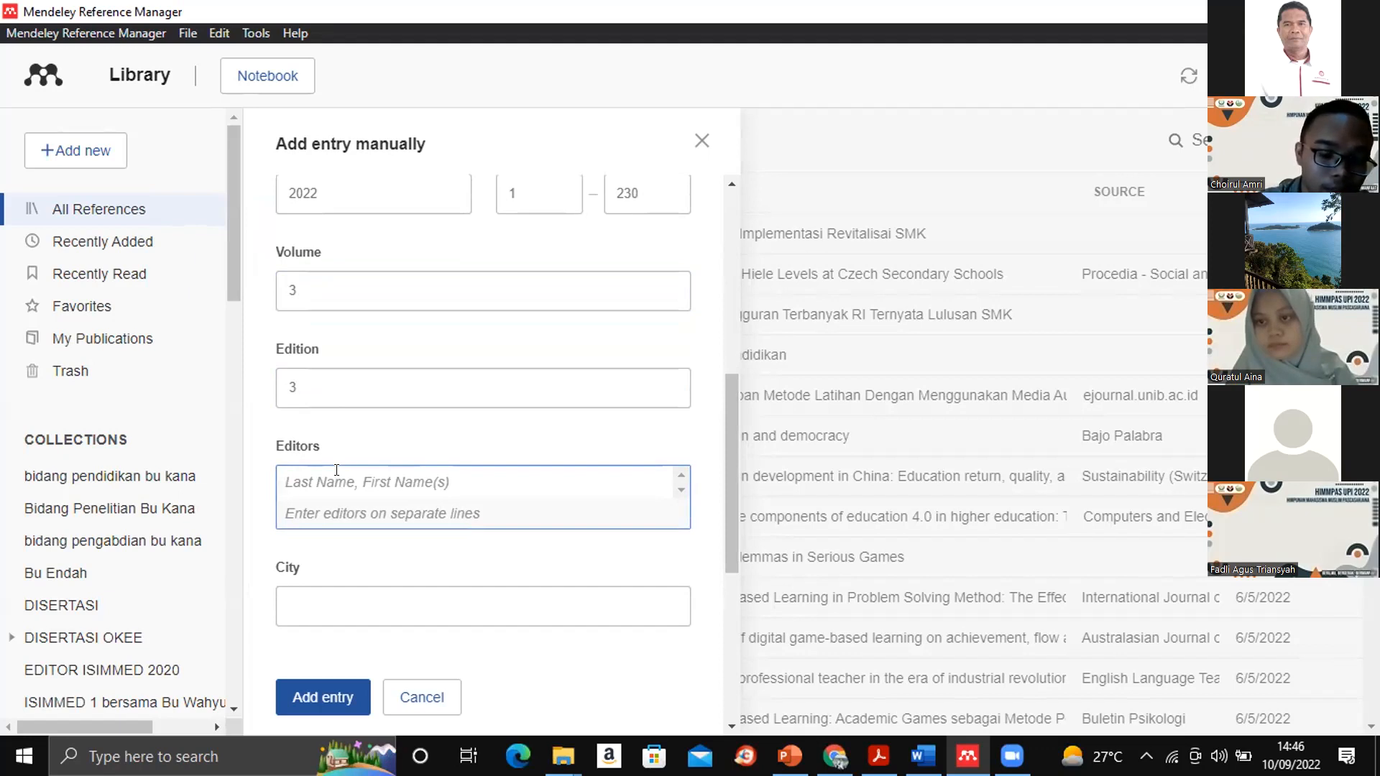
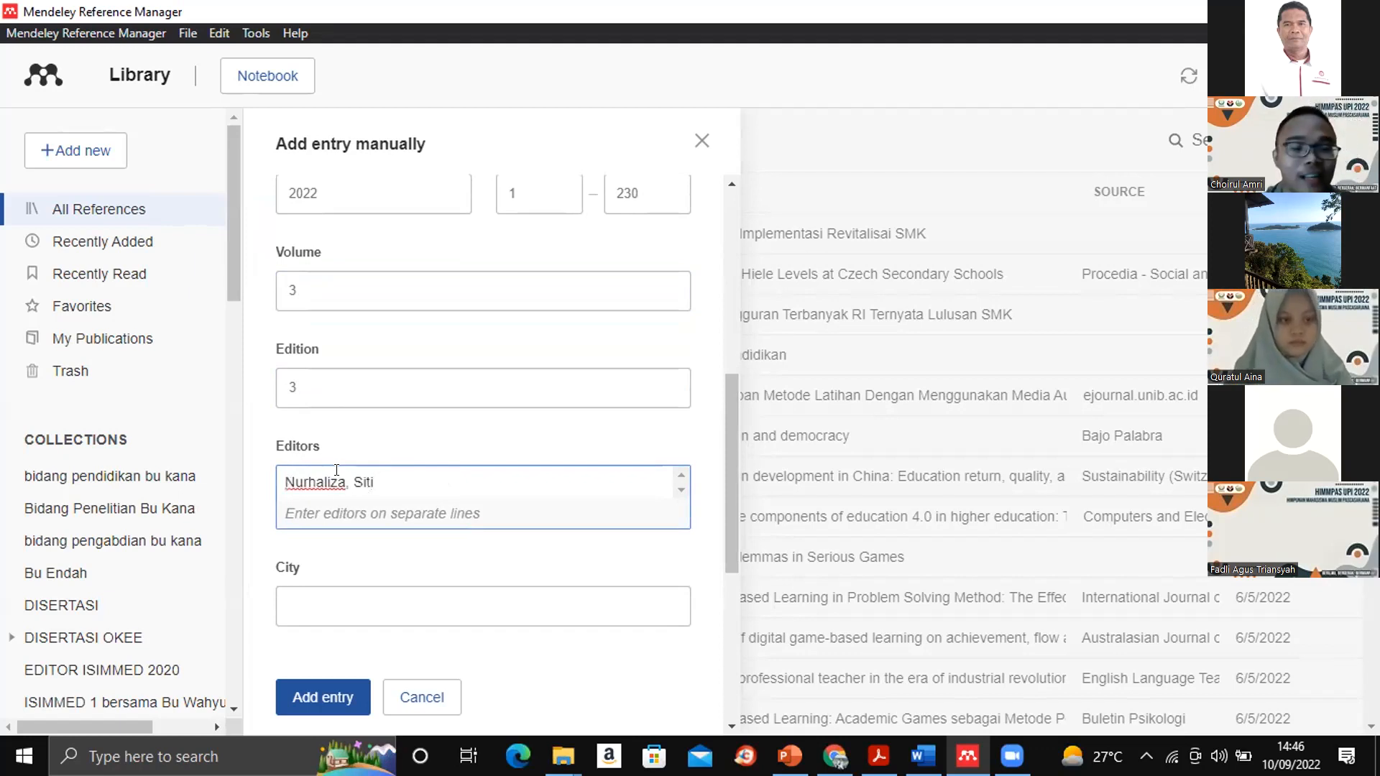
# - Set the book's city to Bandung and its publisher to HIMMPAS Press
pyautogui.click(318, 594)
pyautogui.write('Bandung')
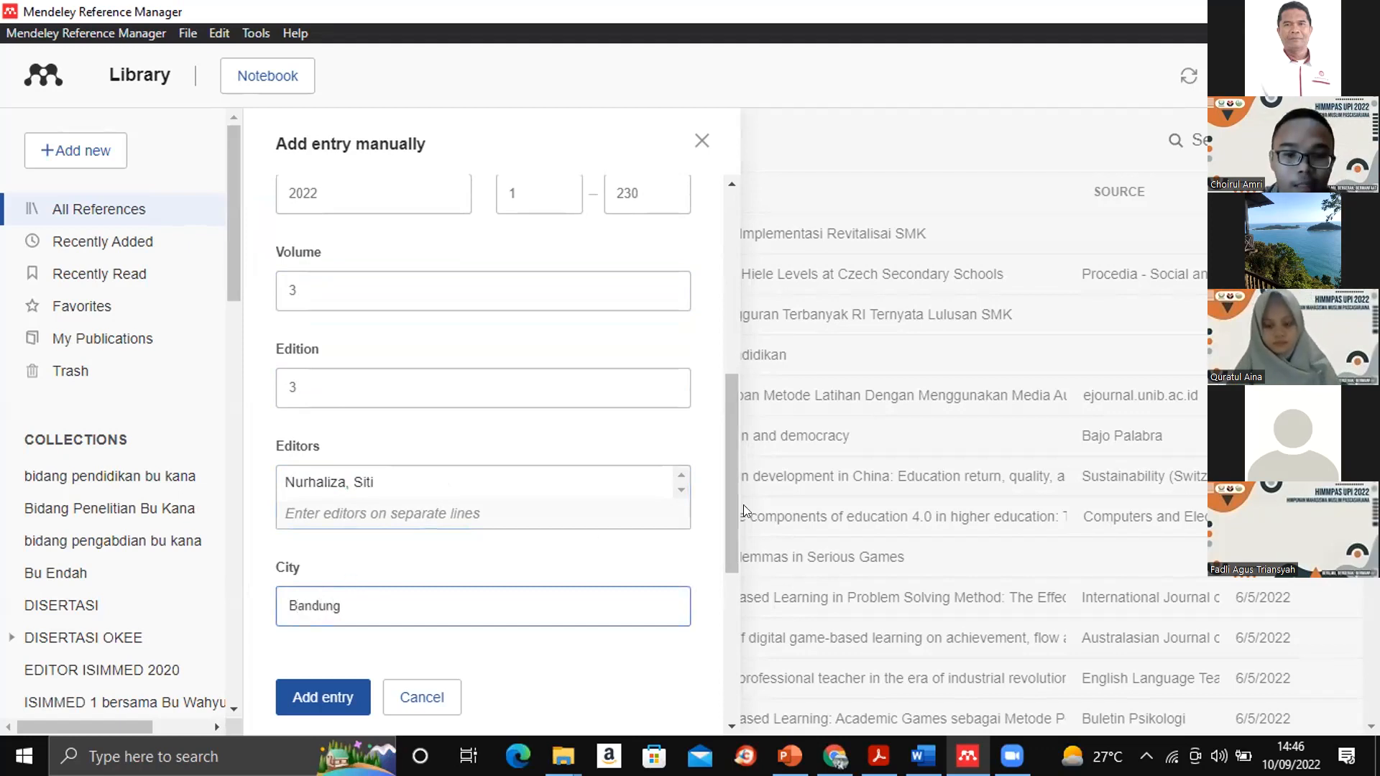
pyautogui.moveTo(730, 494); pyautogui.dragTo(725, 602)
pyautogui.click(449, 365)
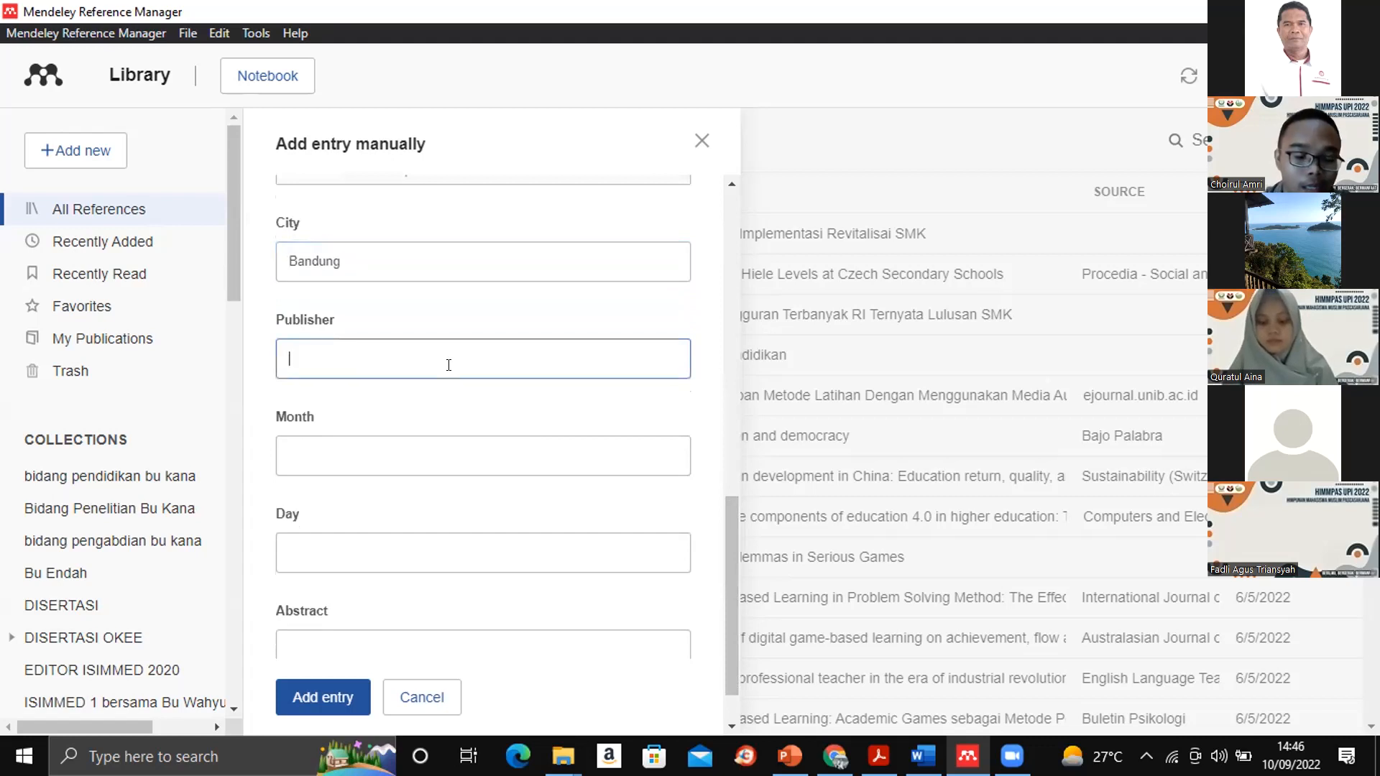
pyautogui.write('HIMM')
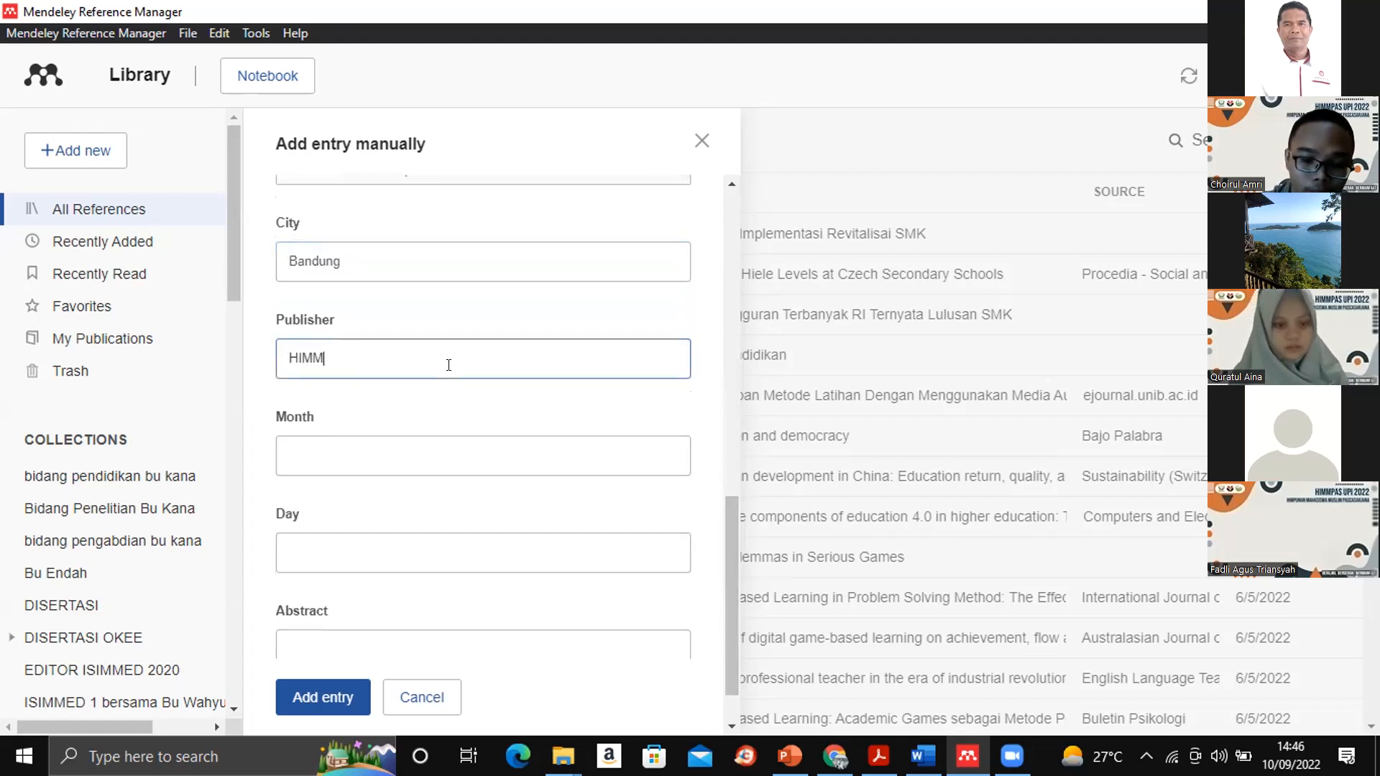
pyautogui.write('PAS P')
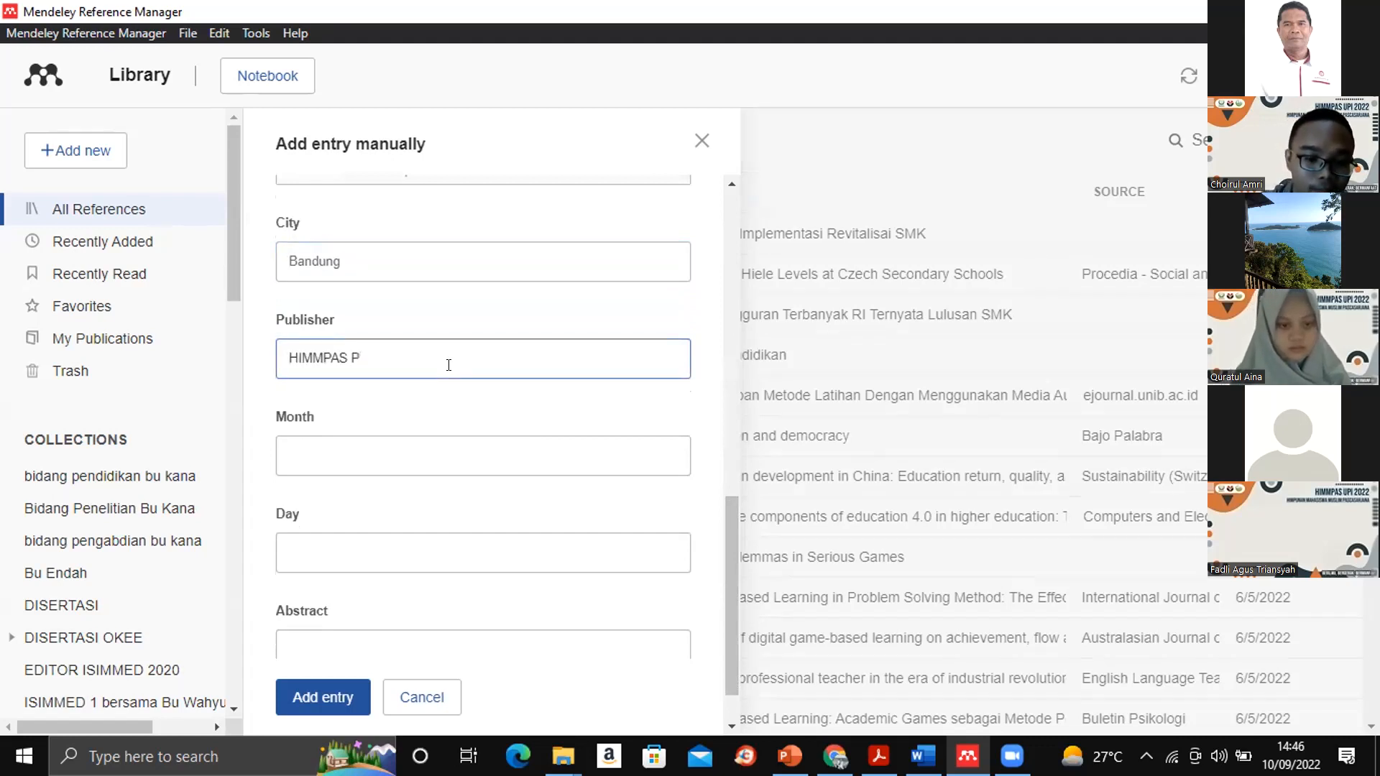
pyautogui.write('ress')
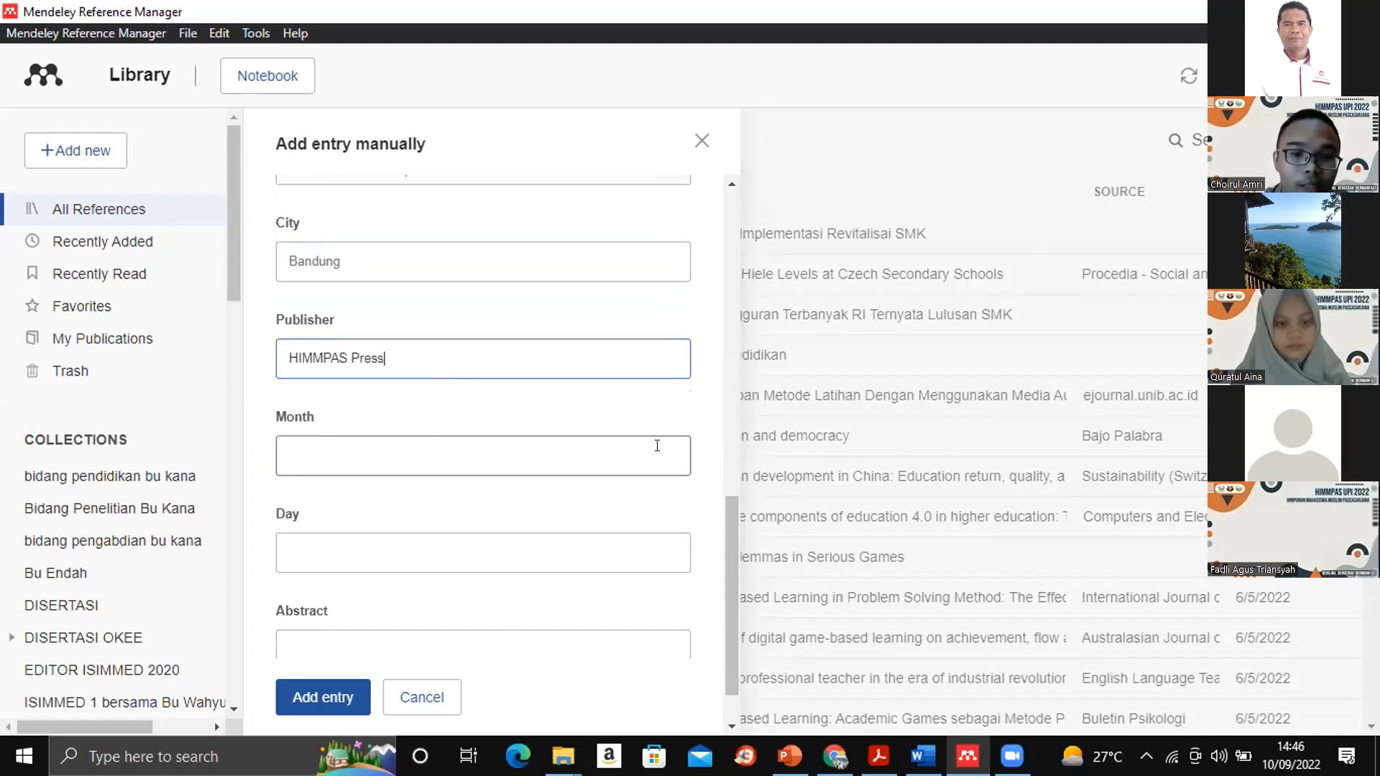
# - Add the completed book entry to the library and review the details of "Filsafat Umum"
pyautogui.moveTo(727, 539); pyautogui.dragTo(726, 598)
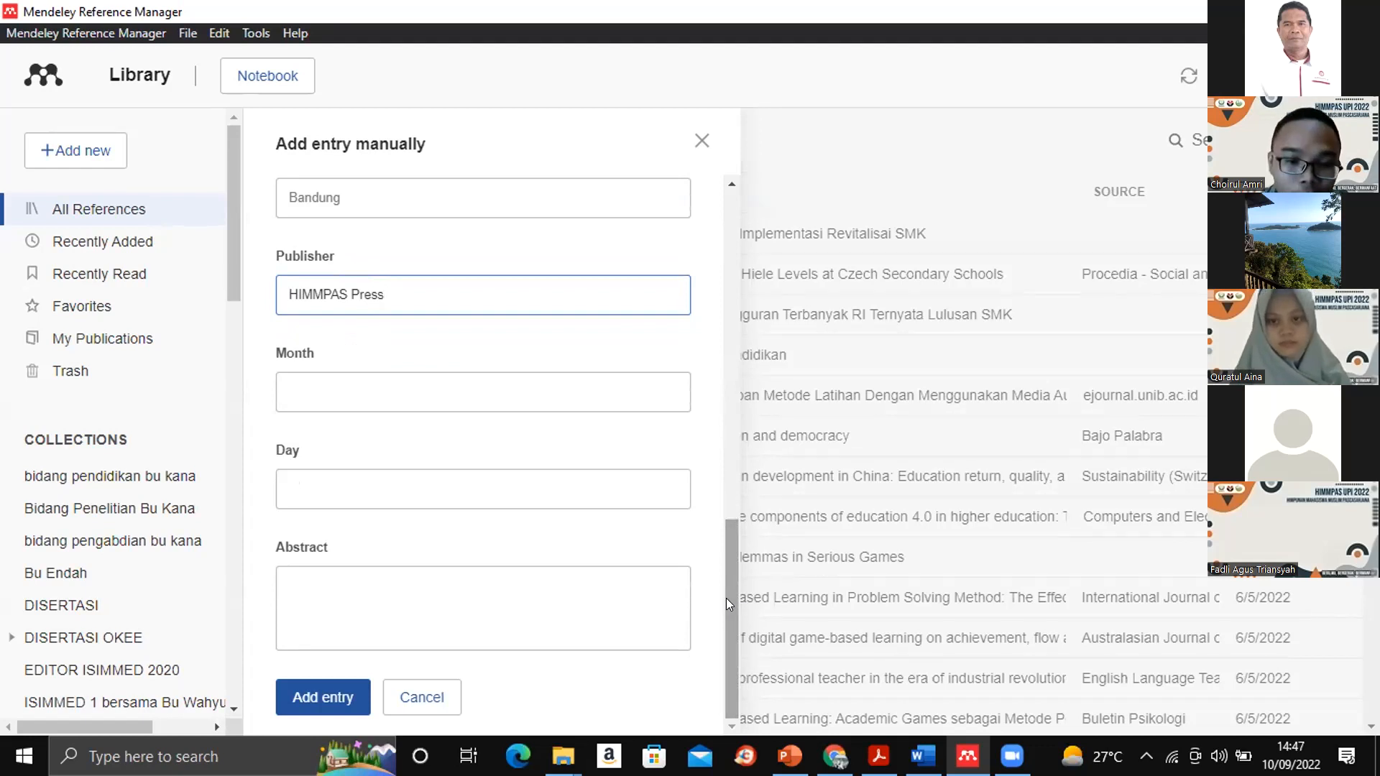
pyautogui.click(834, 645)
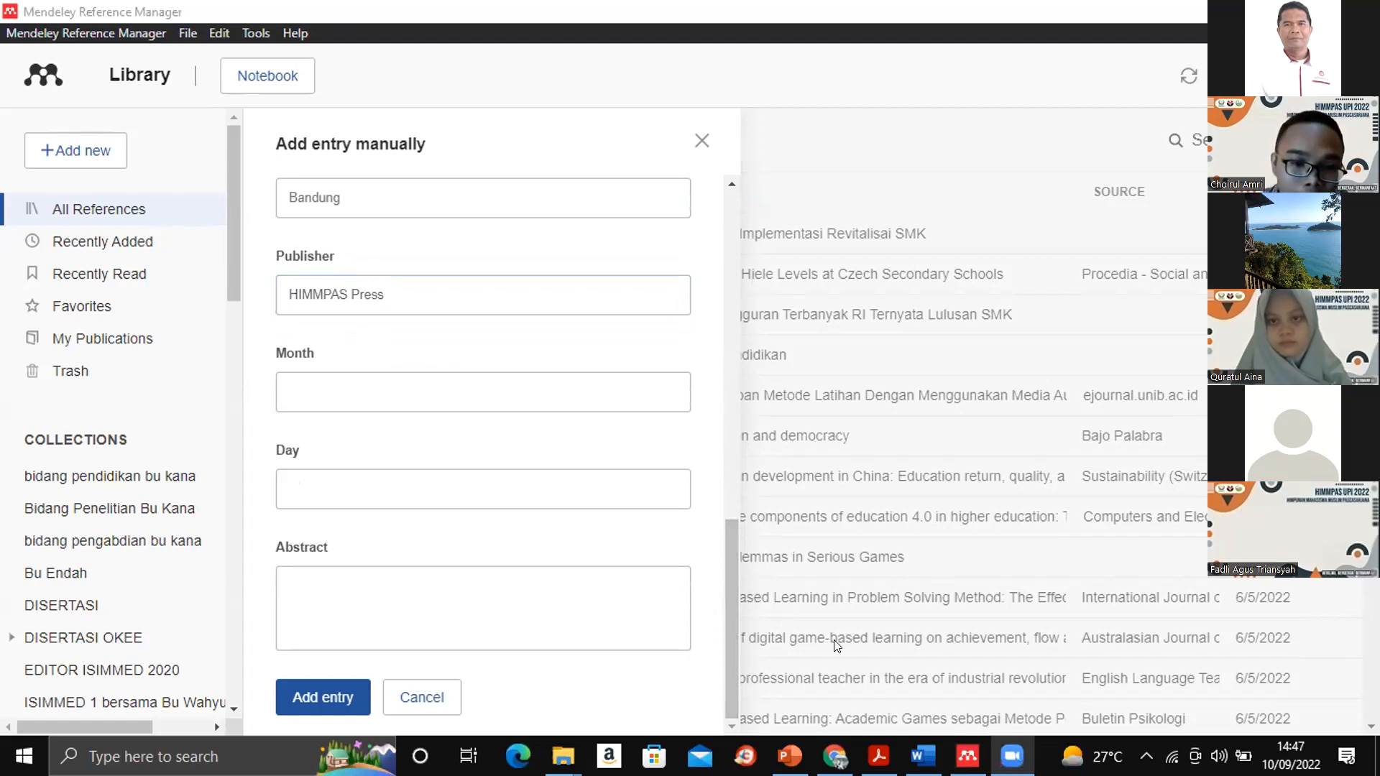
pyautogui.click(297, 694)
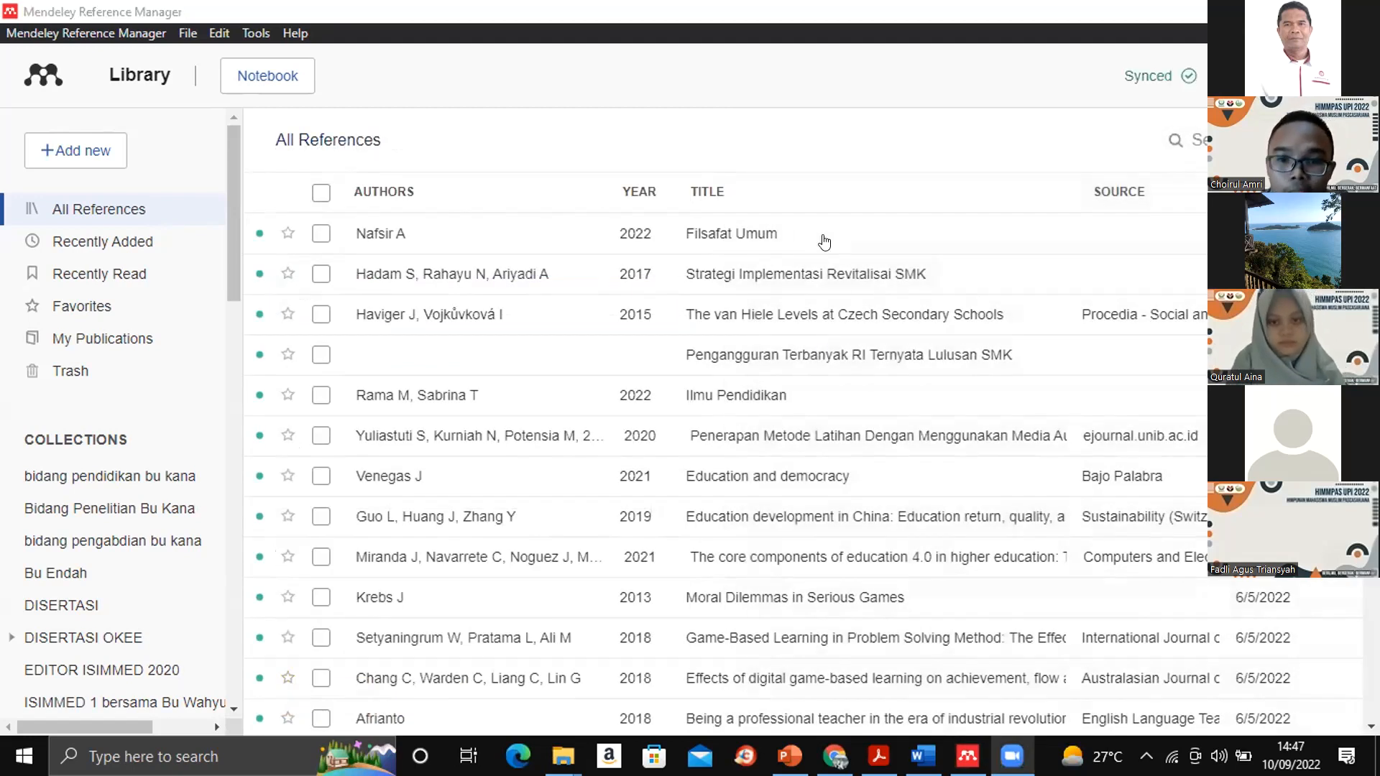
pyautogui.click(774, 242)
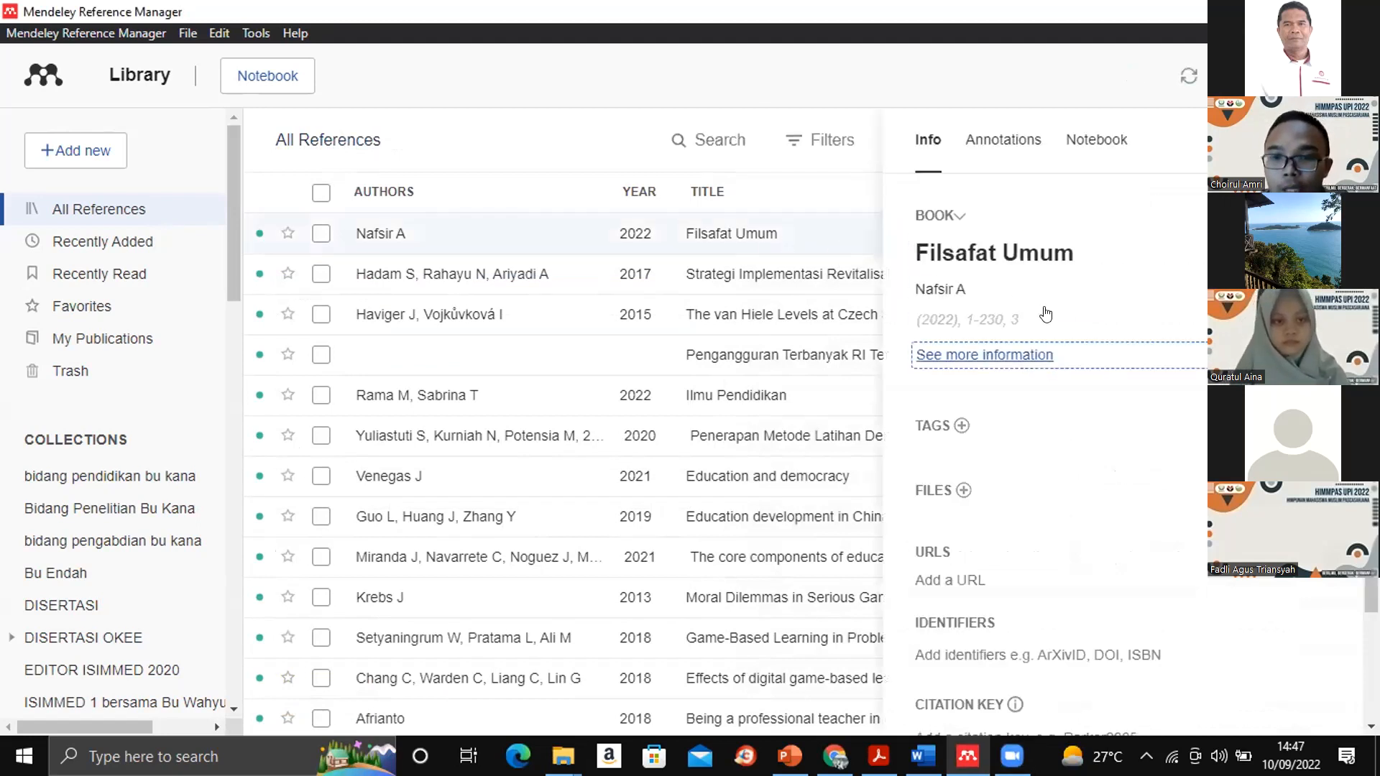
pyautogui.click(1338, 140)
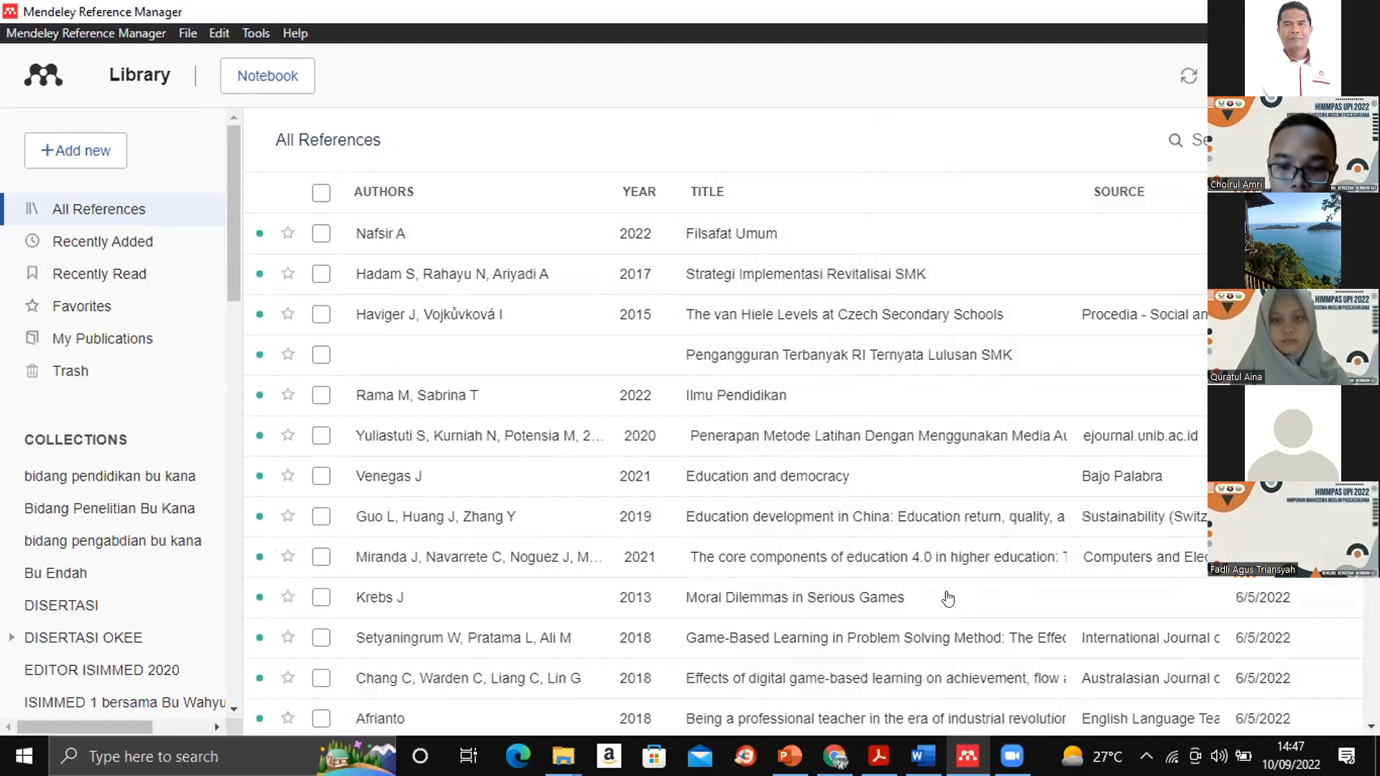
# - Switch to Word, place the cursor after the first "Text" under KAJIAN PUSTAKA, and search the Mendeley Cite references for the book's author
pyautogui.click(922, 756)
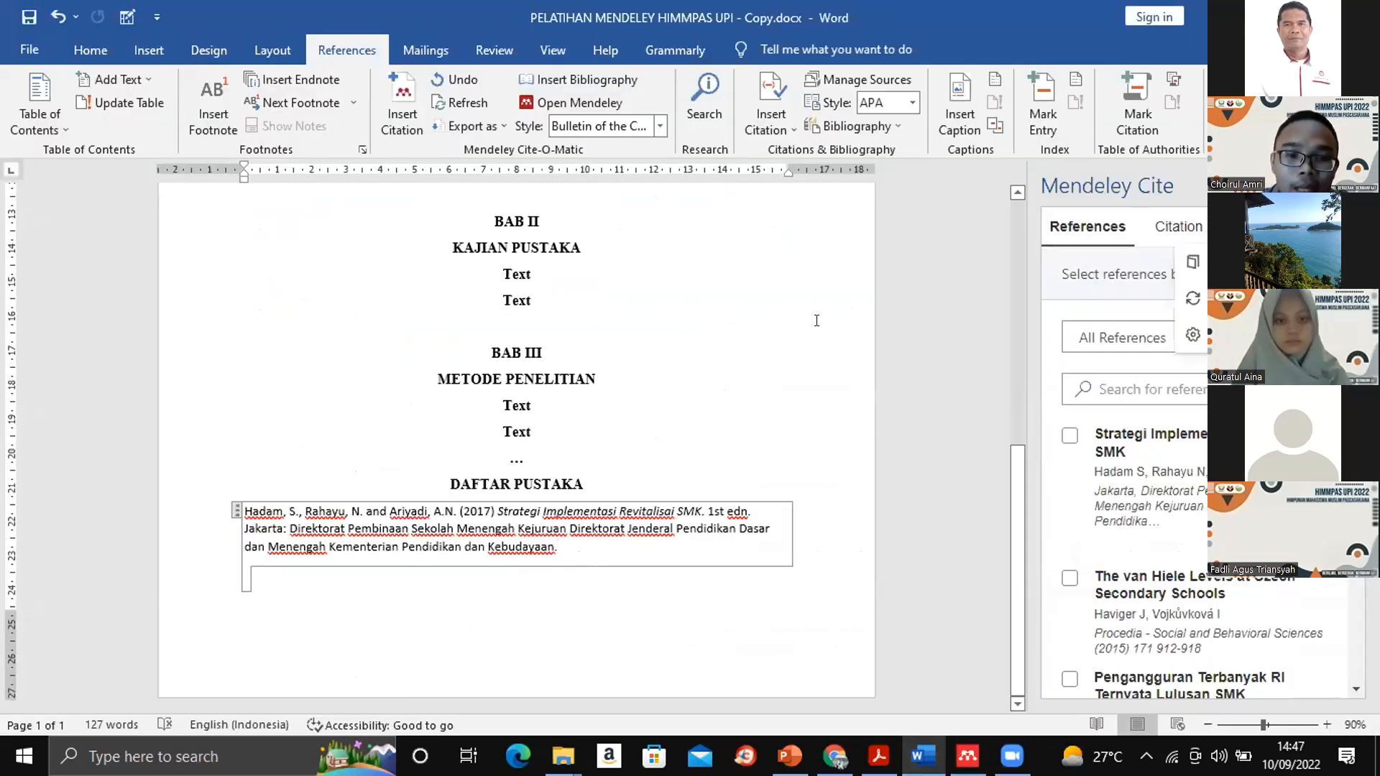
pyautogui.click(559, 270)
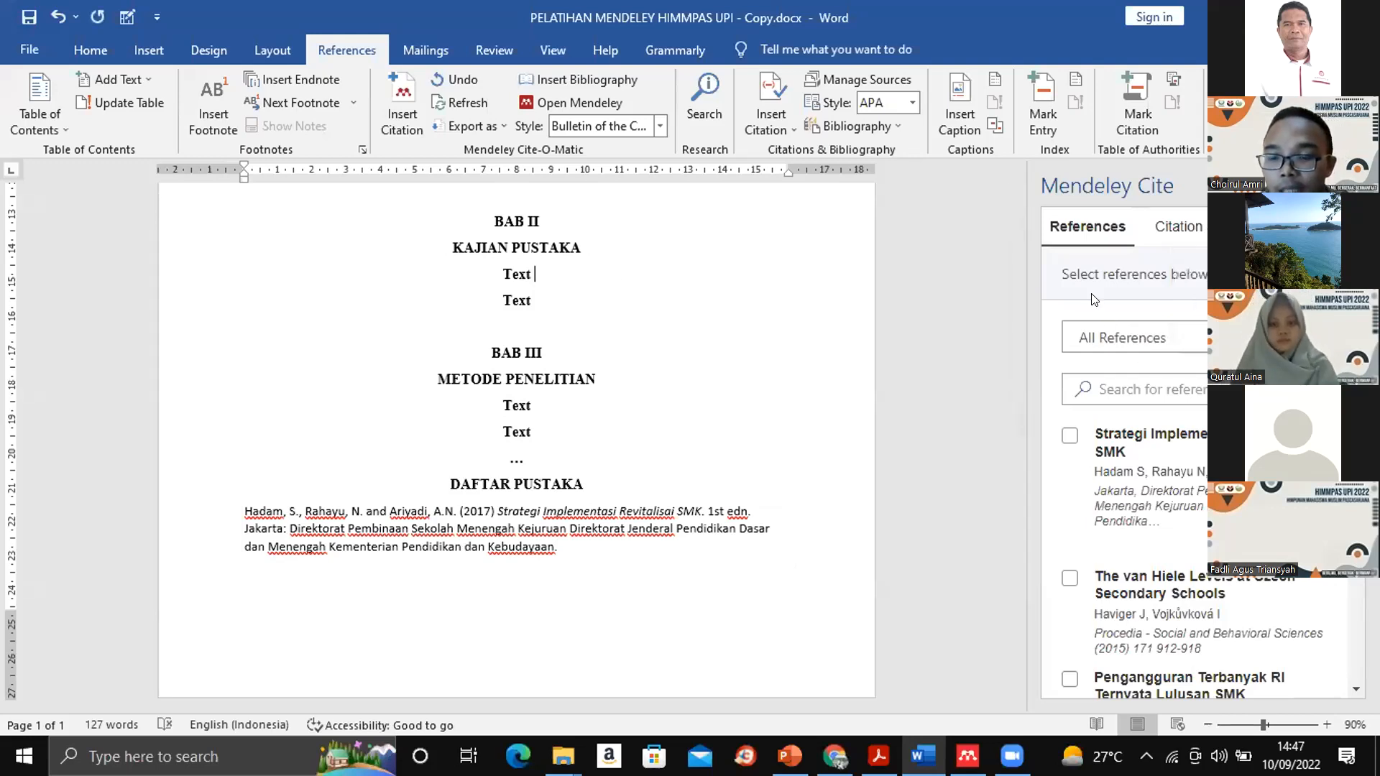
pyautogui.click(1130, 388)
pyautogui.write('nafsi')
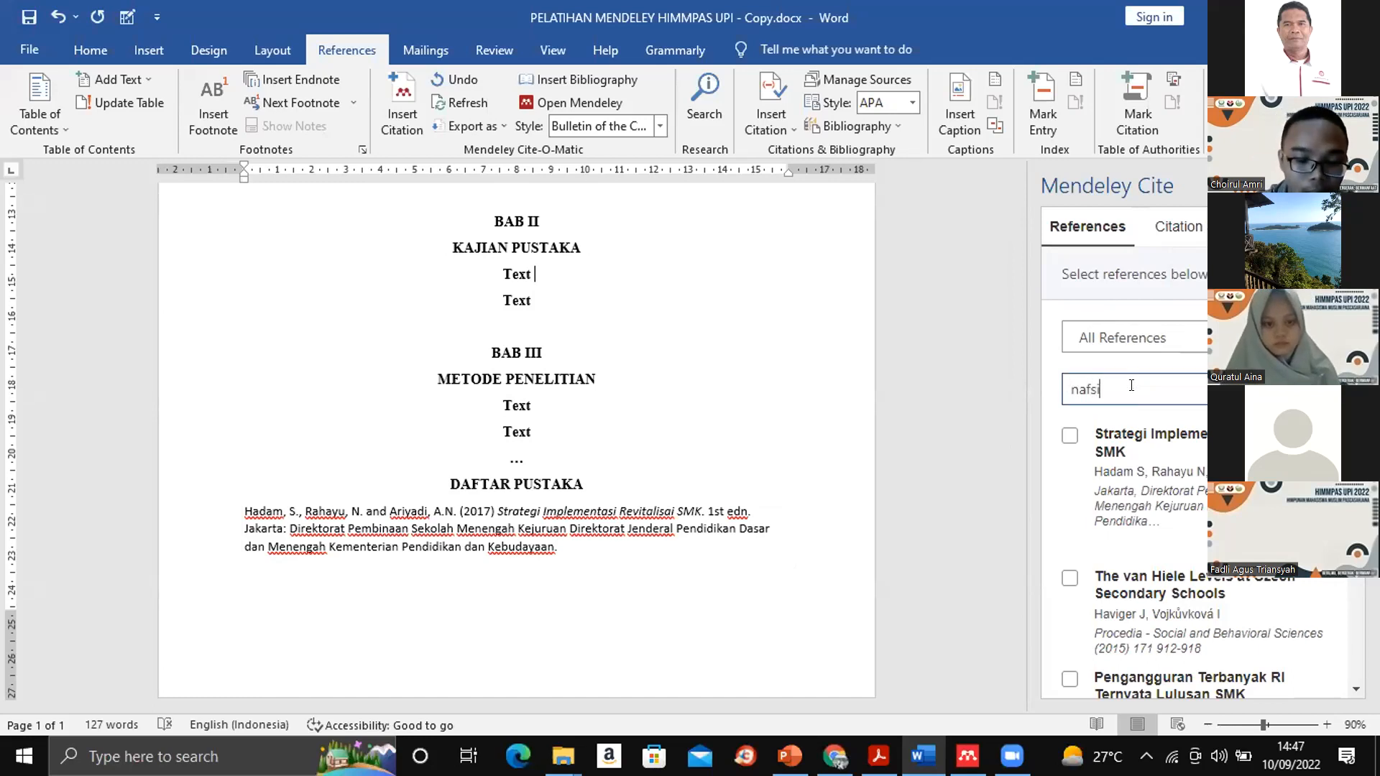
pyautogui.write('r')
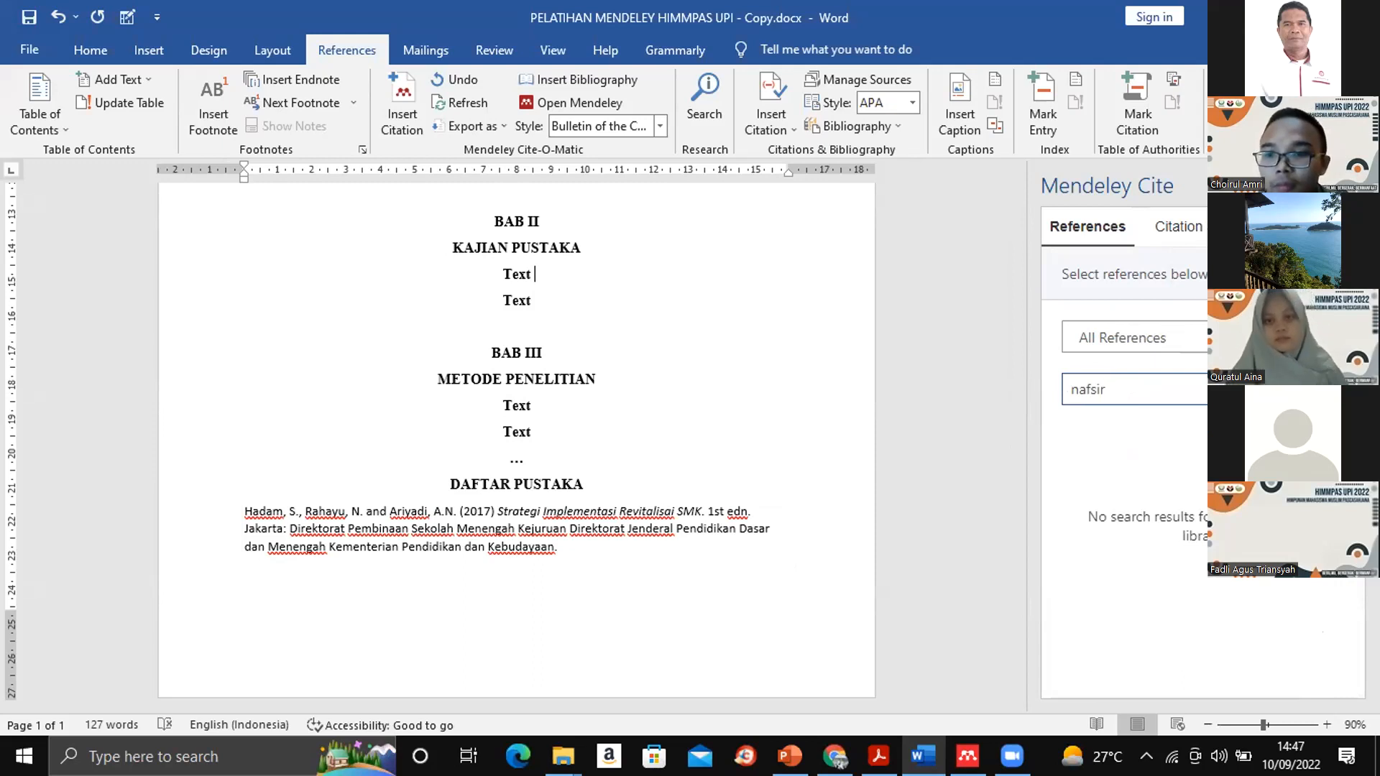
# - Clear the reference search and insert a citation of "Filsafat Umum" after the first "Text" under KAJIAN PUSTAKA
pyautogui.press('BackSpace')
pyautogui.press('BackSpace')
pyautogui.press('BackSpace')
pyautogui.press('BackSpace')
pyautogui.press('BackSpace')
pyautogui.press('BackSpace')
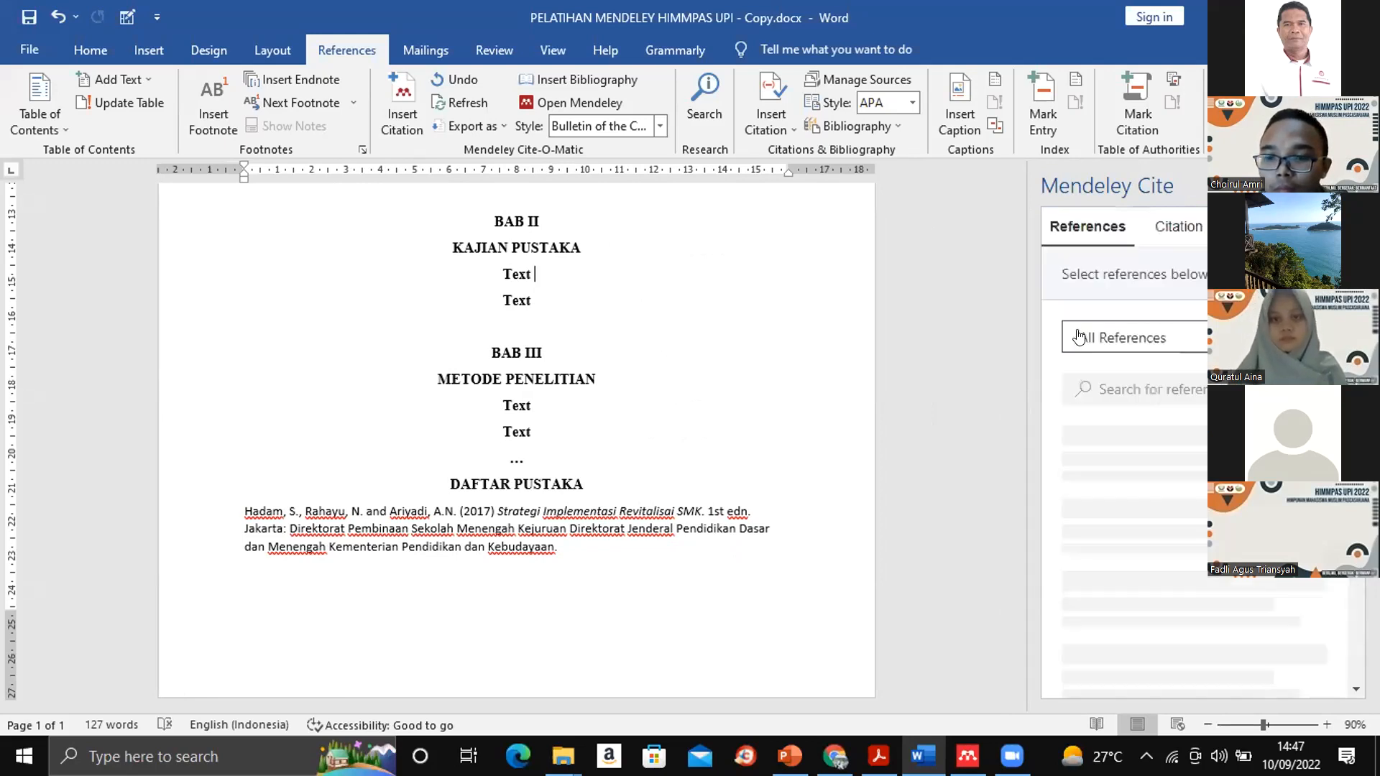
pyautogui.click(1154, 387)
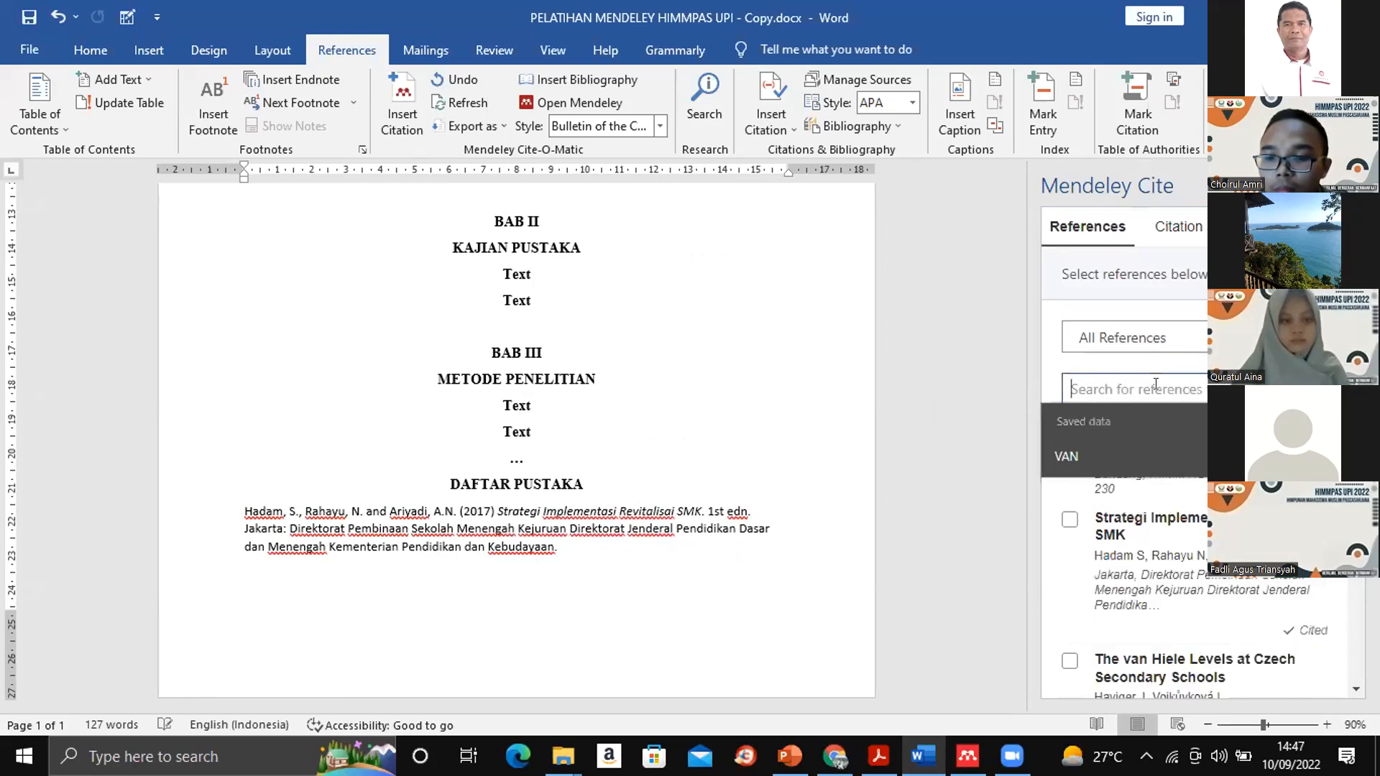
pyautogui.click(1050, 311)
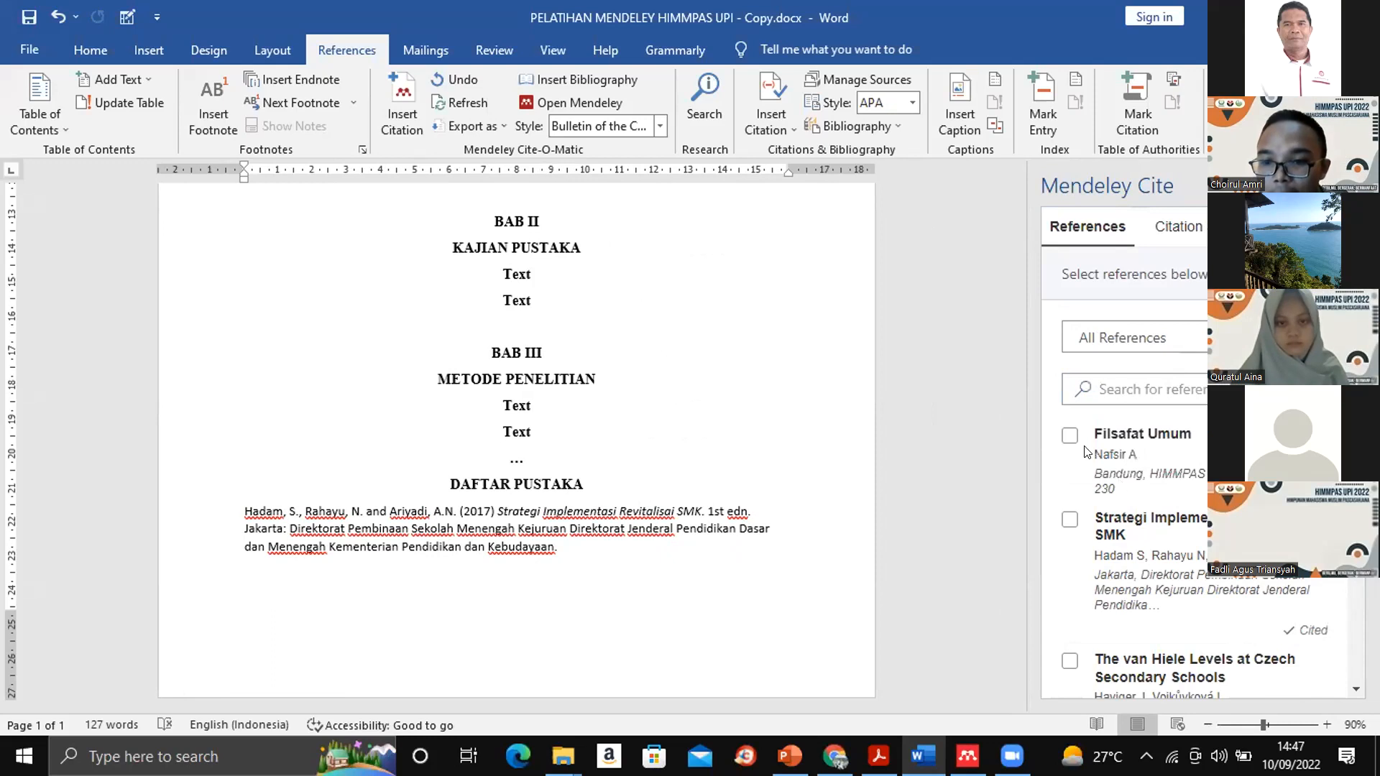
pyautogui.click(1063, 435)
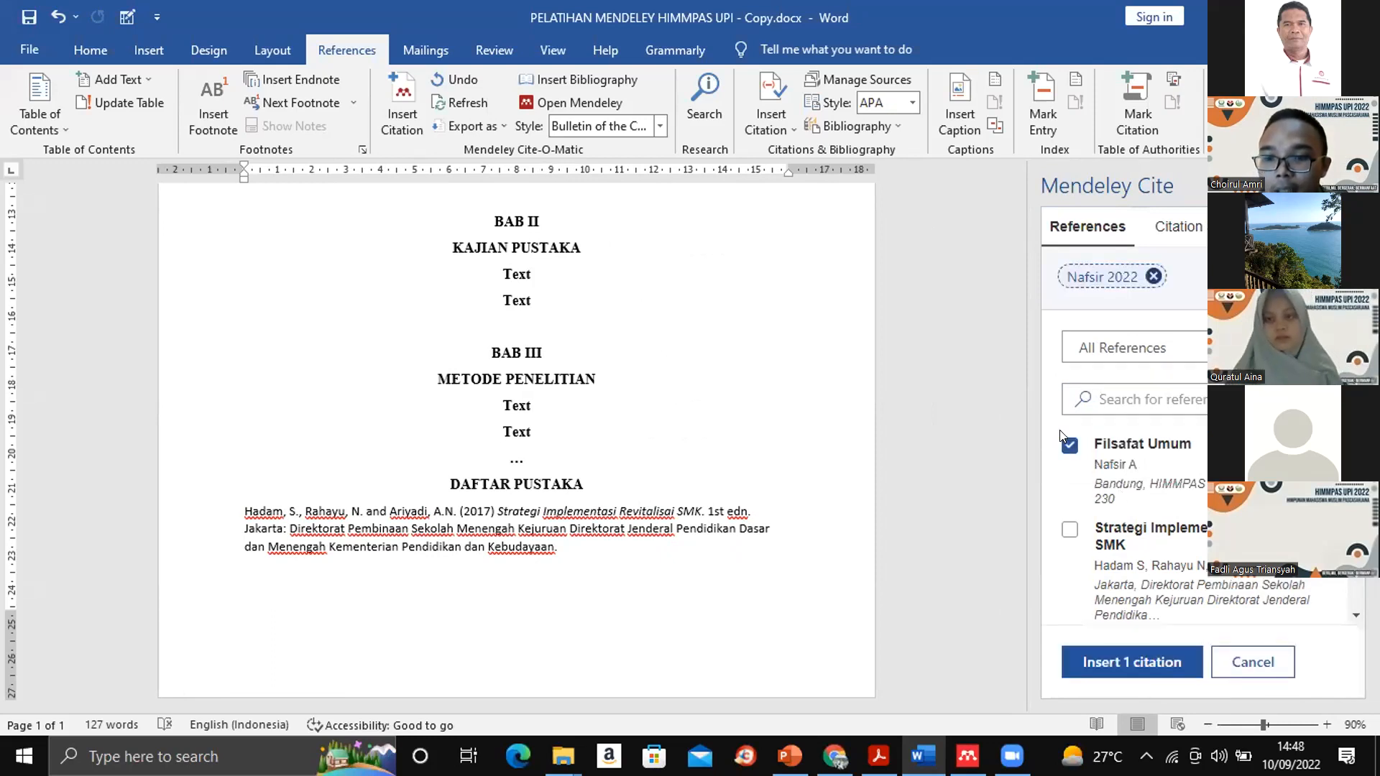
pyautogui.click(1072, 635)
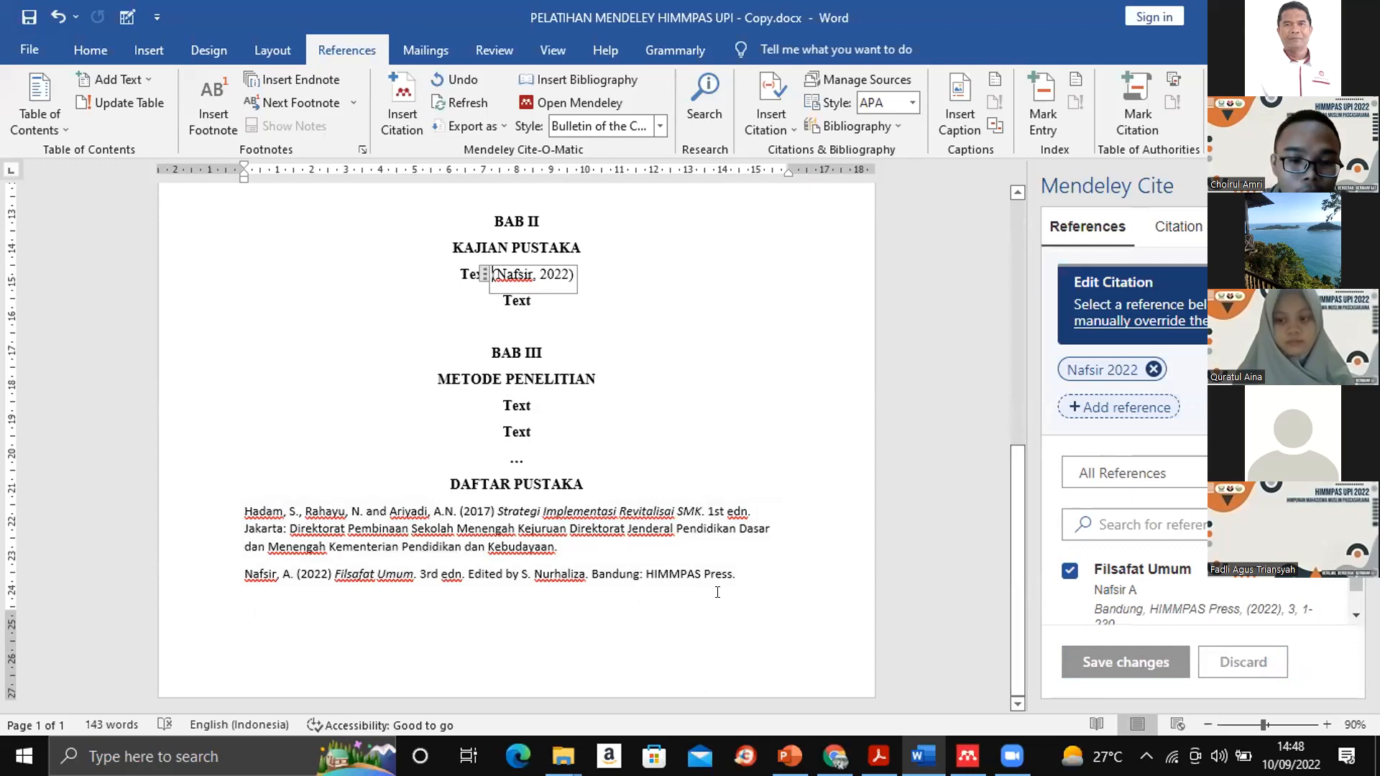
# - Examine the "Filsafat Umum" entry in the bibliography under DAFTAR PUSTAKA, including its edition, editor, city and publisher
pyautogui.moveTo(752, 574); pyautogui.dragTo(208, 592)
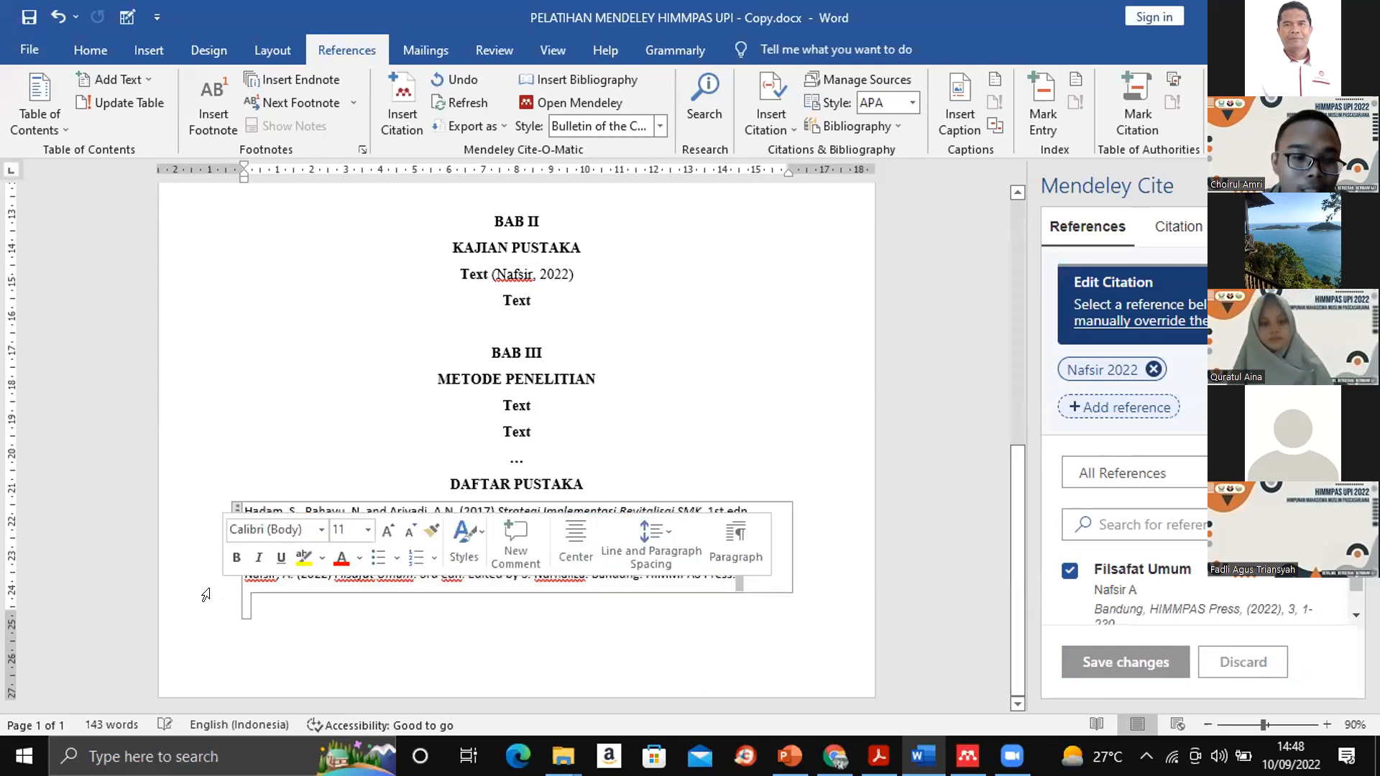
pyautogui.click(347, 596)
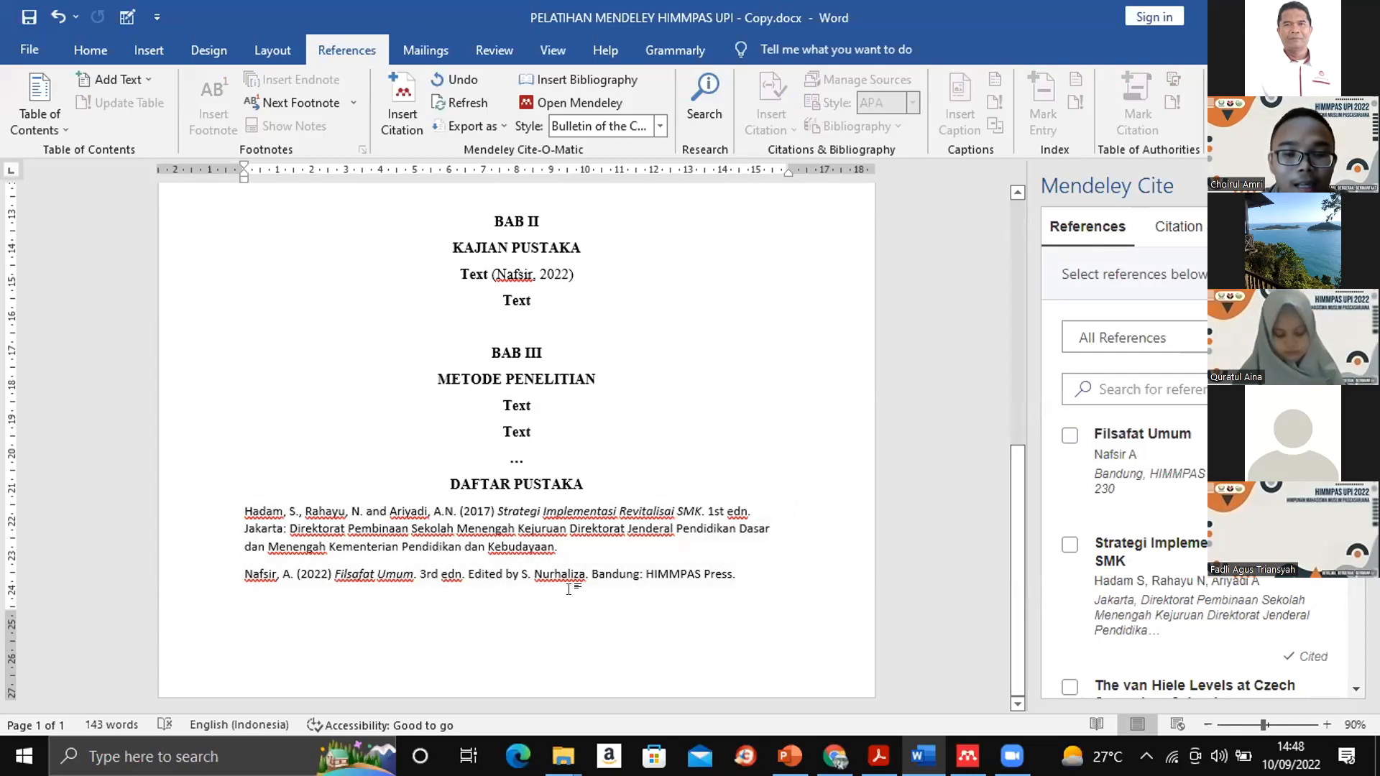
pyautogui.click(755, 572)
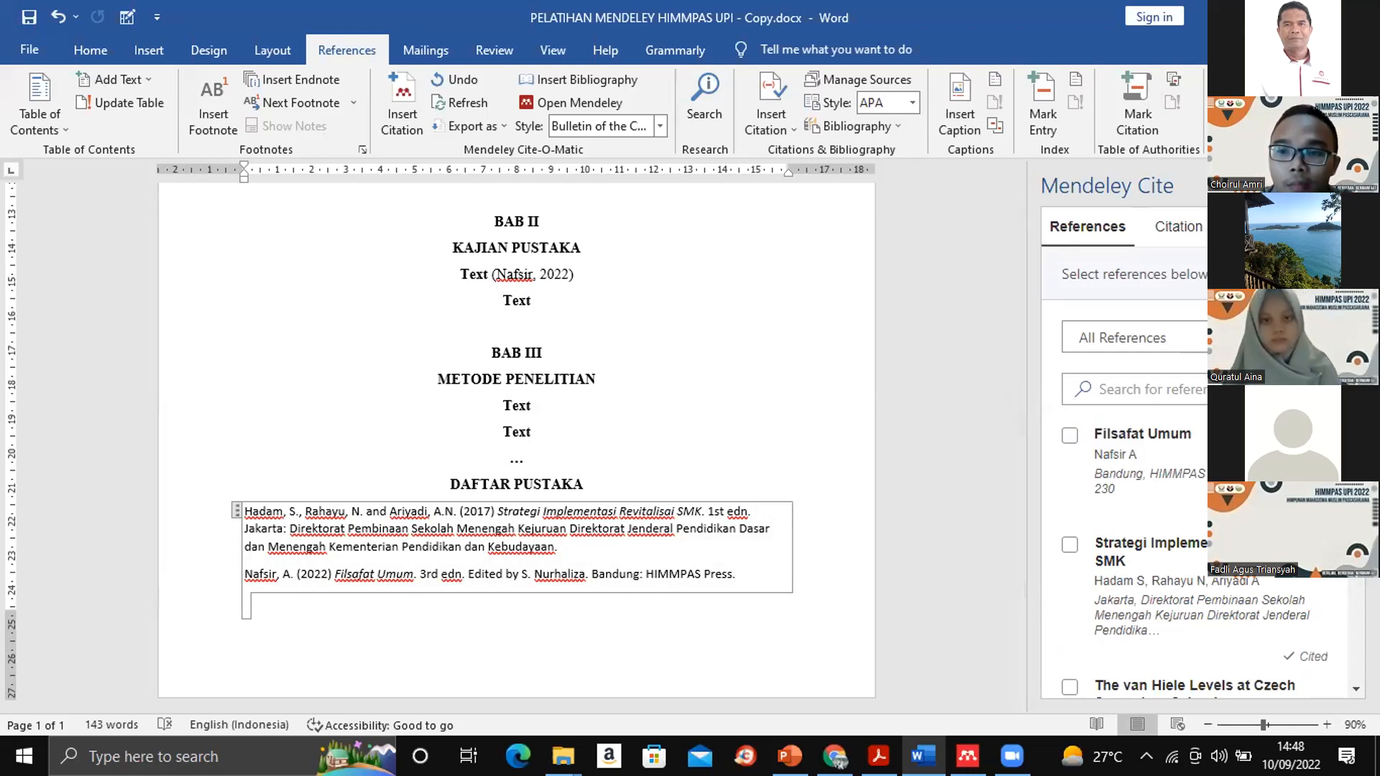
# - Minimise Word and Mendeley Reference Manager, and start Mendeley Desktop from the desktop
pyautogui.click(1263, 17)
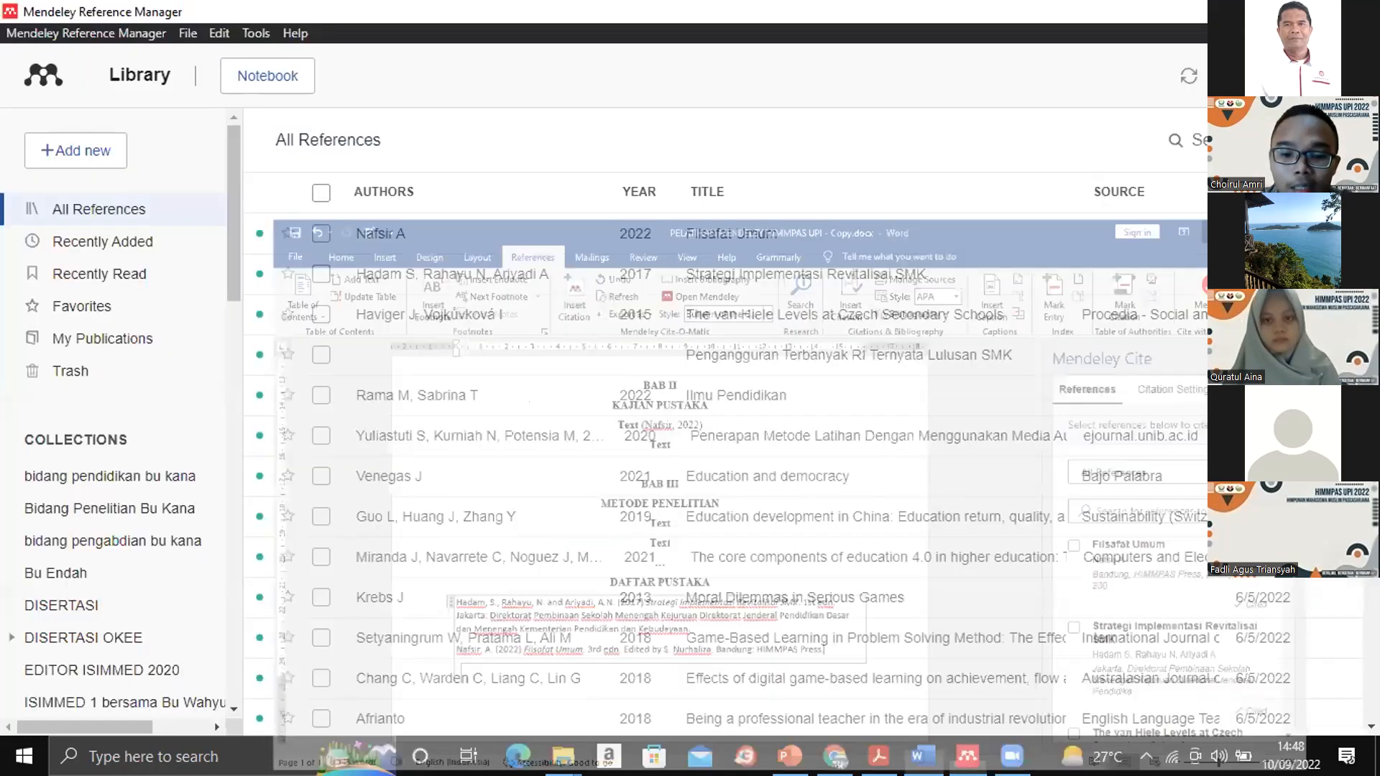
pyautogui.click(1263, 13)
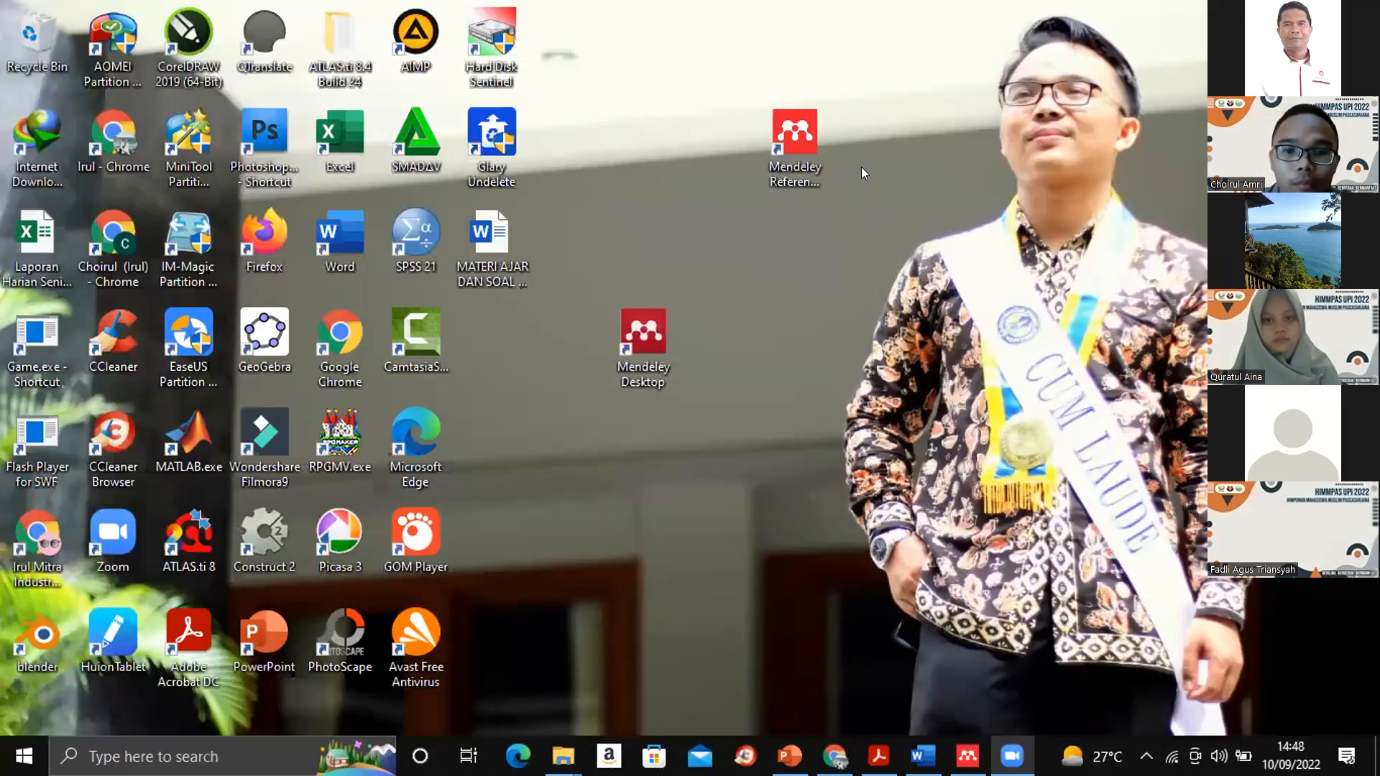
pyautogui.doubleClick(664, 323)
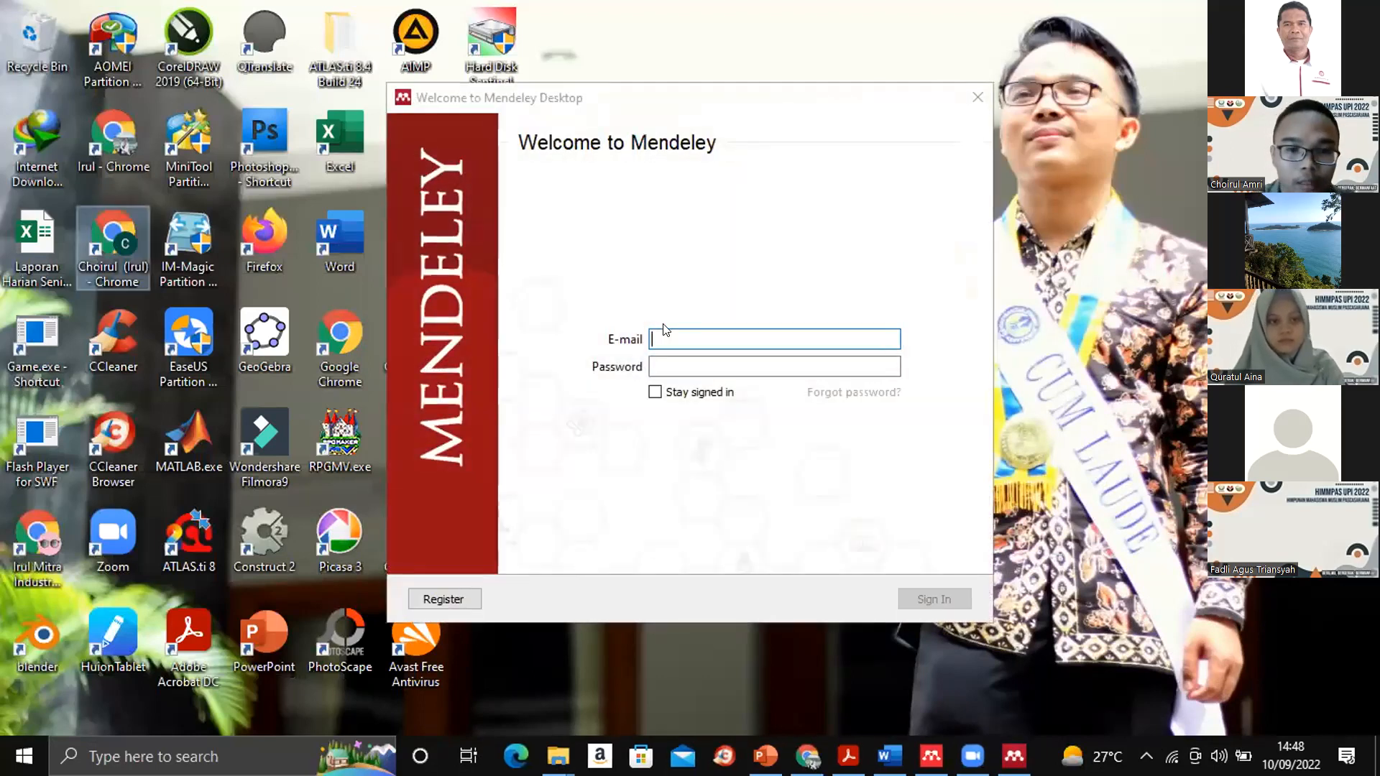
# - Sign in to Mendeley Desktop with the account's e-mail address and password
pyautogui.click(668, 334)
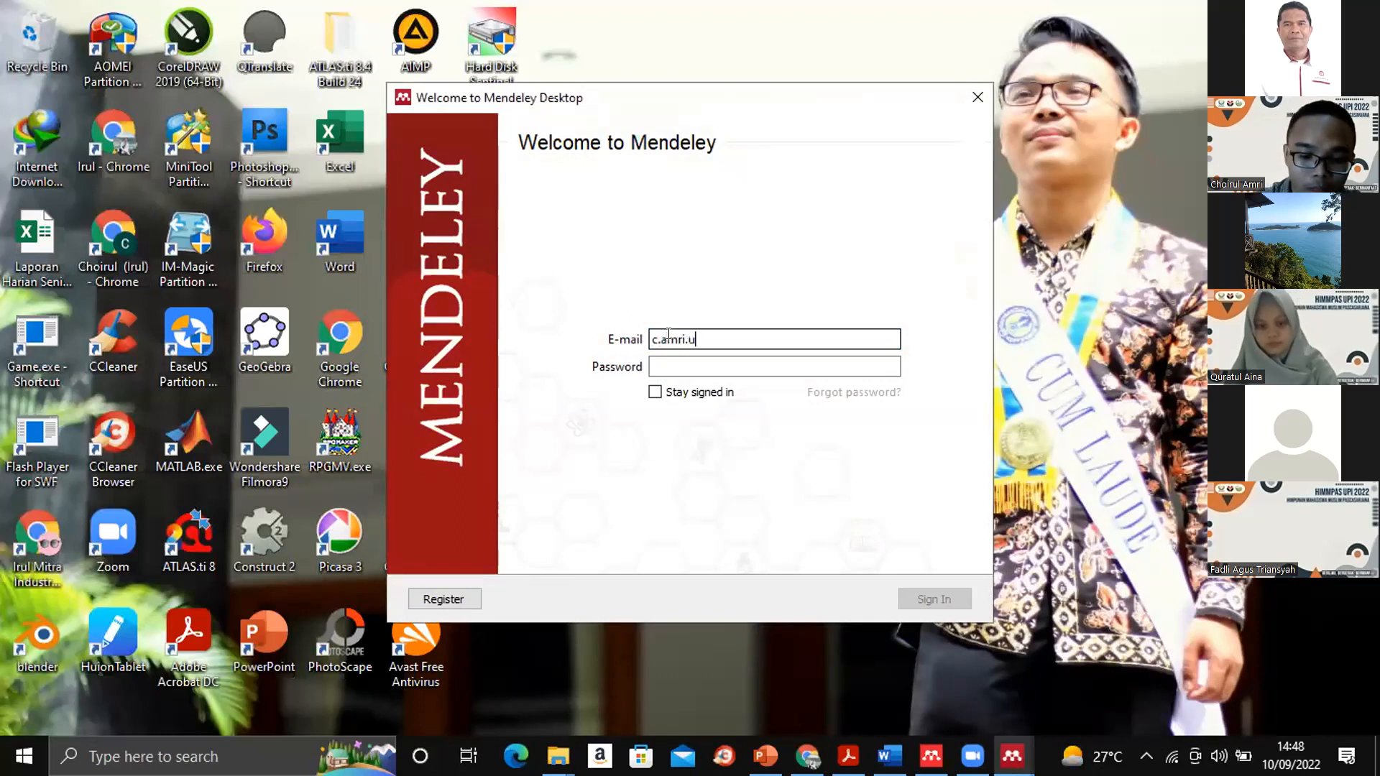
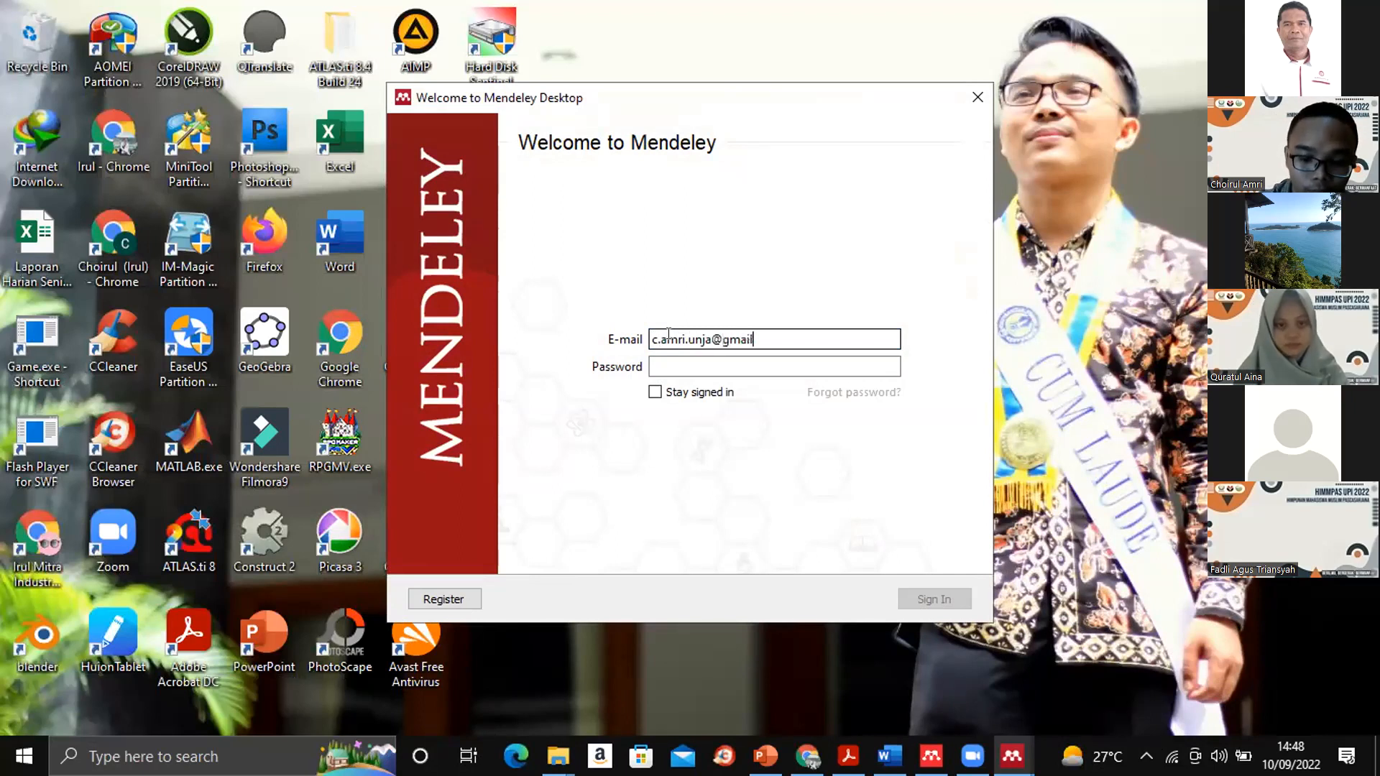
pyautogui.click(668, 366)
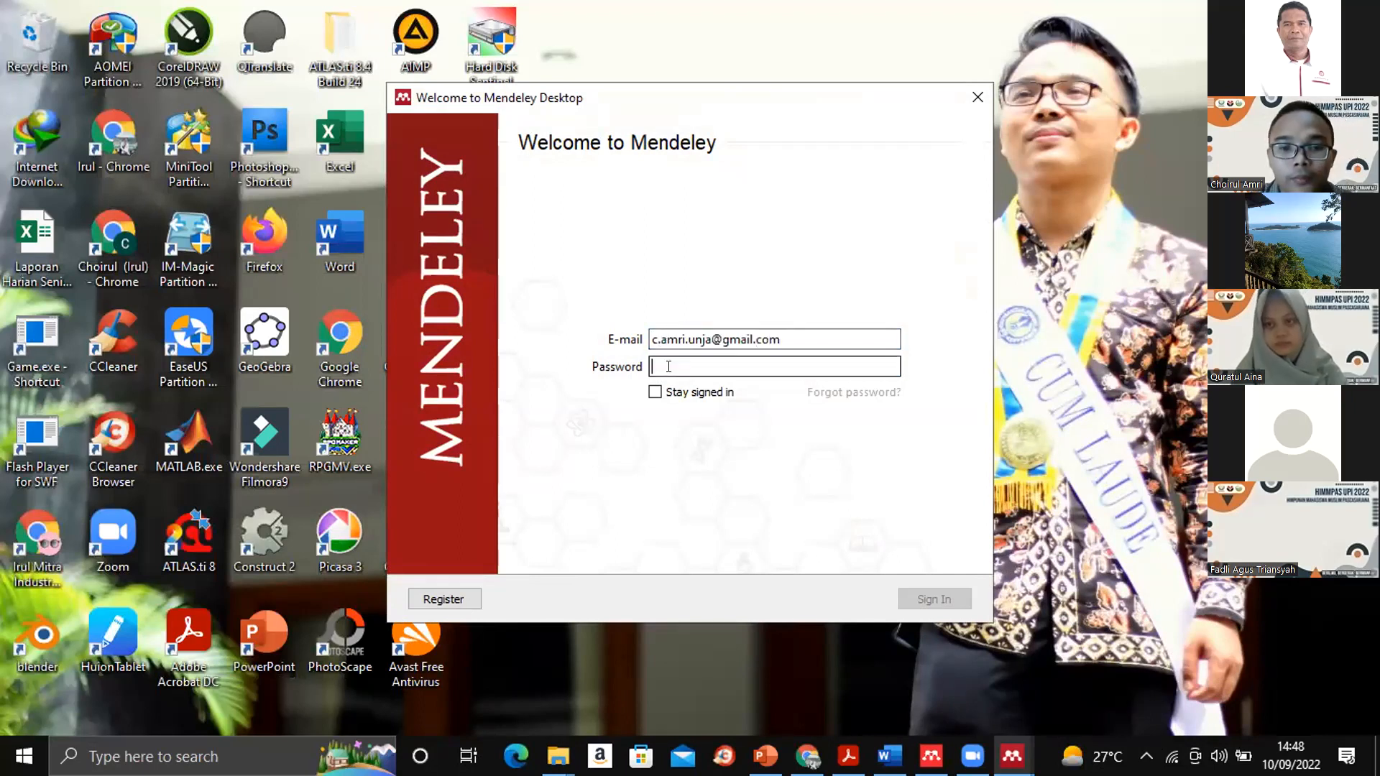
pyautogui.write('••••••')
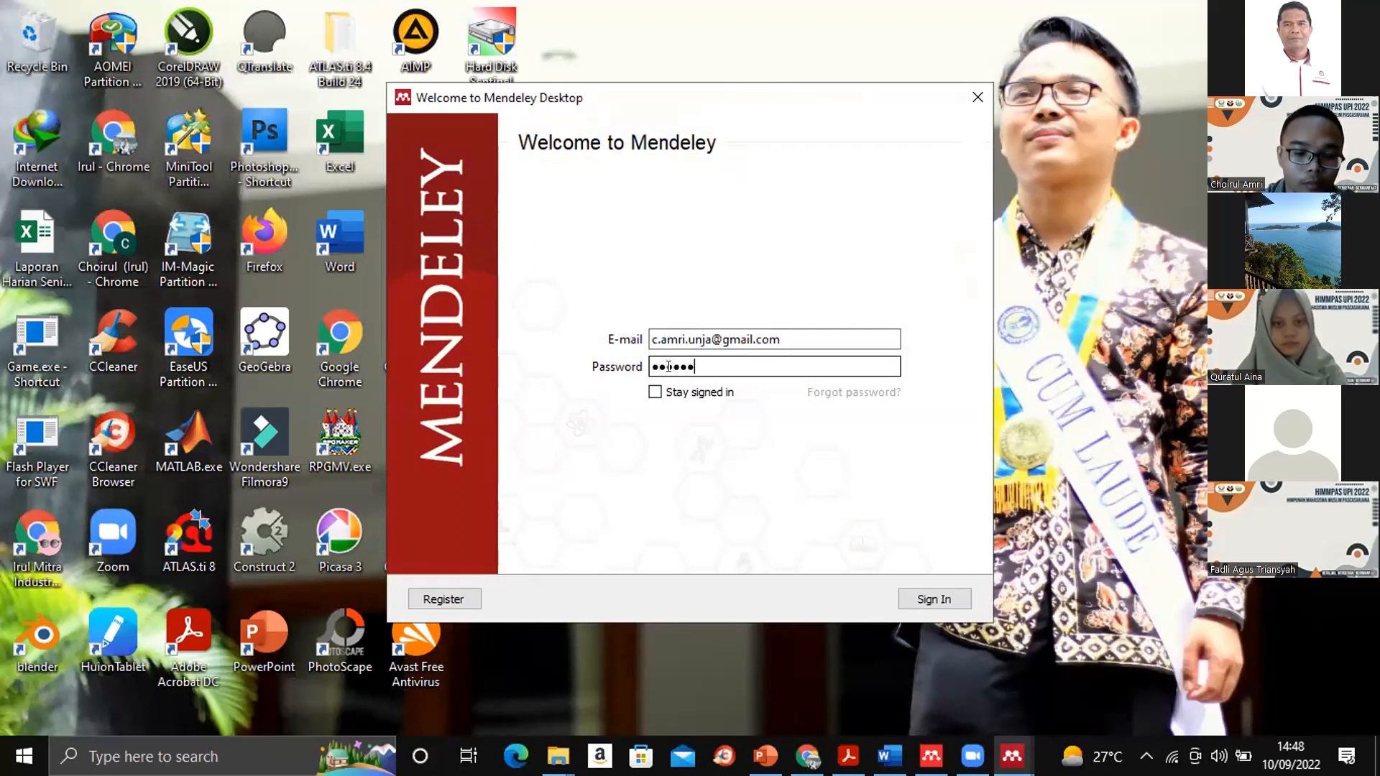
pyautogui.write('••••••')
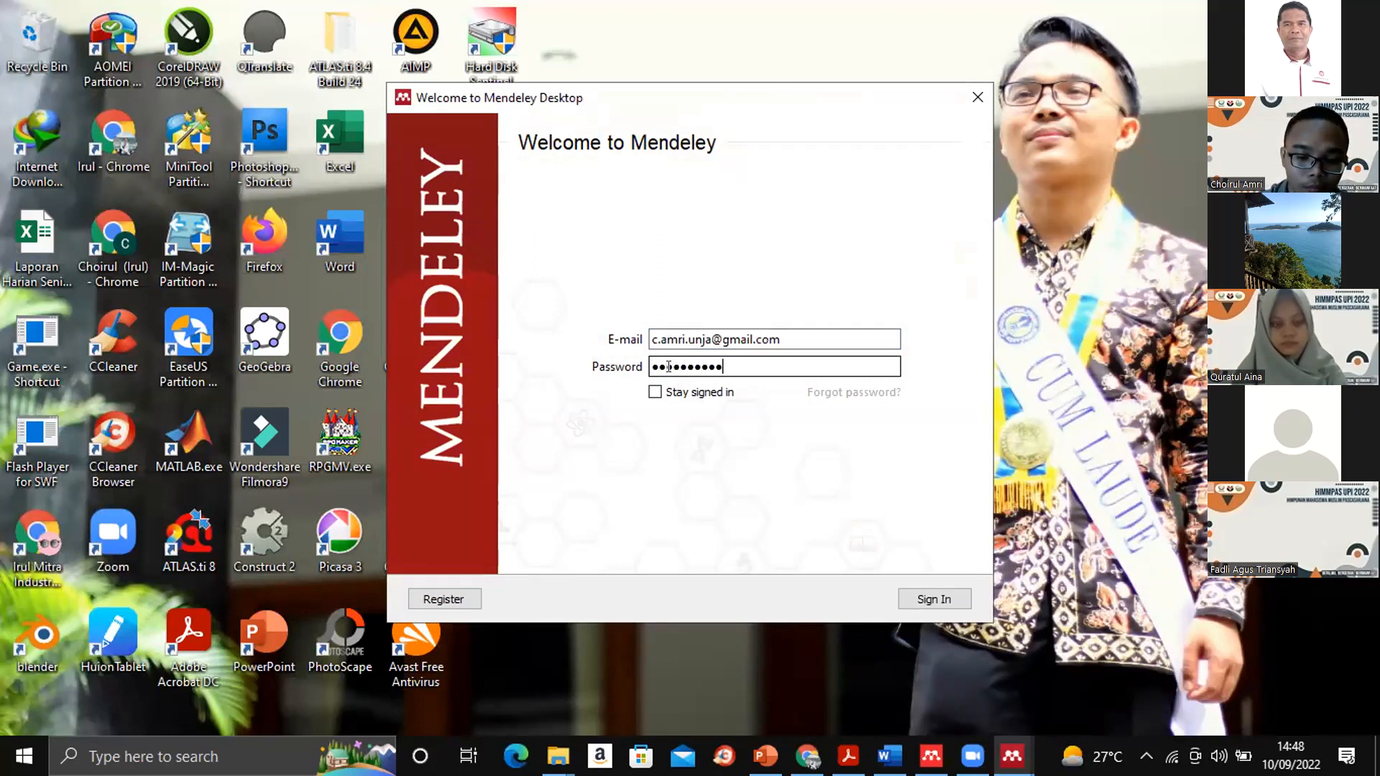
pyautogui.write('••')
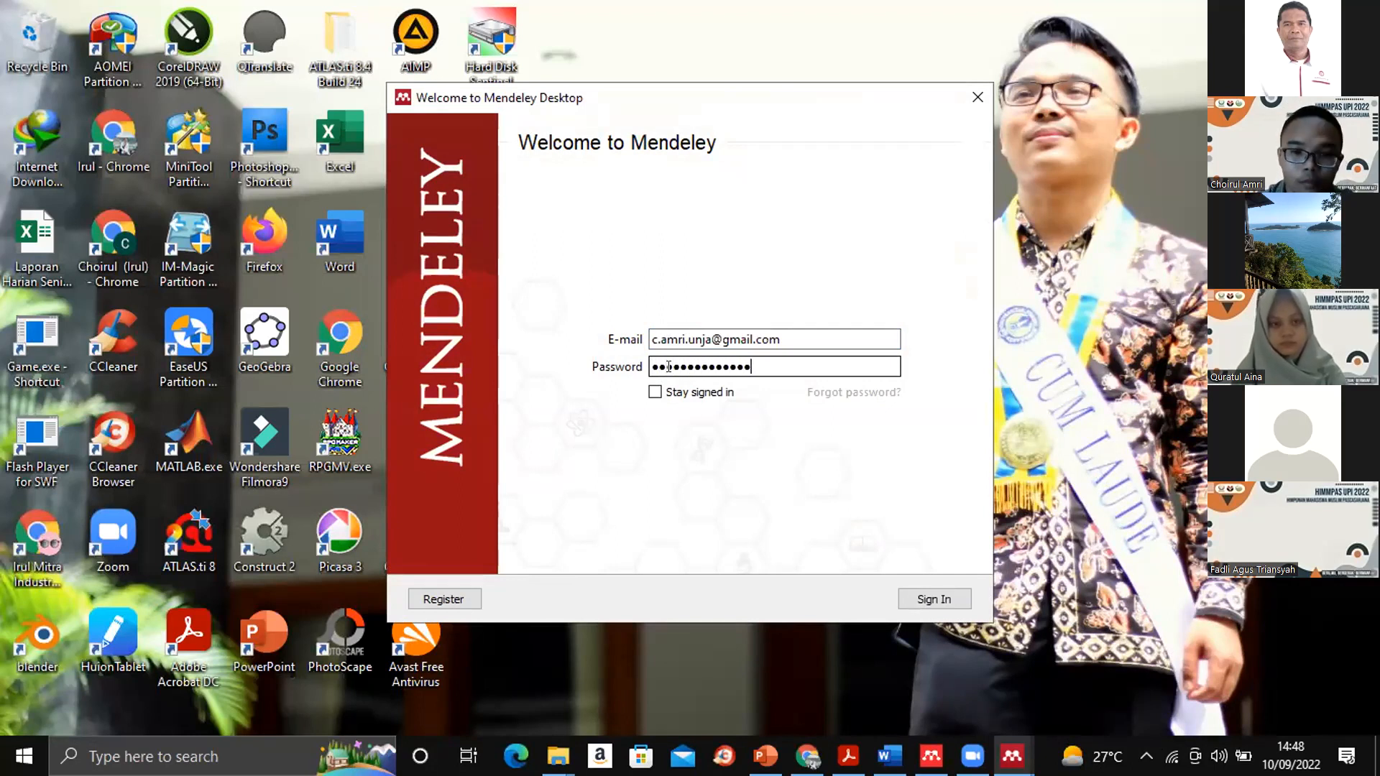
pyautogui.click(910, 597)
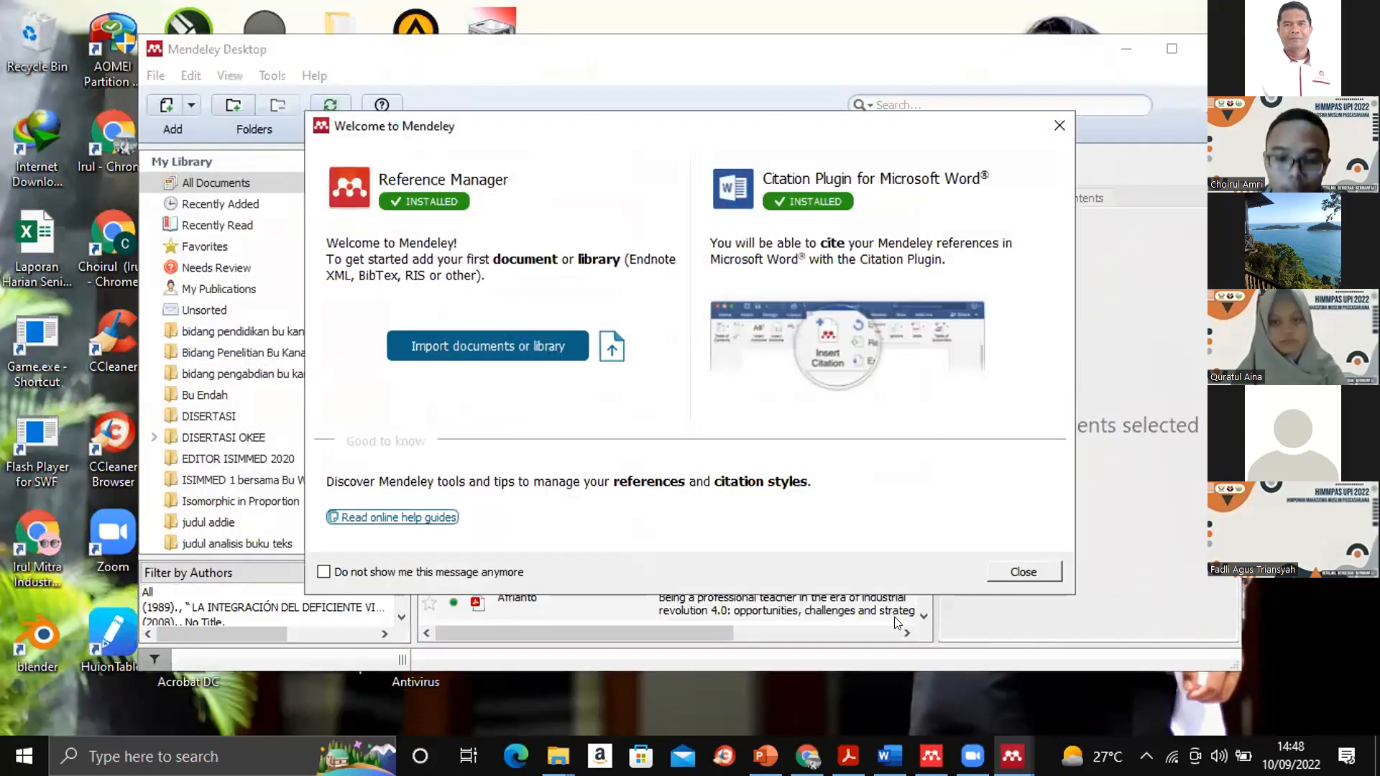
# - Return to Word and close "PELATIHAN MENDELEY HIMMPAS UPI - Copy.docx", saving its changes
pyautogui.click(889, 756)
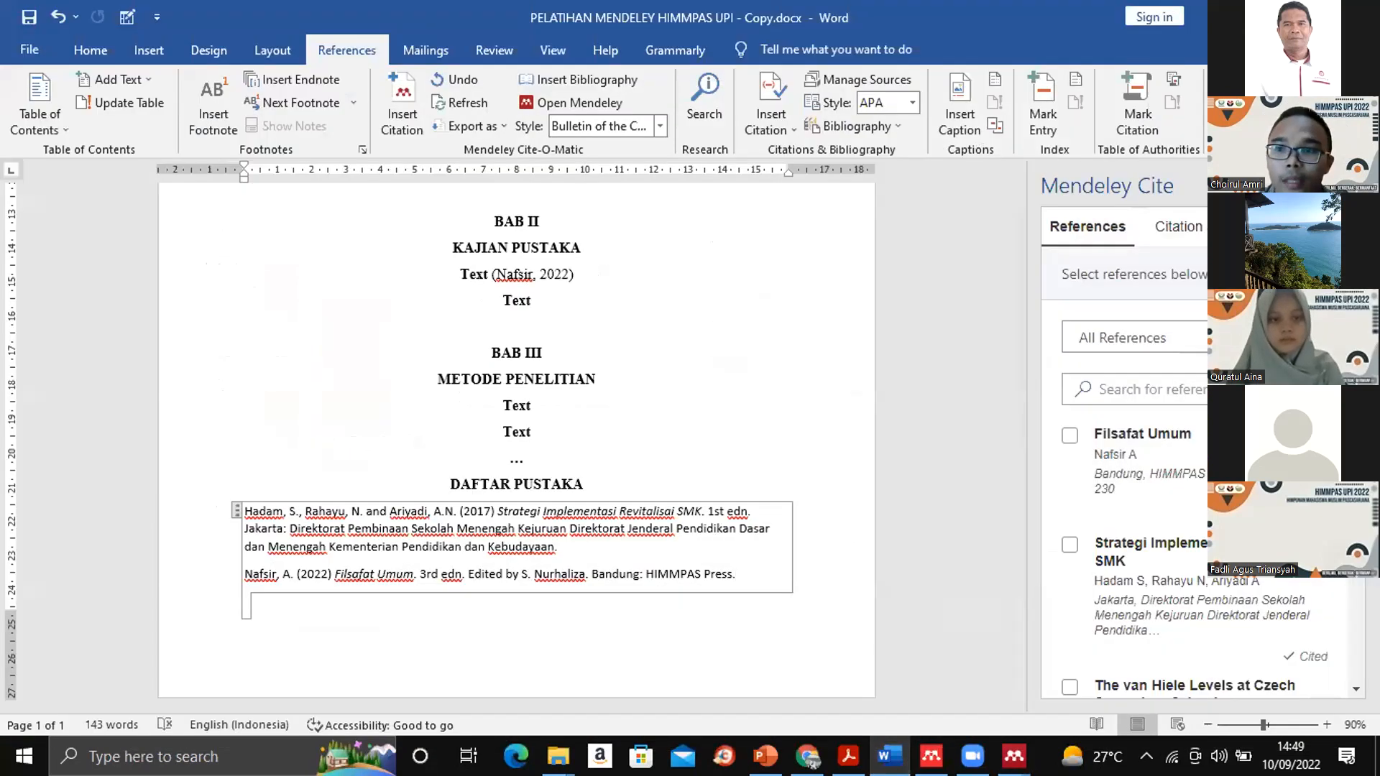
pyautogui.click(1362, 17)
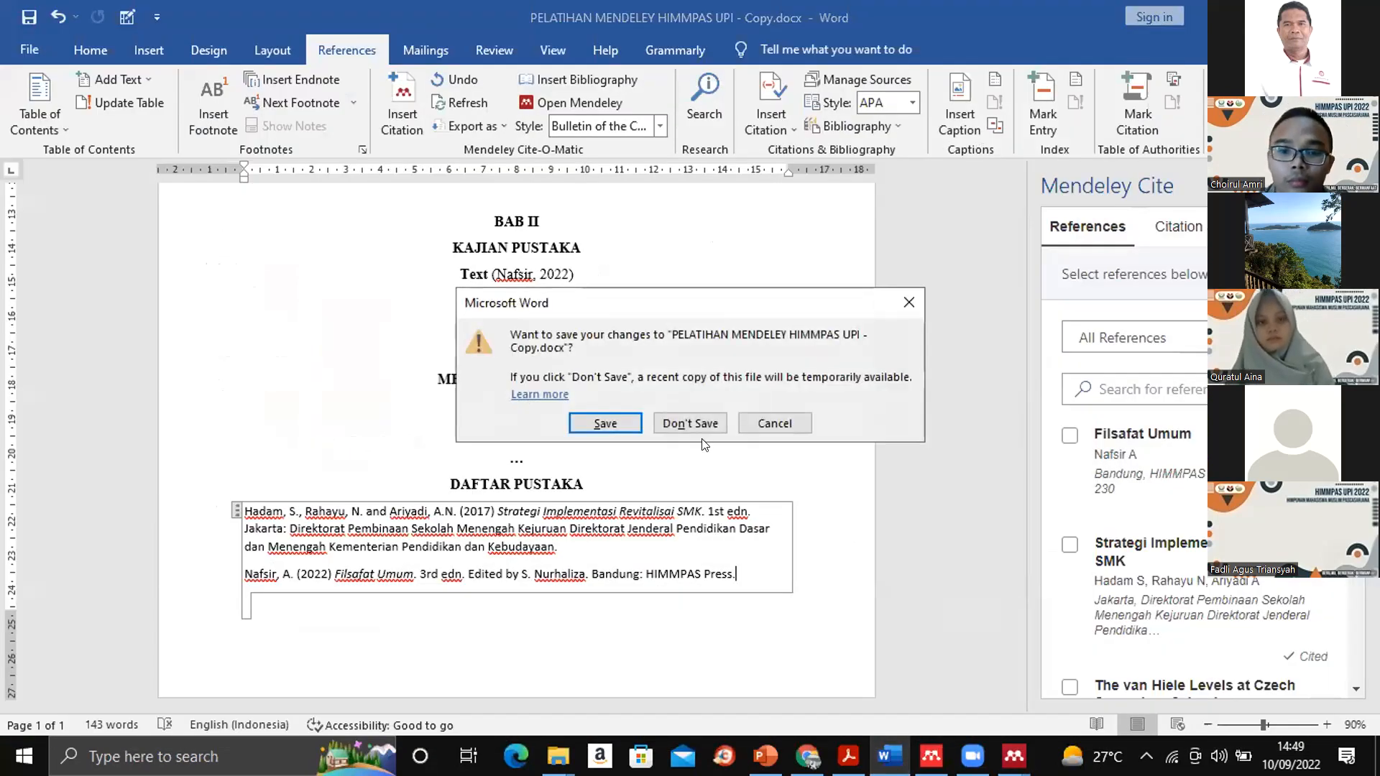
pyautogui.click(637, 424)
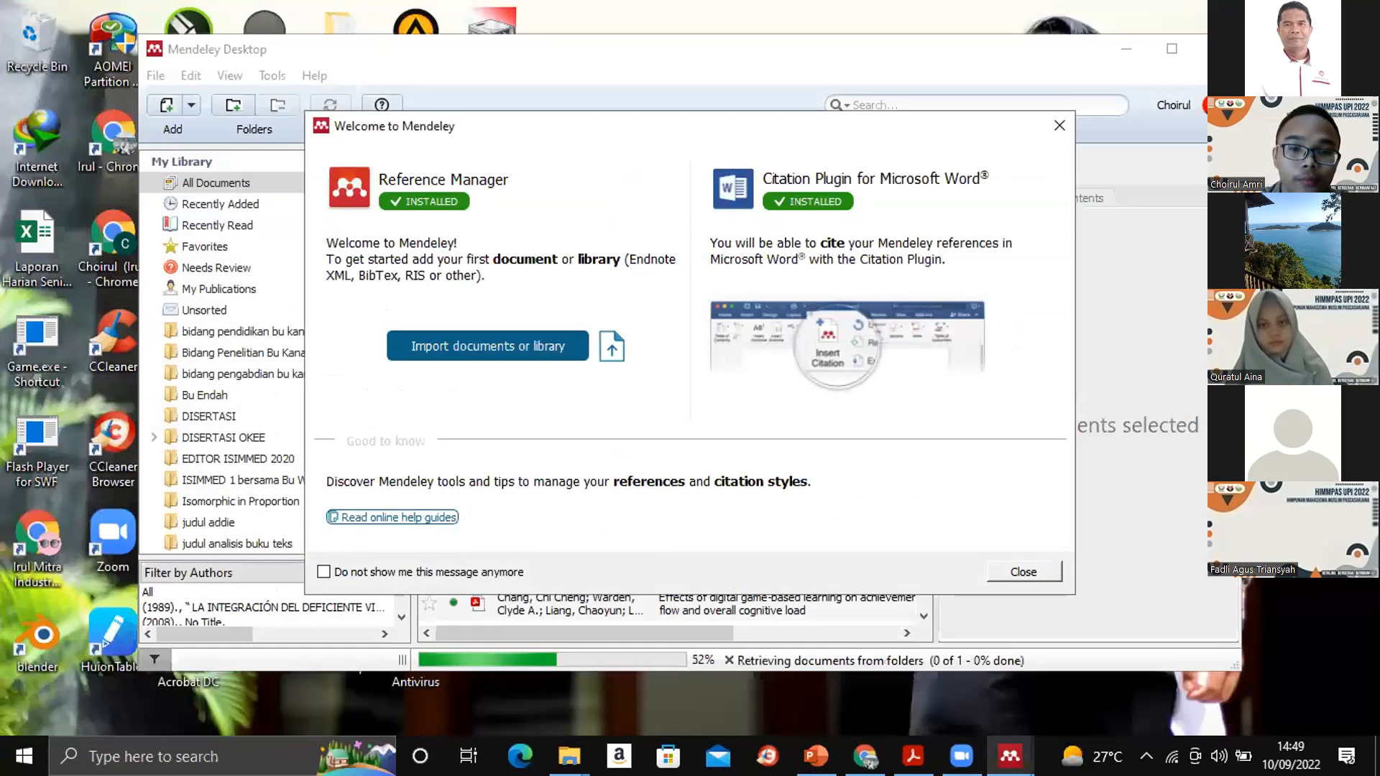
# - Close Reference Manager and clear Mendeley Desktop's welcome message and "Add and Create" tip, leaving Mendeley Desktop minimised
pyautogui.click(1059, 125)
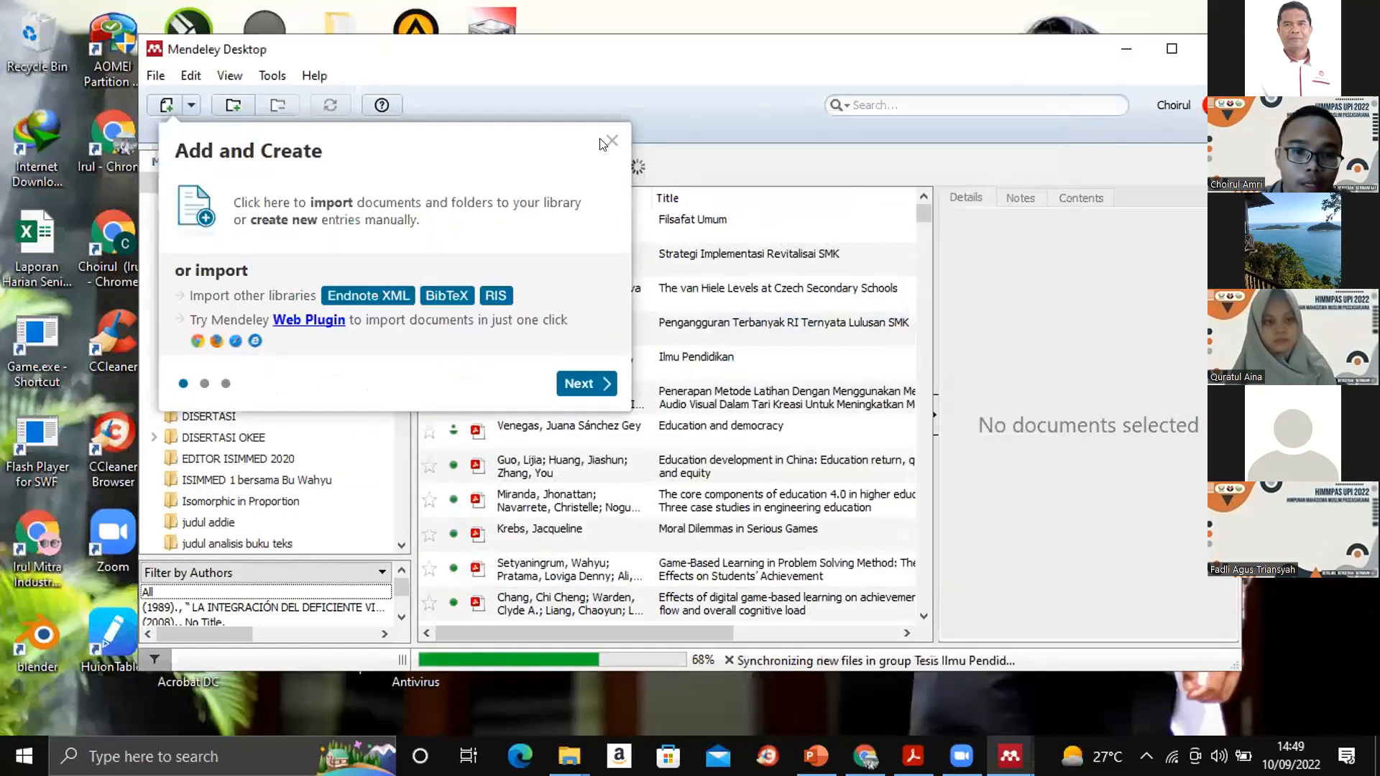
pyautogui.click(607, 141)
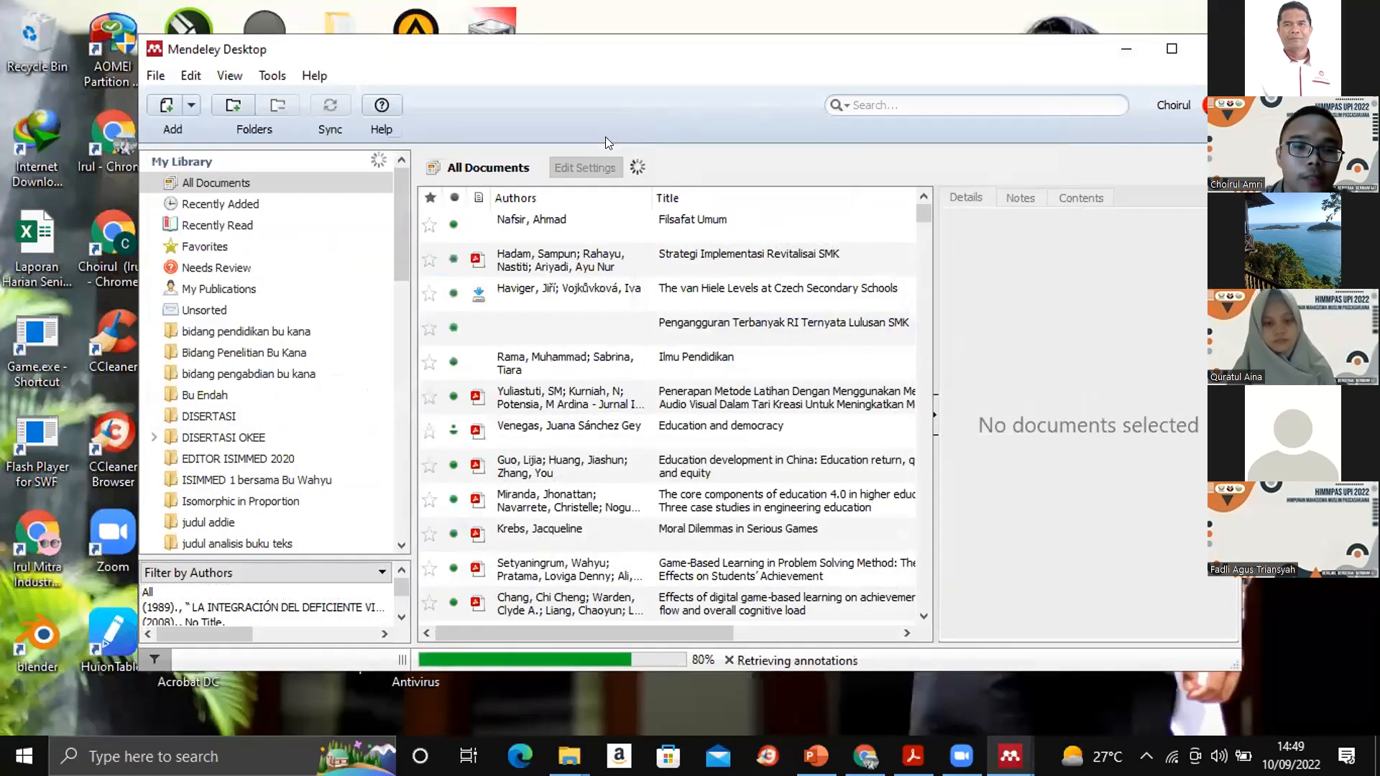
pyautogui.click(1104, 60)
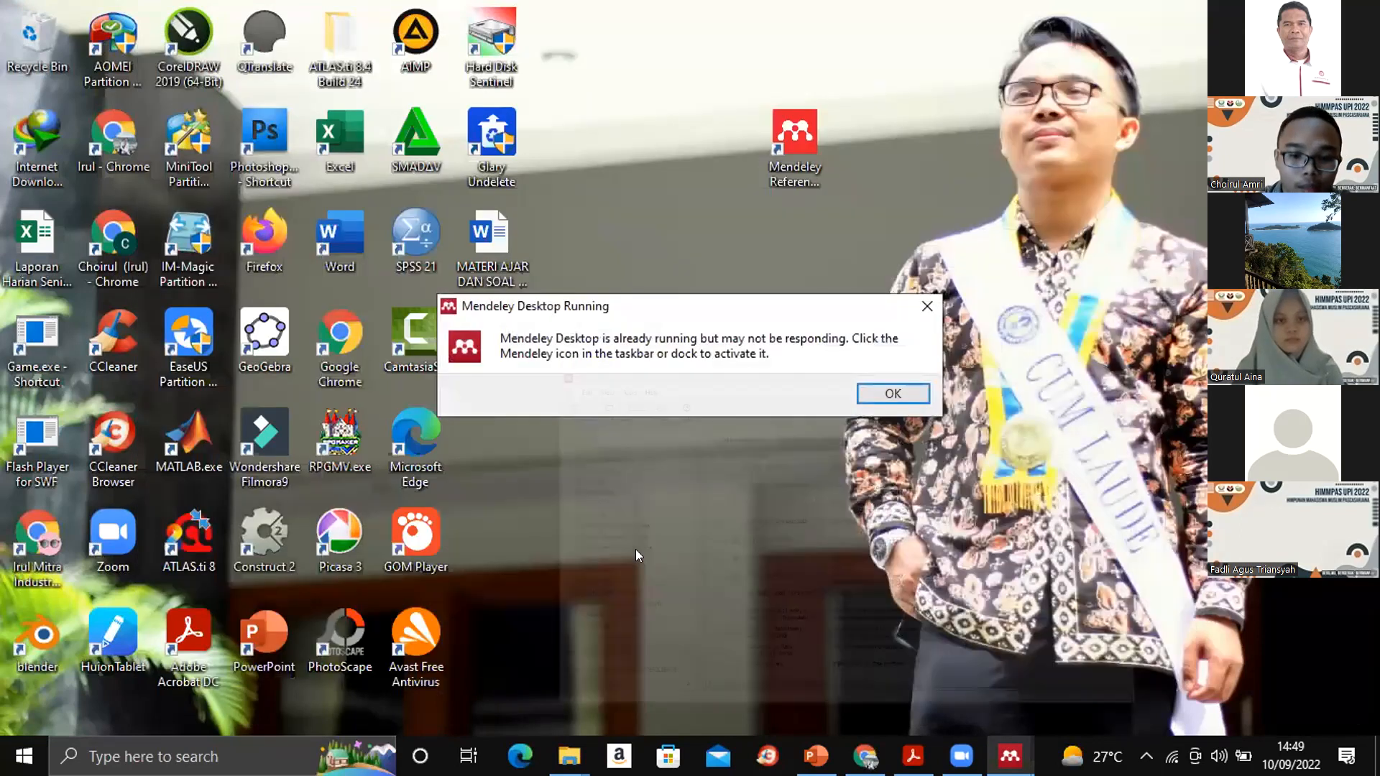
# - Open "PELATIHAN MENDELEY HIMMPAS UPI.docx" from the Downloads folder in Word
pyautogui.moveTo(569, 756)
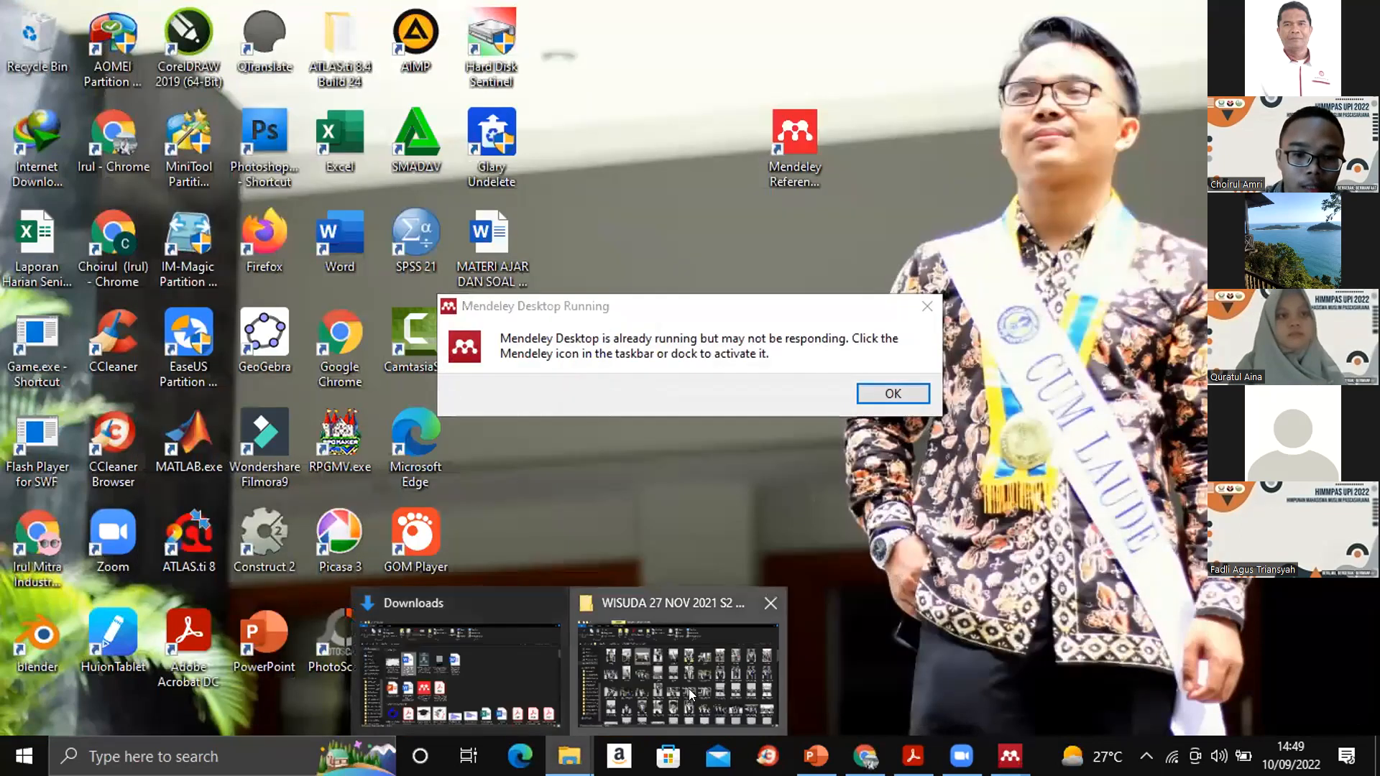
pyautogui.click(688, 689)
pyautogui.click(569, 756)
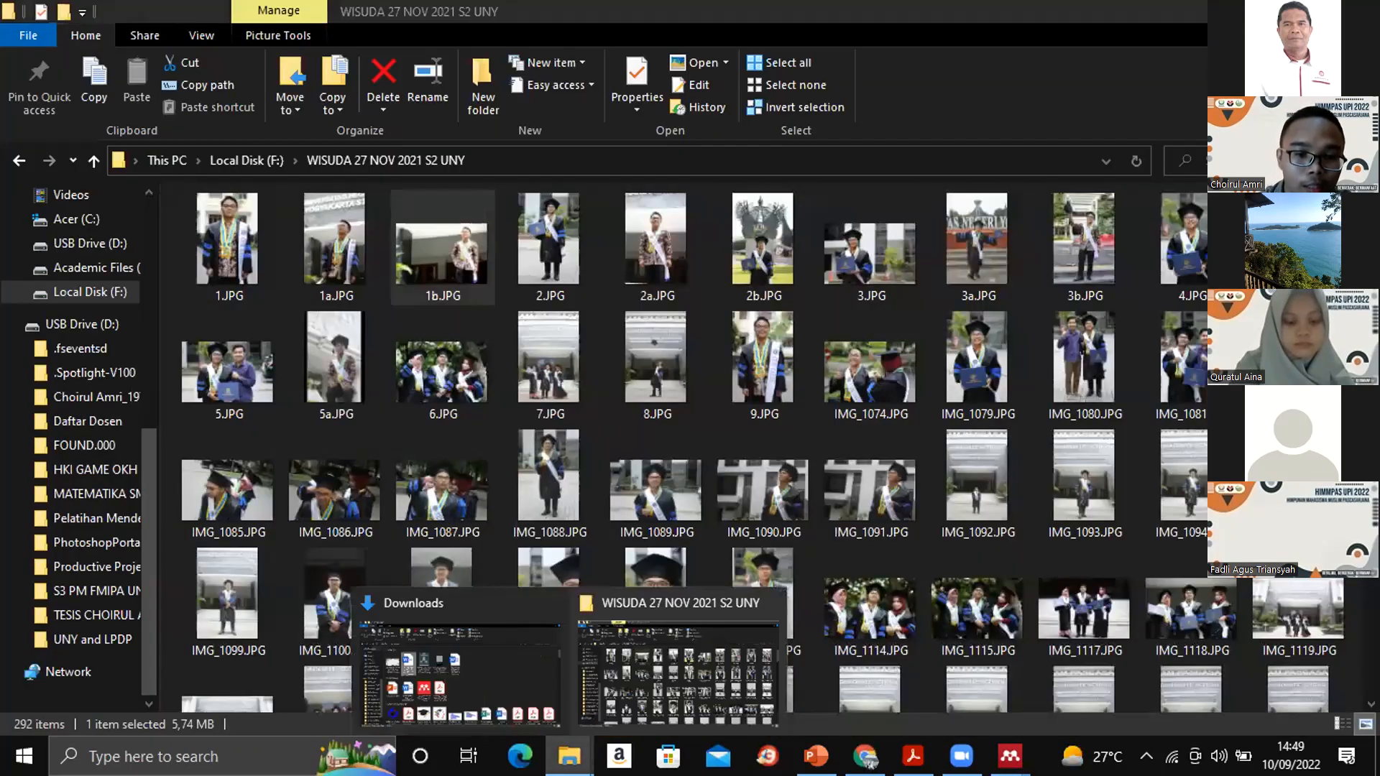
pyautogui.click(484, 686)
pyautogui.doubleClick(660, 303)
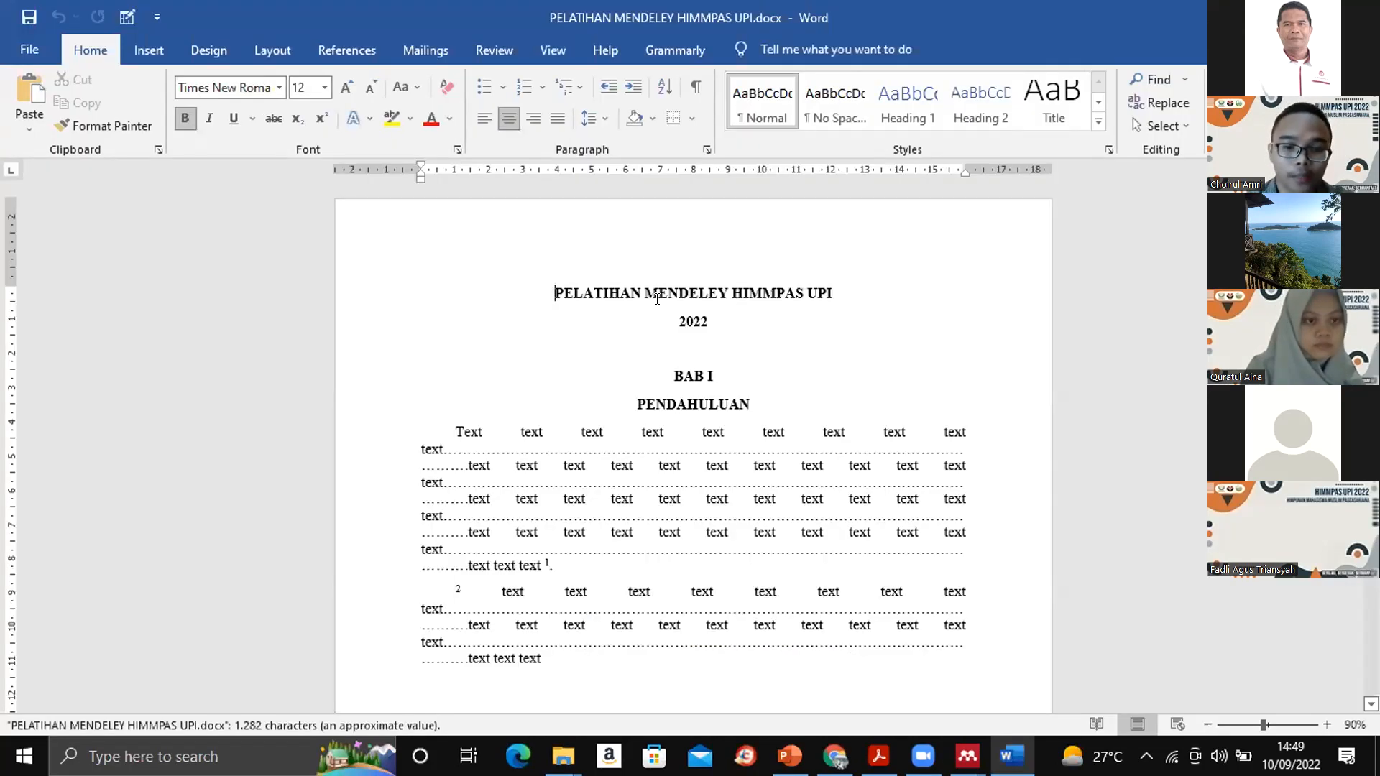
# - Place the text cursor after the first "Text" line under METODE PENELITIAN, leaving a space for a citation
pyautogui.scroll(-5, 656, 298)
pyautogui.scroll(-4, 996, 411)
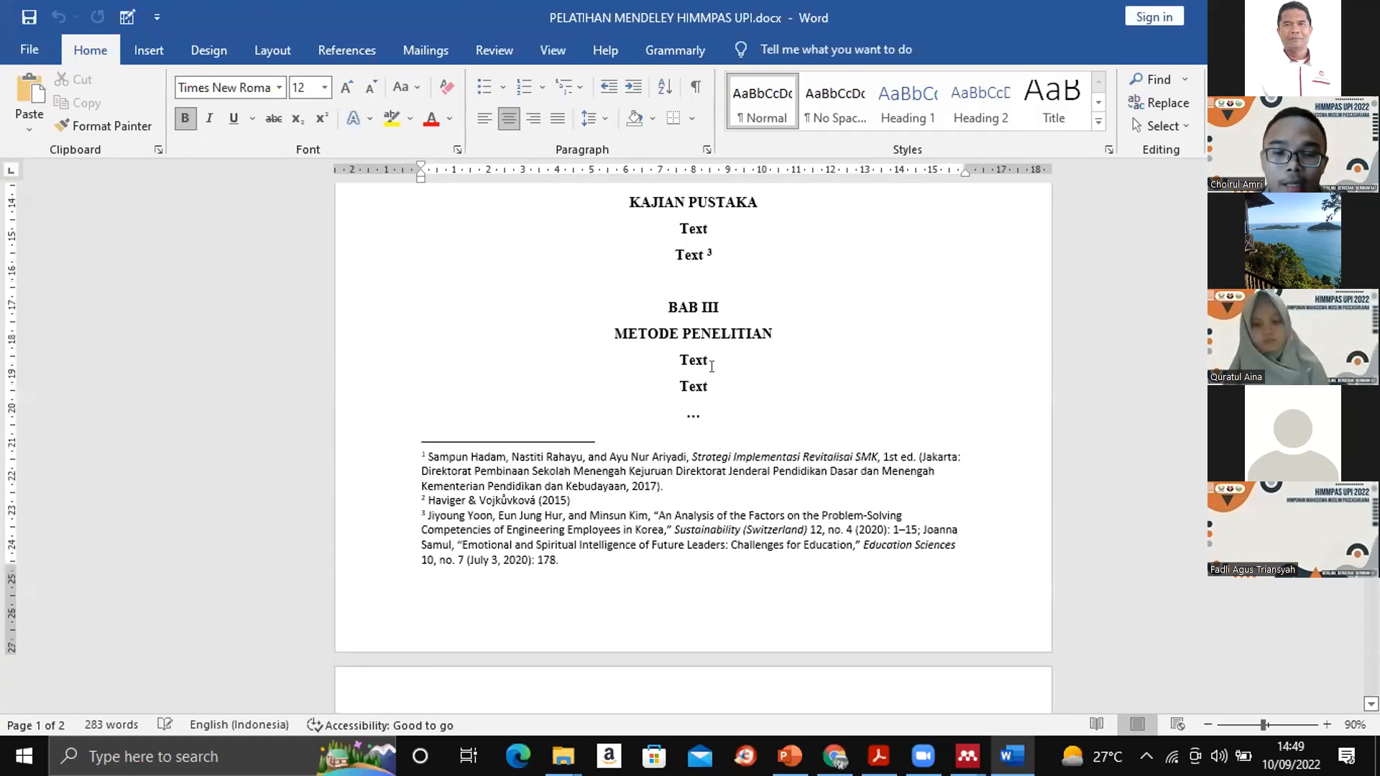
pyautogui.click(707, 360)
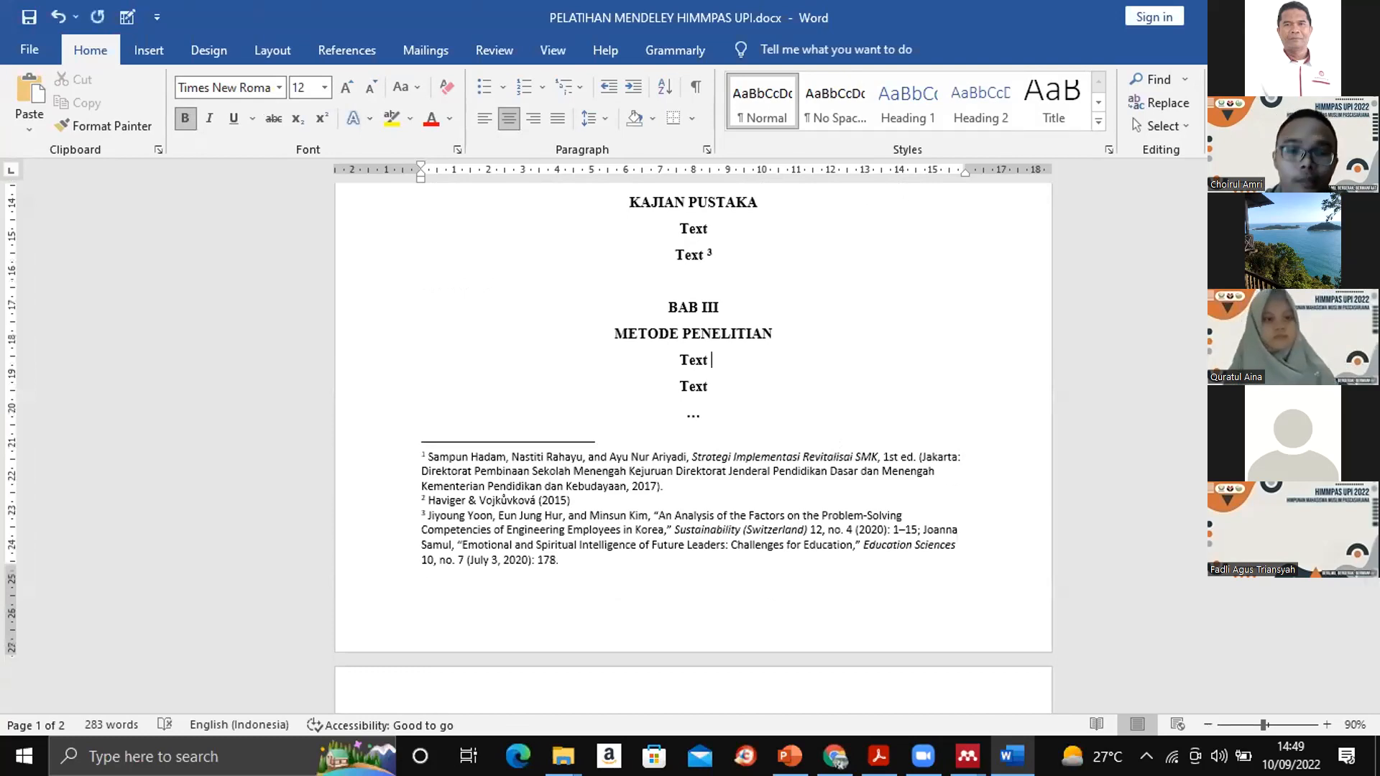
# - Switch to Mendeley Desktop and show the details of the book "Filsafat Umum"
pyautogui.hotkey('alt', 'Tab')
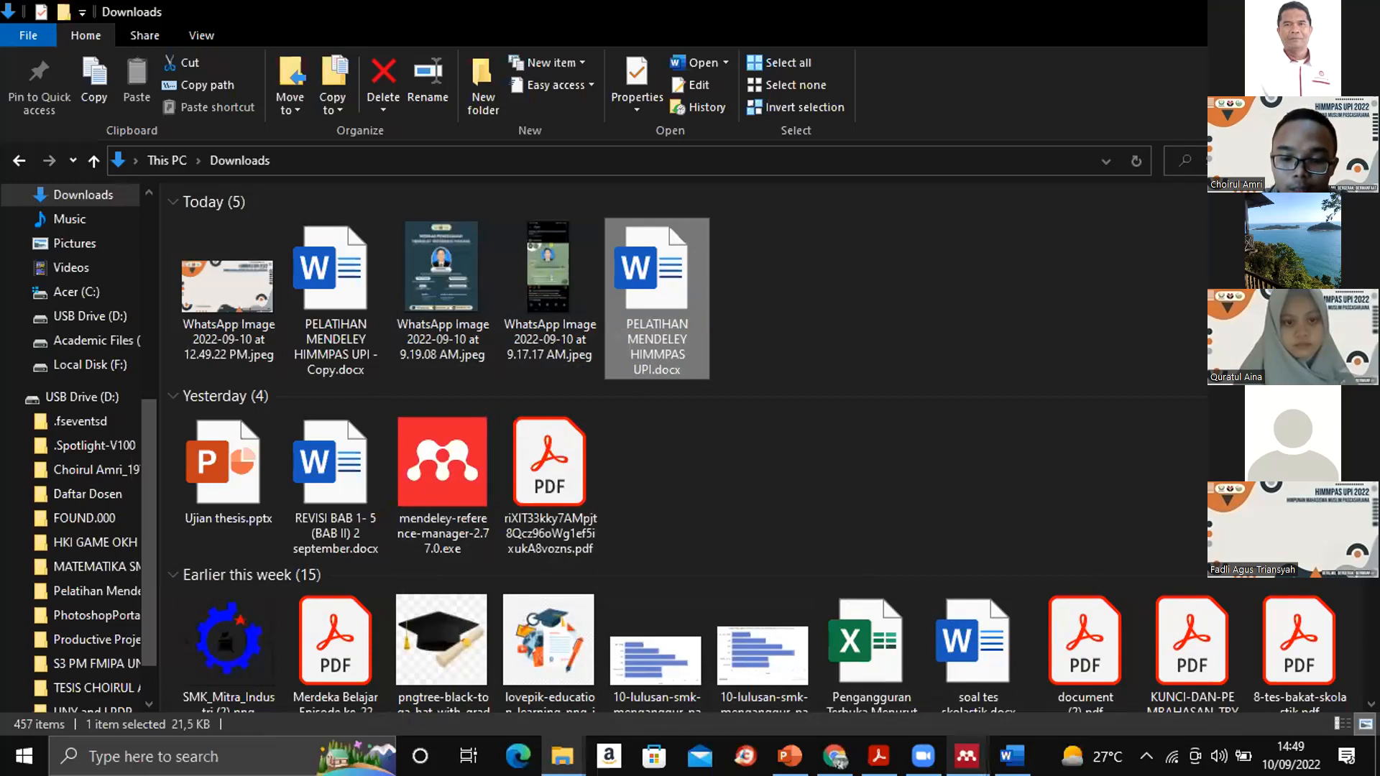
pyautogui.moveTo(967, 755)
pyautogui.click(1071, 690)
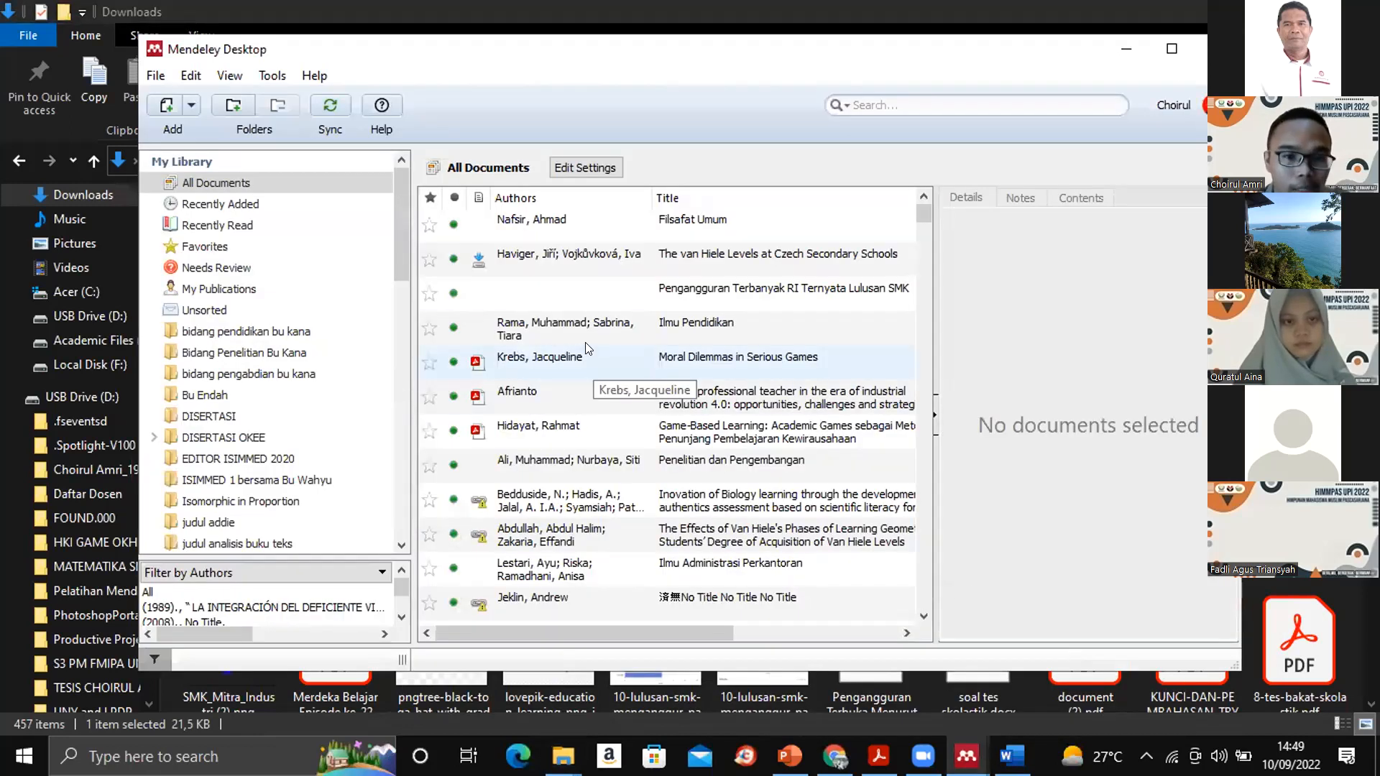
pyautogui.click(551, 227)
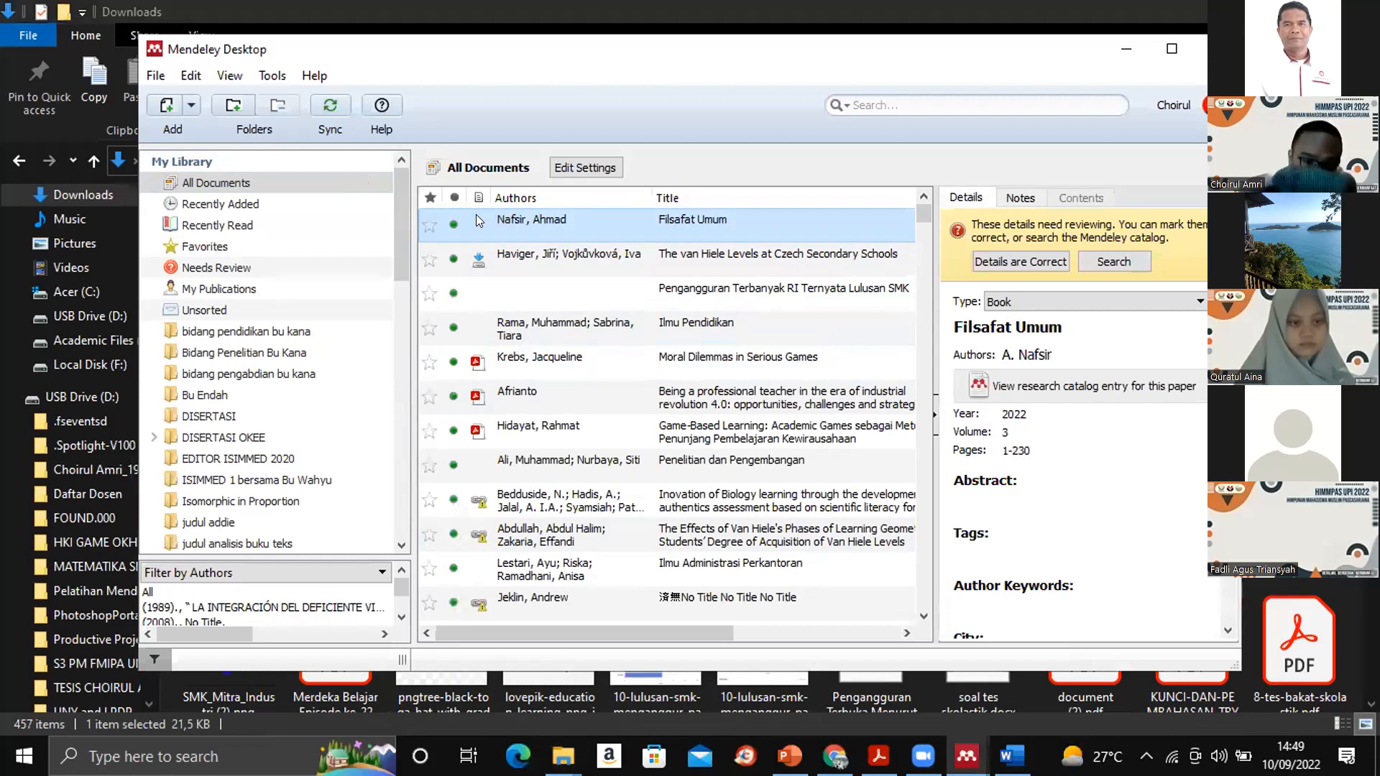
# - Start a manual library entry of type Book with the title "HIMMPAS Hebat"
pyautogui.click(152, 75)
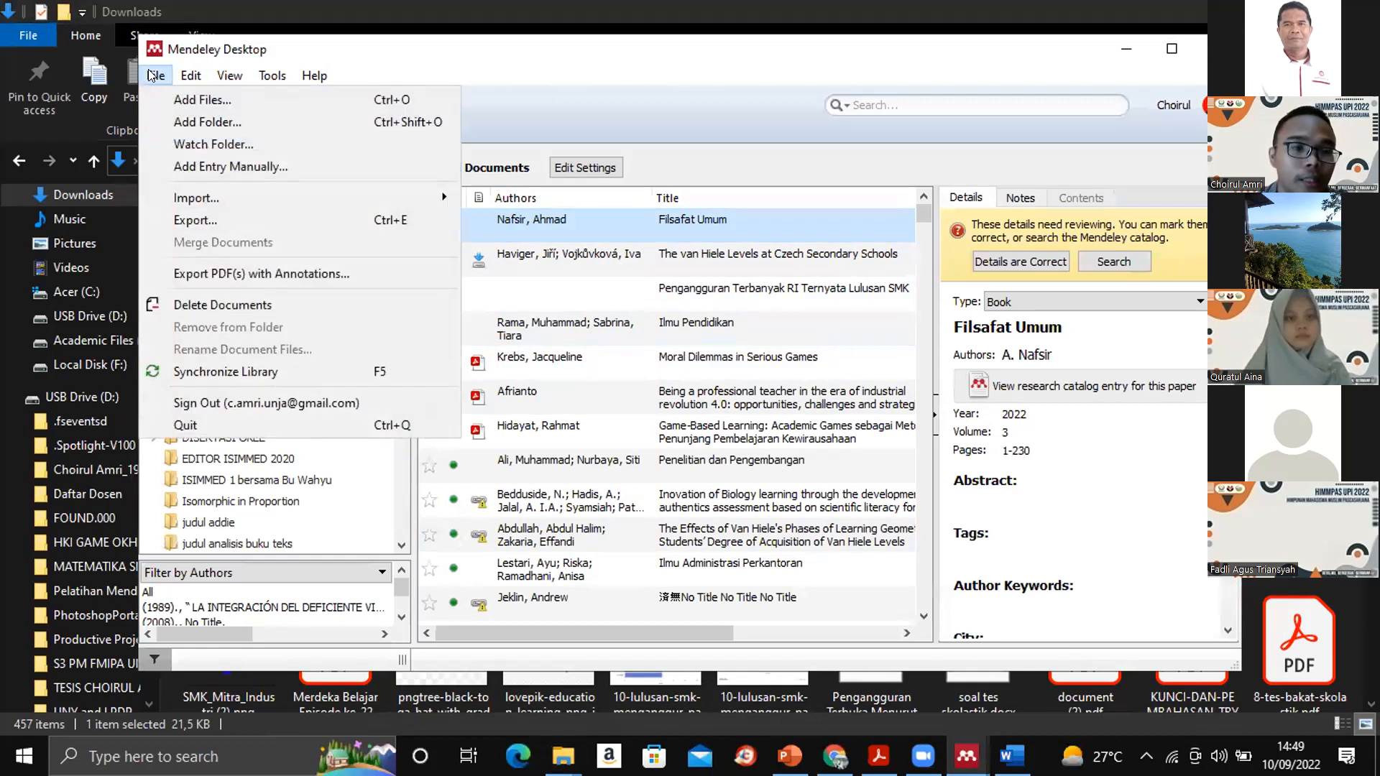
pyautogui.click(217, 164)
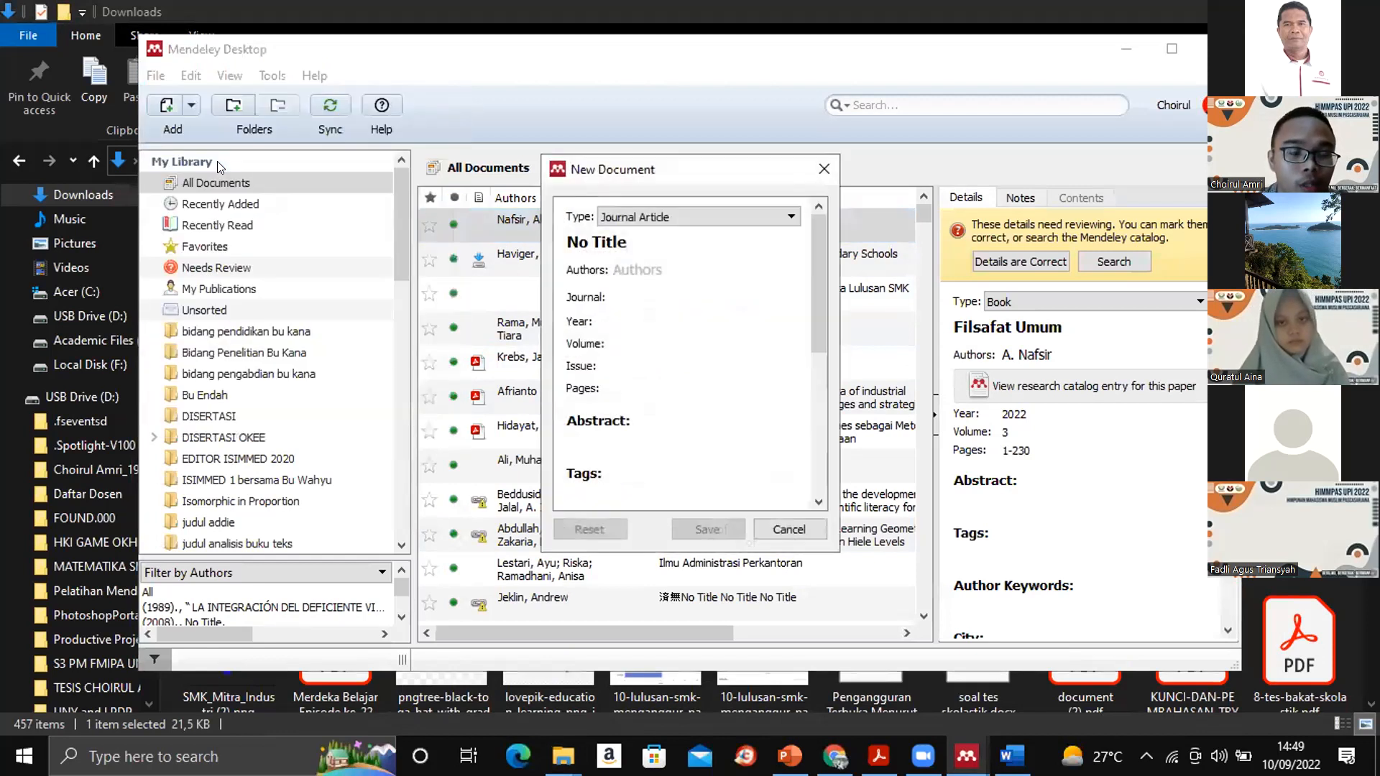
pyautogui.click(717, 216)
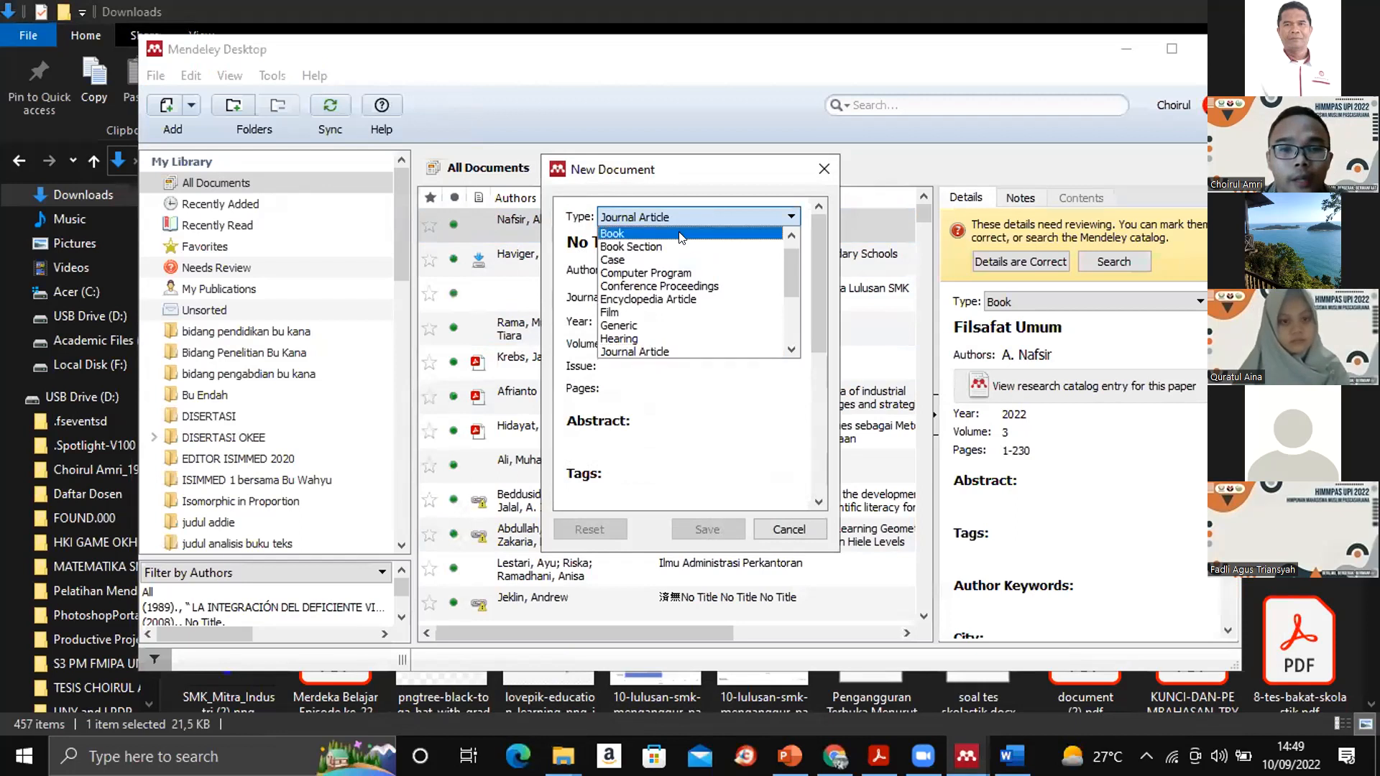
pyautogui.click(635, 234)
pyautogui.click(639, 237)
pyautogui.write('HI')
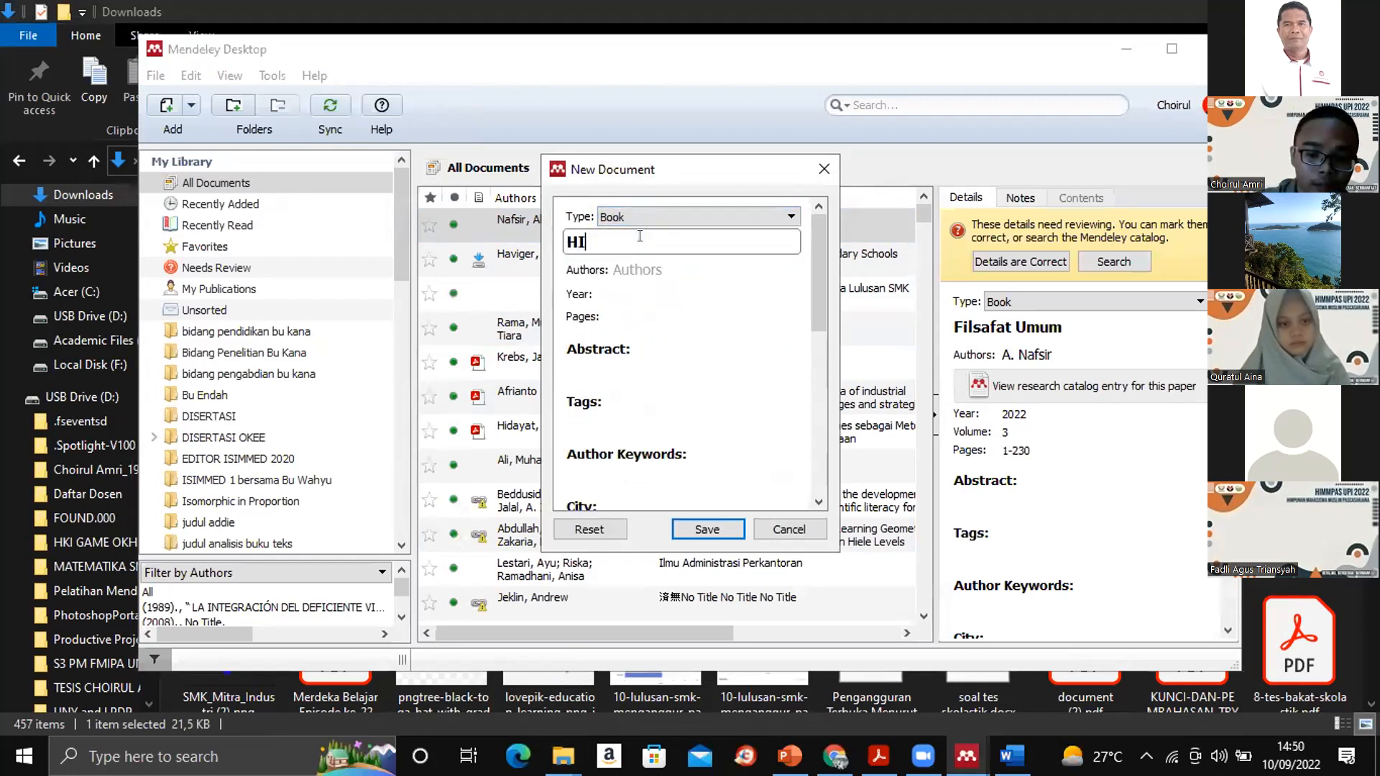
pyautogui.write('MMPA')
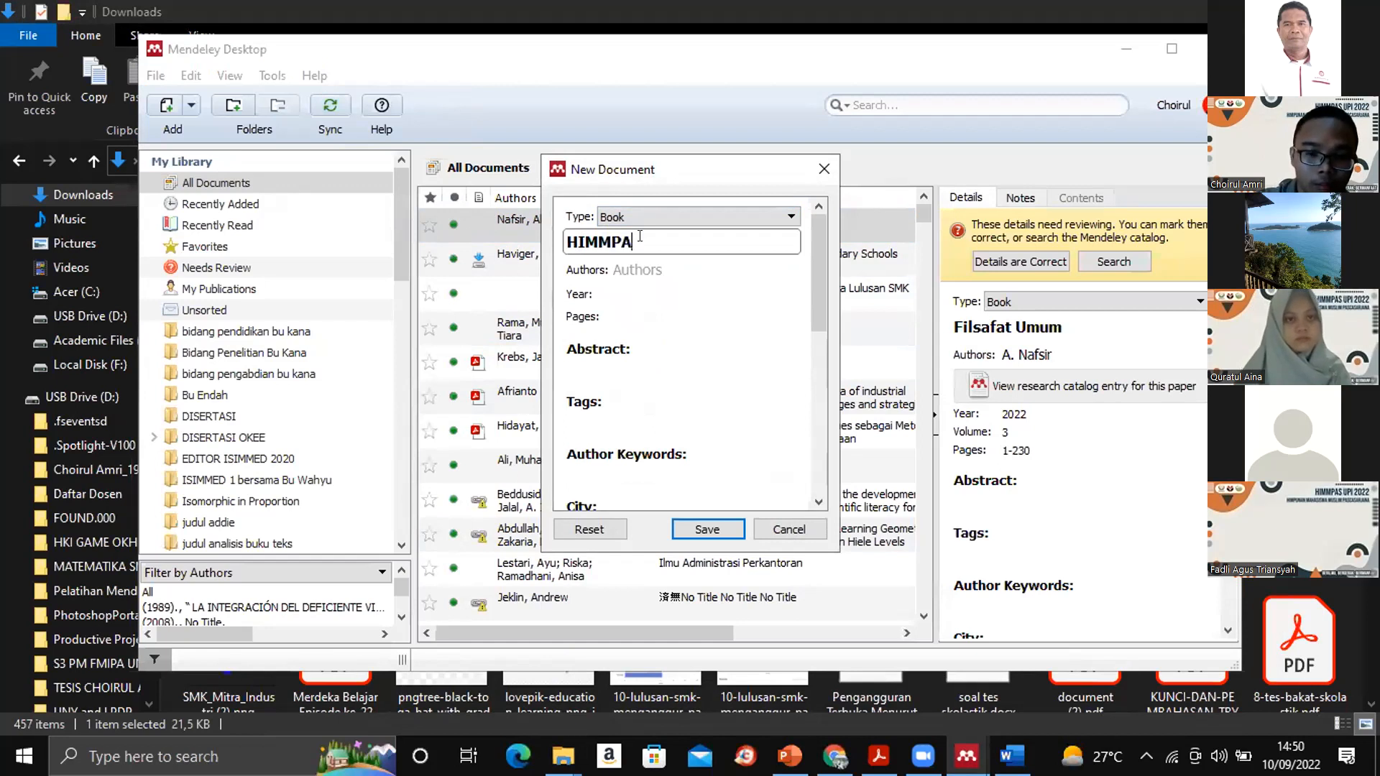
pyautogui.write('S Hebat')
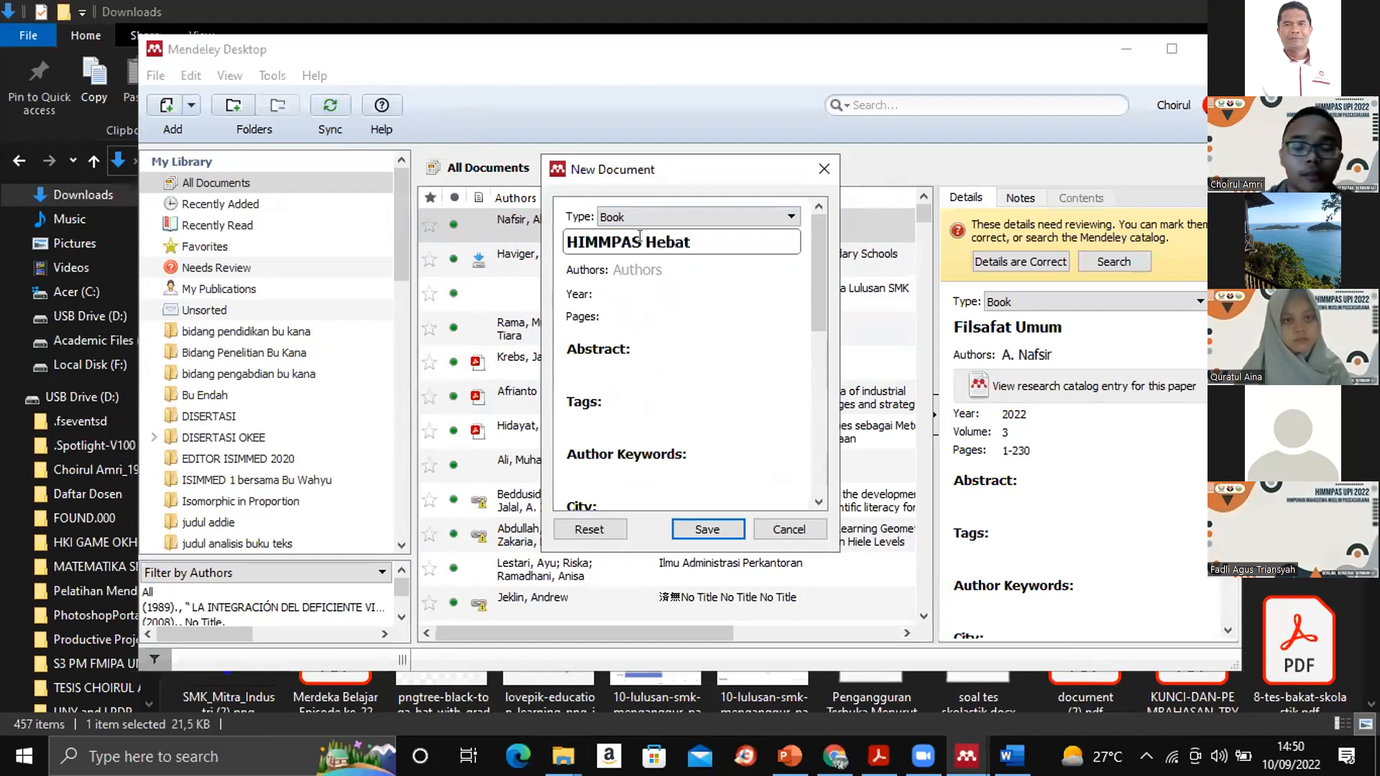
# - Enter the book author's name in last name, first name format
pyautogui.click(625, 270)
pyautogui.click(625, 270)
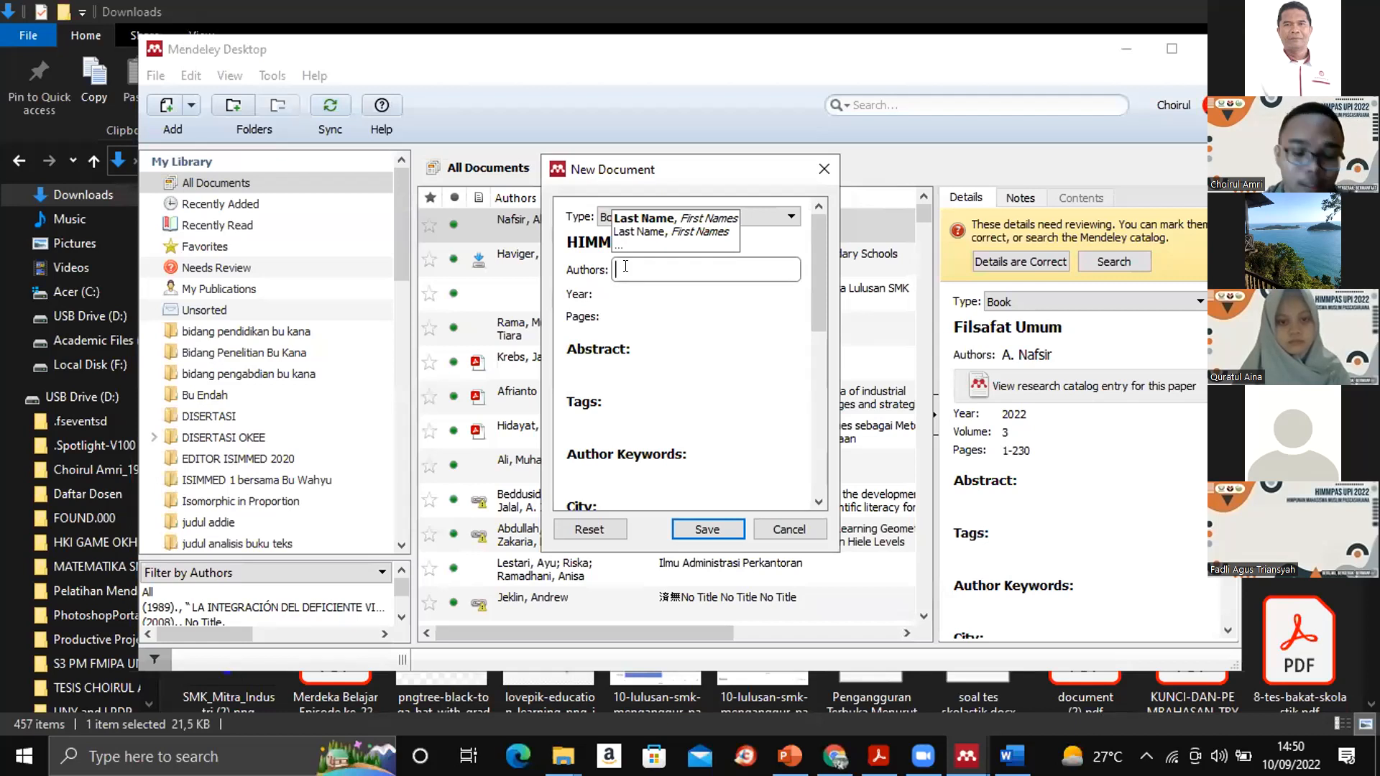
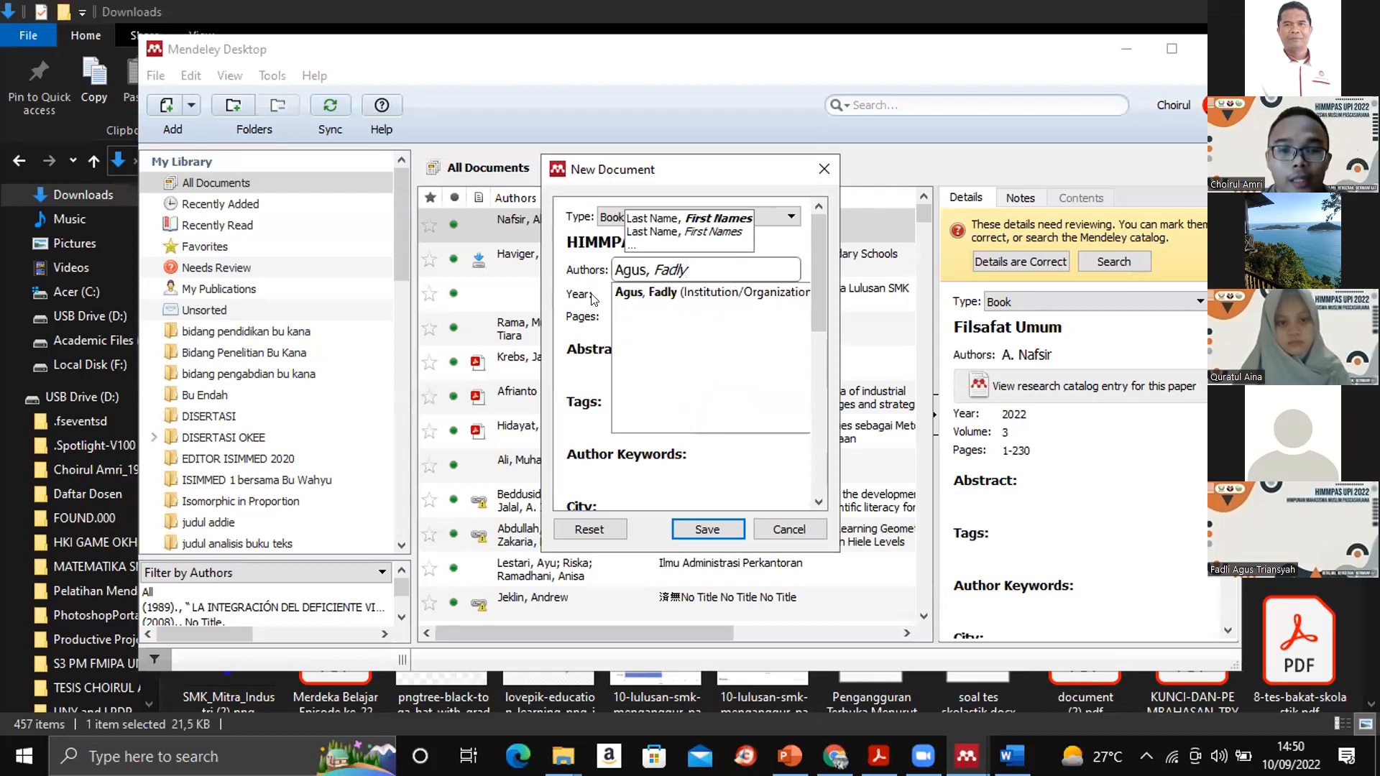
pyautogui.press('Return')
# - Set the new book's year to 2022 and its pages to 1-234
pyautogui.click(641, 293)
pyautogui.write('2022')
pyautogui.click(625, 314)
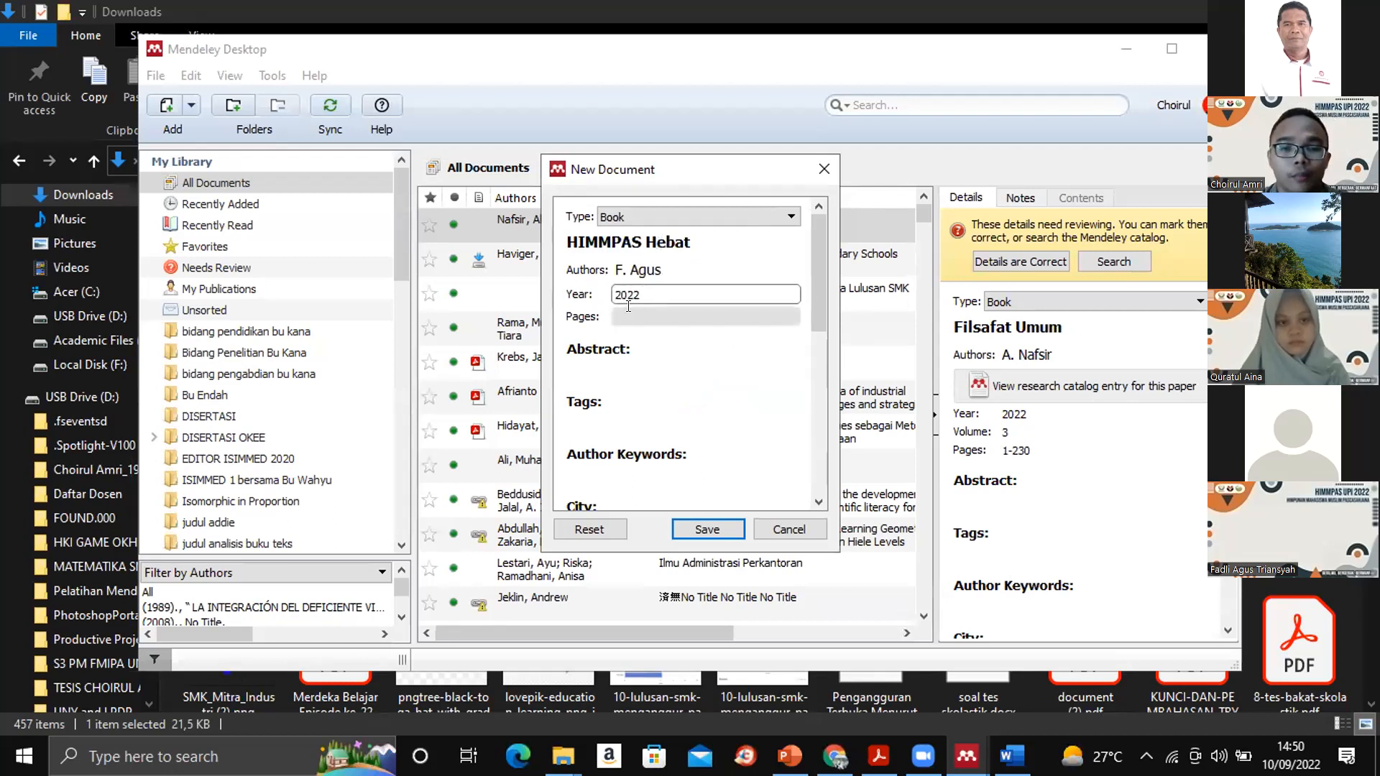
pyautogui.write('1')
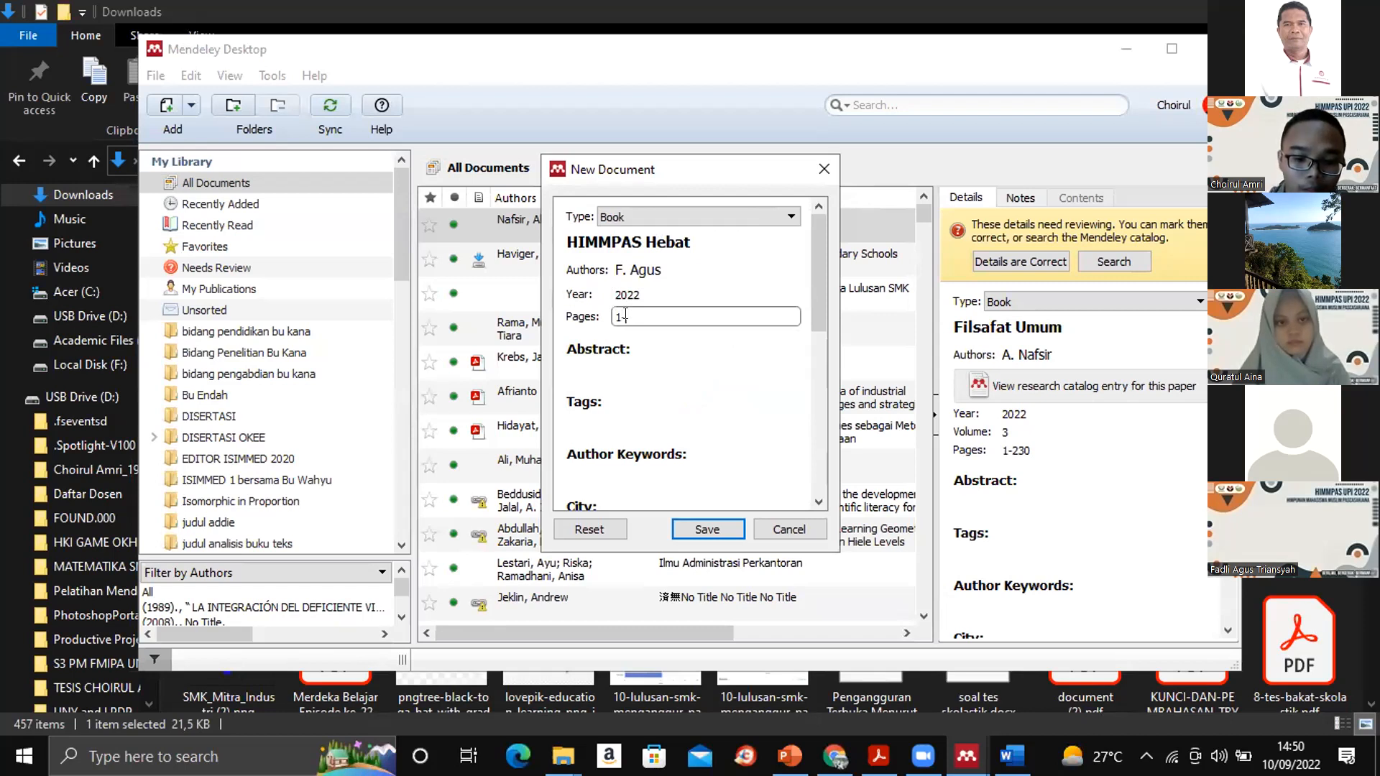
pyautogui.write('-234')
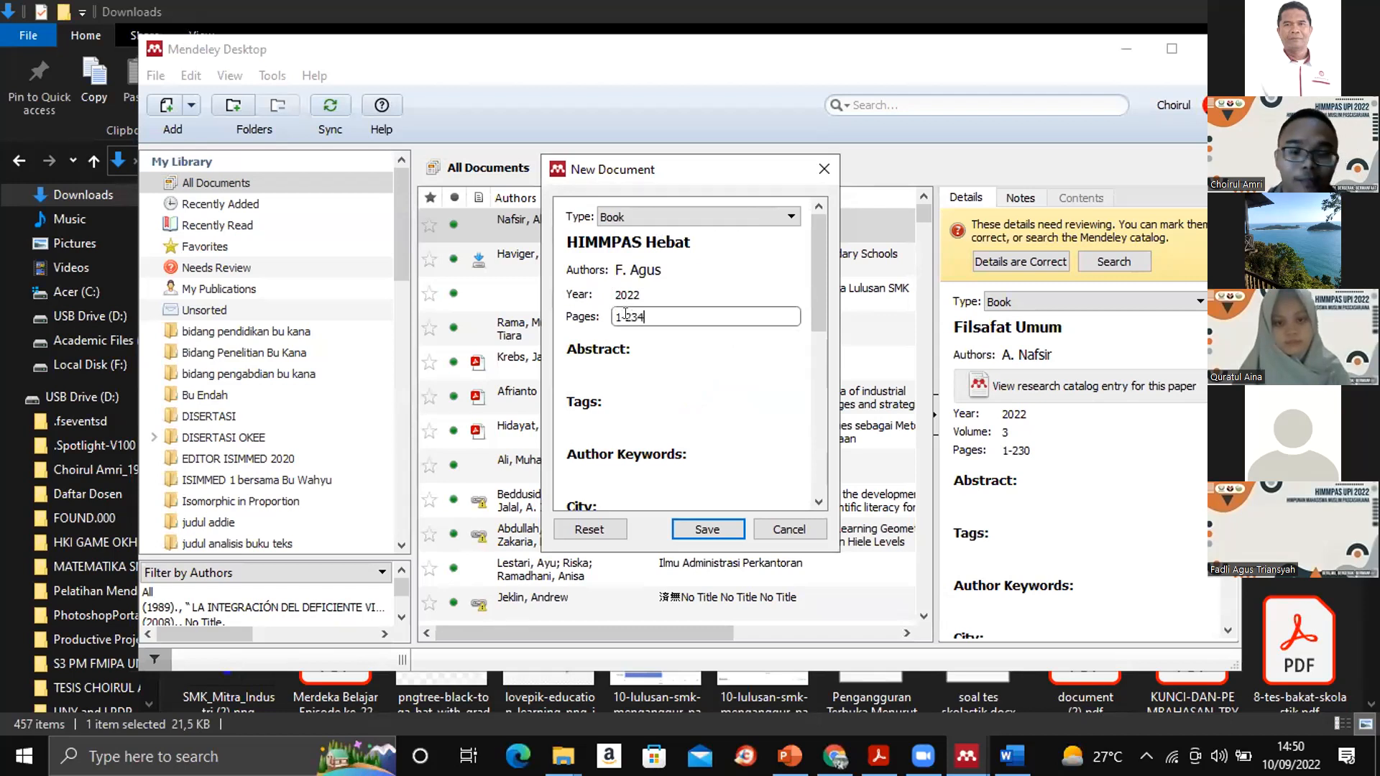
# - Leave the abstract empty and set the book's city to Medan and its edition to 2
pyautogui.click(682, 367)
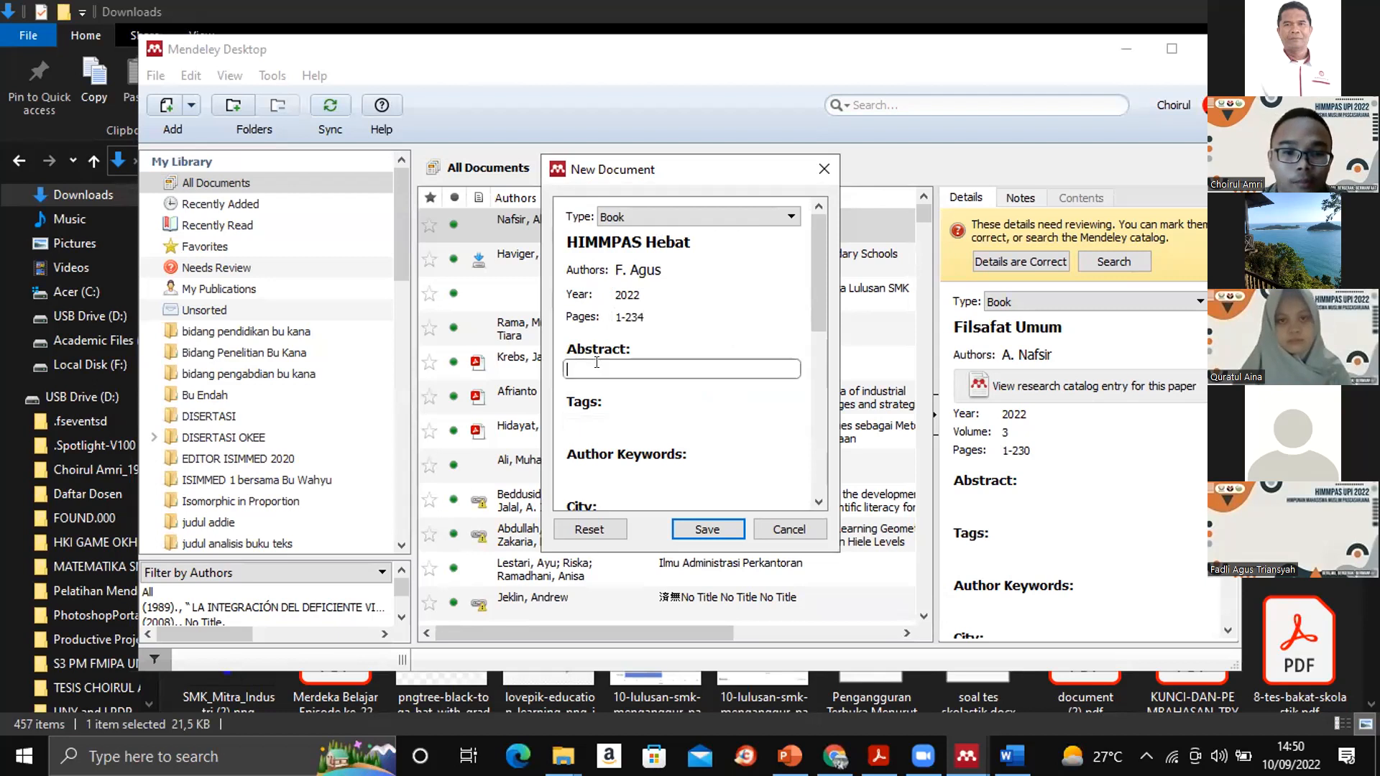
pyautogui.moveTo(818, 278); pyautogui.dragTo(813, 333)
pyautogui.click(641, 356)
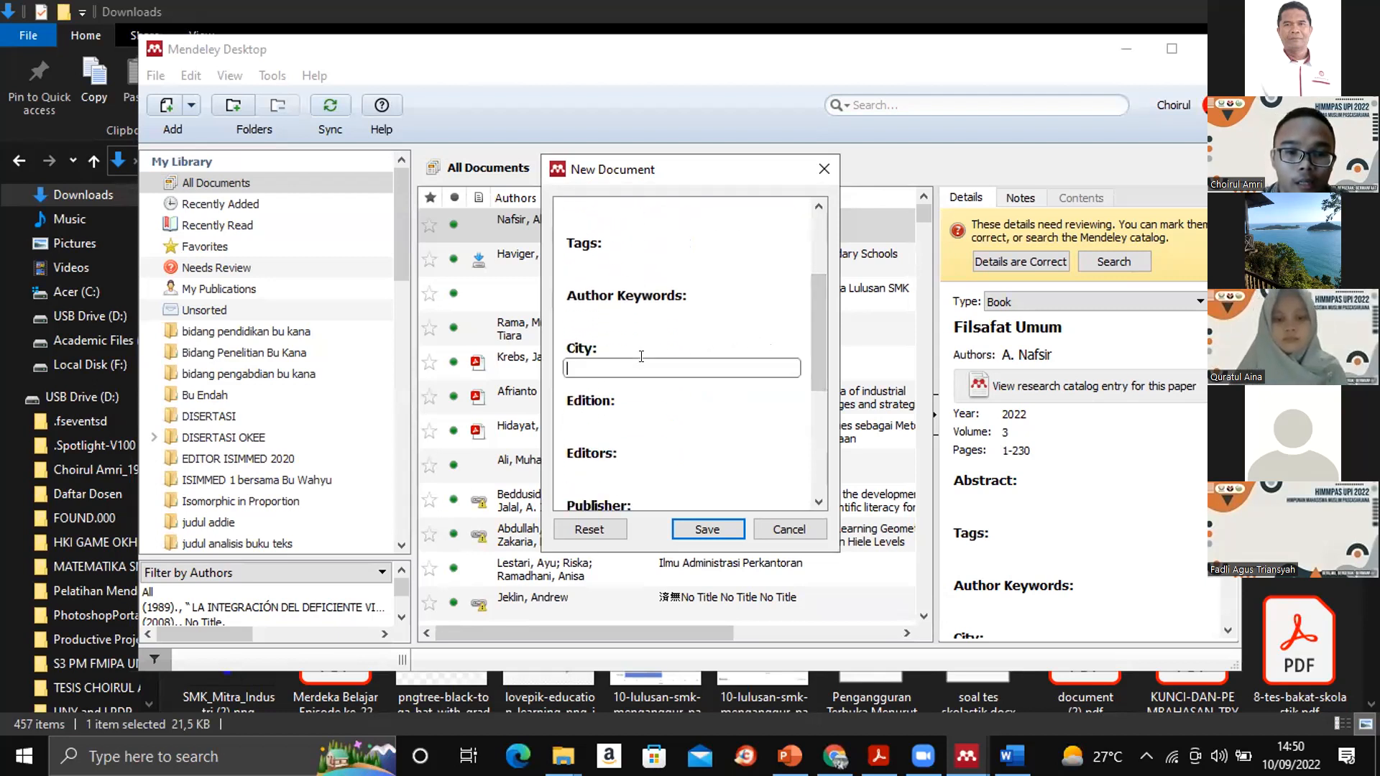
pyautogui.write('Medan')
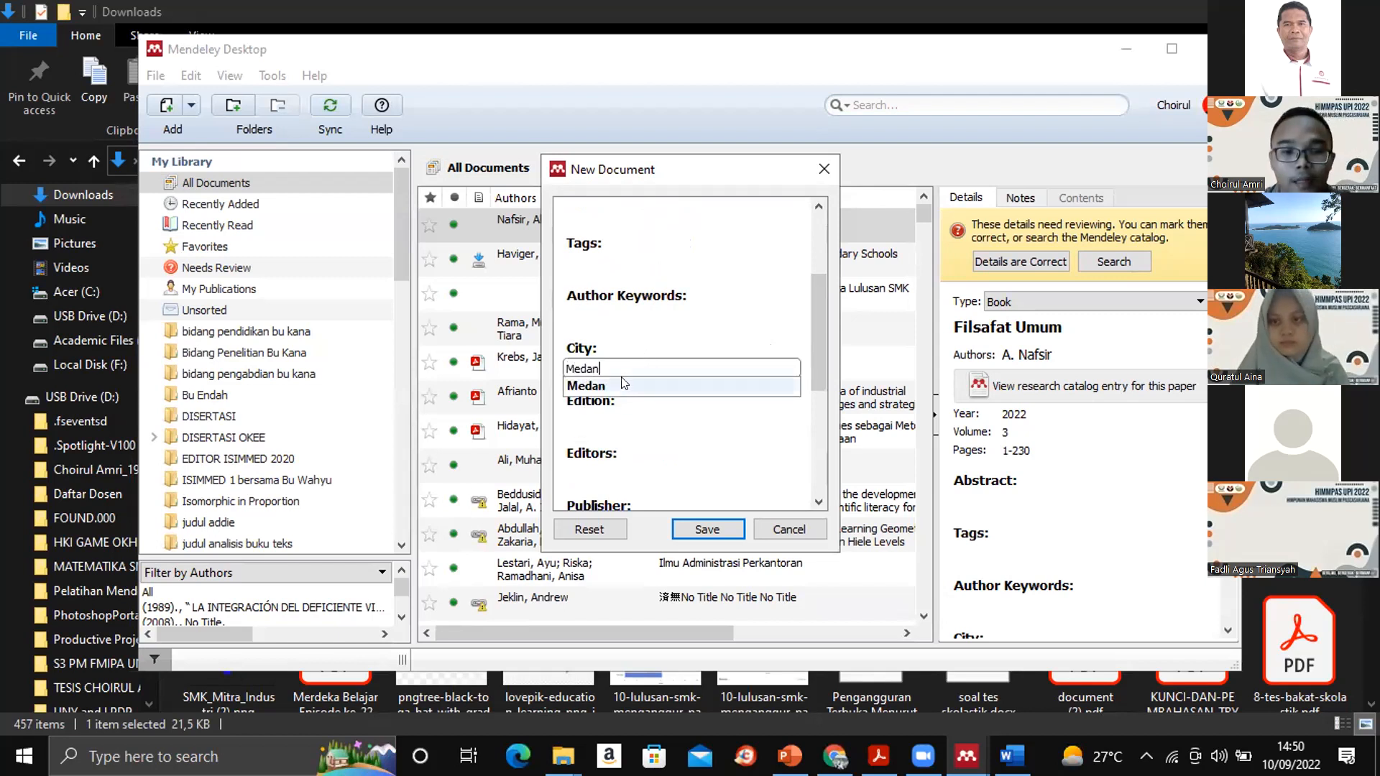
pyautogui.click(637, 385)
pyautogui.click(587, 415)
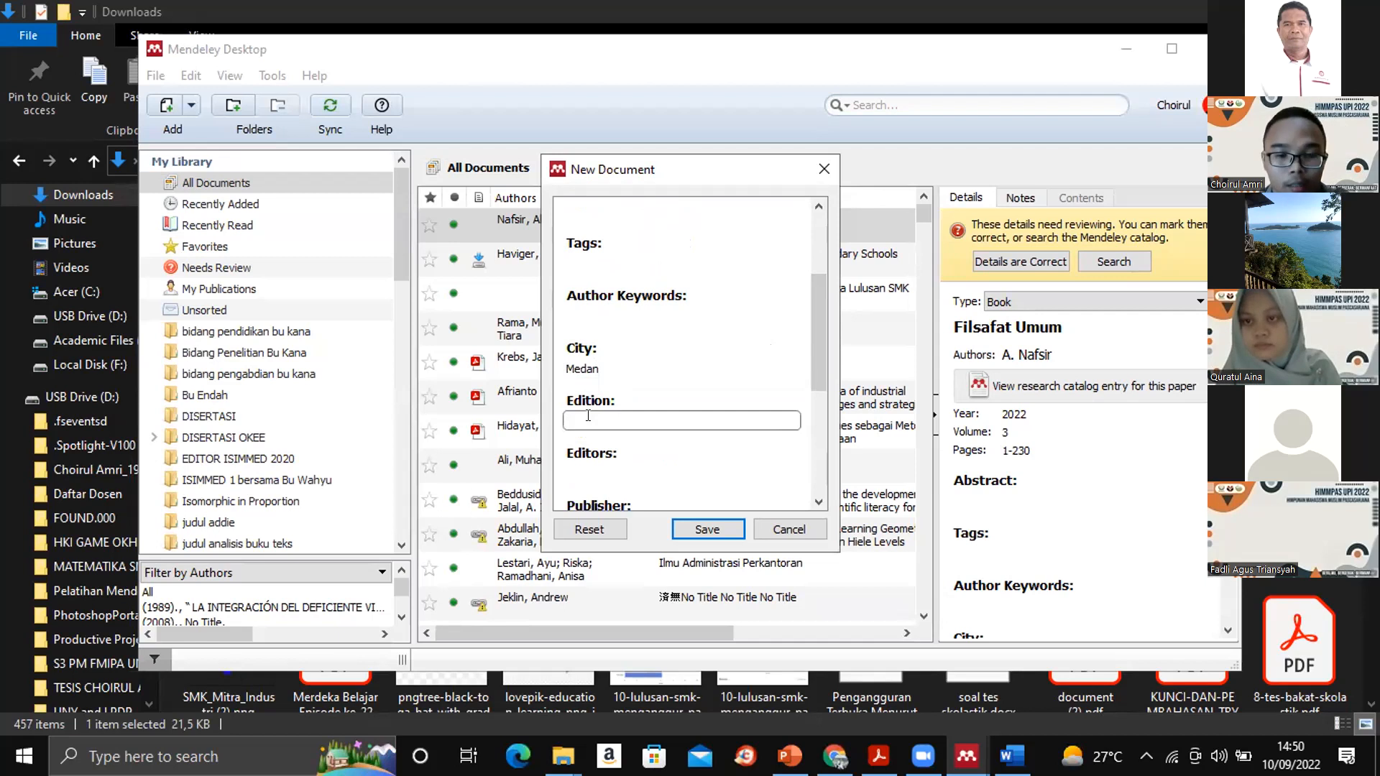
pyautogui.write('2')
# - Enter "HIMMPAS Press" as the book's publisher
pyautogui.click(818, 342)
pyautogui.moveTo(816, 343); pyautogui.dragTo(818, 432)
pyautogui.click(631, 270)
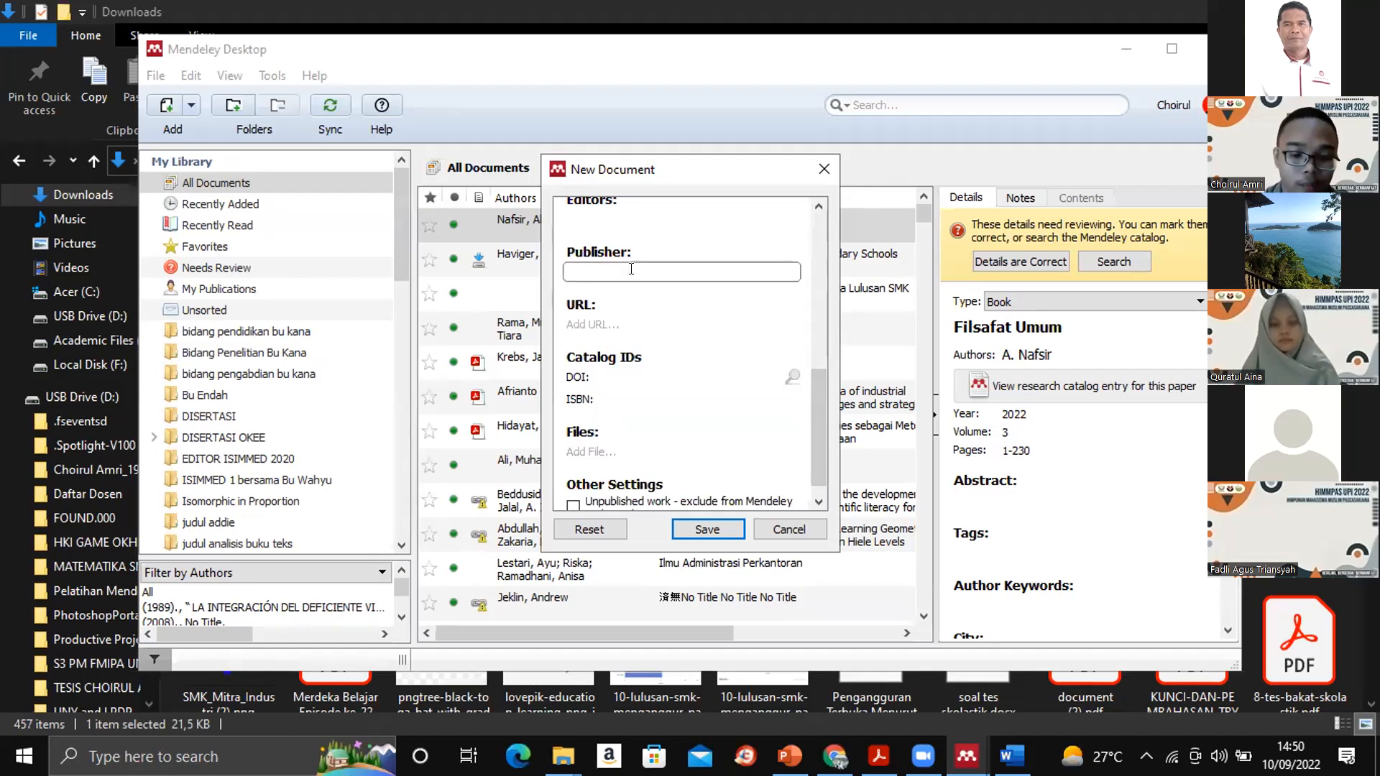
pyautogui.write('HIMMPAS Press')
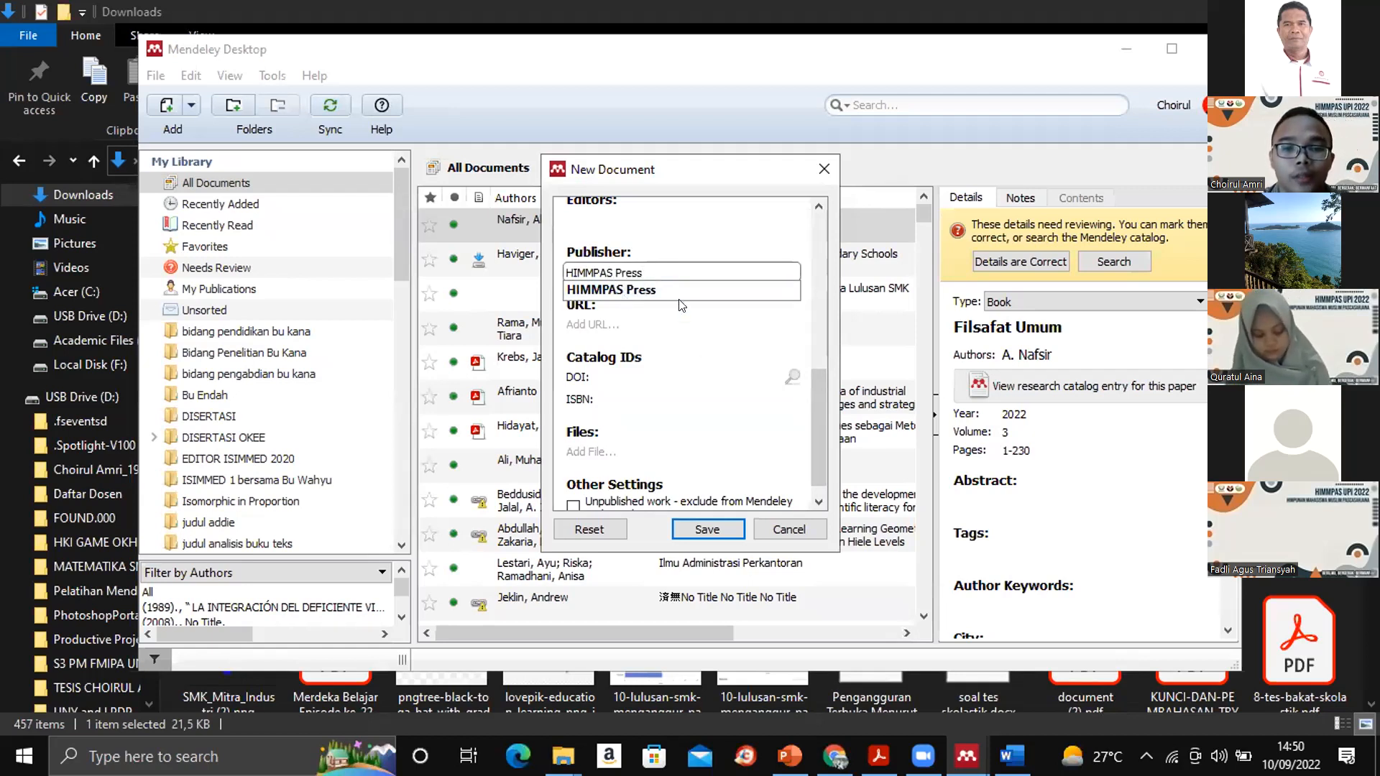
pyautogui.click(625, 395)
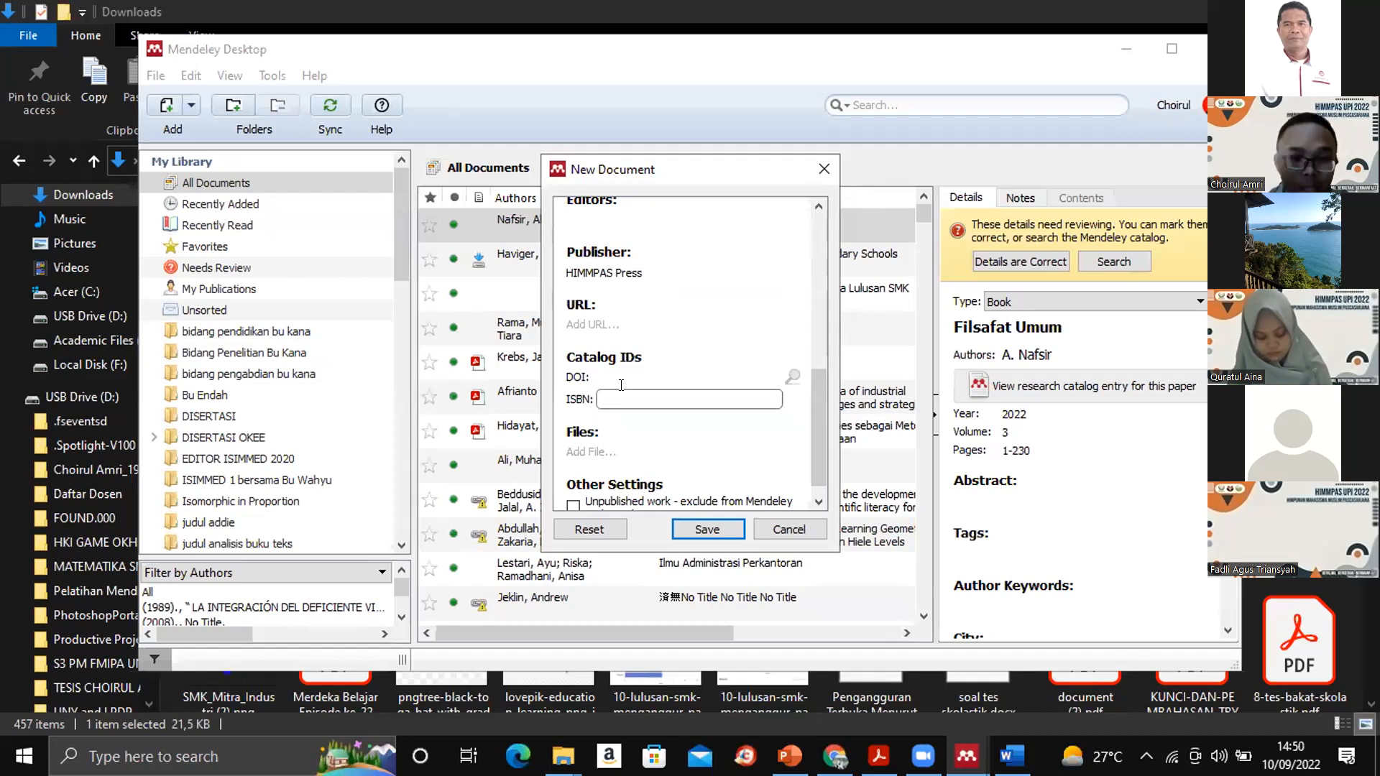
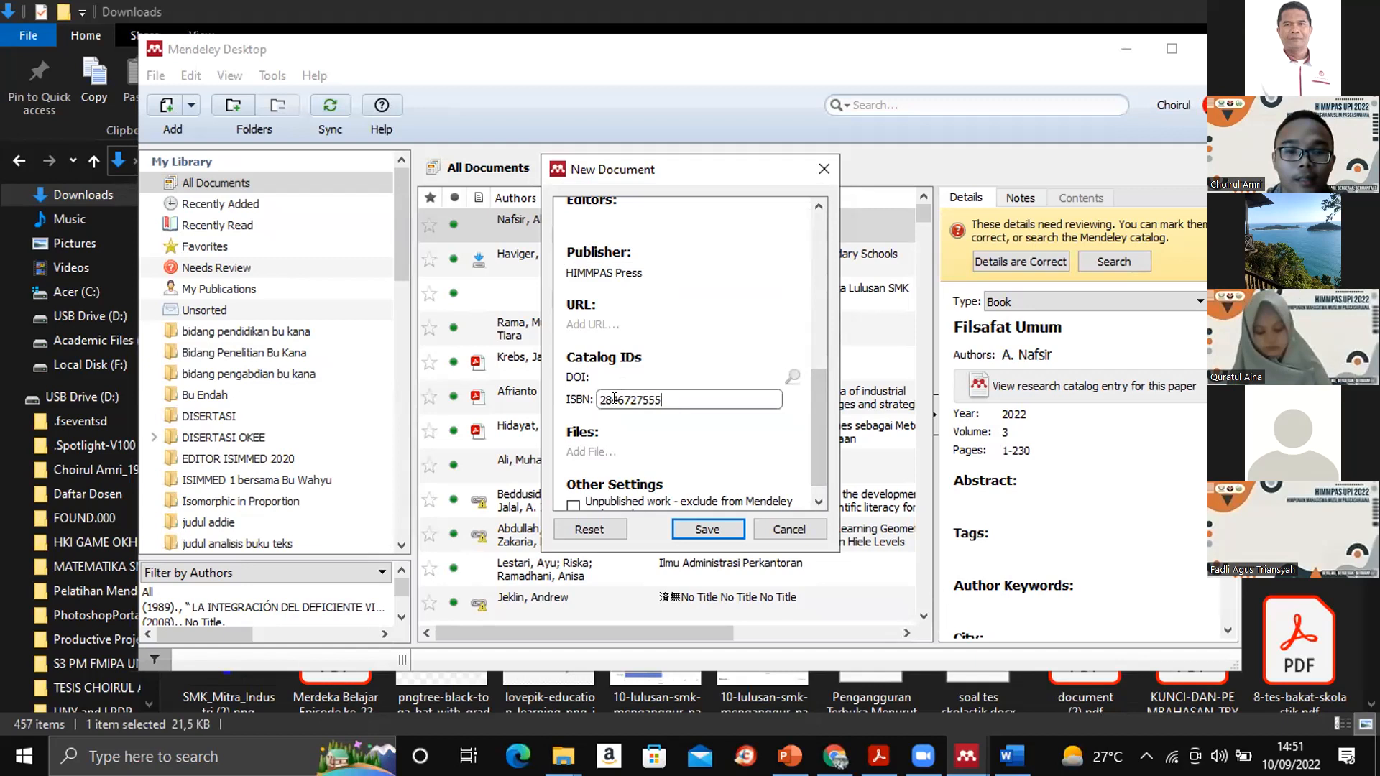
pyautogui.click(613, 399)
pyautogui.write('-')
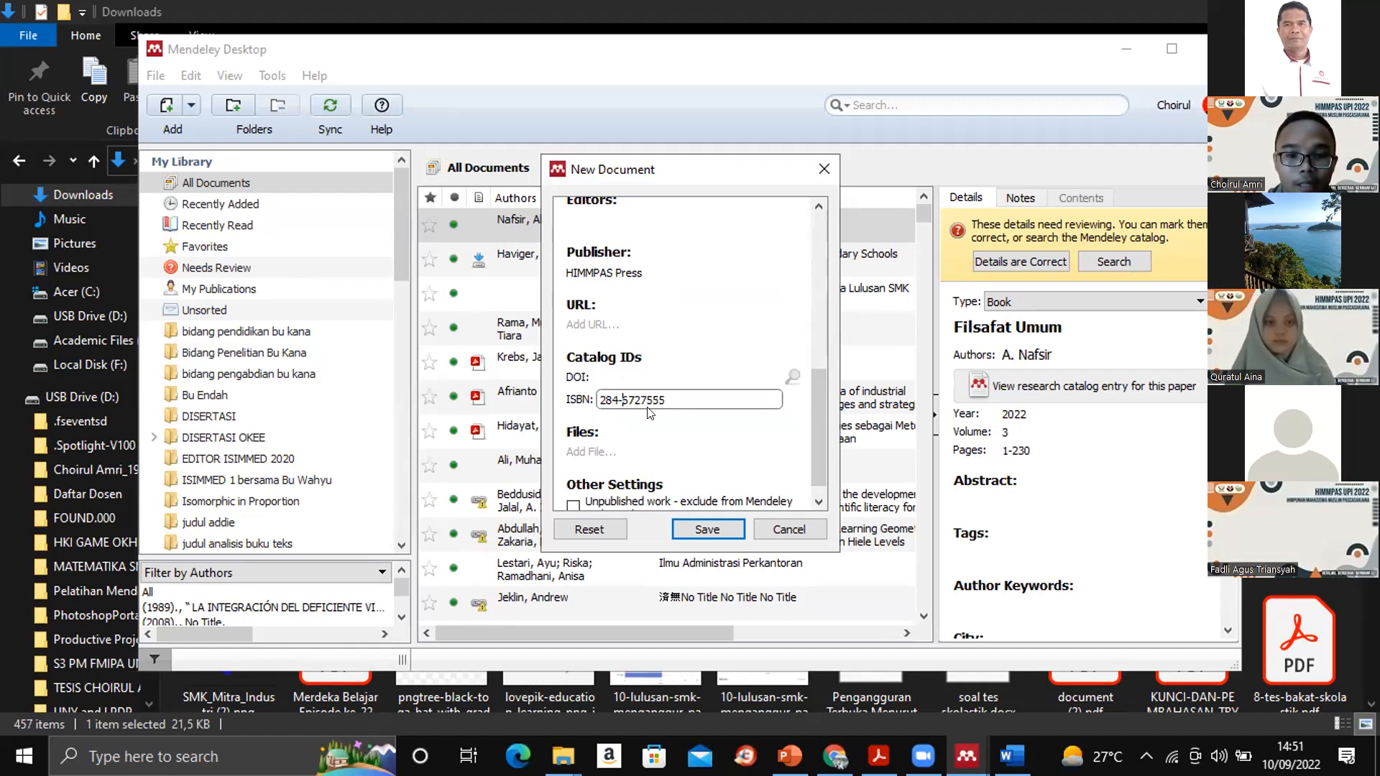
pyautogui.click(640, 399)
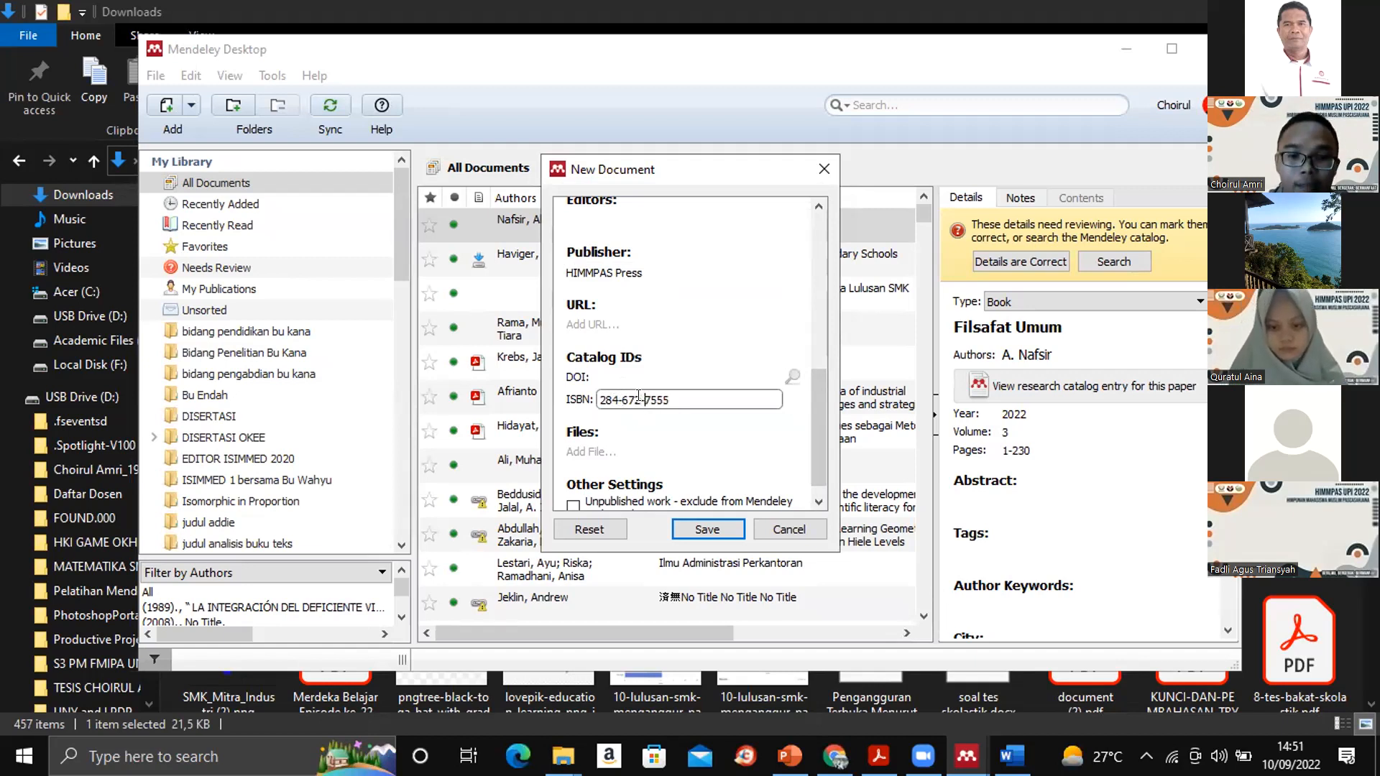
pyautogui.write('-')
pyautogui.click(703, 530)
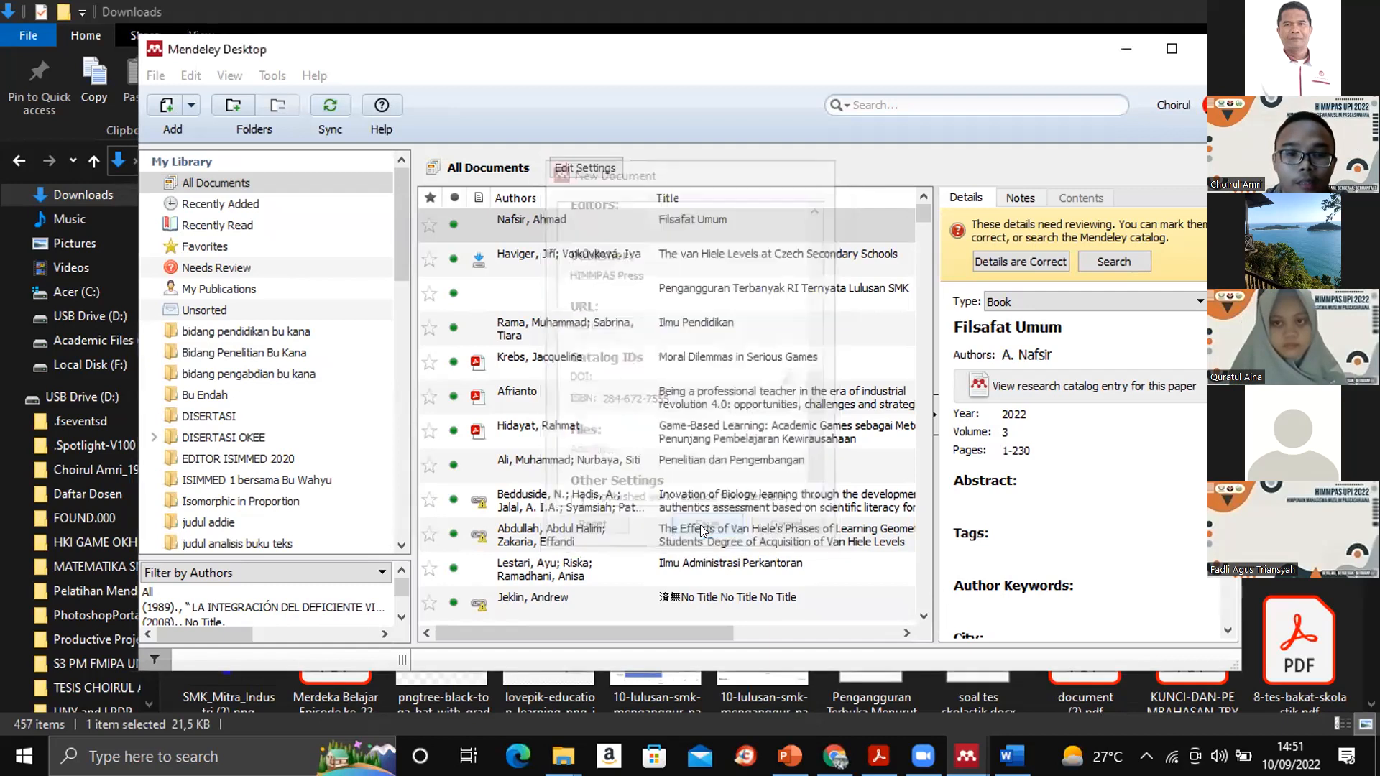
# - Return to the Word document and start inserting a Mendeley citation at the cursor under METODE PENELITIAN
pyautogui.click(1129, 50)
pyautogui.click(1011, 756)
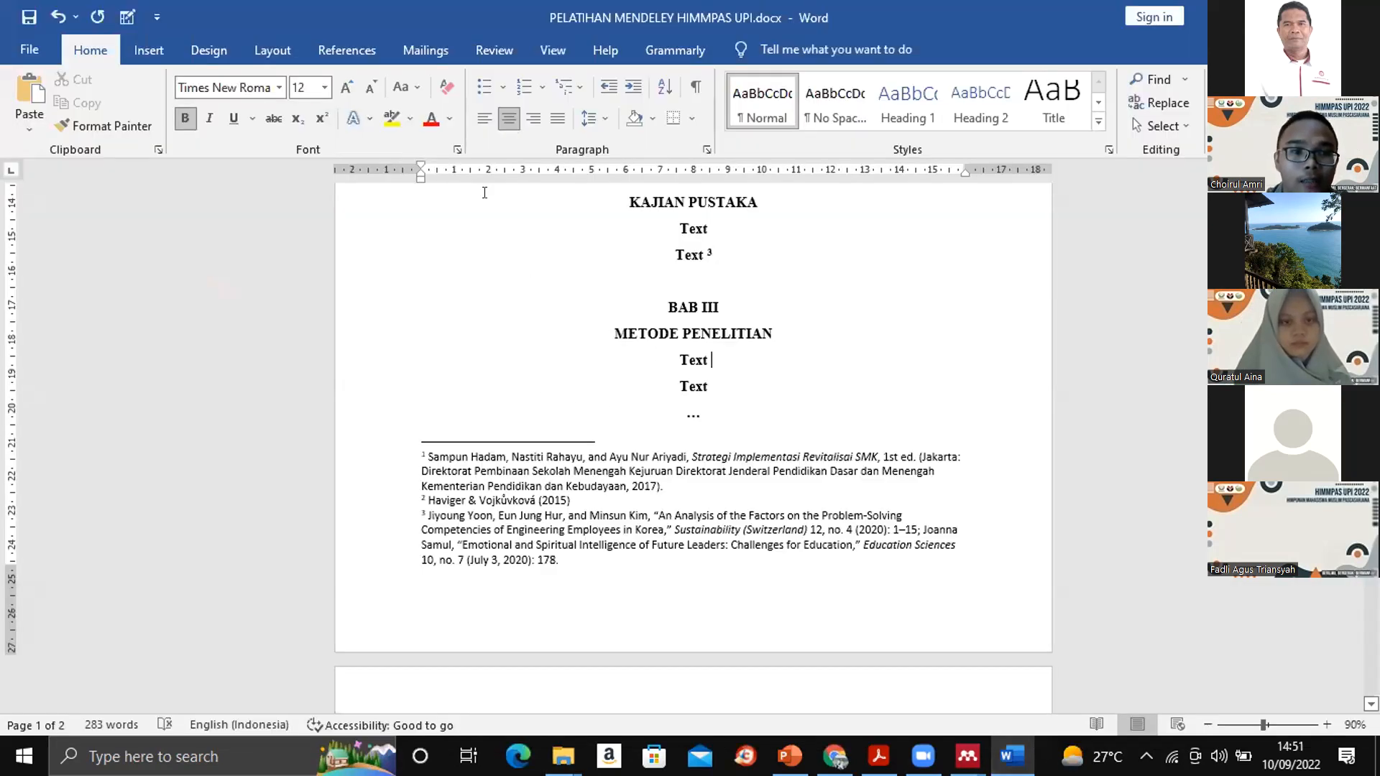
pyautogui.click(331, 37)
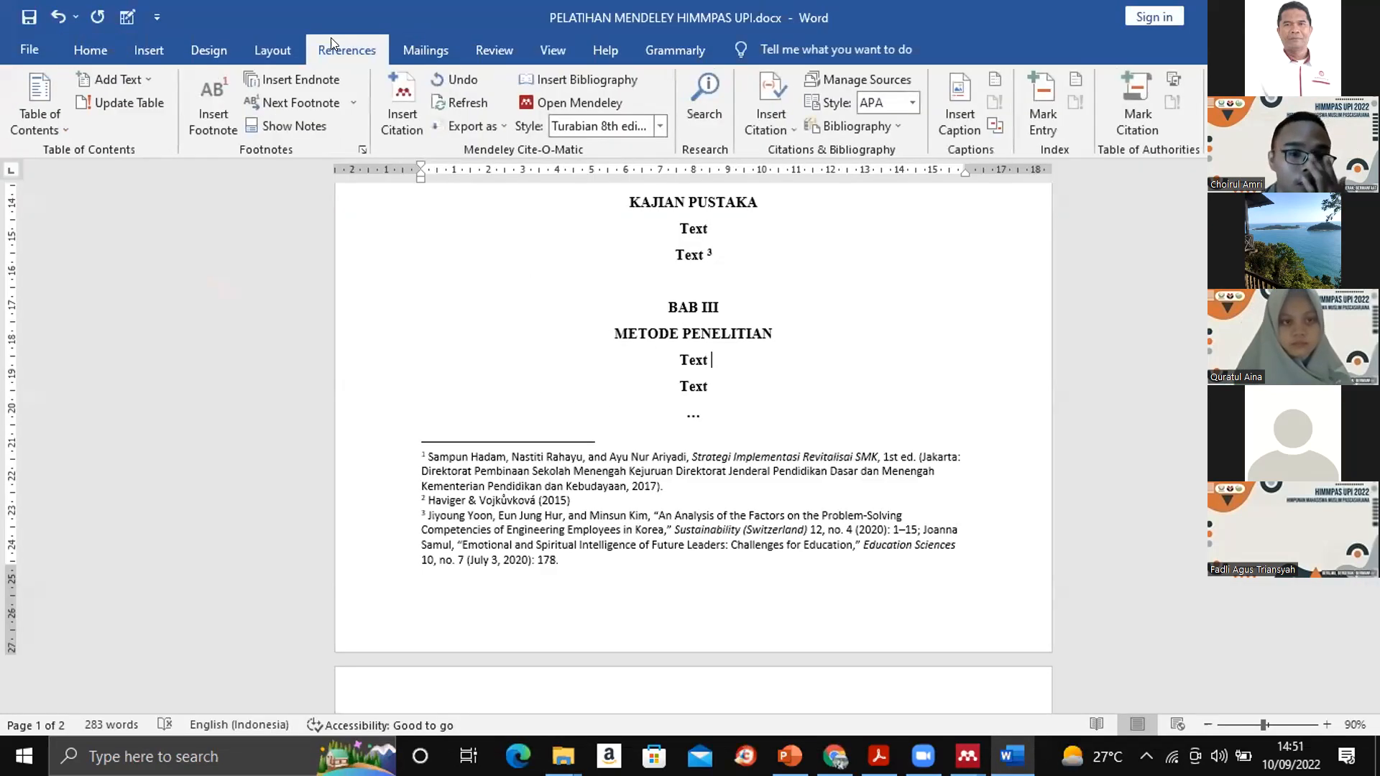
pyautogui.click(406, 112)
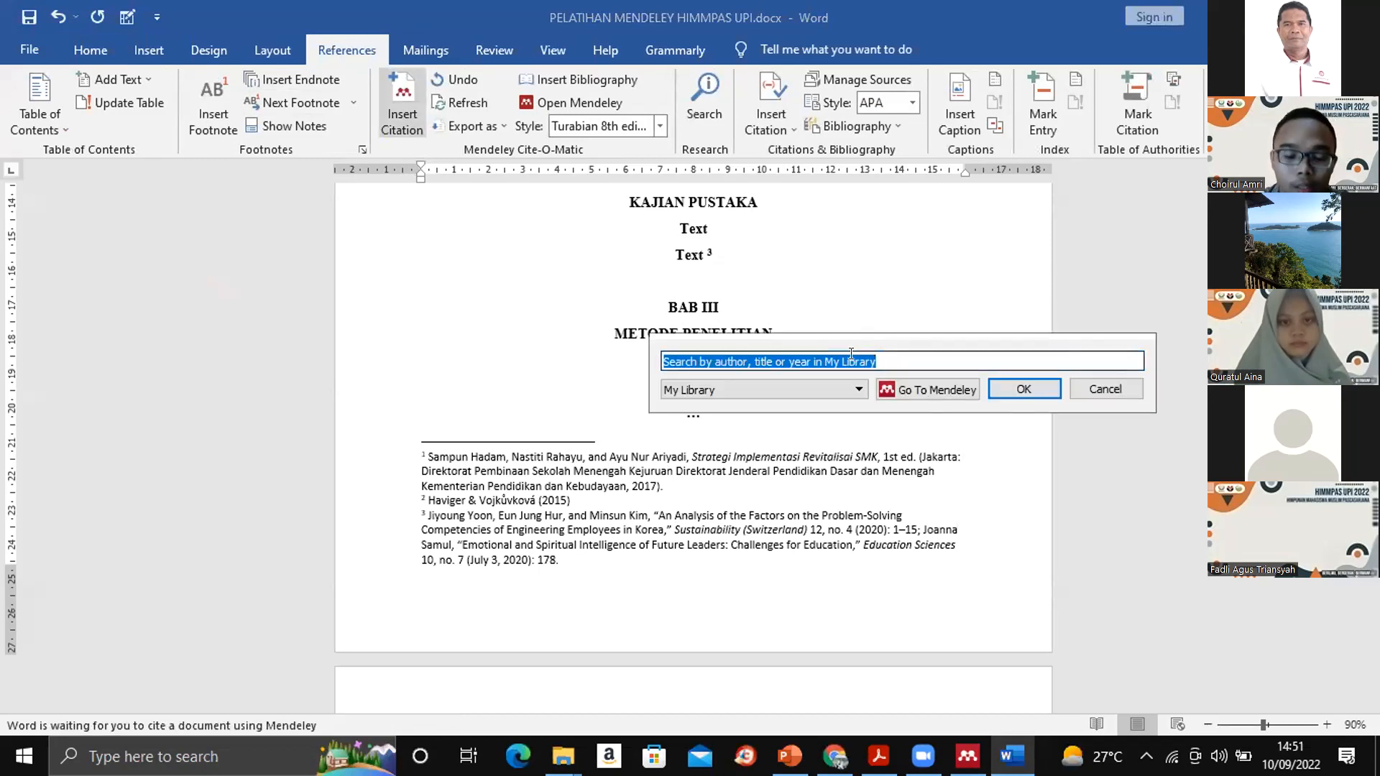
pyautogui.write('agus')
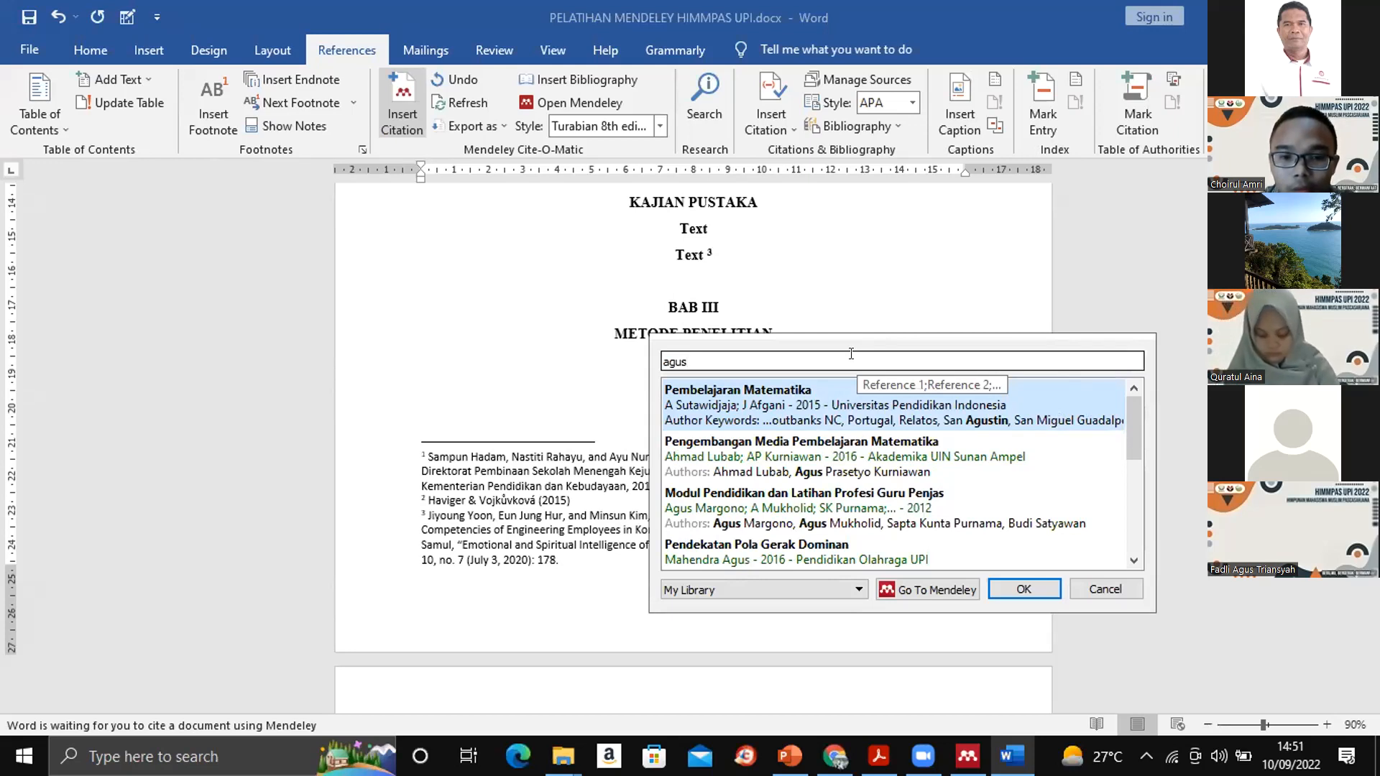
pyautogui.press('BackSpace')
pyautogui.press('BackSpace')
pyautogui.press('BackSpace')
pyautogui.press('BackSpace')
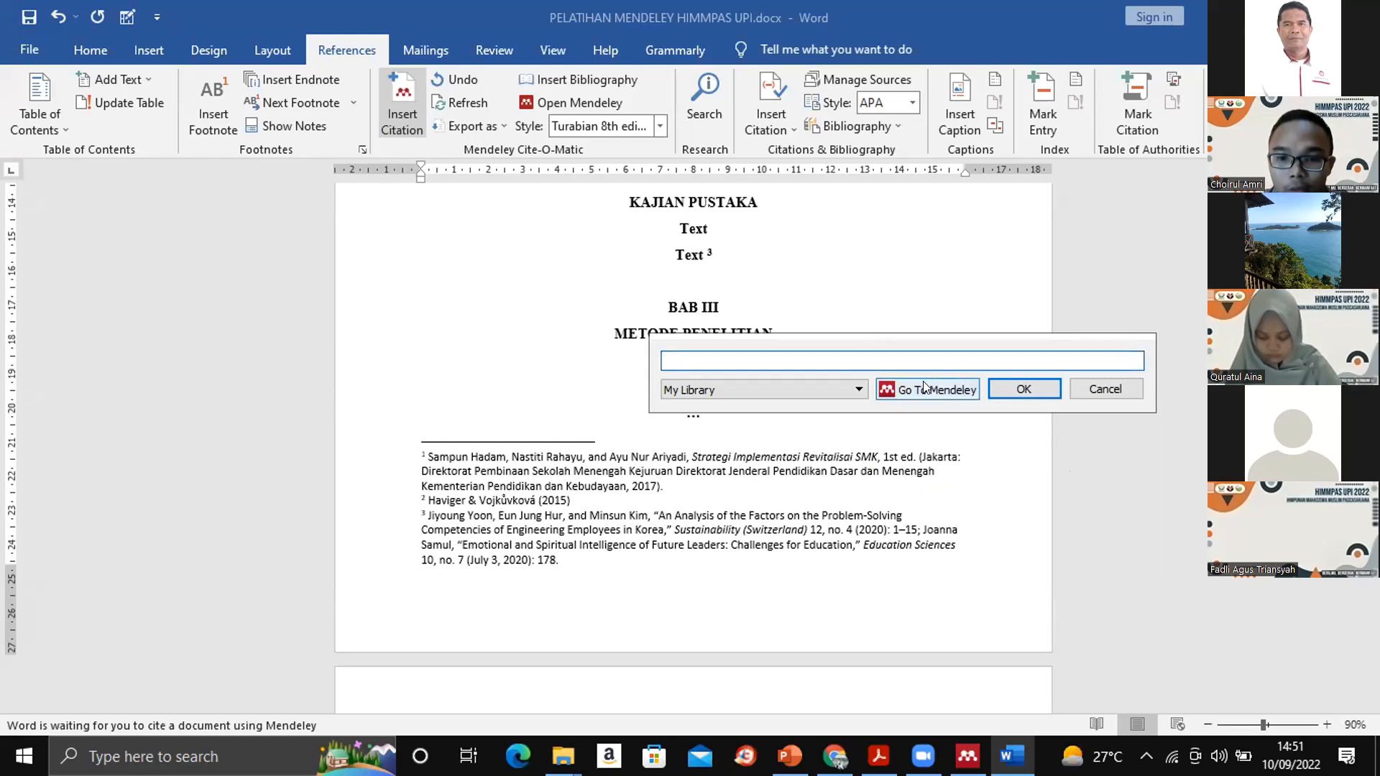
# - Pick the book "HIMMPAS Hebat" in the Mendeley library and cite it at the cursor under METODE PENELITIAN
pyautogui.click(927, 381)
pyautogui.click(559, 254)
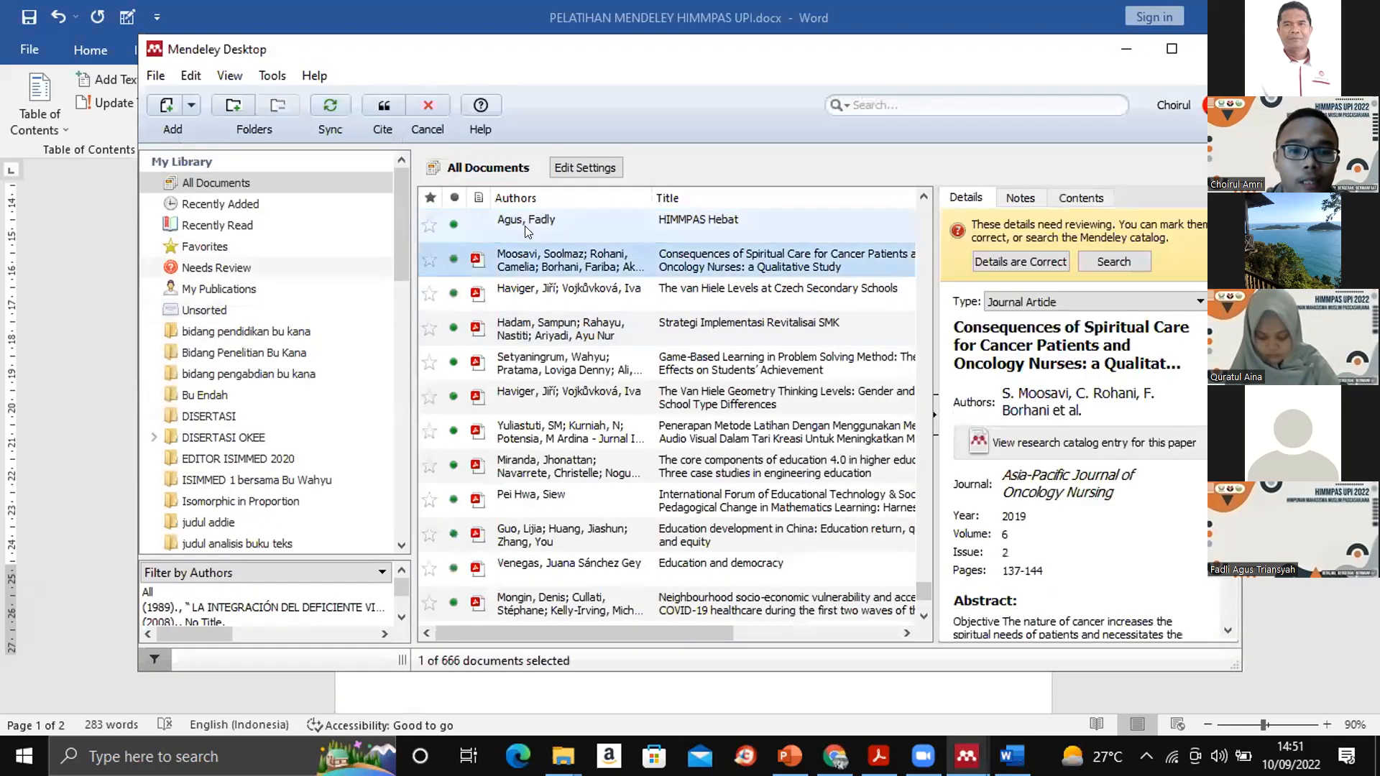
pyautogui.click(523, 222)
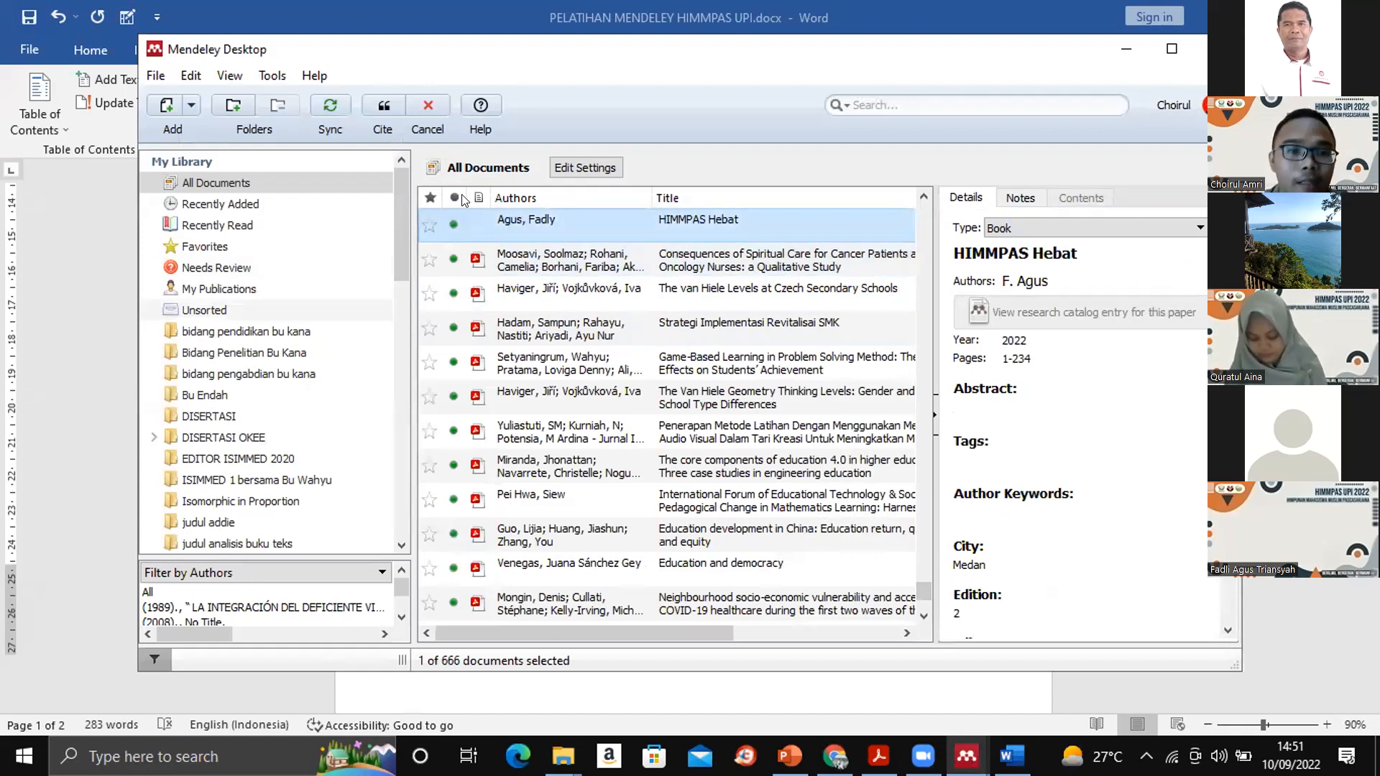
pyautogui.click(375, 109)
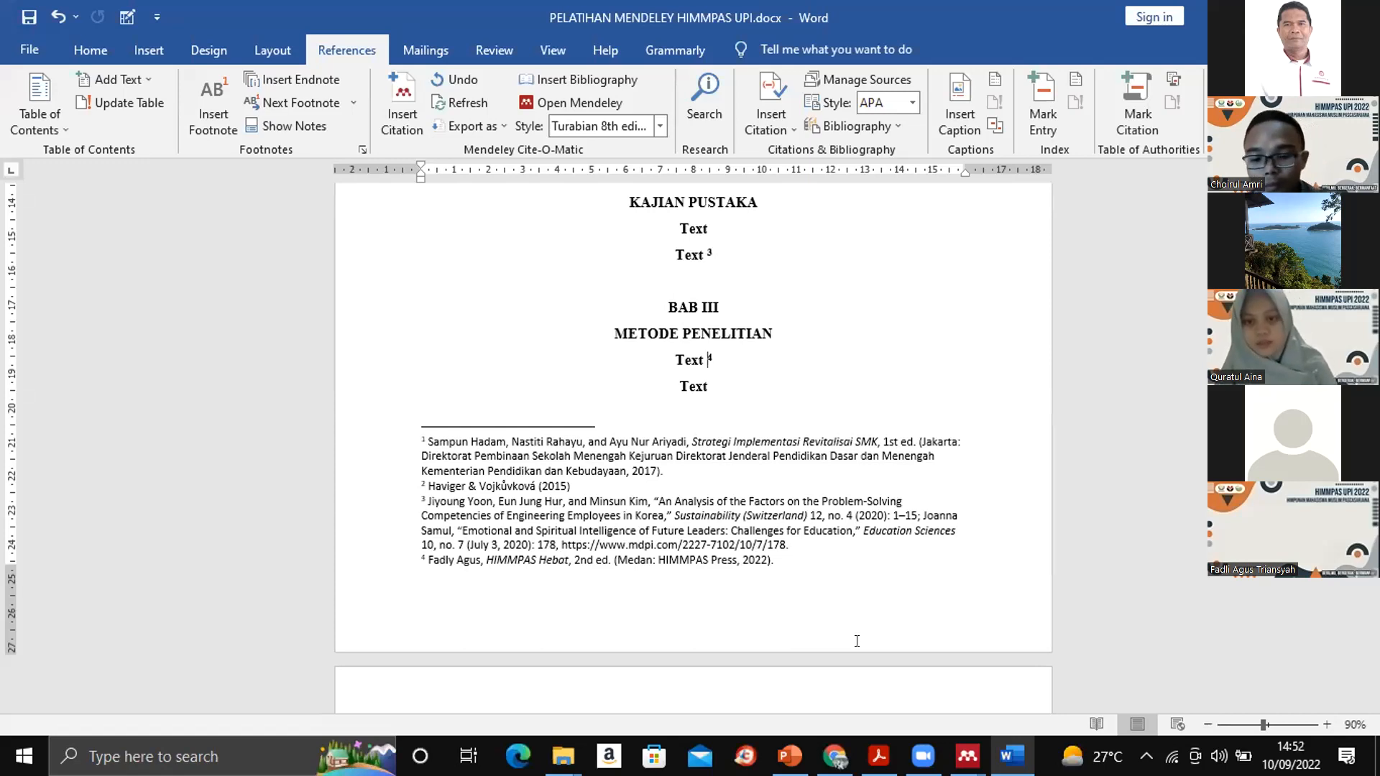
pyautogui.press('XF86AudioRaiseVolume')
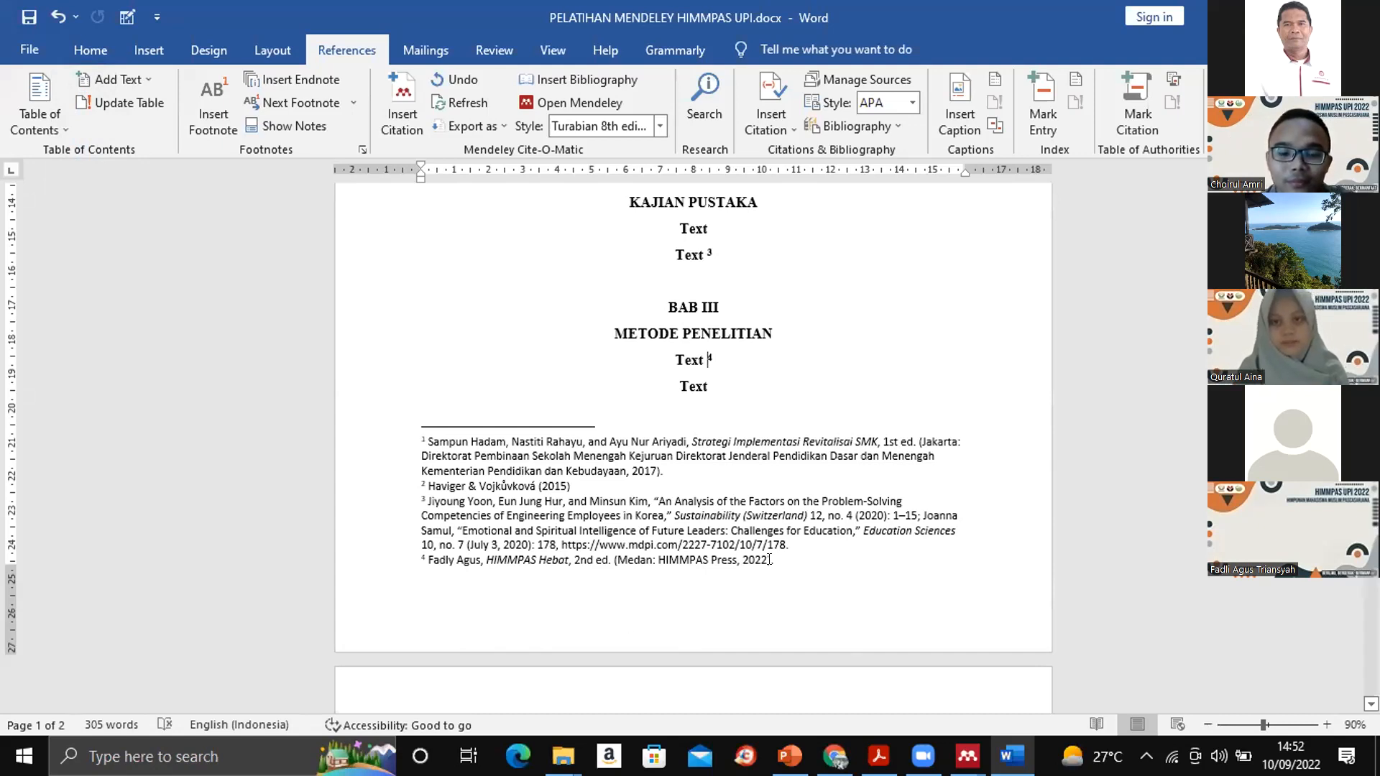
# - Examine the new citation's footnote, the citation marks across the chapters and the entries under DAFTAR PUSTAKA
pyautogui.click(809, 562)
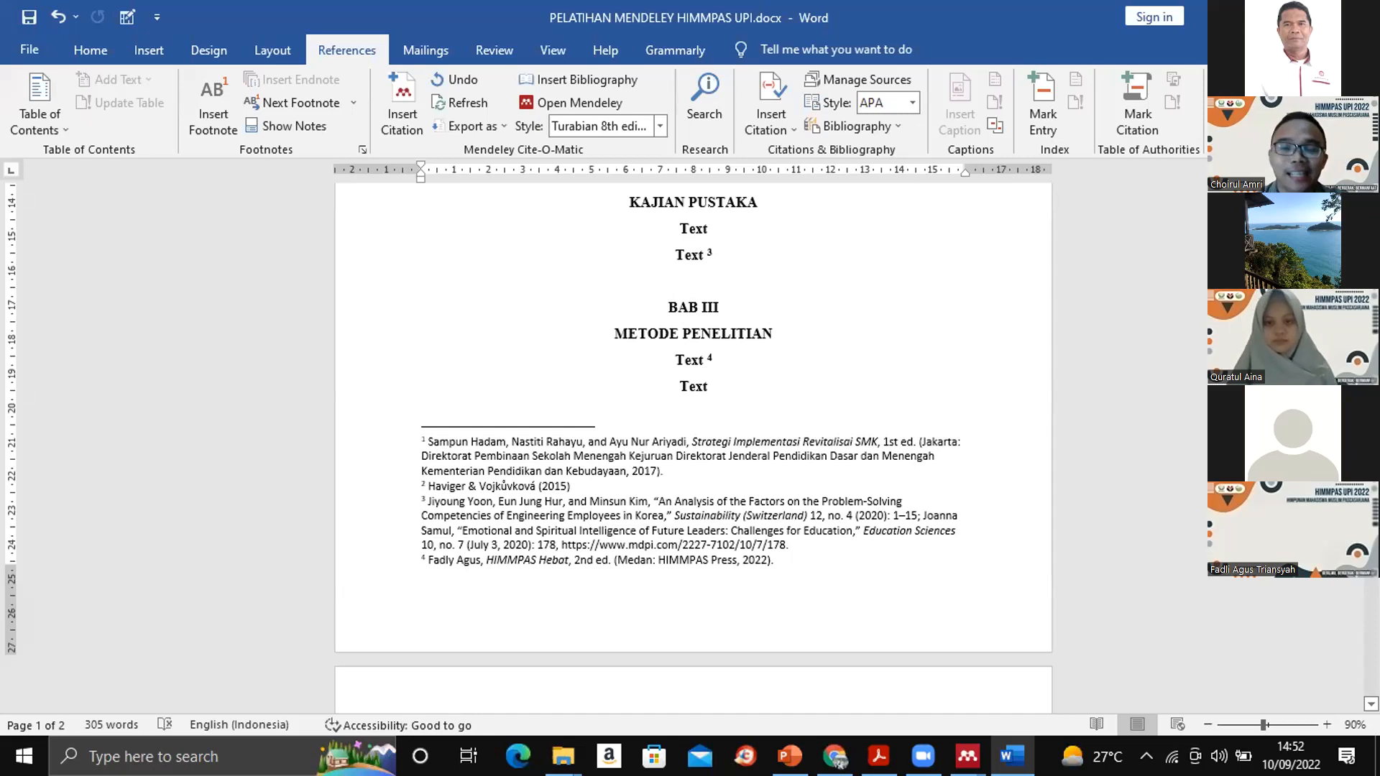
pyautogui.scroll(1, 692, 445)
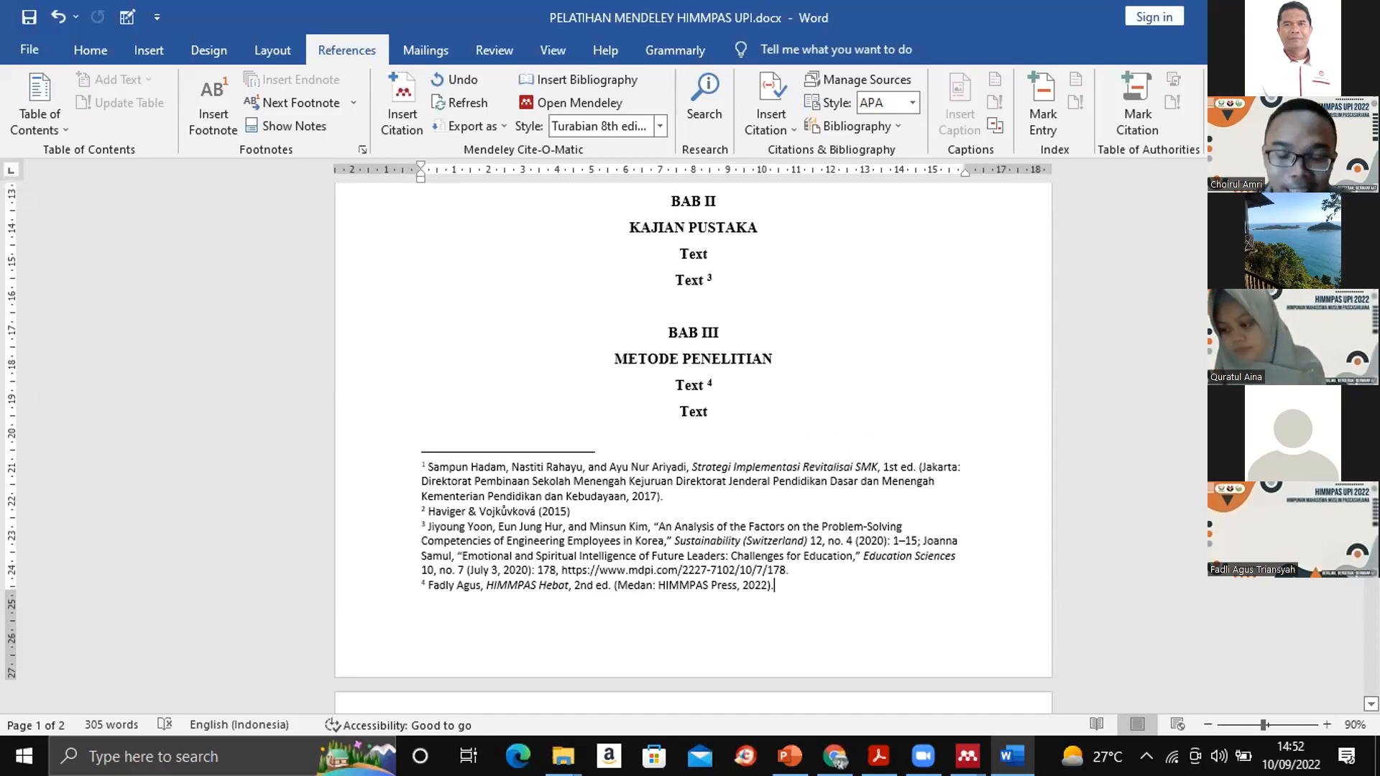
pyautogui.scroll(15, 693, 446)
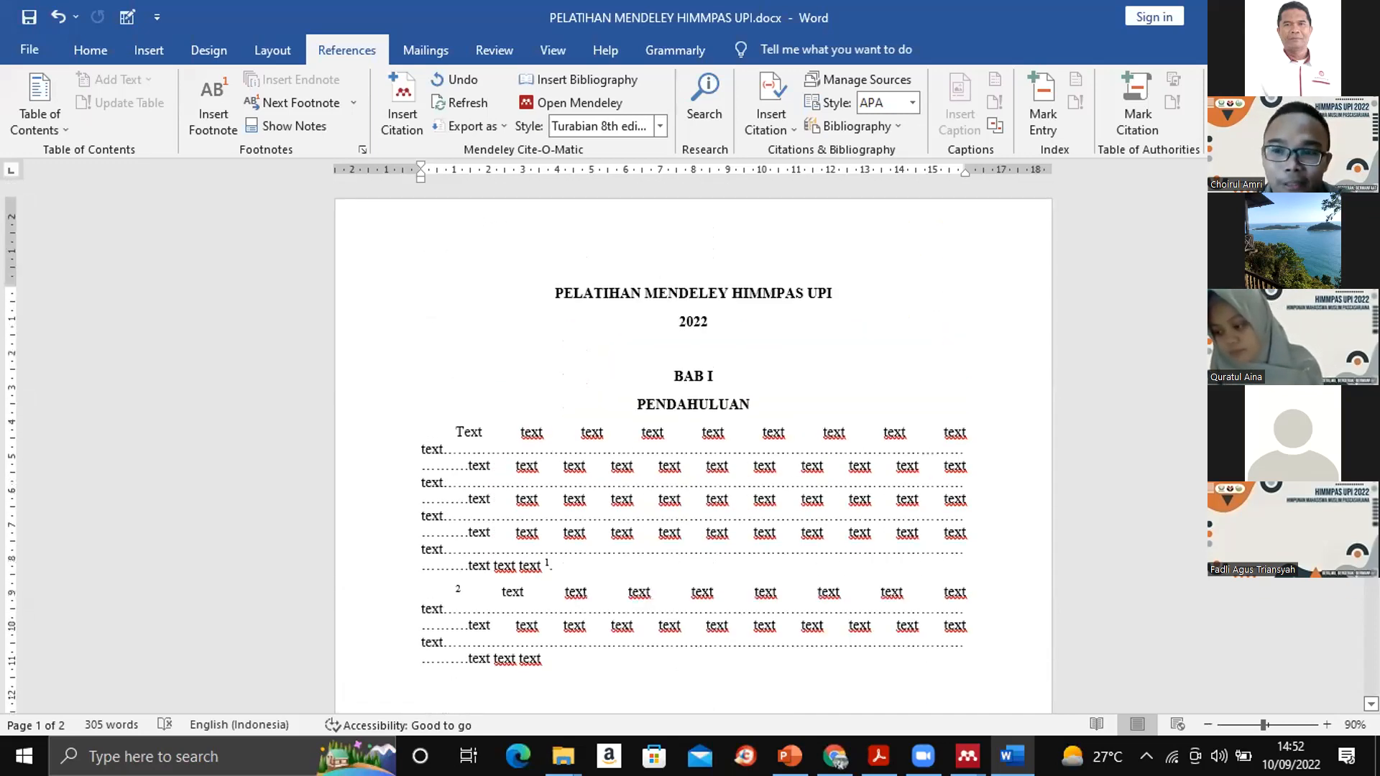
pyautogui.scroll(-15, 693, 446)
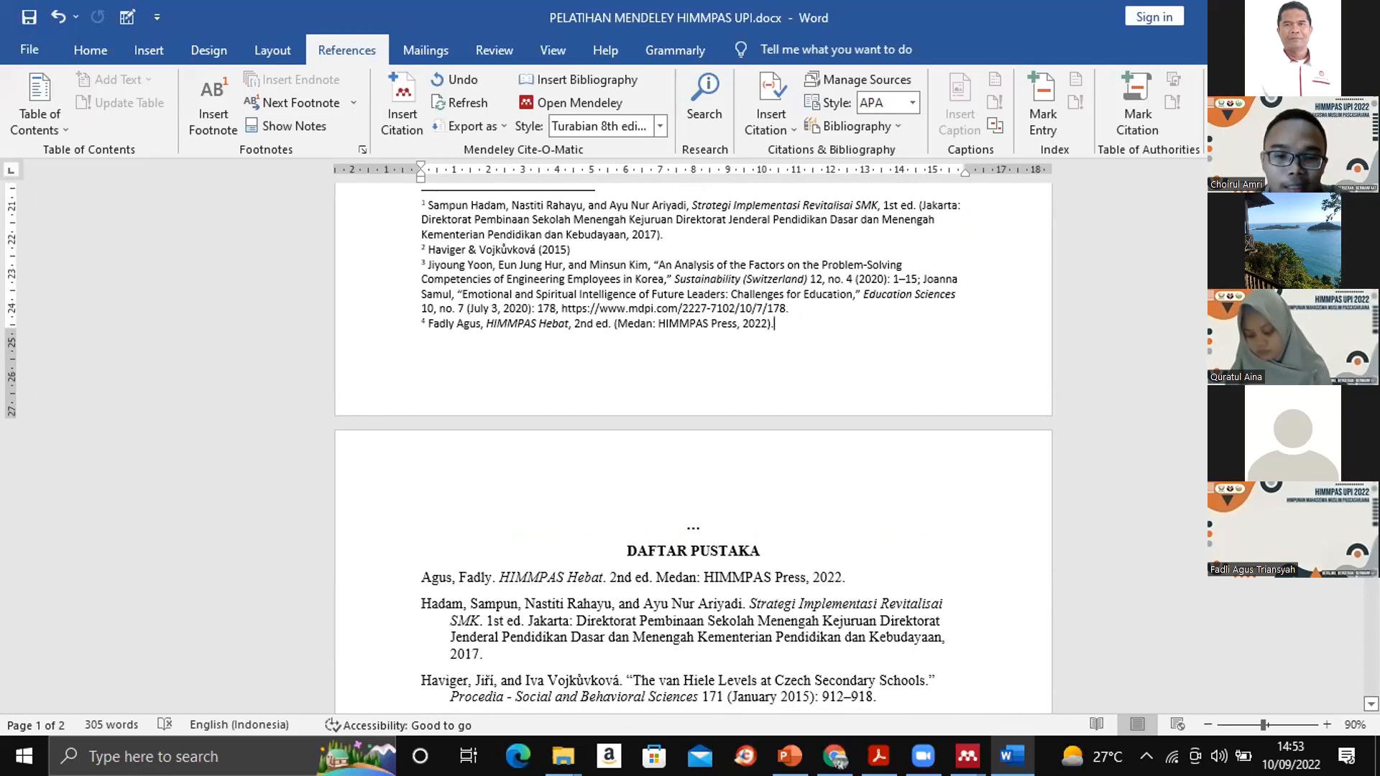
pyautogui.scroll(-4, 692, 445)
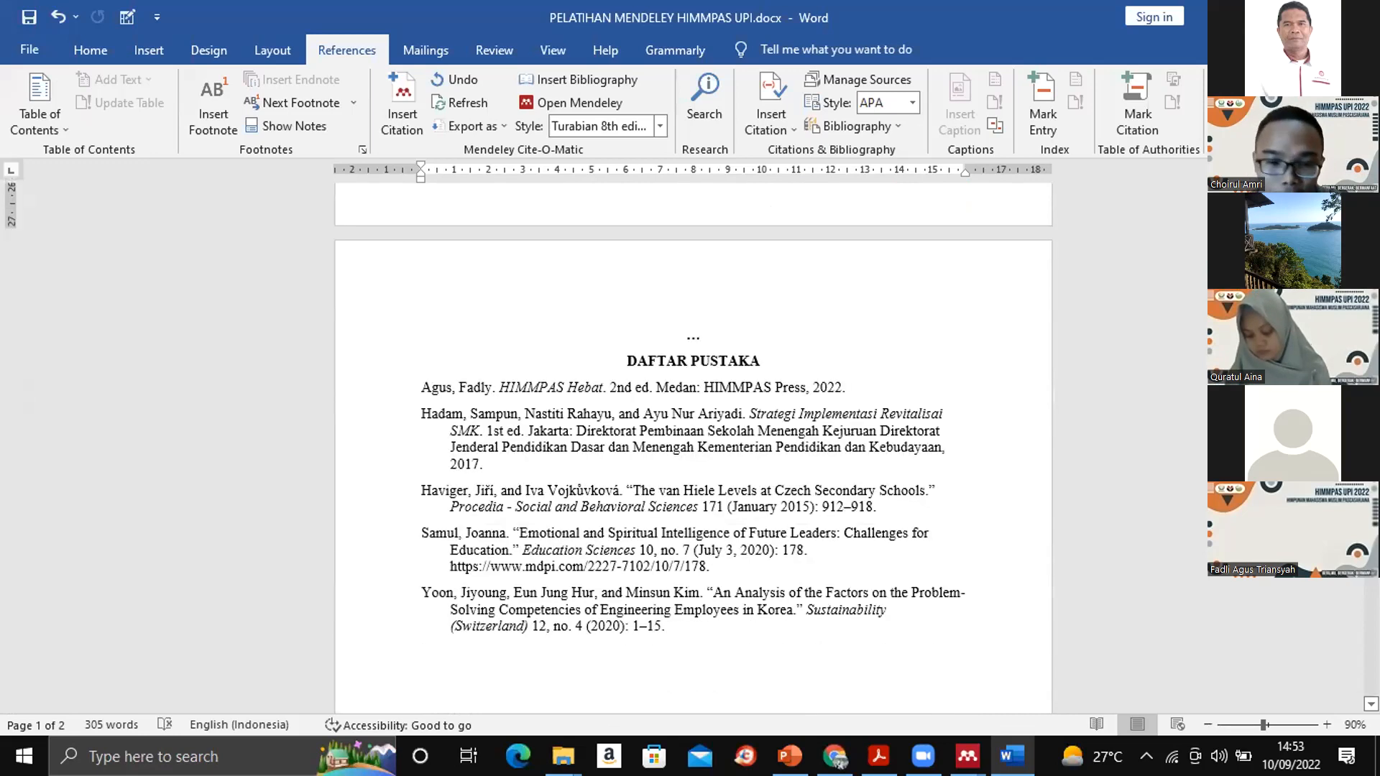
pyautogui.scroll(-2, 693, 445)
pyautogui.scroll(11, 693, 445)
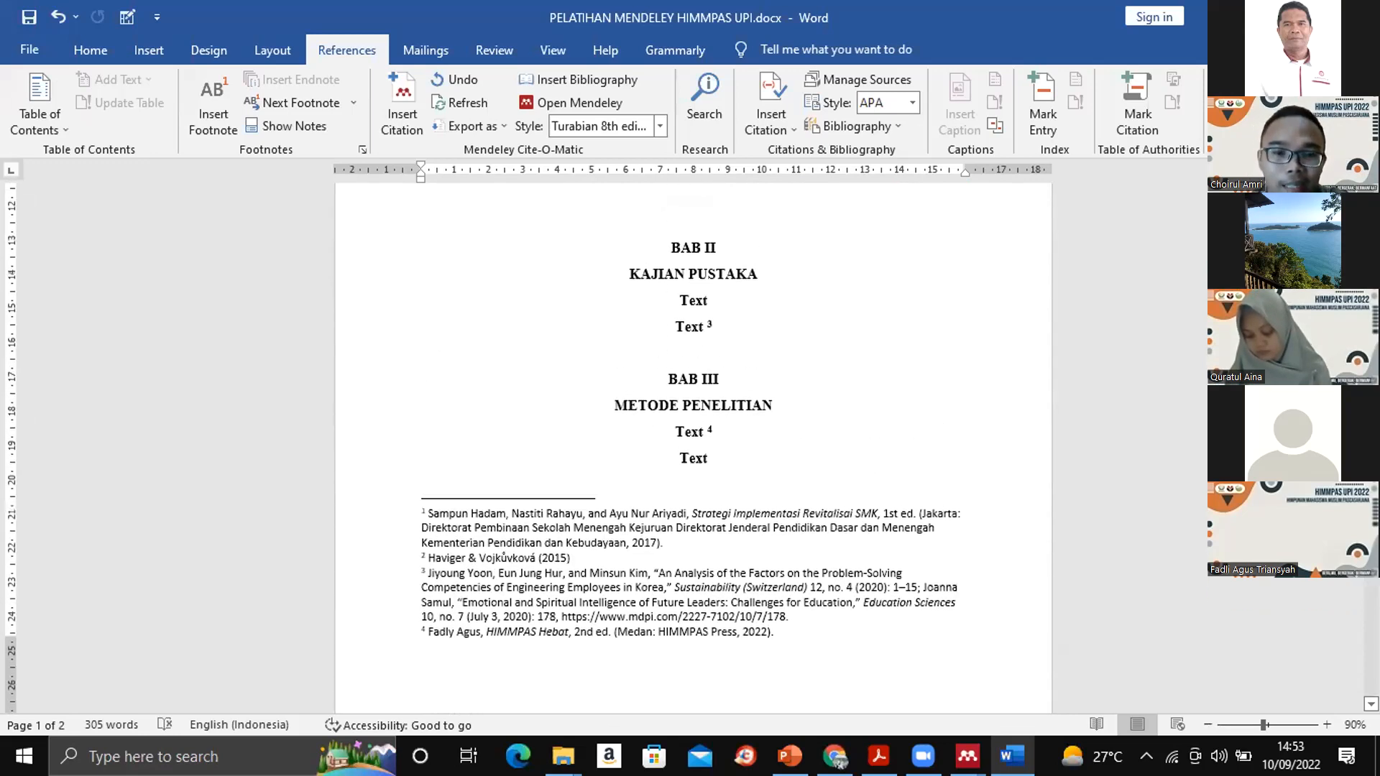
pyautogui.scroll(10, 692, 446)
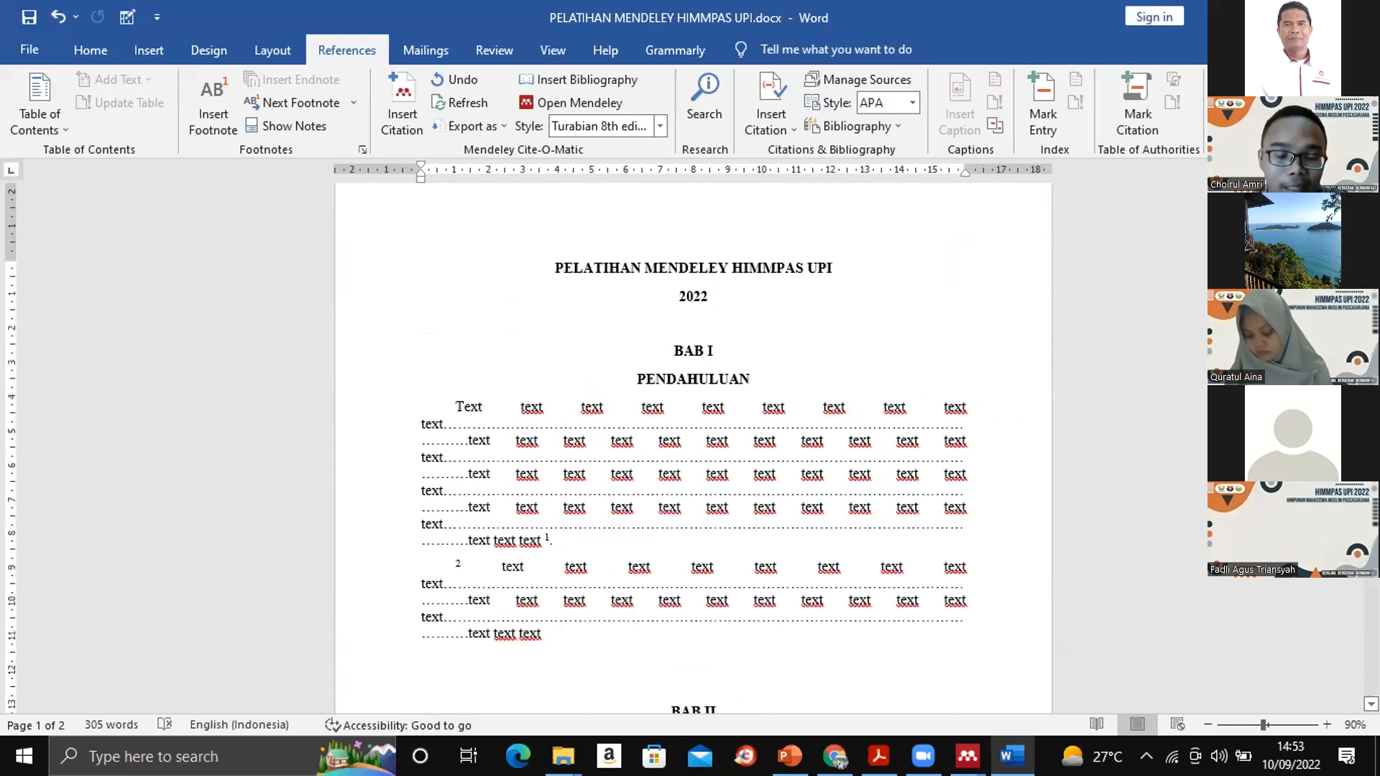
# - Set the Mendeley citation style to "Universitas Negeri Yogyakarta - Program Pascasarjana (Indonesian)" and check the in-text citations in the chapters
pyautogui.click(659, 126)
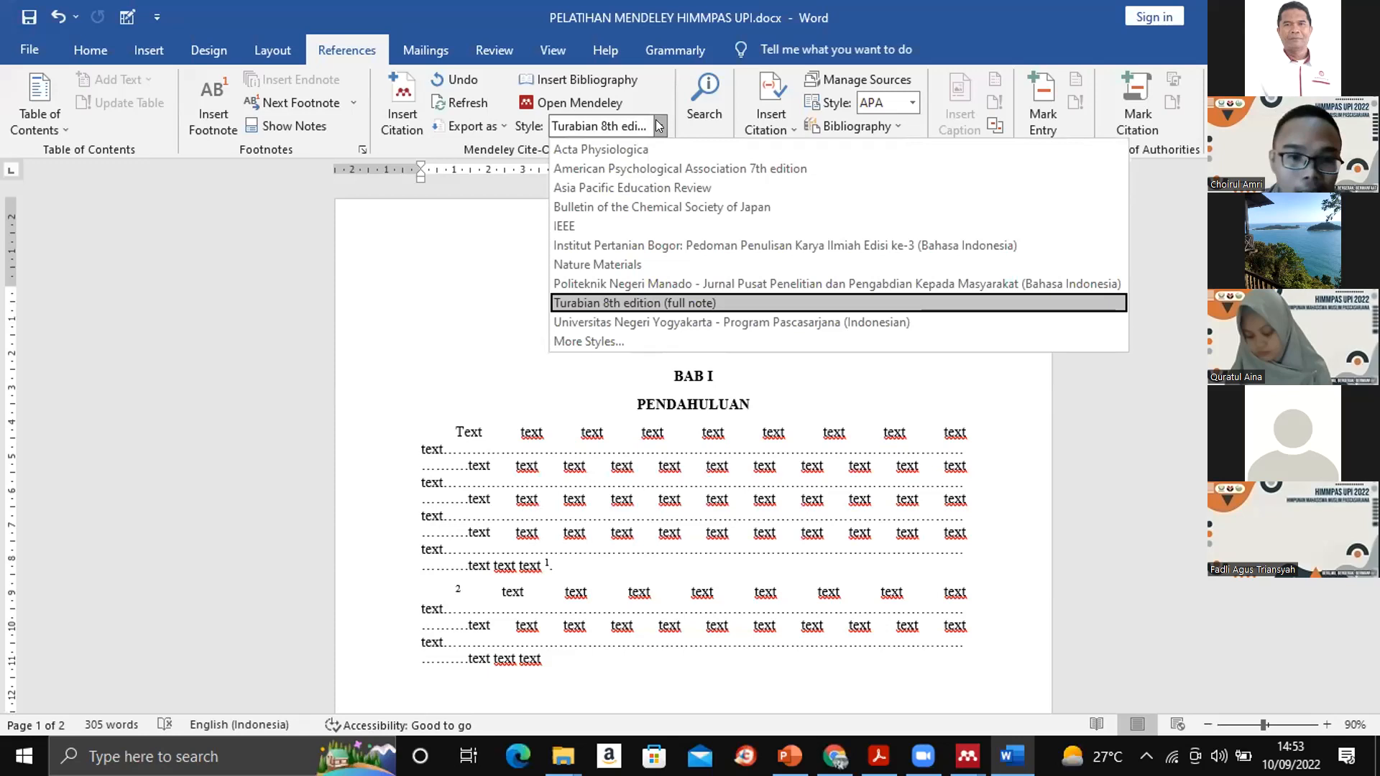
pyautogui.click(641, 322)
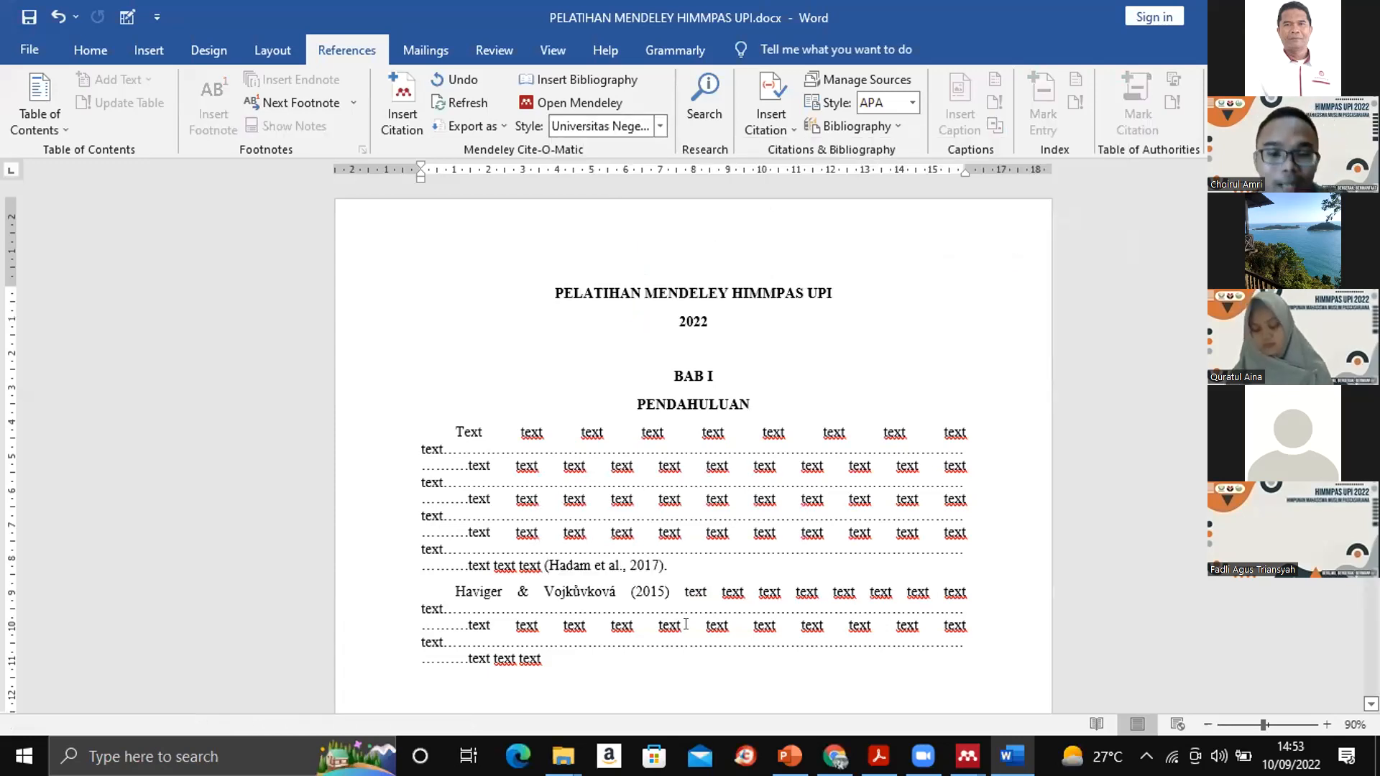
pyautogui.click(622, 564)
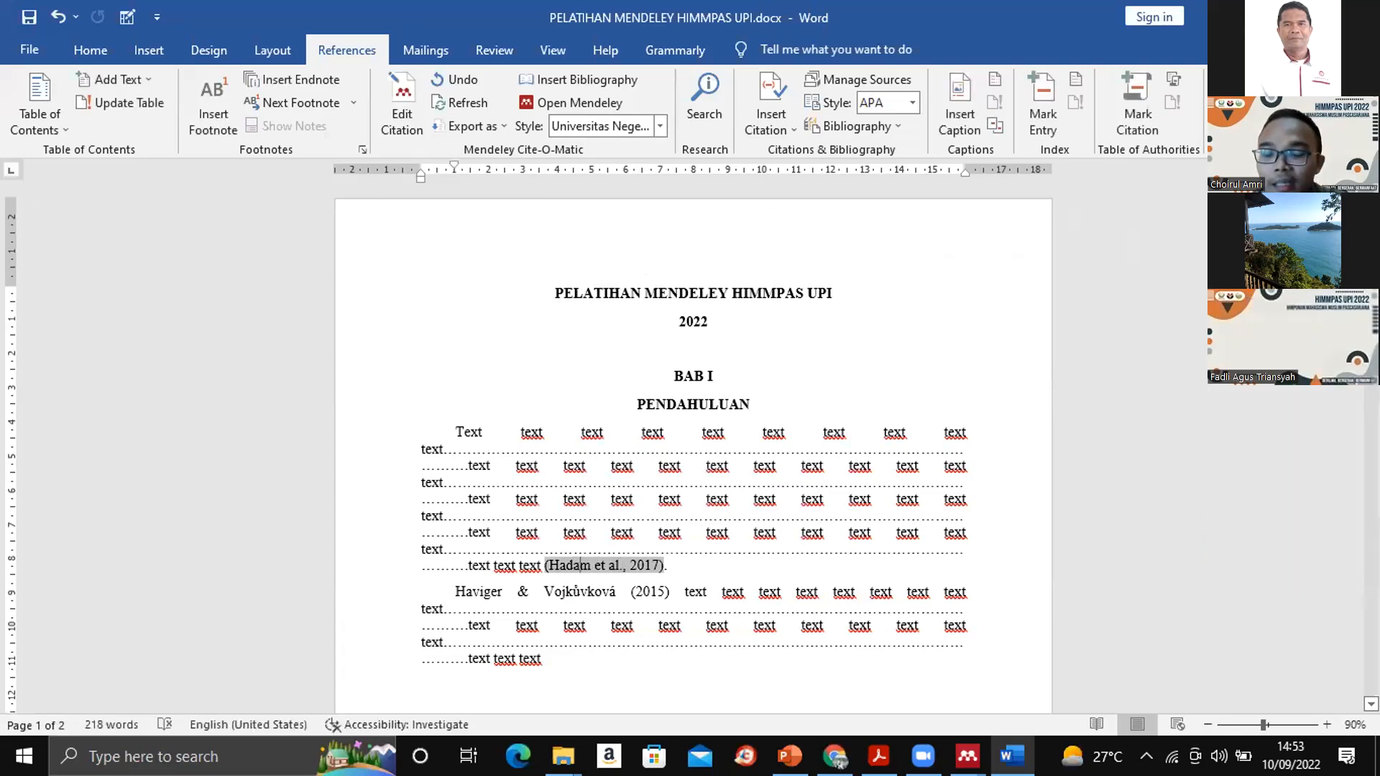
pyautogui.scroll(-5, 693, 441)
pyautogui.scroll(1, 693, 445)
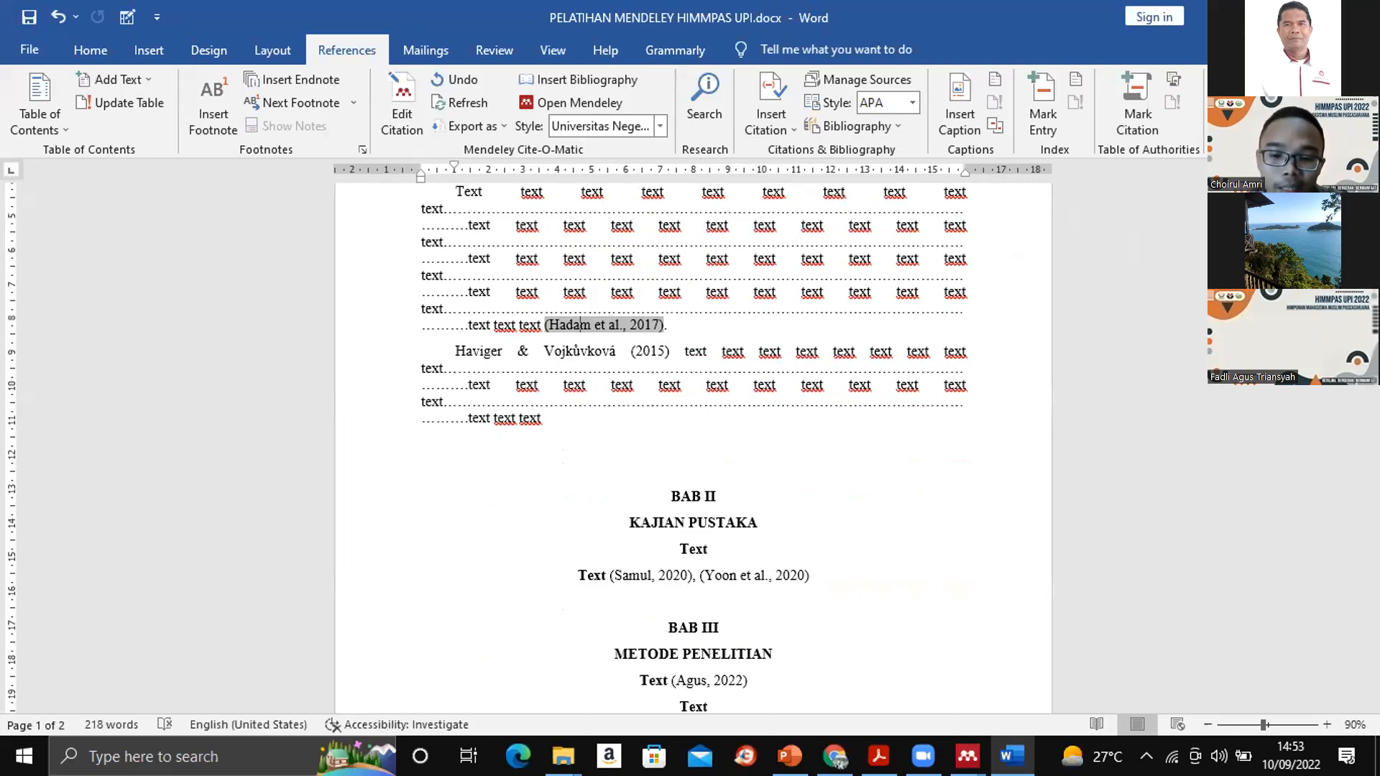
# - Switch to Mendeley Desktop and look through the library's folders and groups and the available plugin tools
pyautogui.moveTo(967, 756)
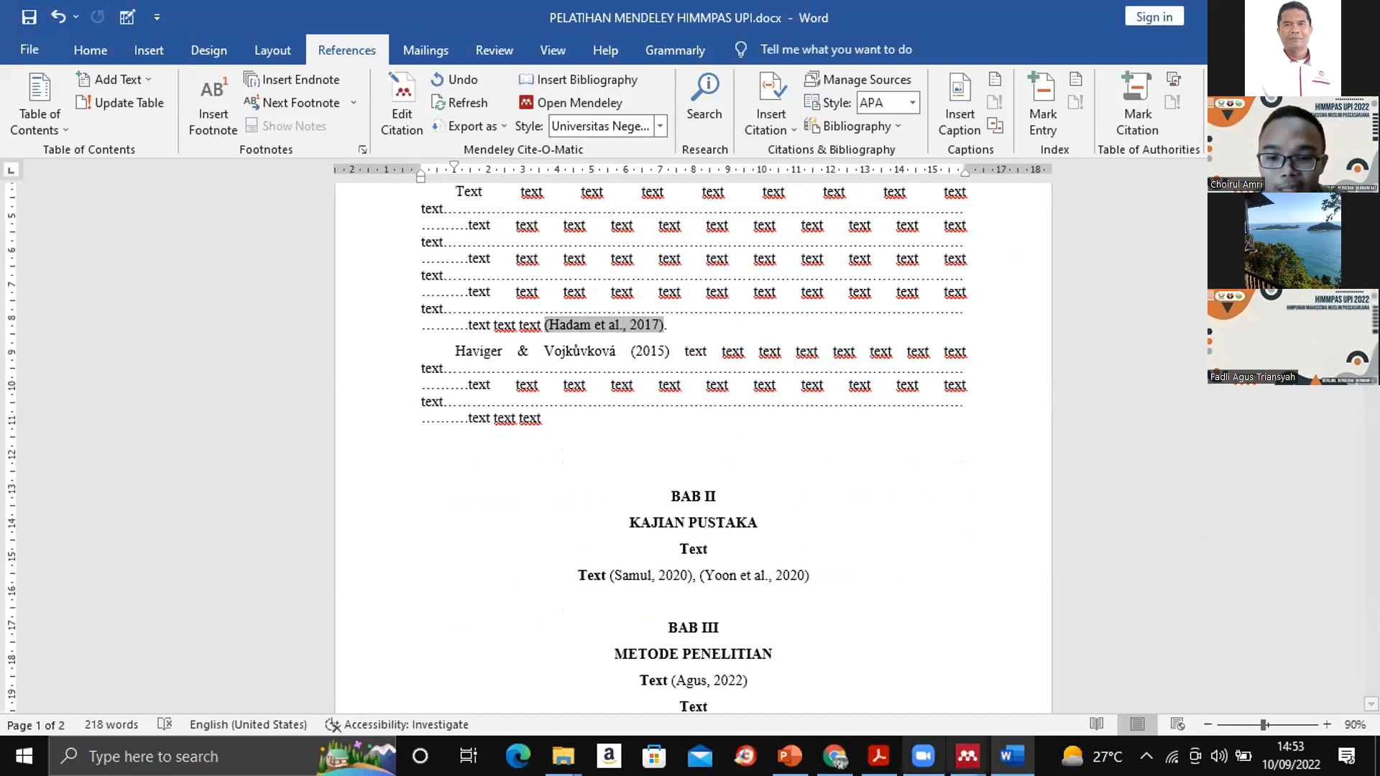
pyautogui.click(966, 756)
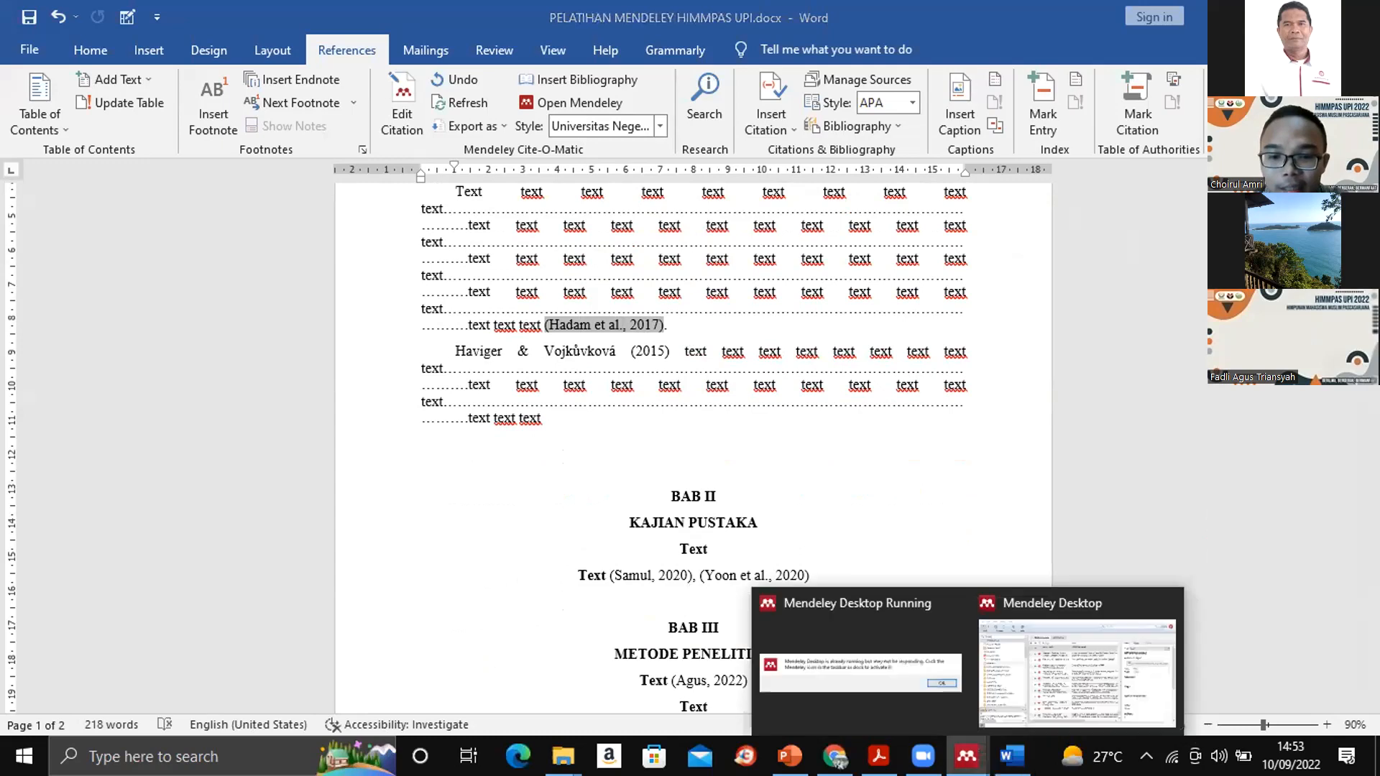
pyautogui.click(1049, 665)
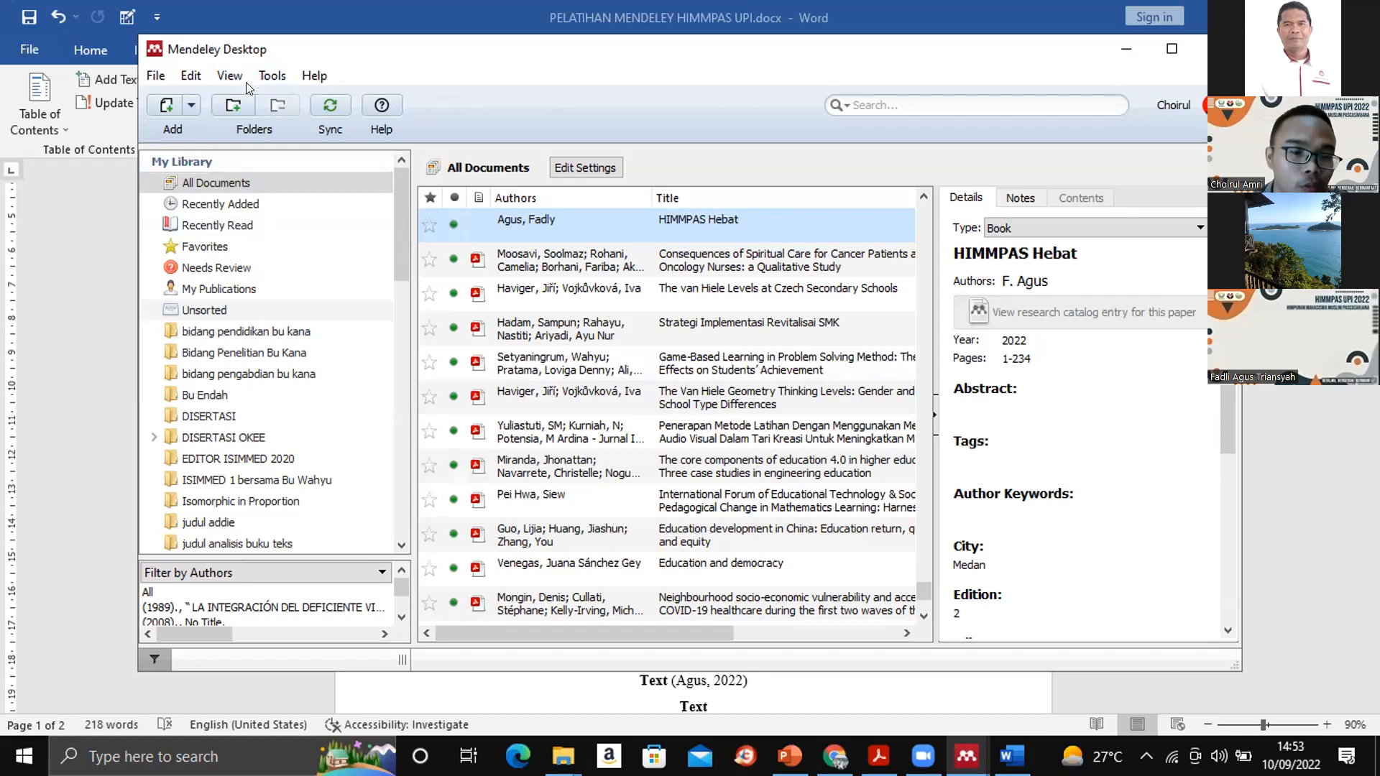
pyautogui.moveTo(405, 181); pyautogui.dragTo(423, 498)
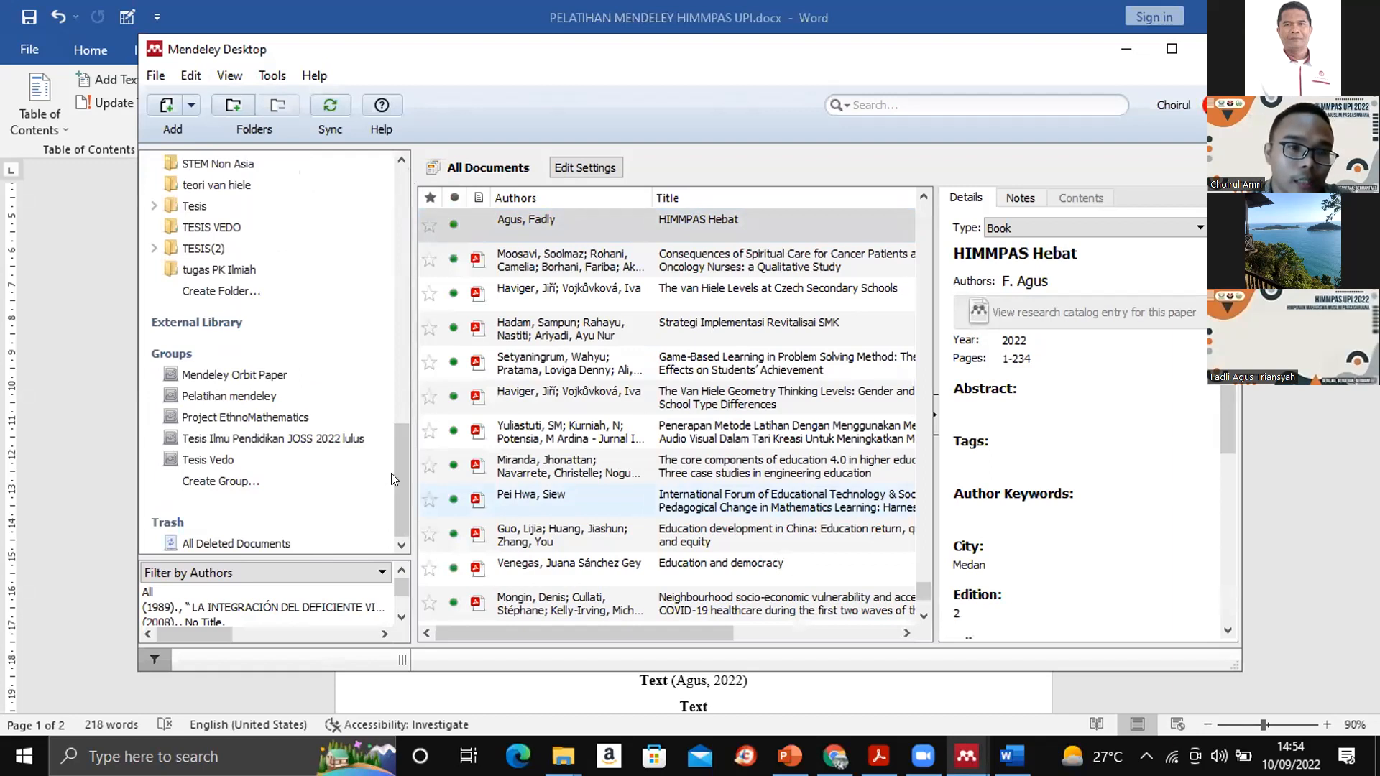
pyautogui.click(269, 79)
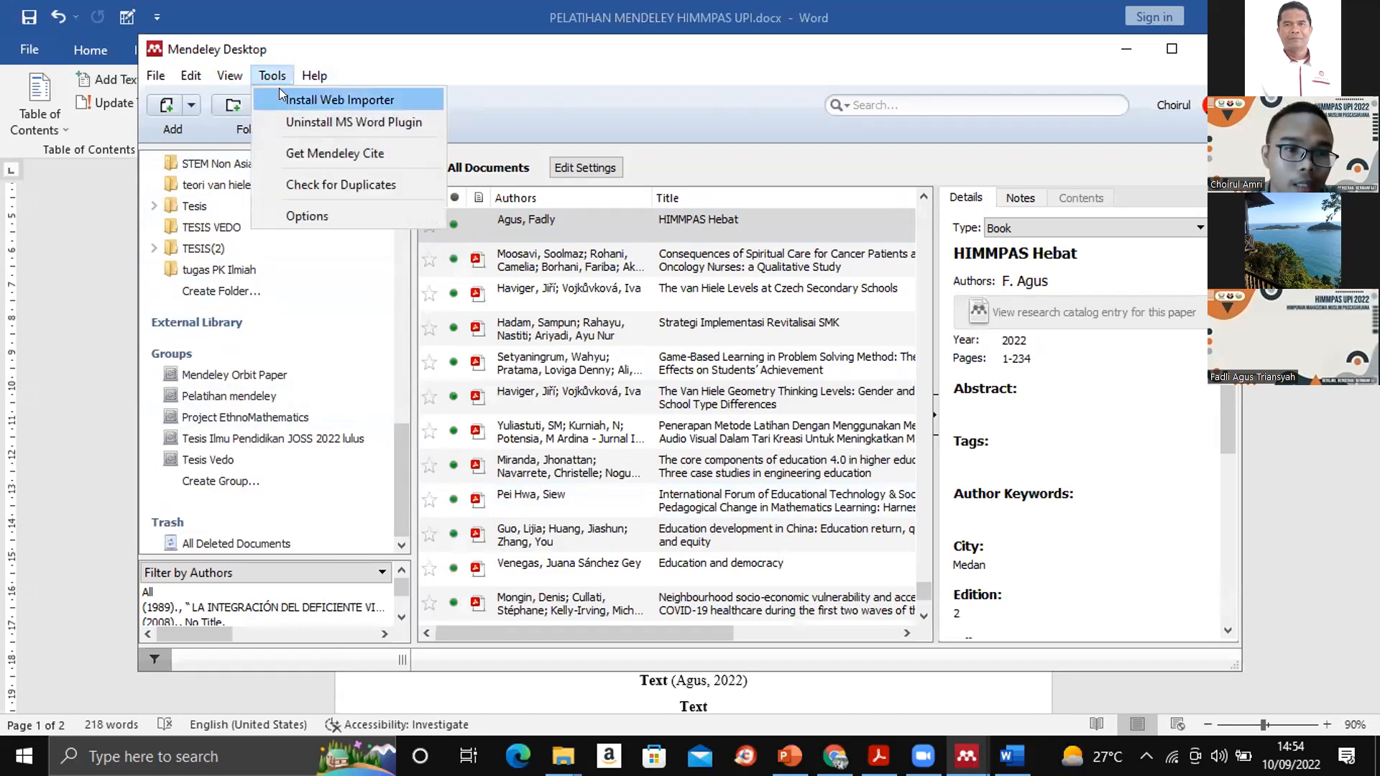
pyautogui.click(394, 480)
pyautogui.moveTo(393, 473); pyautogui.dragTo(391, 194)
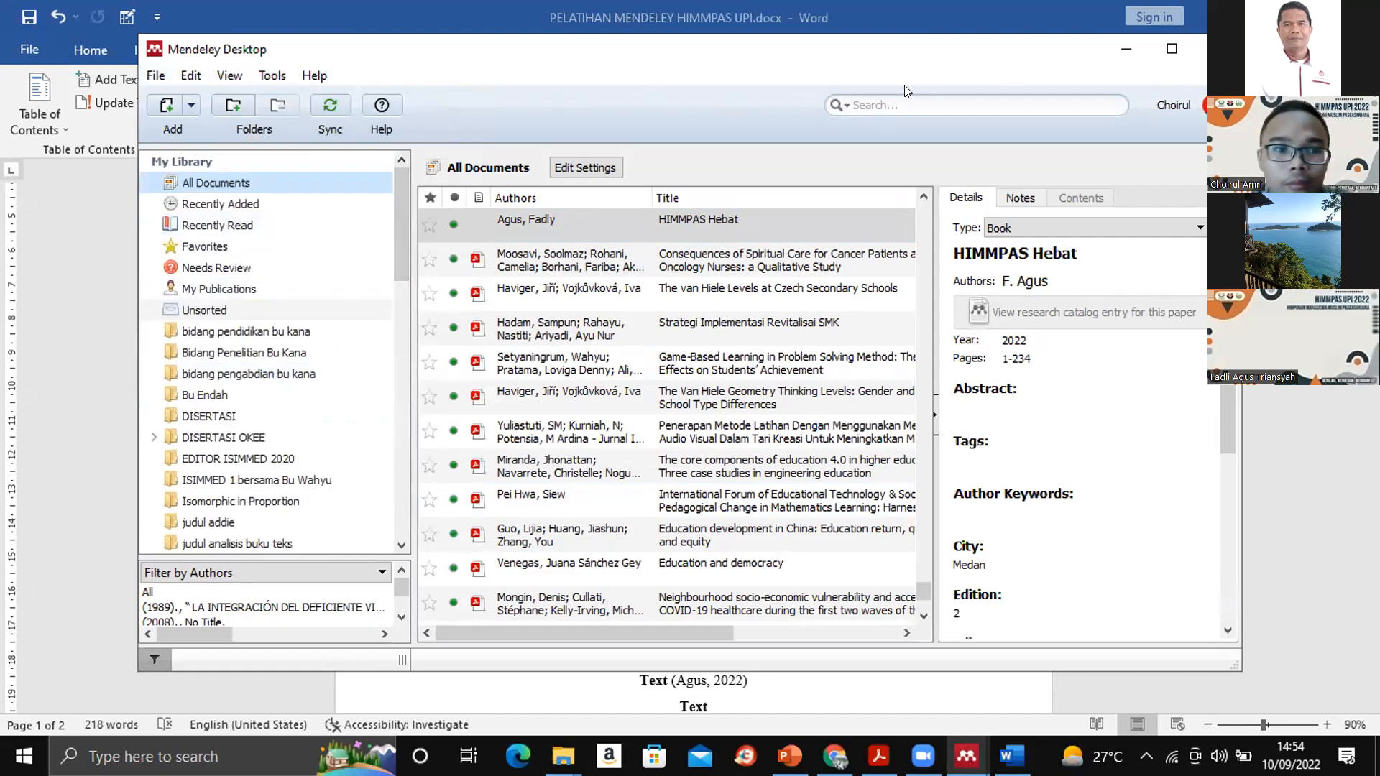
# - View the version information of Mendeley Desktop and close it
pyautogui.click(316, 76)
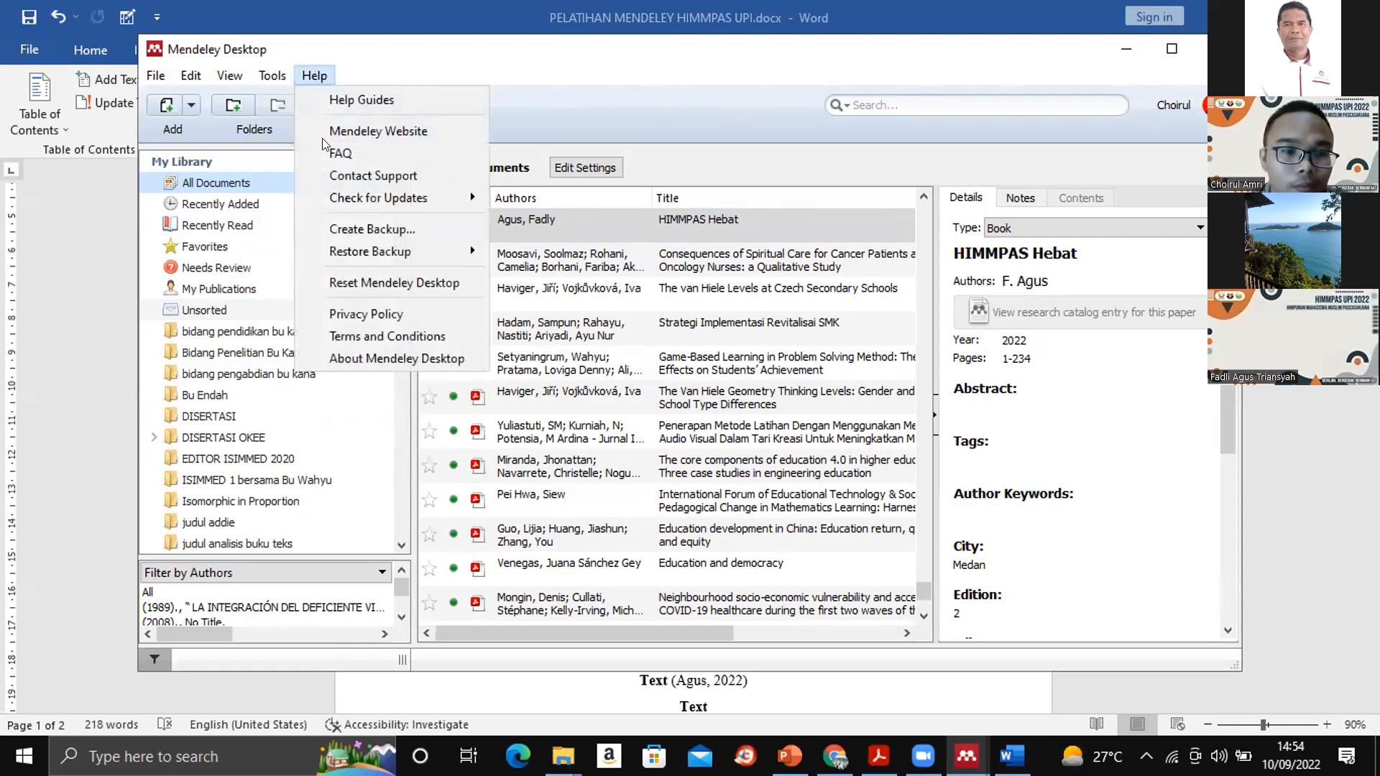
pyautogui.click(359, 352)
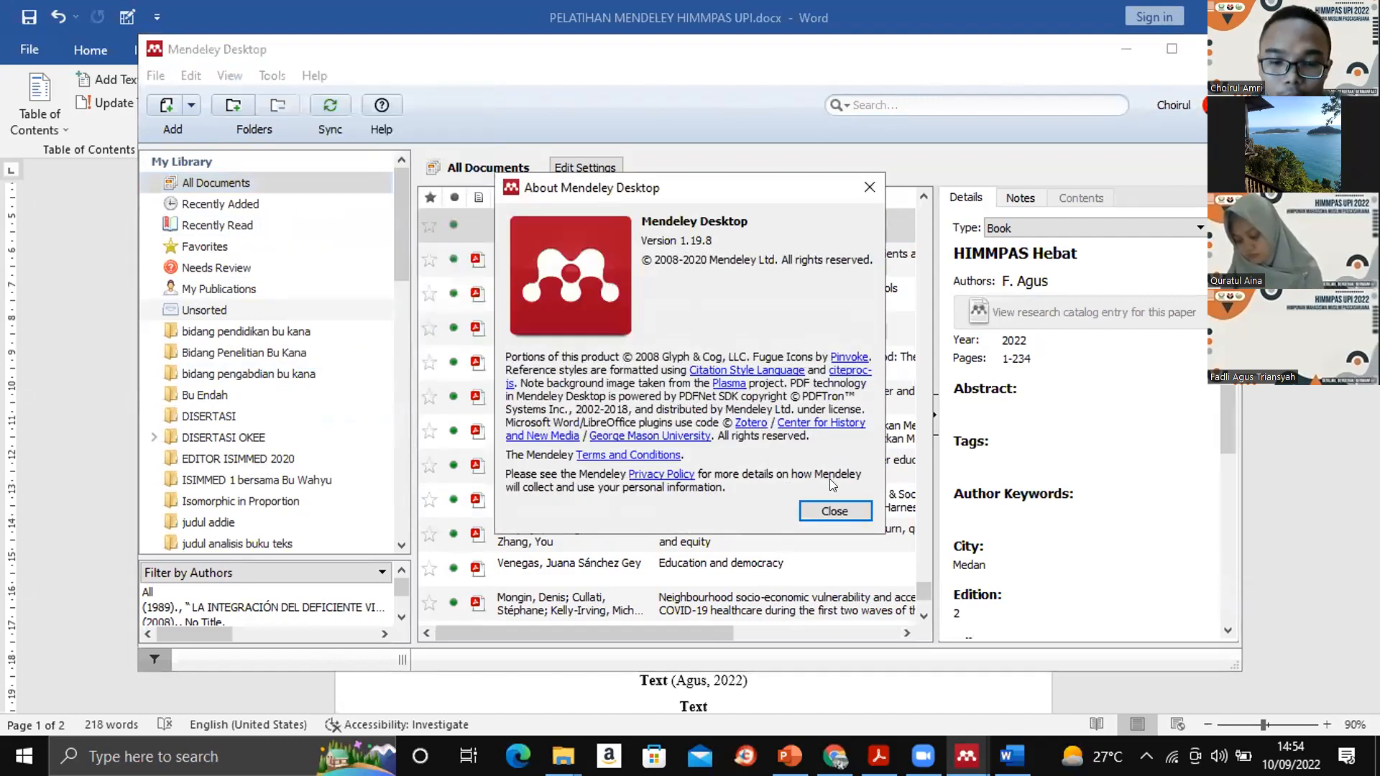
pyautogui.click(830, 511)
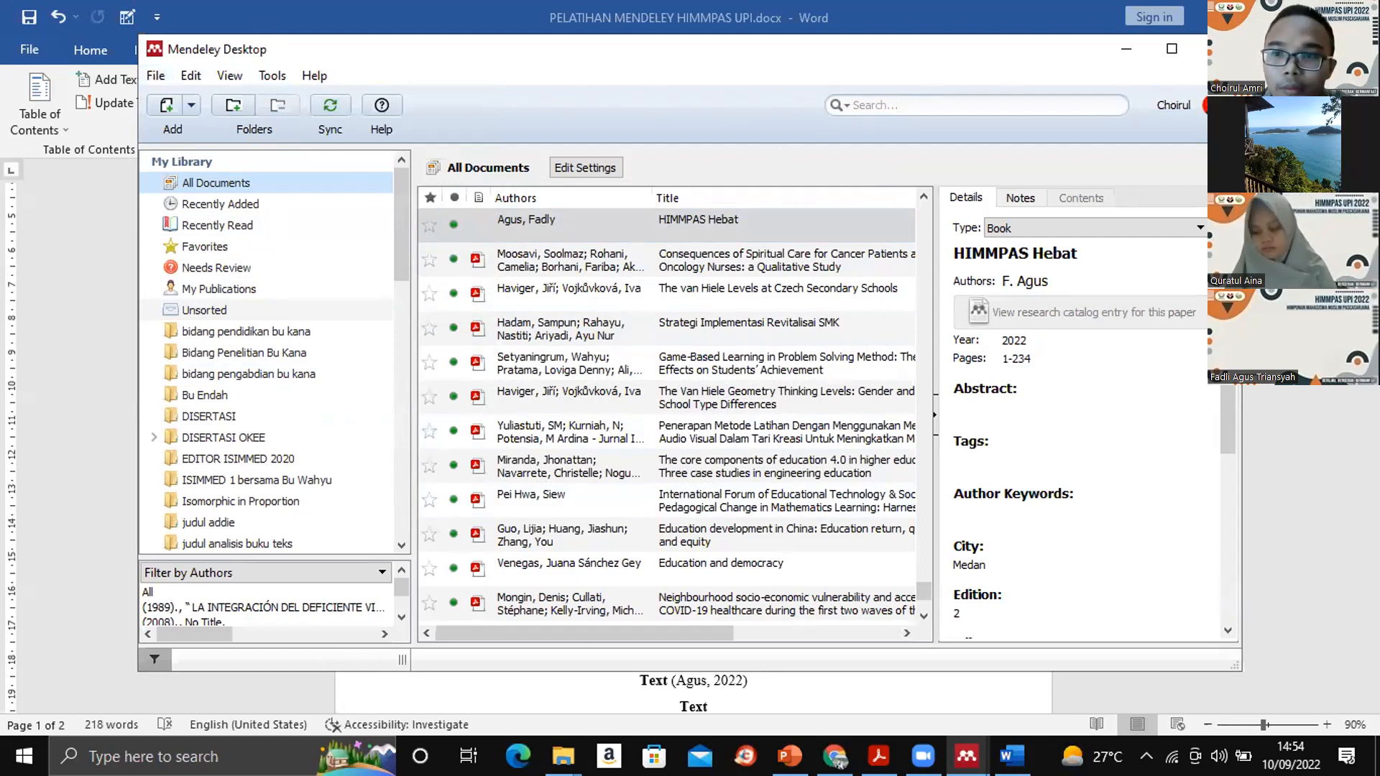
# - Examine the remaining details of the "HIMMPAS Hebat" book, the library's folders and groups, and the full document list
pyautogui.moveTo(1226, 302); pyautogui.dragTo(1221, 477)
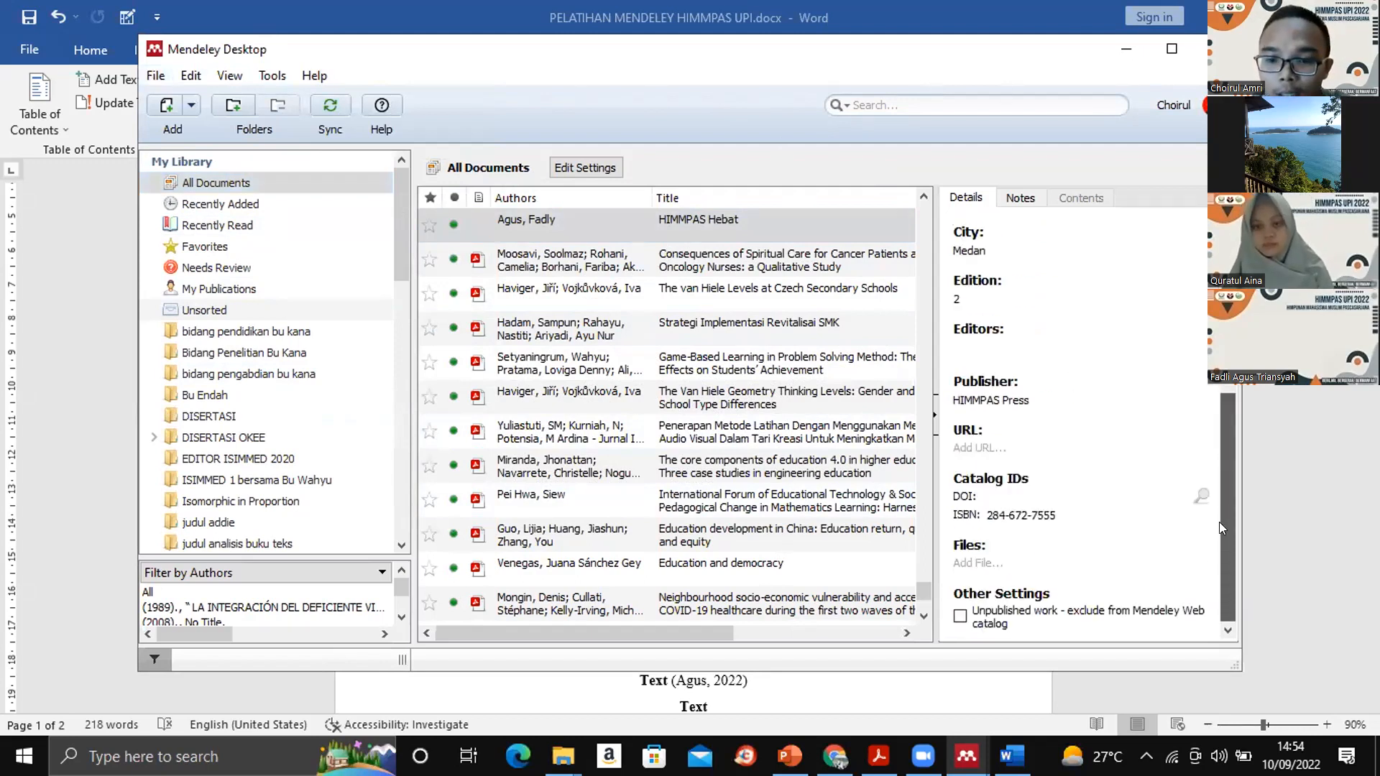
pyautogui.moveTo(1218, 527); pyautogui.dragTo(1221, 571)
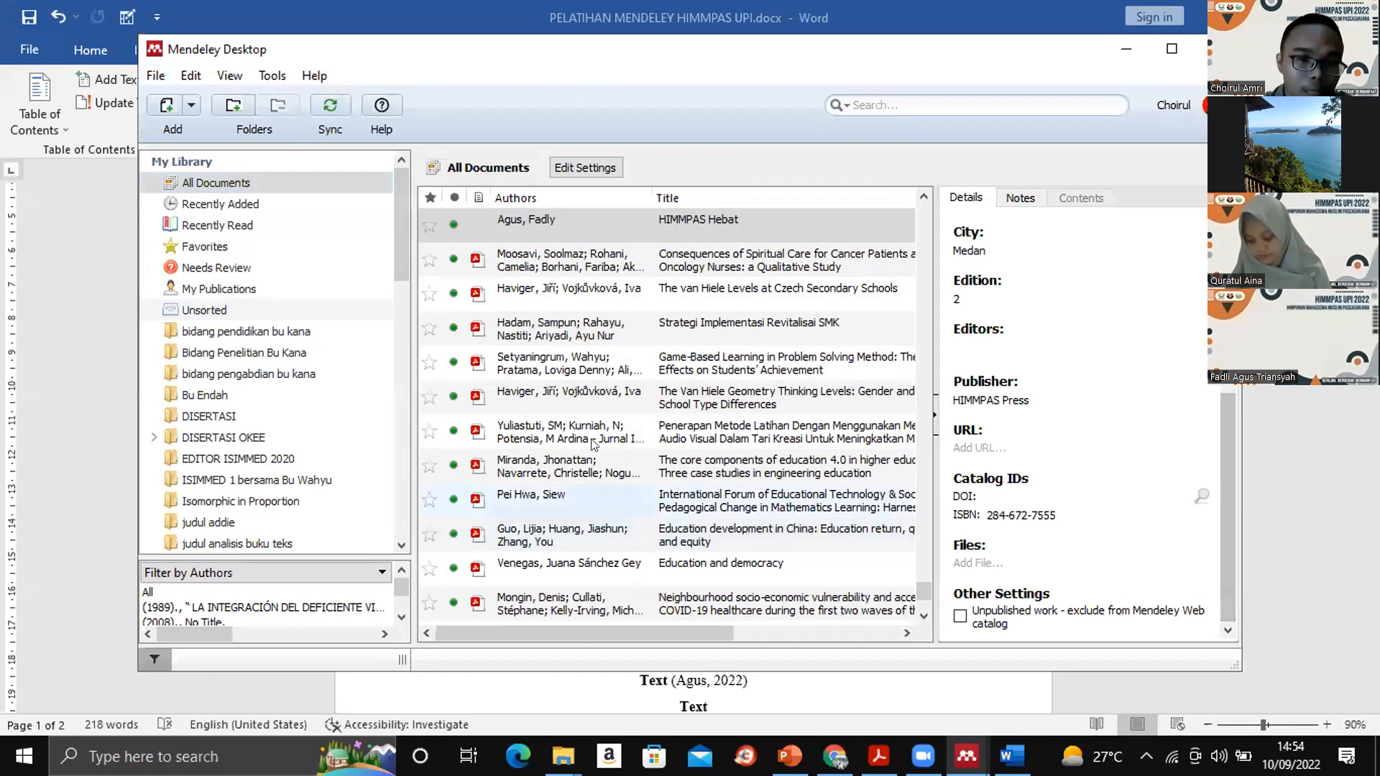
pyautogui.moveTo(401, 237); pyautogui.dragTo(414, 533)
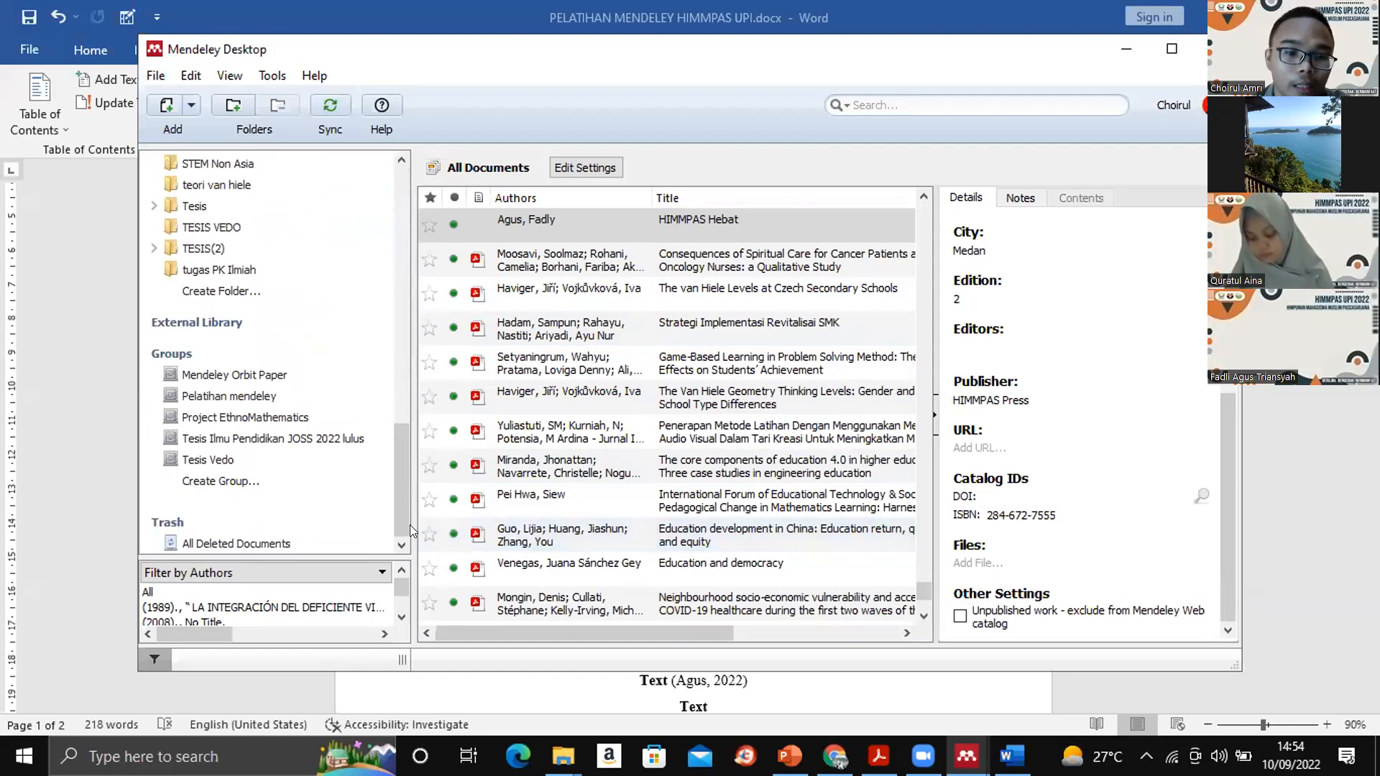
pyautogui.moveTo(404, 519); pyautogui.dragTo(405, 200)
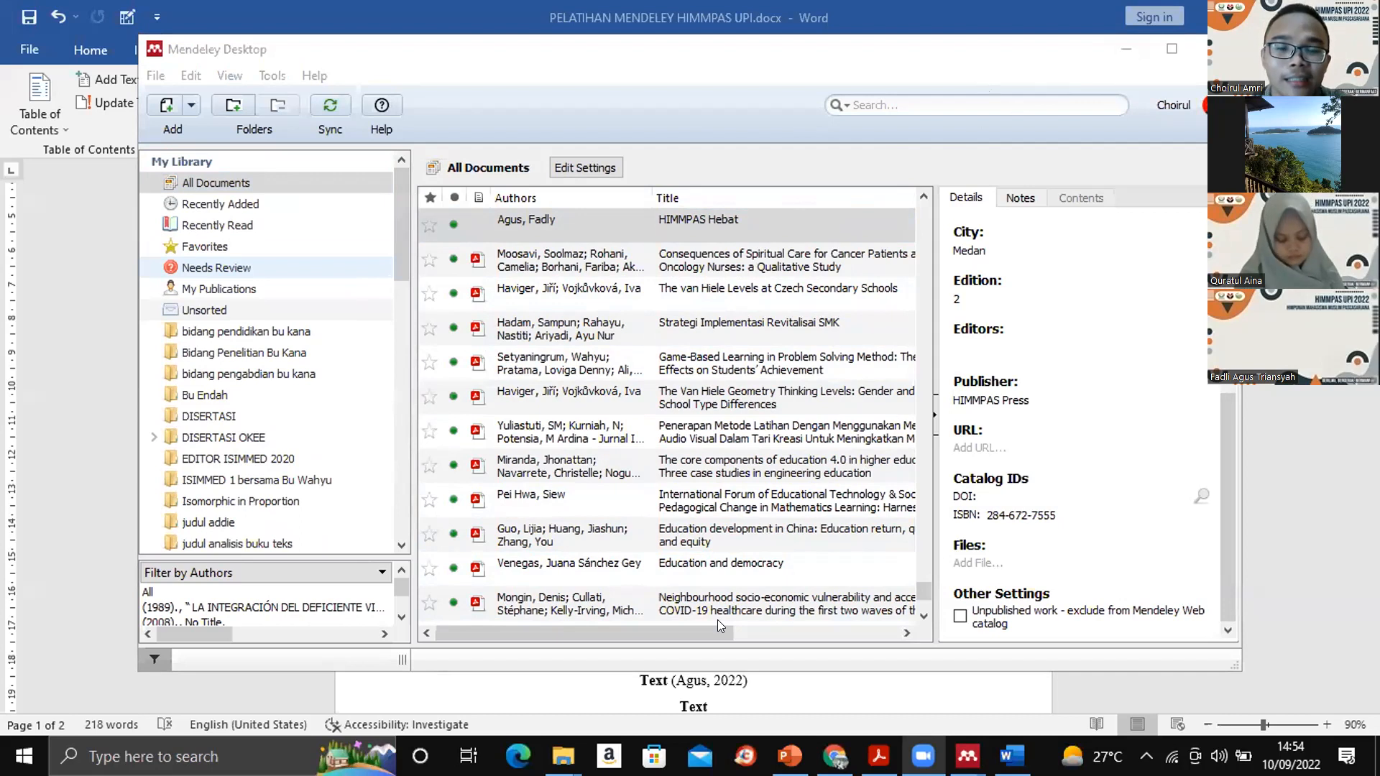
pyautogui.click(925, 269)
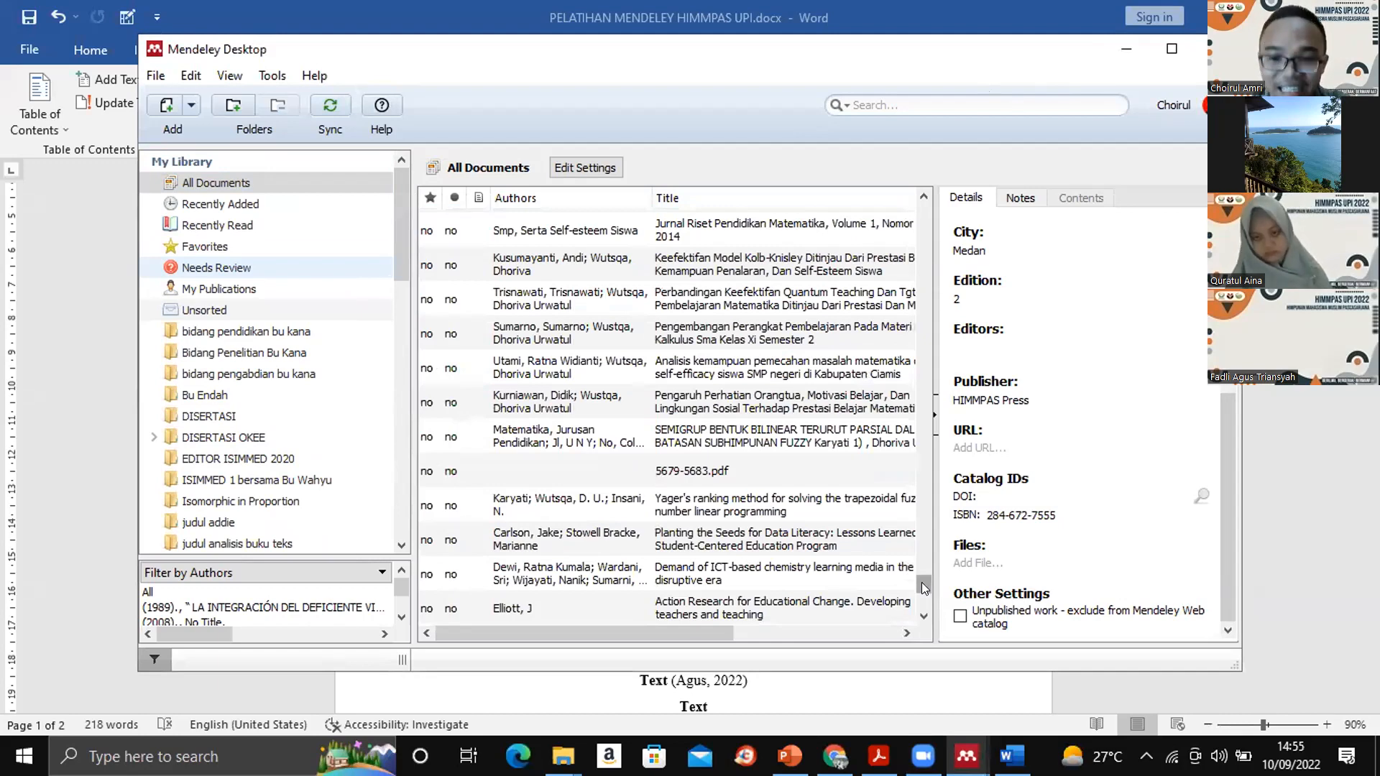
pyautogui.moveTo(921, 582); pyautogui.dragTo(921, 151)
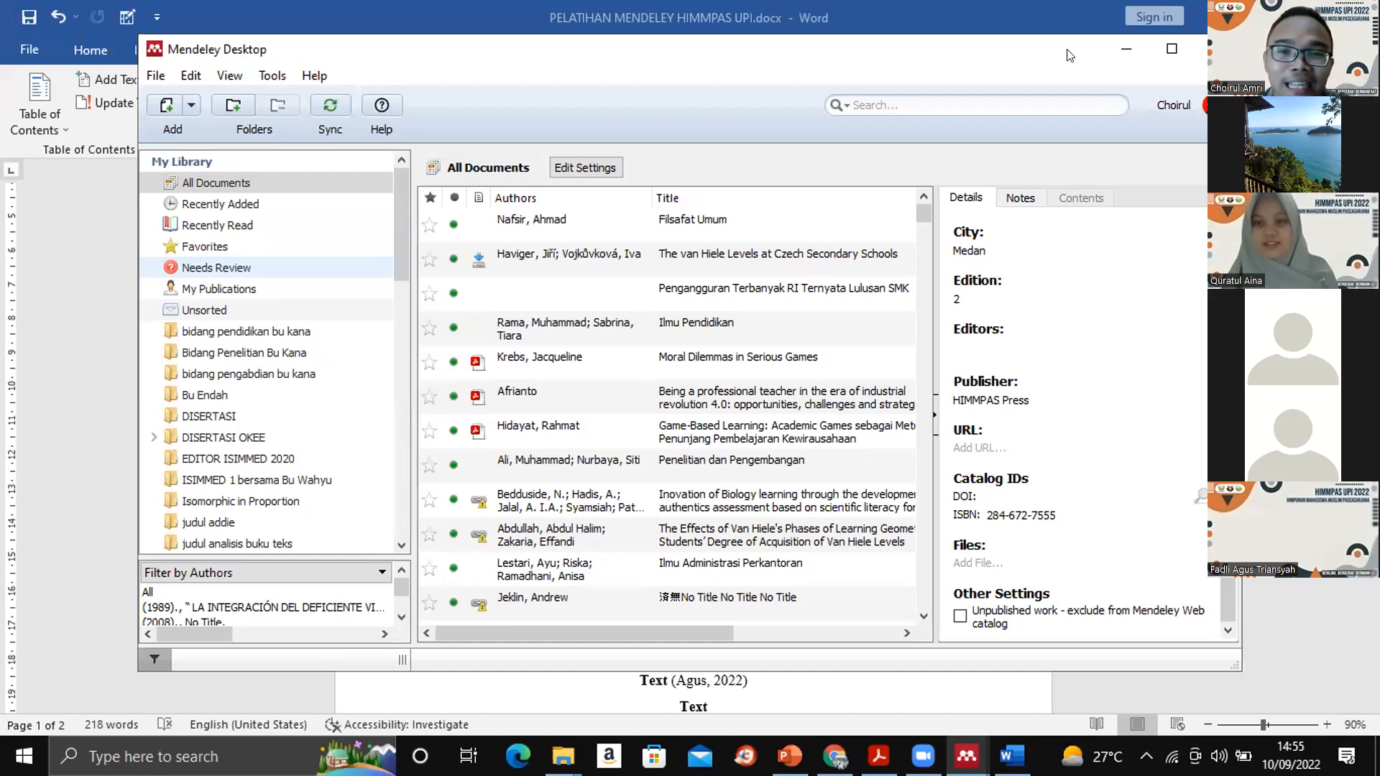
# - Reposition the Mendeley Desktop window and view the document types available for the "HIMMPAS Hebat" entry
pyautogui.moveTo(1068, 55); pyautogui.dragTo(1067, 79)
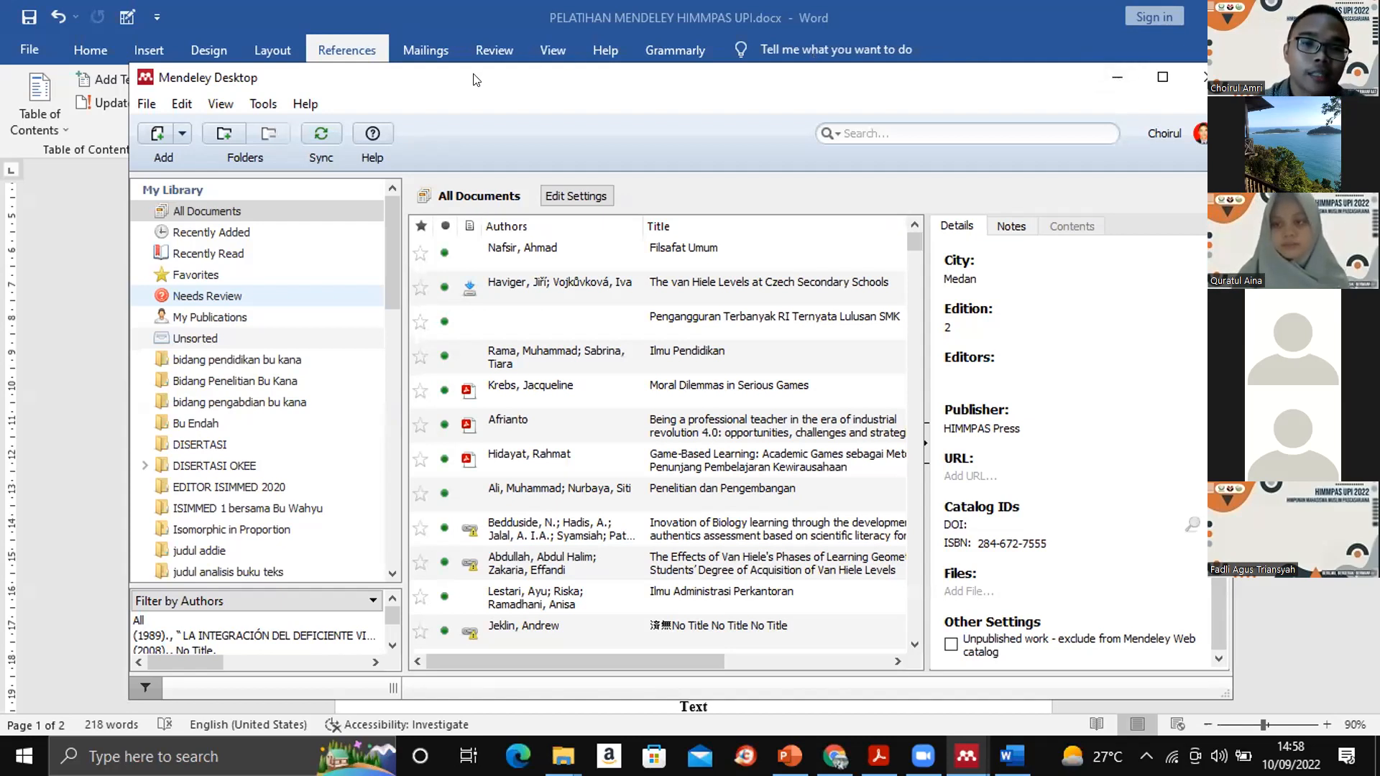
pyautogui.moveTo(472, 72); pyautogui.dragTo(458, 112)
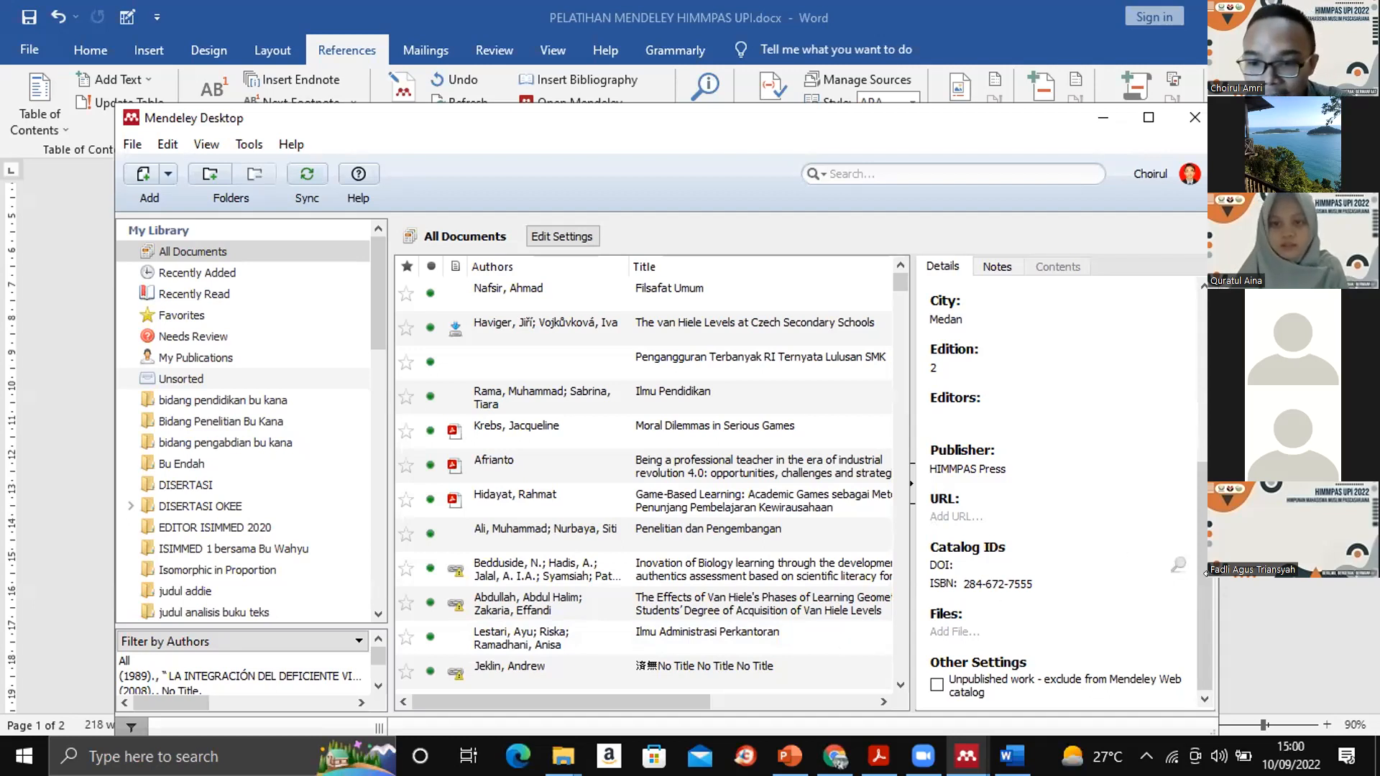
pyautogui.moveTo(1197, 565); pyautogui.dragTo(1201, 338)
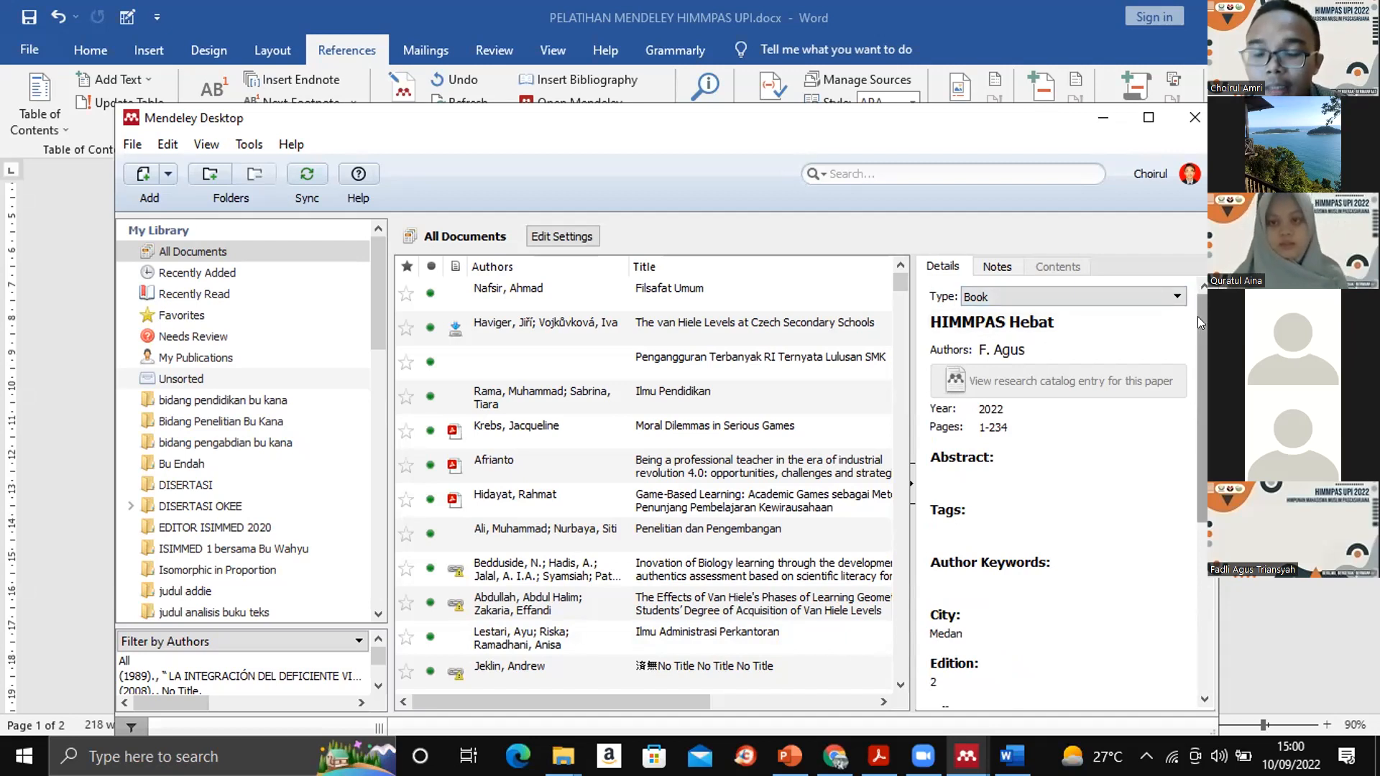
pyautogui.click(1175, 296)
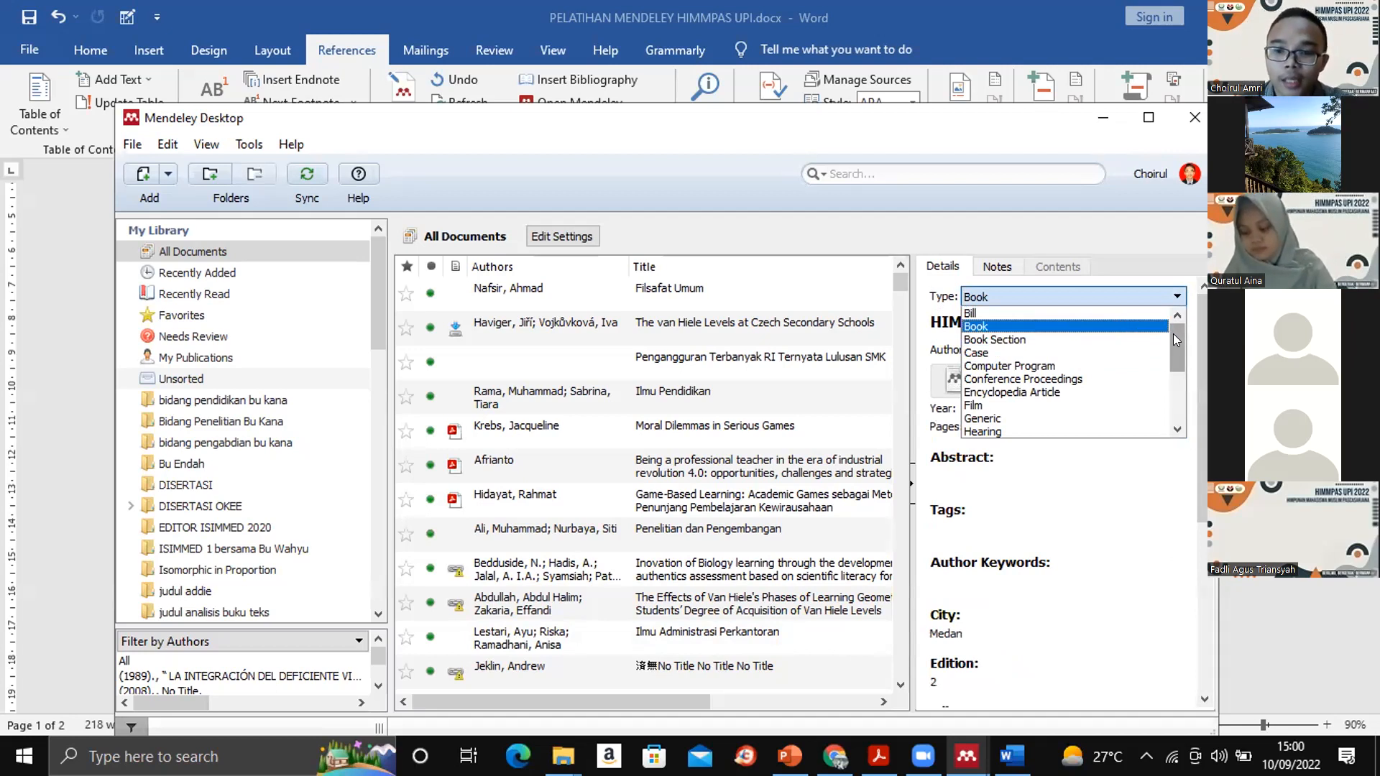
pyautogui.moveTo(1173, 334)
pyautogui.mouseDown()
pyautogui.moveTo(1171, 409)
pyautogui.moveTo(1171, 326)
pyautogui.mouseUp()
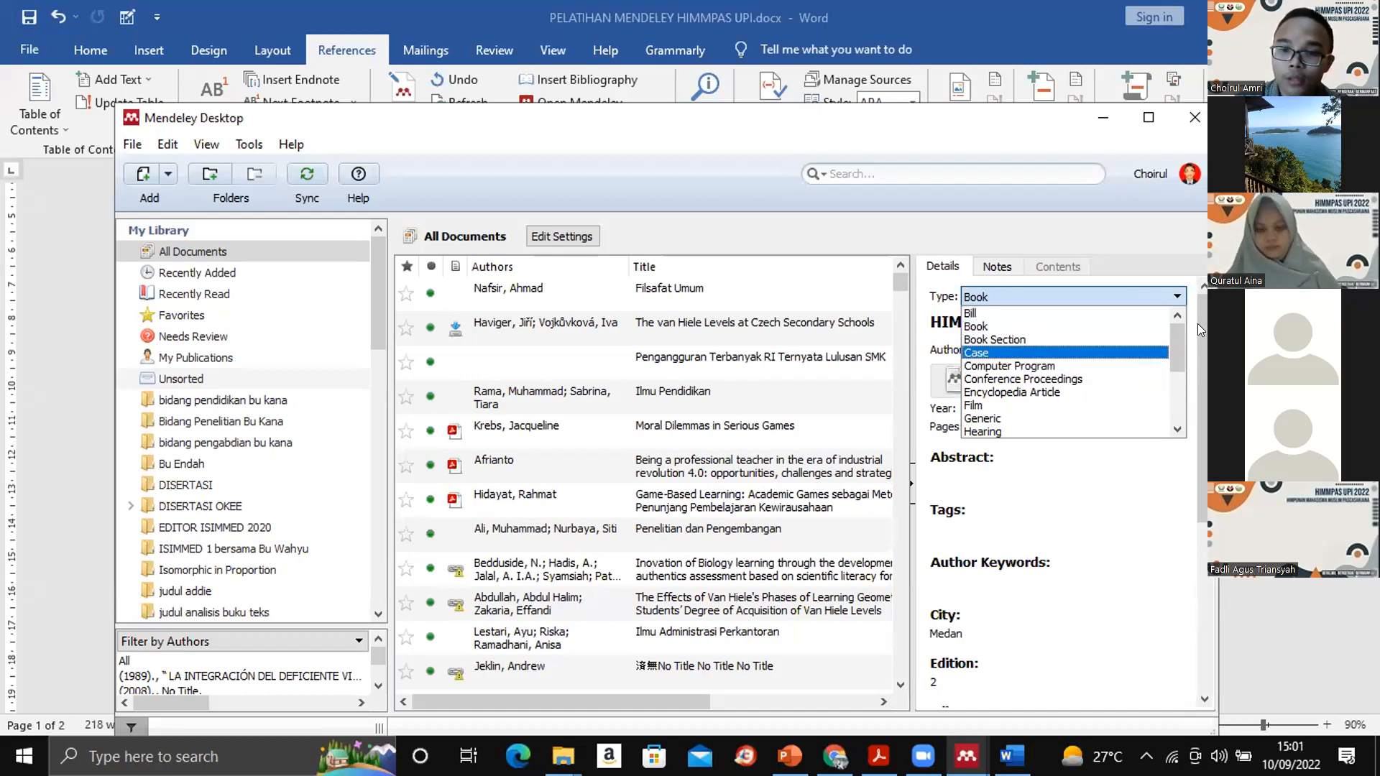
# - Look through the full list of document types for the "HIMMPAS Hebat" entry, from Bill to Working Paper
pyautogui.moveTo(1171, 330); pyautogui.dragTo(1172, 378)
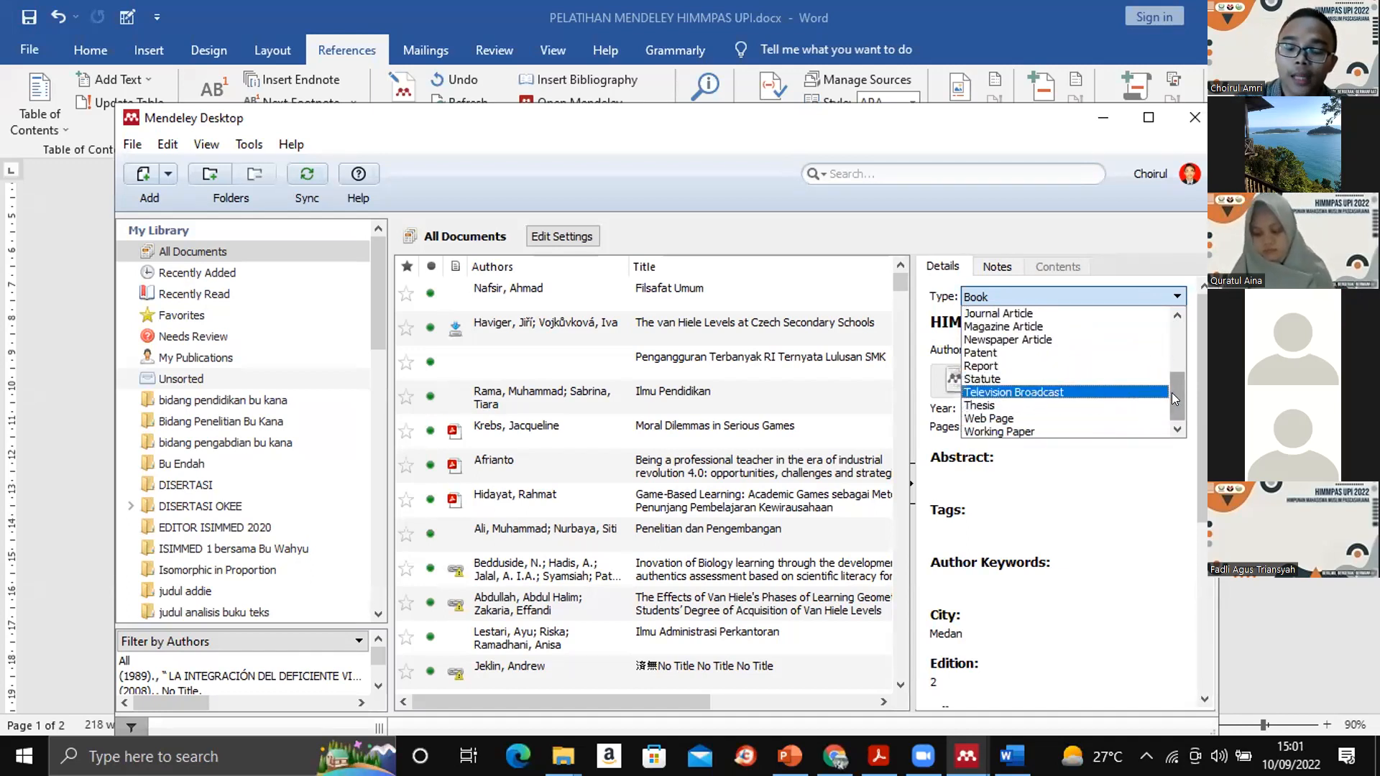
pyautogui.moveTo(1171, 393); pyautogui.dragTo(1171, 315)
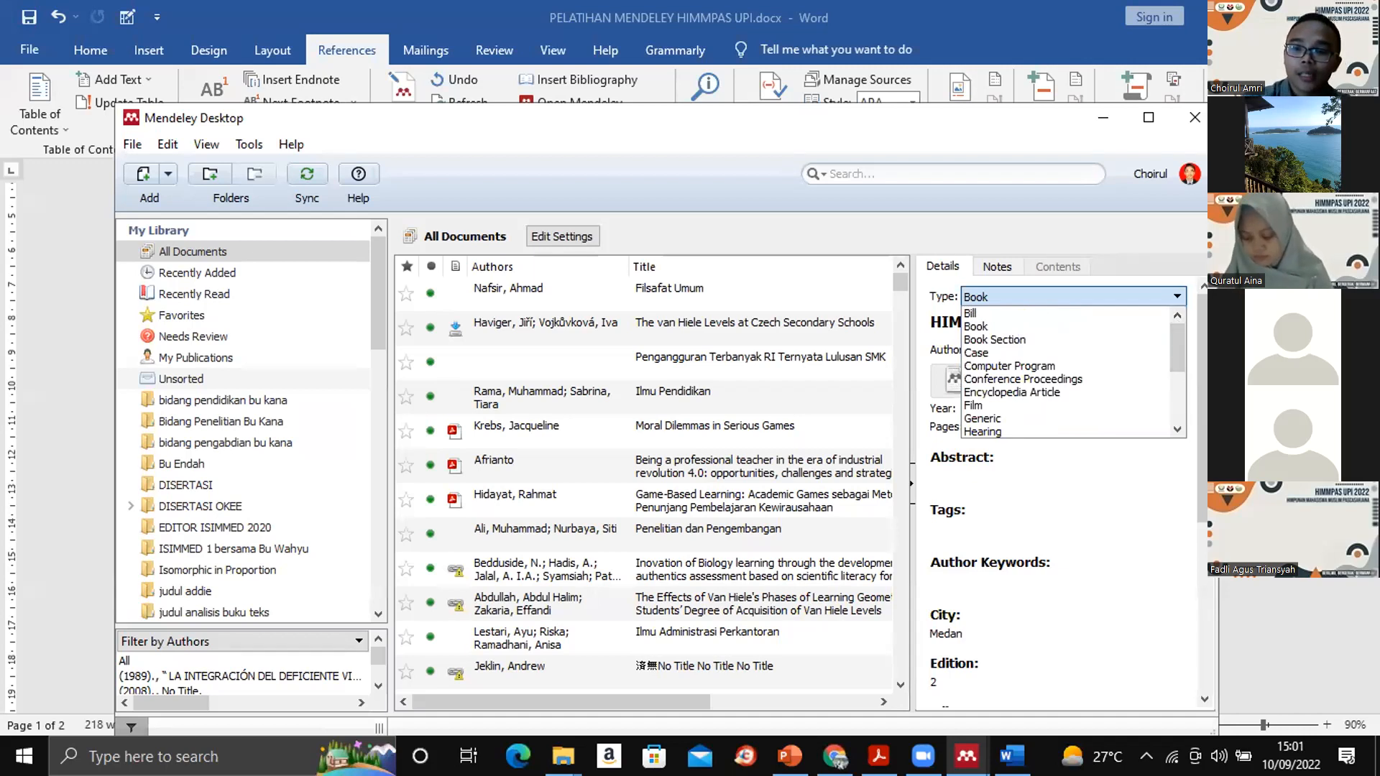
# - Switch to Mendeley Reference Manager in Chrome, view the details of "The van Hiele Levels at Czech Secondary Schools", and close them
pyautogui.hotkey('alt', 'Tab')
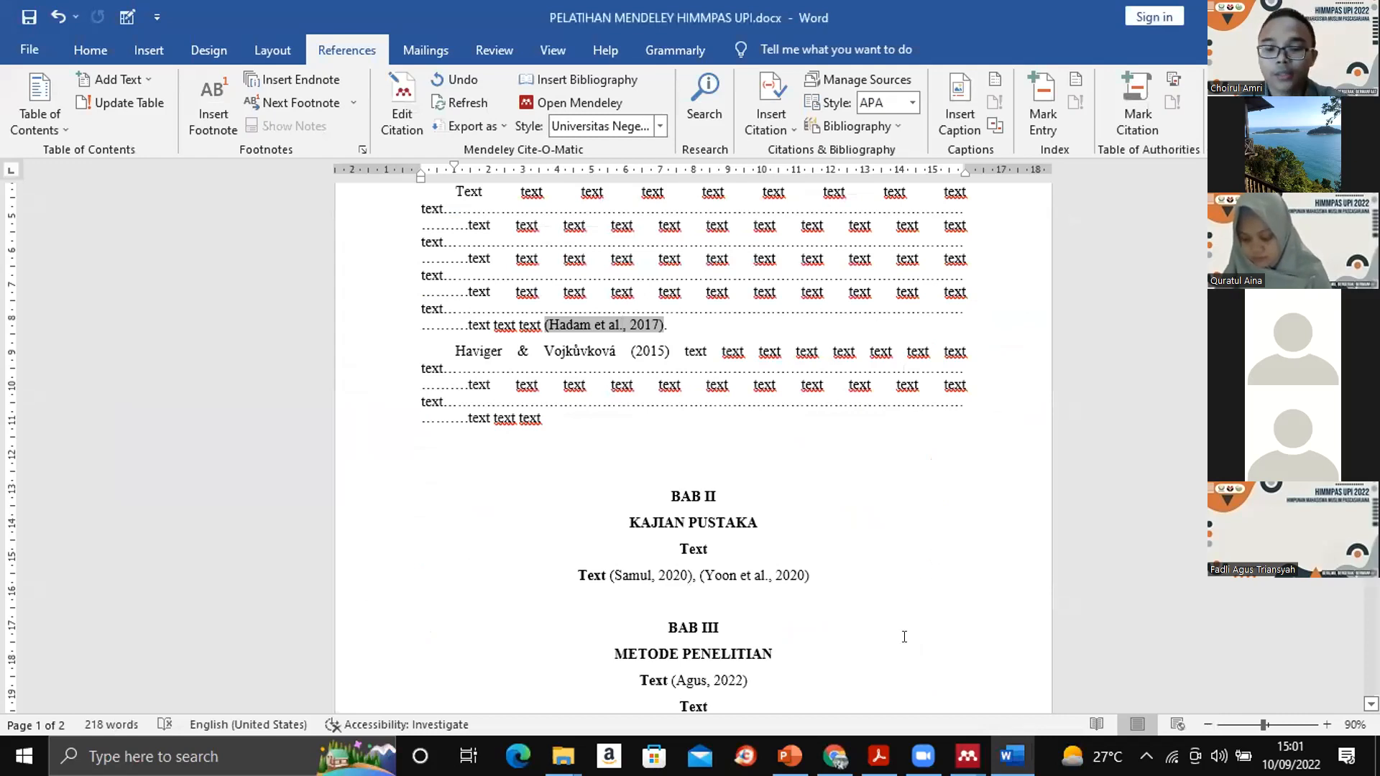
pyautogui.click(878, 756)
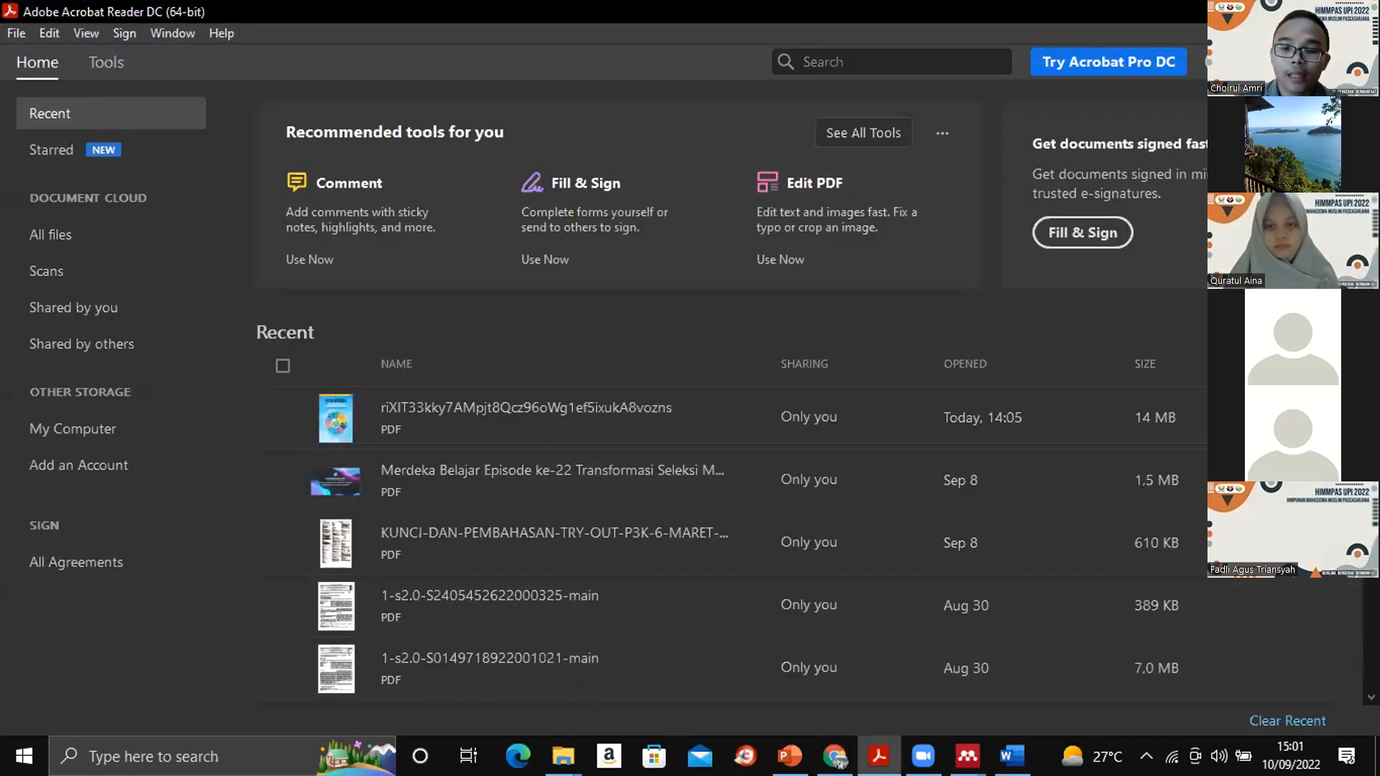
pyautogui.click(835, 756)
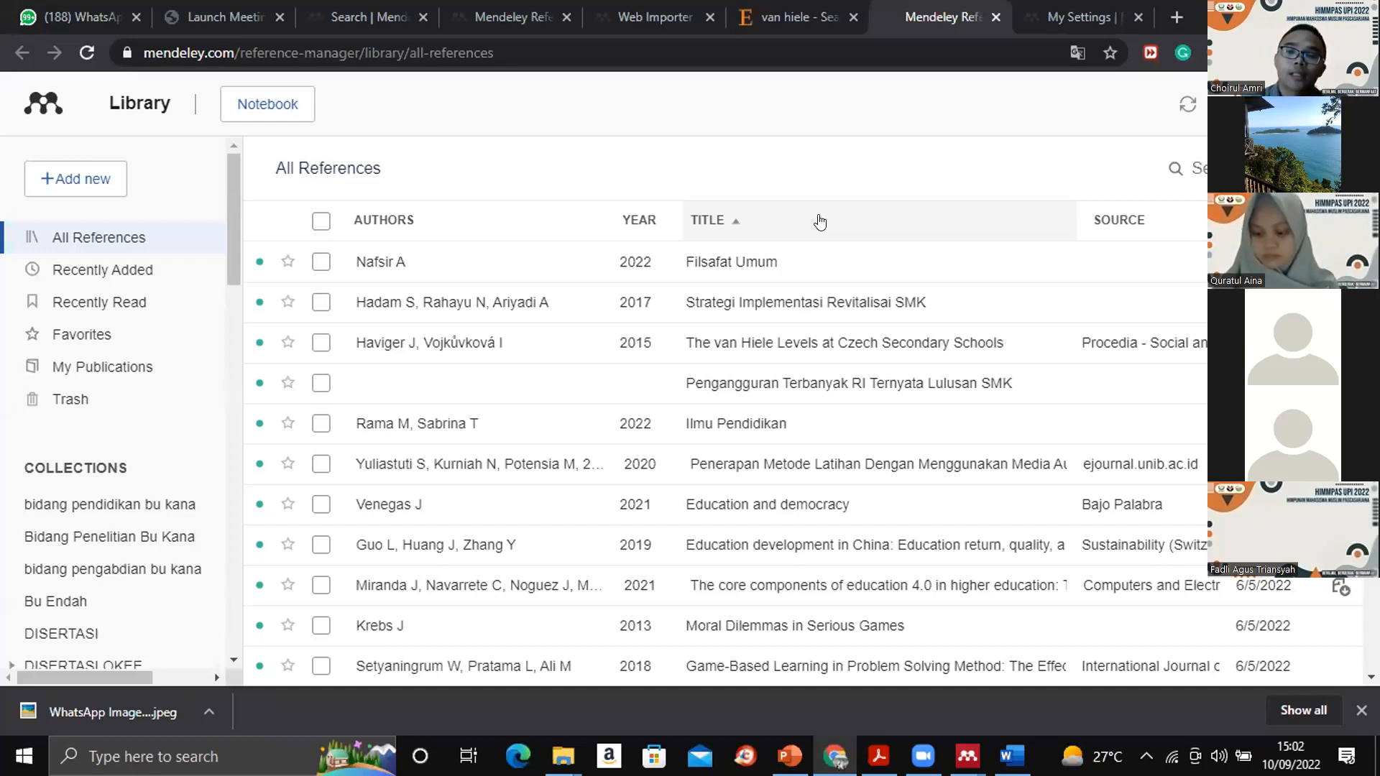
pyautogui.click(465, 361)
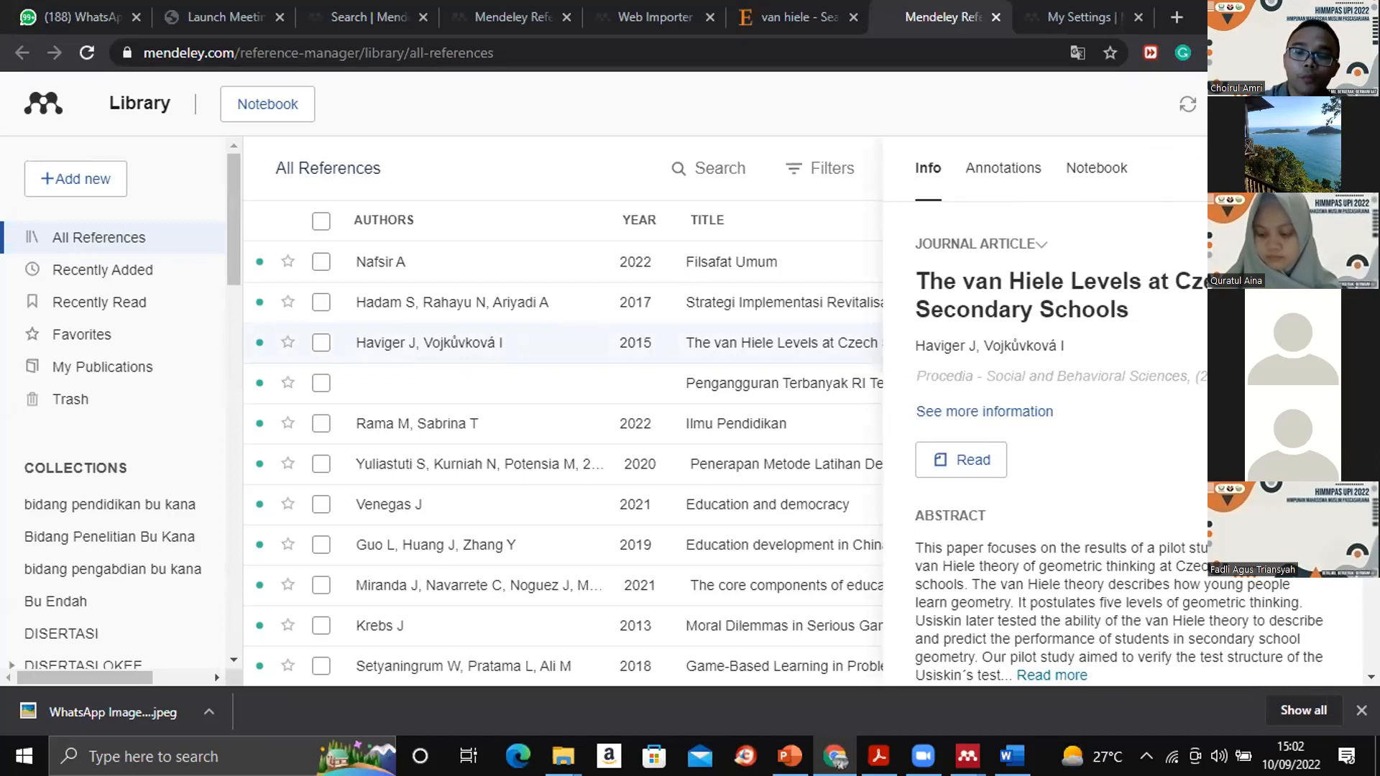
pyautogui.click(1328, 168)
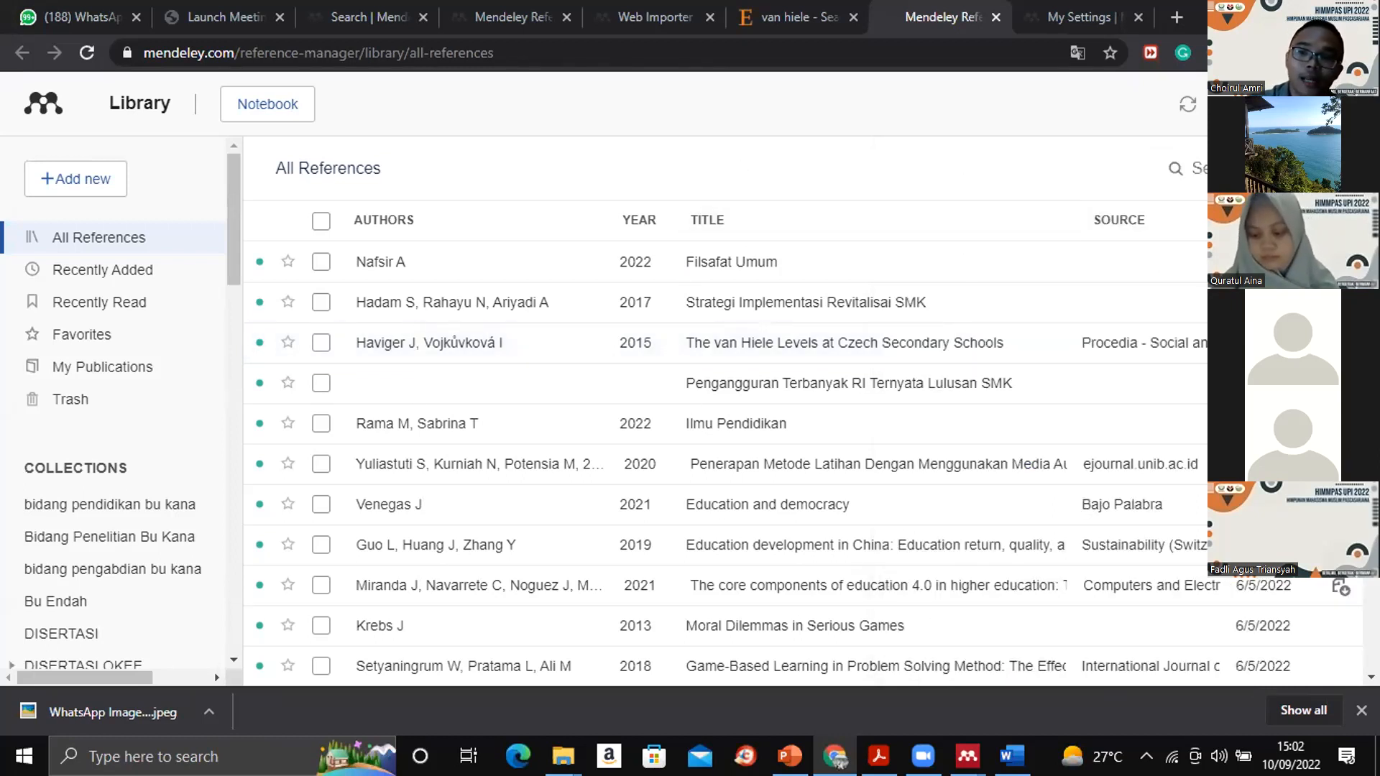
# - Look through the All References list and examine the details of the "Ilmu Pendidikan" book down to its identifiers
pyautogui.scroll(-20, 726, 460)
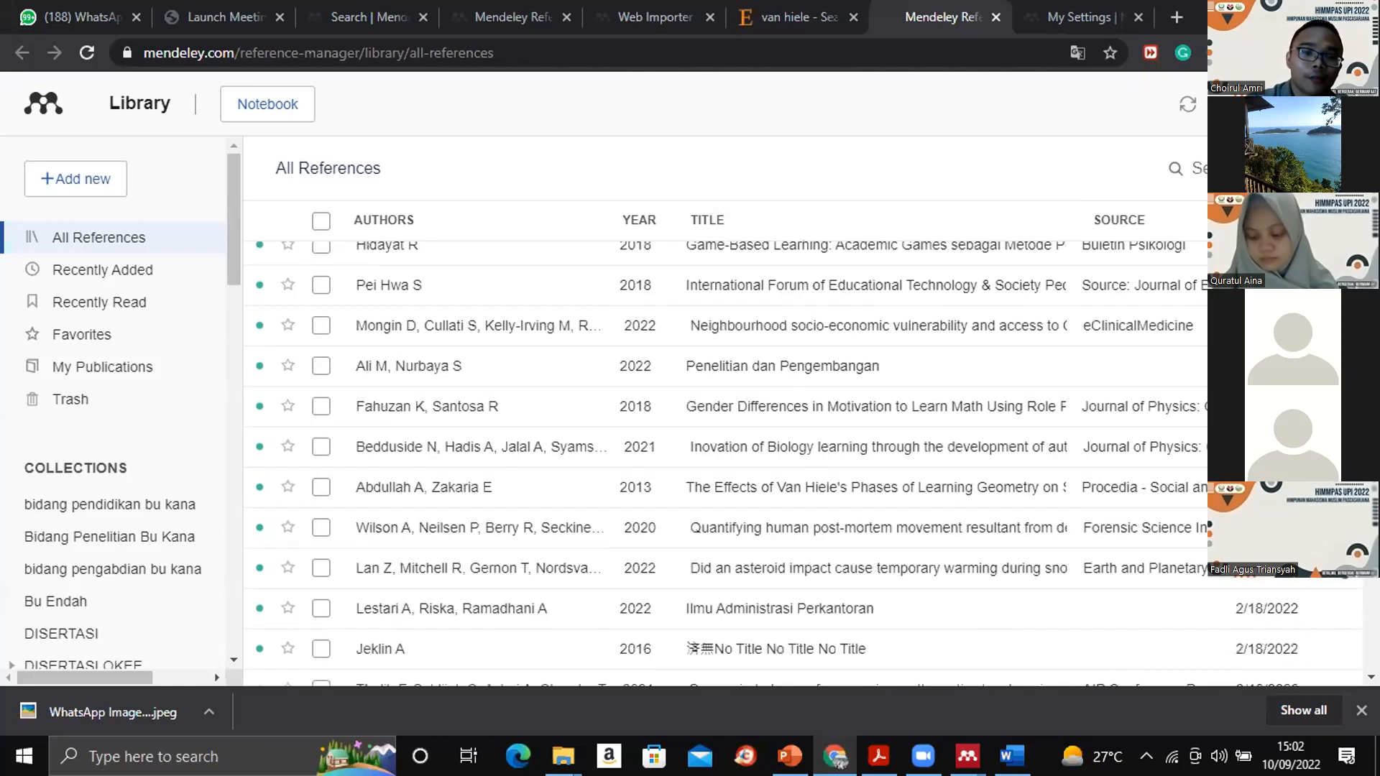
pyautogui.scroll(-2, 725, 459)
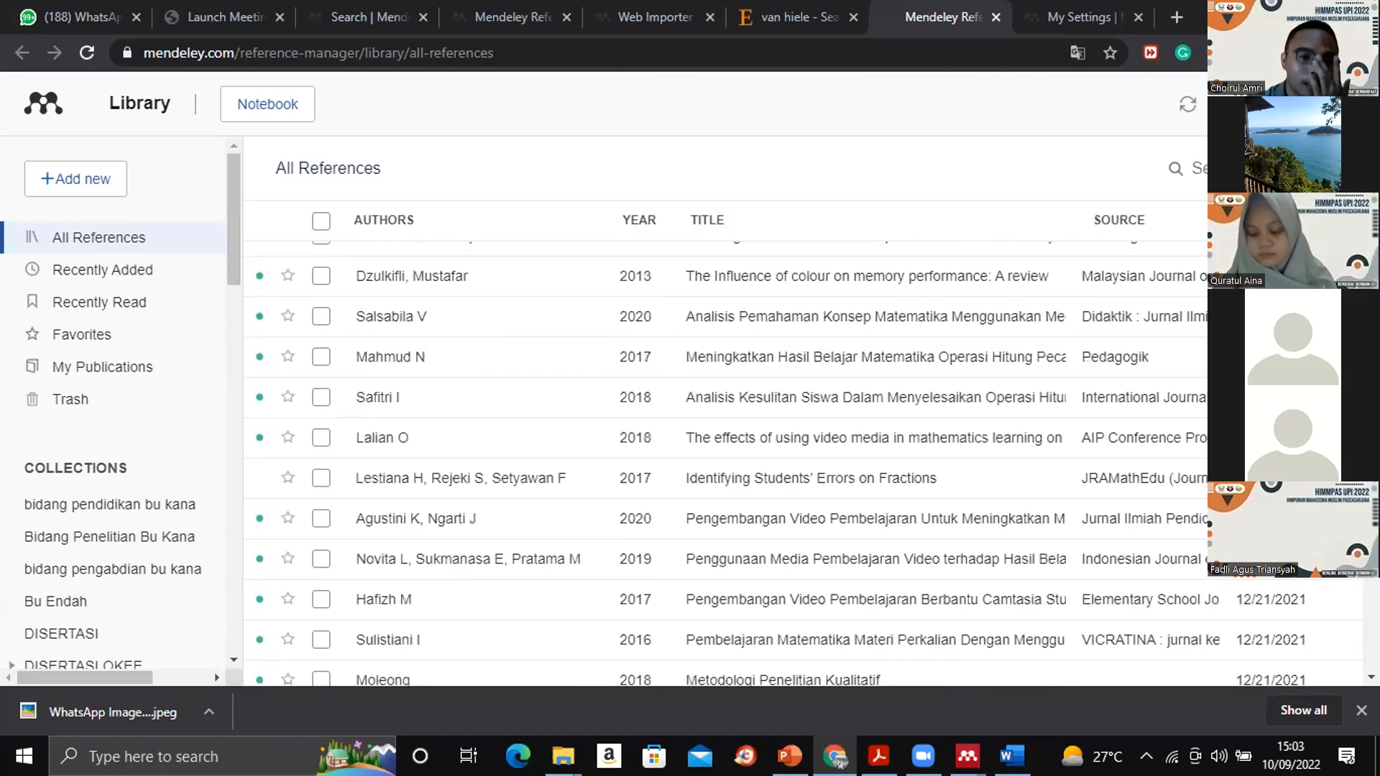
pyautogui.scroll(-15, 725, 460)
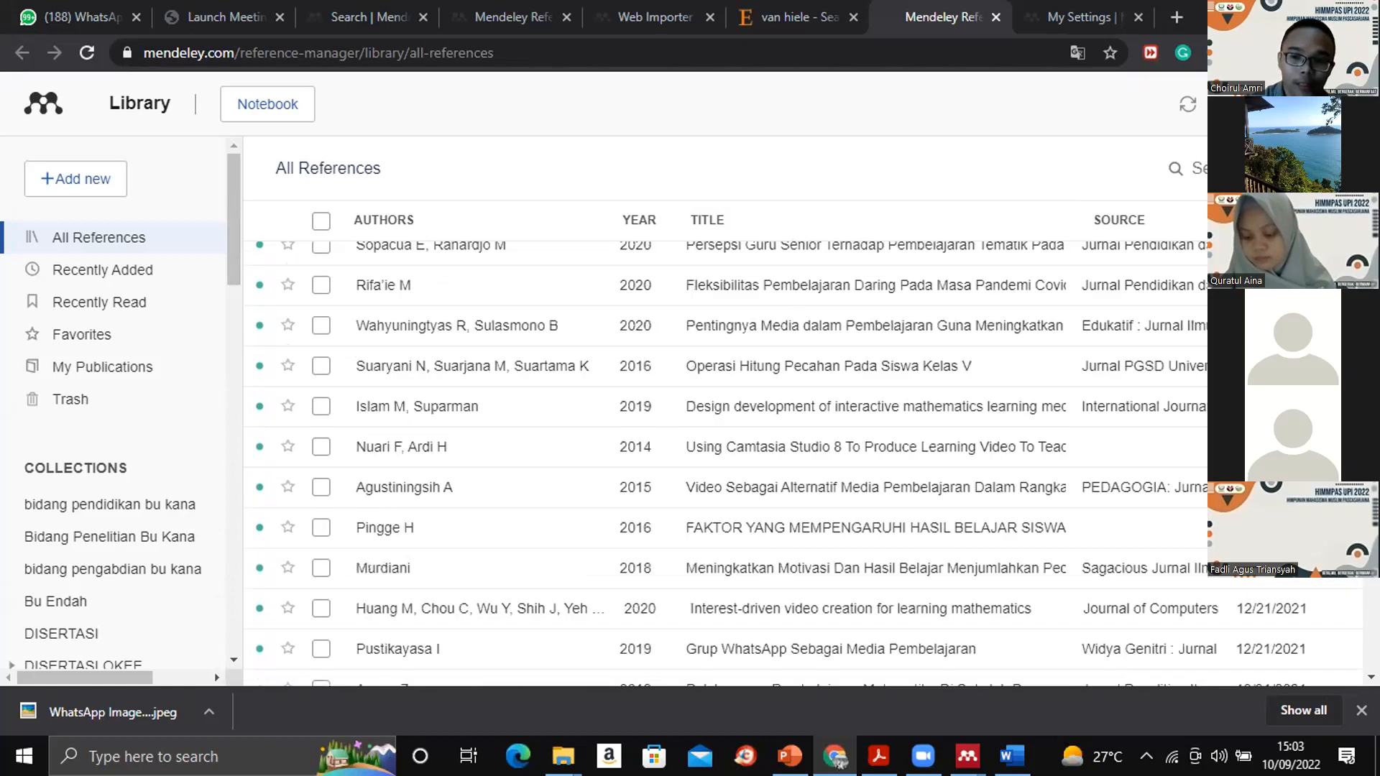
pyautogui.scroll(2, 718, 316)
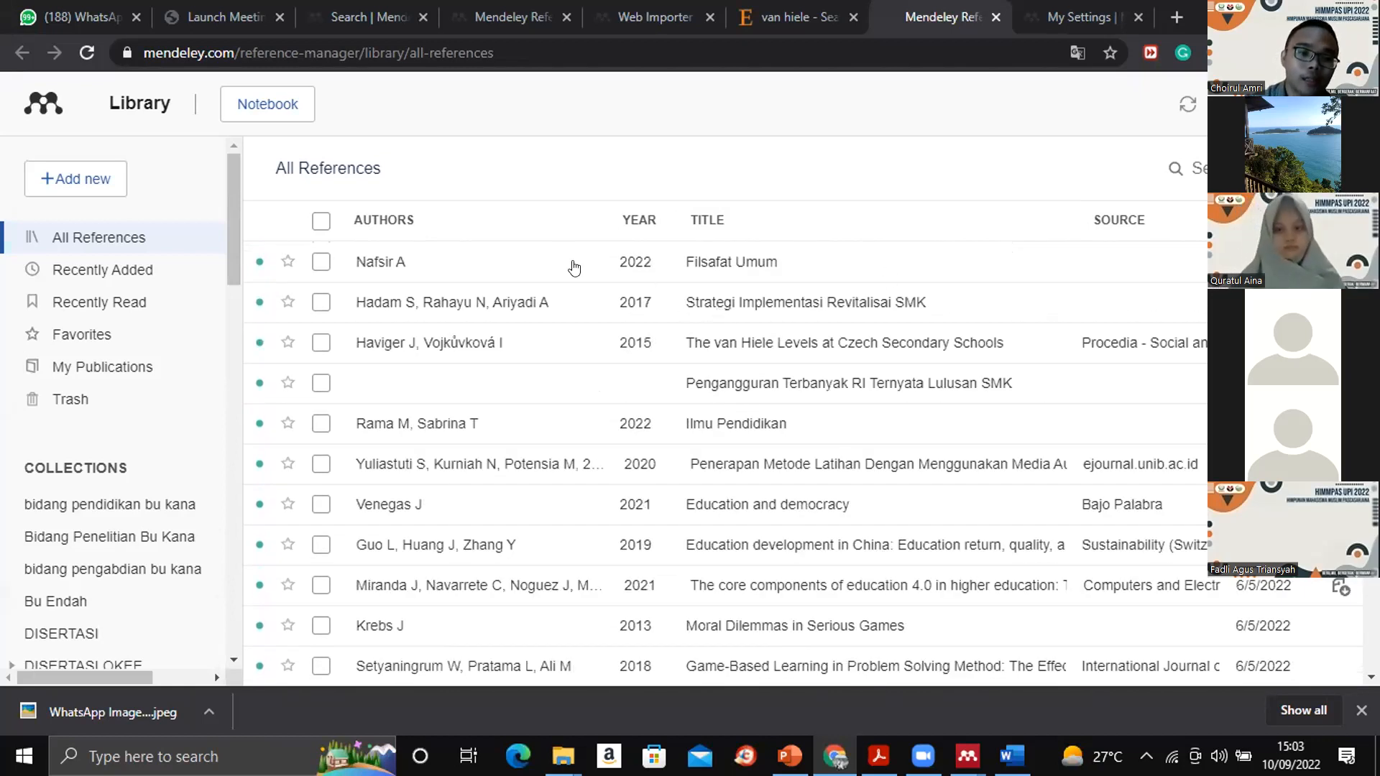
pyautogui.click(525, 420)
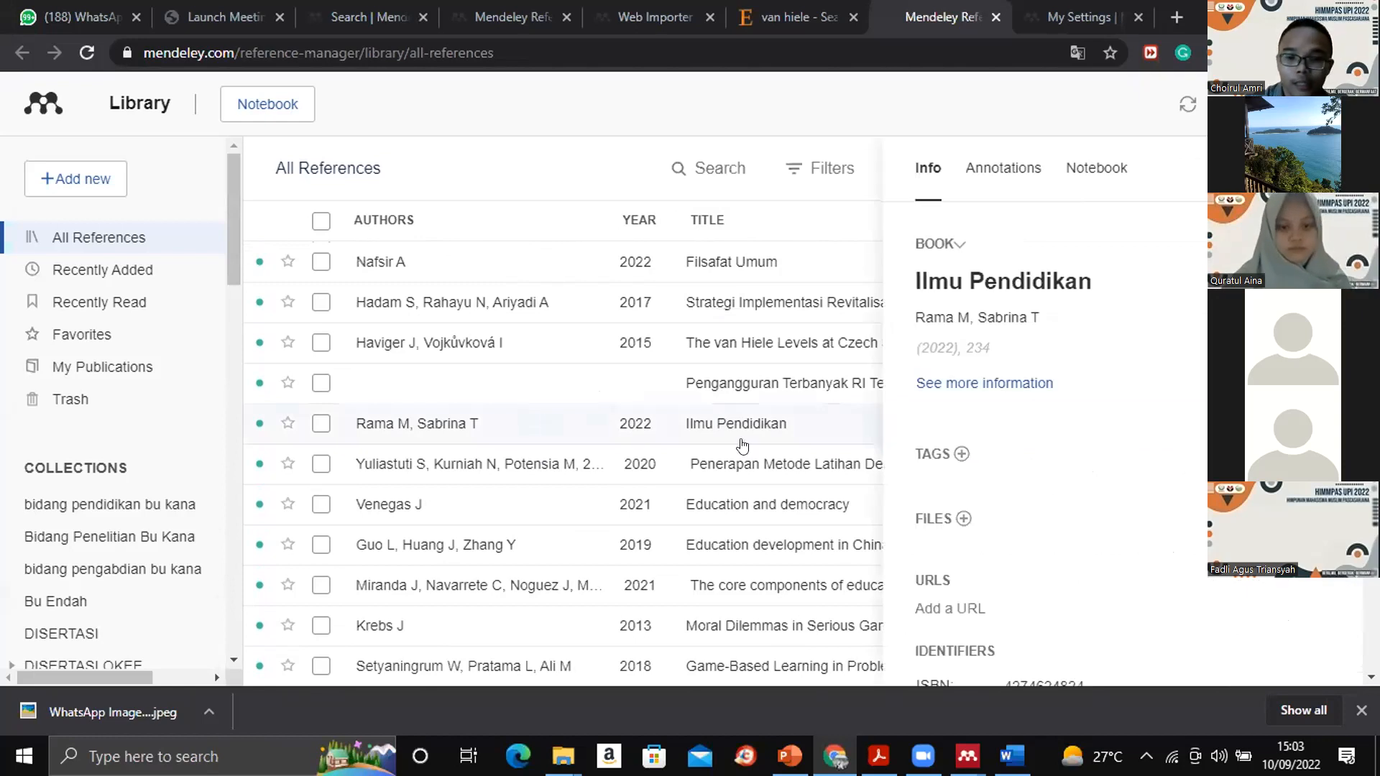
pyautogui.scroll(-3, 1042, 431)
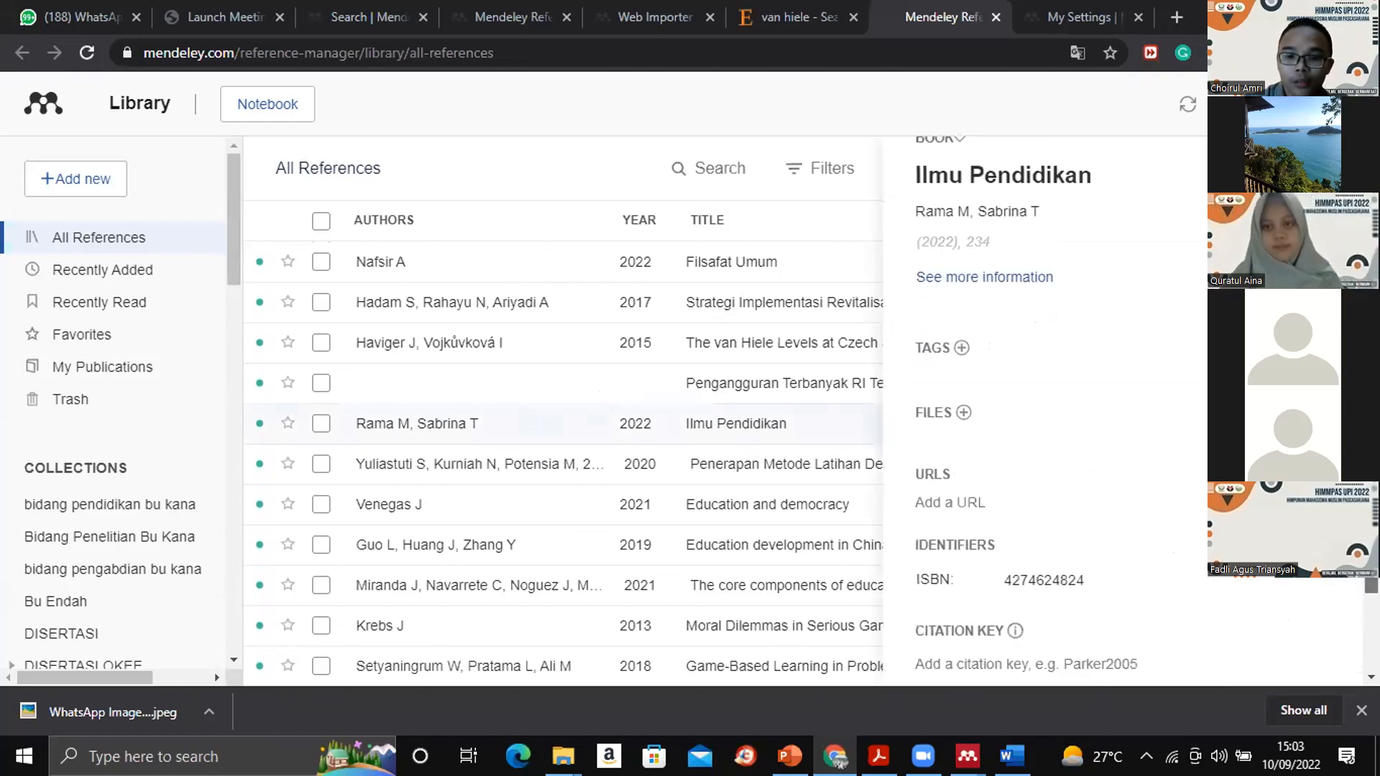